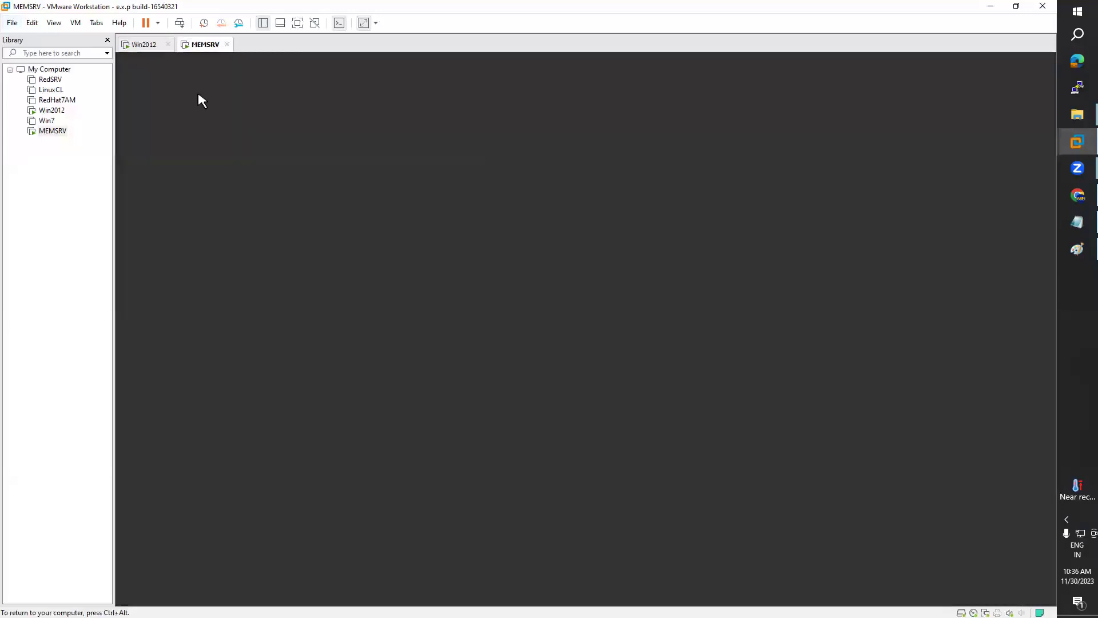
Step: Flip between the Win2012 and MEMSRV machines, then bring the Day12 Active Directory notes forward
click(143, 44)
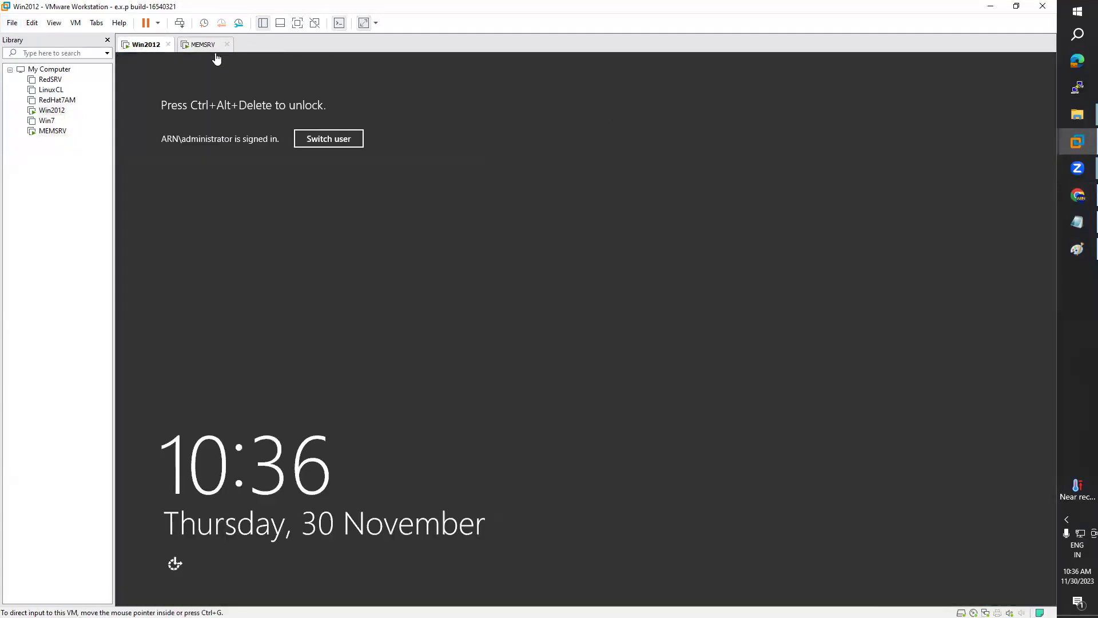
click(206, 45)
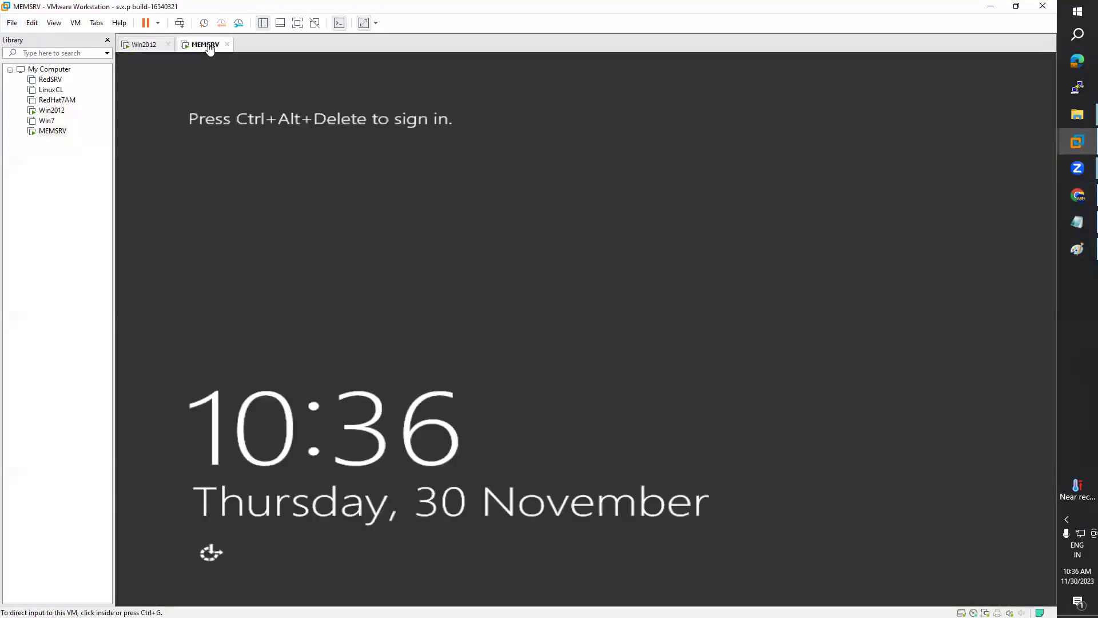
click(1077, 222)
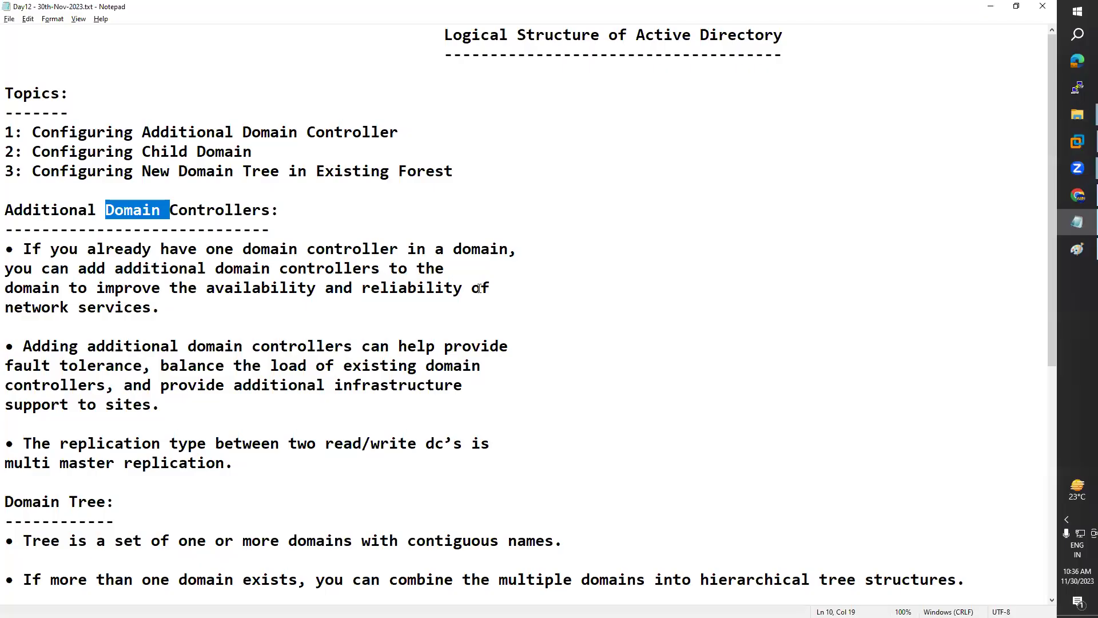
Step: Highlight the Additional Domain Controller, Child Domain and New Domain Tree topic lines in the notes
drag(399, 132, 32, 132)
click(32, 132)
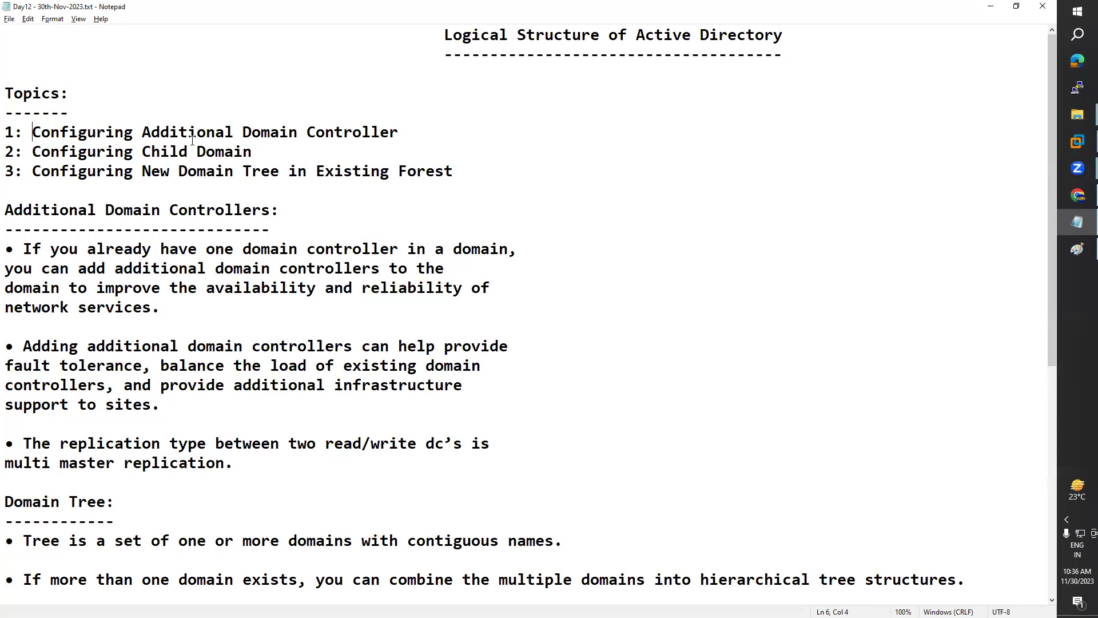
click(176, 152)
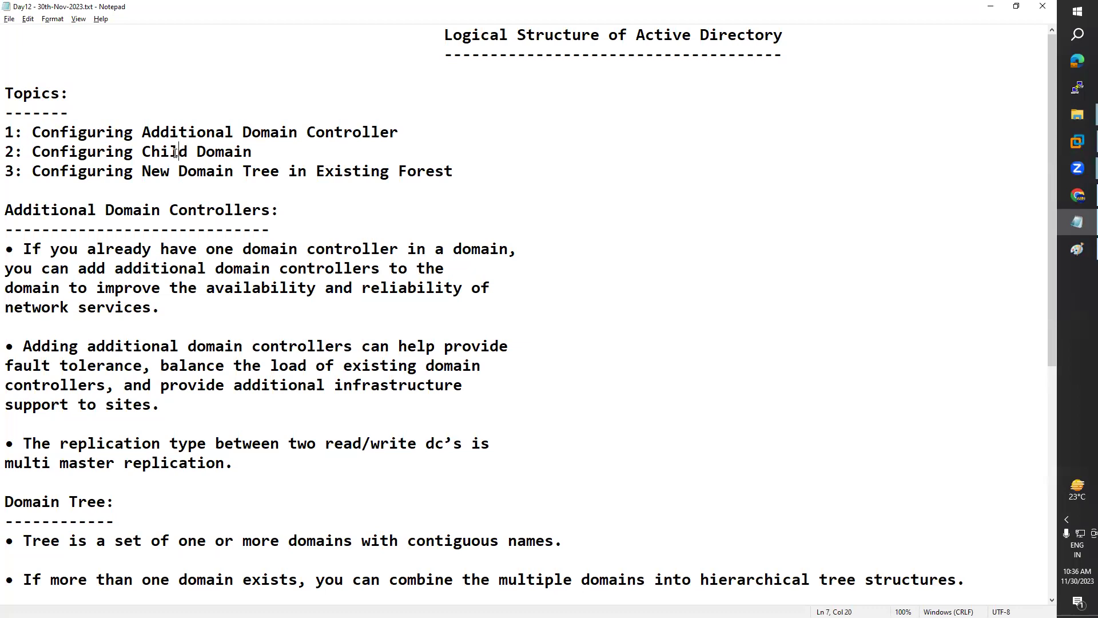
double_click(359, 170)
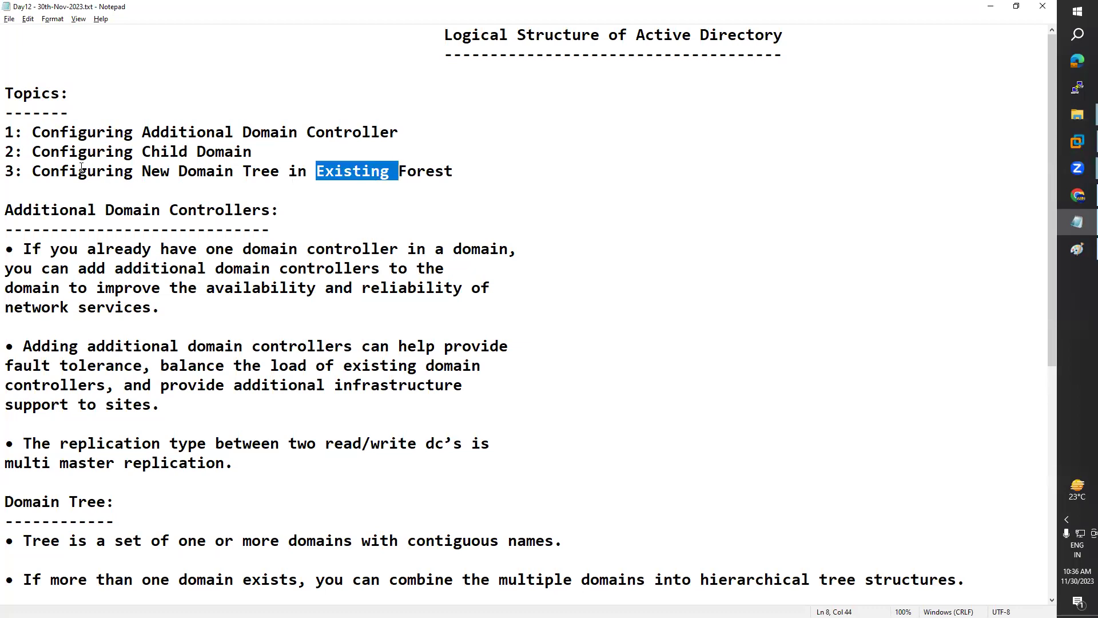
drag(36, 156, 6, 153)
click(6, 154)
drag(461, 170, 6, 148)
Step: Emphasise the words Child, Domain and New in topics 2 and 3, then return to VMware Workstation
click(133, 145)
double_click(190, 148)
double_click(219, 173)
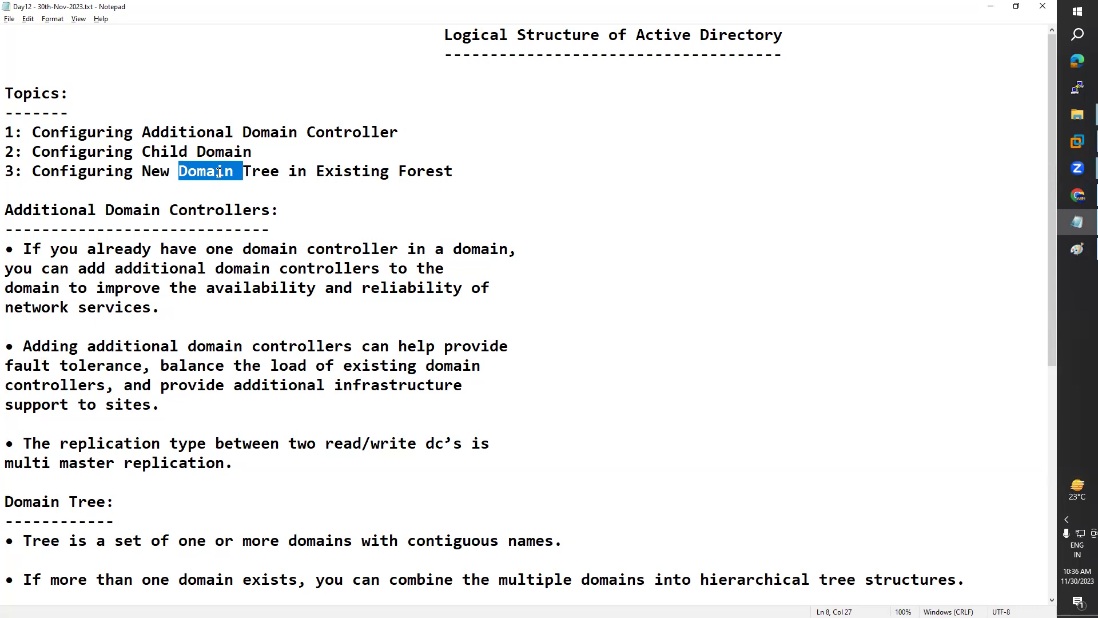
drag(470, 170, 123, 172)
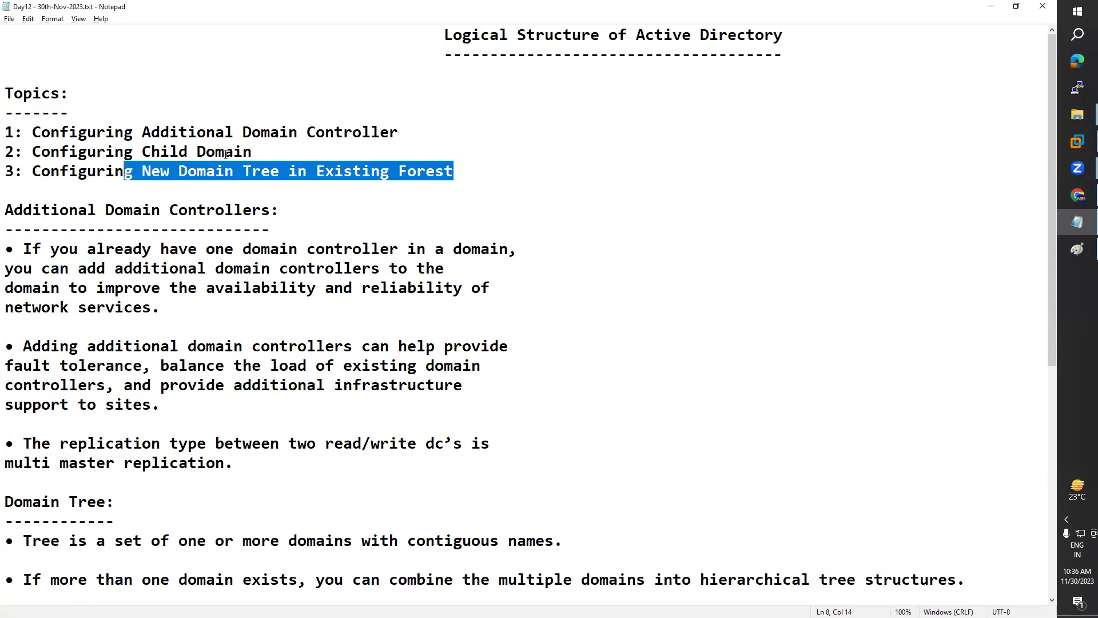
drag(257, 152, 145, 153)
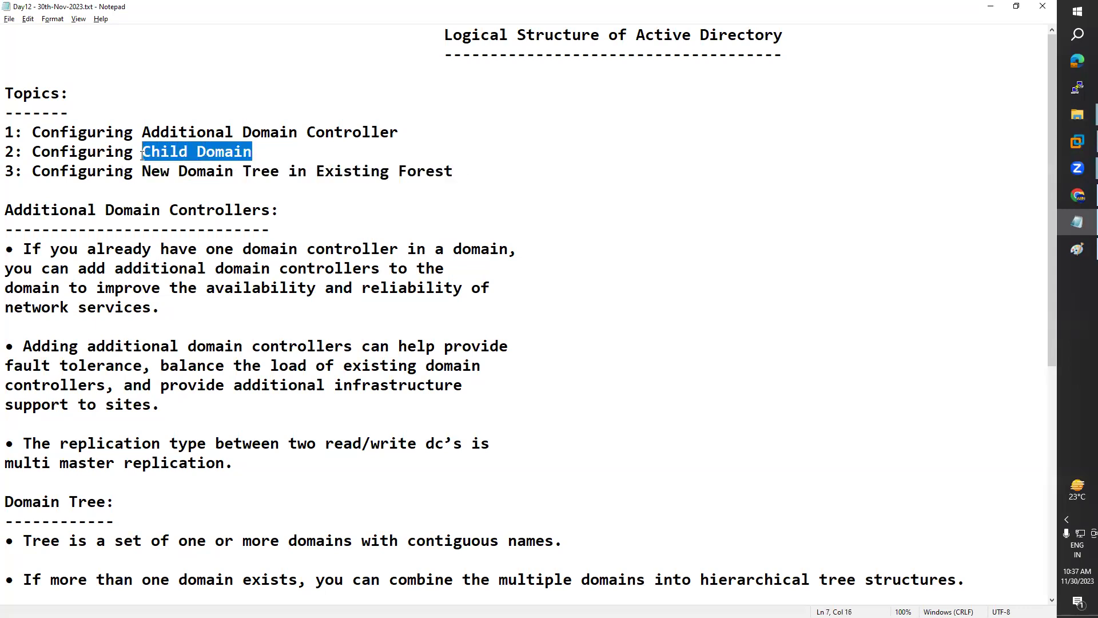
drag(453, 171, 138, 169)
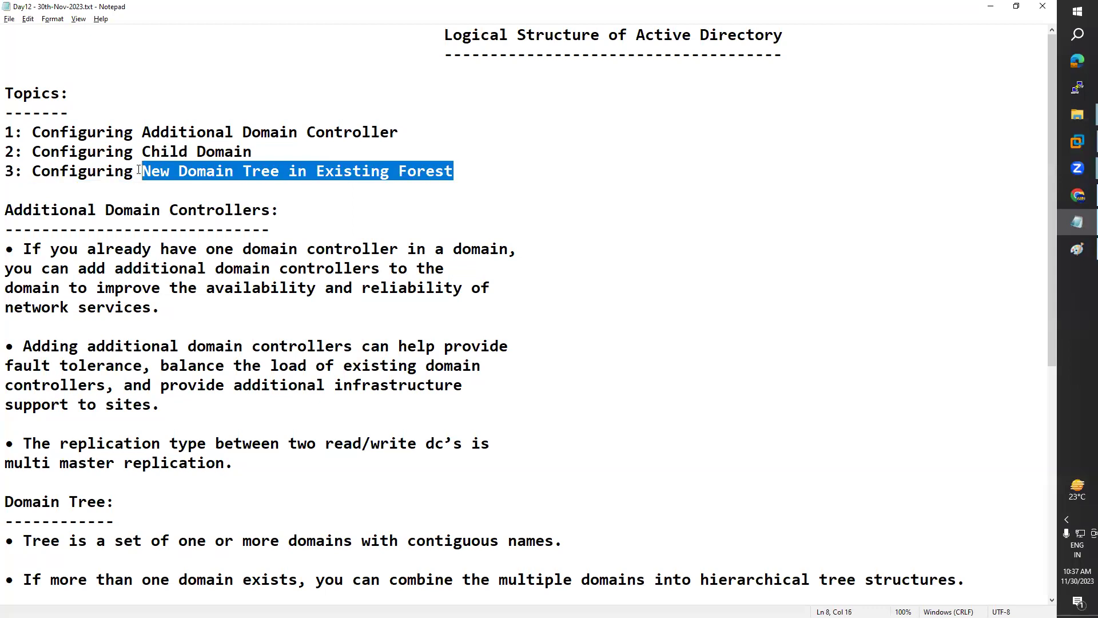
double_click(168, 153)
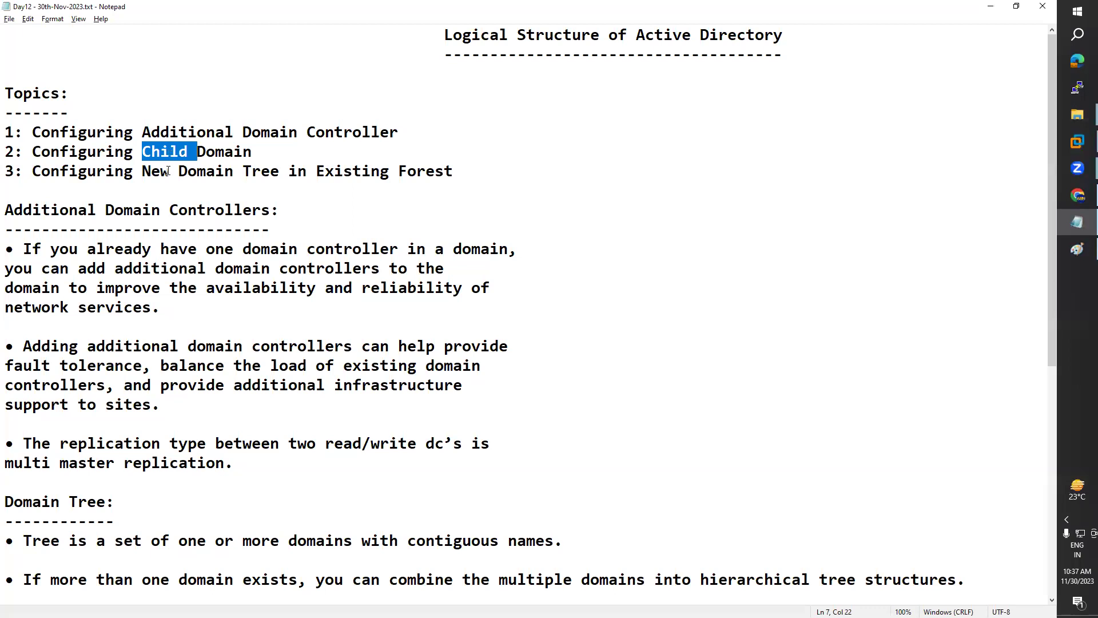
click(166, 171)
double_click(161, 172)
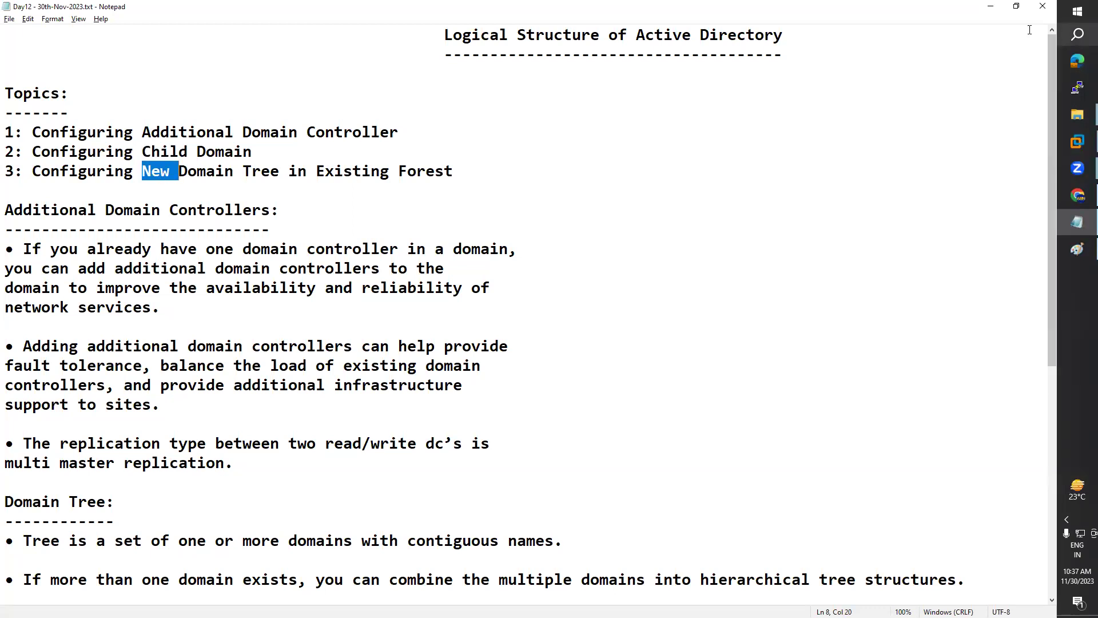
click(1078, 141)
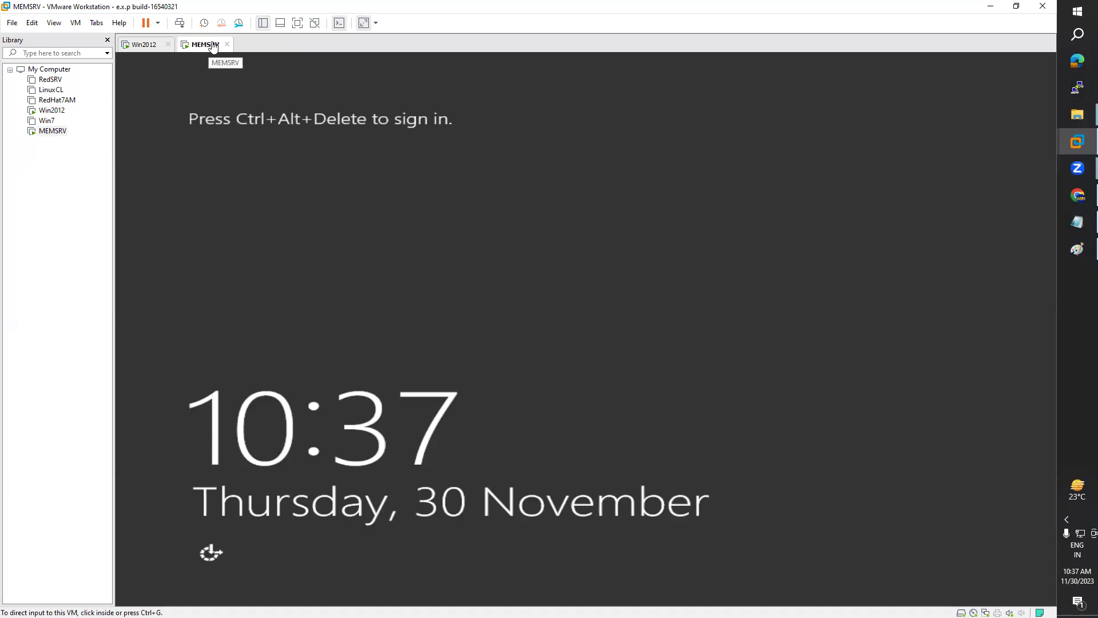
Step: Start a typical new virtual machine, installing the OS later, with Windows Server 2012 as guest
click(13, 23)
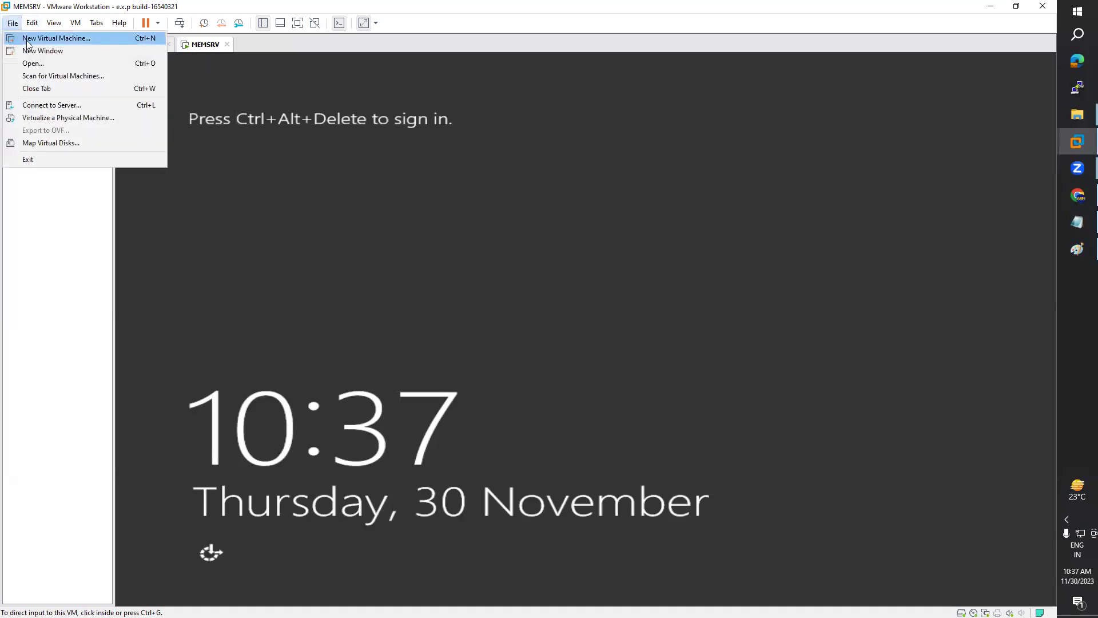
click(30, 41)
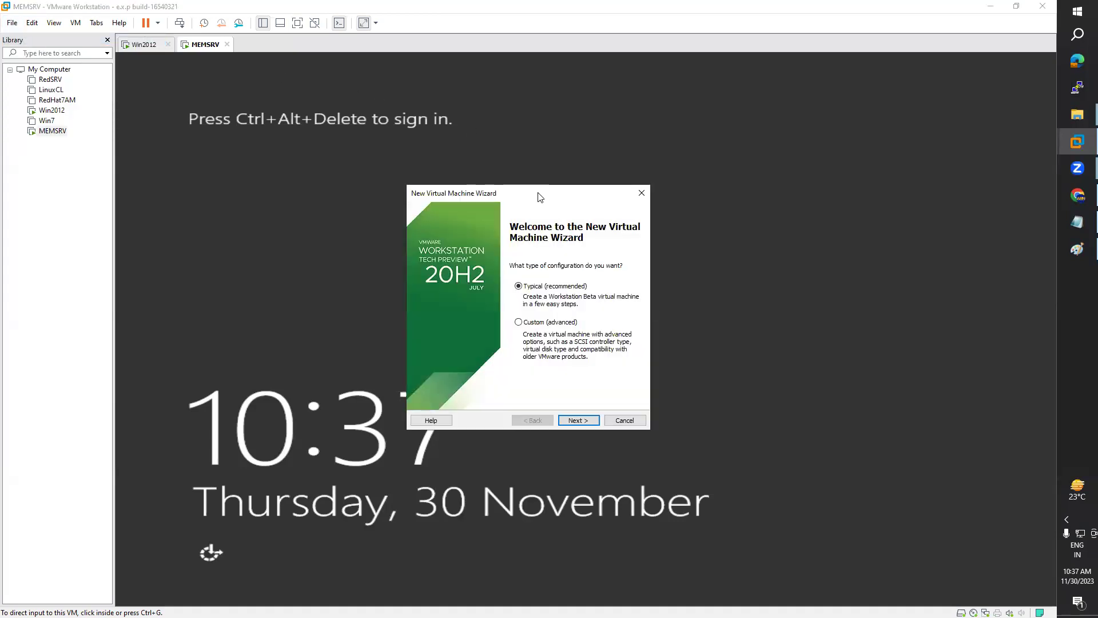
drag(537, 195, 513, 164)
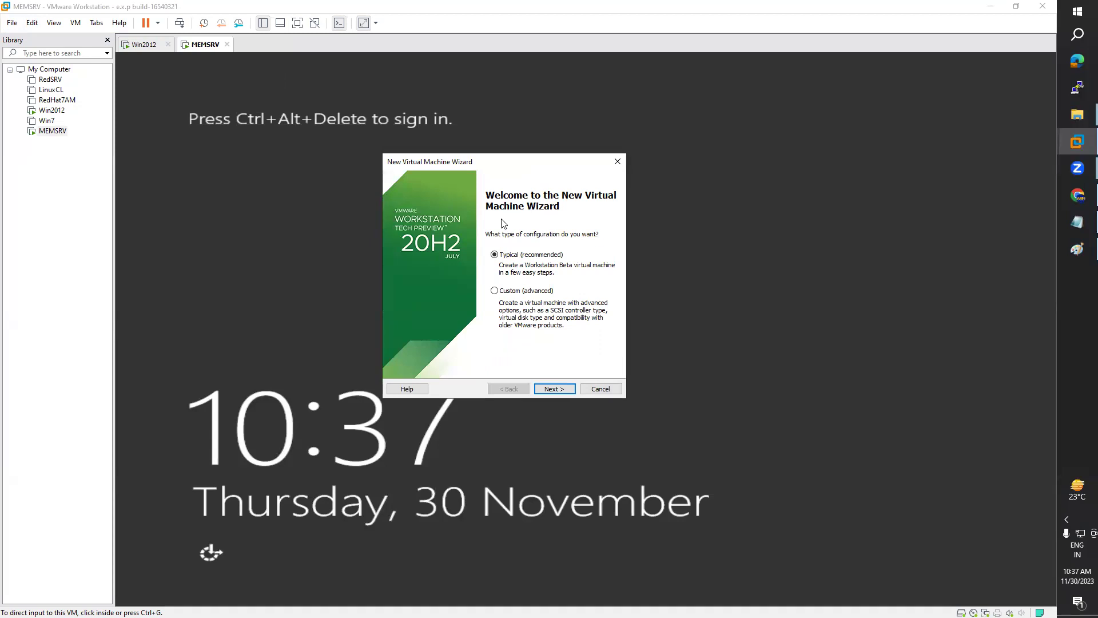
click(571, 394)
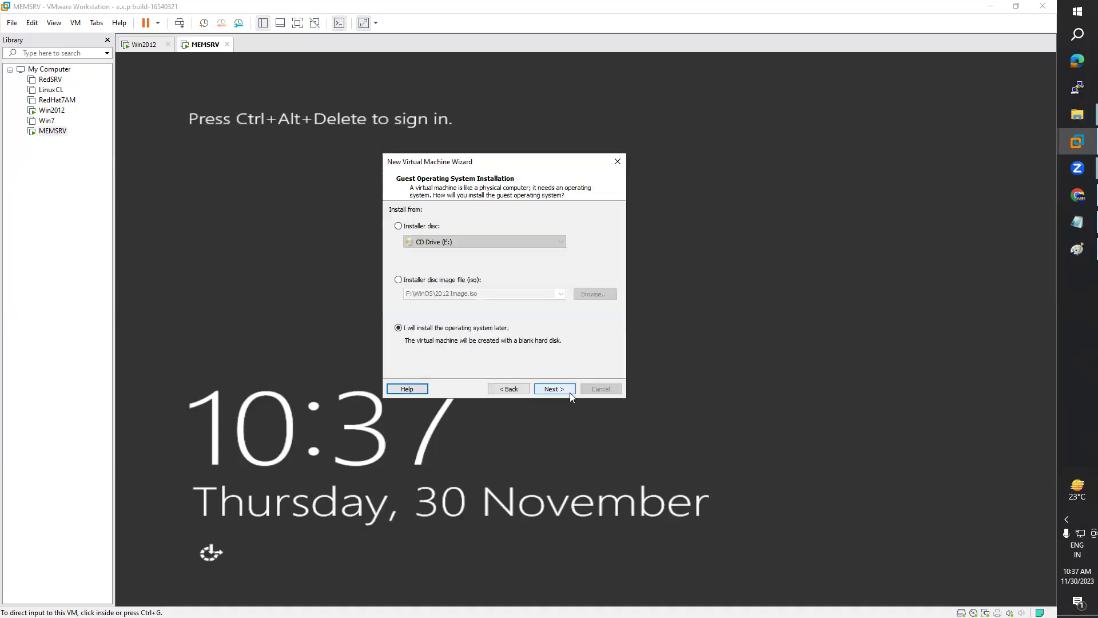
click(555, 389)
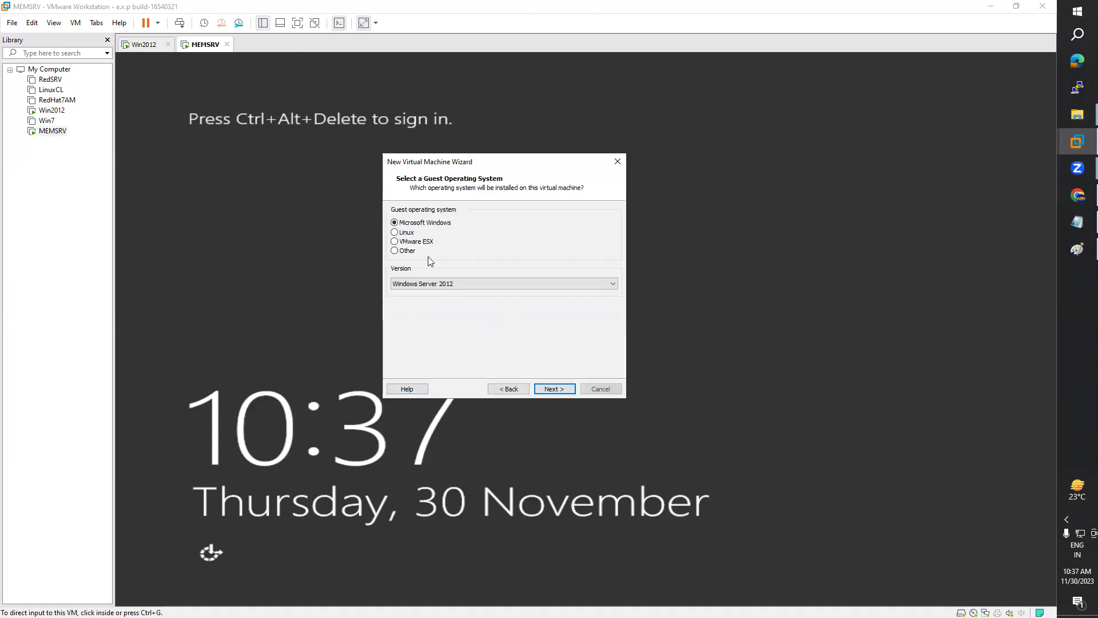
click(402, 233)
click(412, 223)
click(442, 283)
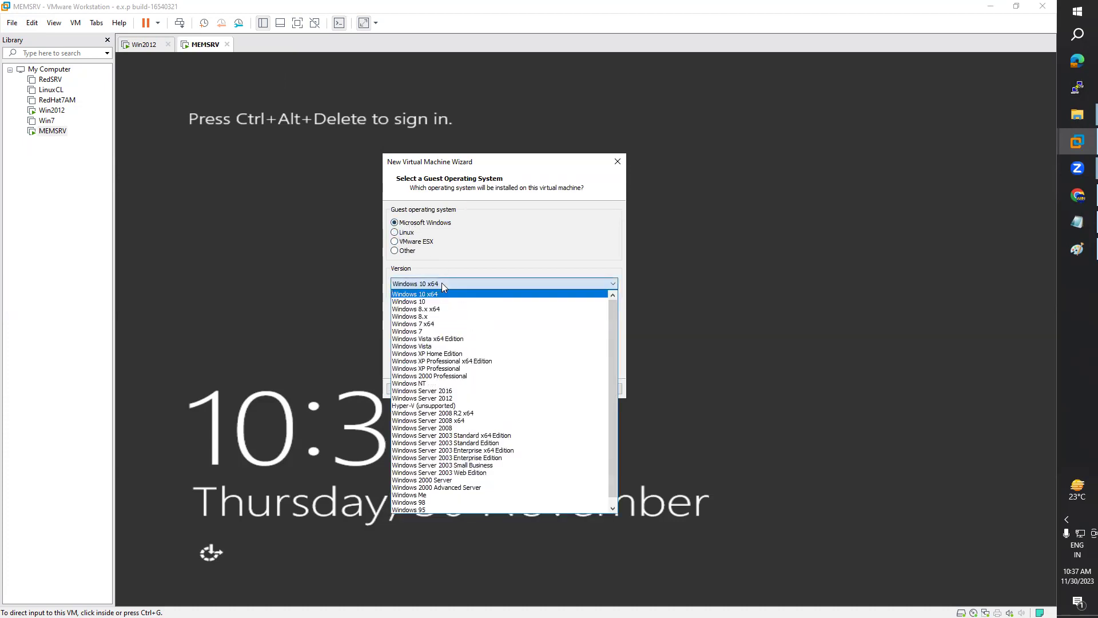
click(466, 399)
click(555, 388)
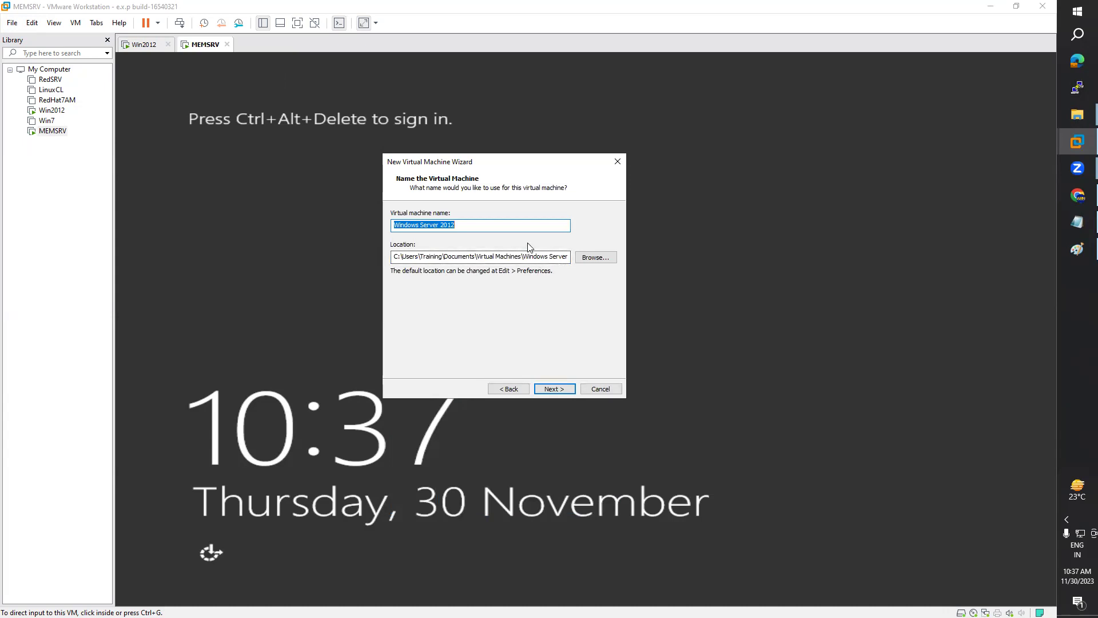
Step: Name the machine CDC, give it a 40 GB disk, and finish creating it
text(CDC)
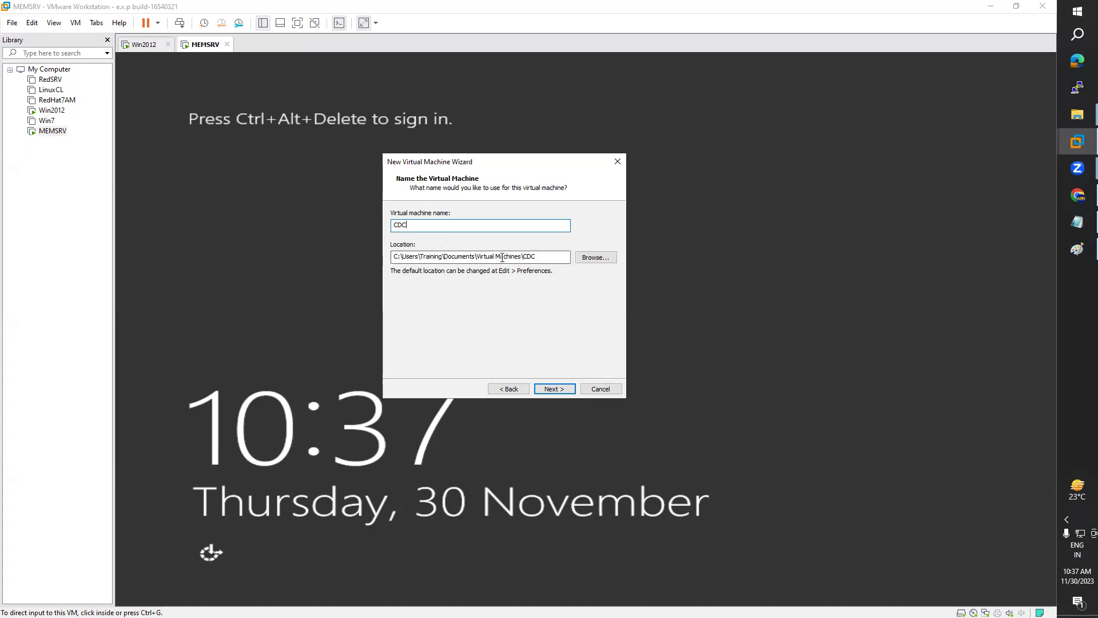
click(604, 257)
mouse_move(609, 295)
mouse_down()
mouse_move(610, 344)
mouse_move(610, 289)
mouse_move(612, 338)
mouse_move(624, 303)
mouse_up()
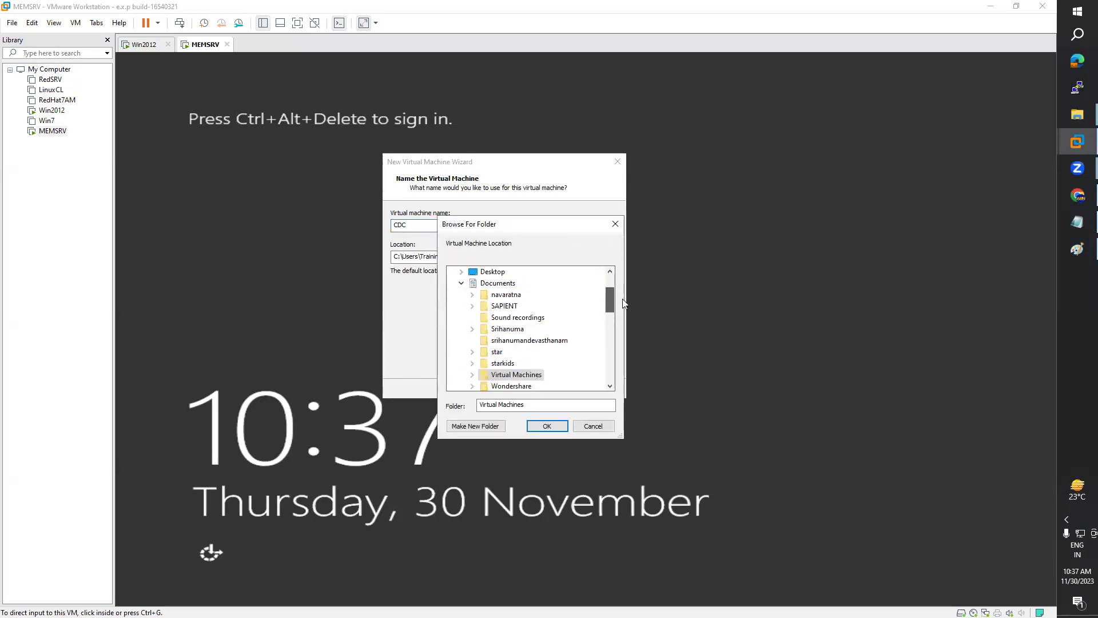
click(615, 223)
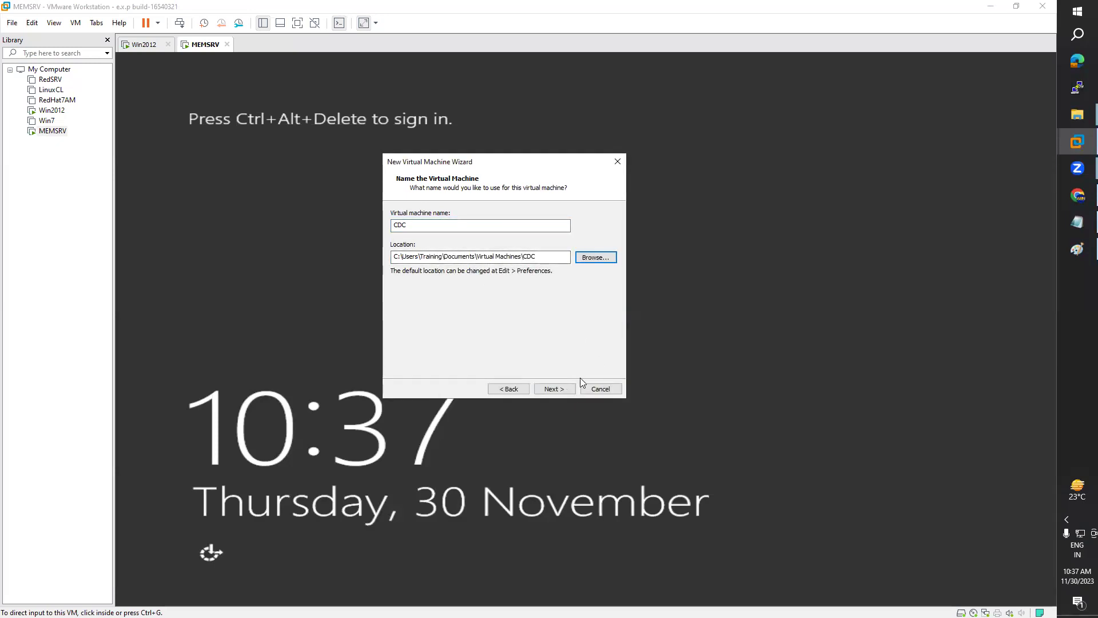
click(554, 389)
text(40)
click(567, 390)
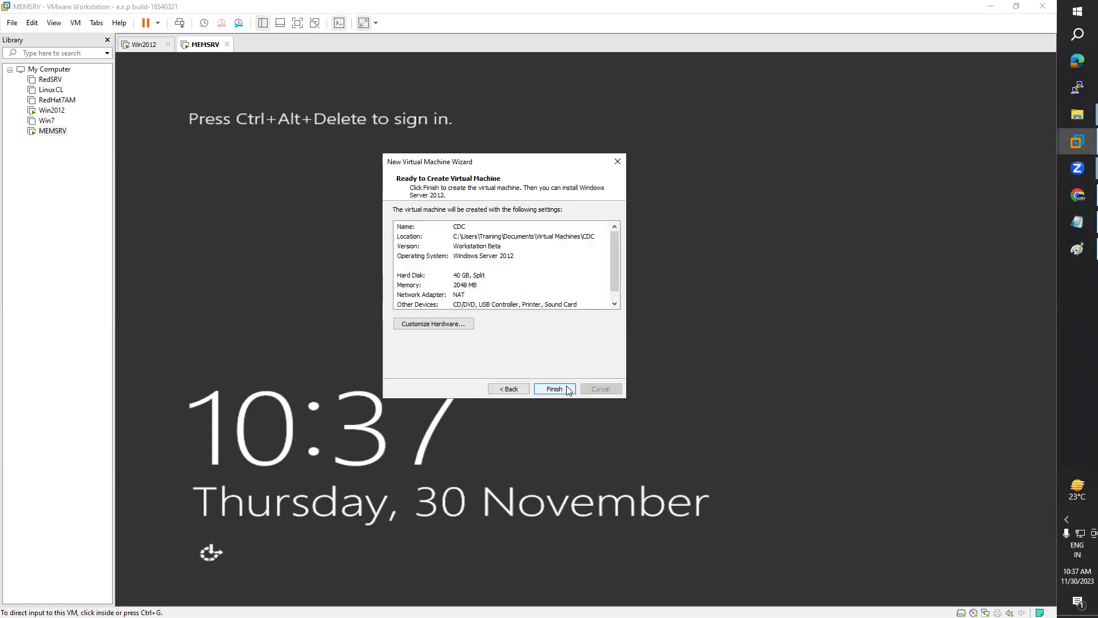
click(567, 391)
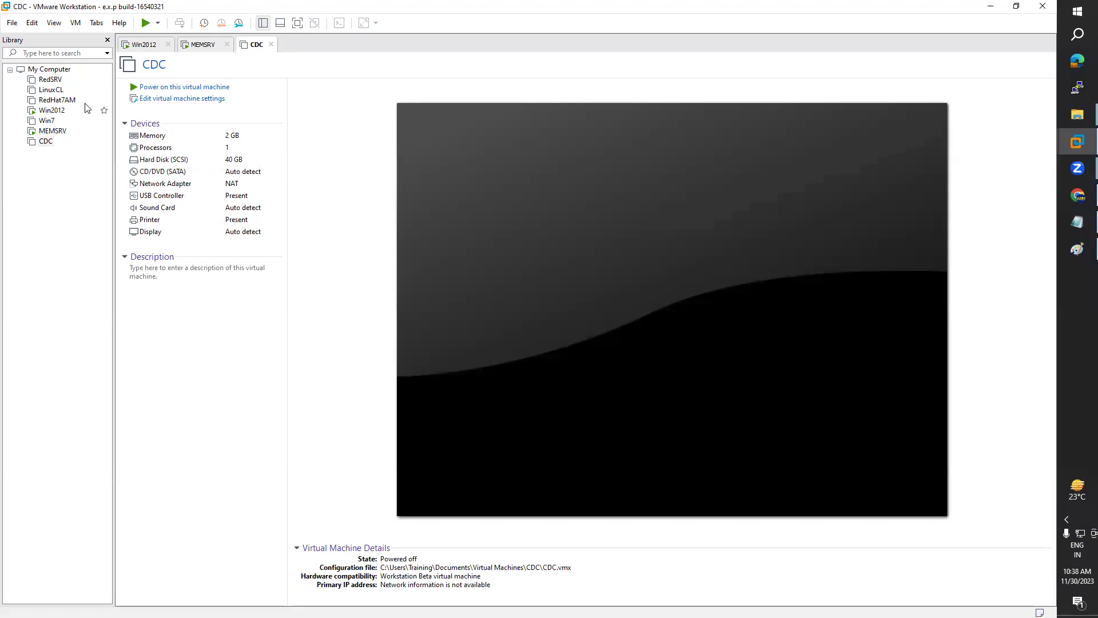
Step: Give CDC 2 processors with 2 cores each and raise its memory to 4 GB
click(175, 98)
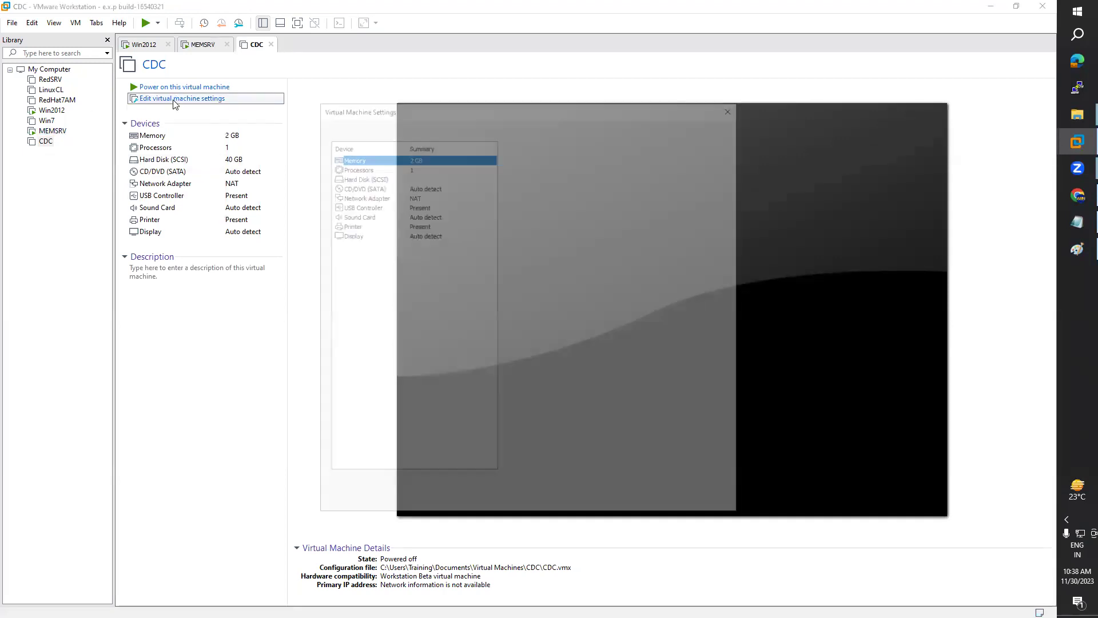
click(415, 168)
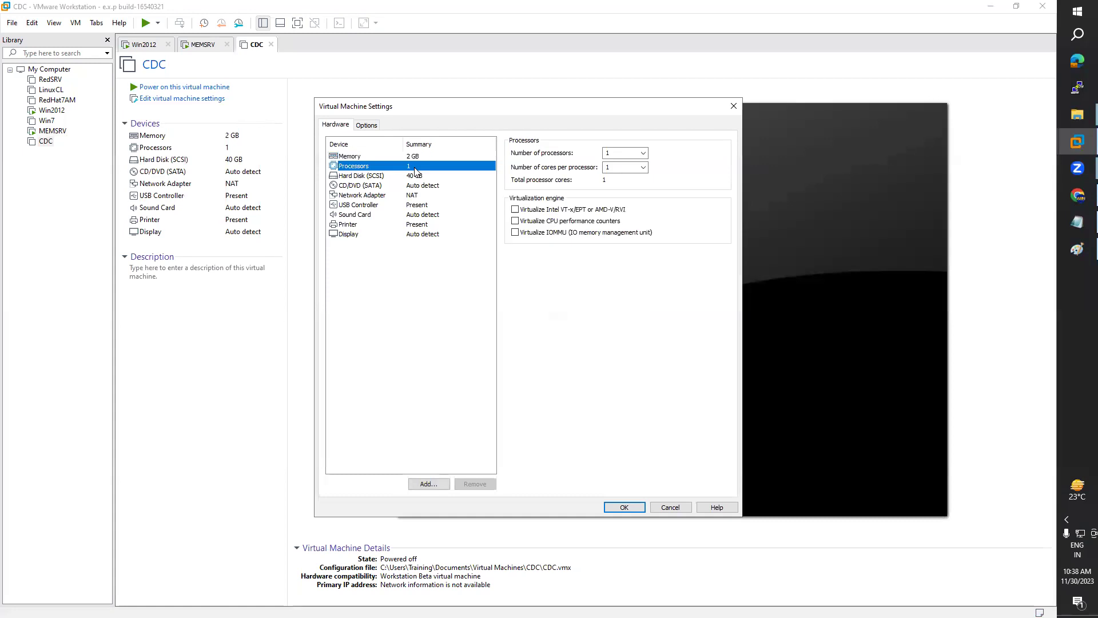
click(621, 153)
text(2)
key(Tab)
text(2)
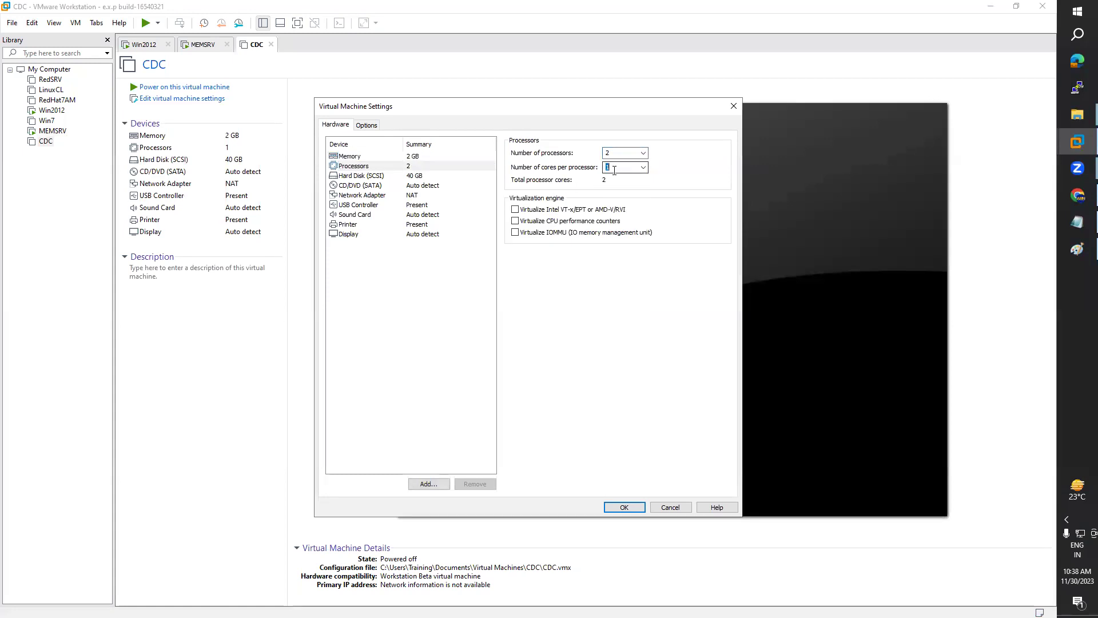
click(411, 168)
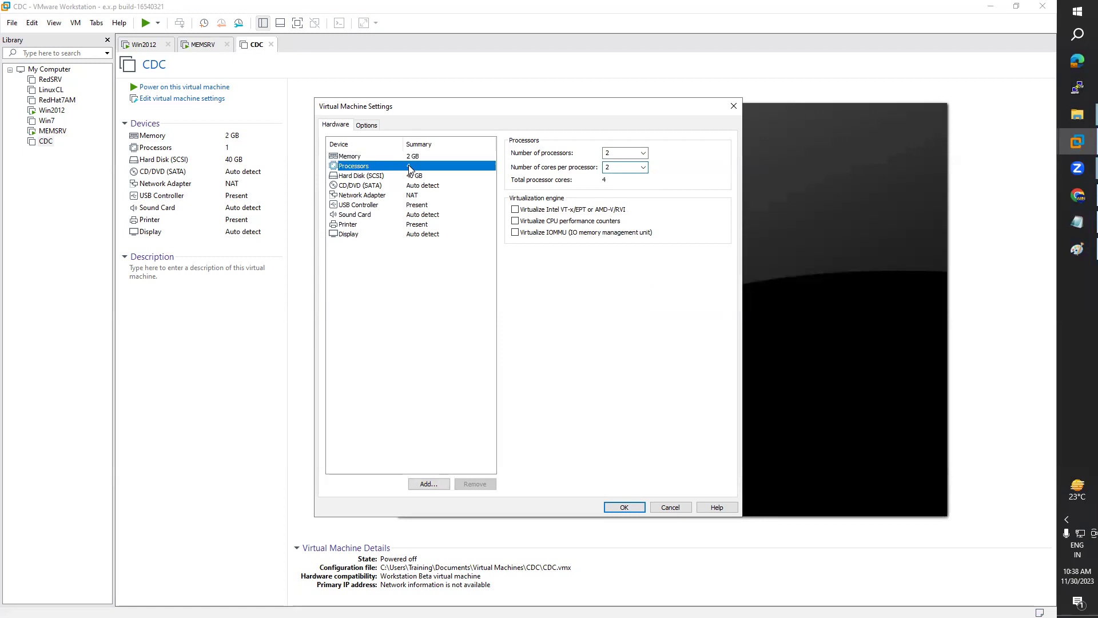
click(409, 156)
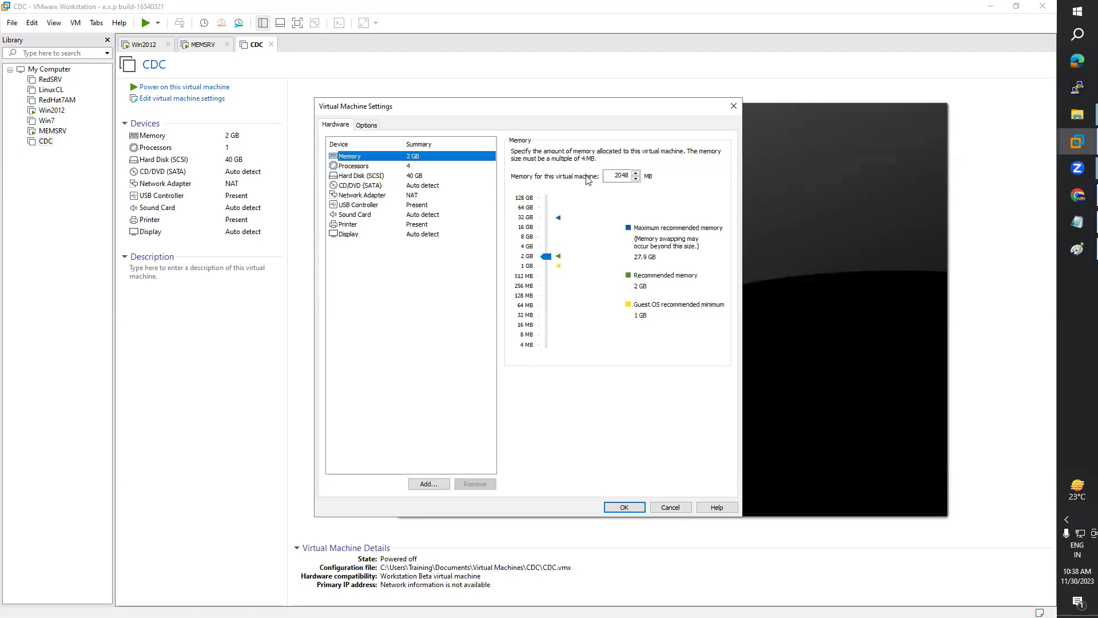
drag(546, 260, 548, 247)
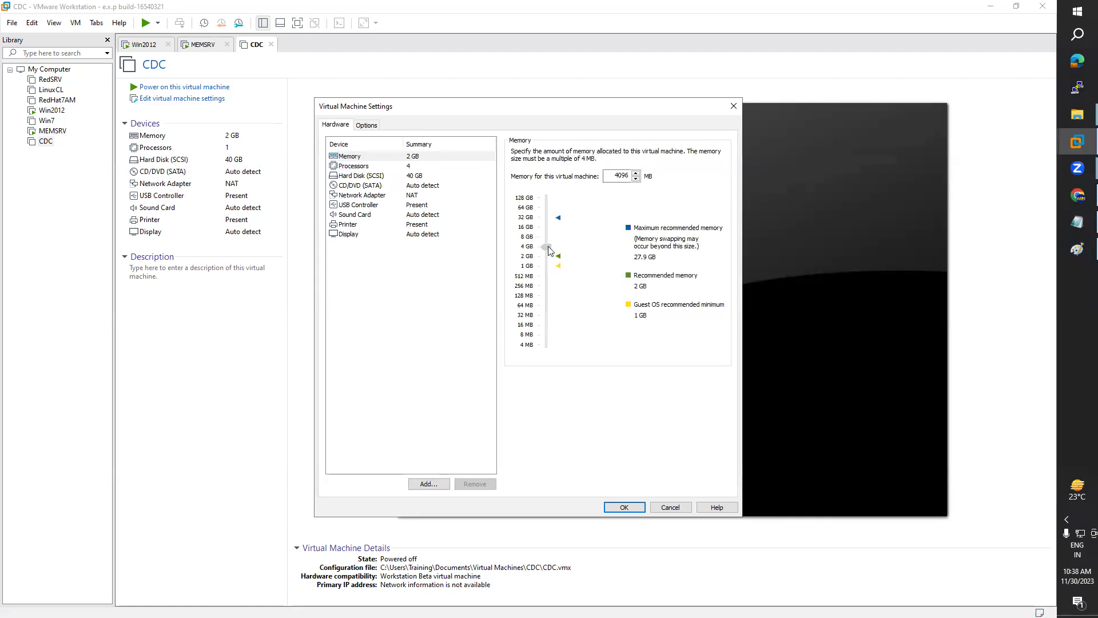
click(615, 507)
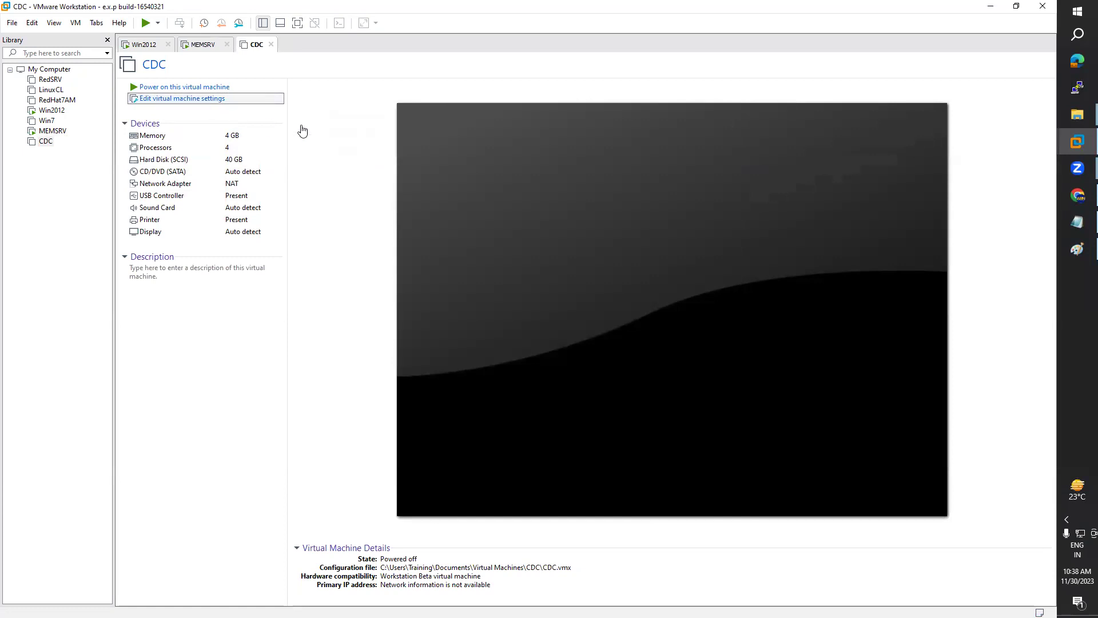
Step: Point CDC's CD/DVD drive at the F:\WinOS\2012 Image.iso disc image
click(192, 98)
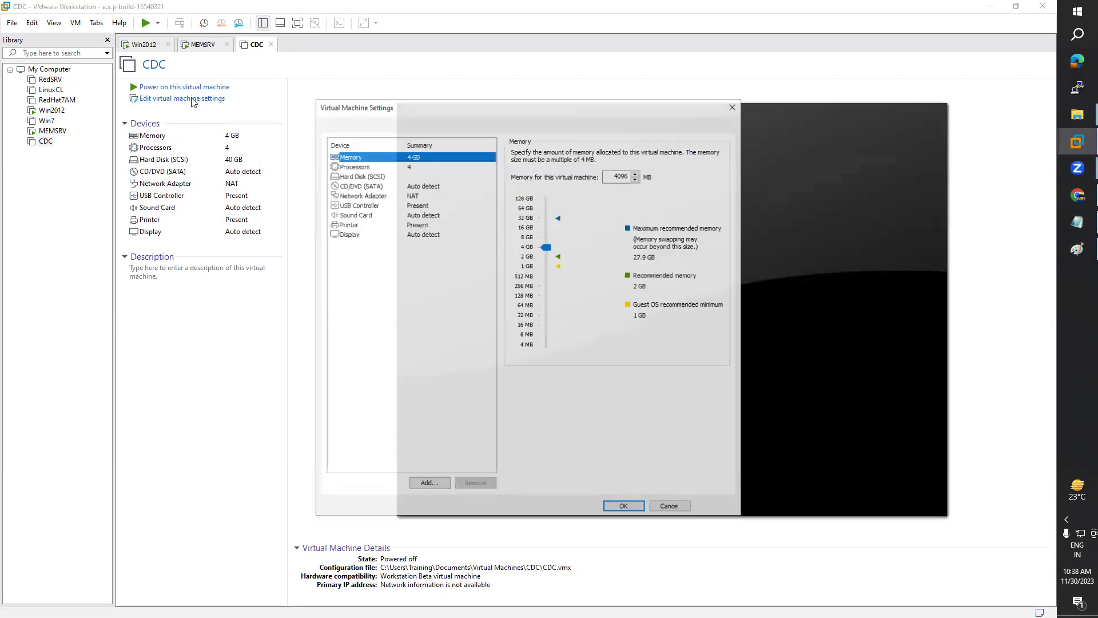
click(364, 186)
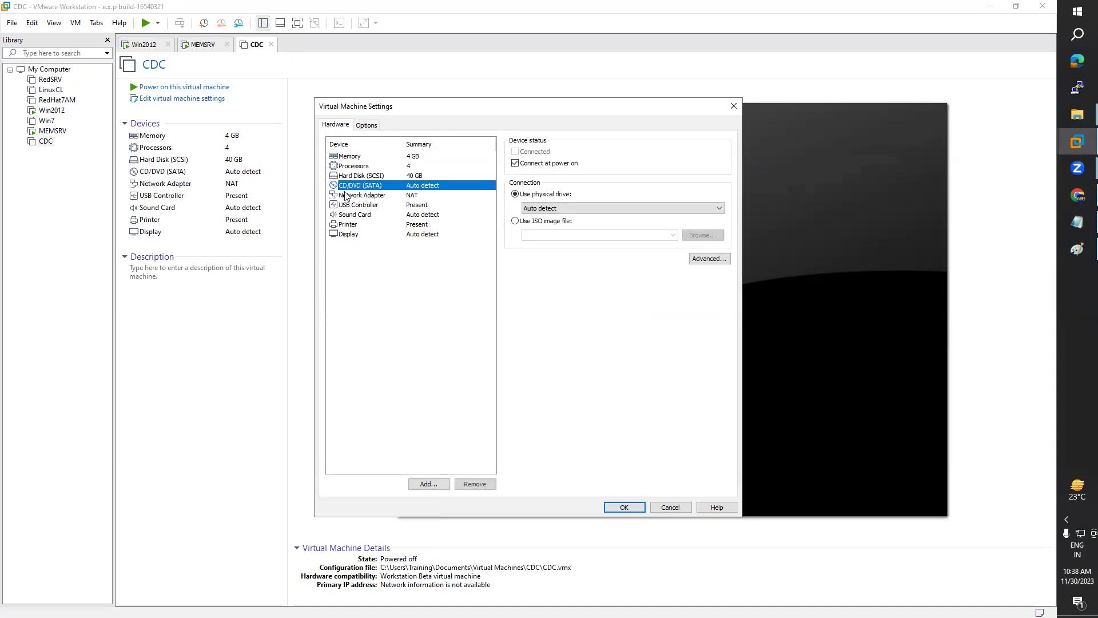
click(515, 222)
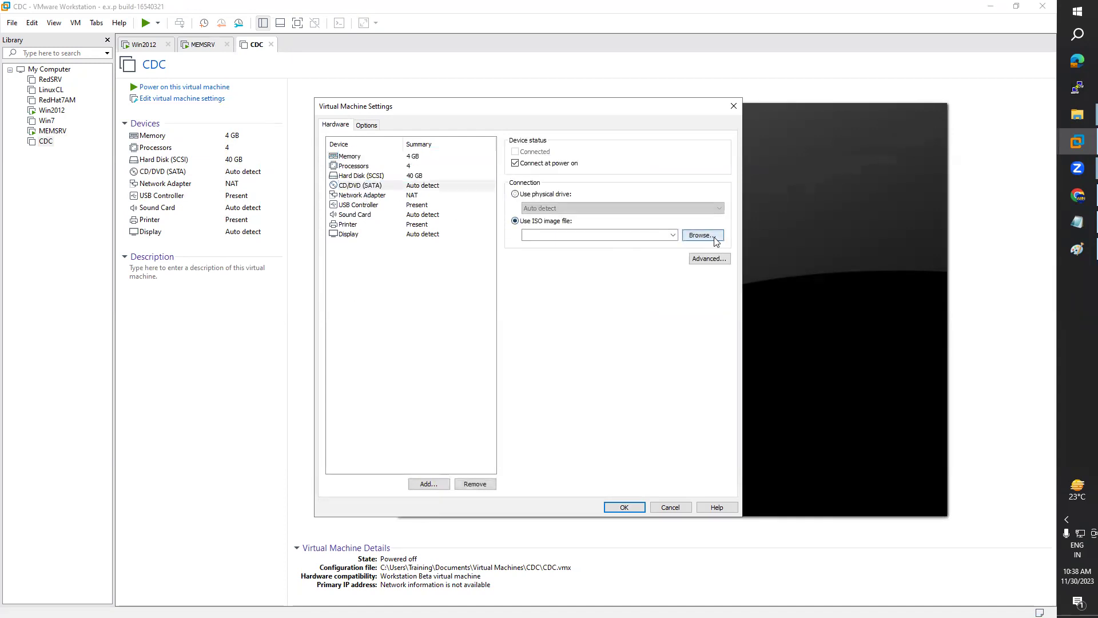
click(714, 236)
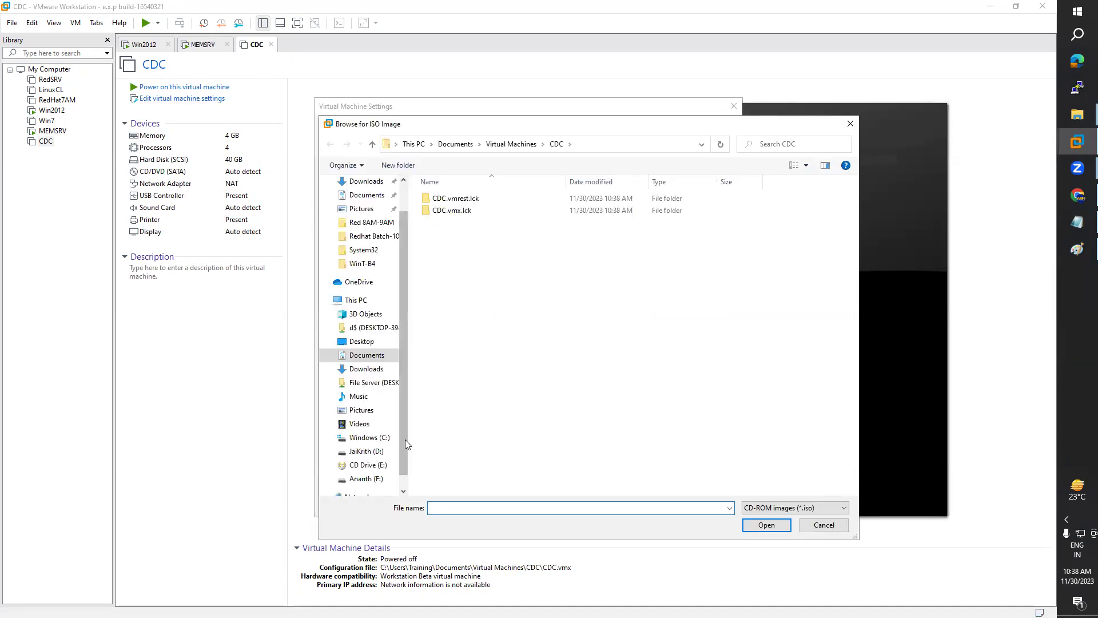
scroll(403, 452, down, 1)
click(366, 465)
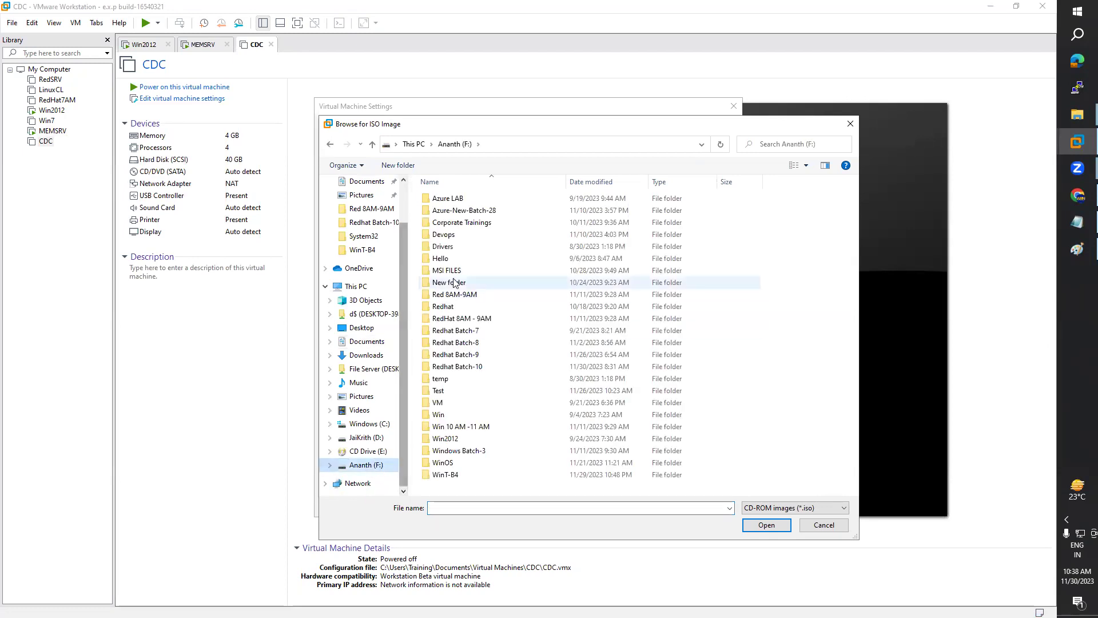
double_click(443, 463)
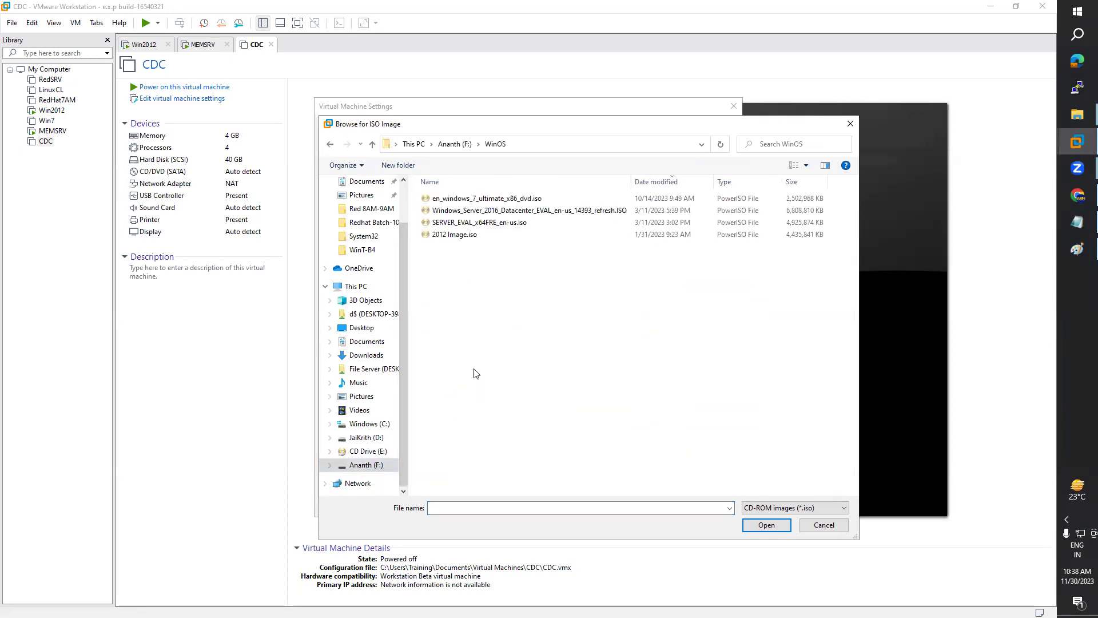
double_click(464, 234)
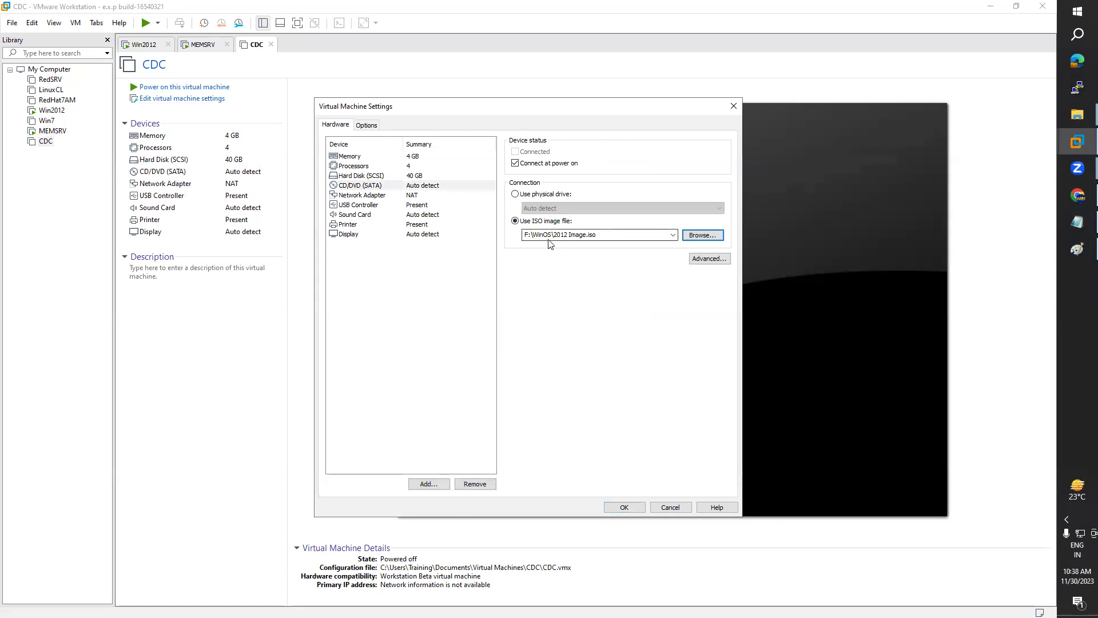
click(624, 507)
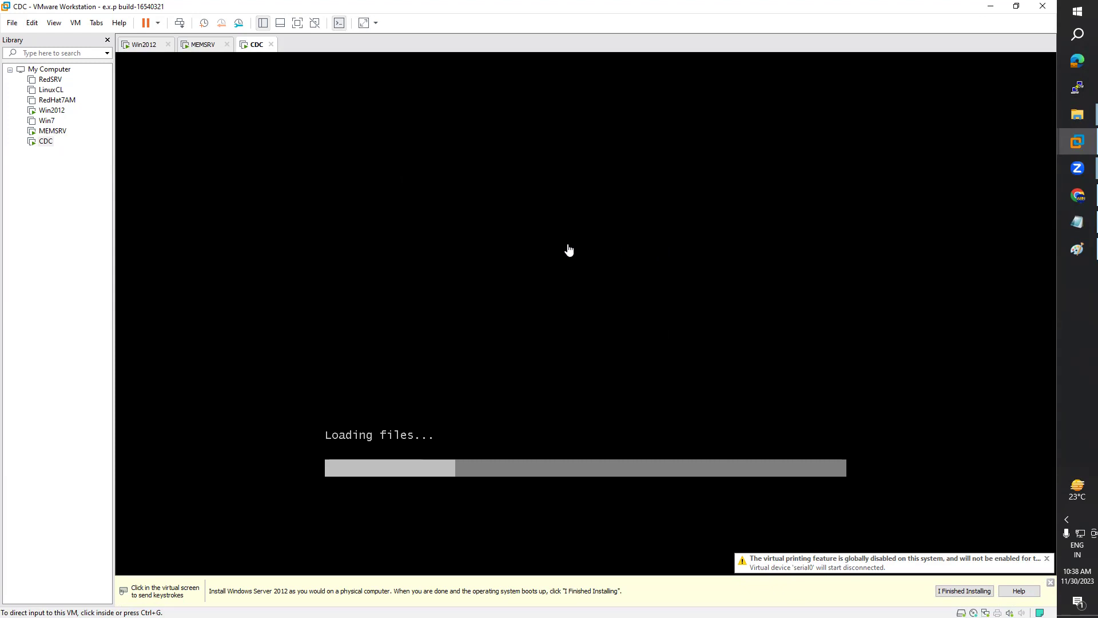
Step: Start a new virtual machine with OS installed later and Windows Server 2012 as guest
click(12, 23)
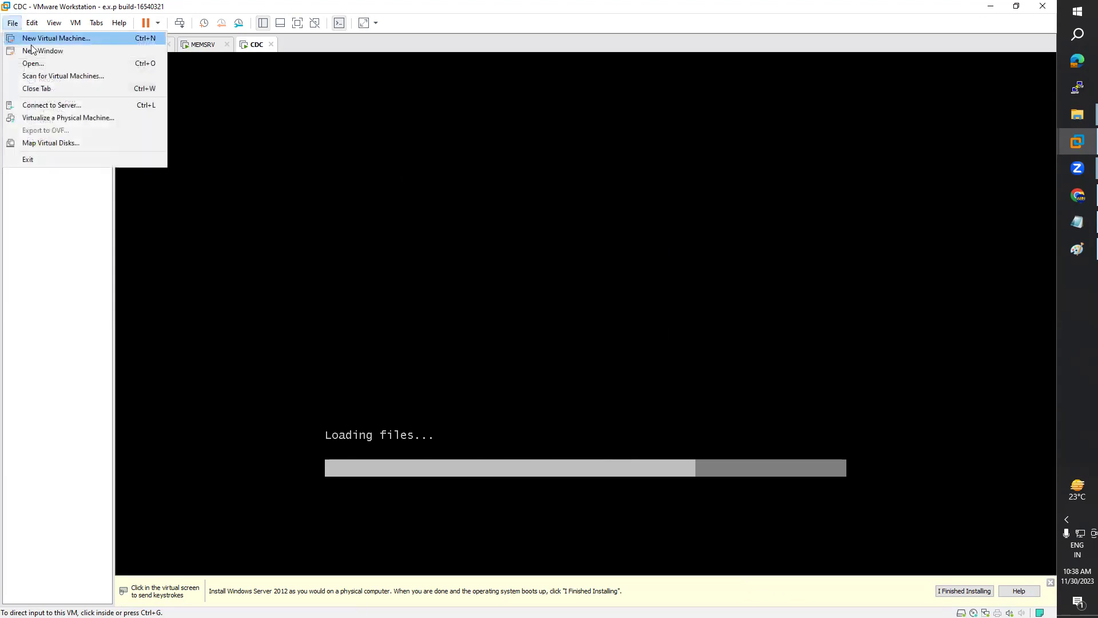
key(Escape)
key(ctrl+n)
click(595, 422)
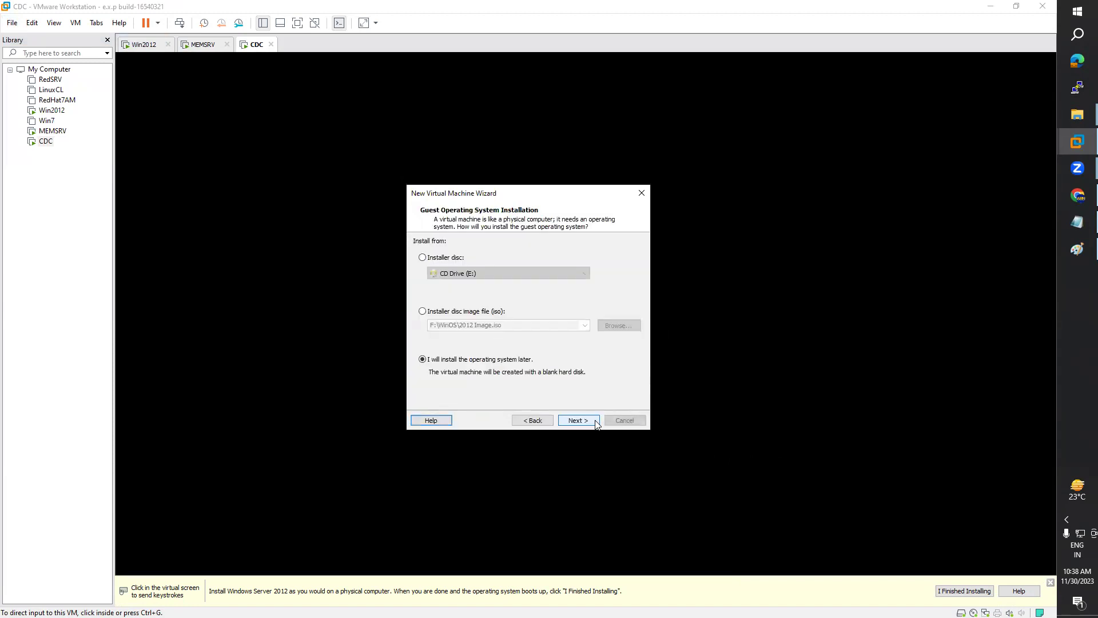
click(578, 421)
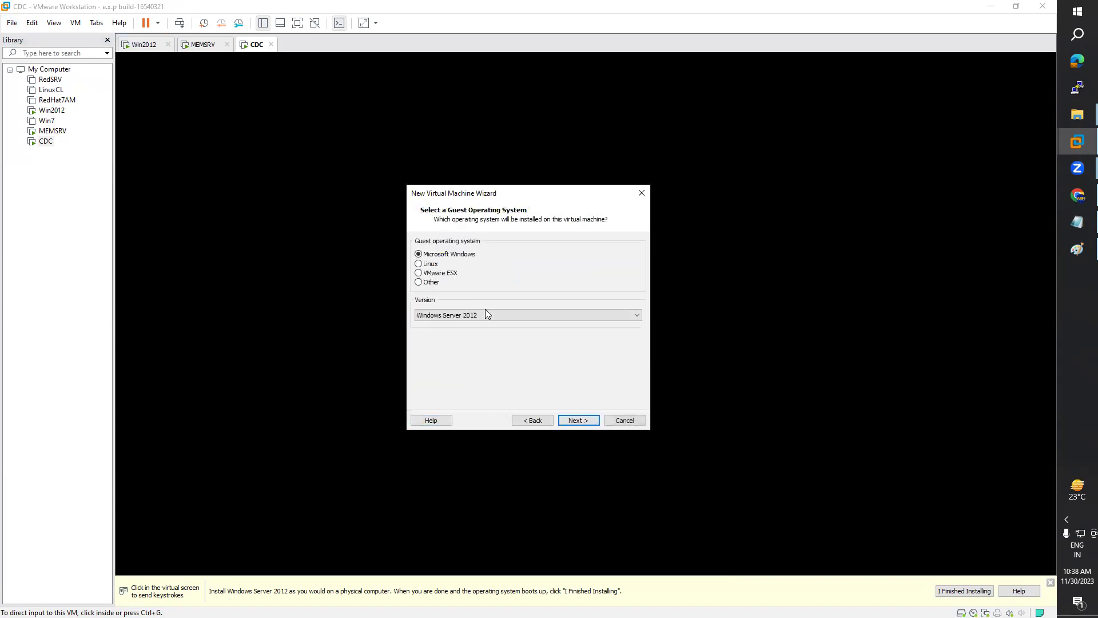
click(579, 420)
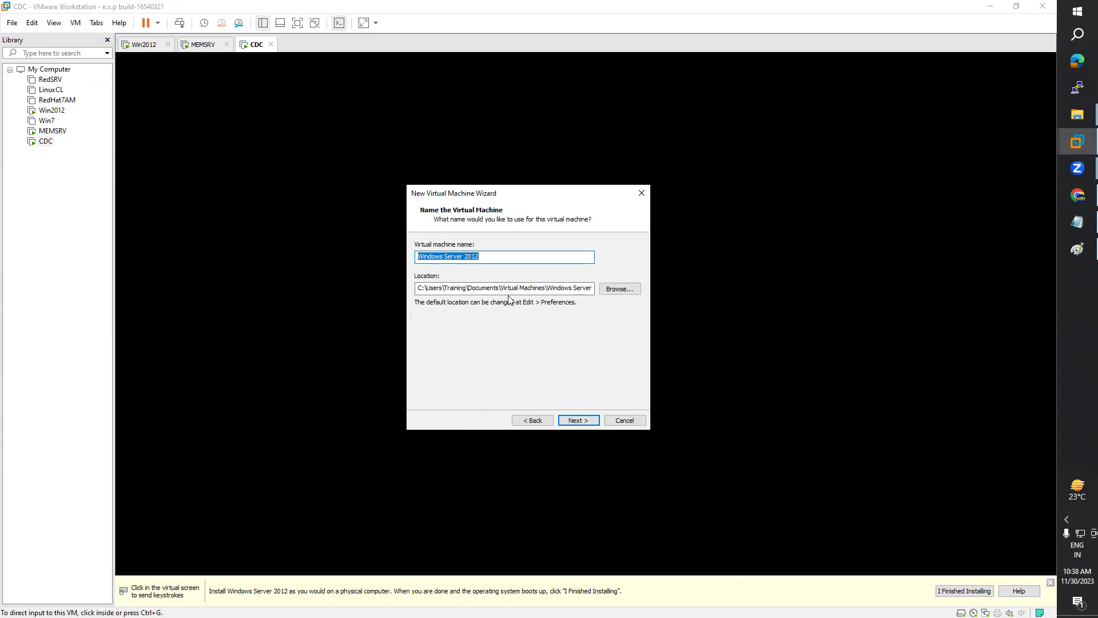
Step: Store the machine in a newly created D:\VM\New Domain folder
click(619, 290)
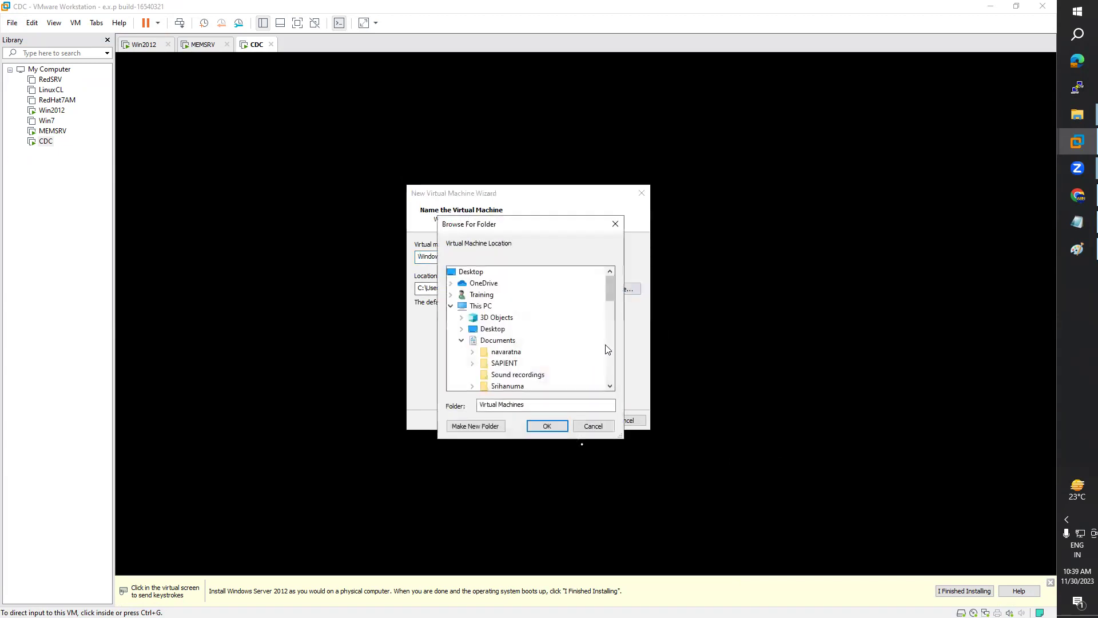
drag(613, 302, 604, 331)
click(462, 375)
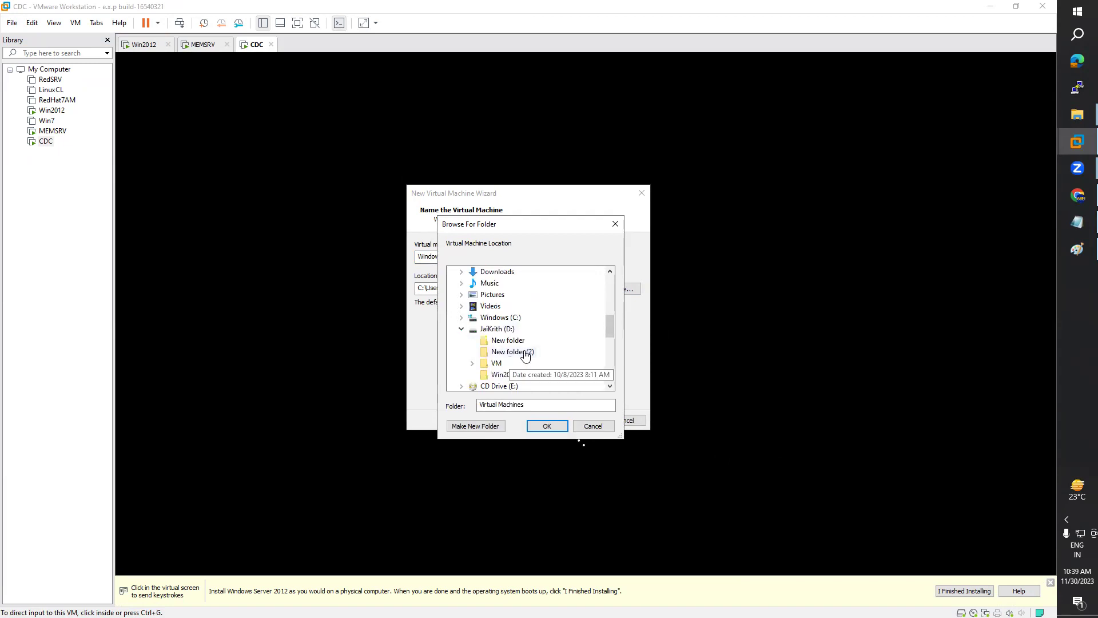
click(472, 364)
click(501, 273)
click(475, 426)
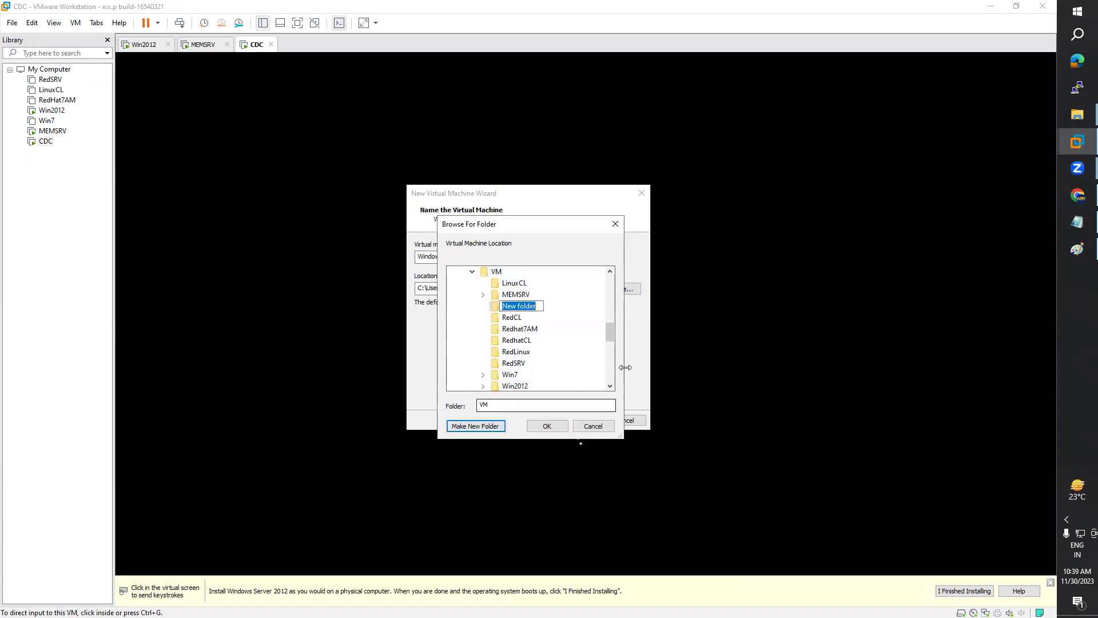
text(New Domain)
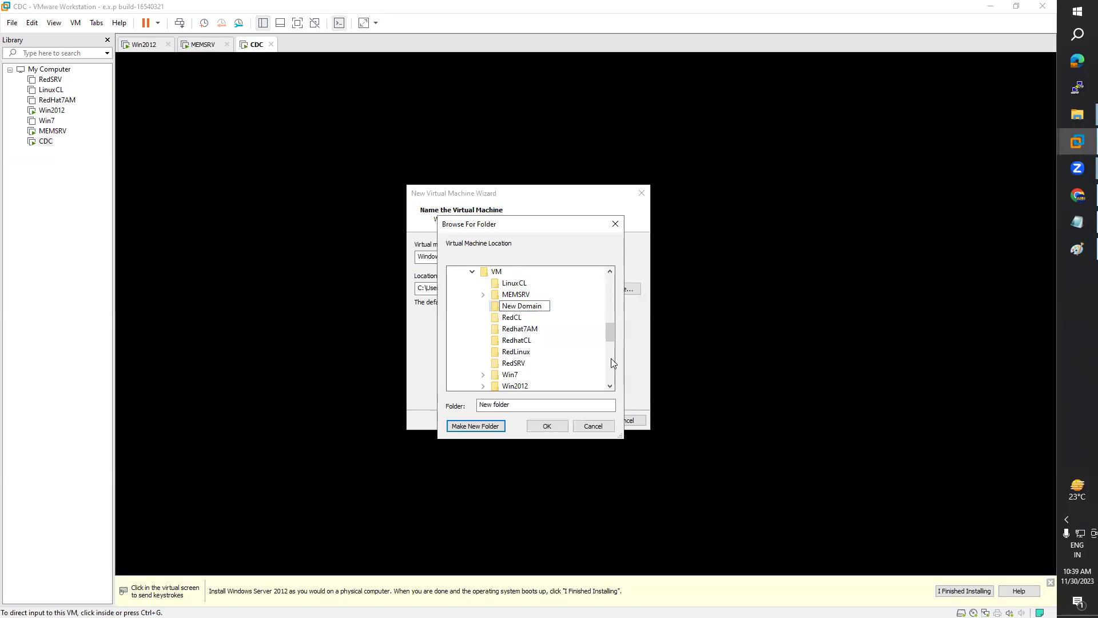
click(576, 307)
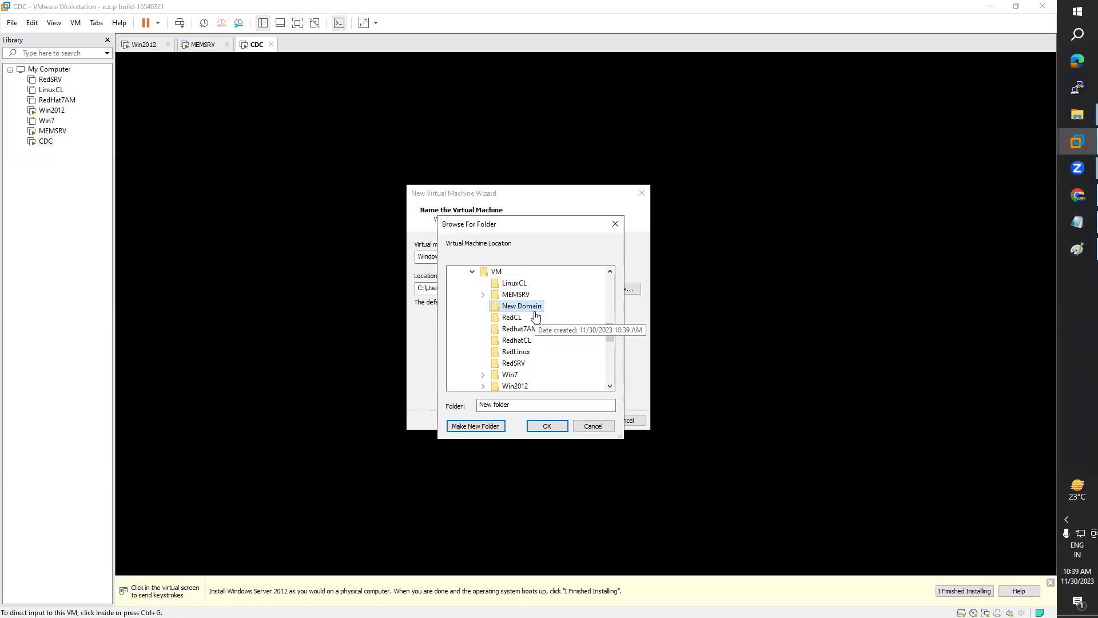
click(555, 427)
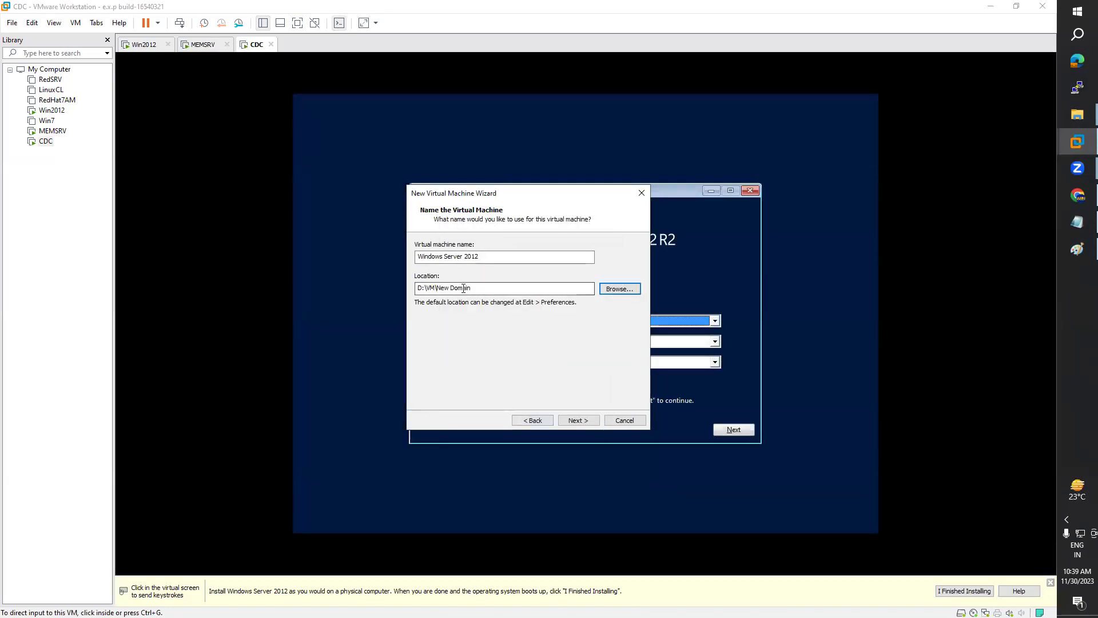
Step: Name the machine New Domain Tree, give it a 40 GB disk, and finish
double_click(487, 261)
triple_click(487, 260)
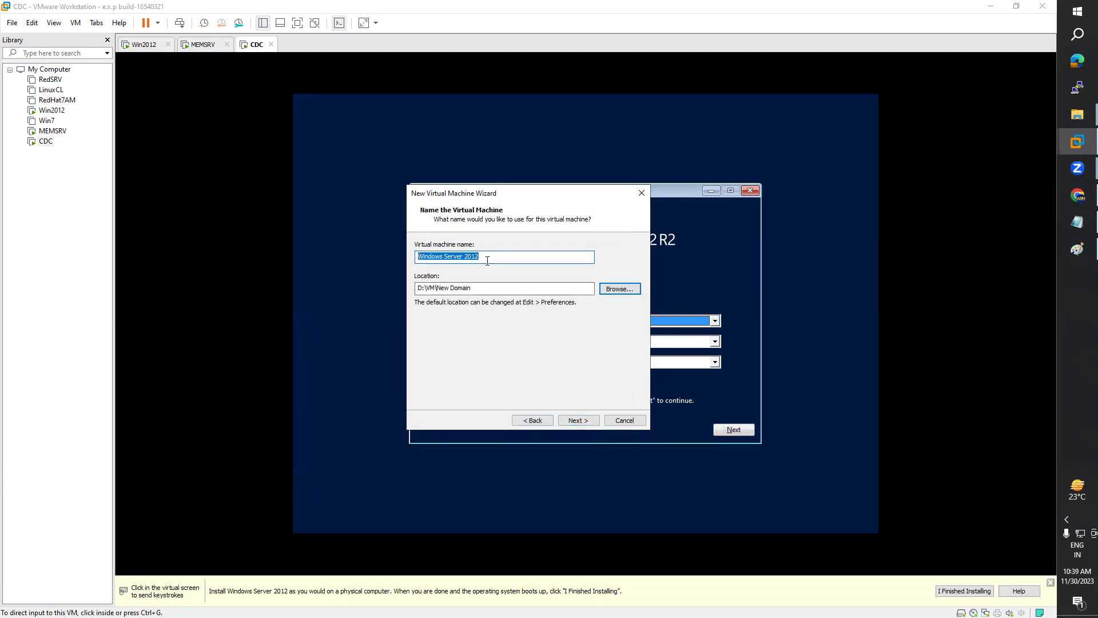
text(T)
text(N)
click(579, 420)
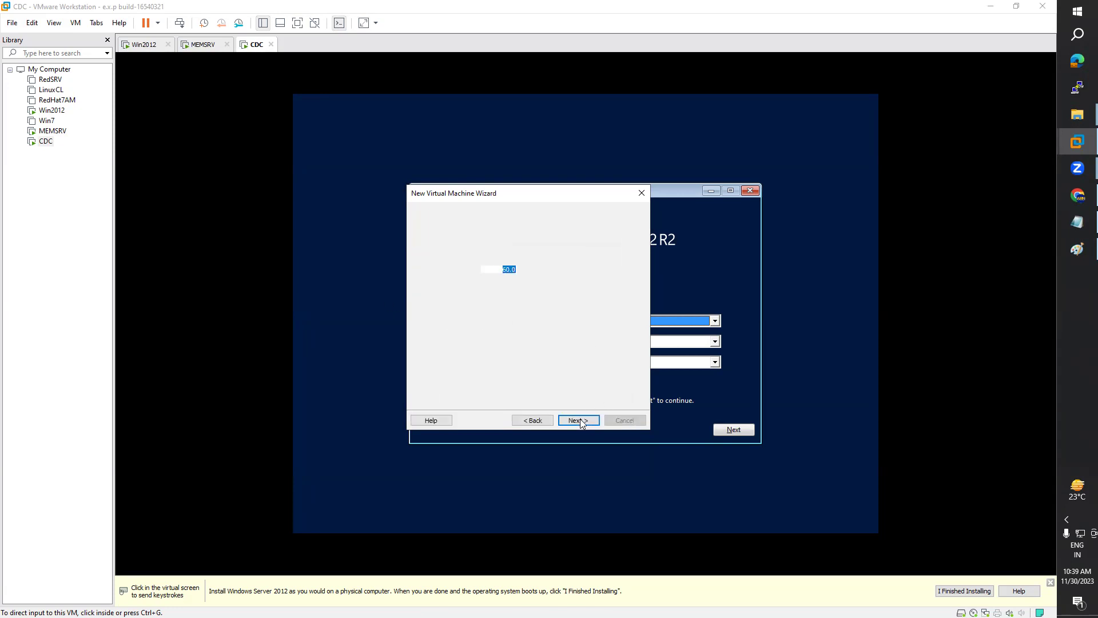
text(40)
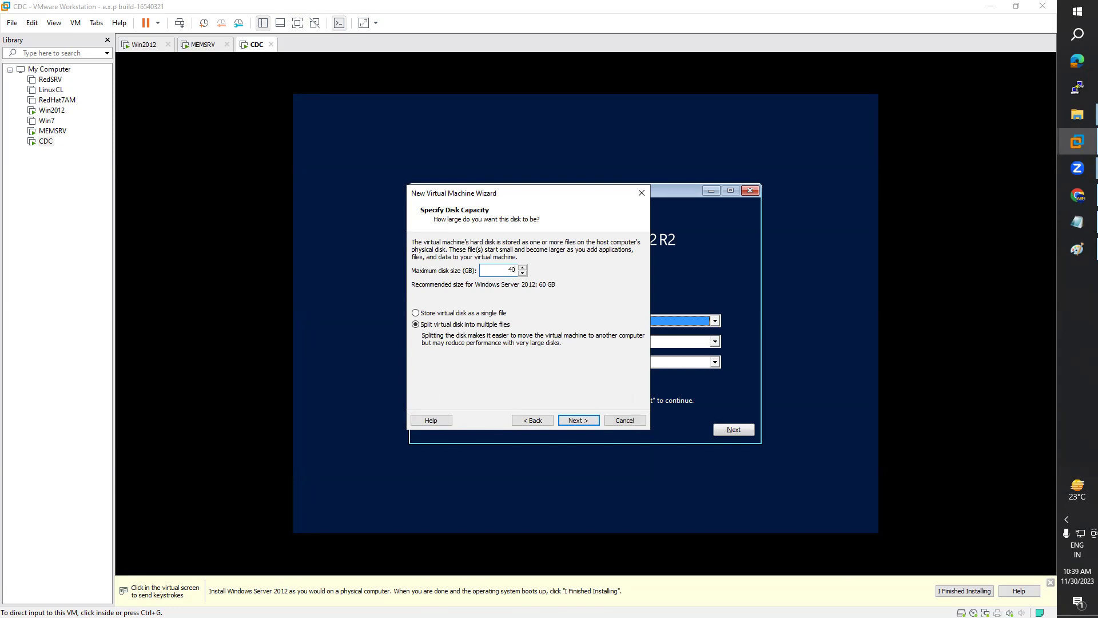
click(588, 420)
click(589, 420)
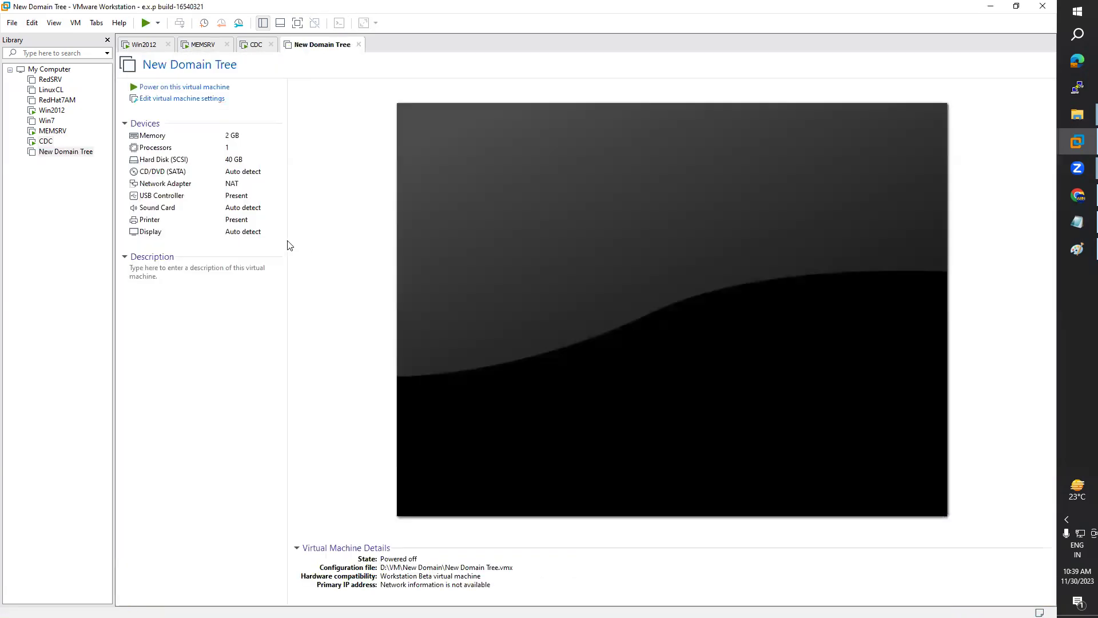
Step: Raise New Domain Tree's memory to 4 GB and set 2 processors
click(148, 103)
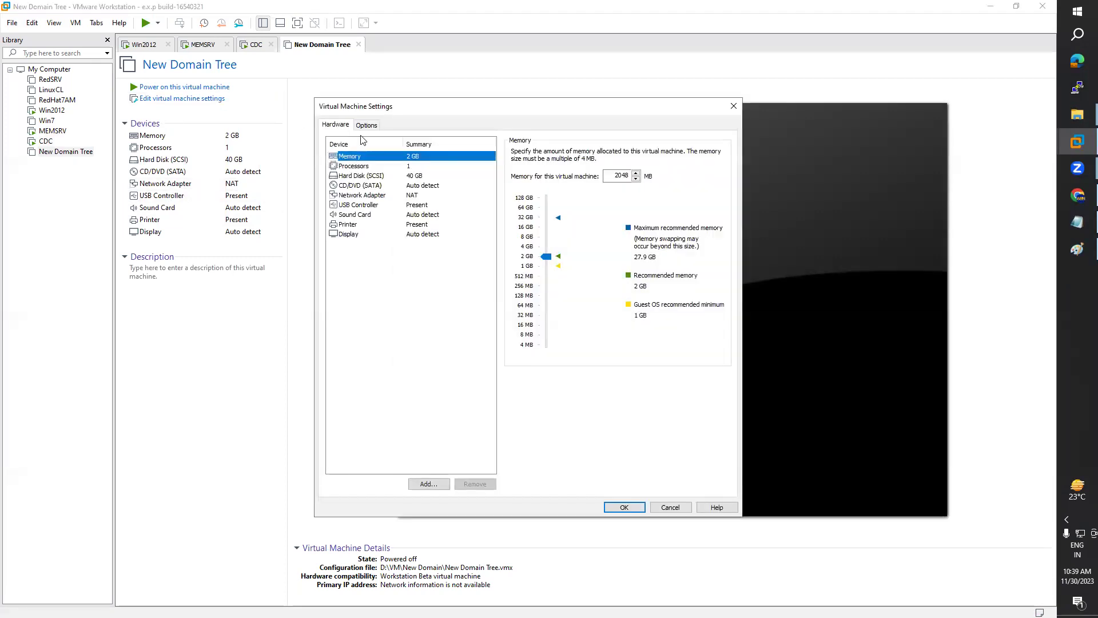
drag(547, 257, 547, 247)
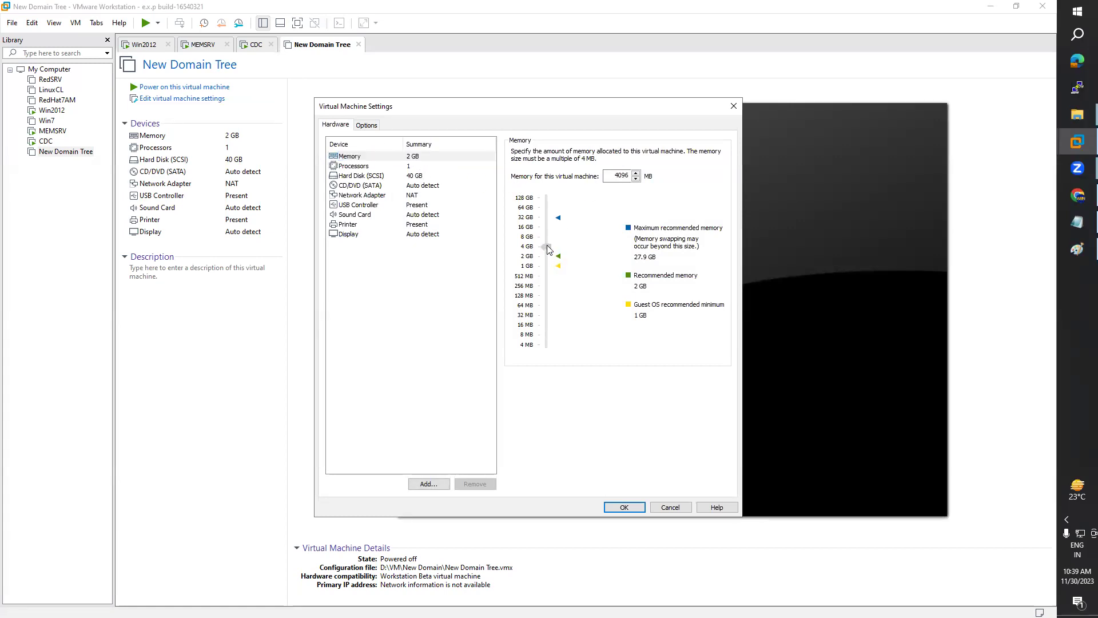
click(377, 167)
text(2)
key(Tab)
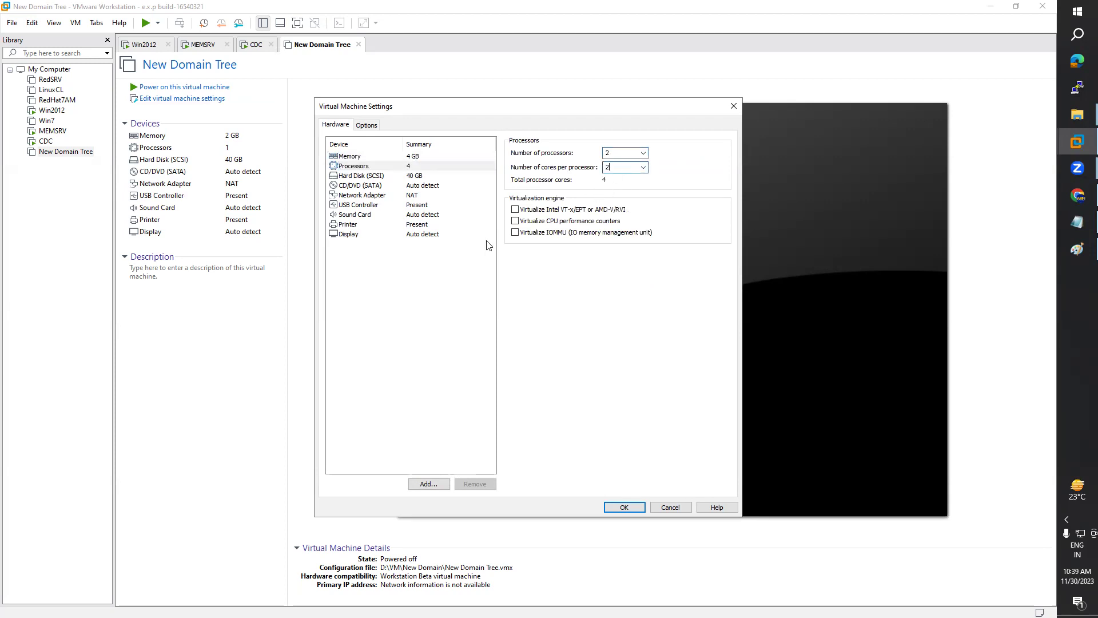
Step: Point its CD/DVD drive at F:\WinOS\2012 Image.iso and save the settings
click(356, 185)
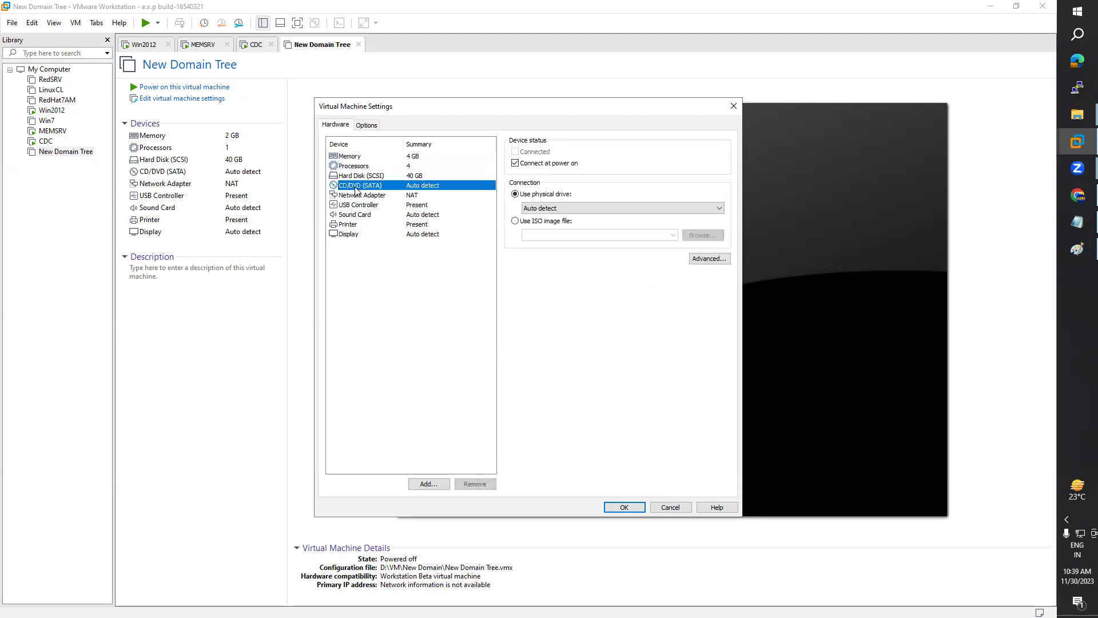
click(516, 220)
click(710, 236)
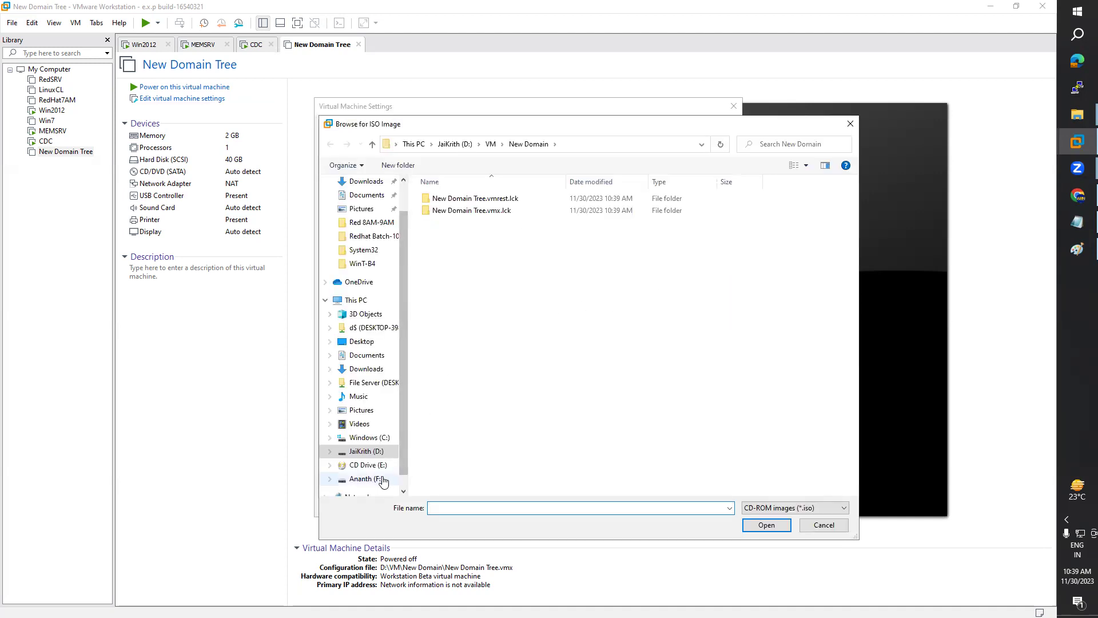
click(382, 481)
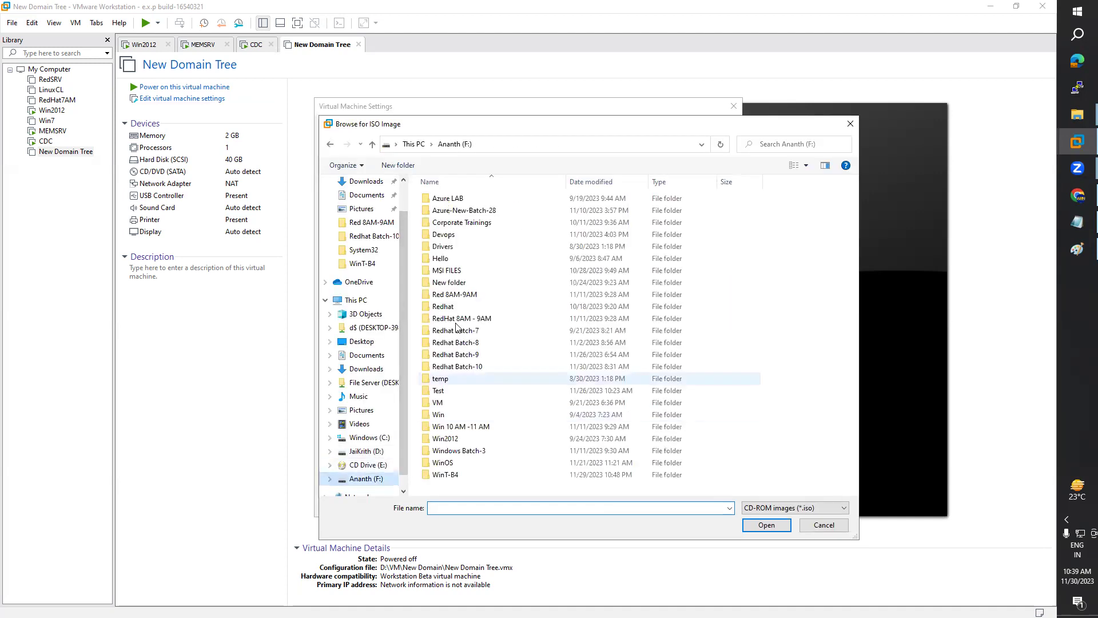
double_click(451, 466)
double_click(465, 238)
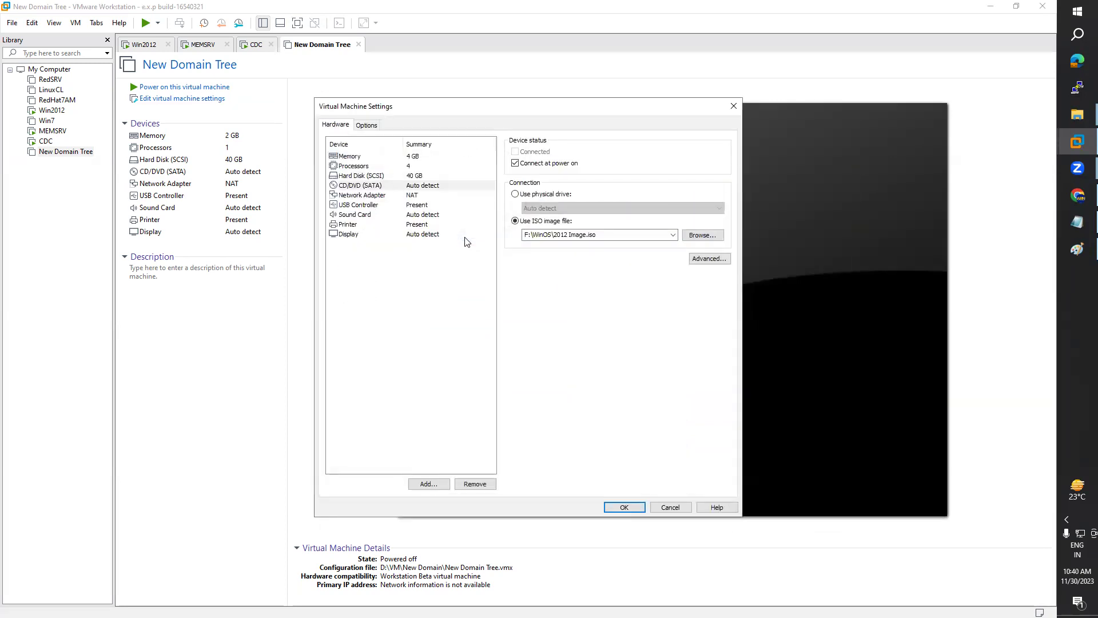
click(625, 507)
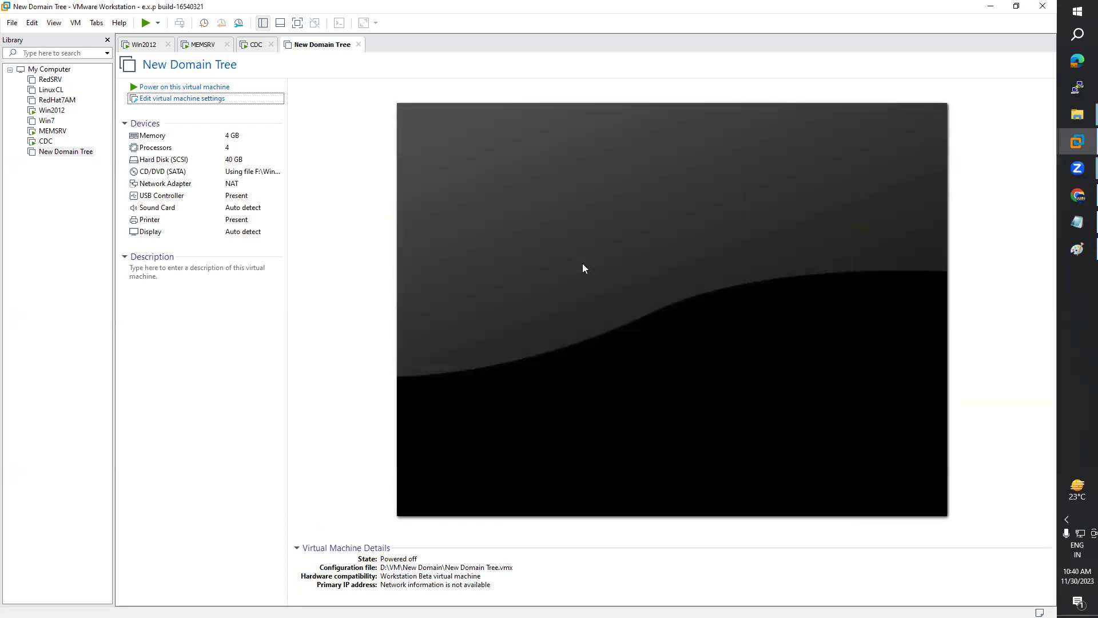
Step: Power on New Domain Tree, then start CDC's setup with English (India) time and currency format
click(188, 88)
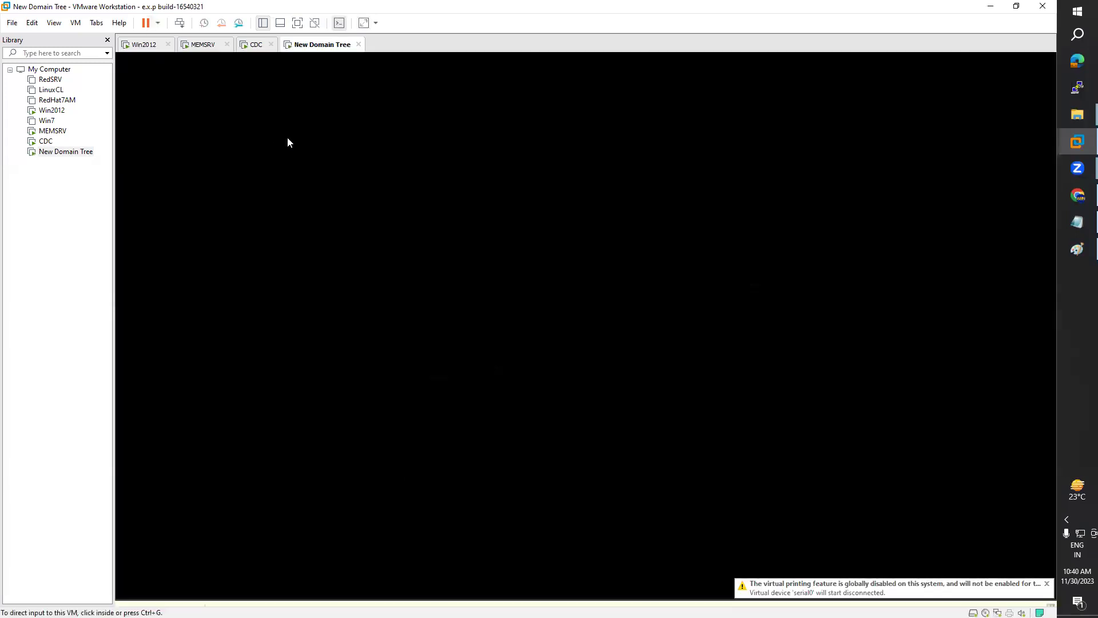
click(256, 46)
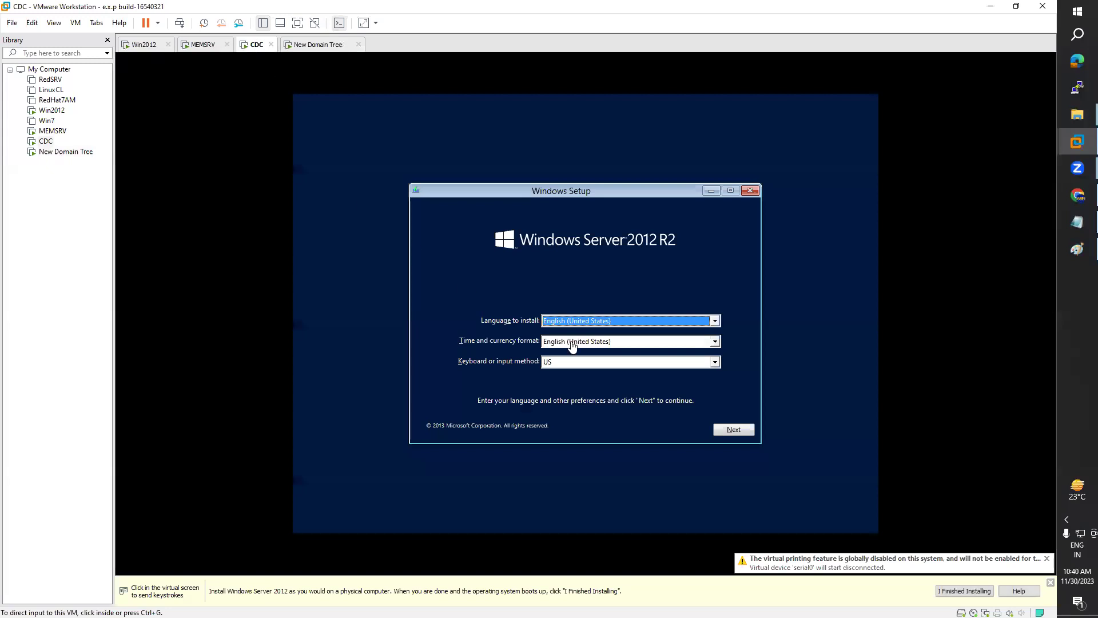
click(604, 346)
scroll(609, 379, up, 3)
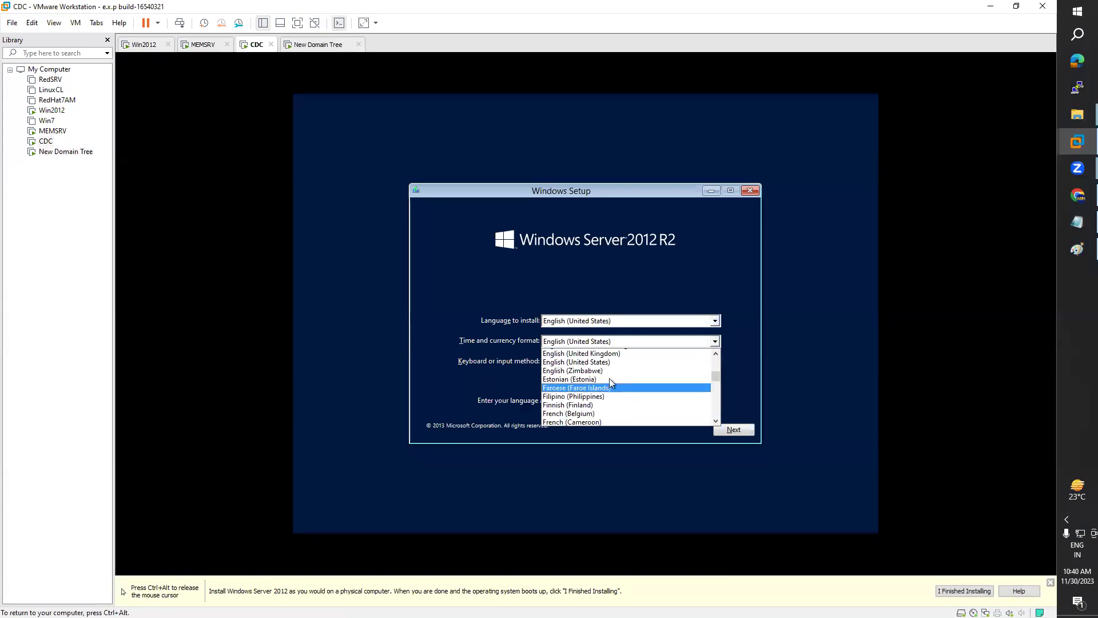
scroll(609, 379, up, 2)
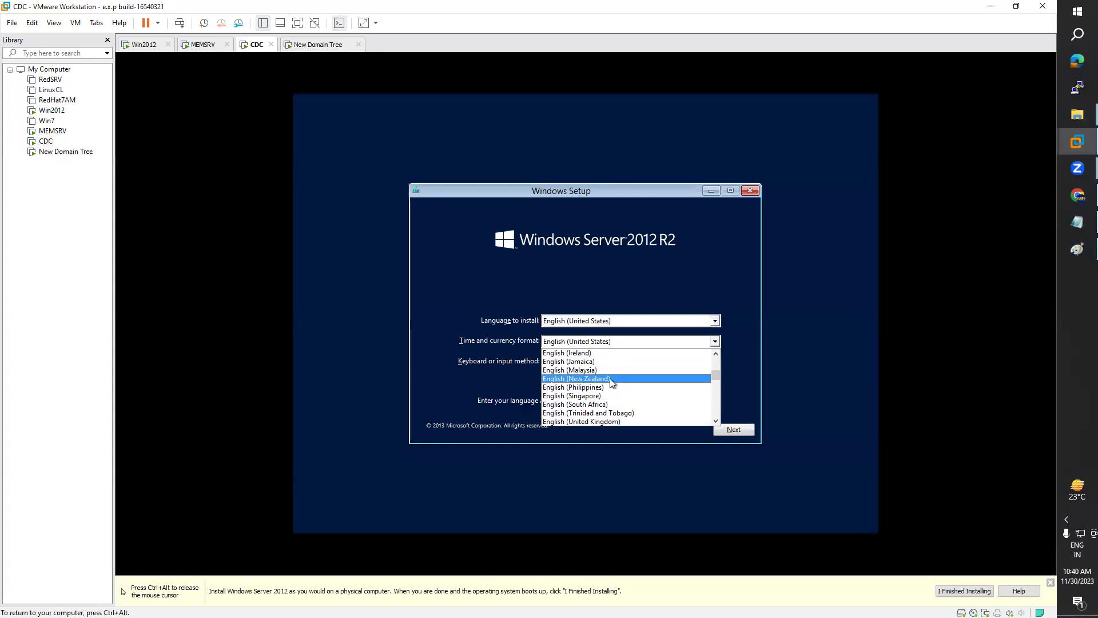
click(597, 371)
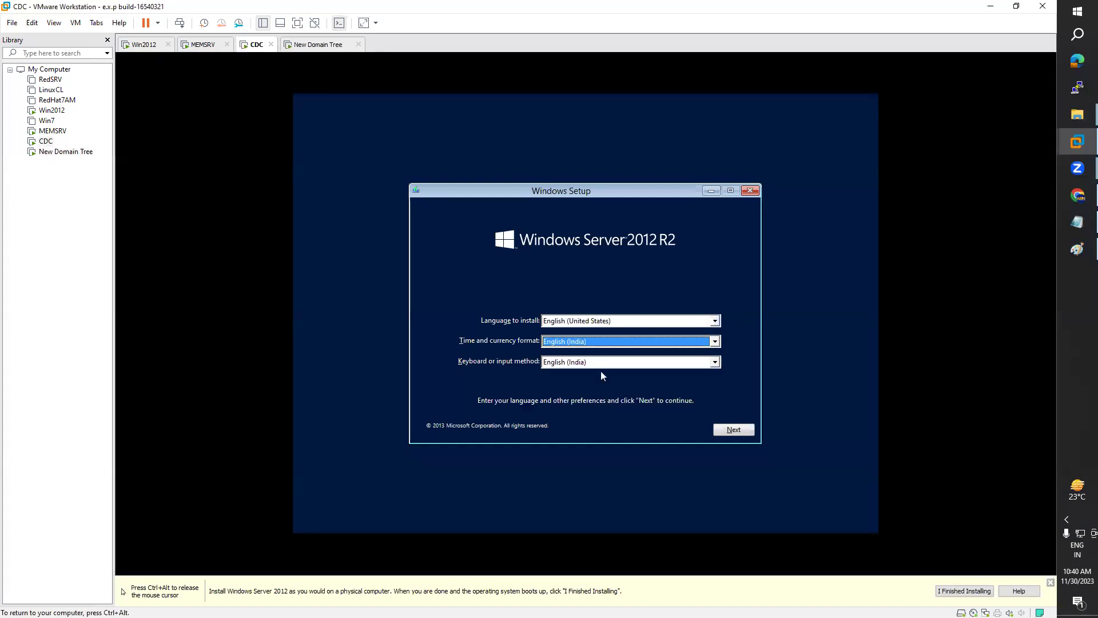
click(734, 430)
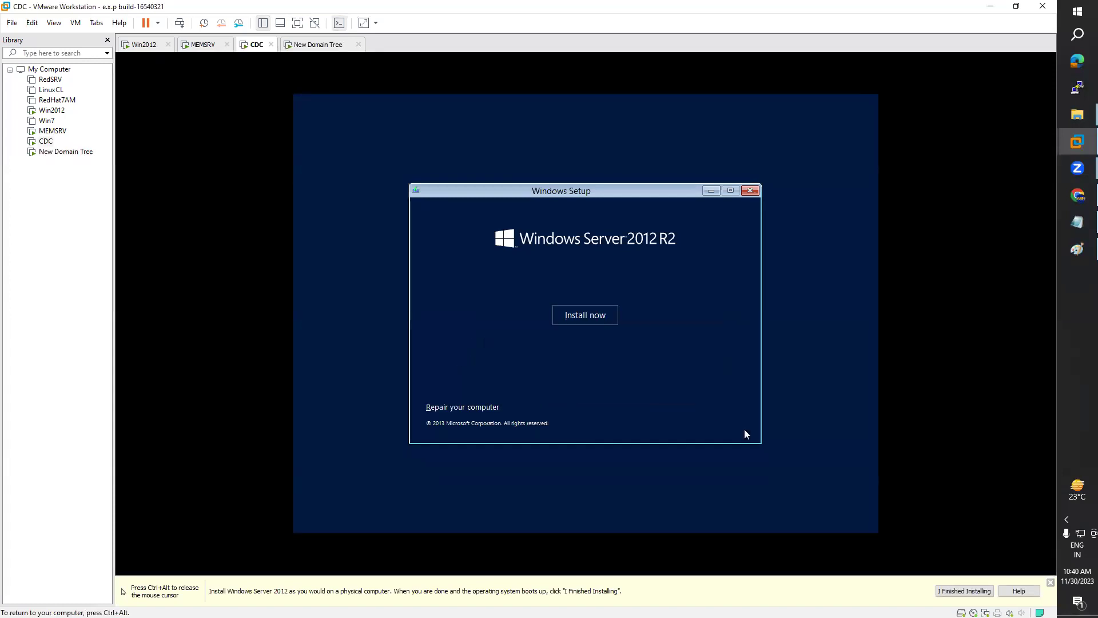
click(591, 321)
Step: Check both machines' setup and boot progress, briefly glancing at the Day12 notes
key(ctrl+alt)
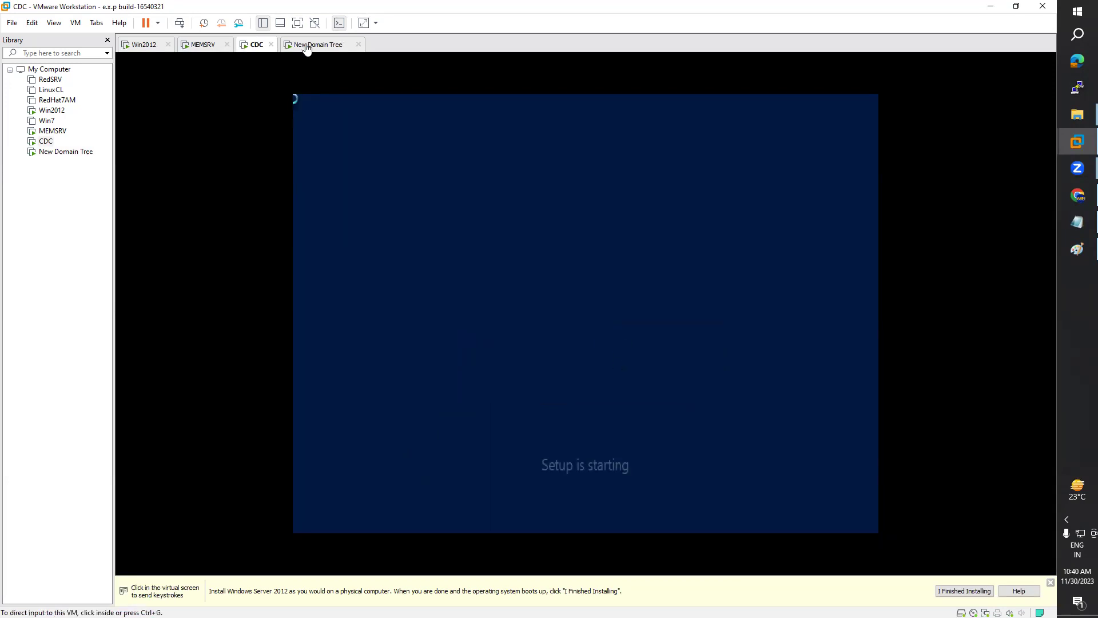
click(302, 48)
click(255, 47)
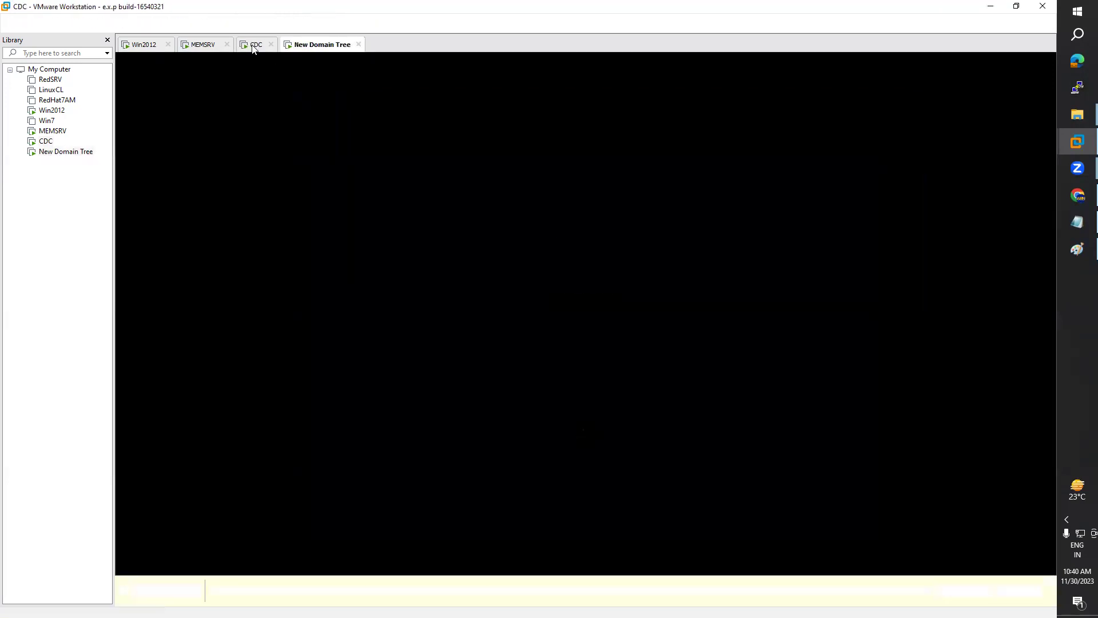
click(316, 47)
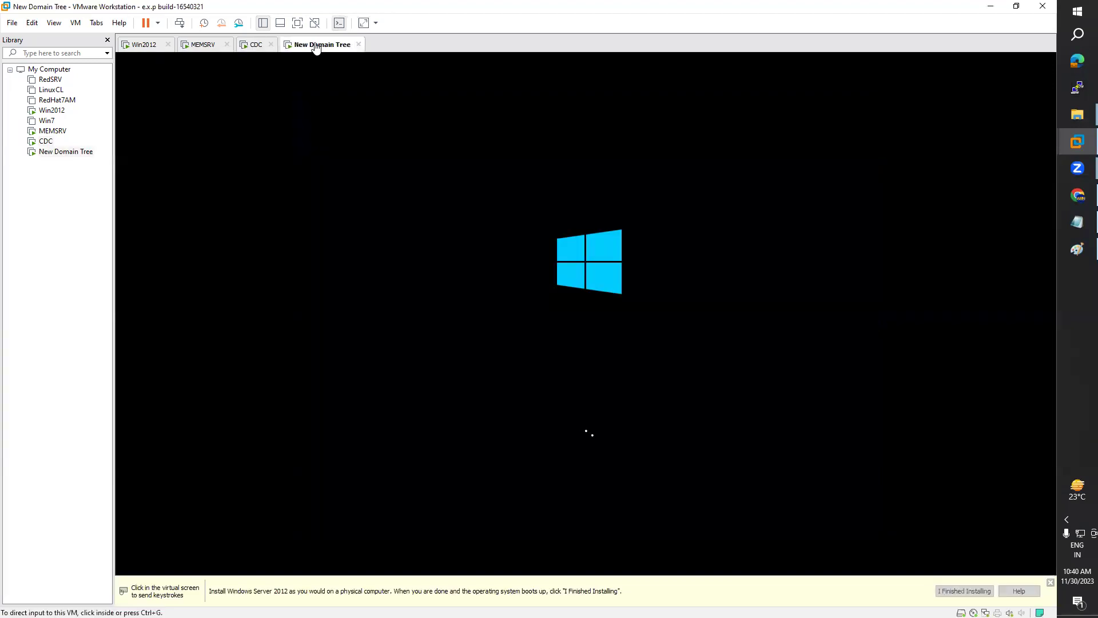
click(254, 49)
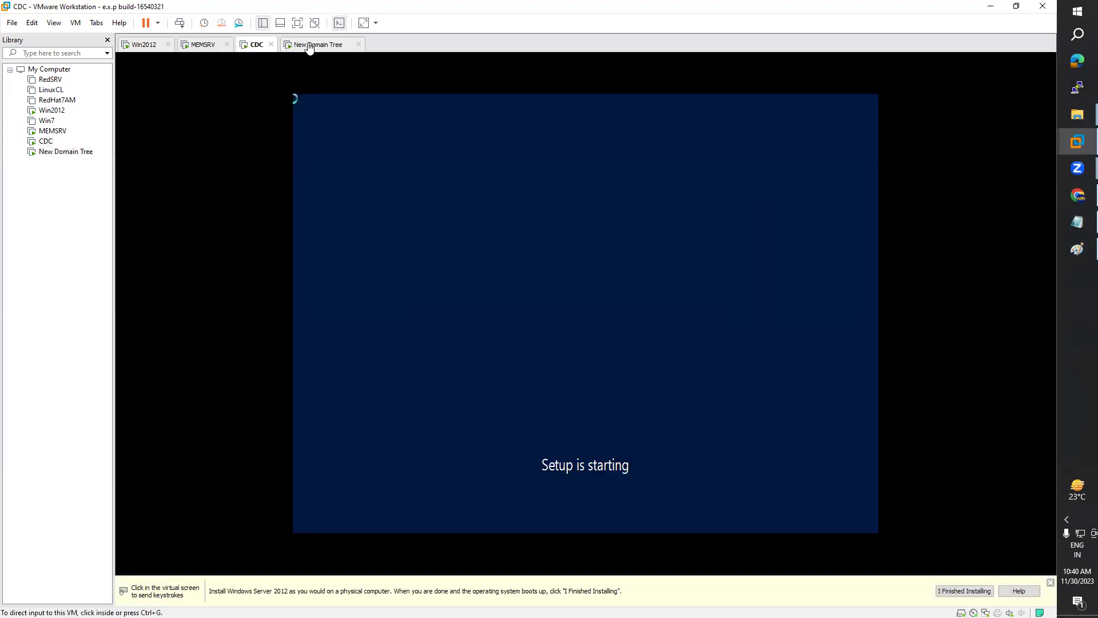
click(310, 48)
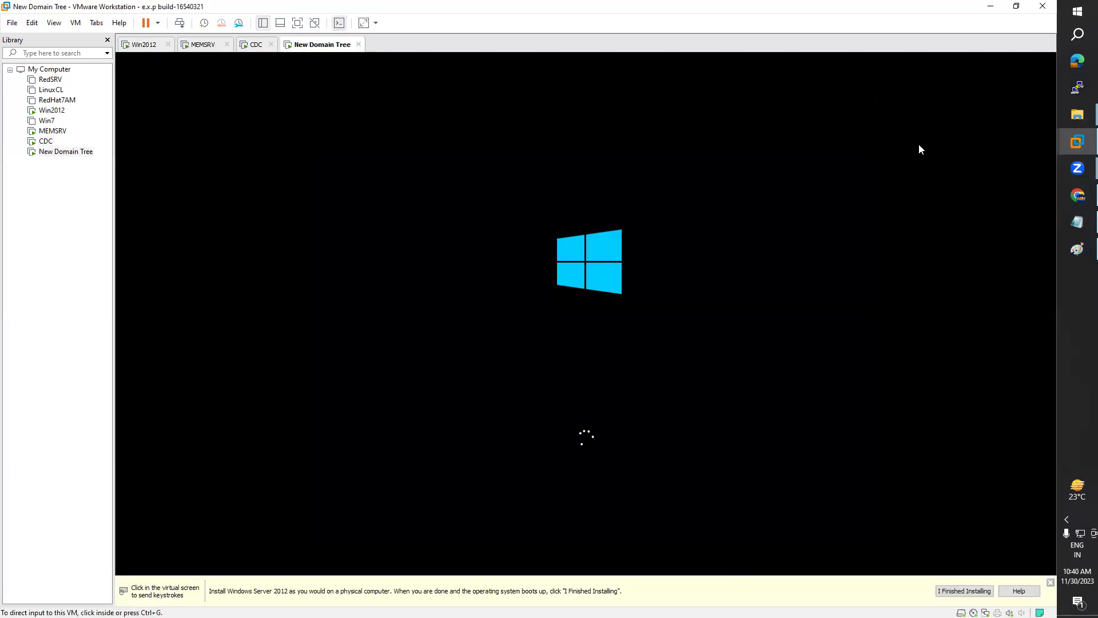
click(1077, 222)
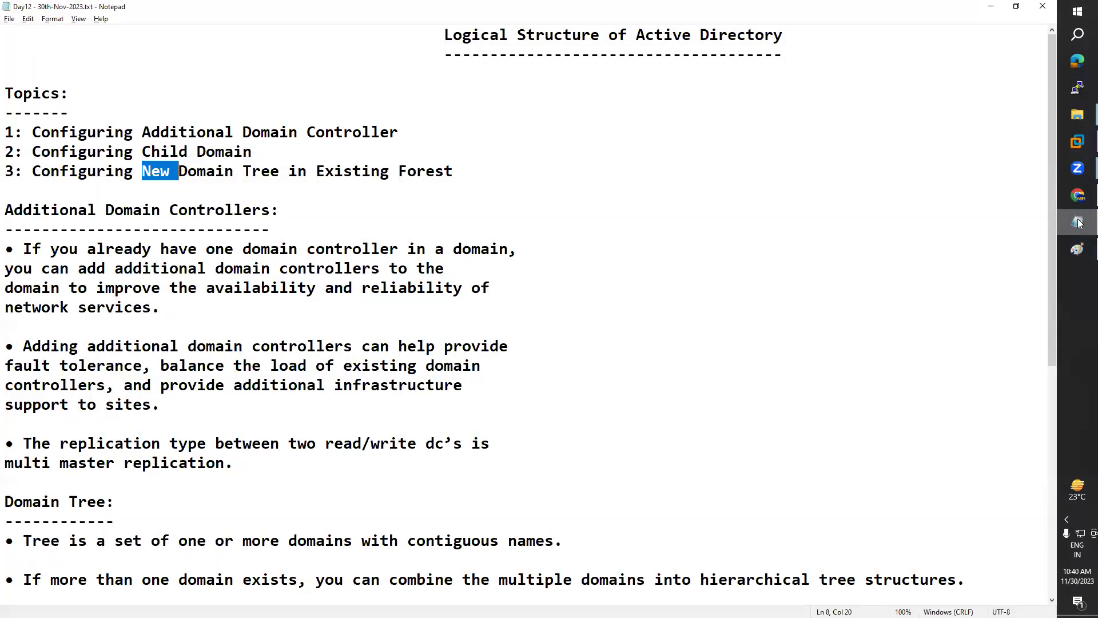
click(1078, 222)
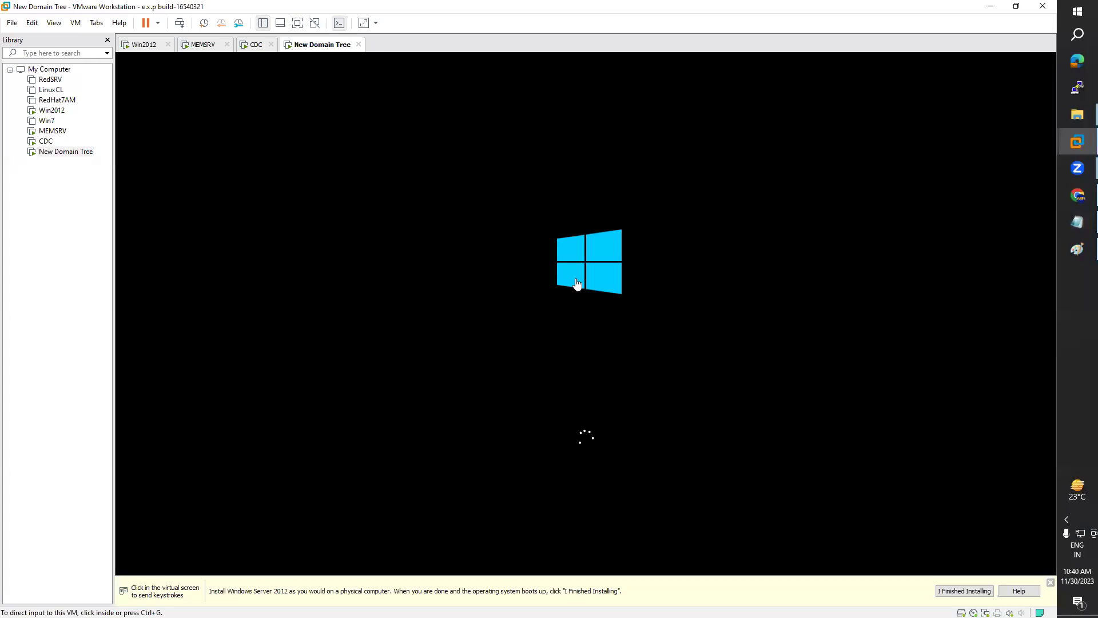
Step: In CDC's setup, choose Standard edition with GUI and accept the license terms
click(257, 45)
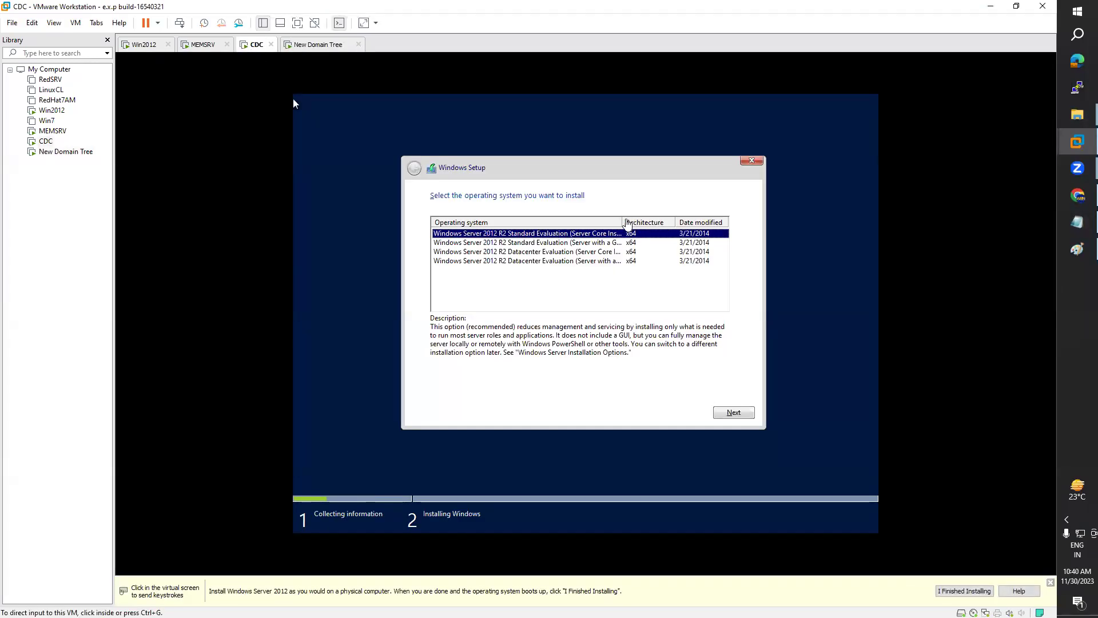
click(293, 103)
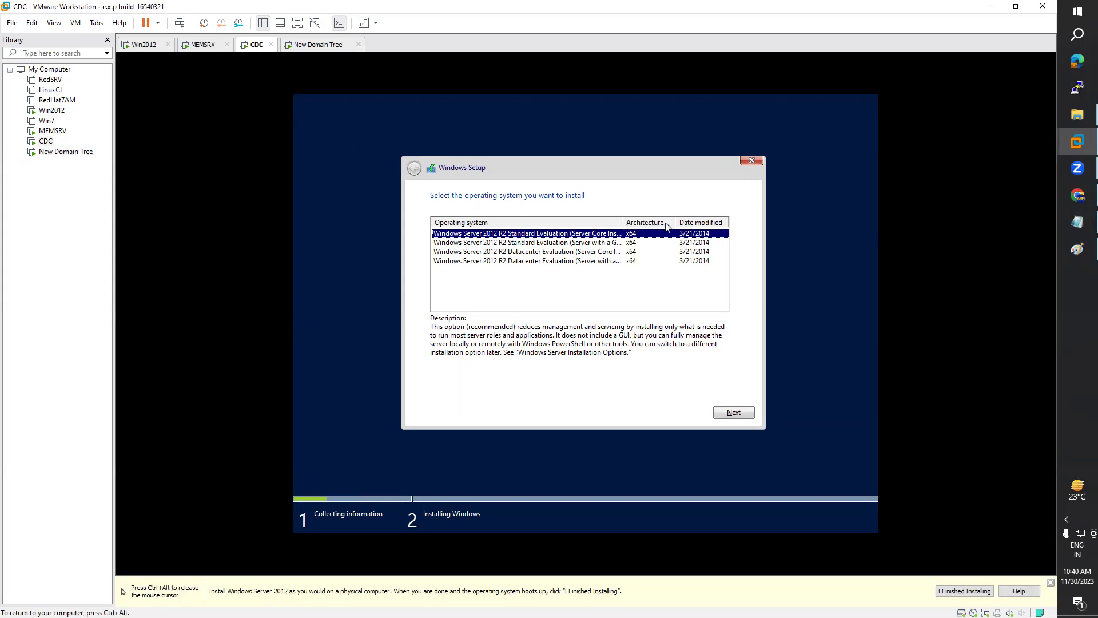
click(616, 243)
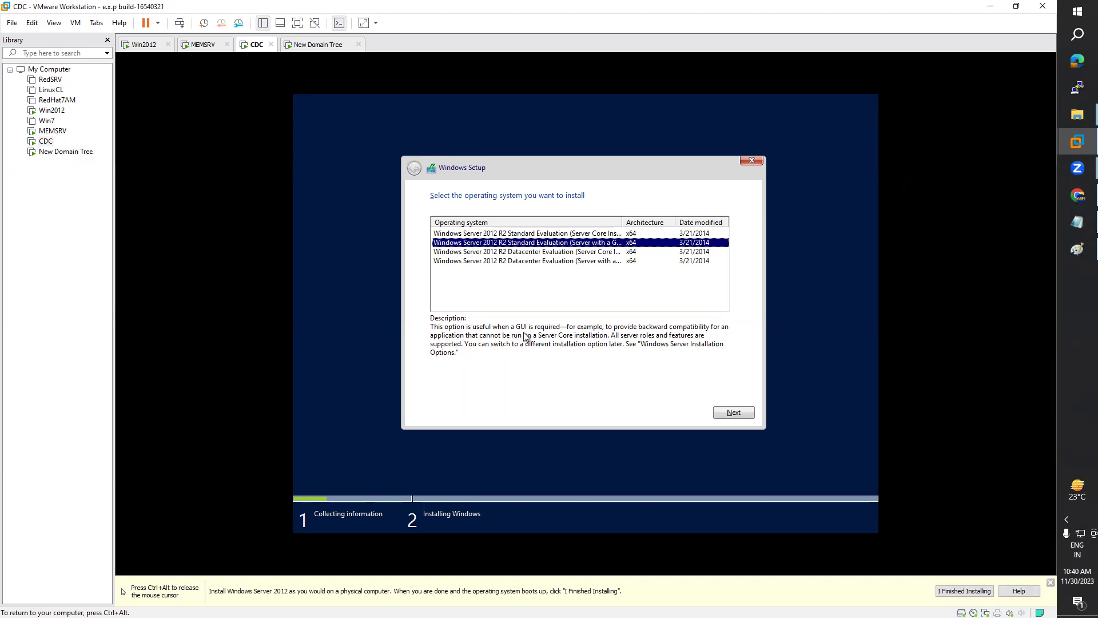
click(734, 412)
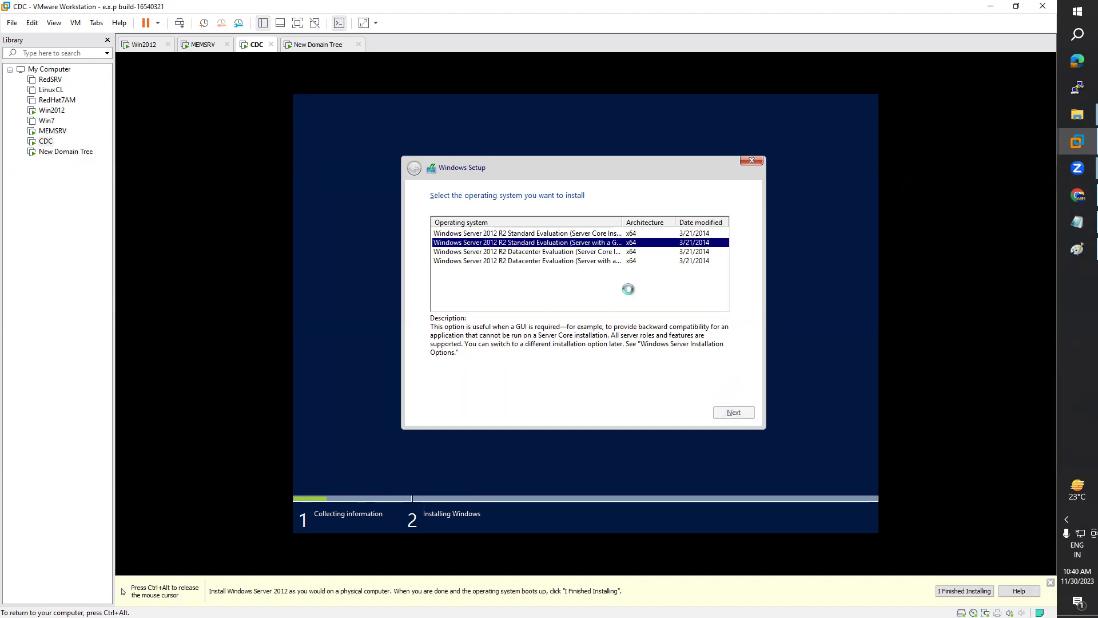
click(479, 386)
click(724, 412)
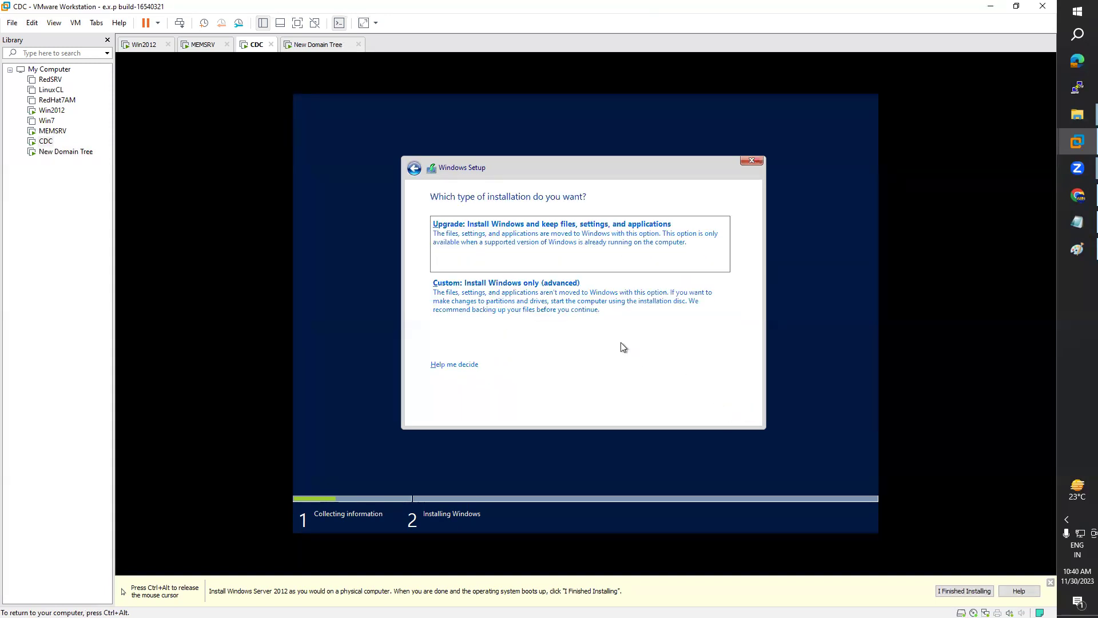
Step: Run a custom install onto a new, formatted 39.7 GB partition and start copying files
click(519, 309)
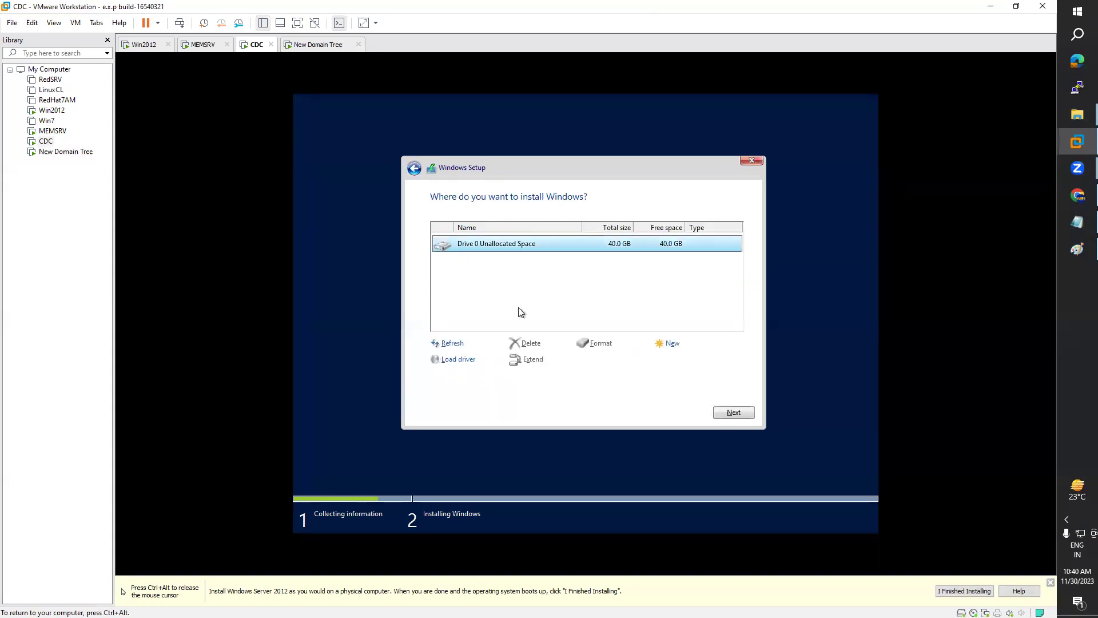
click(675, 350)
click(694, 364)
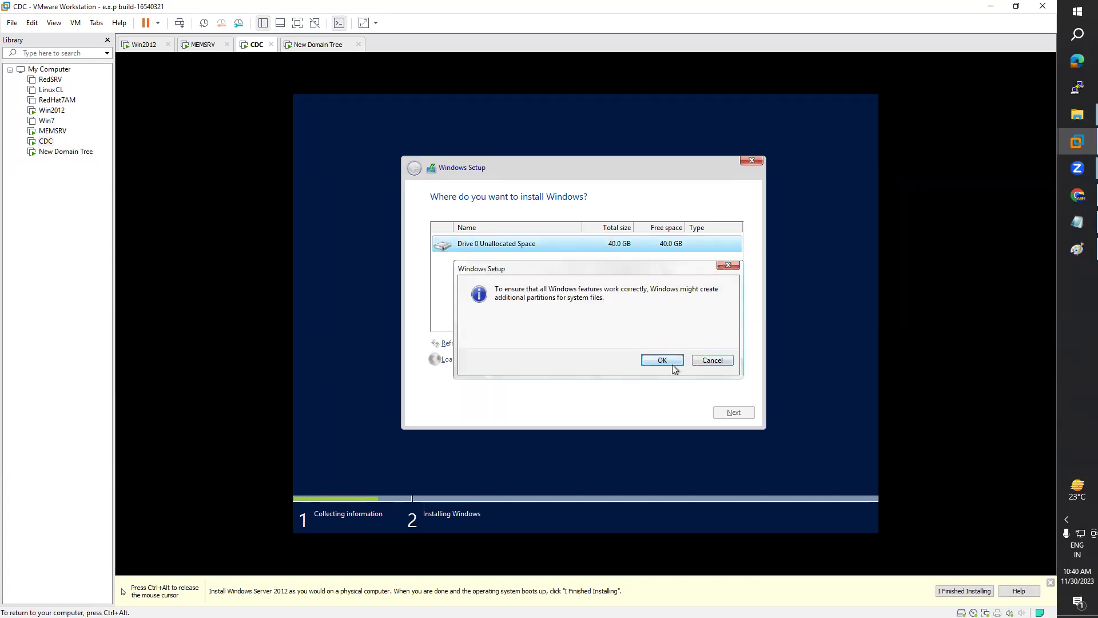
click(663, 361)
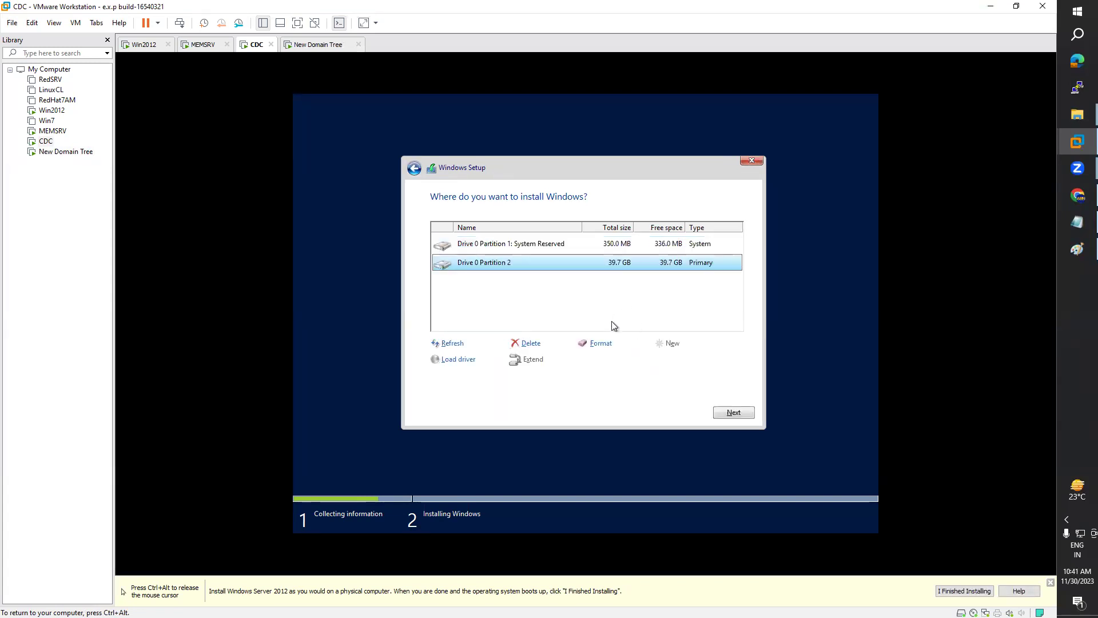
click(598, 343)
click(658, 361)
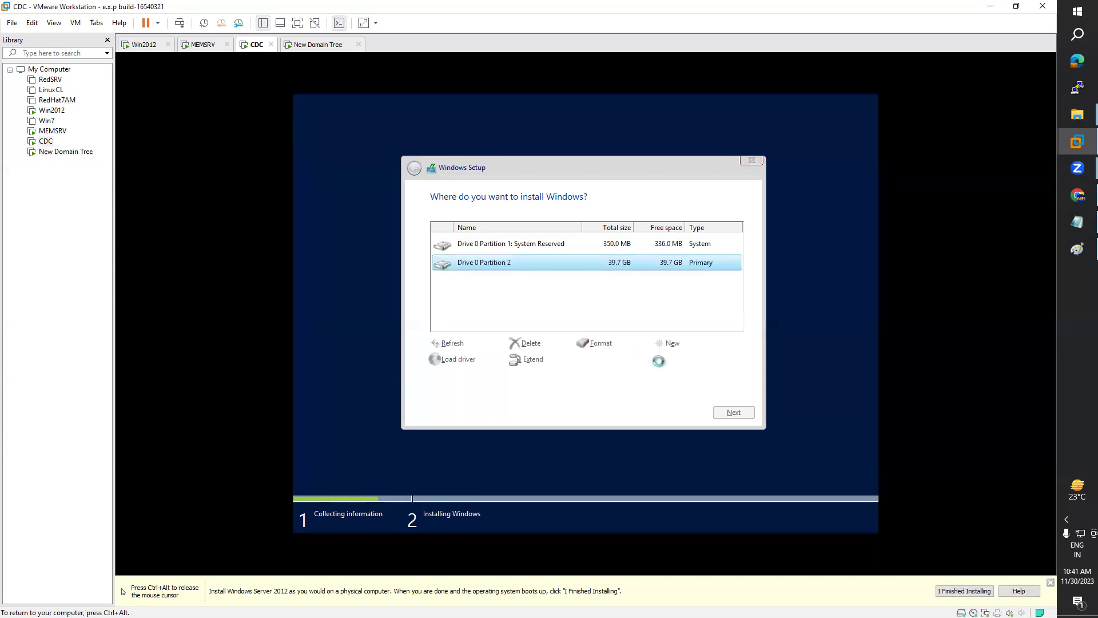
click(734, 413)
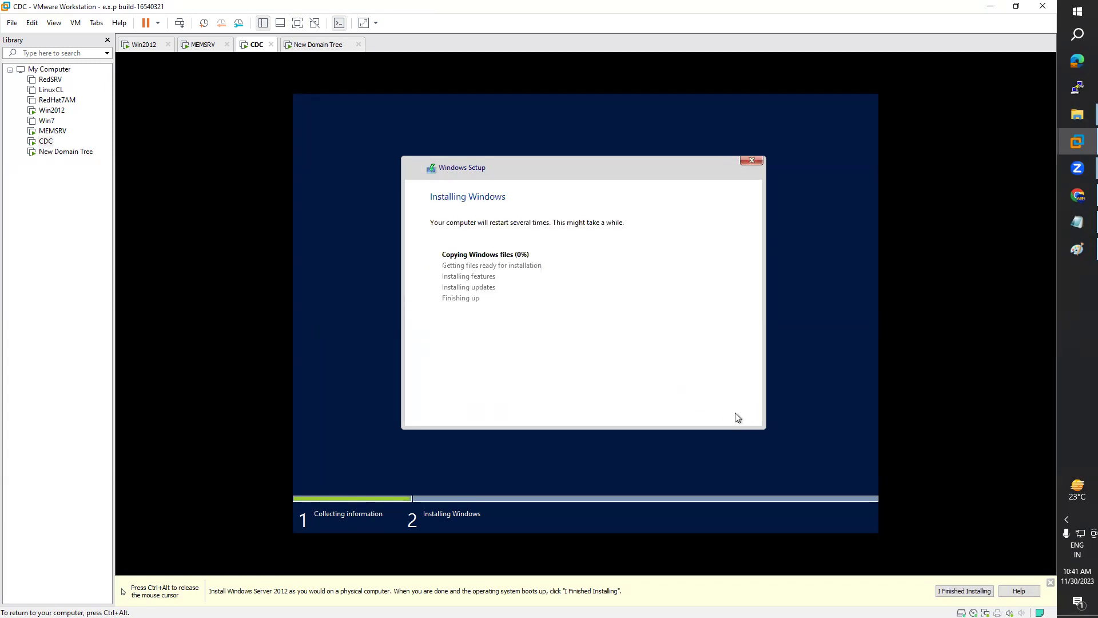
key(ctrl+alt)
Step: On the New Domain Tree VM, set the time and currency format to English (India) and start installing
click(318, 44)
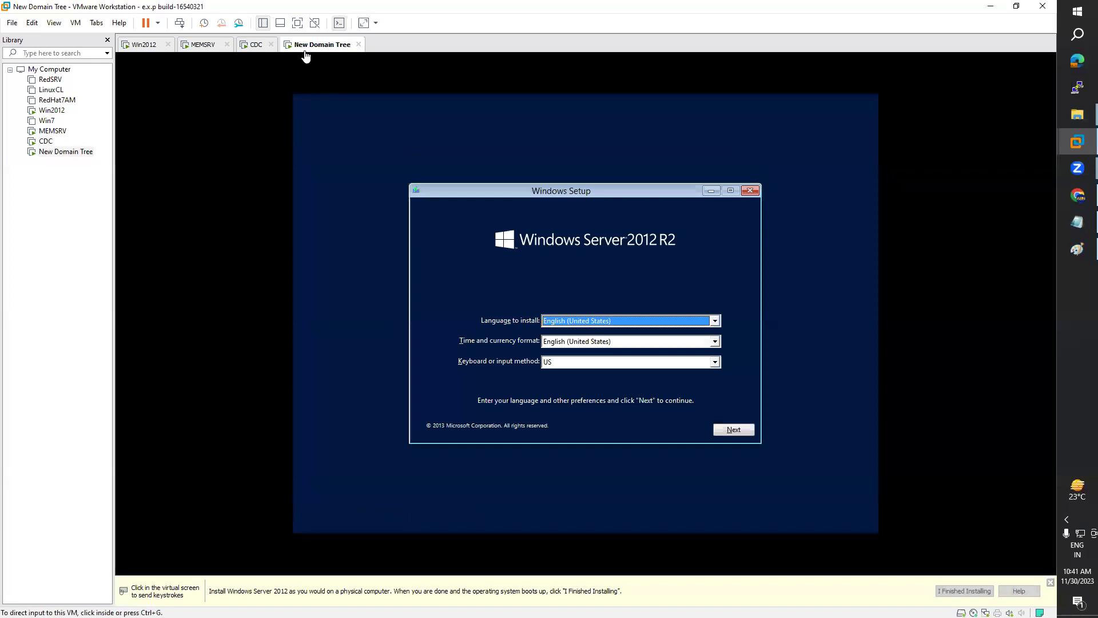
click(584, 349)
click(583, 342)
scroll(590, 376, down, 3)
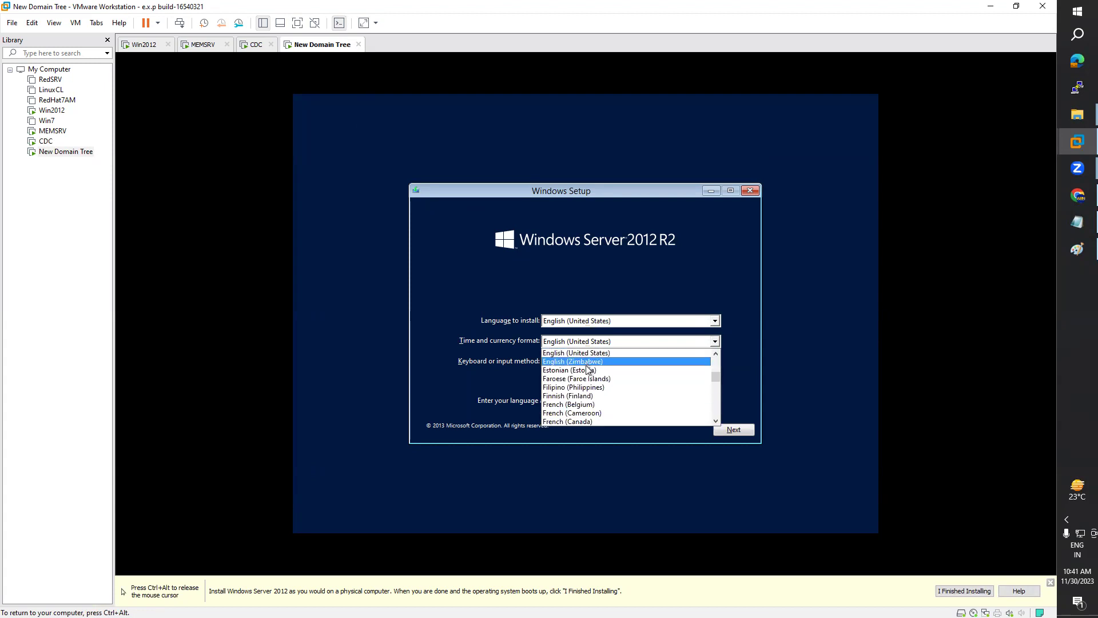
scroll(589, 376, up, 3)
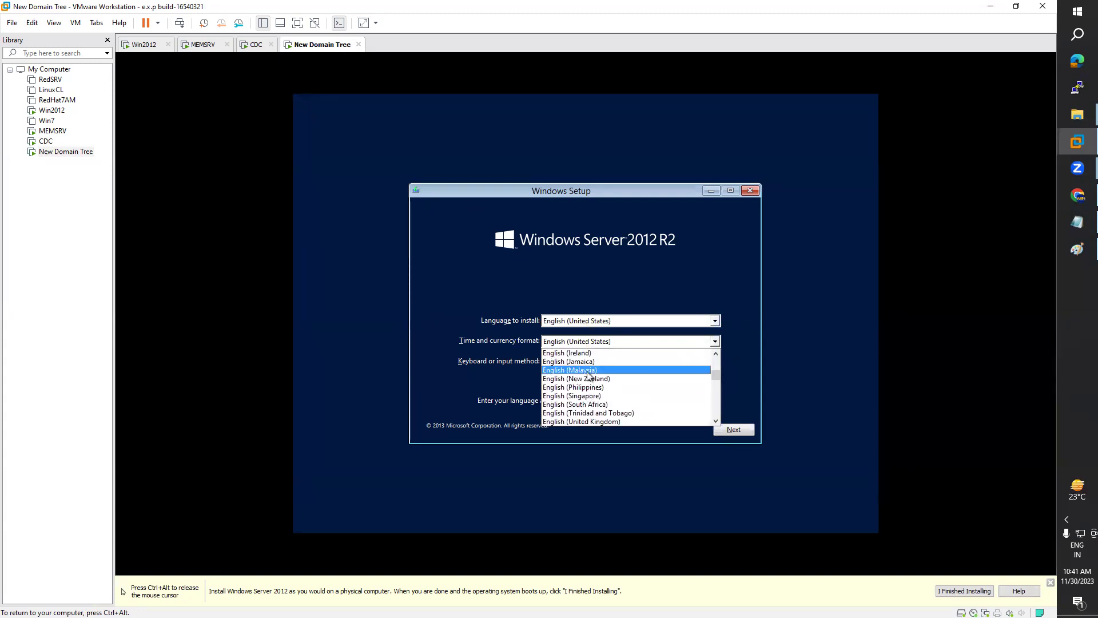
click(587, 370)
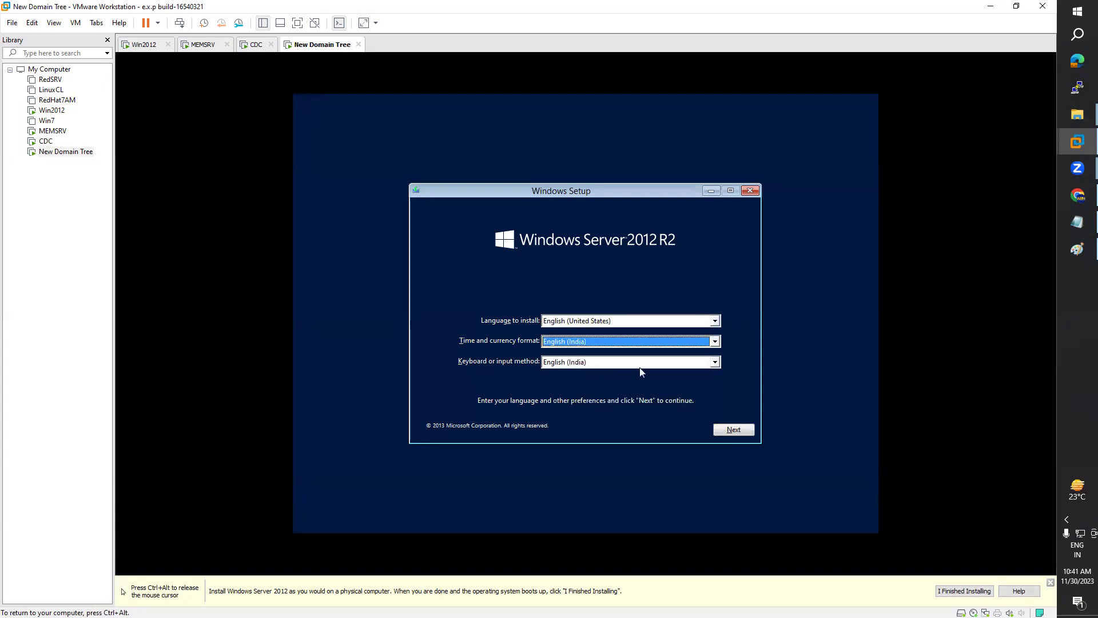
click(735, 430)
click(608, 323)
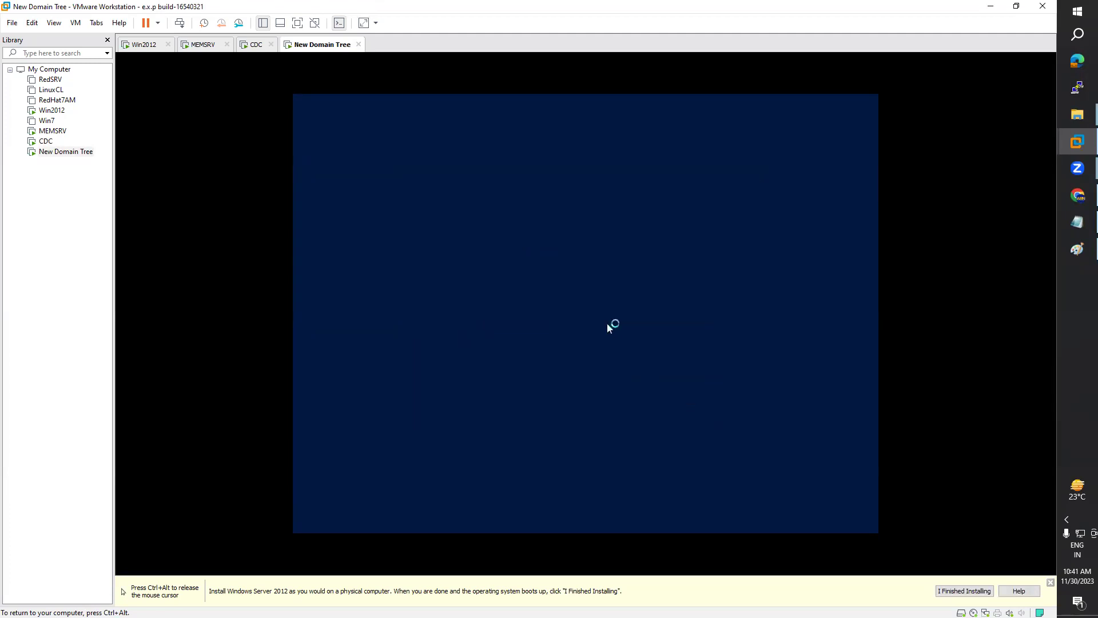
Step: Check the CDC and MEMSRV machines' progress, then return to the New Domain Tree VM
key(ctrl+alt)
click(256, 48)
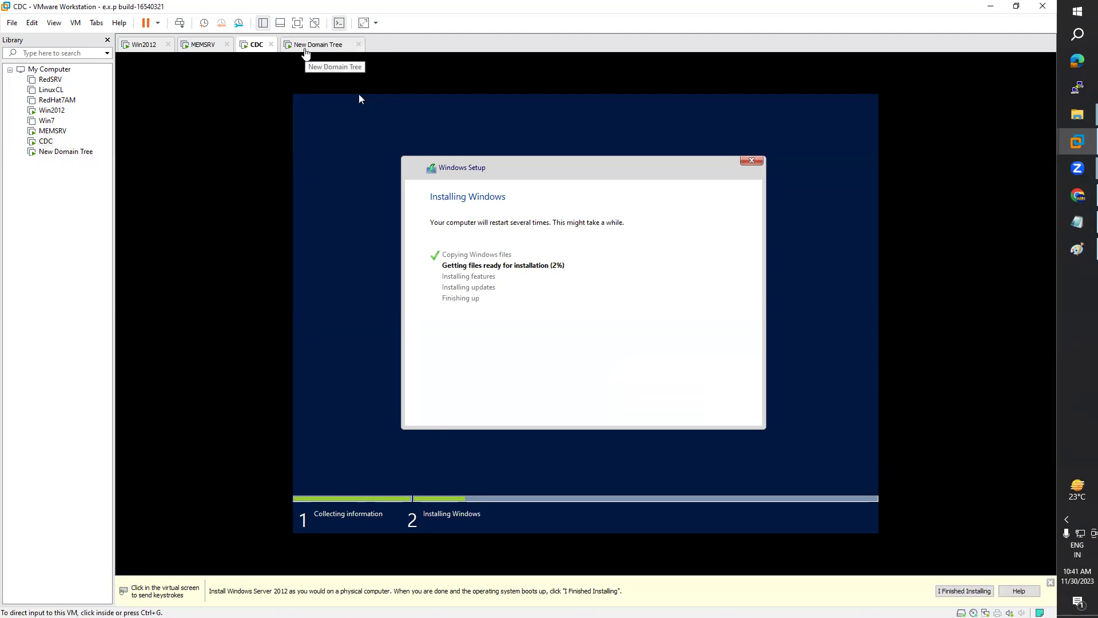
click(306, 52)
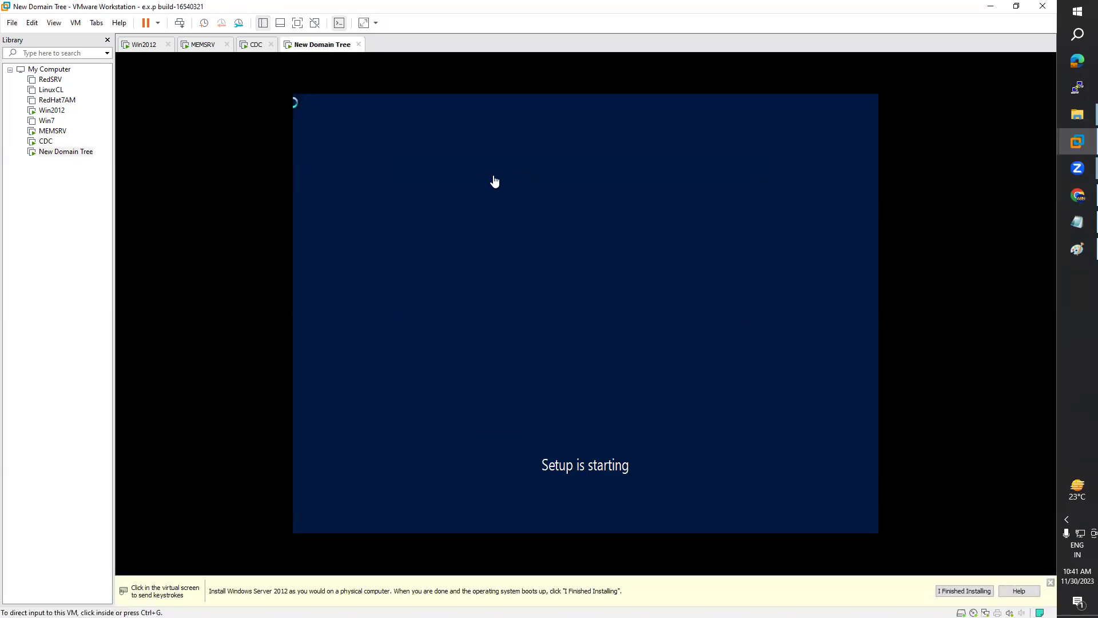
click(196, 51)
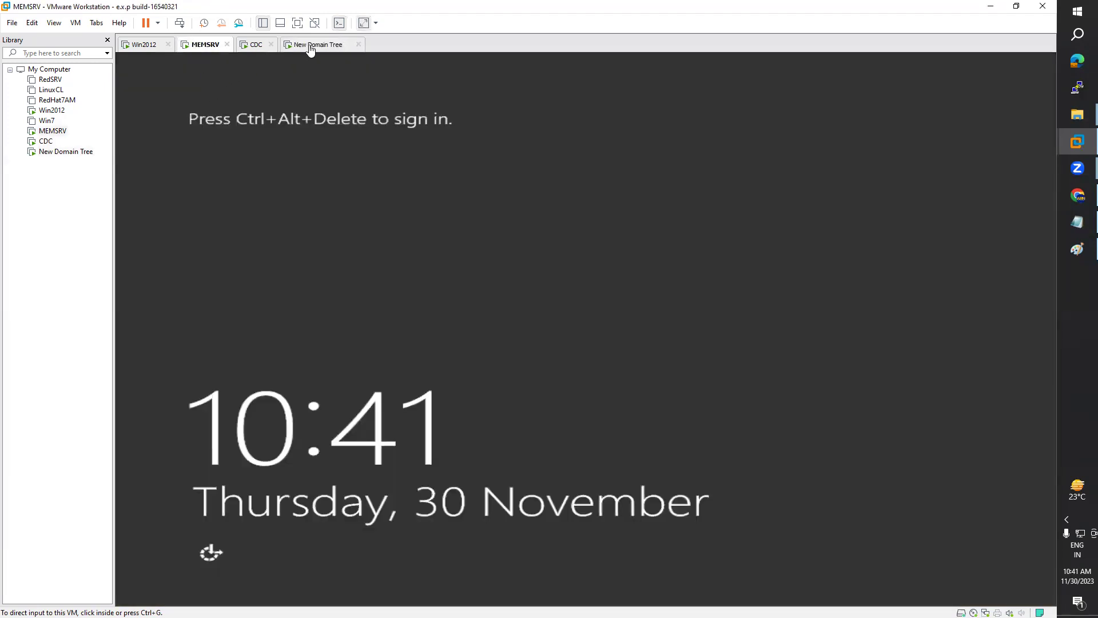
click(310, 48)
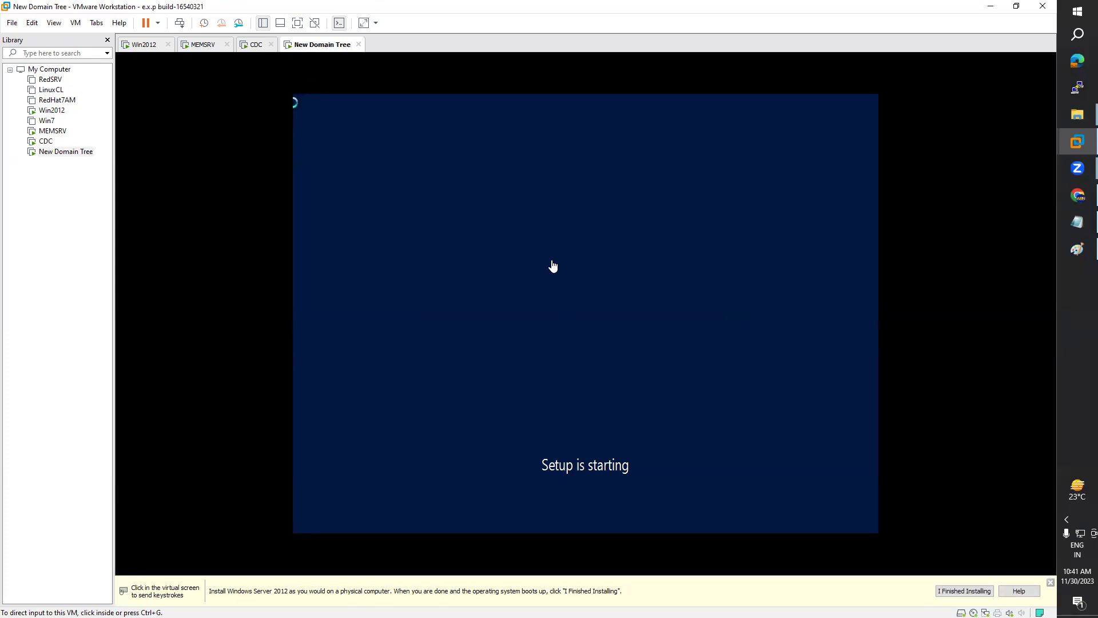
click(251, 50)
click(312, 46)
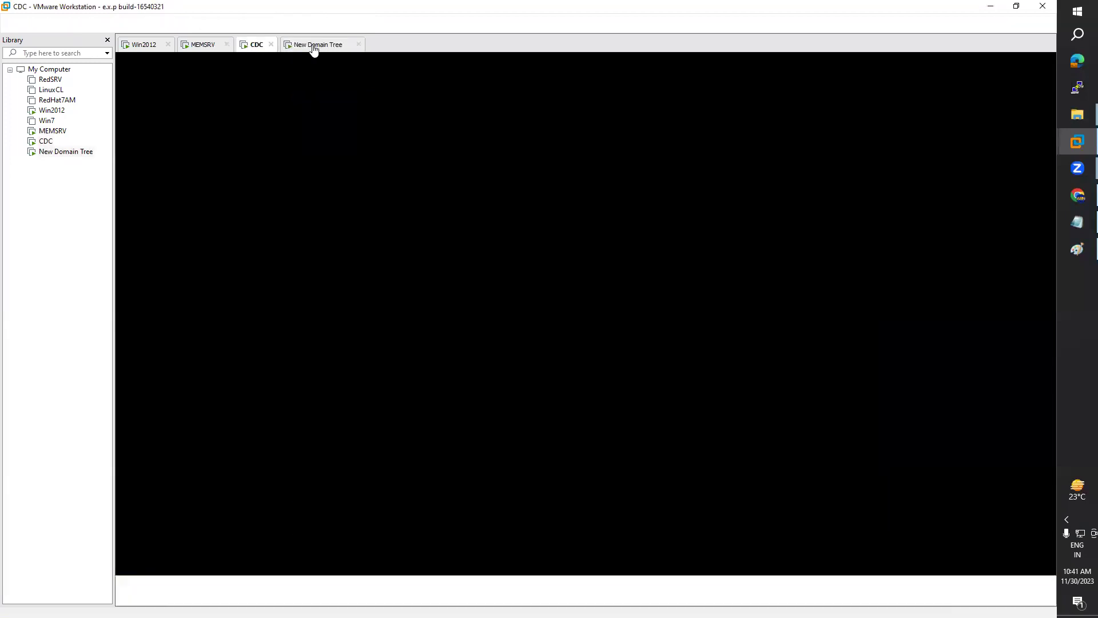
Step: Choose Windows Server 2012 R2 Standard with a GUI, accept the license, and pick Custom installation
click(607, 247)
click(608, 244)
click(736, 412)
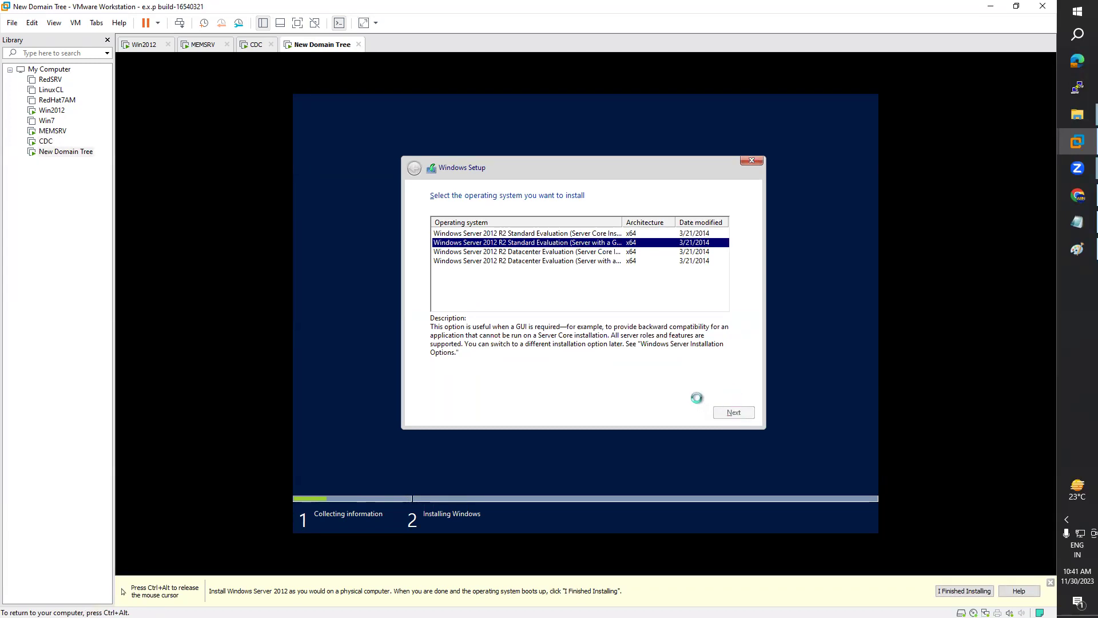
click(515, 386)
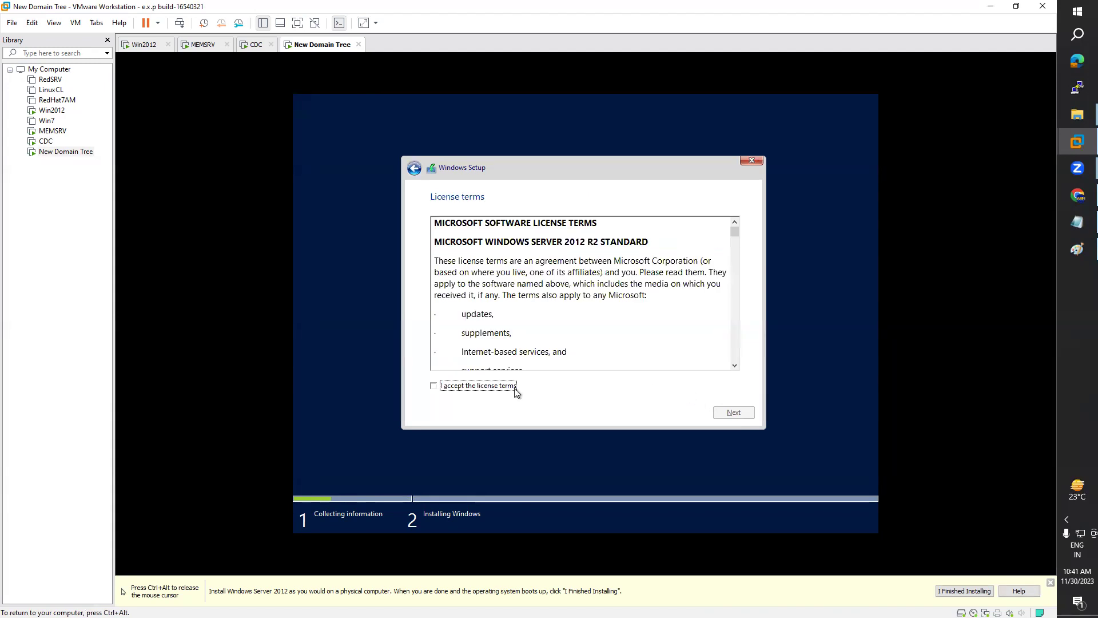
click(736, 413)
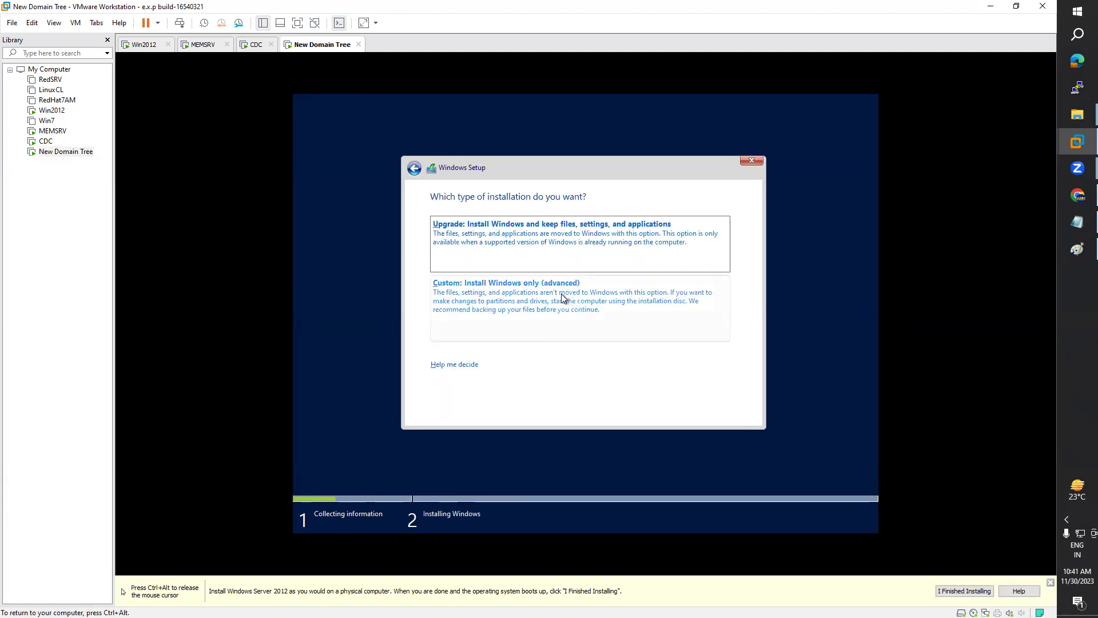
click(561, 294)
Step: Create a full-size partition, format Drive 0 Partition 2, and install Windows onto it
click(673, 344)
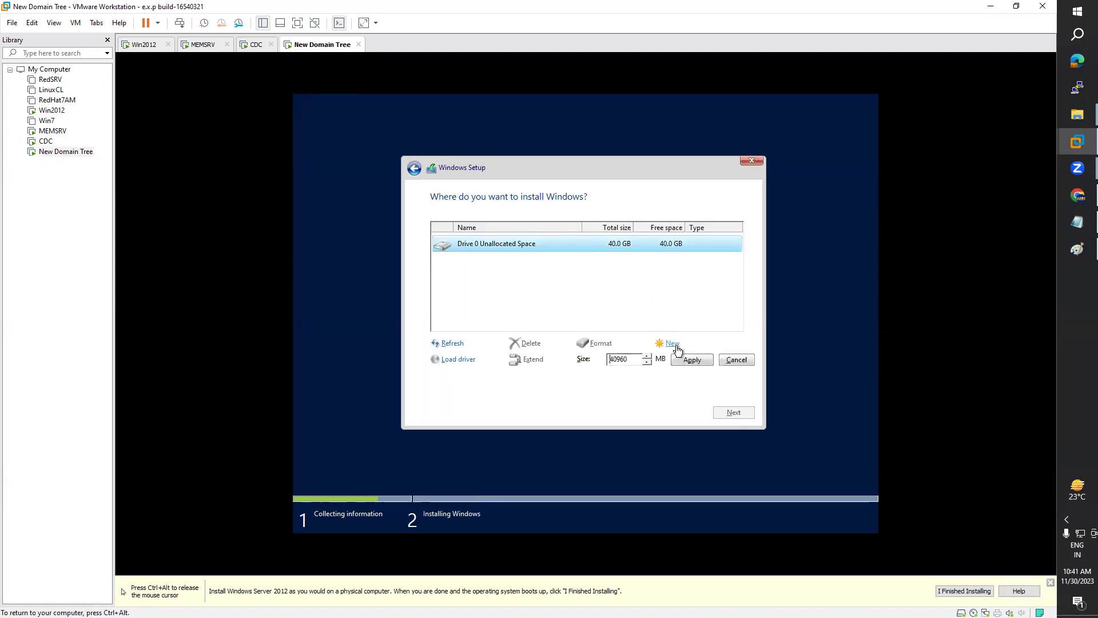
click(696, 359)
click(676, 363)
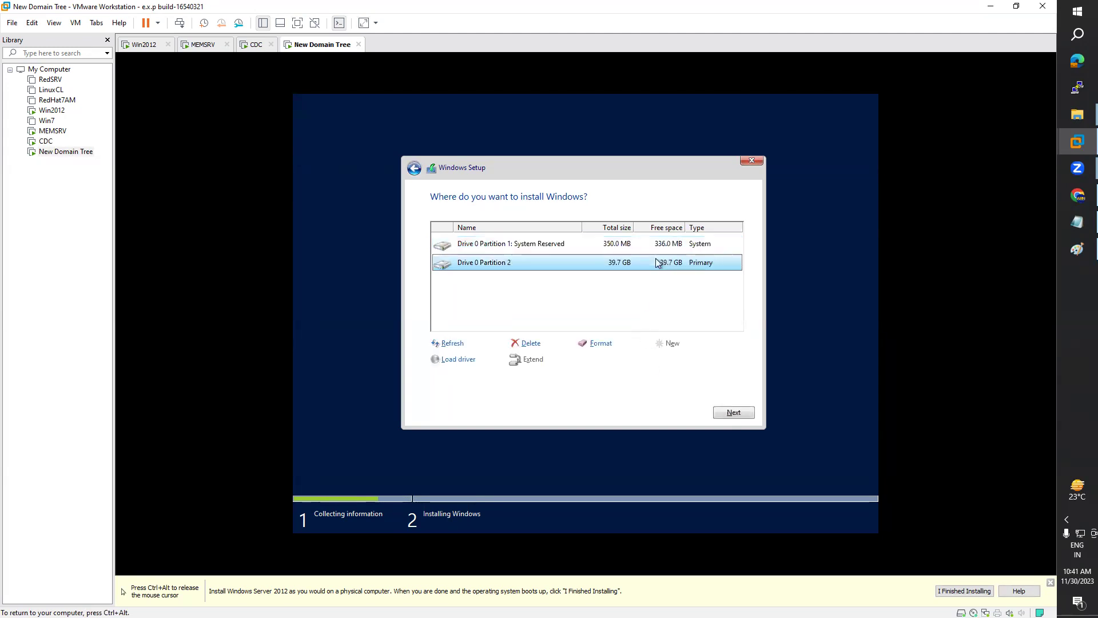
click(600, 343)
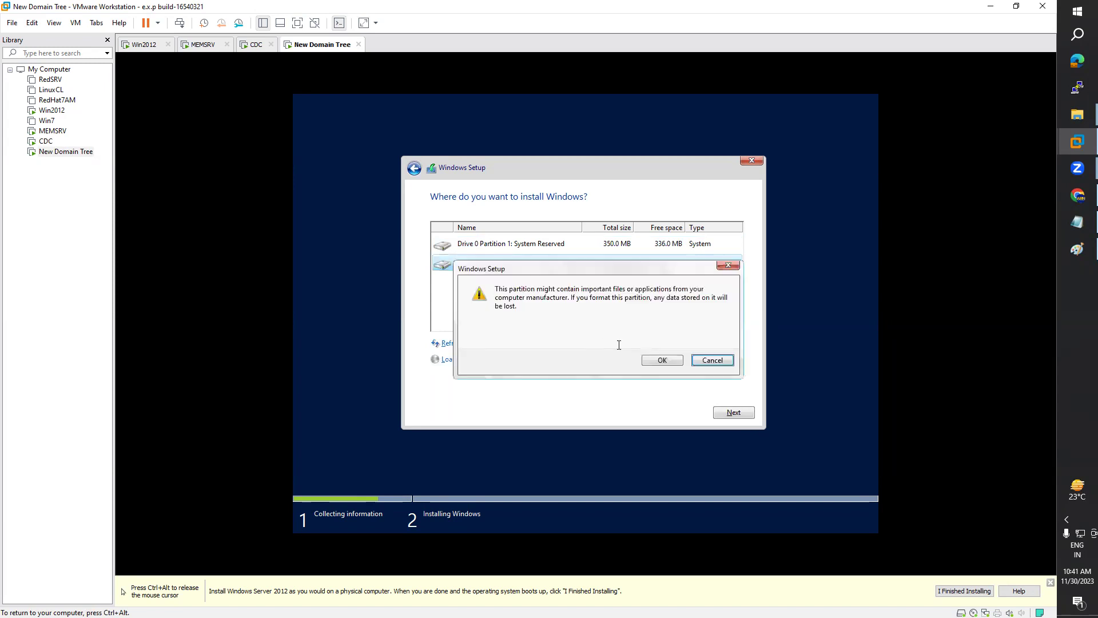
click(662, 360)
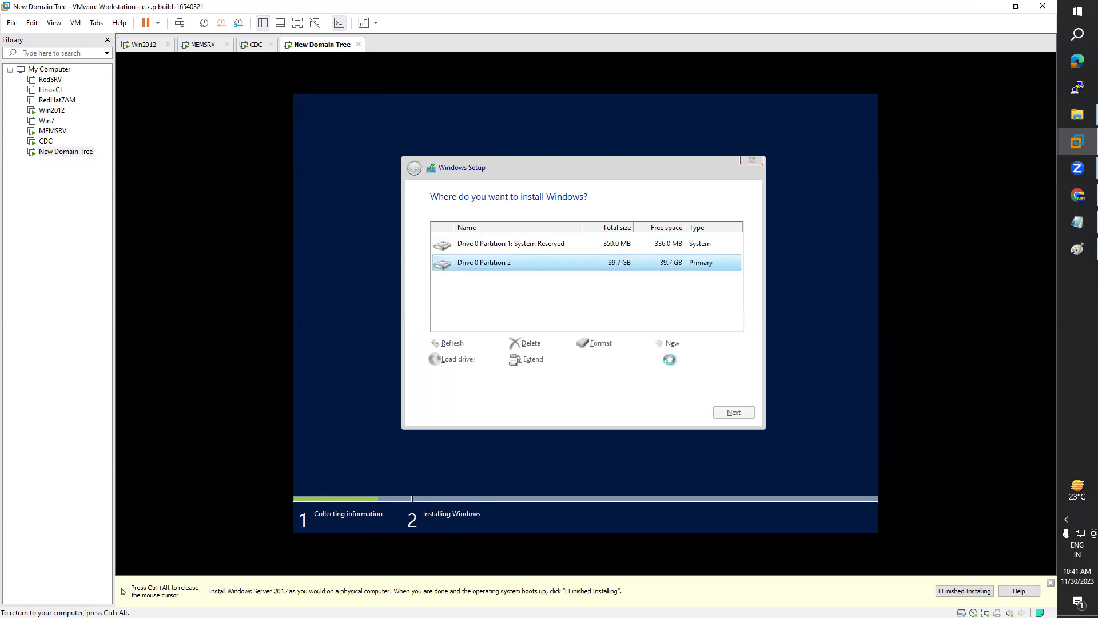
click(734, 413)
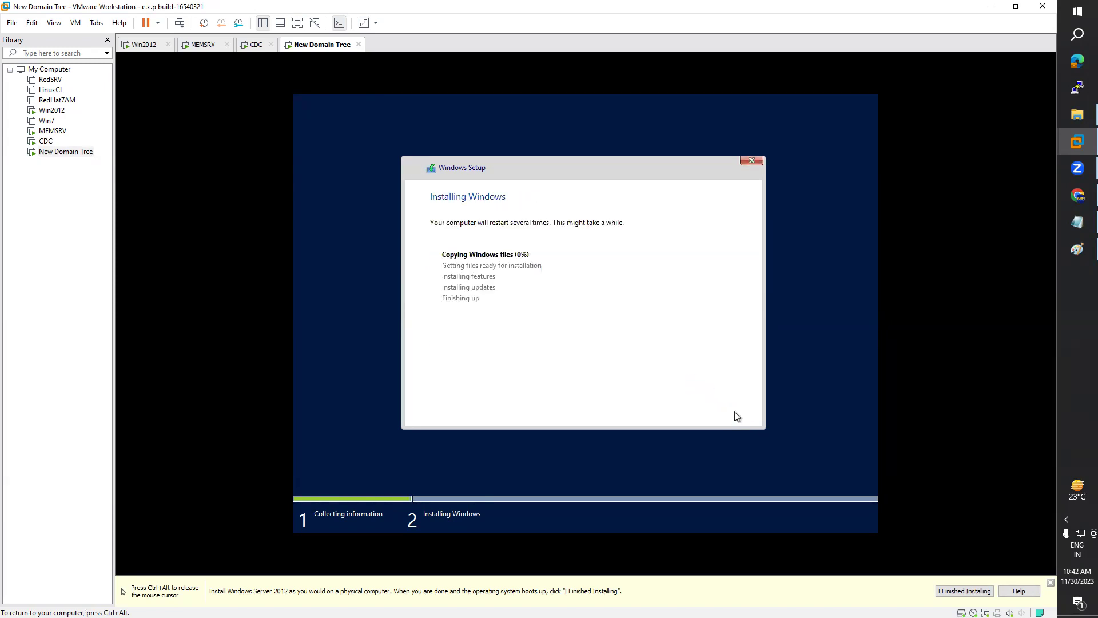
Step: Switch to MEMSRV, bring up its sign-in screen, and choose Other user
key(ctrl+alt)
click(256, 48)
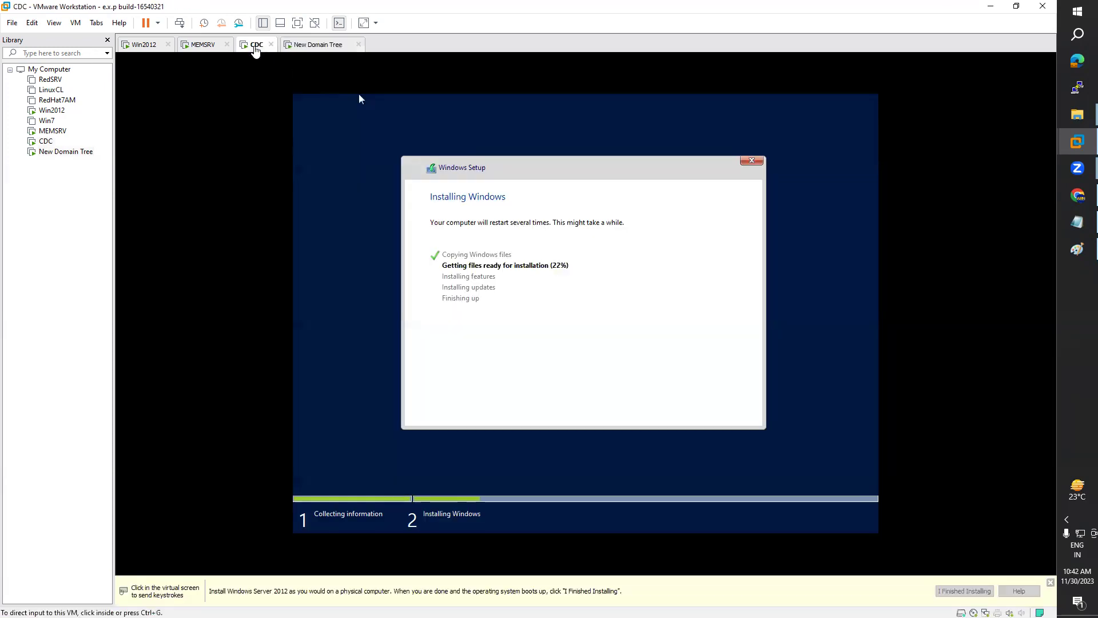
click(201, 48)
click(76, 23)
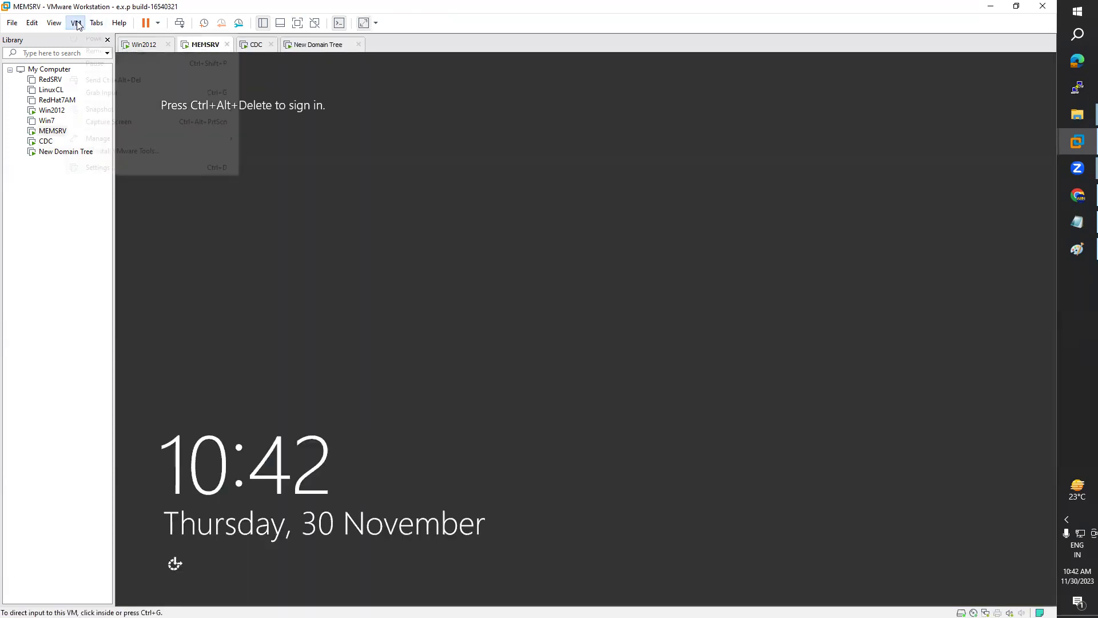
click(139, 80)
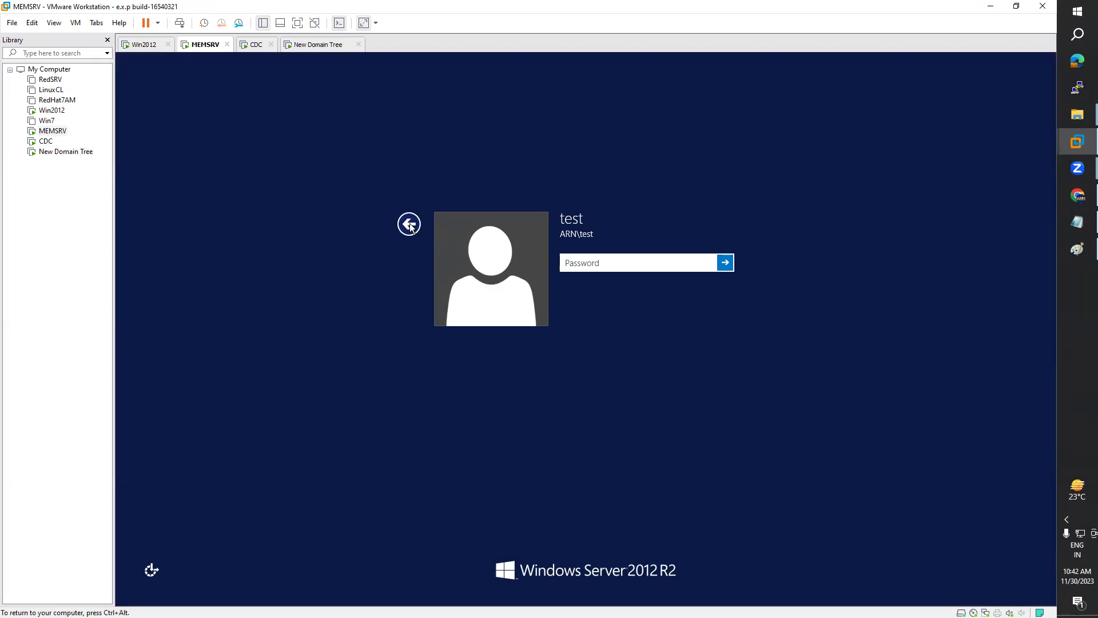
click(410, 226)
click(614, 274)
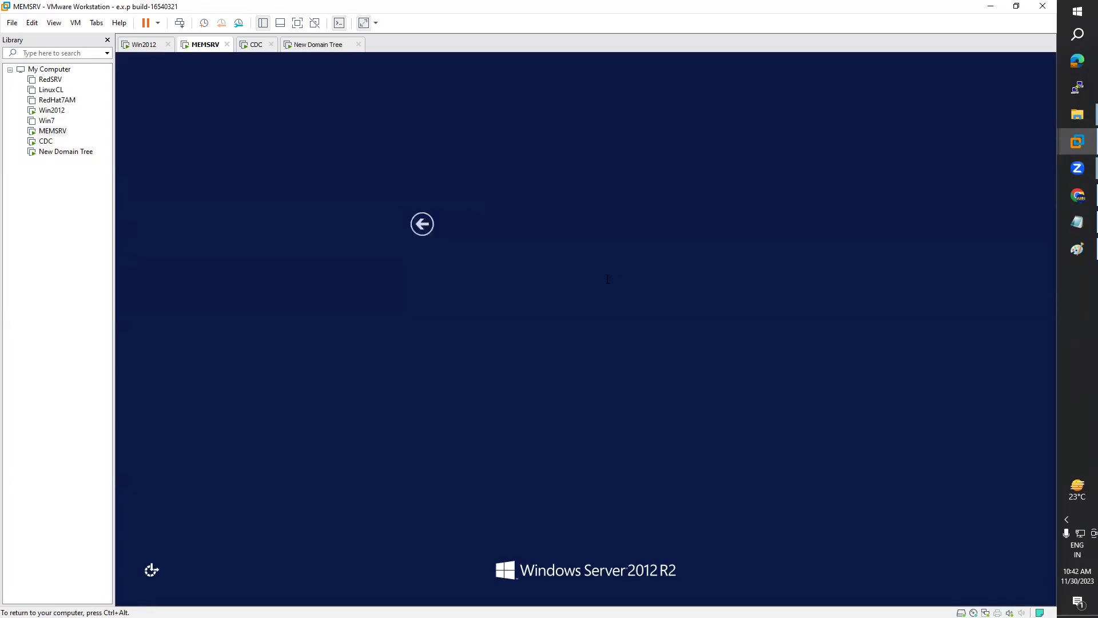
Step: Sign in as ARN\administrator with the account password, then switch tabs back to MEMSRV
text(admini)
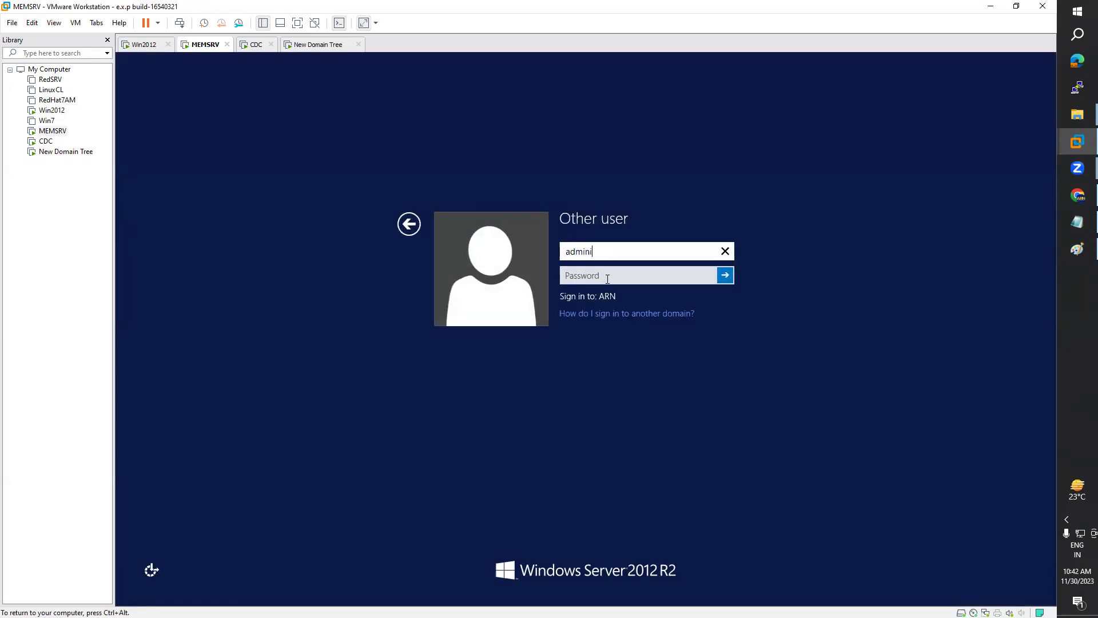
text(strator)
key(Tab)
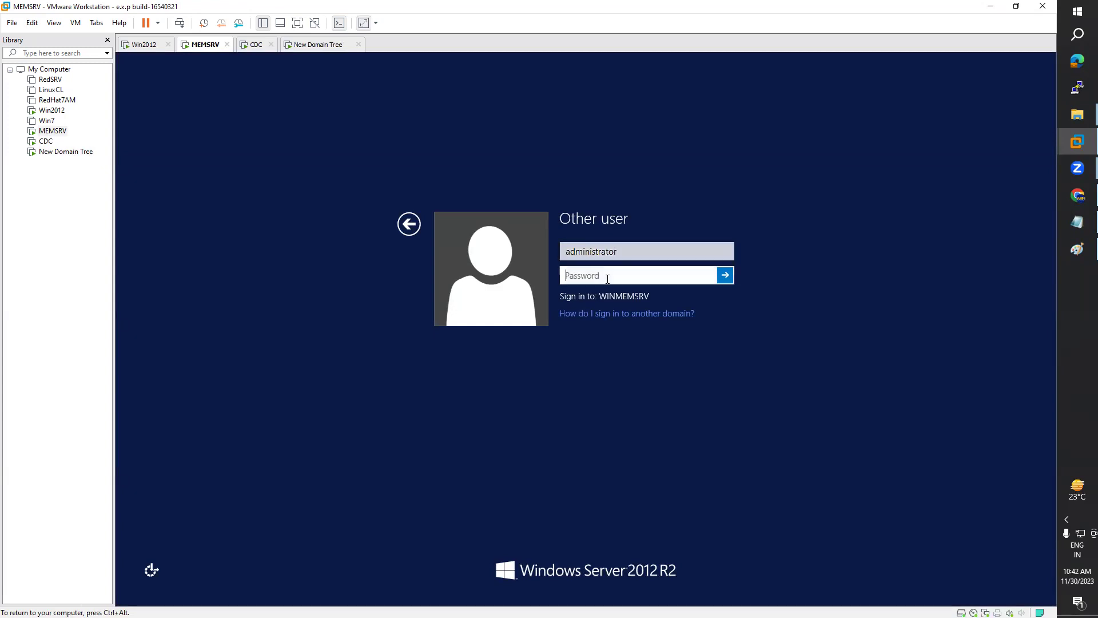
key(shift+Tab)
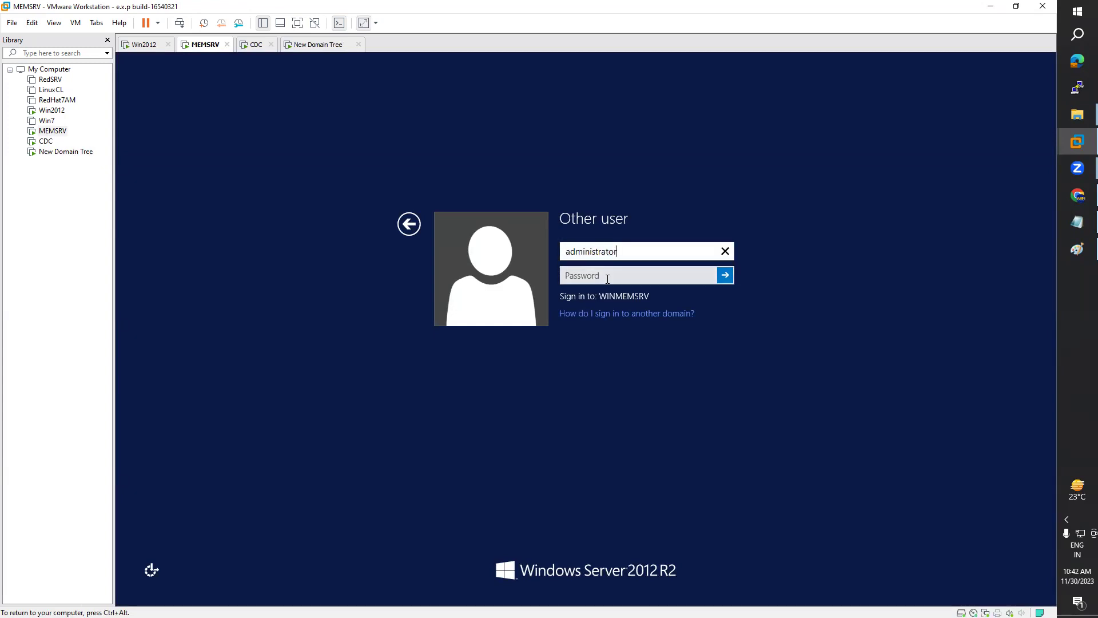
key(shift+Tab)
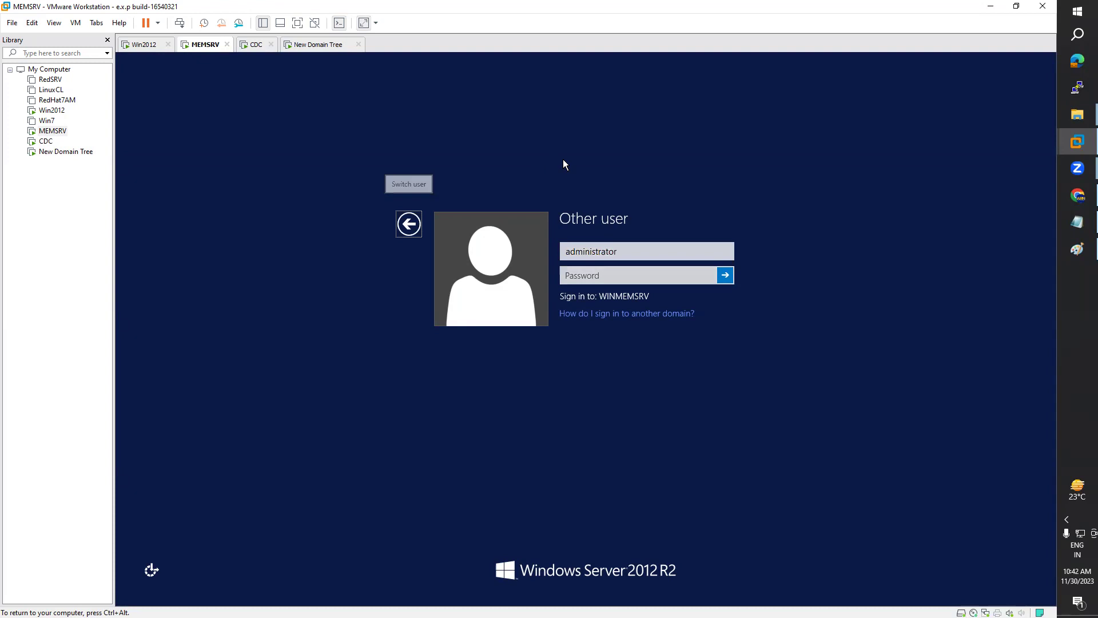
click(653, 244)
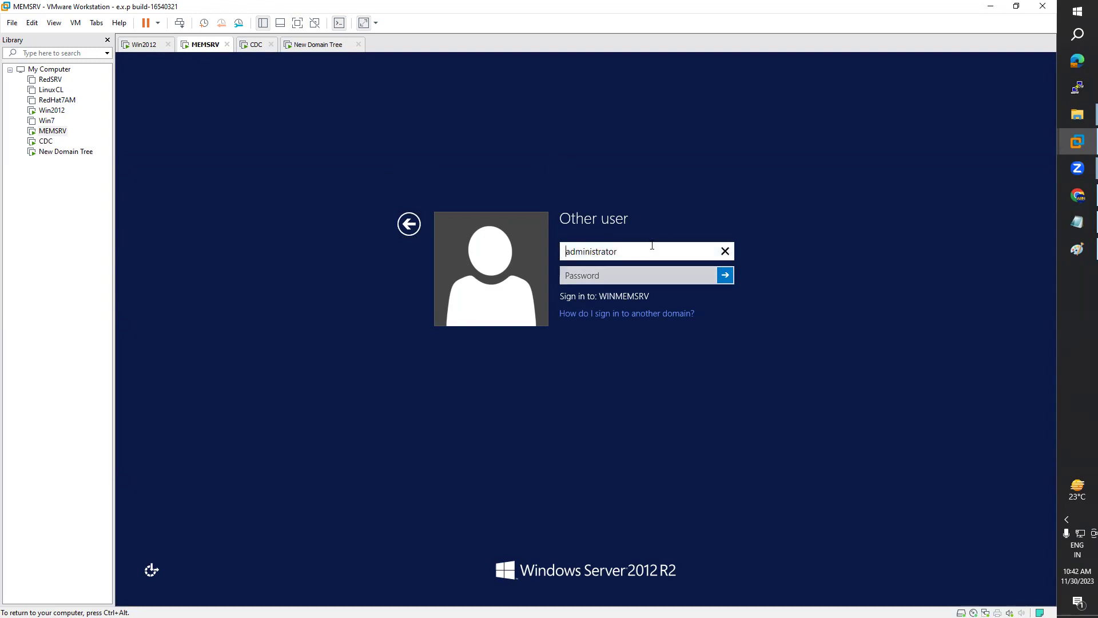
key(Home)
text(ARN\)
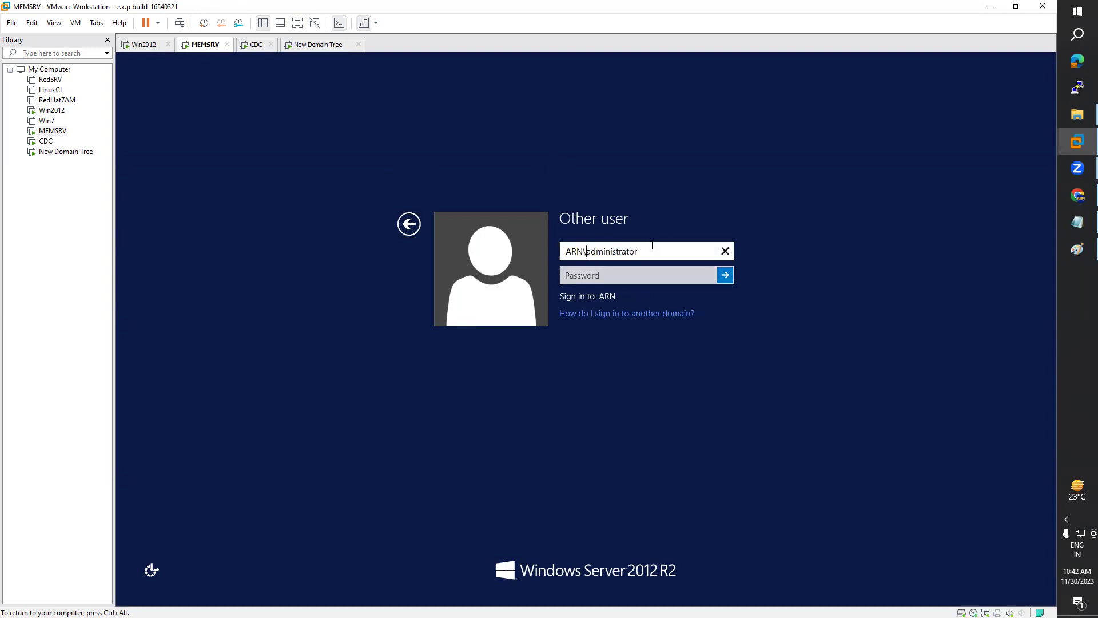
key(Tab)
text(•••••)
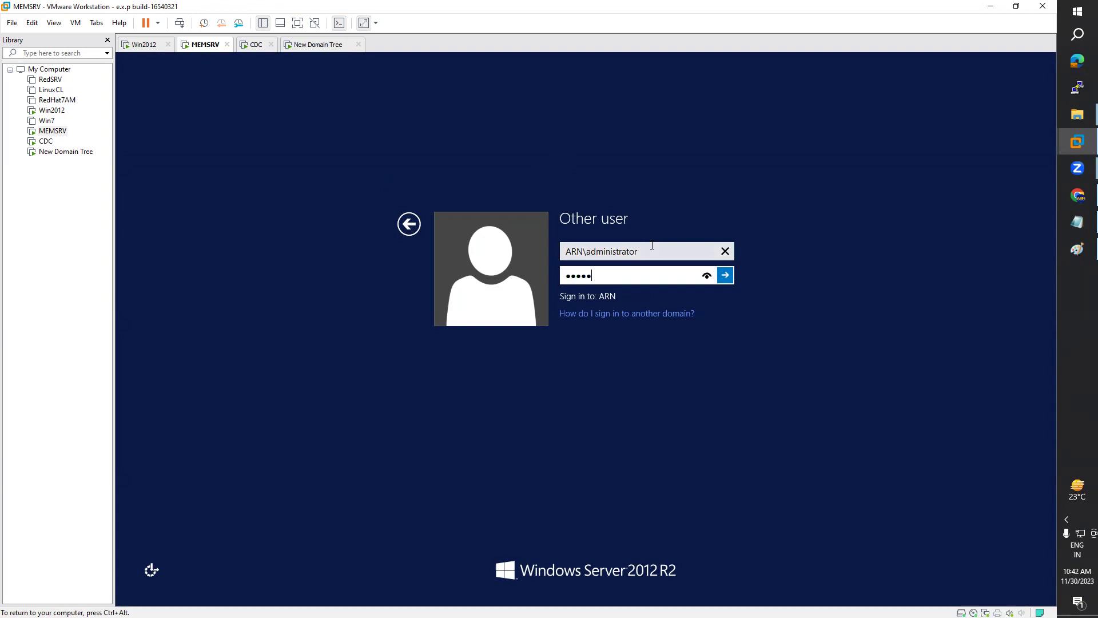
key(Return)
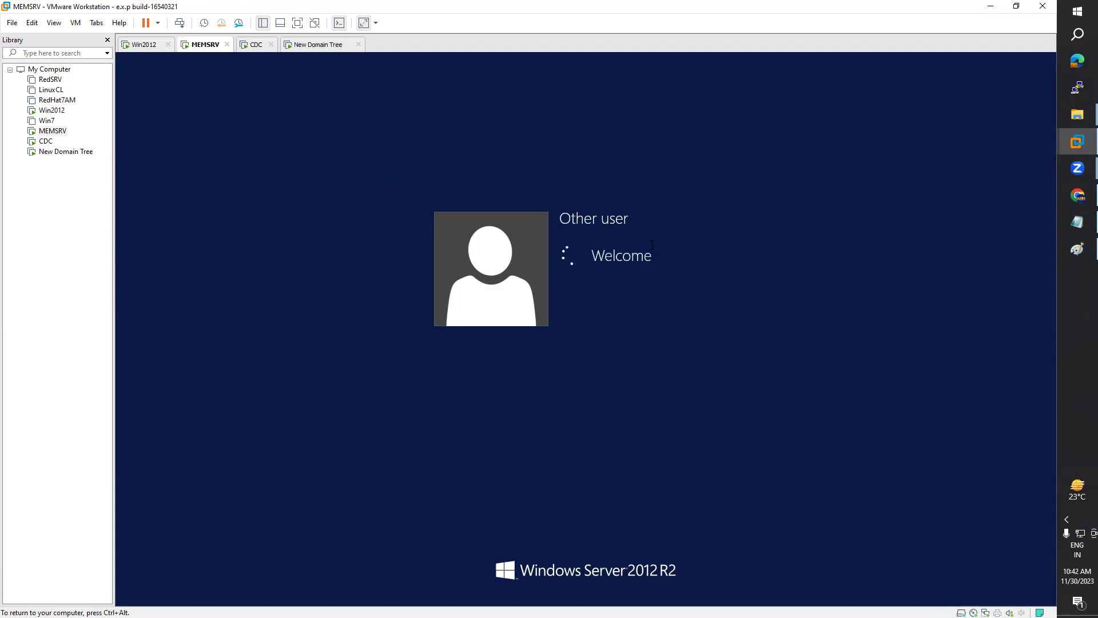
click(145, 45)
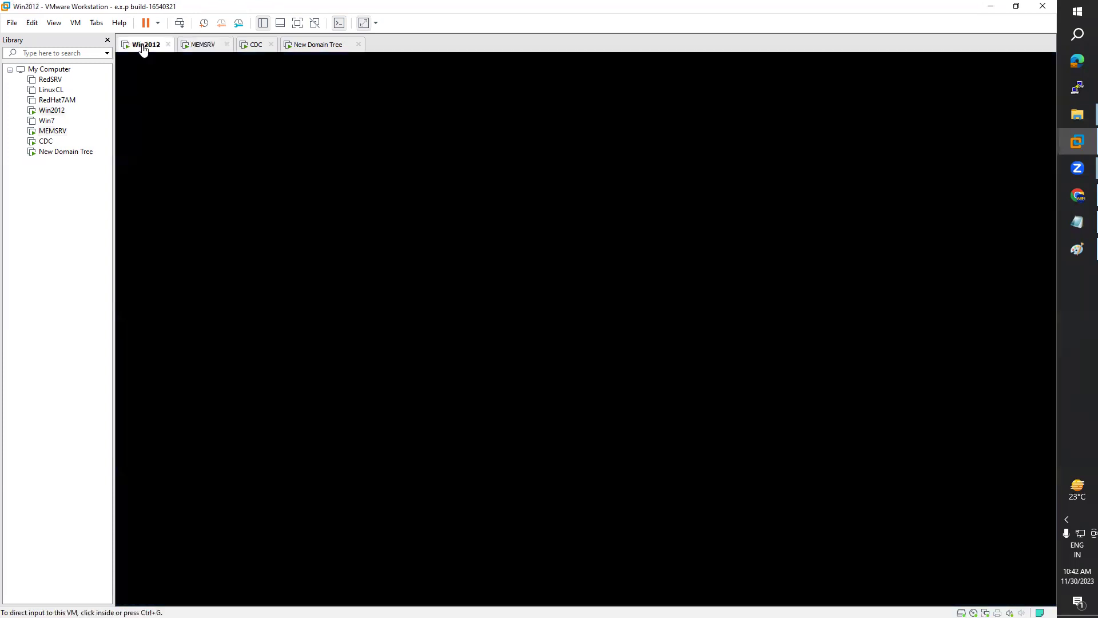
click(194, 51)
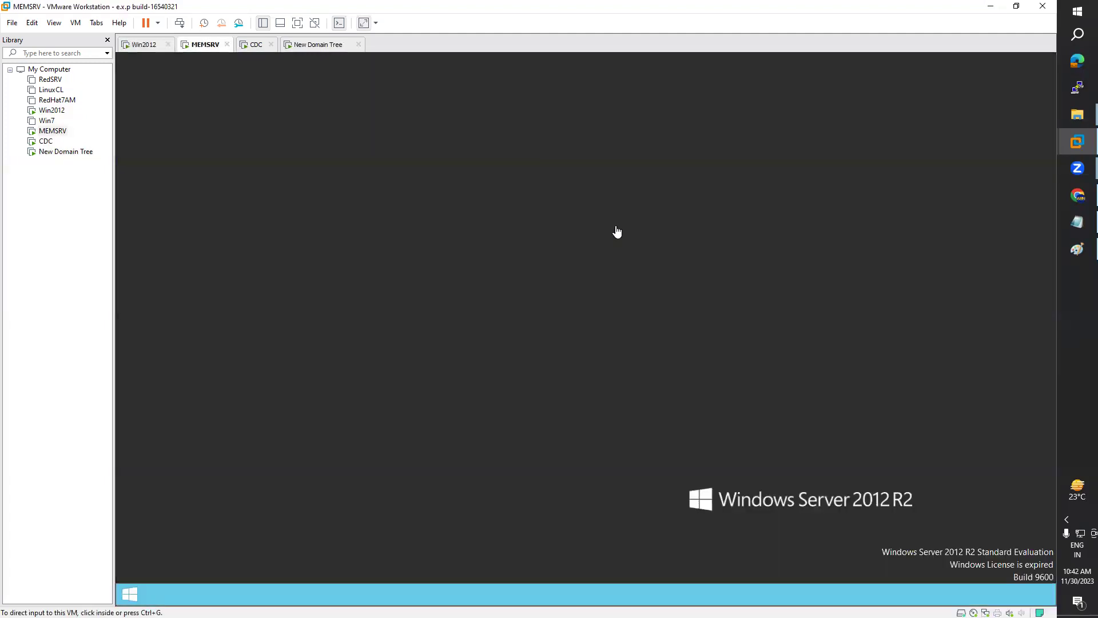
Step: Open the Windows Diagrams folder from the desktop in a maximized File Explorer window
mouse_move(1076, 116)
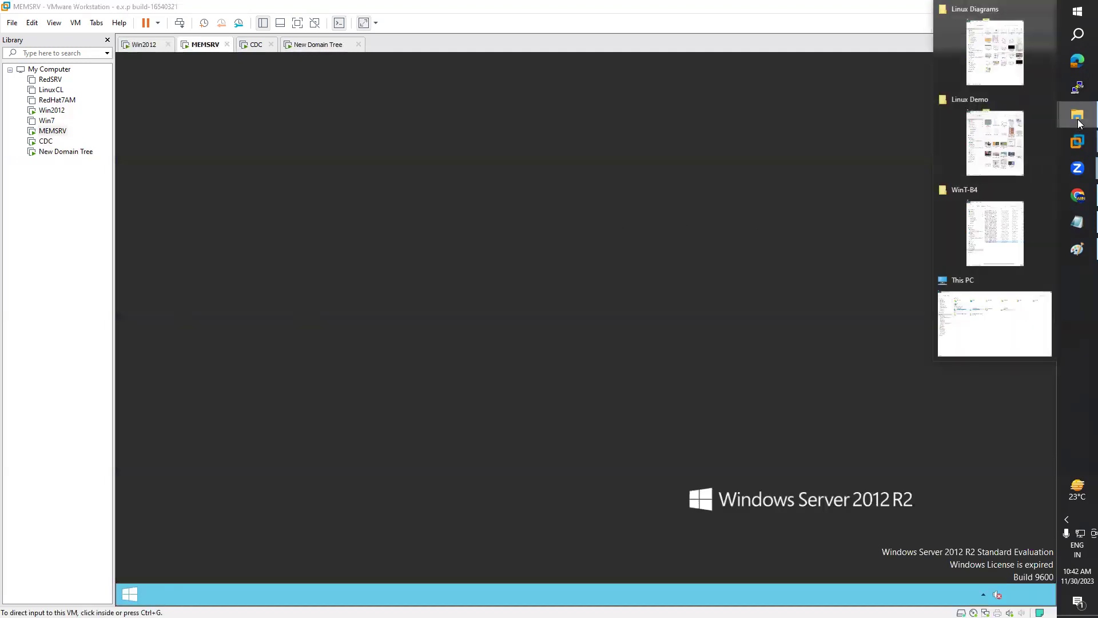
click(984, 52)
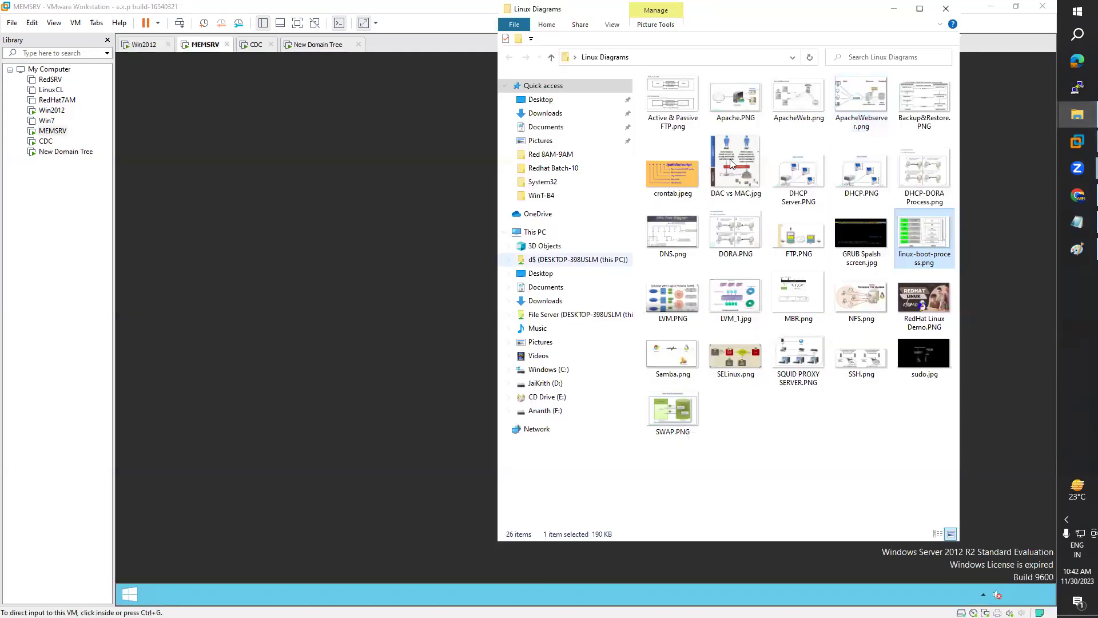
click(920, 10)
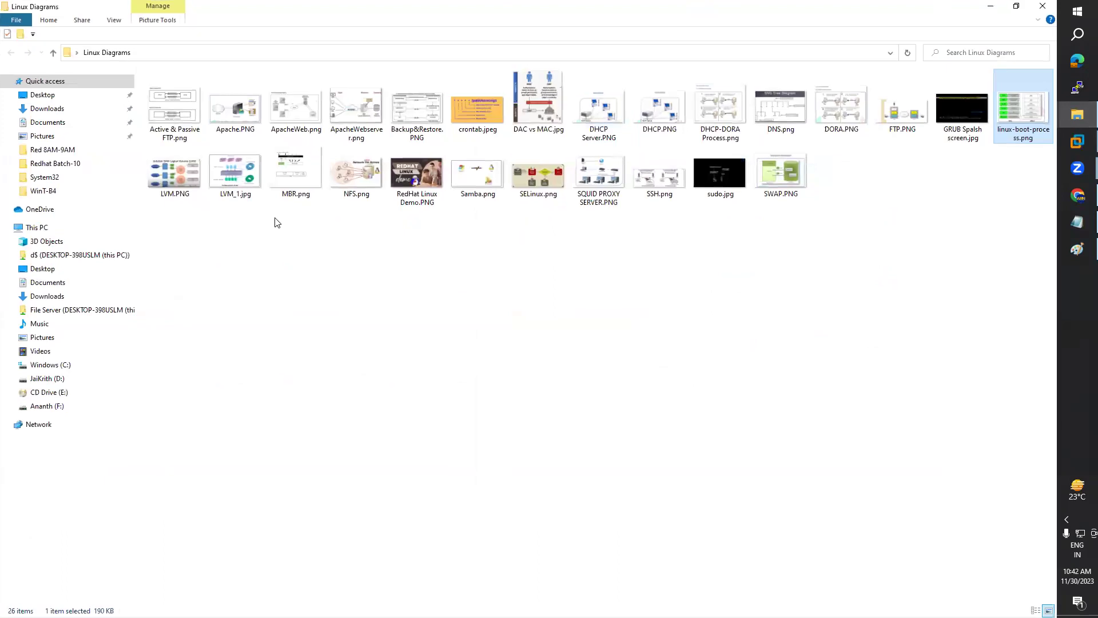
key(super+d)
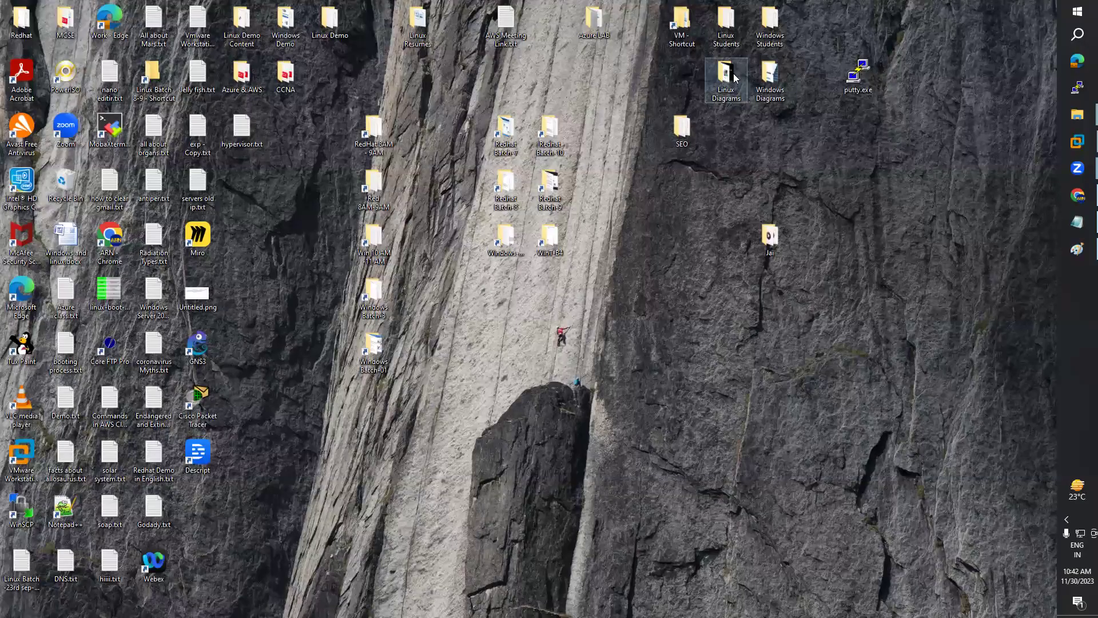
double_click(775, 77)
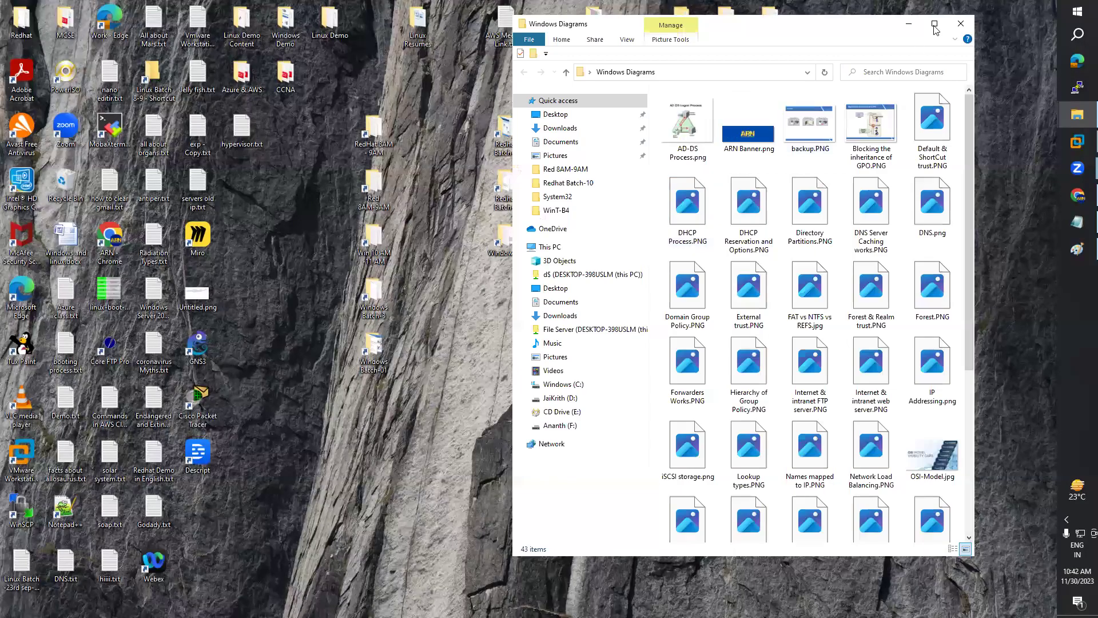
click(936, 29)
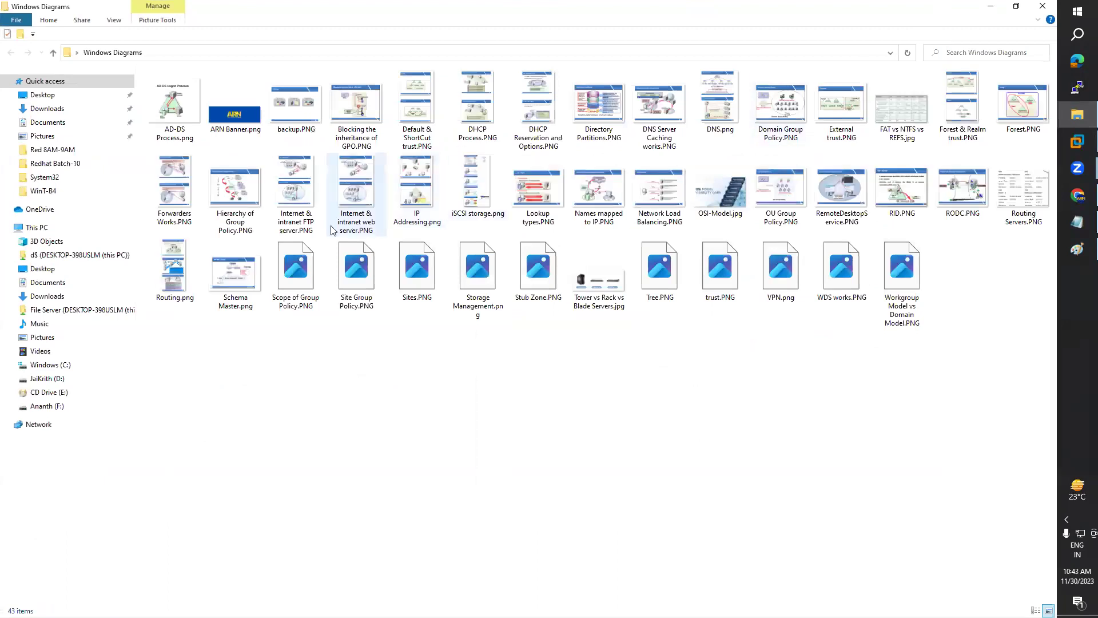
Step: Select Tree.PNG in the folder and open it
click(728, 204)
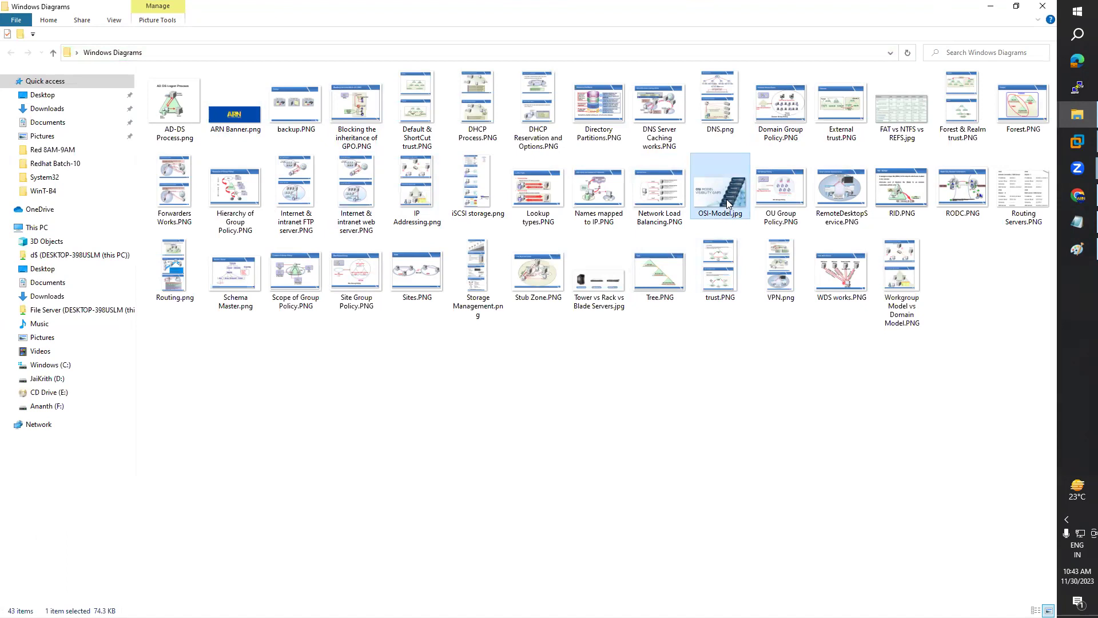
key(Down)
key(Left)
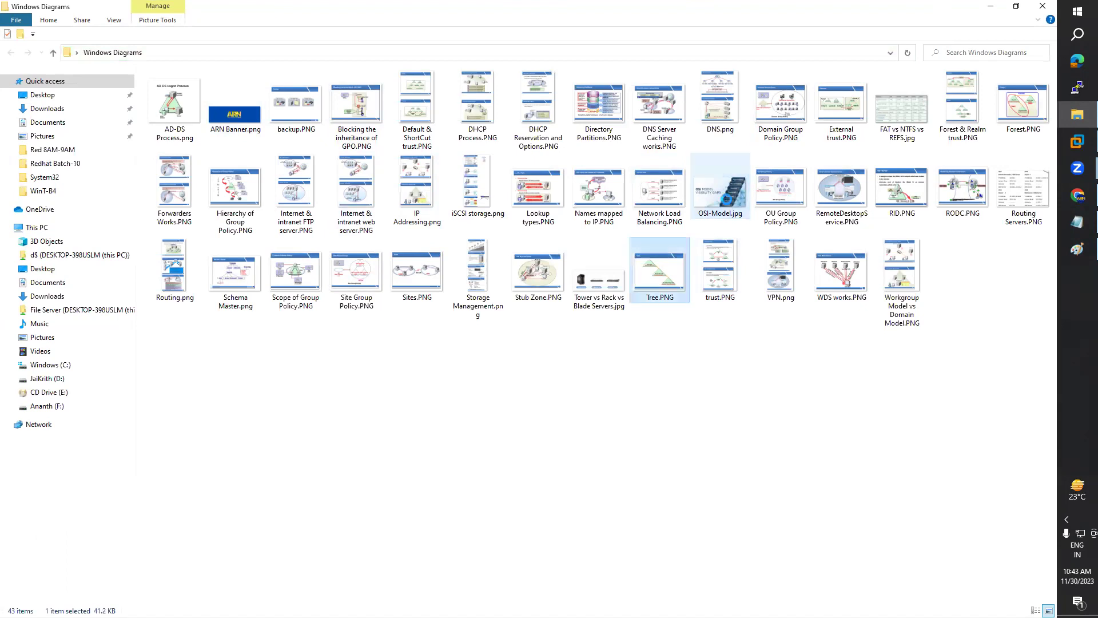
key(Return)
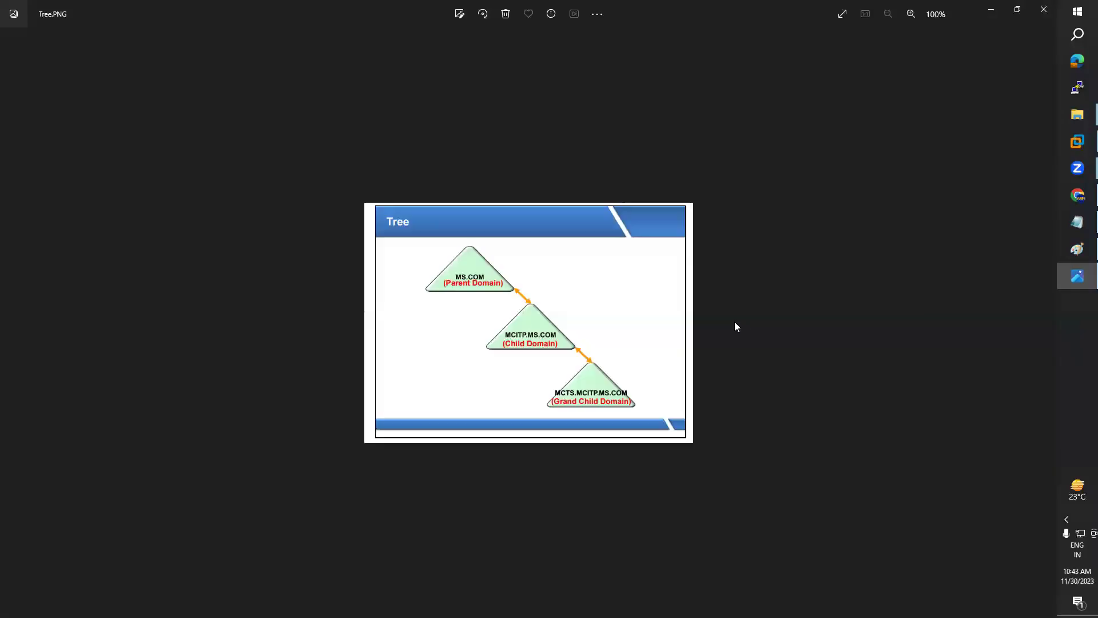
Step: Zoom into the Tree domain diagram in Photos, then minimise the viewer
scroll(738, 326, up, 1)
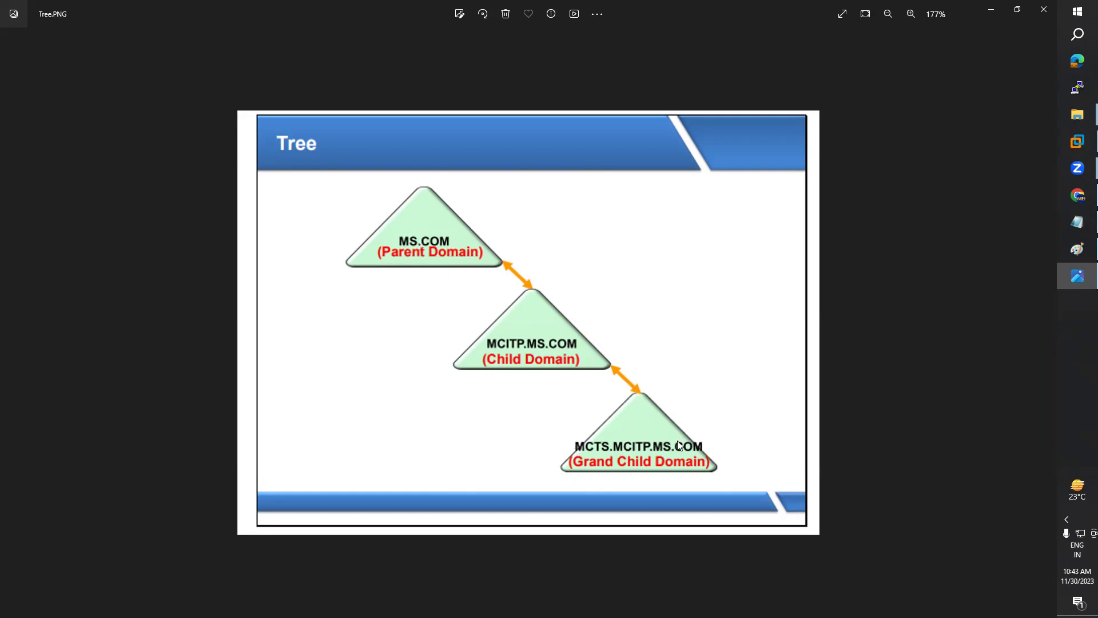
click(996, 15)
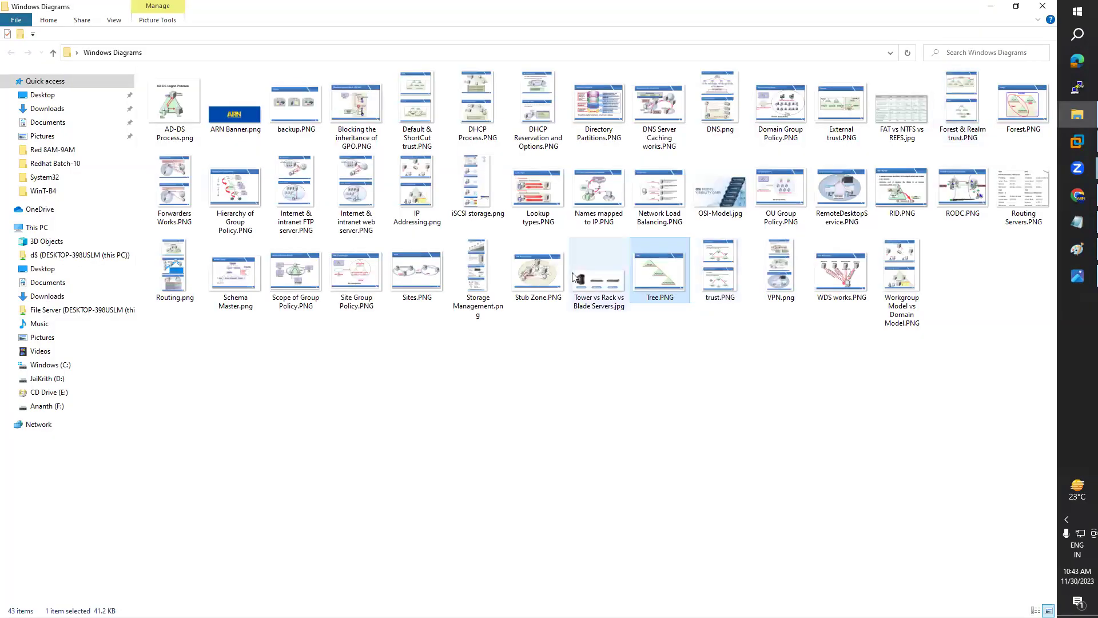
Step: Open Forest & Realm trust.PNG, zoom and scroll through it, then close it
text(fo)
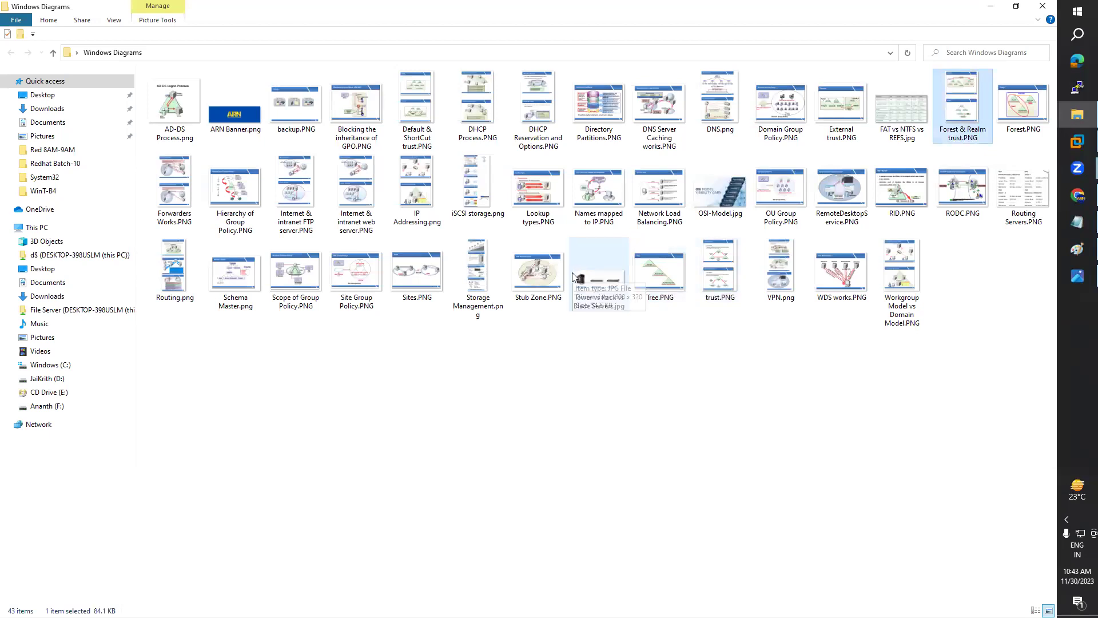
key(alt+Tab)
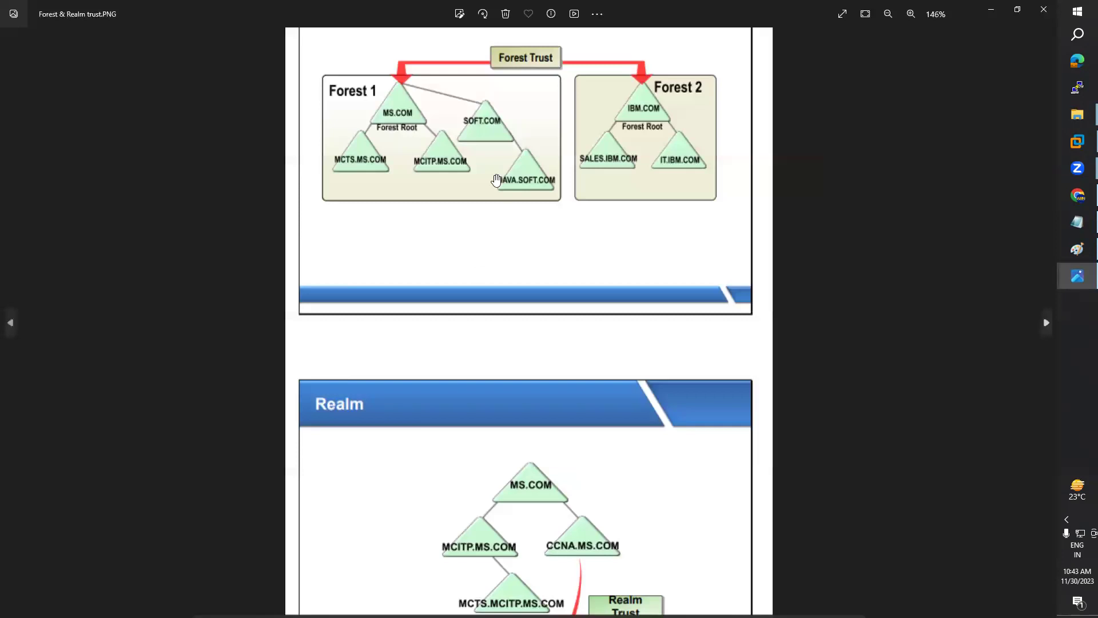
scroll(487, 327, up, 1)
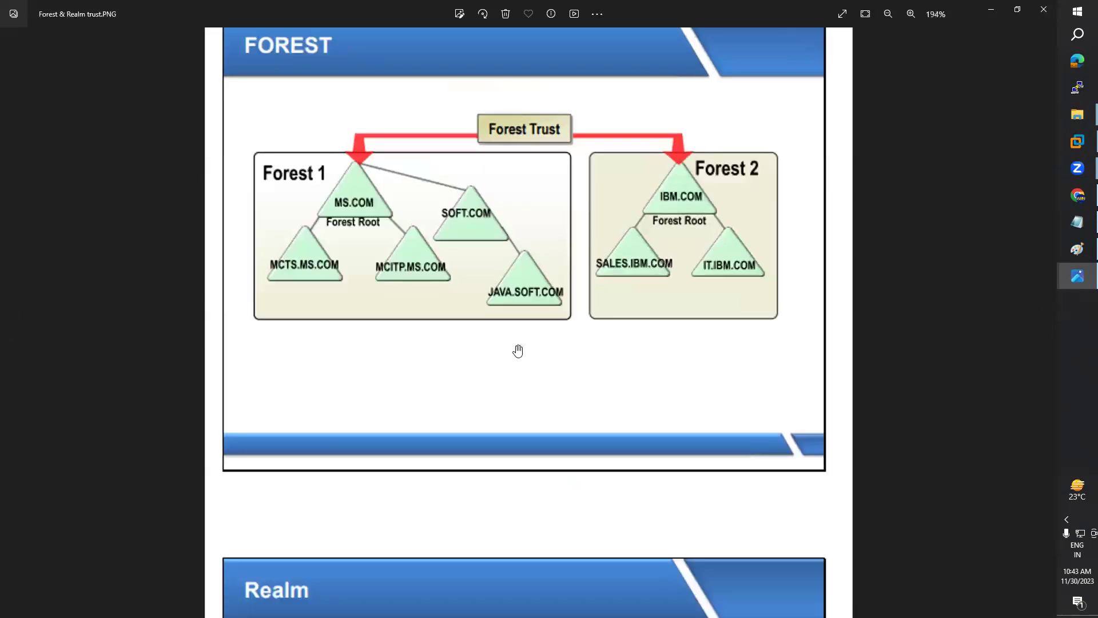
scroll(517, 351, down, 3)
scroll(456, 291, down, 3)
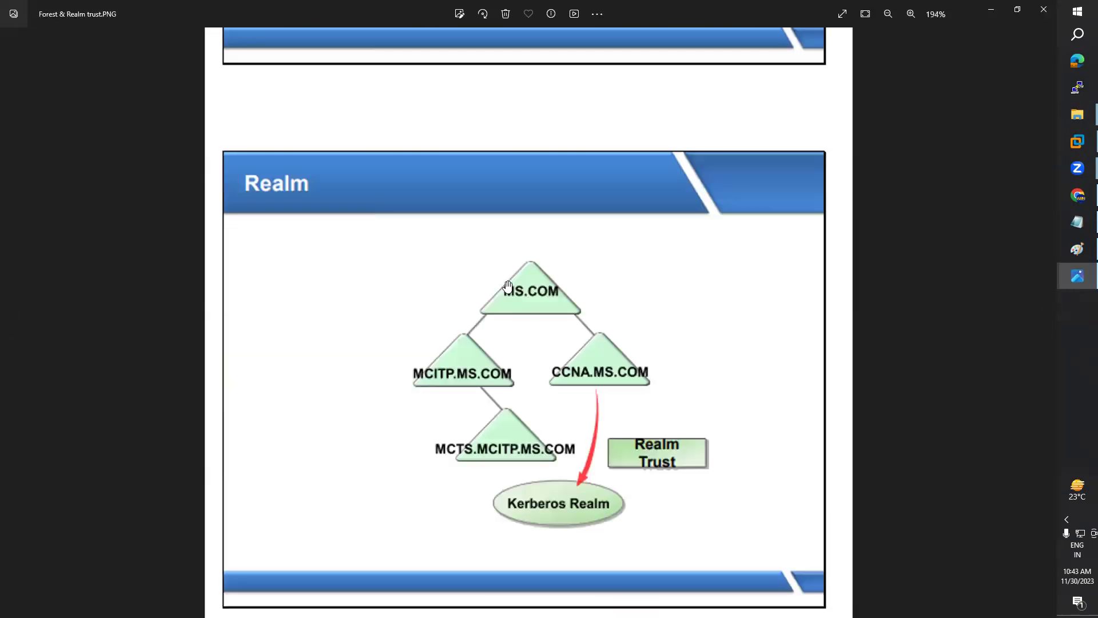
scroll(623, 273, down, 1)
scroll(781, 150, down, 1)
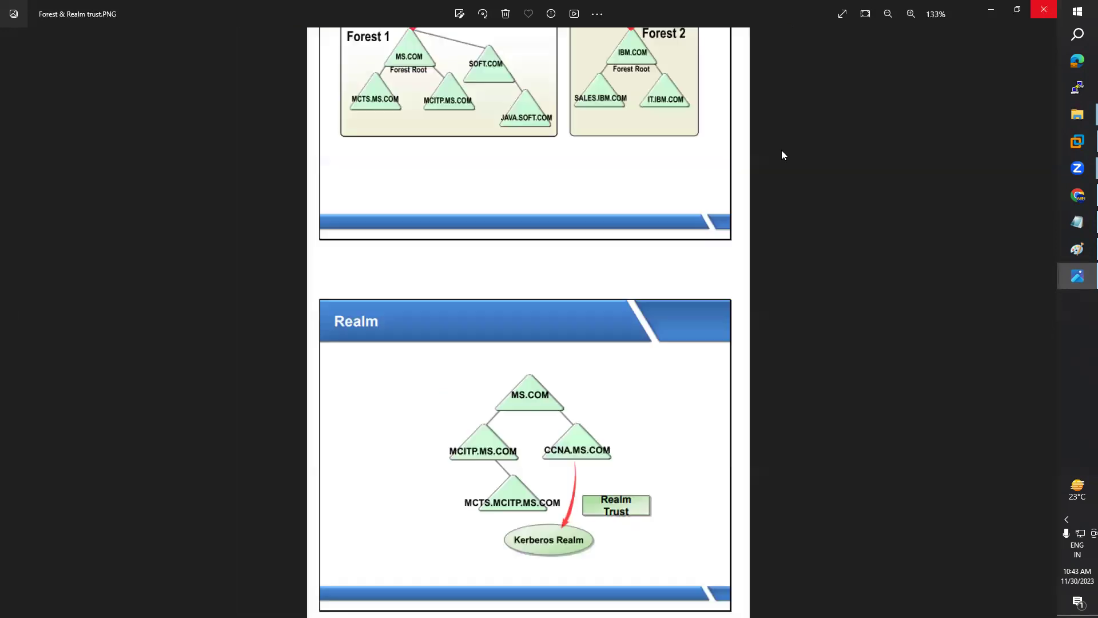
click(1044, 9)
Step: Put away the Tree viewer, then open and close AD-DS Process.png
key(alt+F4)
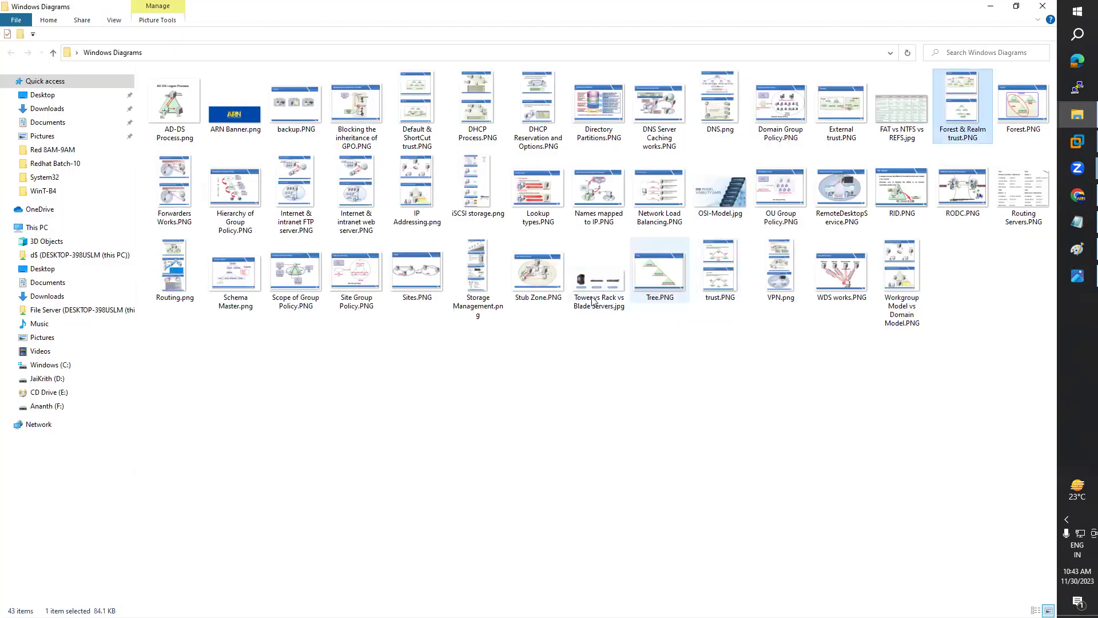
double_click(174, 127)
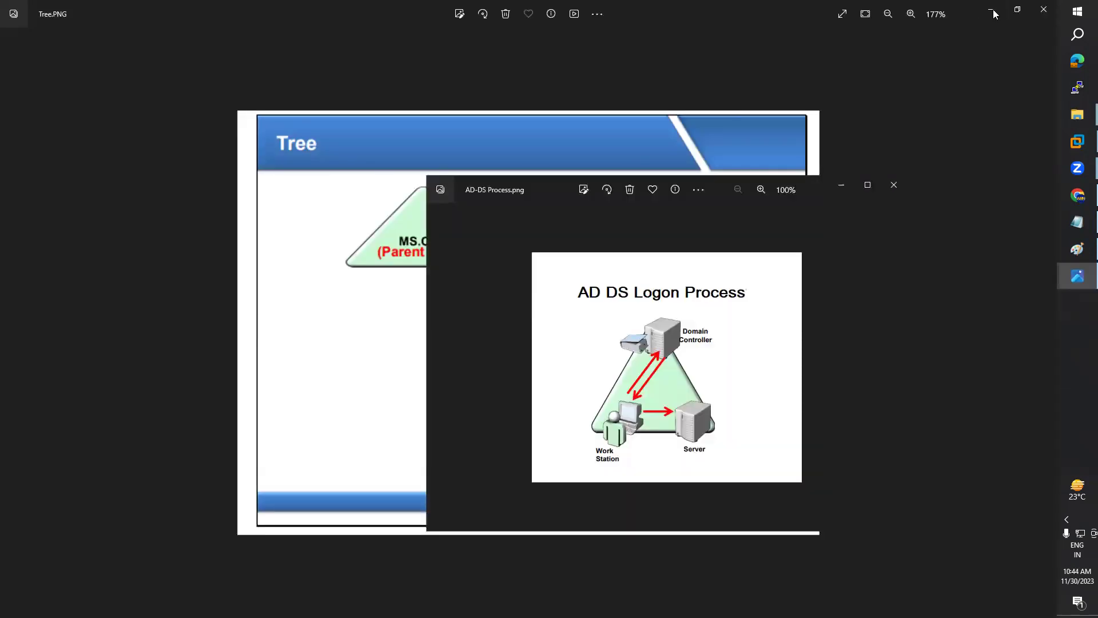
key(alt+F4)
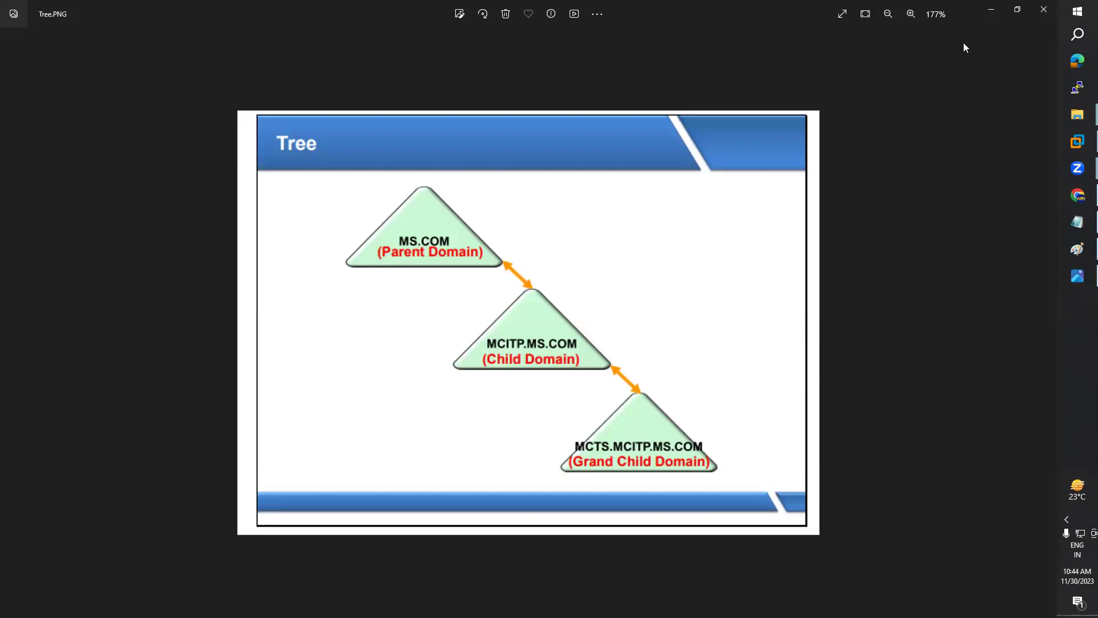
Step: Restore and close the Tree viewer, then select Forest.PNG in the Windows Diagrams folder
click(1019, 13)
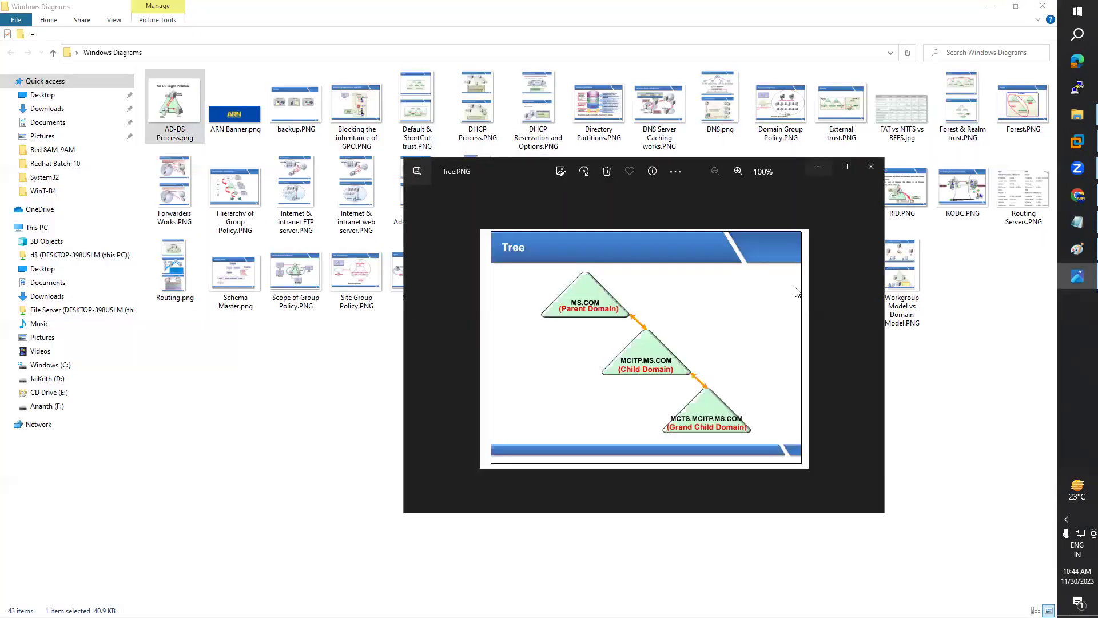
key(alt+F4)
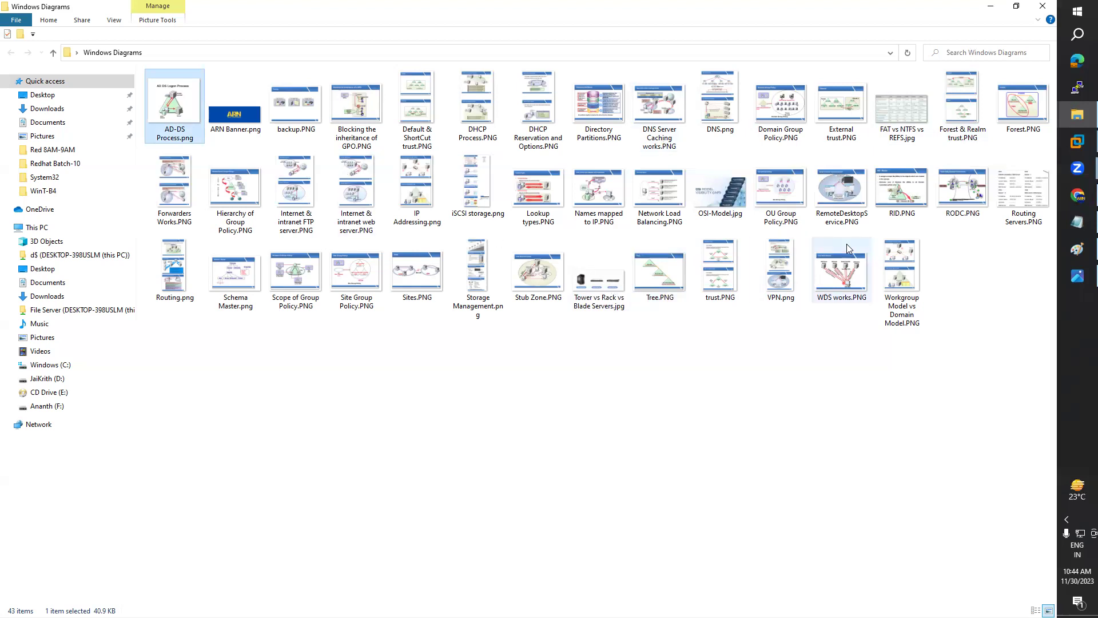
key(d)
key(o)
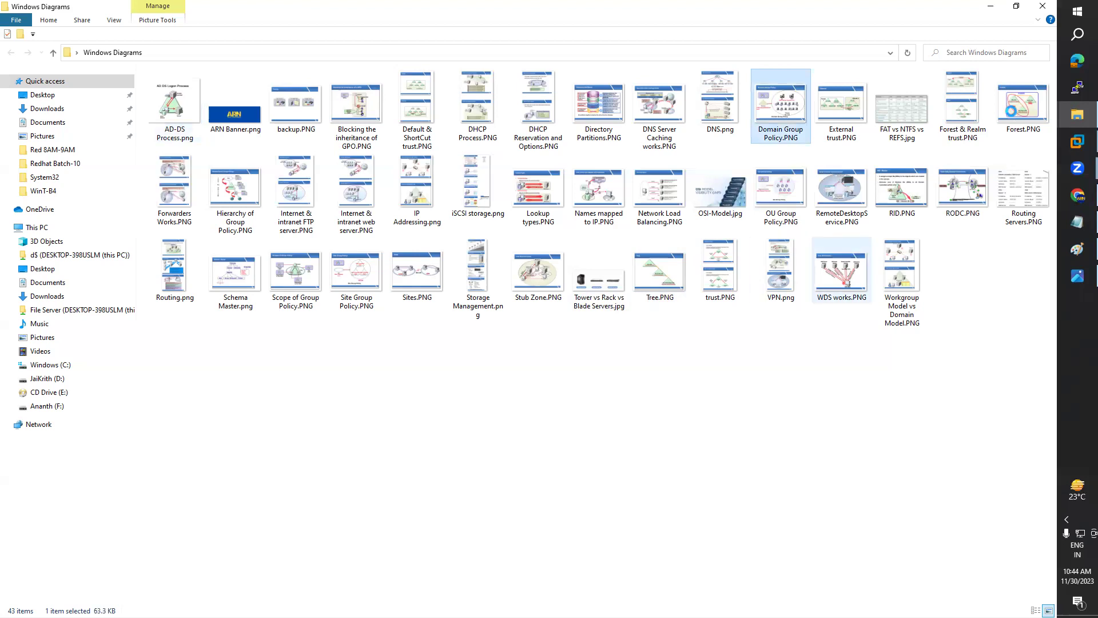
click(1013, 116)
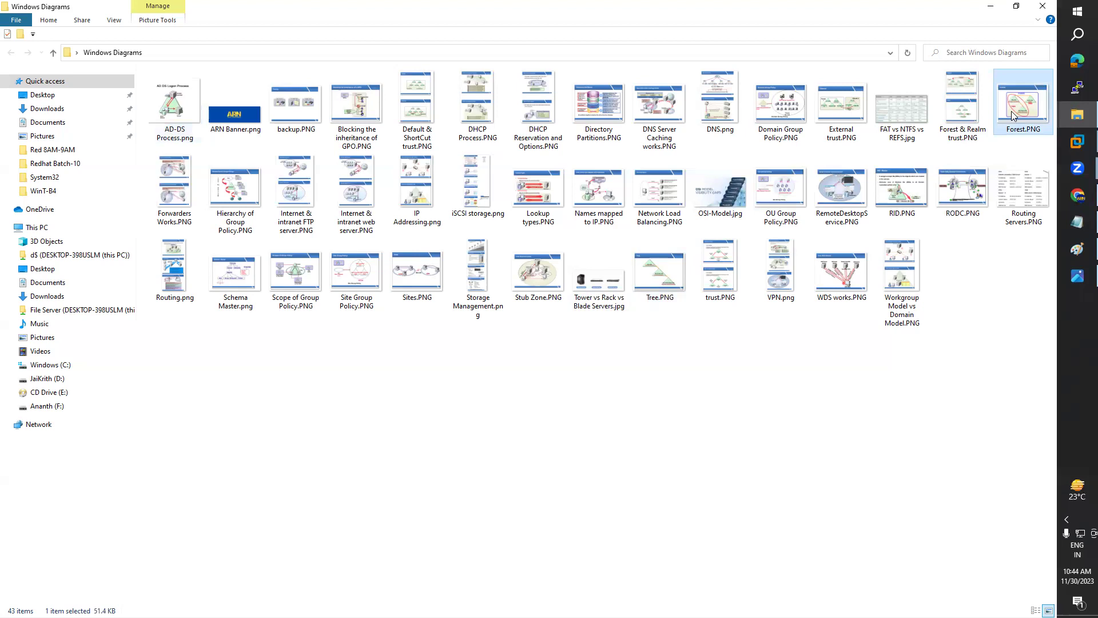
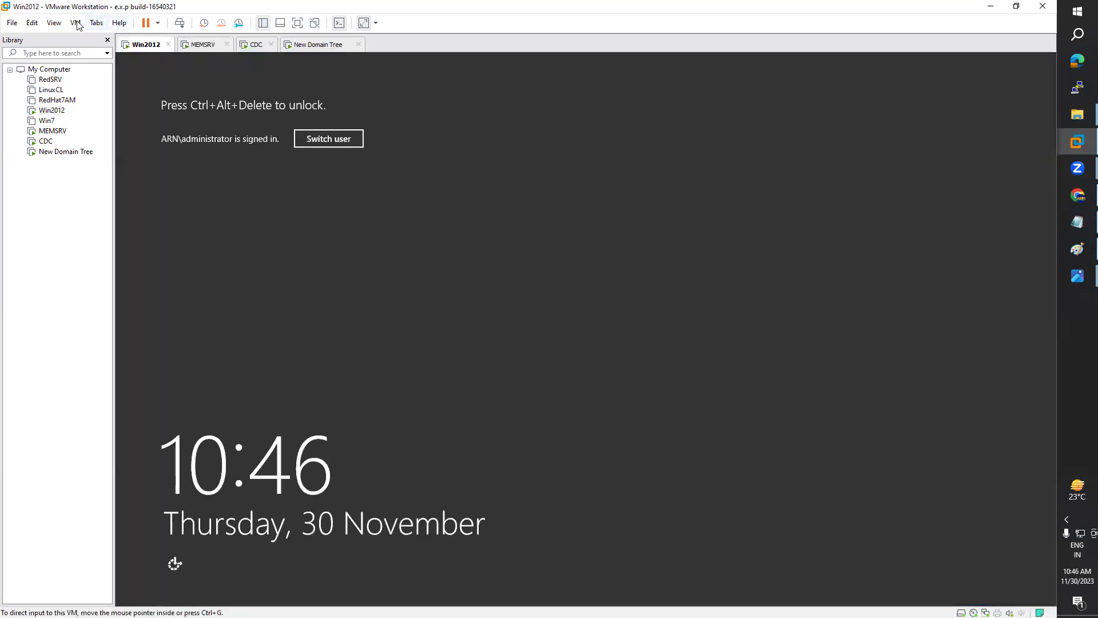
Step: Unlock Win2012 with Ctrl+Alt+Del and the admin password, then open MEMSRV's Ethernet0 connection menu
click(76, 23)
click(166, 80)
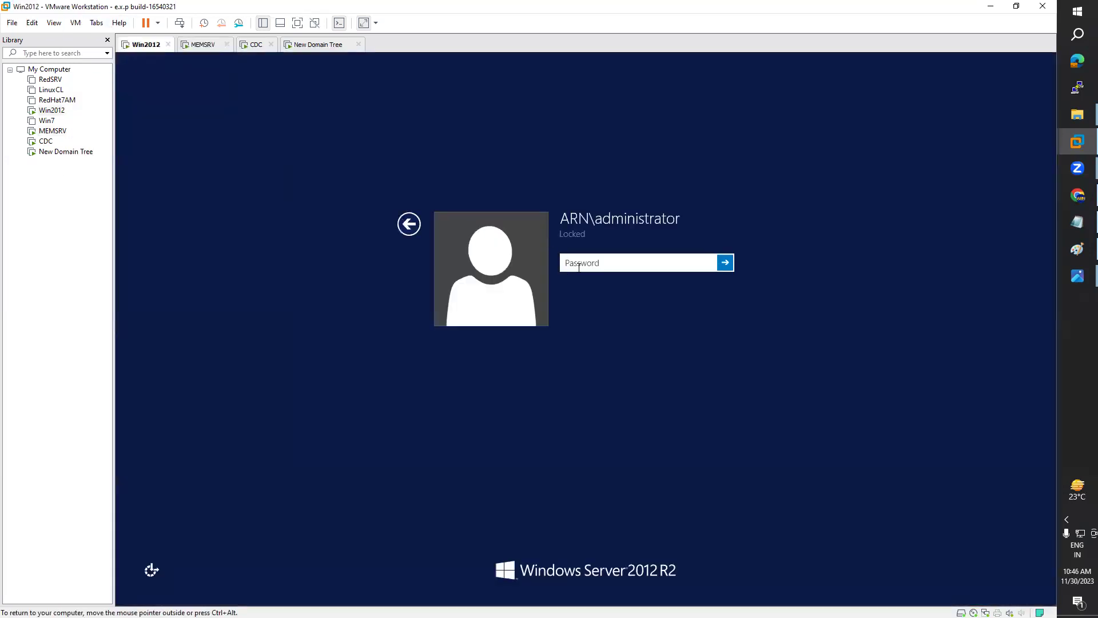
text(••••••••)
key(Return)
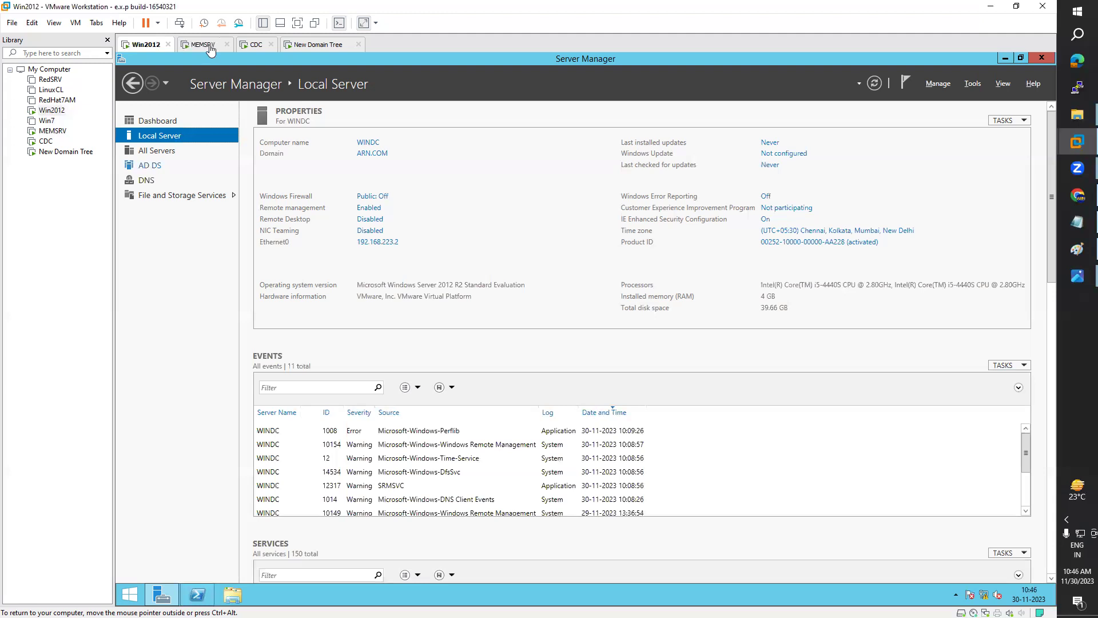
click(209, 46)
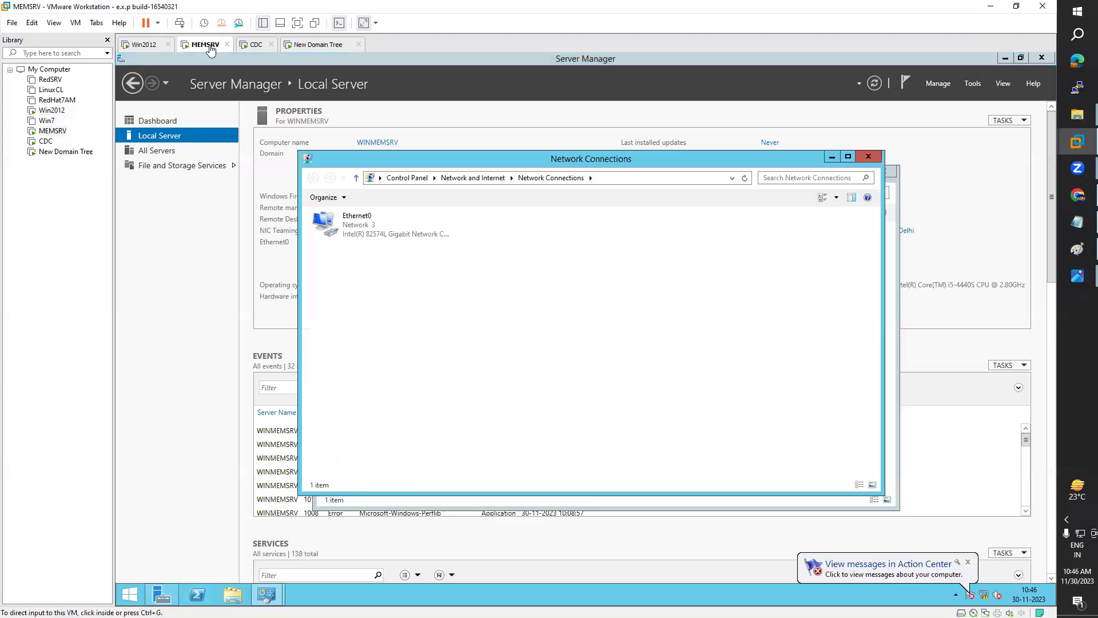
right_click(373, 229)
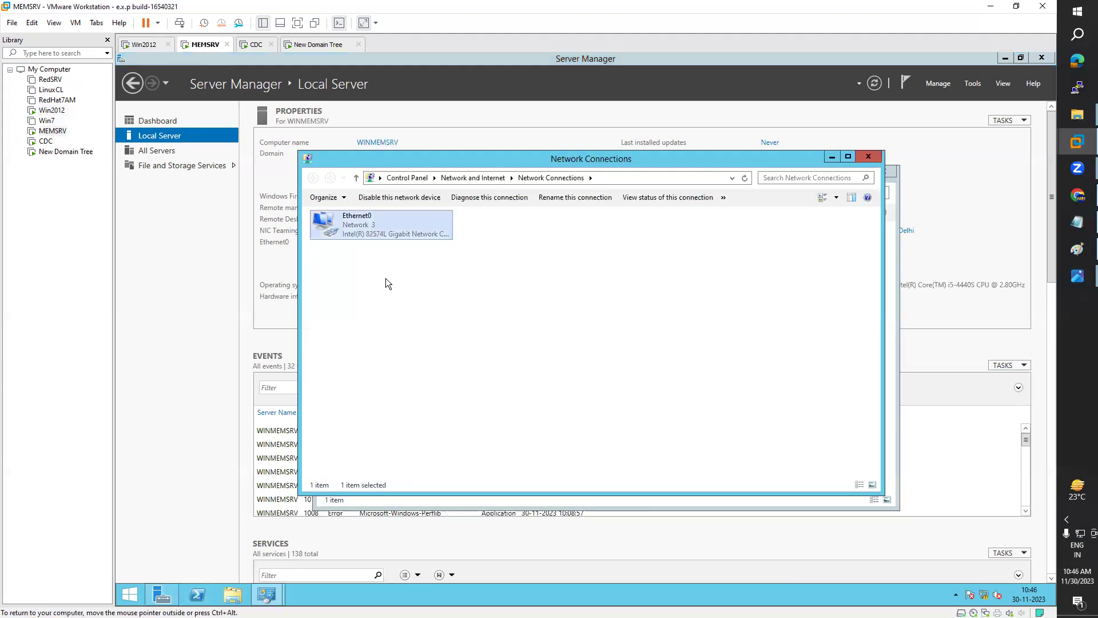
Step: Open the Internet Protocol Version 4 properties of MEMSRV's Ethernet0 adapter
click(405, 329)
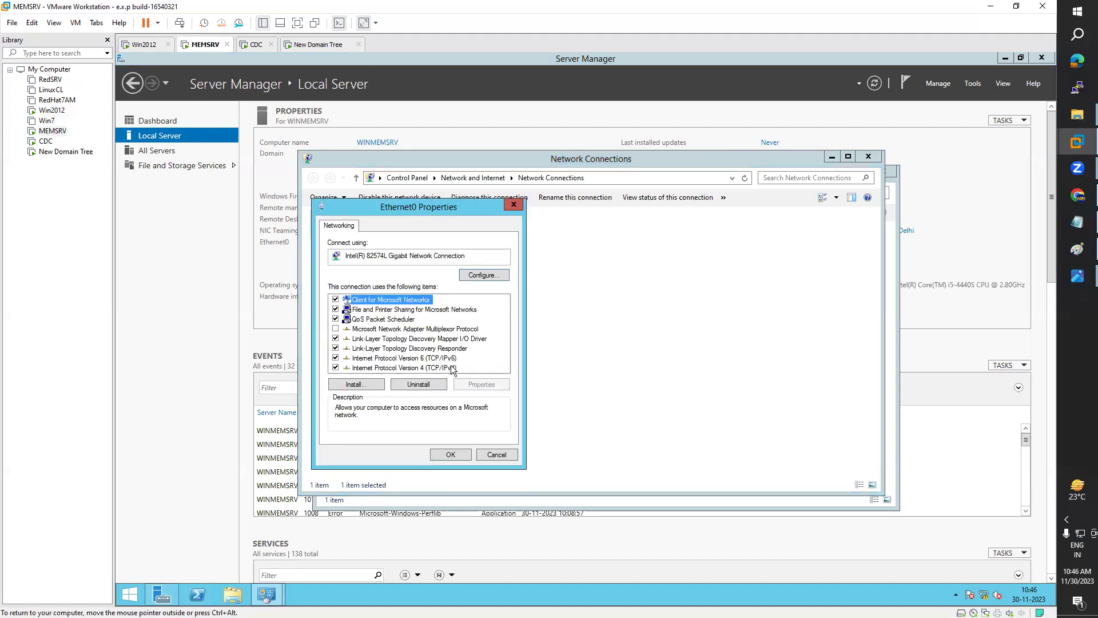
click(452, 367)
click(473, 384)
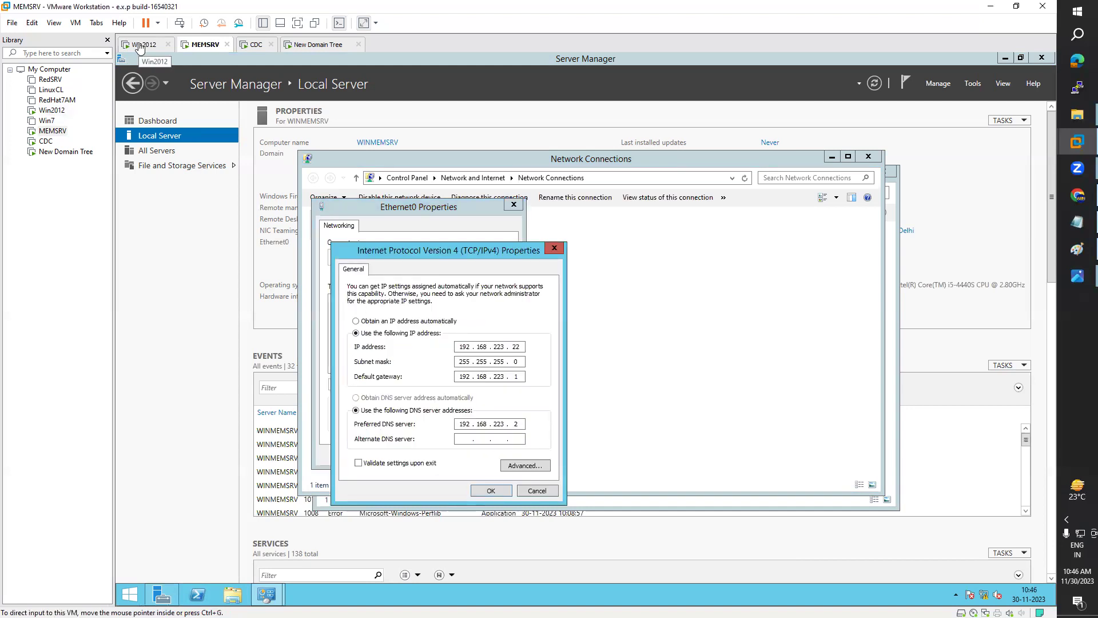
click(140, 46)
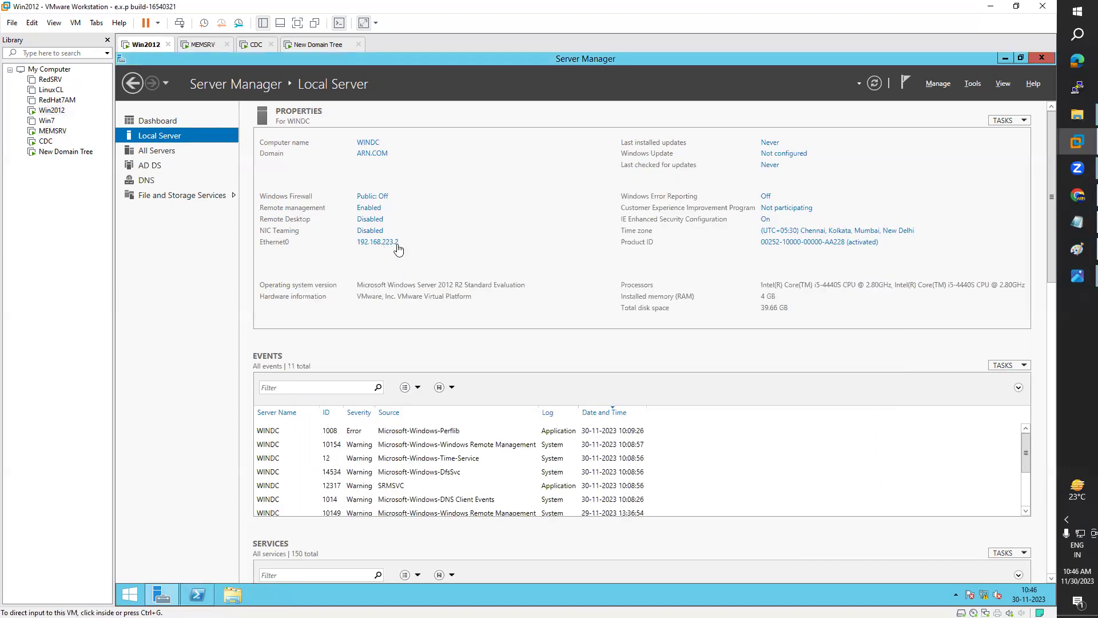
click(202, 46)
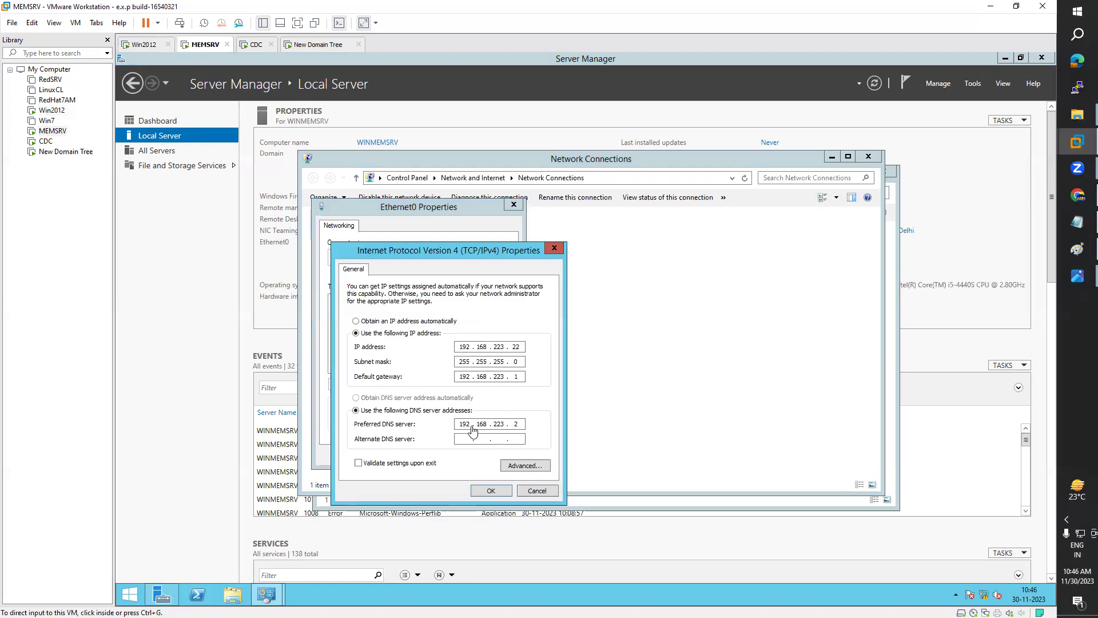
Step: Enter Preferred DNS 192.168.223.22 and Alternate DNS 192.168.223.2
click(522, 427)
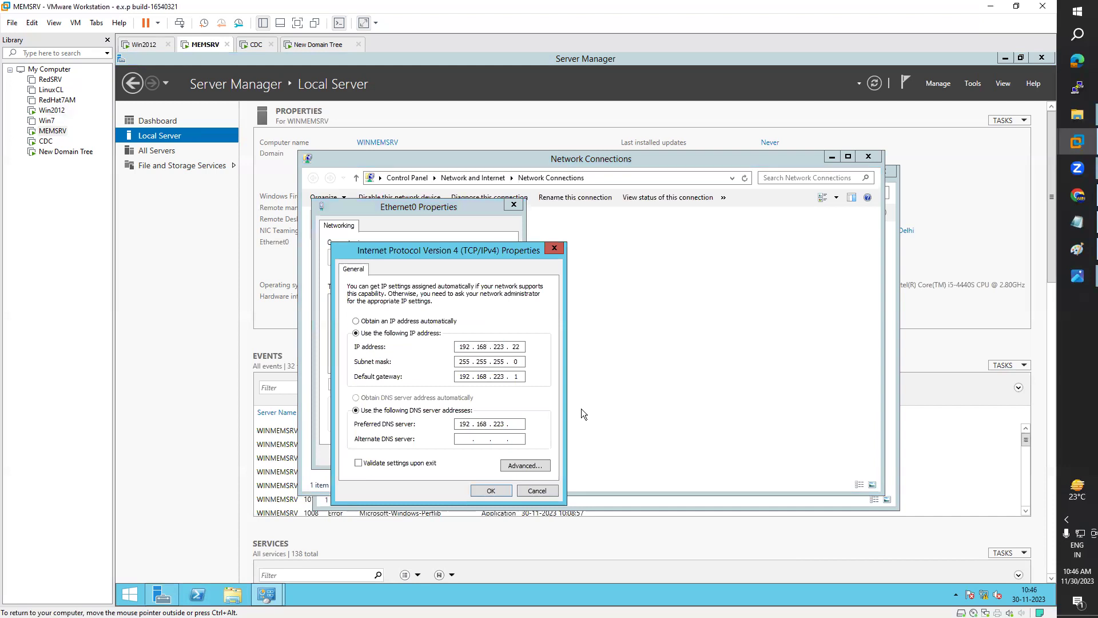
text(22)
click(496, 436)
text(192 . 168 . 223 . 22)
click(518, 378)
click(520, 439)
double_click(519, 439)
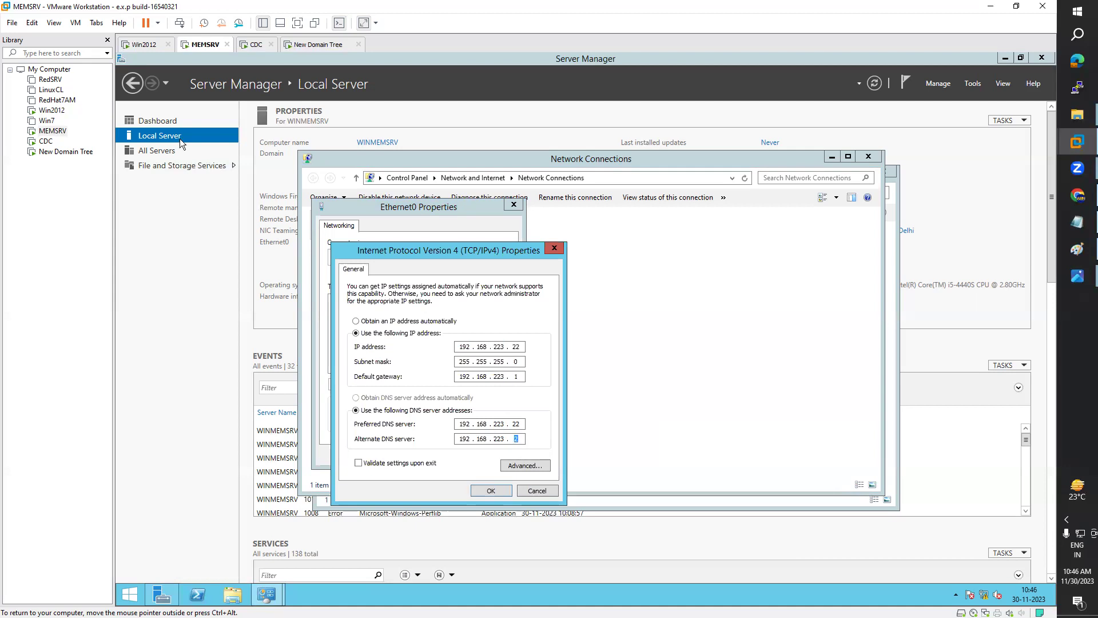
Step: Double-check both DNS entries against the Win2012 machine's settings
click(147, 50)
click(202, 49)
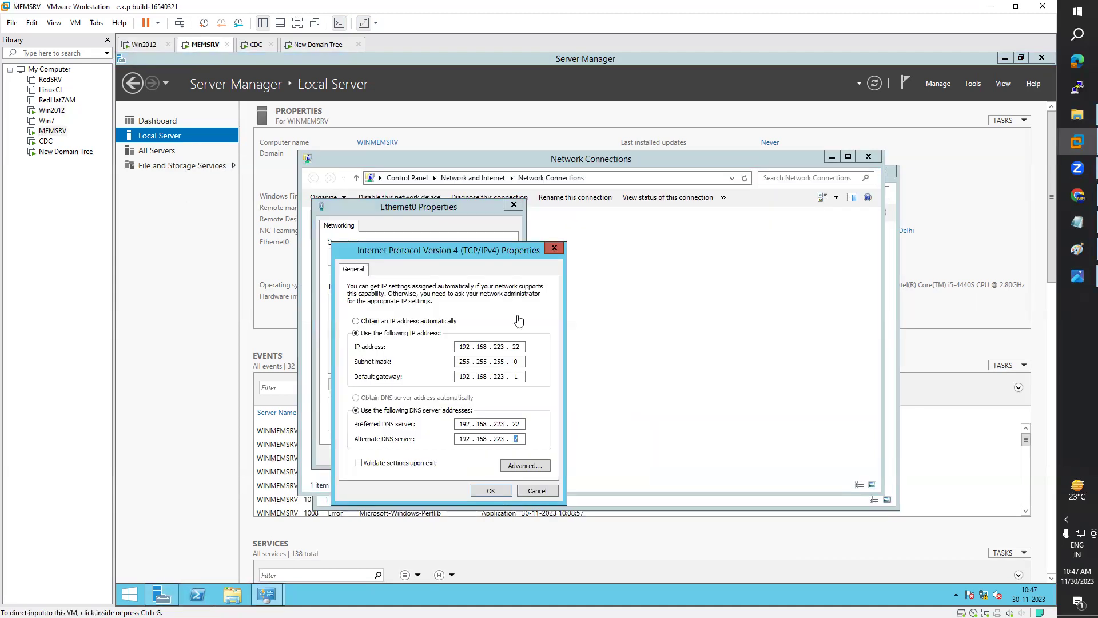
double_click(522, 423)
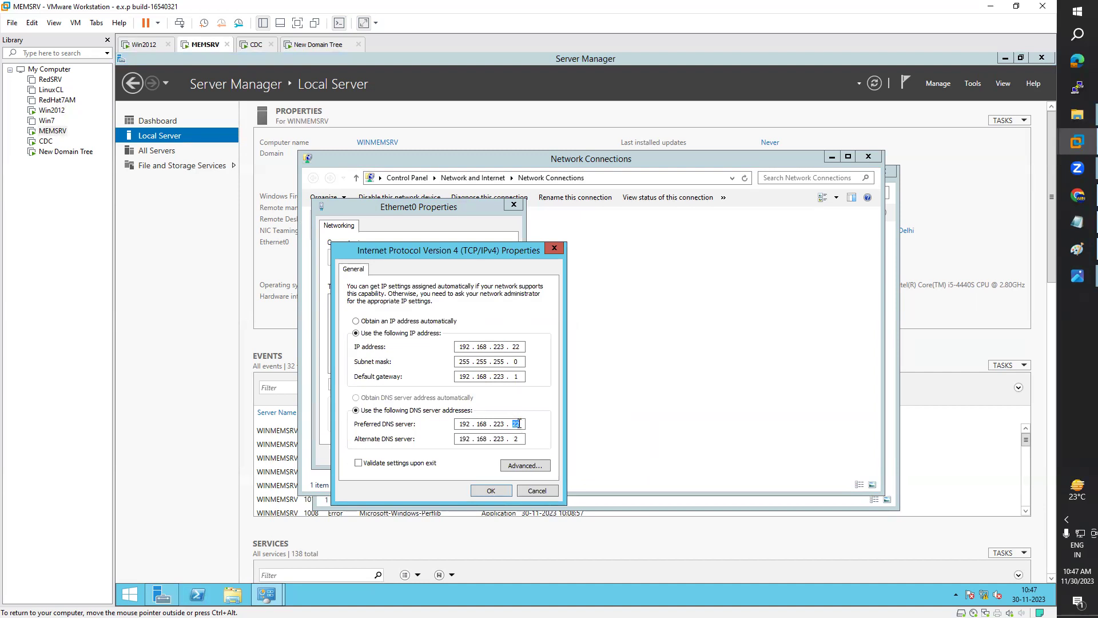
key(Right)
double_click(521, 439)
key(ctrl+shift+Tab)
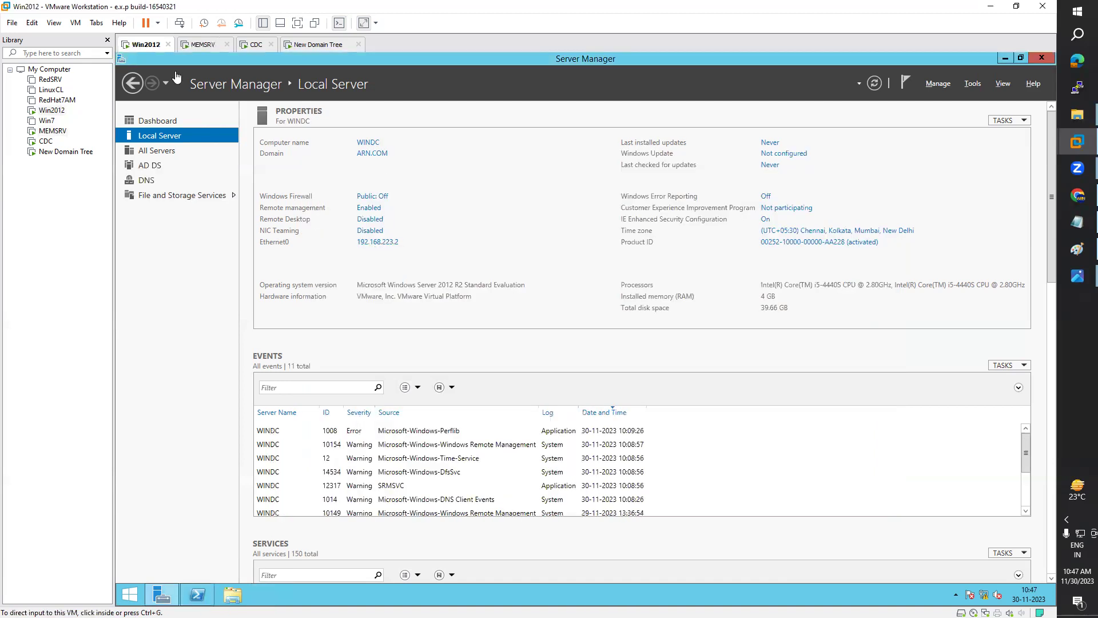
click(189, 47)
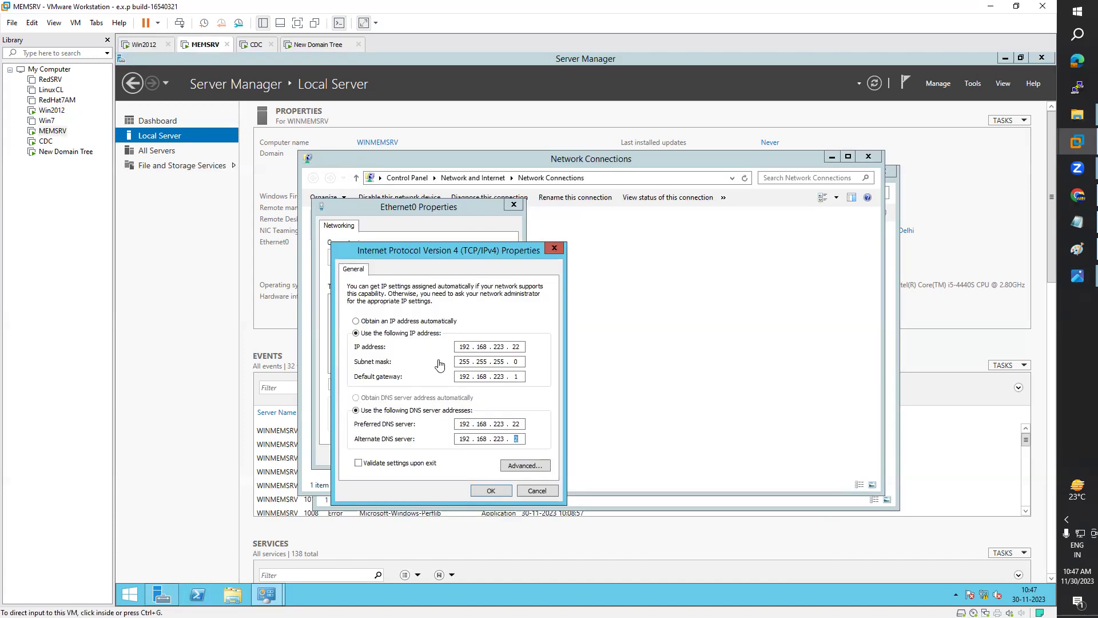
Step: Save the DNS settings and close the Ethernet0 properties windows
click(491, 492)
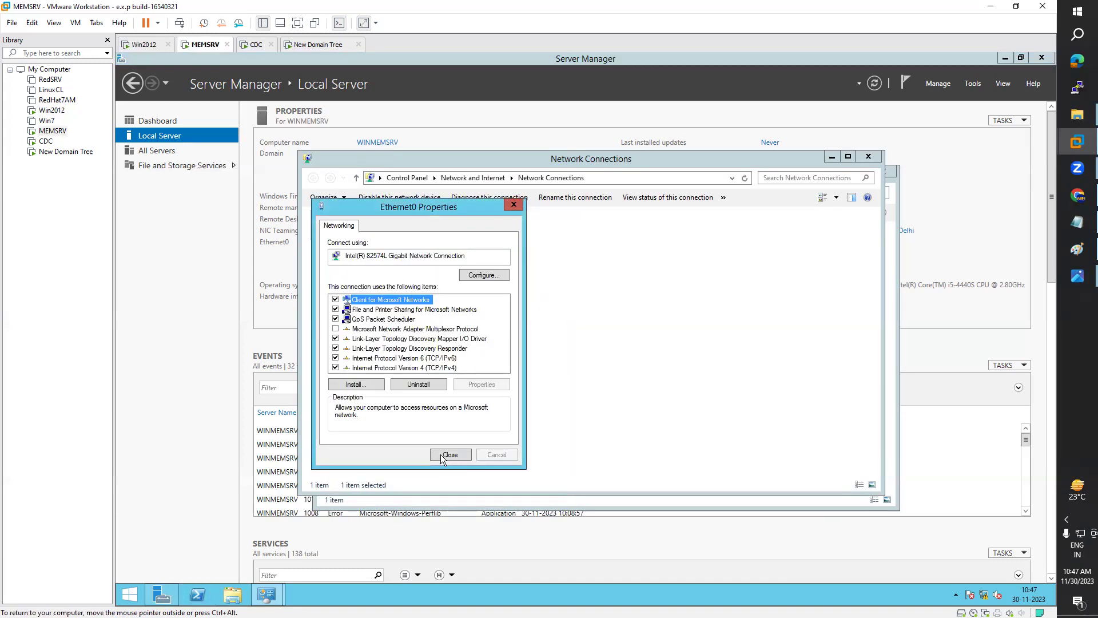
key(Return)
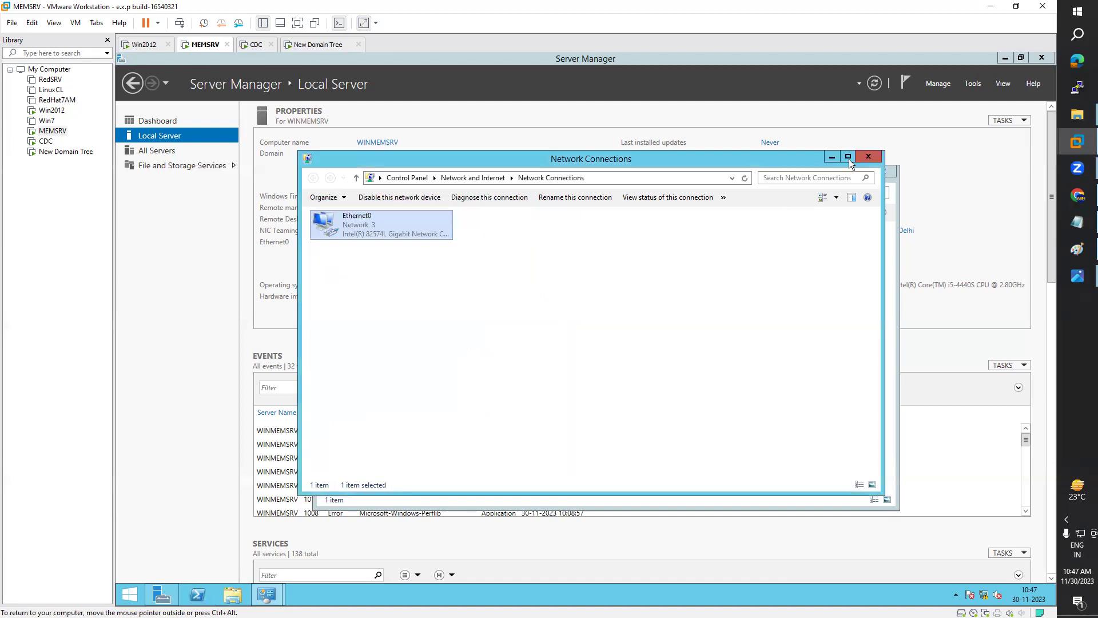
click(868, 156)
Step: Close Network Connections and run net accounts in PowerShell
click(884, 173)
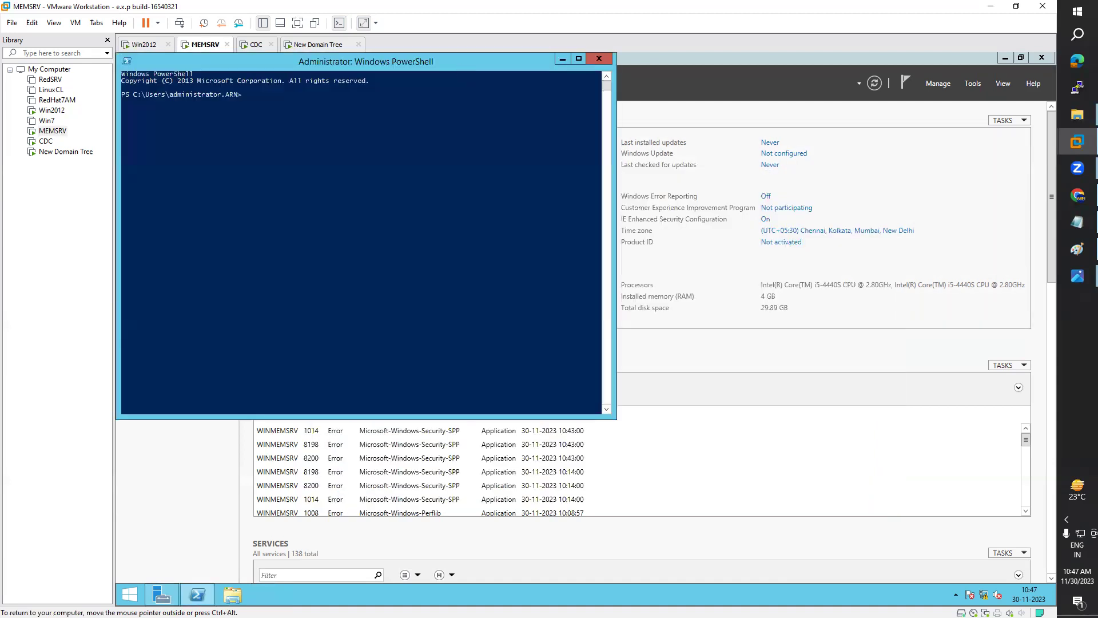
drag(460, 61, 703, 124)
click(557, 237)
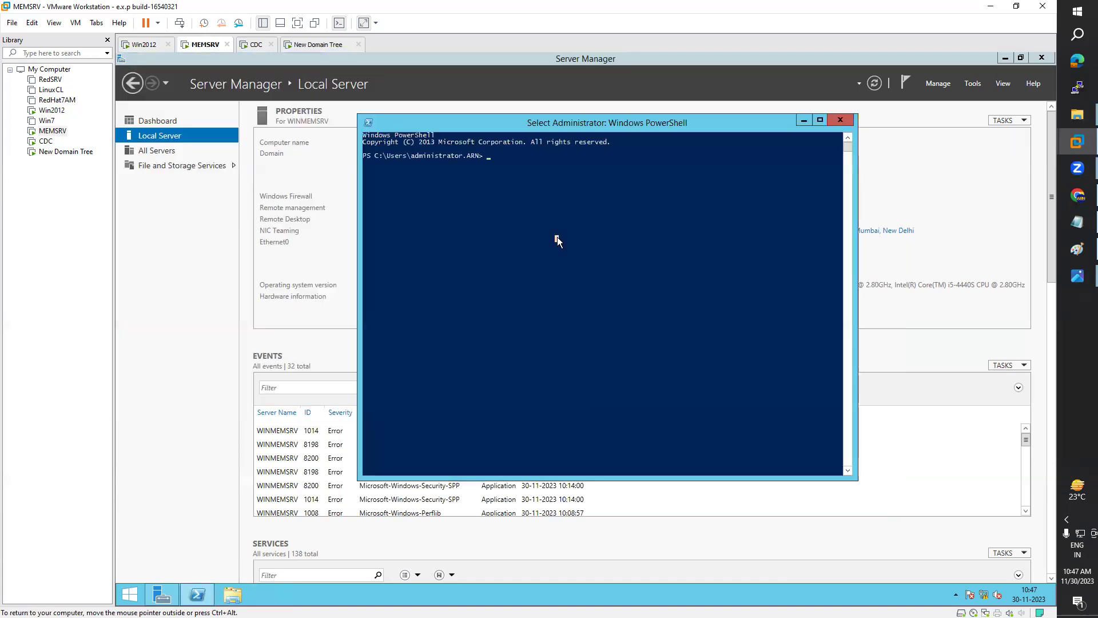
text(net acco)
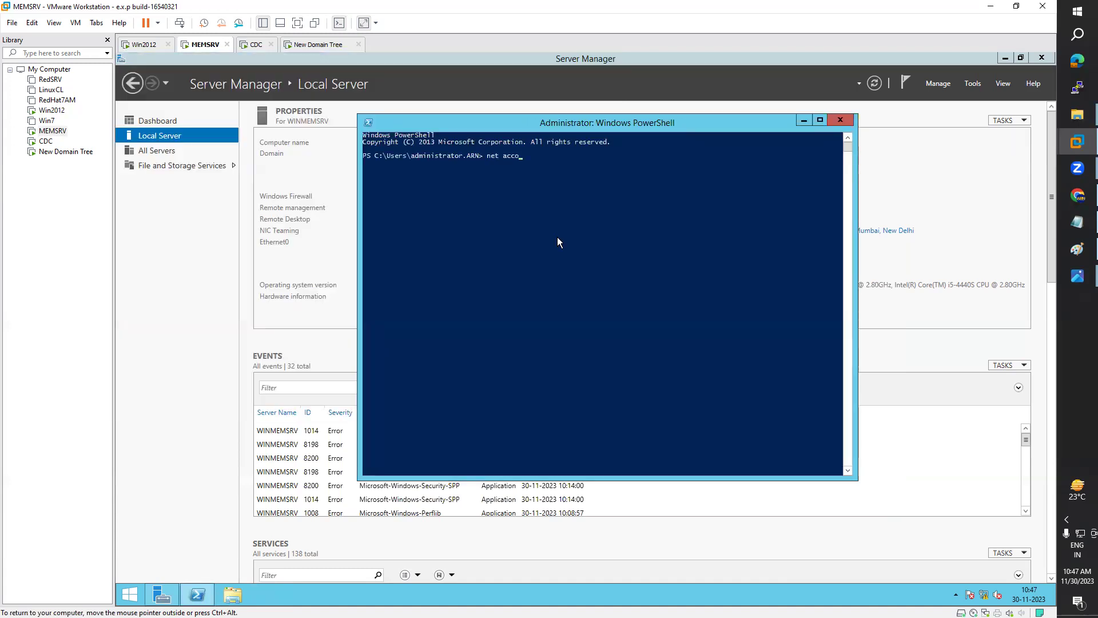
text(unt)
text(s)
key(Return)
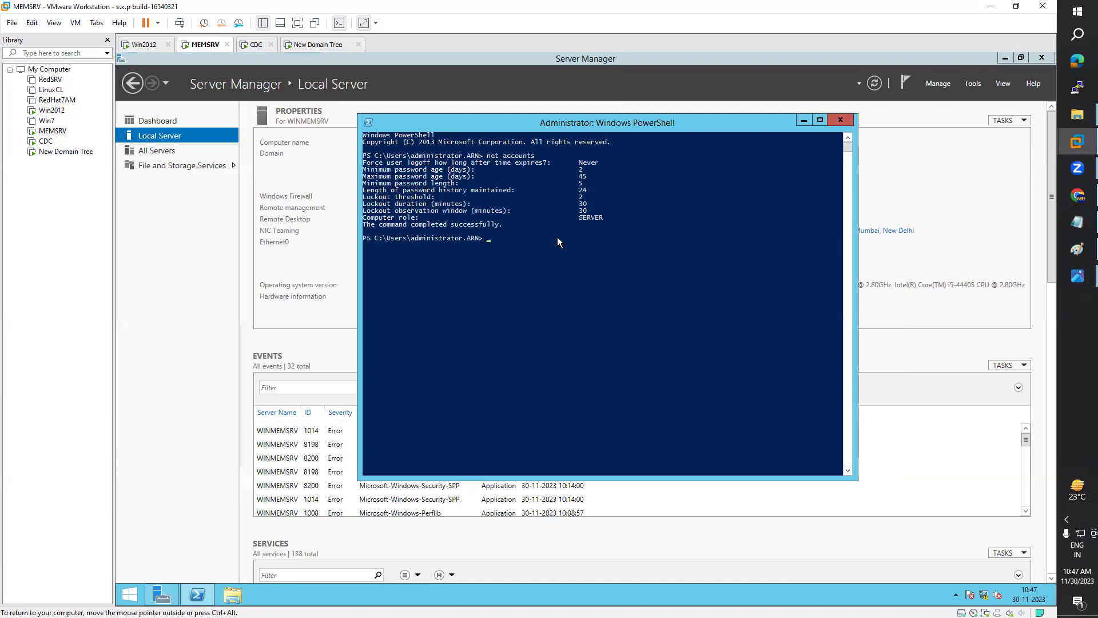
Step: Highlight the computer role SERVER in the output, then put PowerShell away
drag(580, 218, 604, 217)
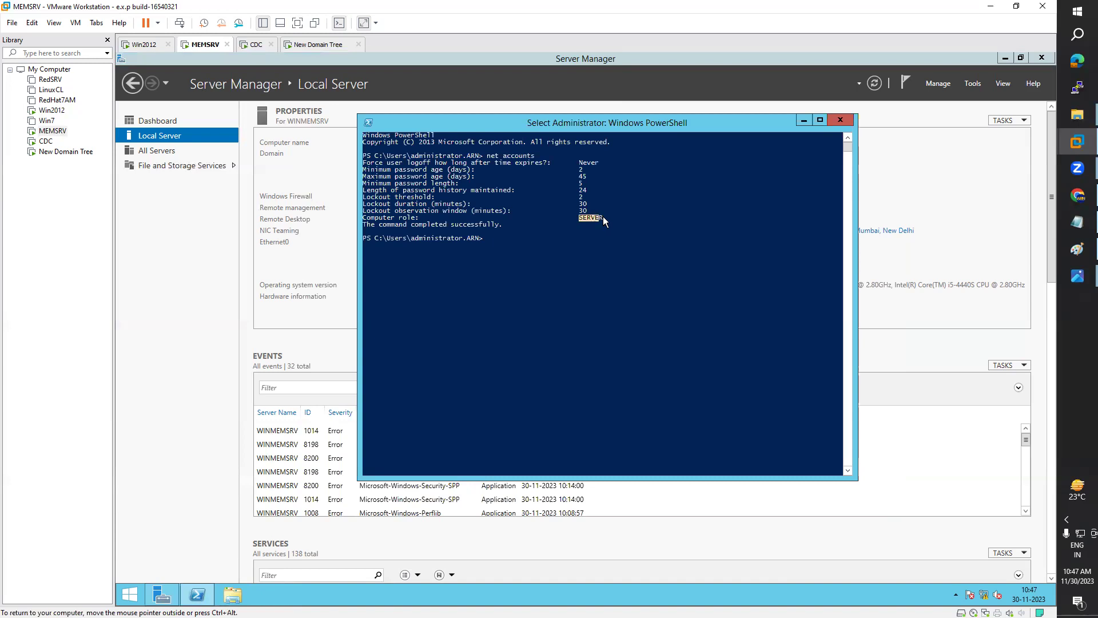
click(603, 216)
double_click(603, 217)
click(804, 122)
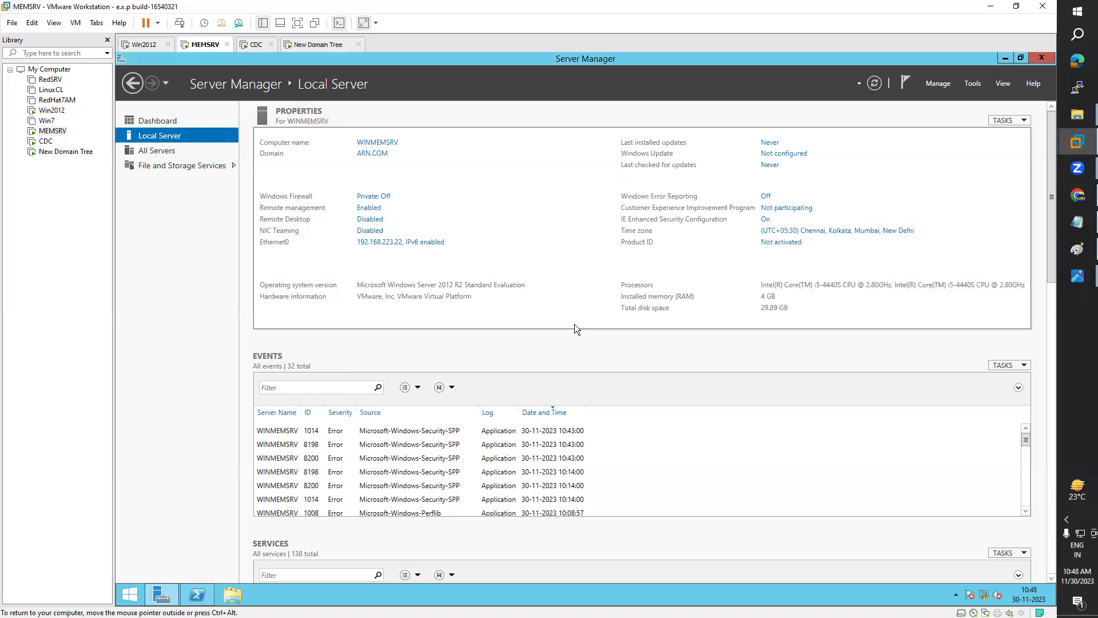
Step: Start the Add Roles and Features wizard as a role-based install targeting WINMEMSRV
click(163, 120)
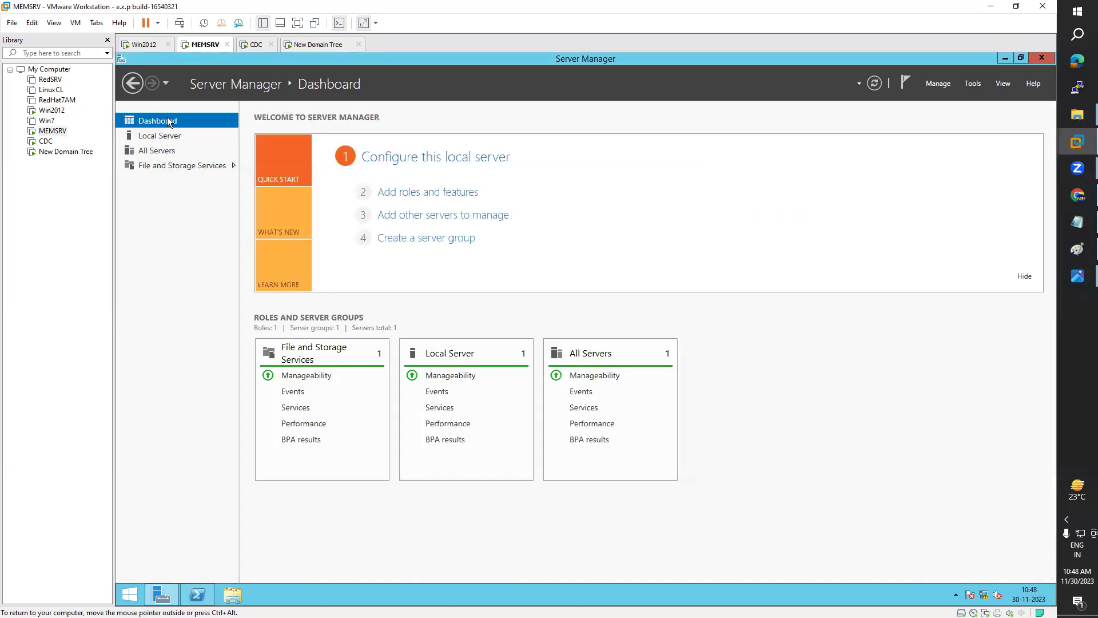
click(436, 198)
drag(470, 90, 749, 127)
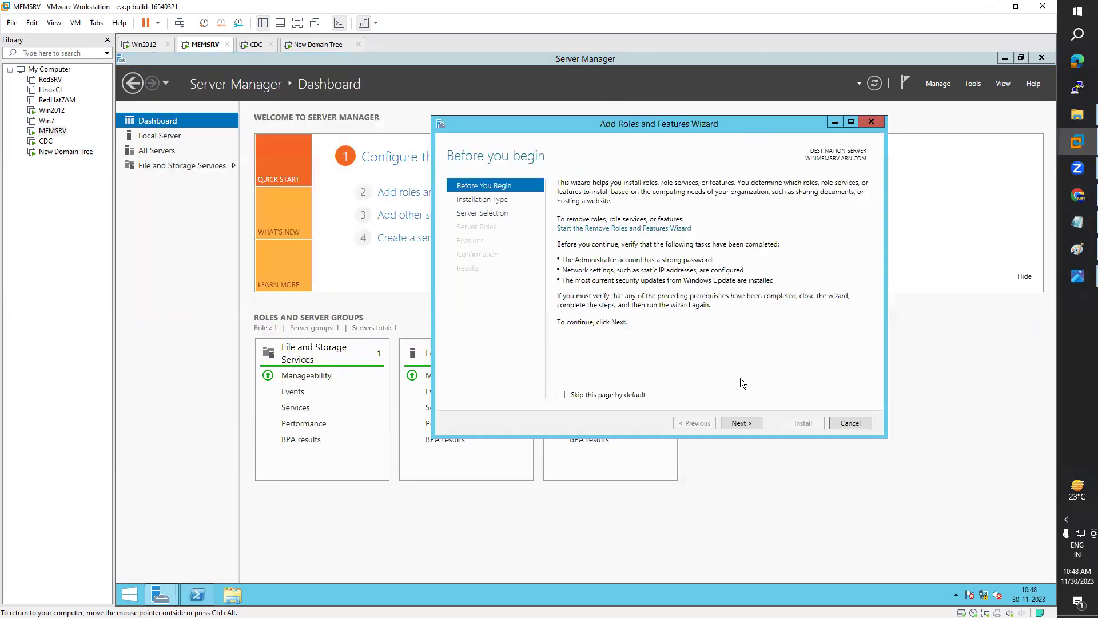
click(745, 425)
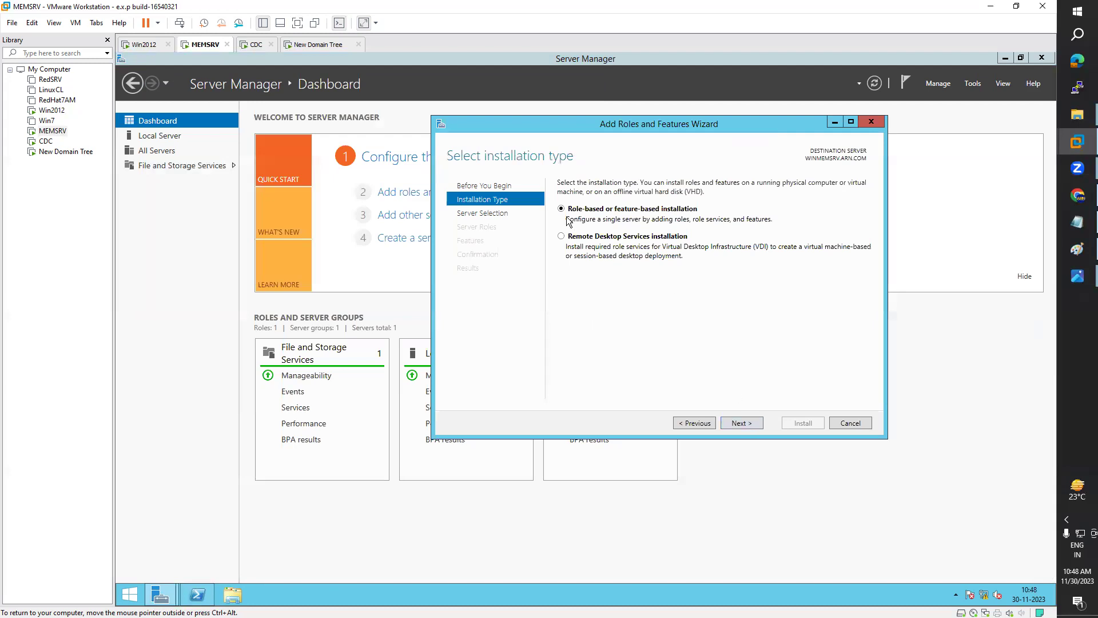
click(743, 424)
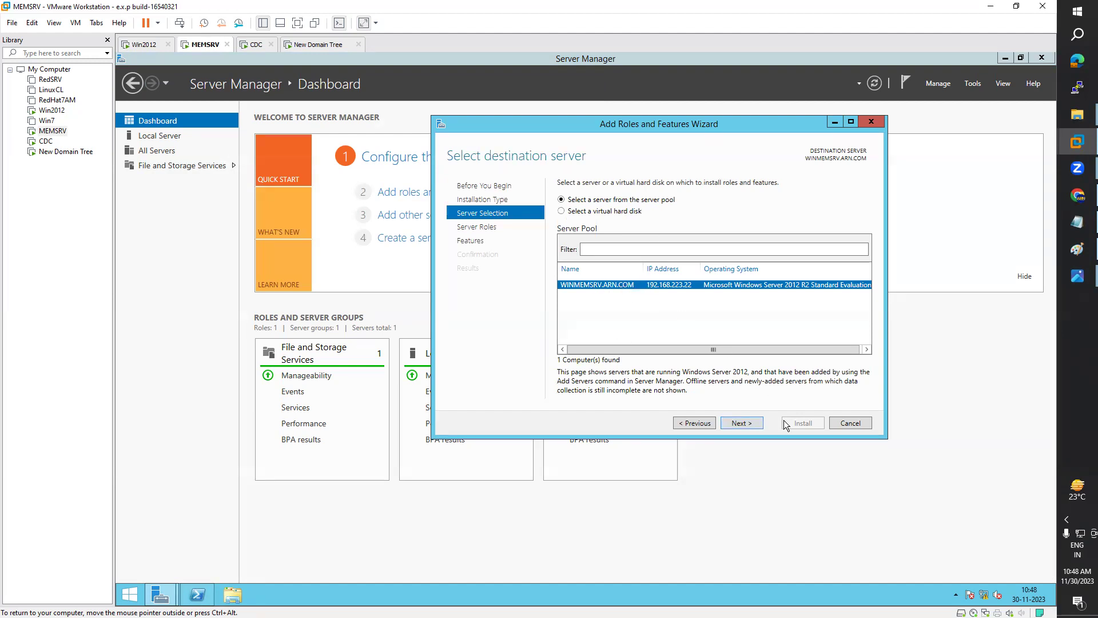
click(746, 424)
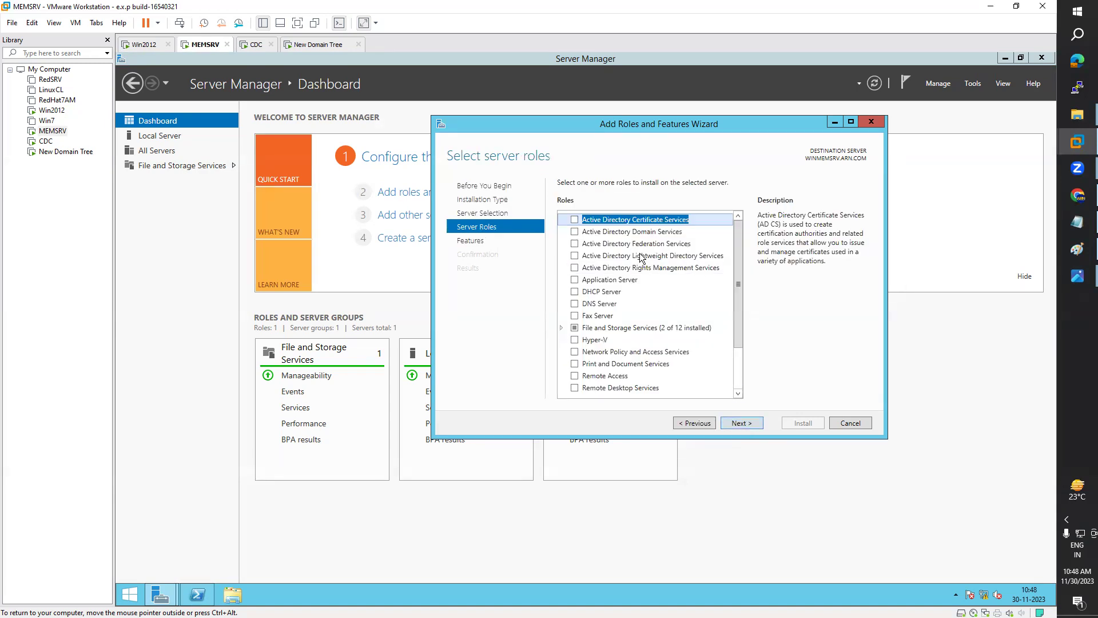
Step: Select Active Directory Domain Services with its management tools, allow automatic restart, and install
click(574, 231)
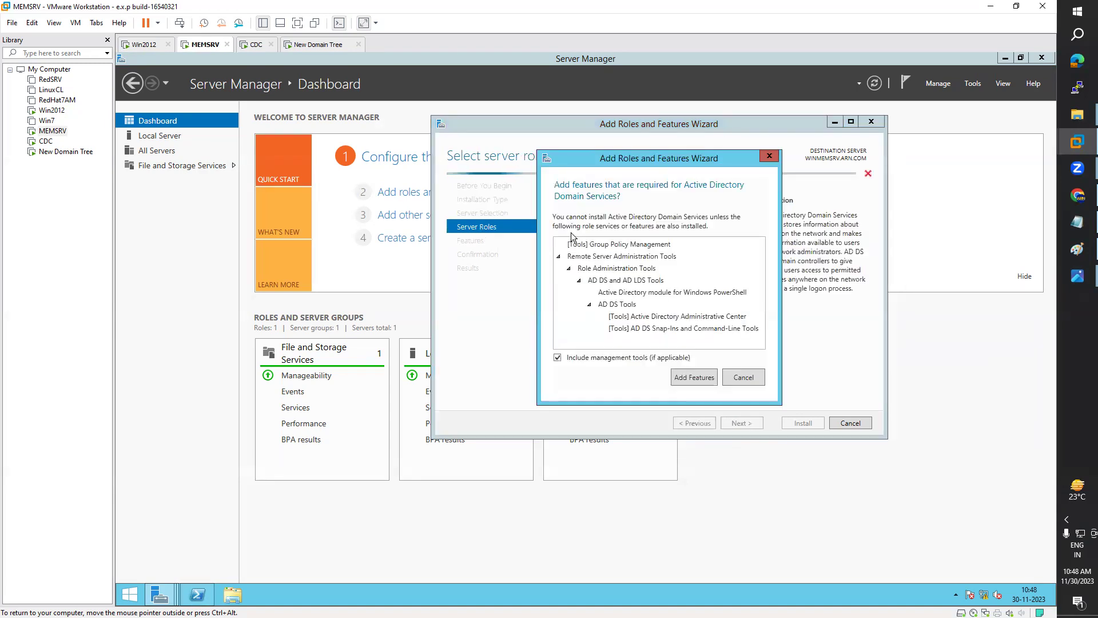
click(707, 380)
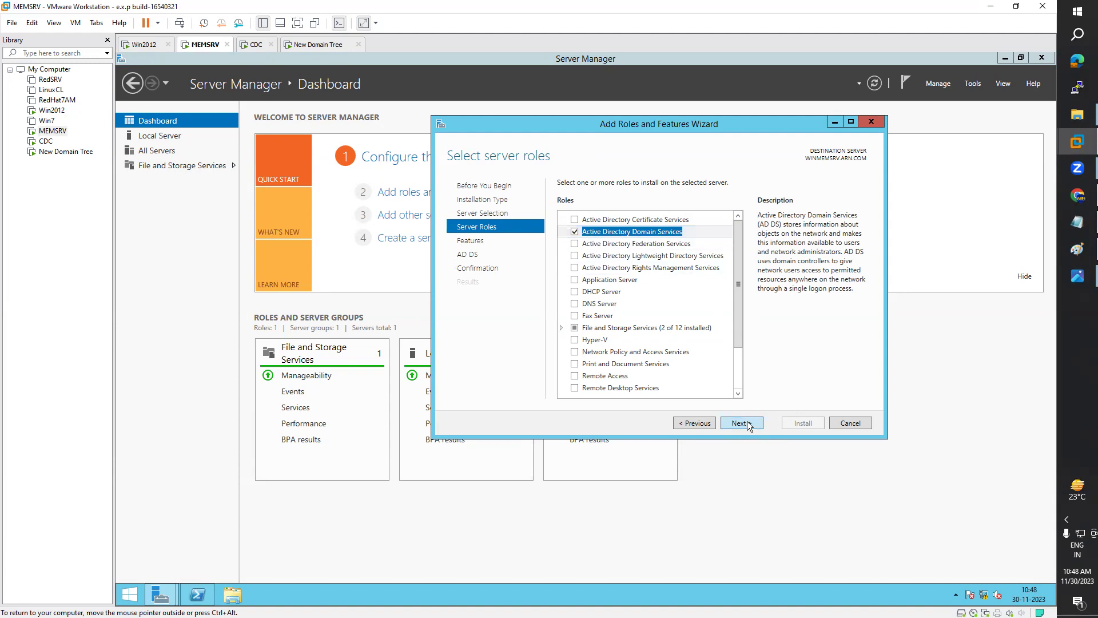
click(741, 423)
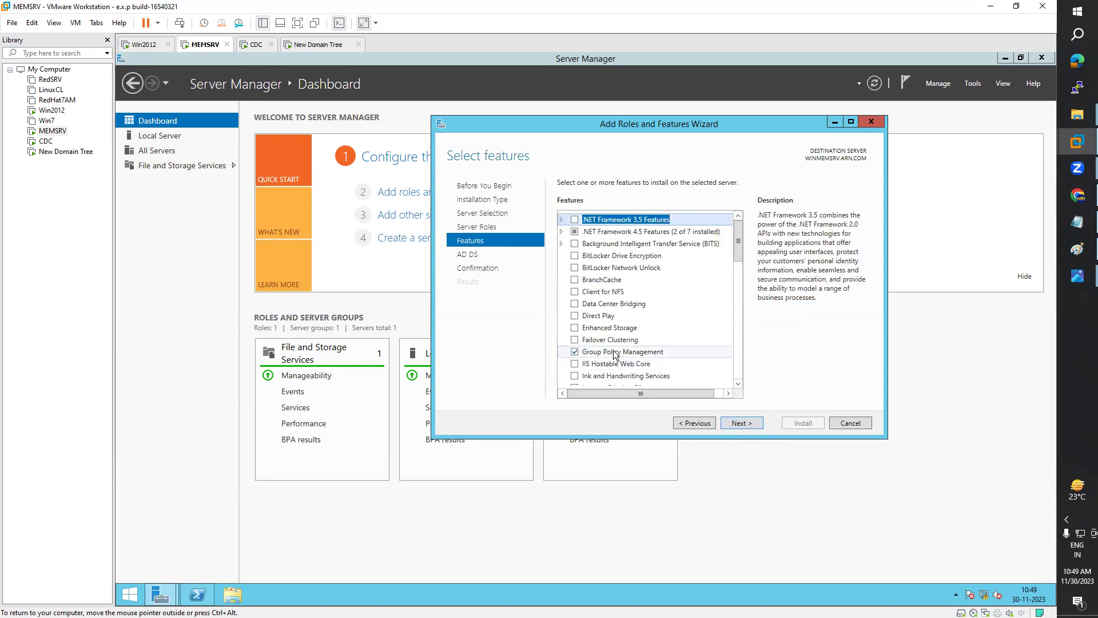
click(744, 424)
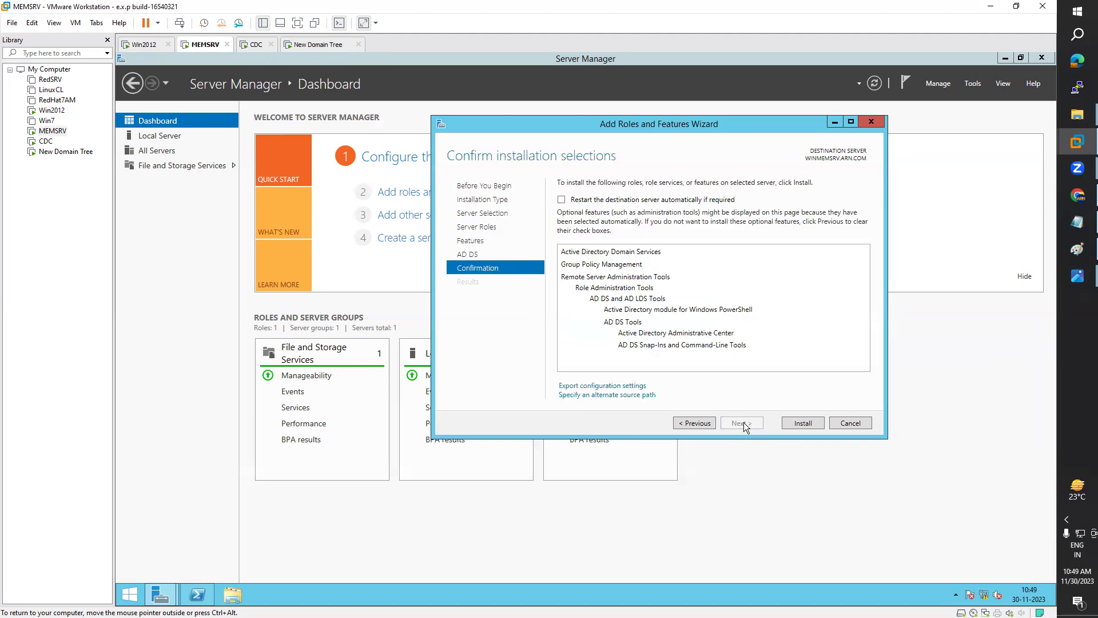
click(562, 199)
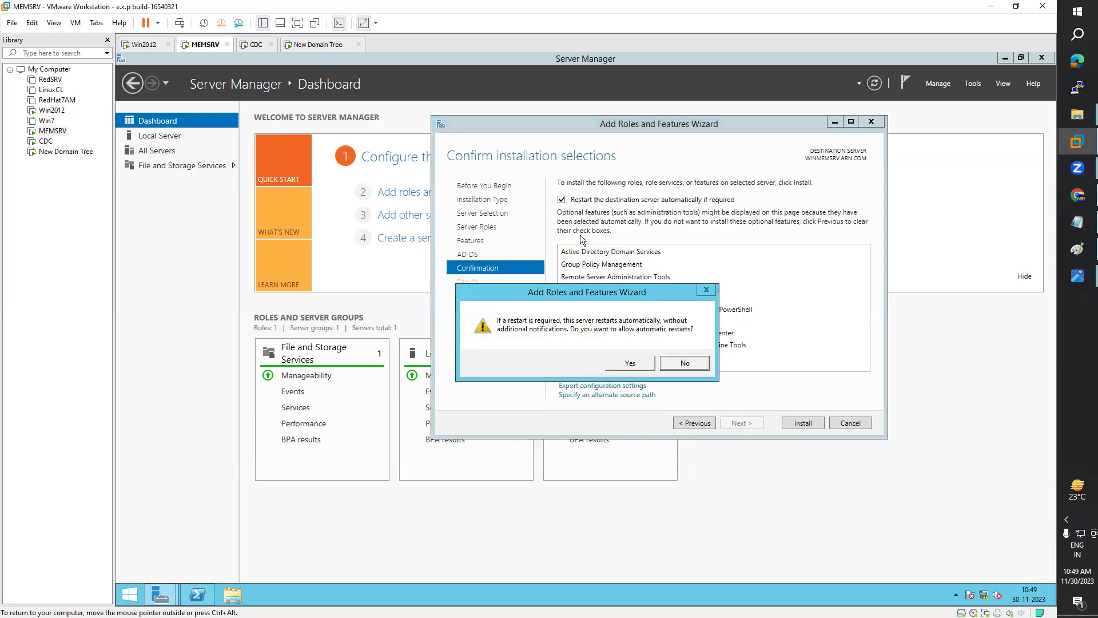
click(633, 359)
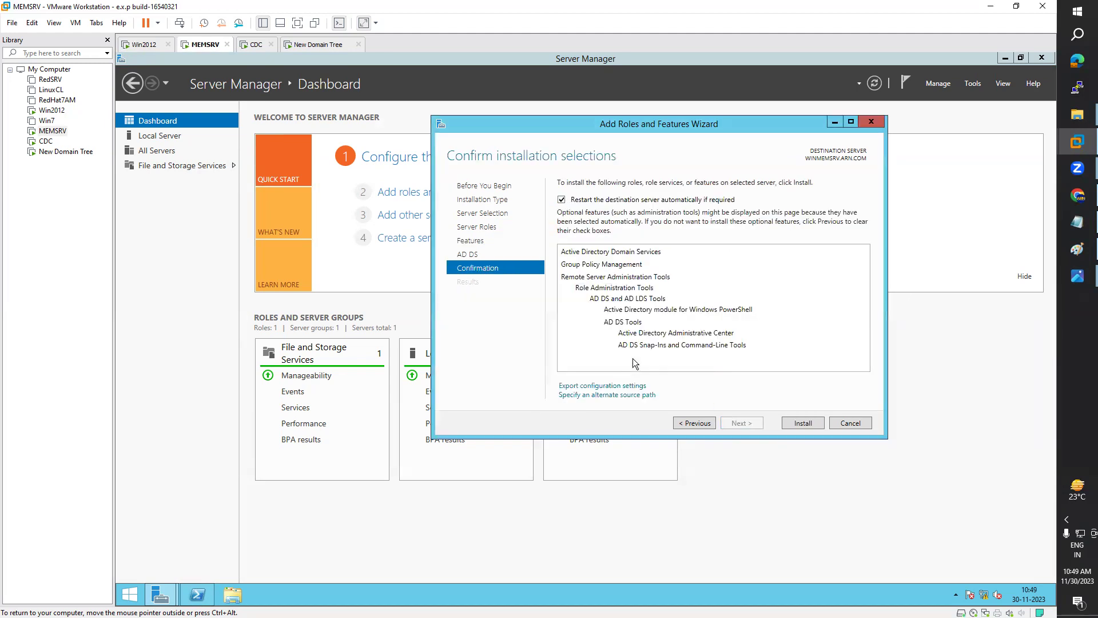
click(802, 424)
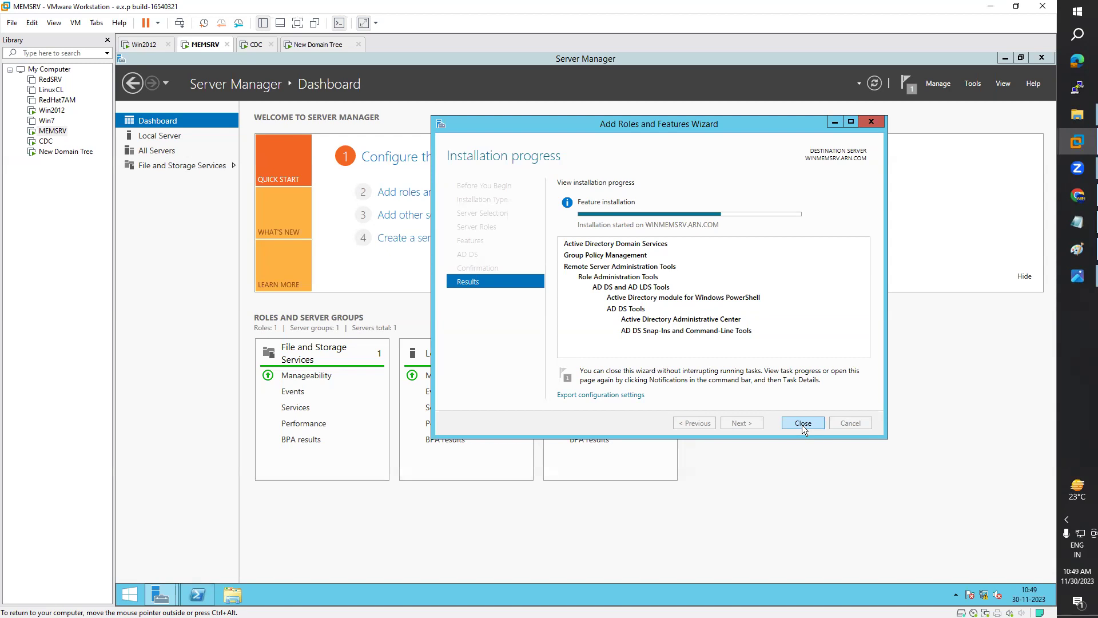
Step: Set and confirm the Administrator password on the CDC machine
click(255, 45)
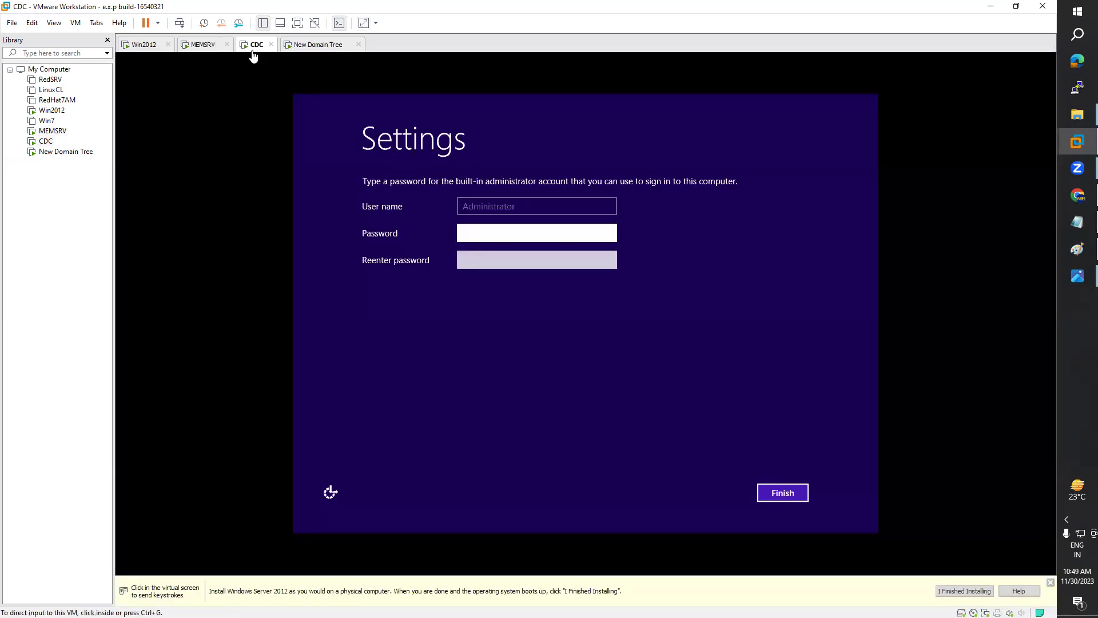
click(495, 232)
key(Tab)
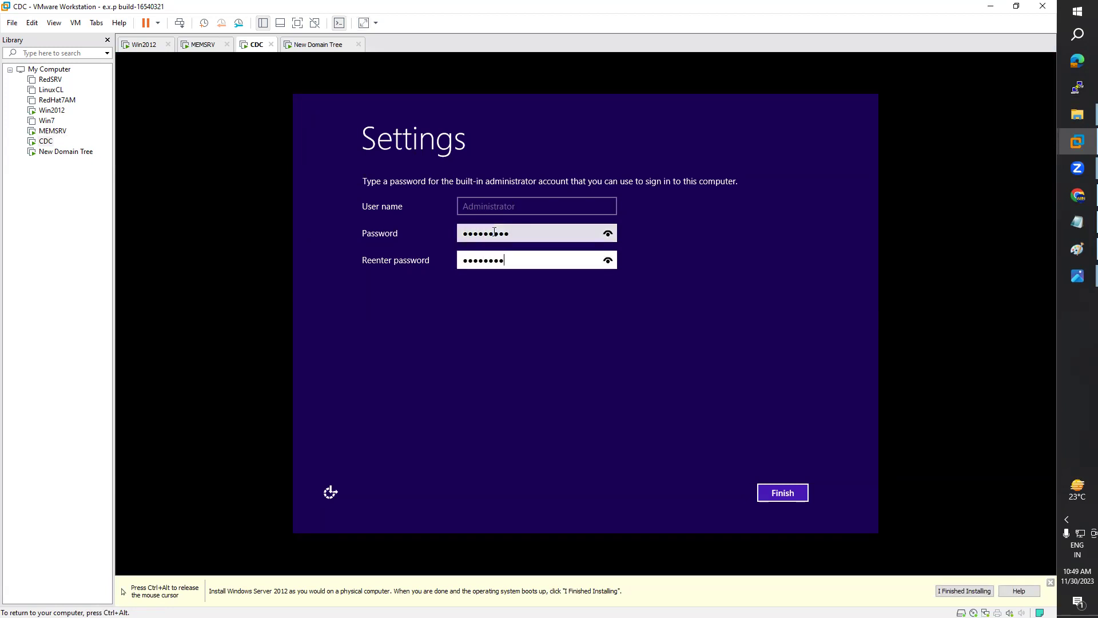
key(Return)
key(ctrl+alt)
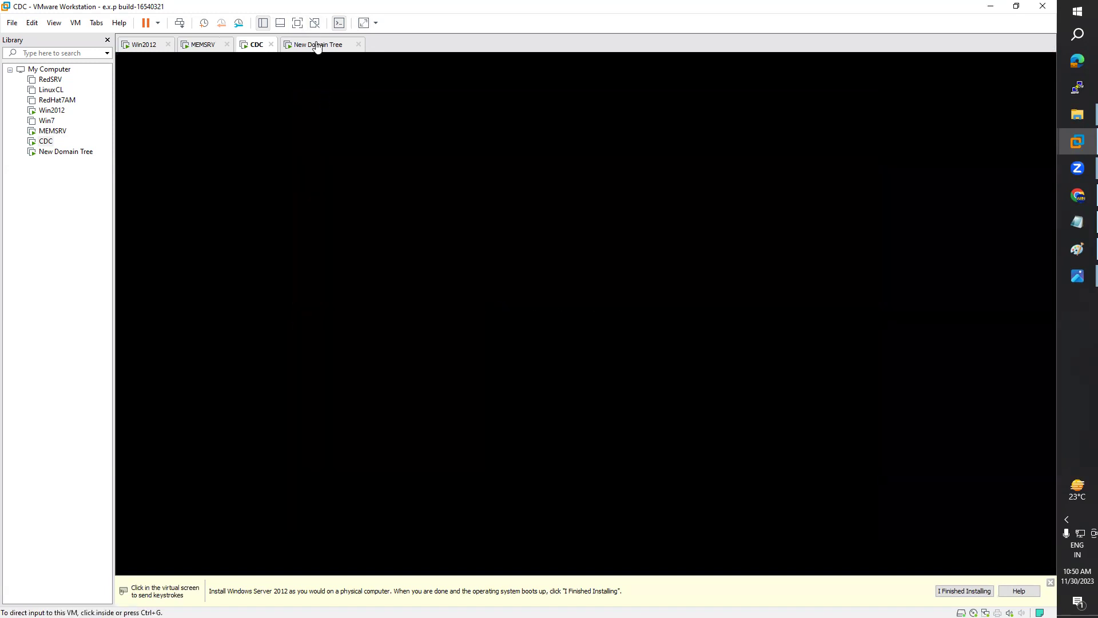
Step: Set and confirm the Administrator password on the New Domain Tree machine
click(318, 46)
click(490, 233)
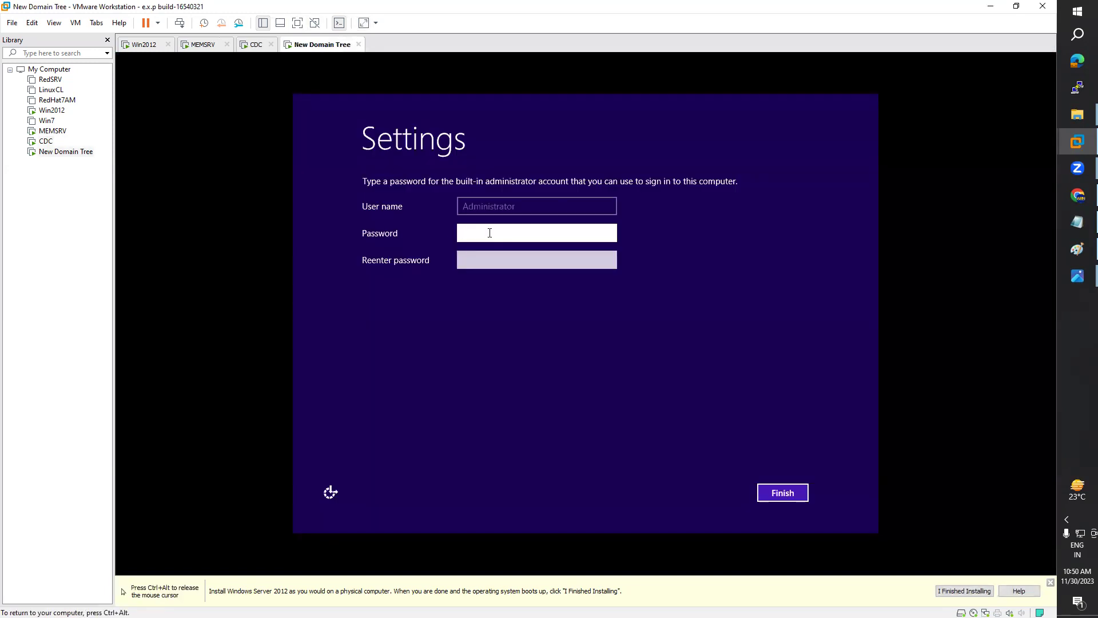
key(Tab)
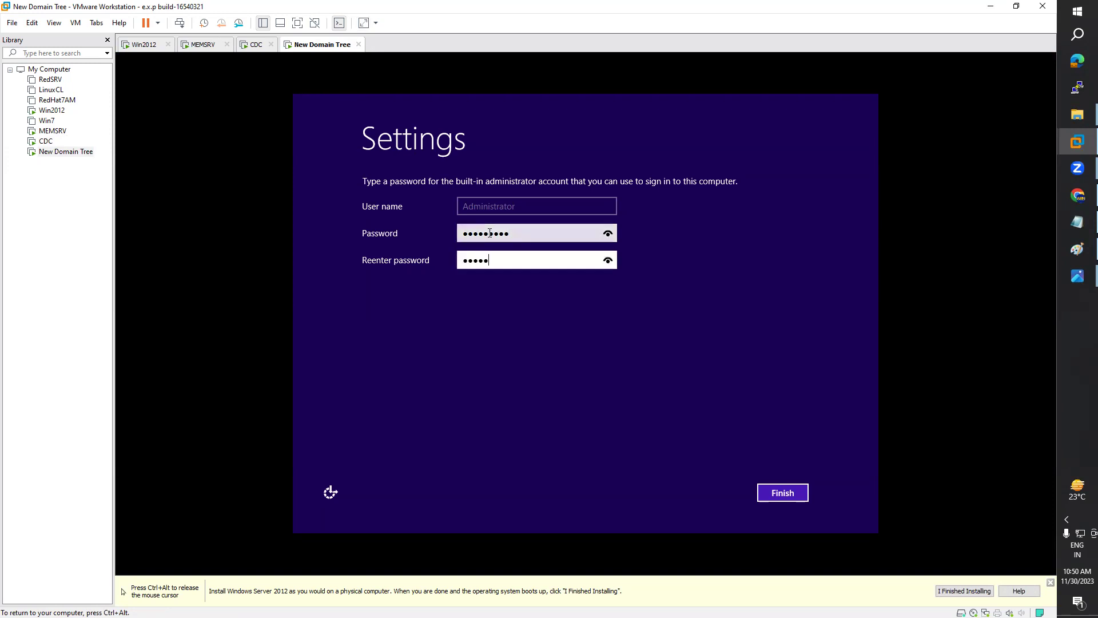
key(Return)
key(ctrl+alt)
Step: Check progress on the CDC, New Domain Tree and MEMSRV machines
click(258, 45)
click(309, 46)
click(205, 46)
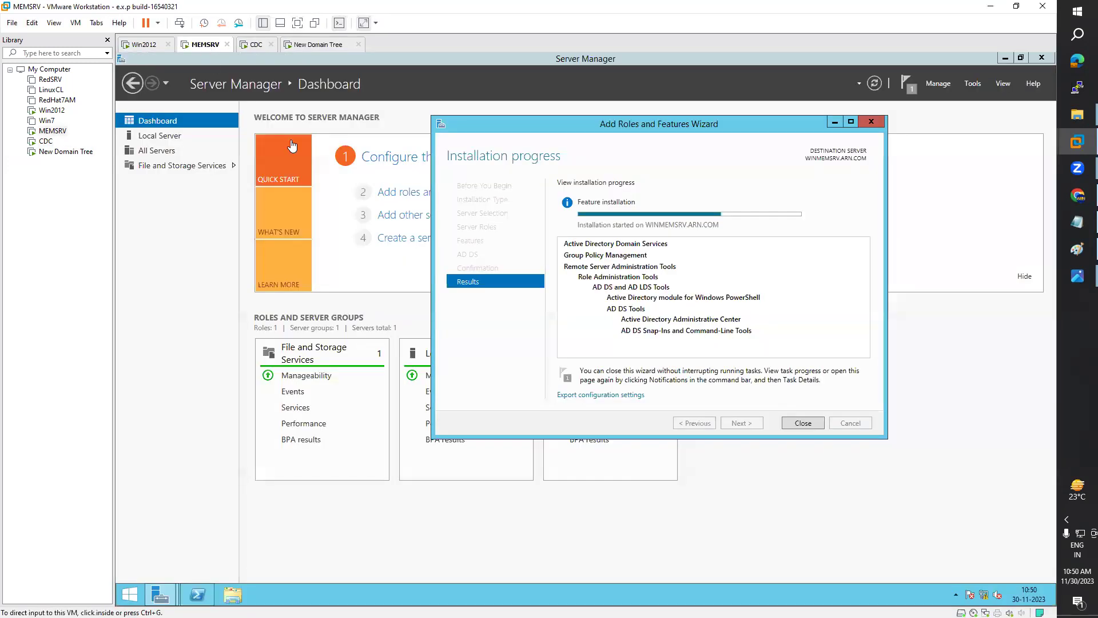
click(258, 45)
click(318, 45)
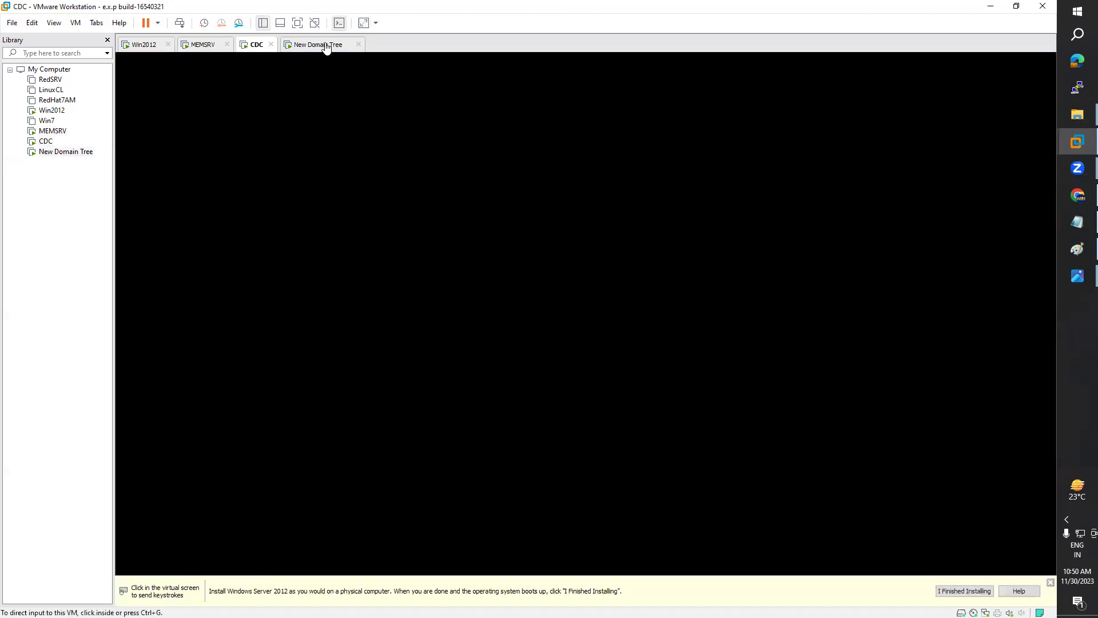
click(256, 46)
click(219, 48)
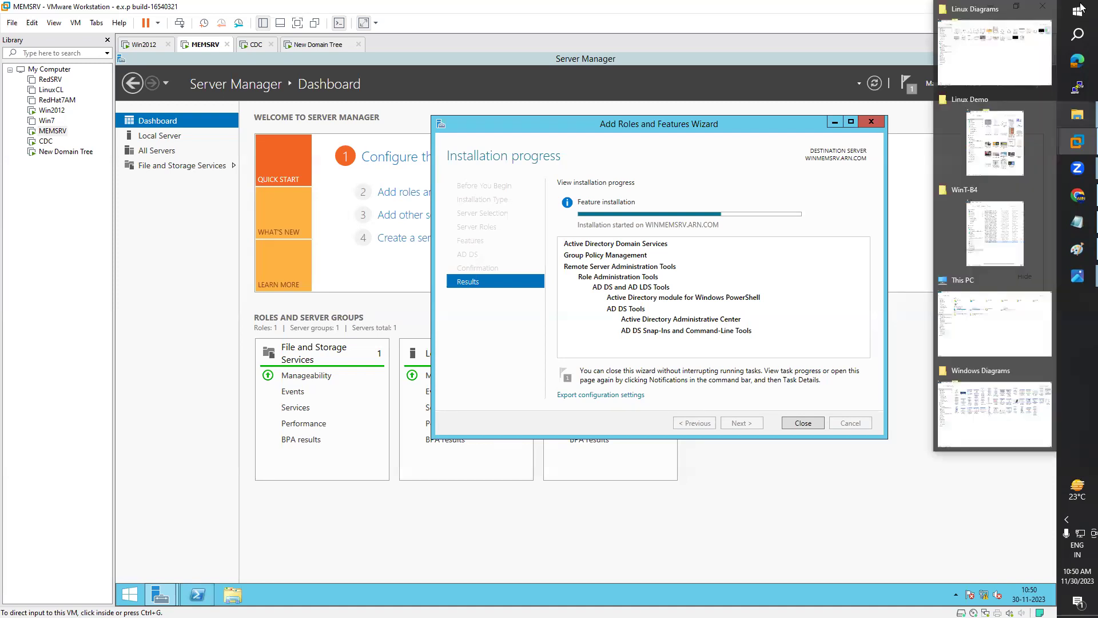
Step: Open Windows search on MEMSRV while the AD DS installation continues
click(1080, 35)
text(sy)
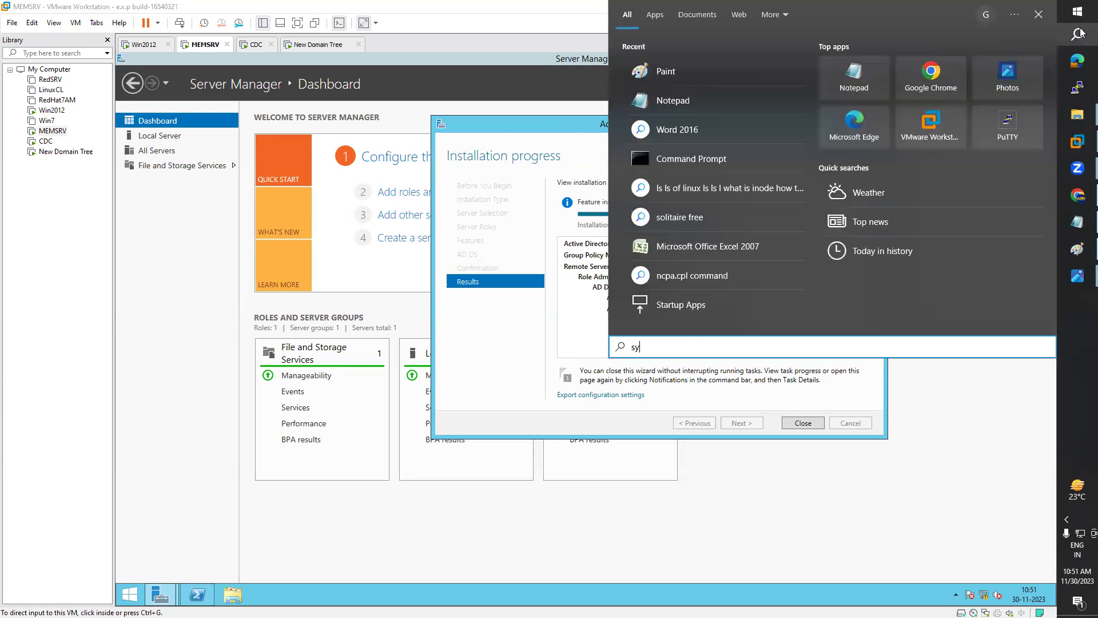
text(s)
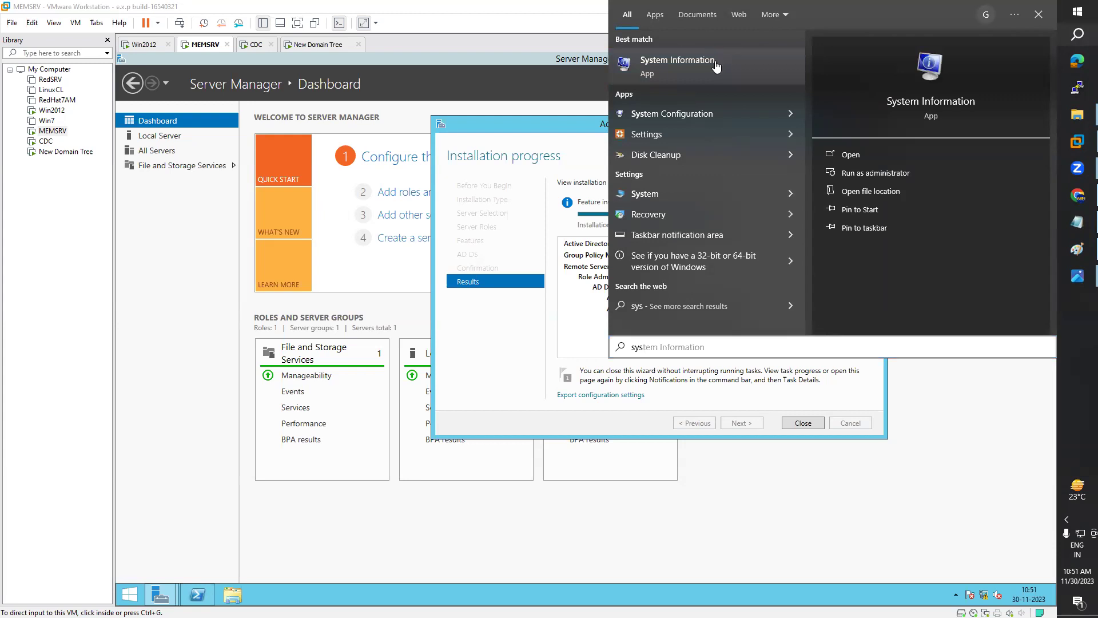
key(Return)
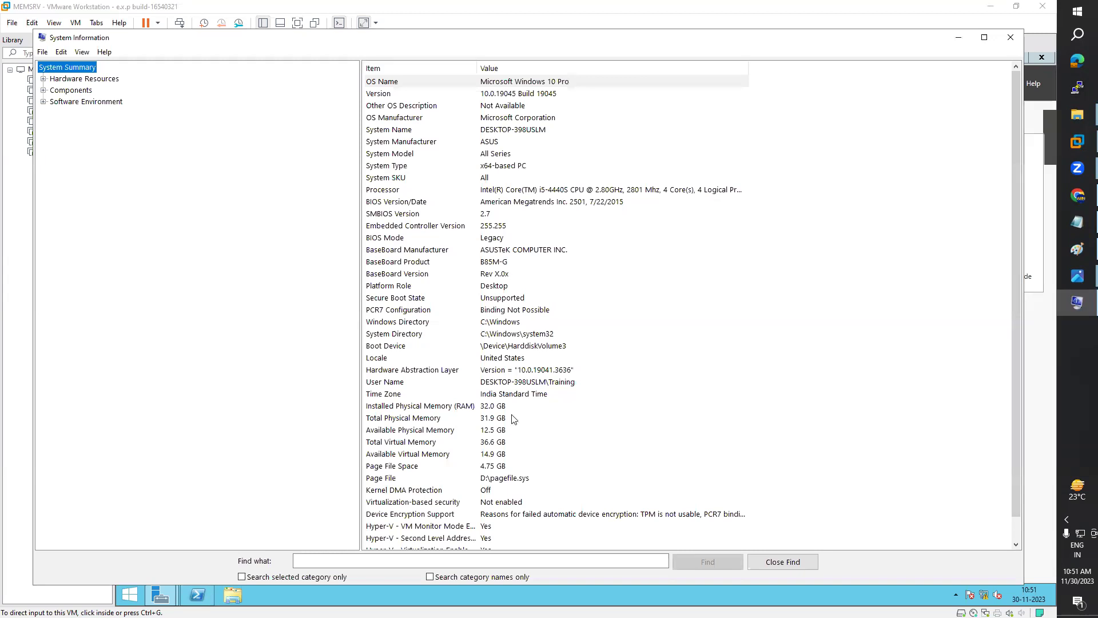
click(495, 409)
scroll(628, 349, down, 1)
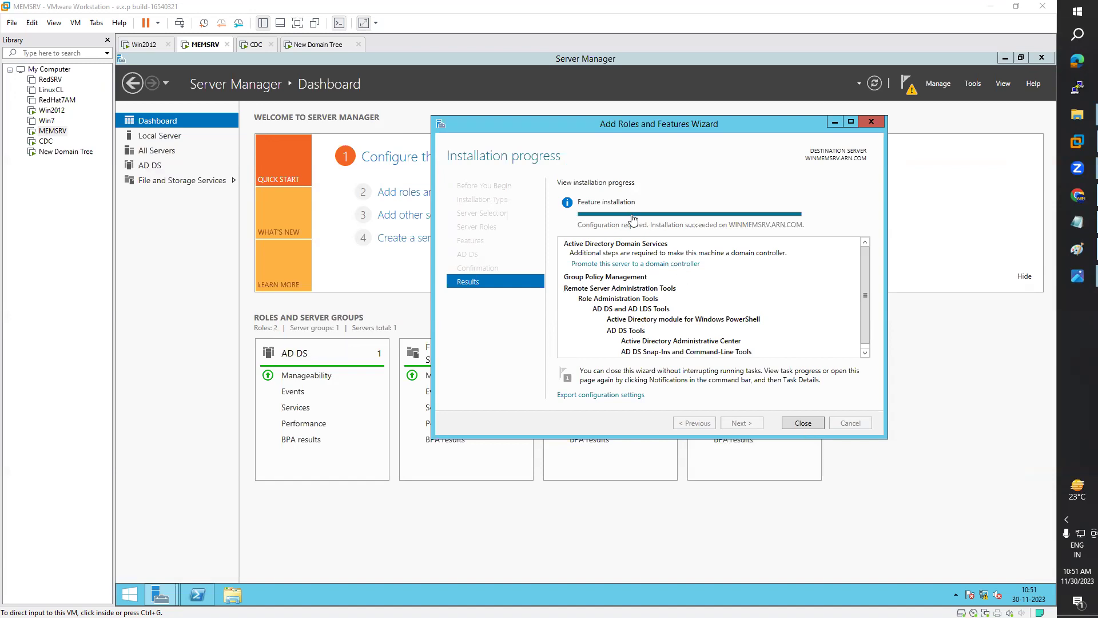
Step: Close the finished roles wizard, rerun net accounts in PowerShell, then close PowerShell
click(812, 424)
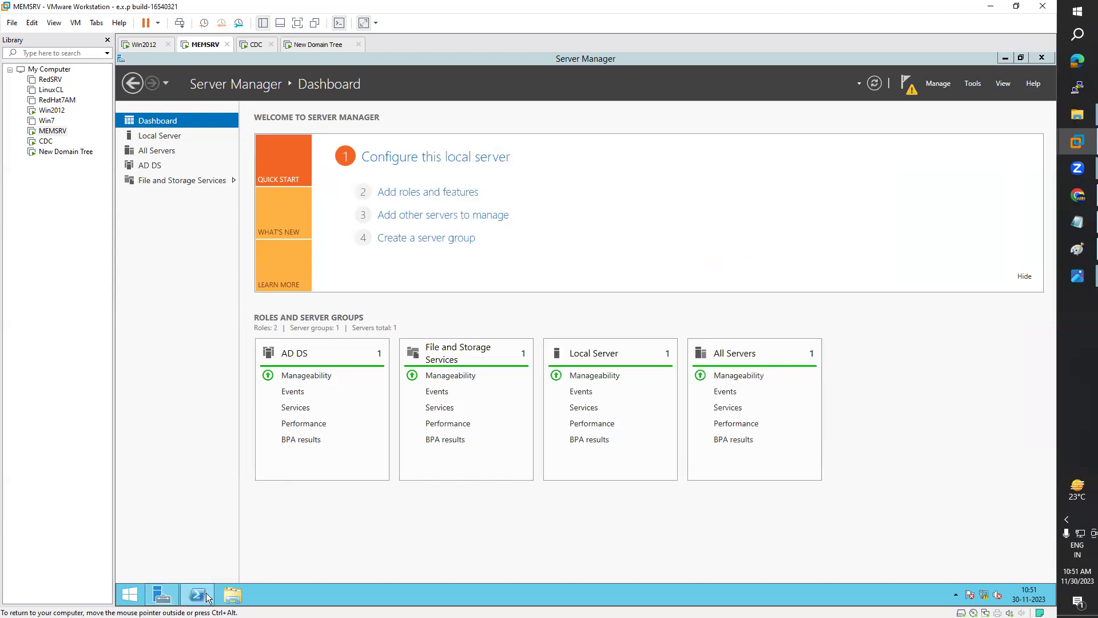
key(alt+Tab)
key(Up)
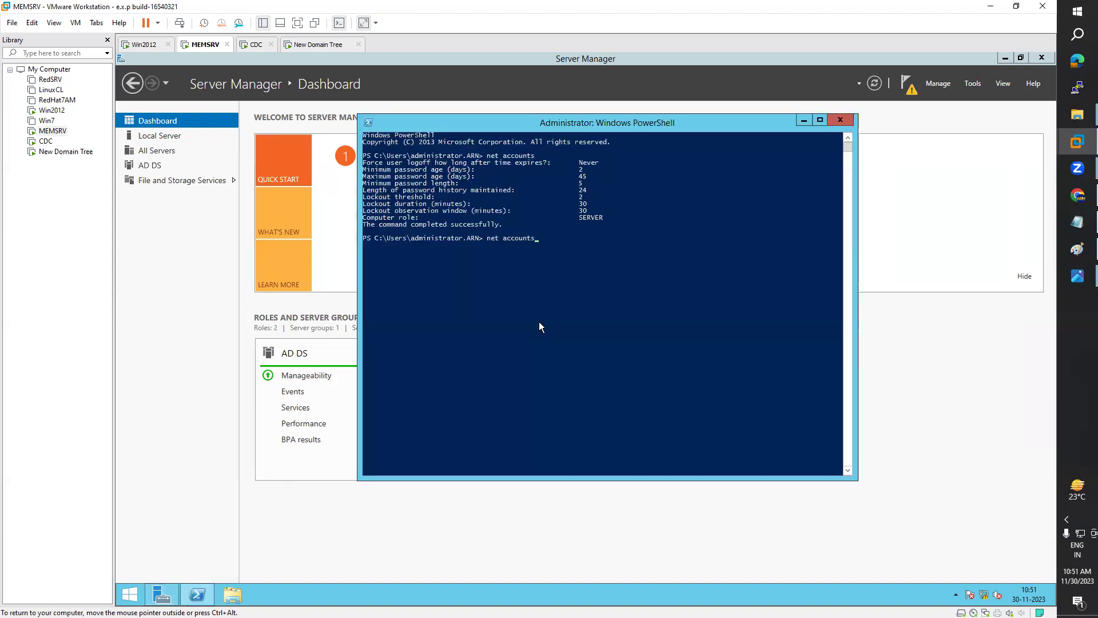
key(Return)
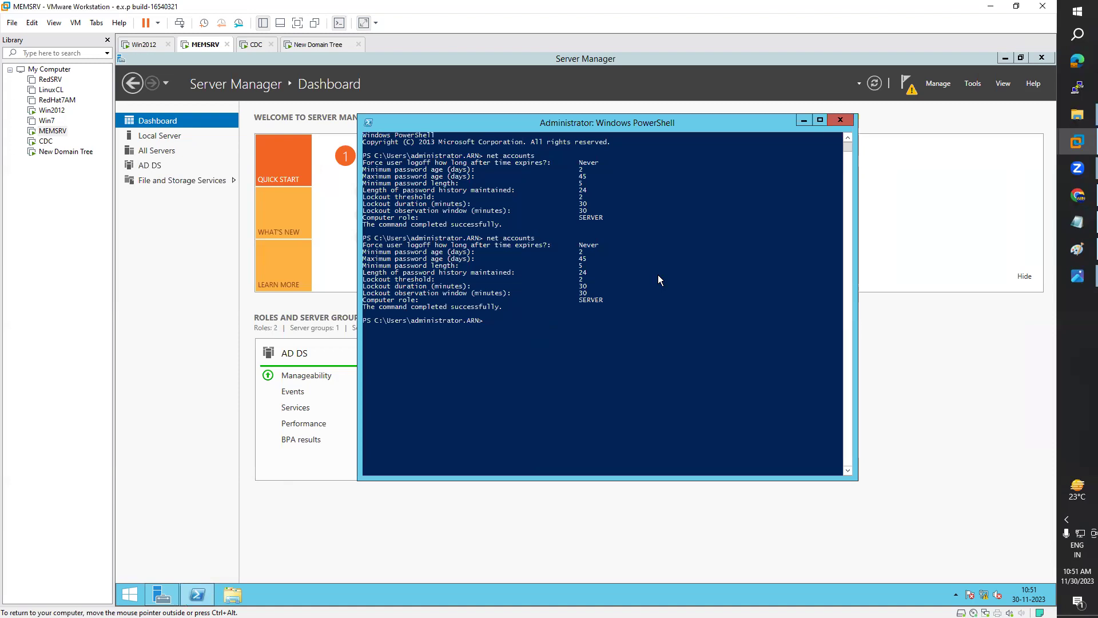
click(839, 120)
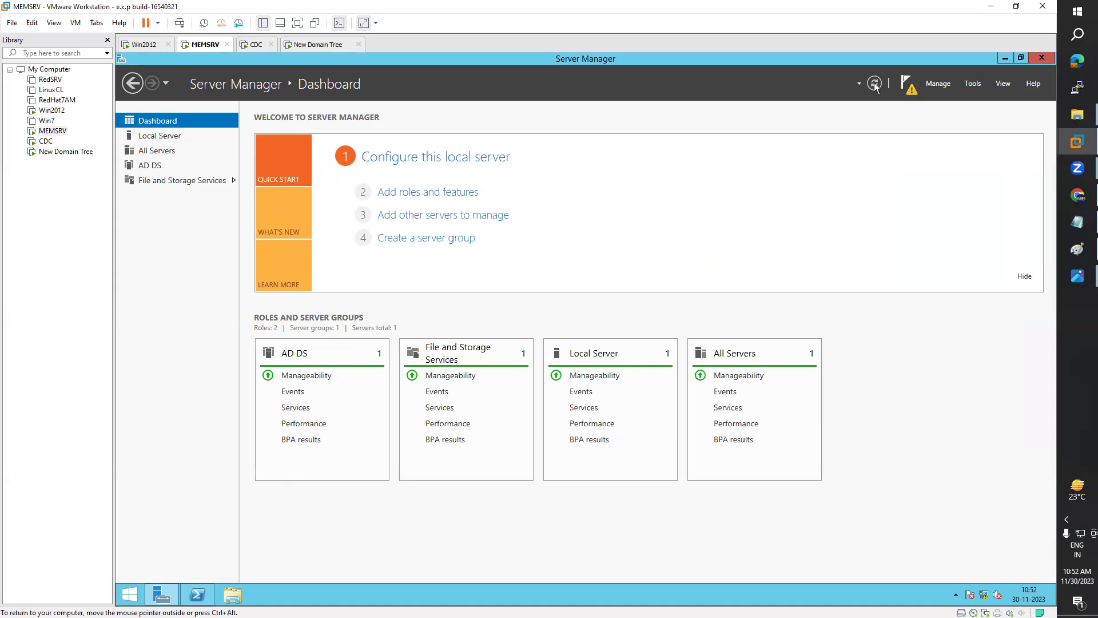
click(909, 86)
Step: Choose 'Promote this server to a domain controller' from the notifications flag and minimise Server Manager
click(911, 87)
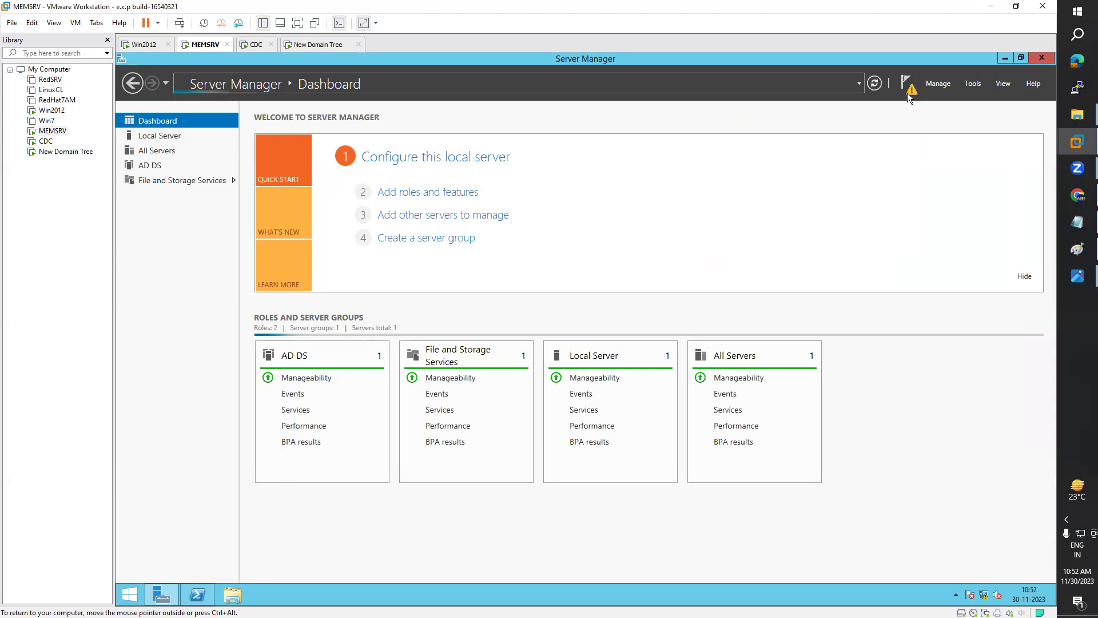
click(910, 92)
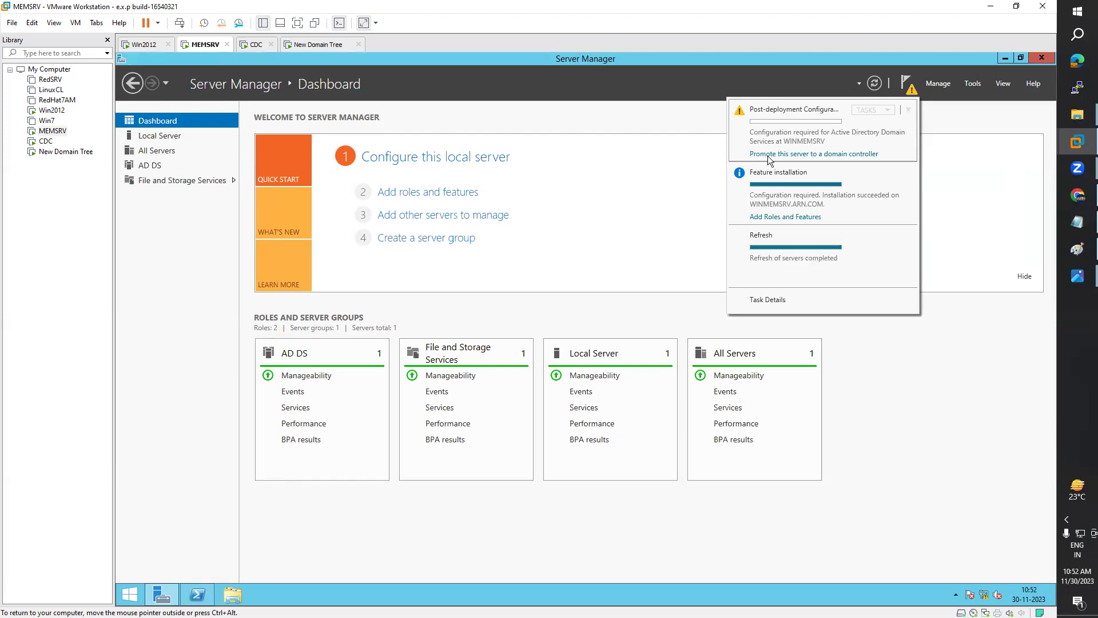
click(854, 154)
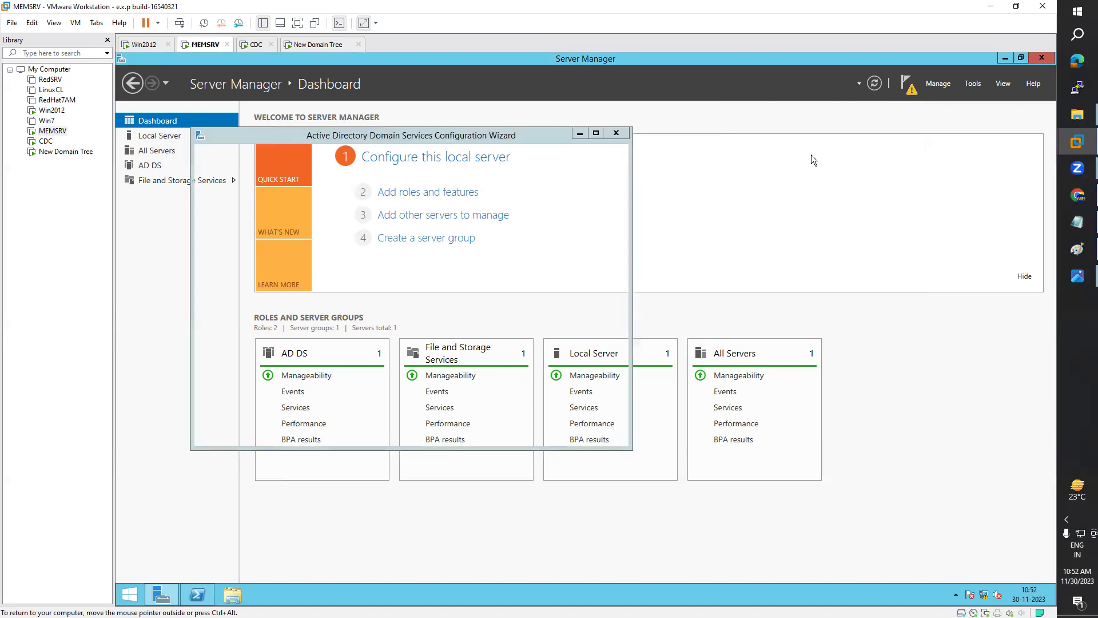
click(1006, 58)
Step: Move the AD DS Configuration Wizard into view and select the domain name ARN.COM
drag(444, 135, 560, 120)
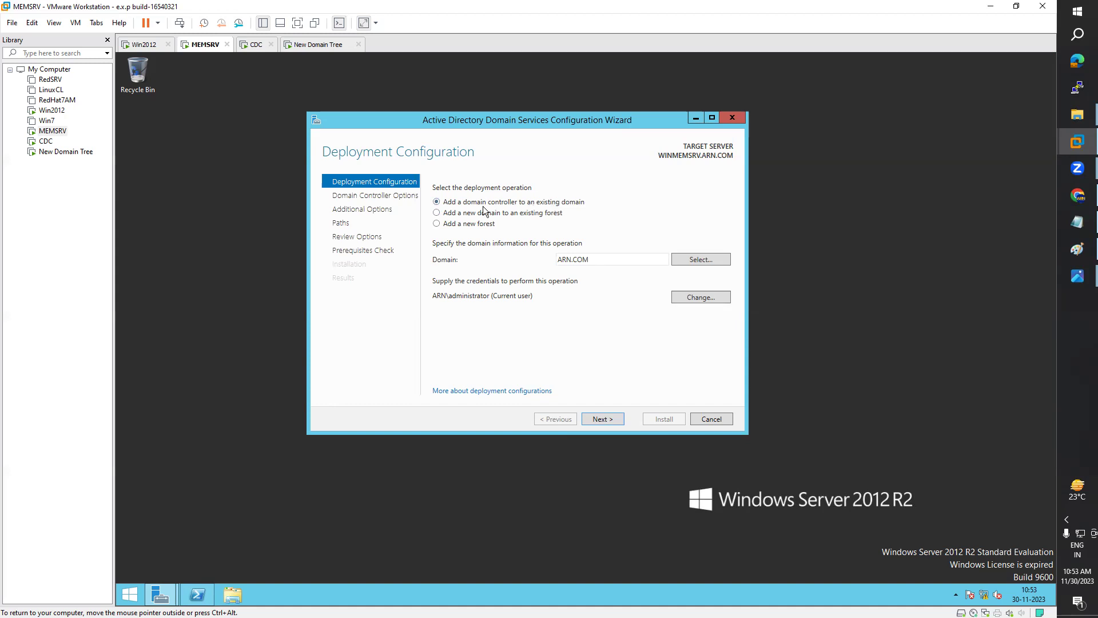
double_click(566, 263)
Step: Compare with Win2012's domain details, then continue the ARN.COM domain setup to Domain Controller Options
click(152, 48)
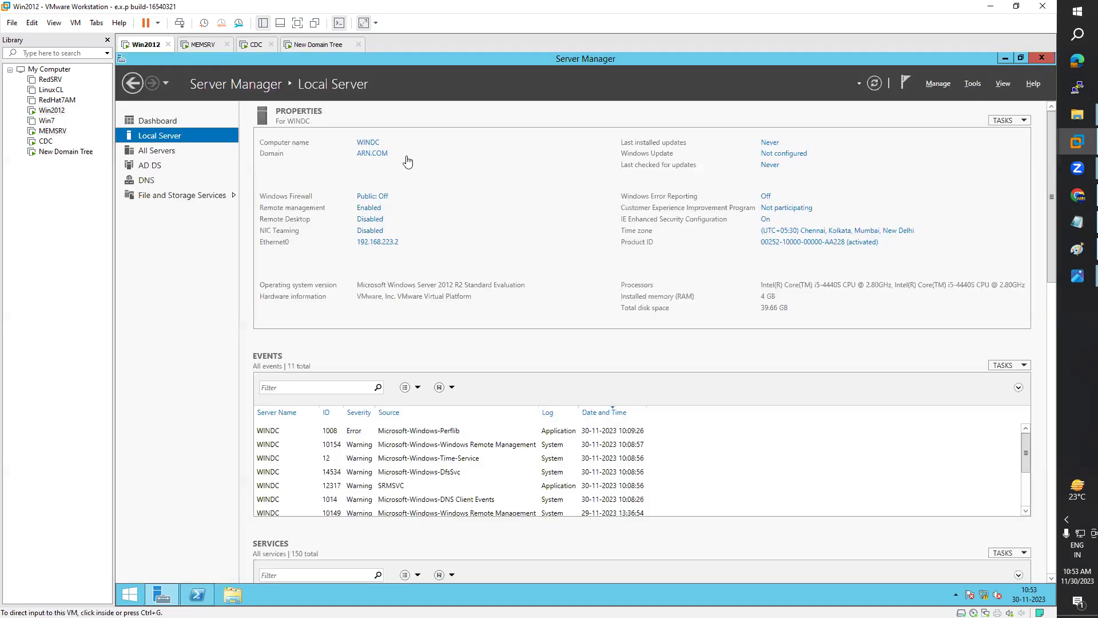
click(196, 46)
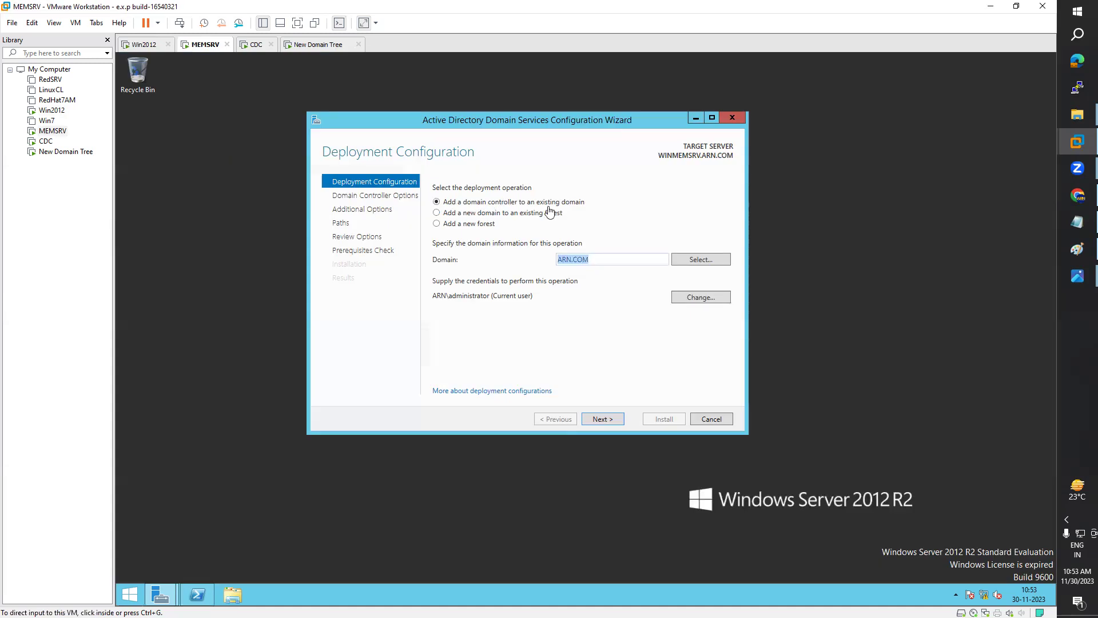
click(142, 45)
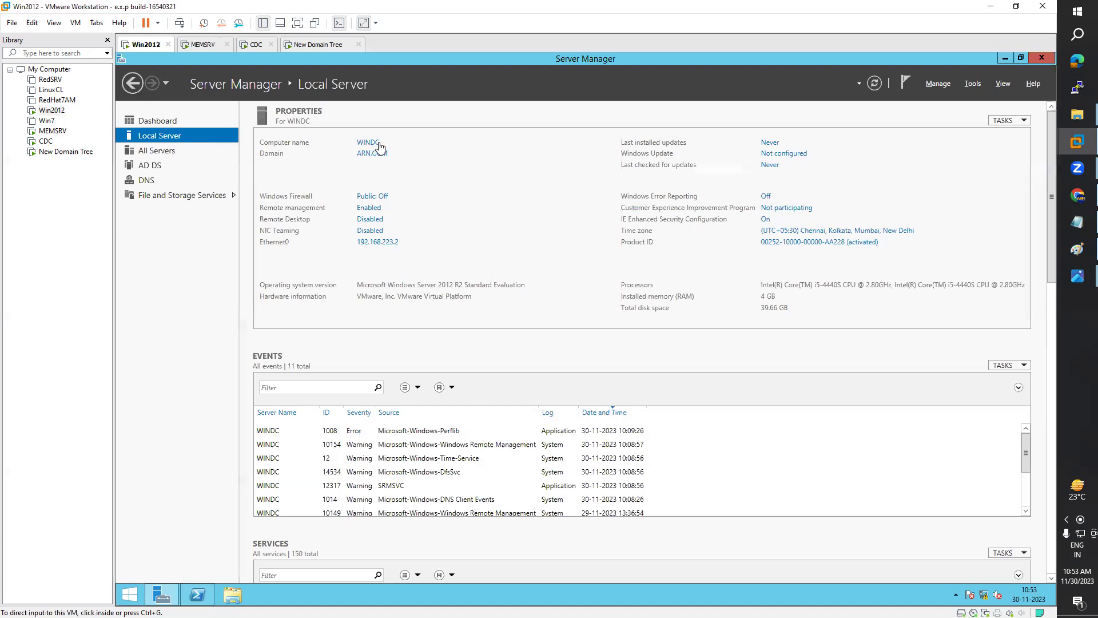
click(202, 50)
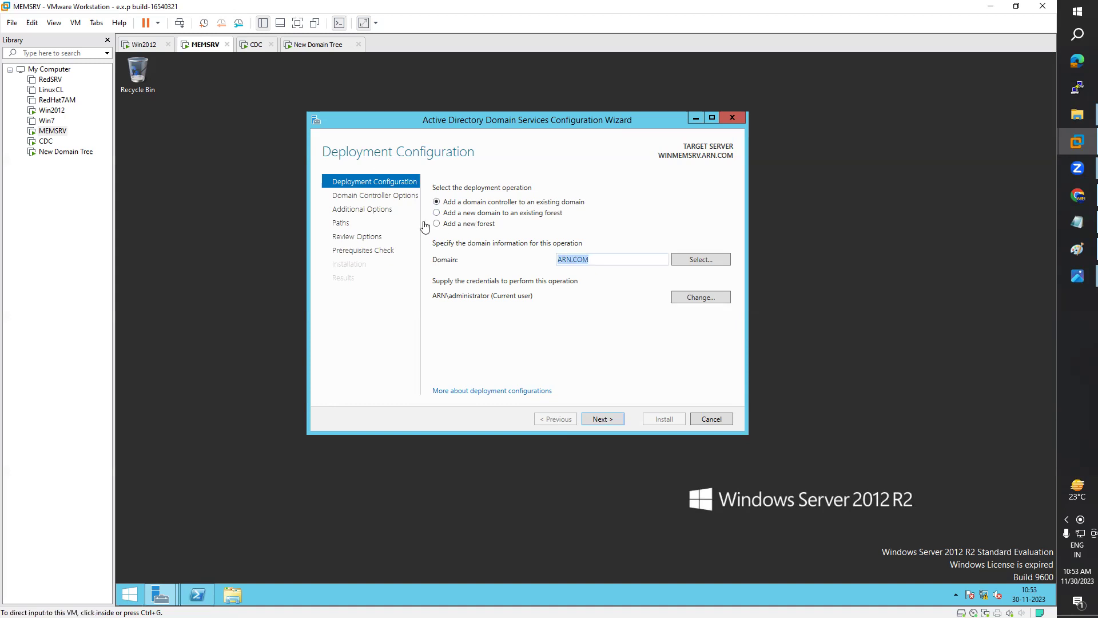
click(152, 46)
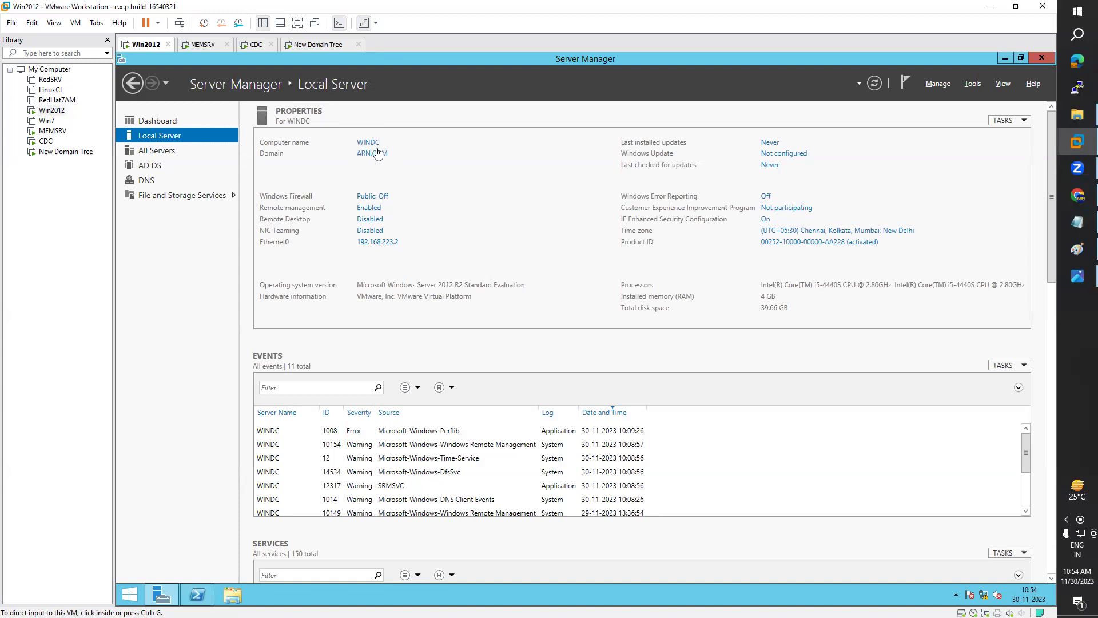
click(203, 45)
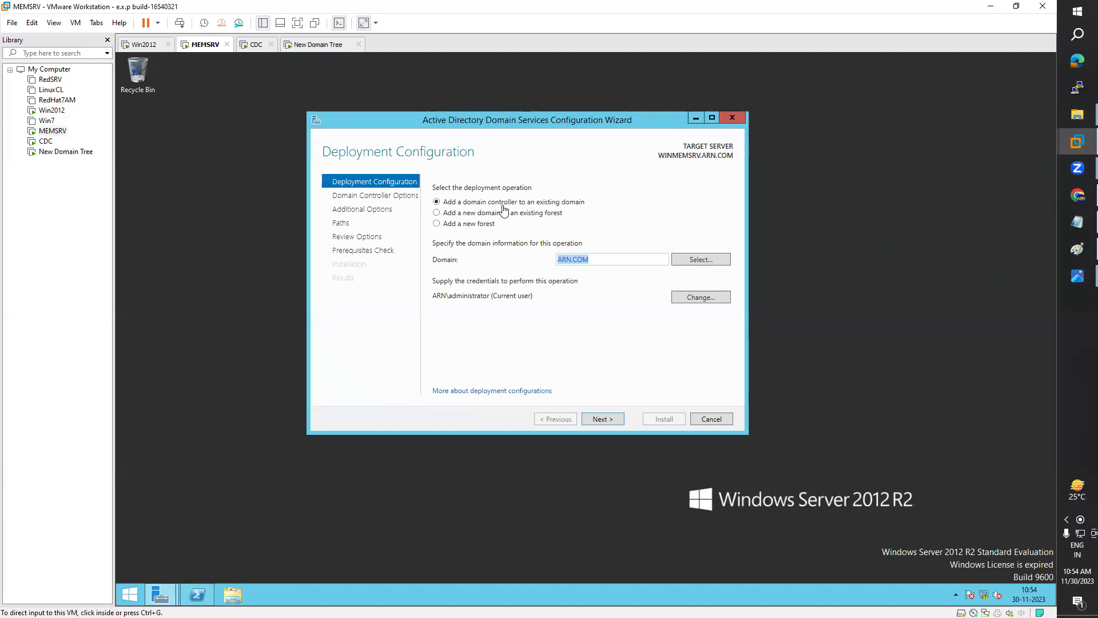
click(453, 207)
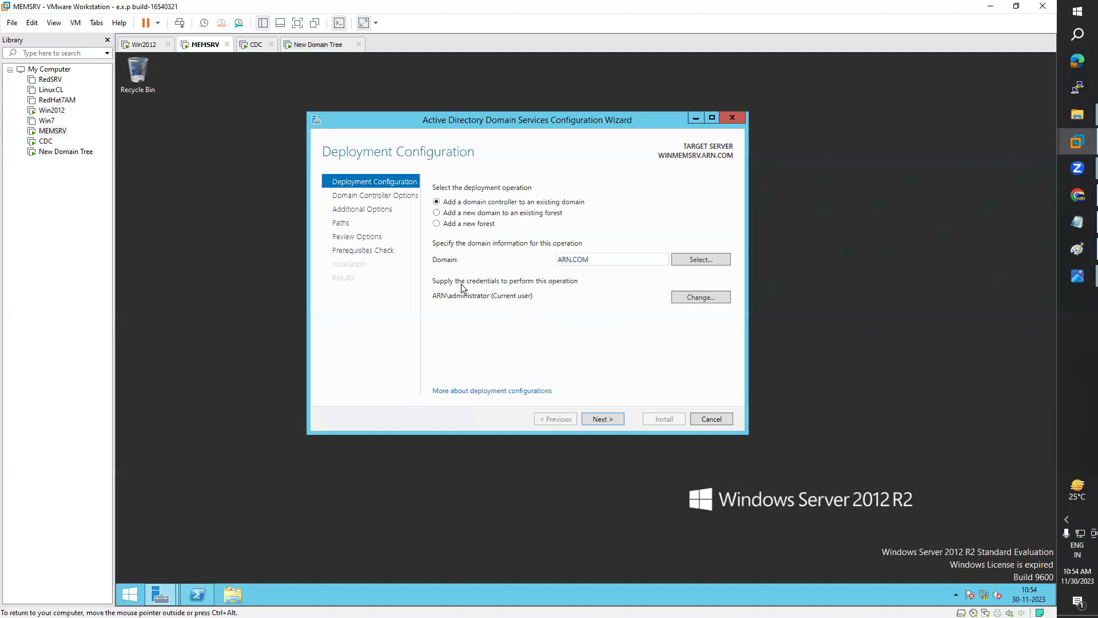
click(609, 417)
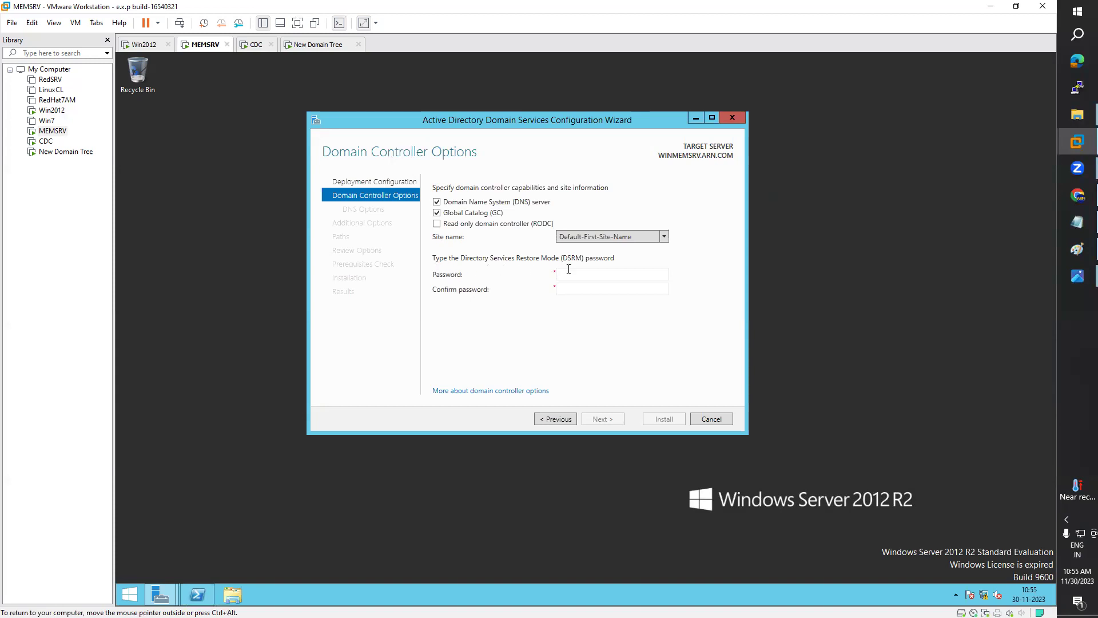
Step: Enter and confirm the DSRM password, then continue past the DNS delegation options page
click(620, 270)
text(••••••••••••••••••)
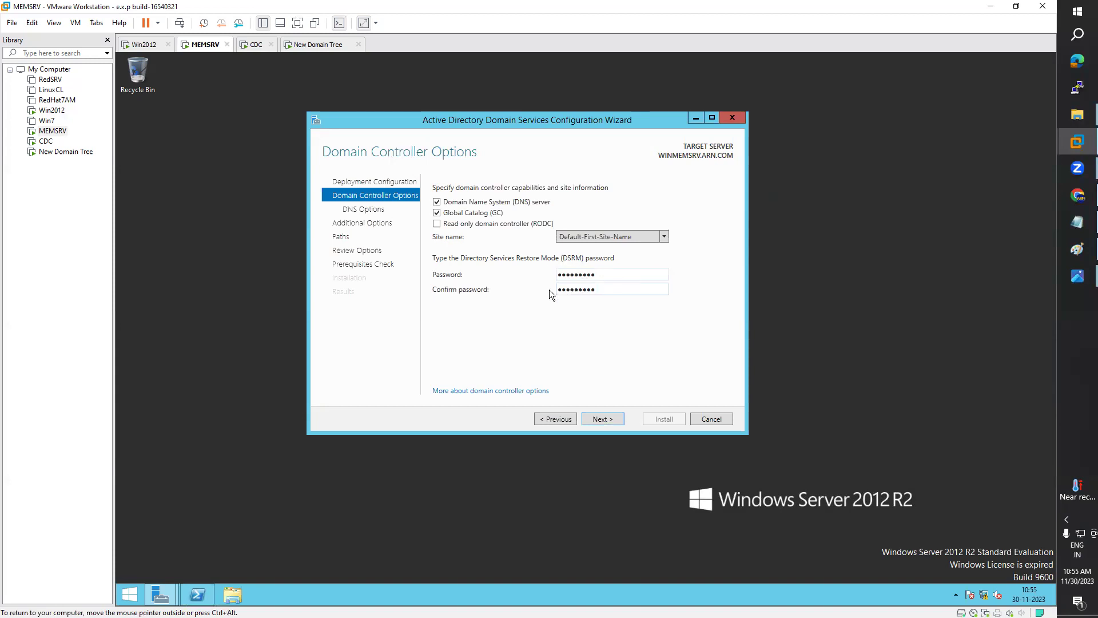
click(604, 415)
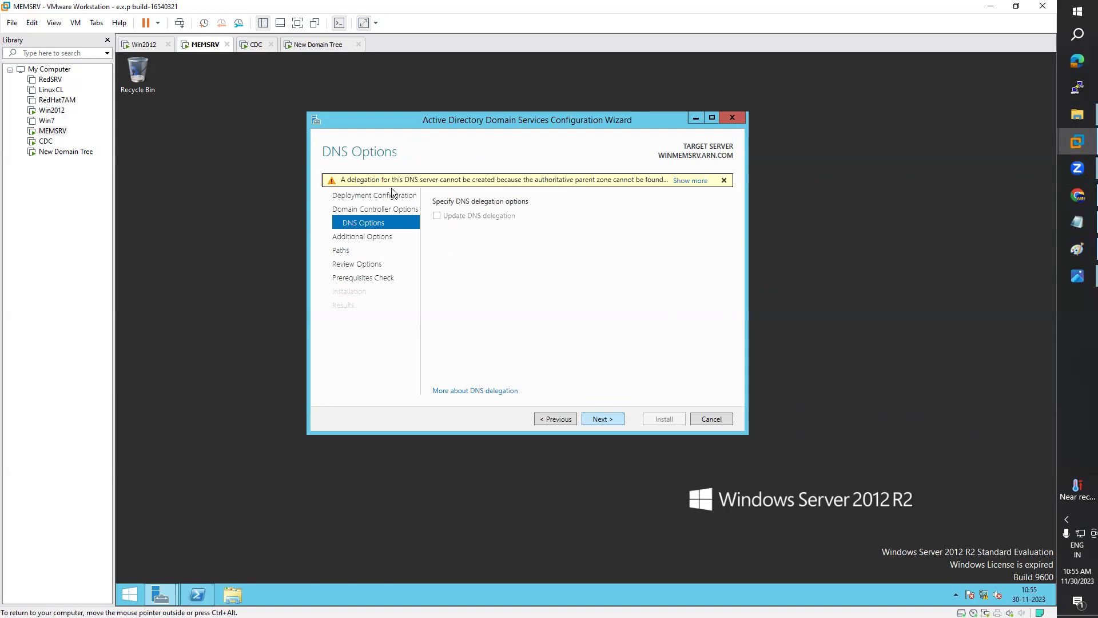
click(600, 419)
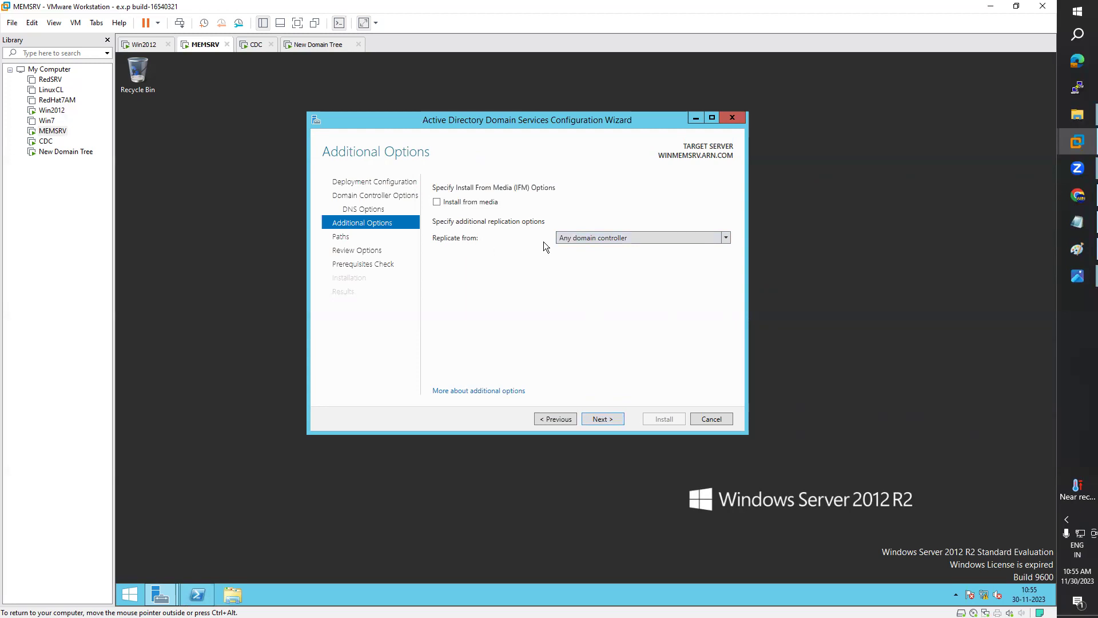
Step: Choose WINDC.ARN.COM as the replication source and continue to the Paths page
click(575, 238)
click(575, 238)
click(576, 238)
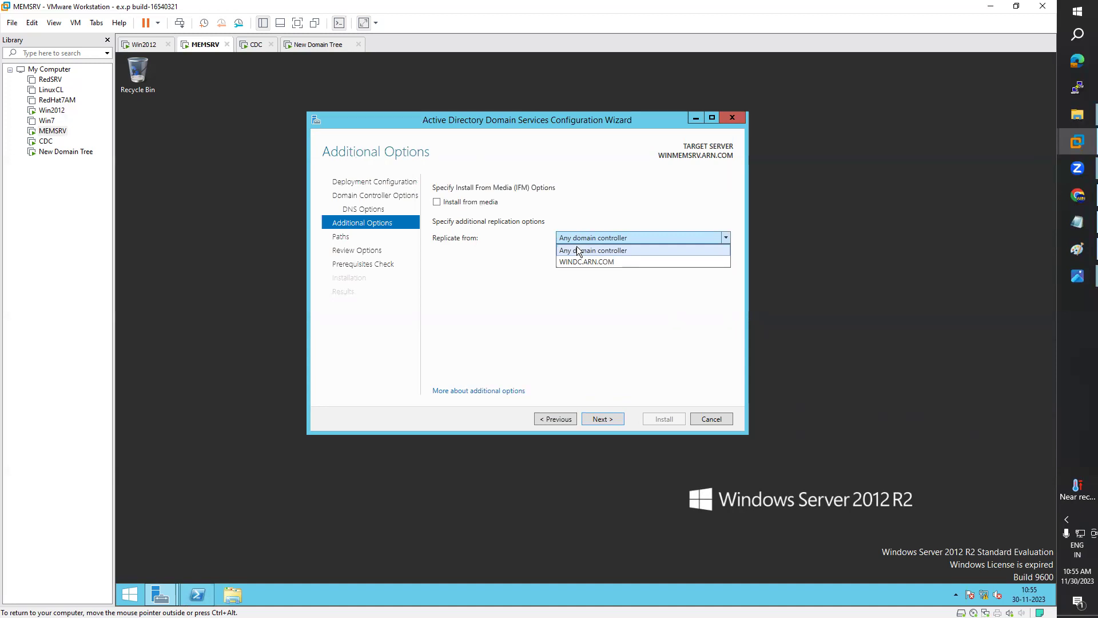
click(583, 261)
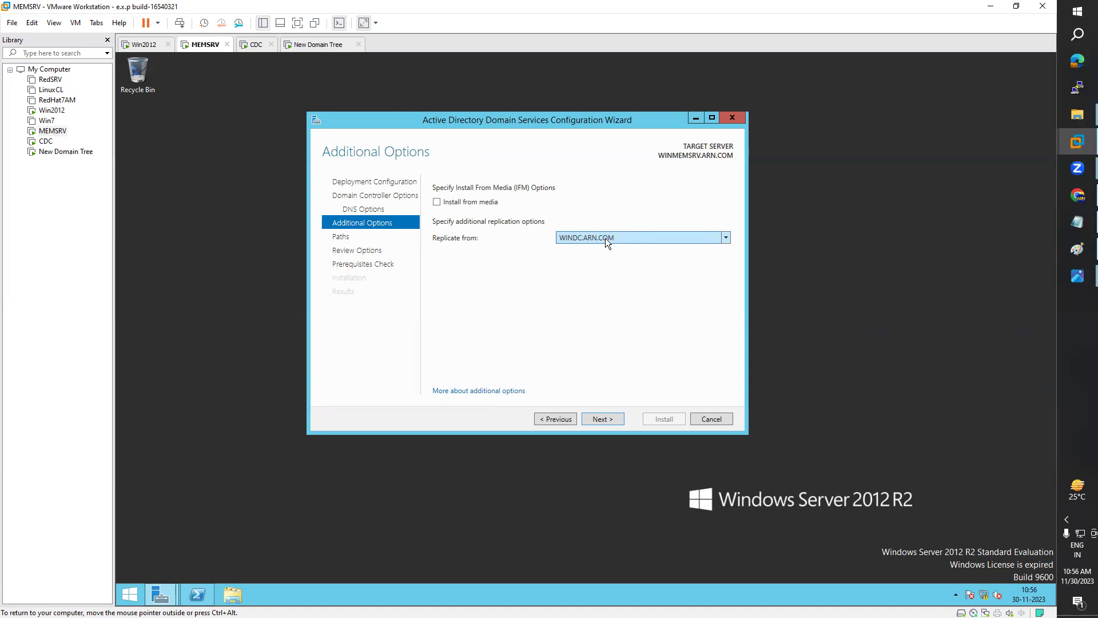
click(607, 420)
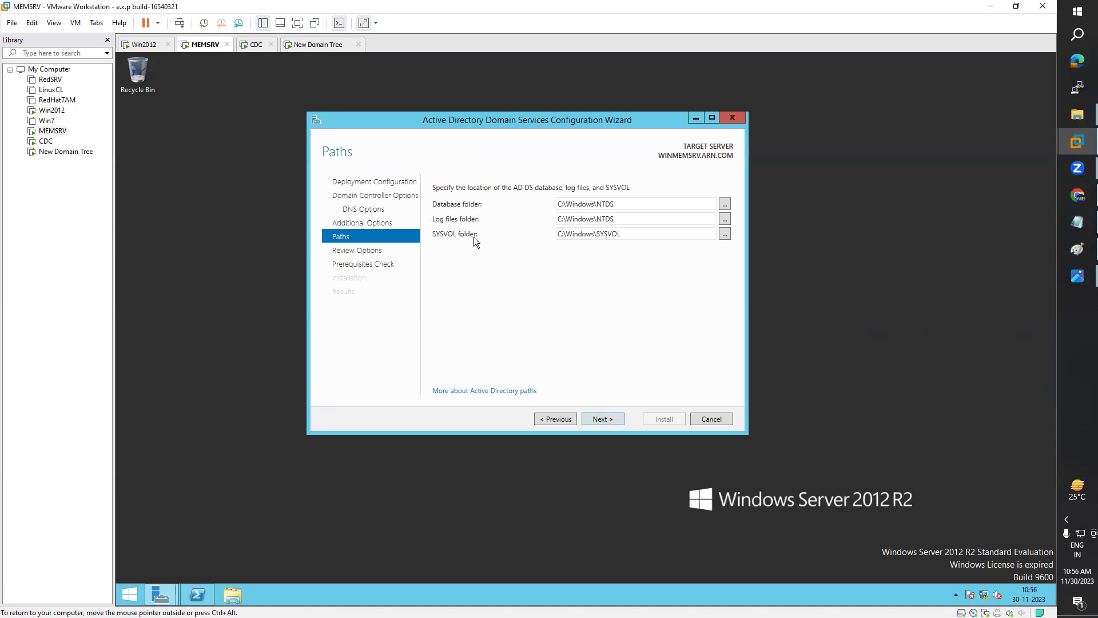
Step: Check the default paths: C:\Windows\NTDS for database and logs, C:\Windows\SYSVOL for SYSVOL
click(624, 204)
click(627, 220)
click(635, 234)
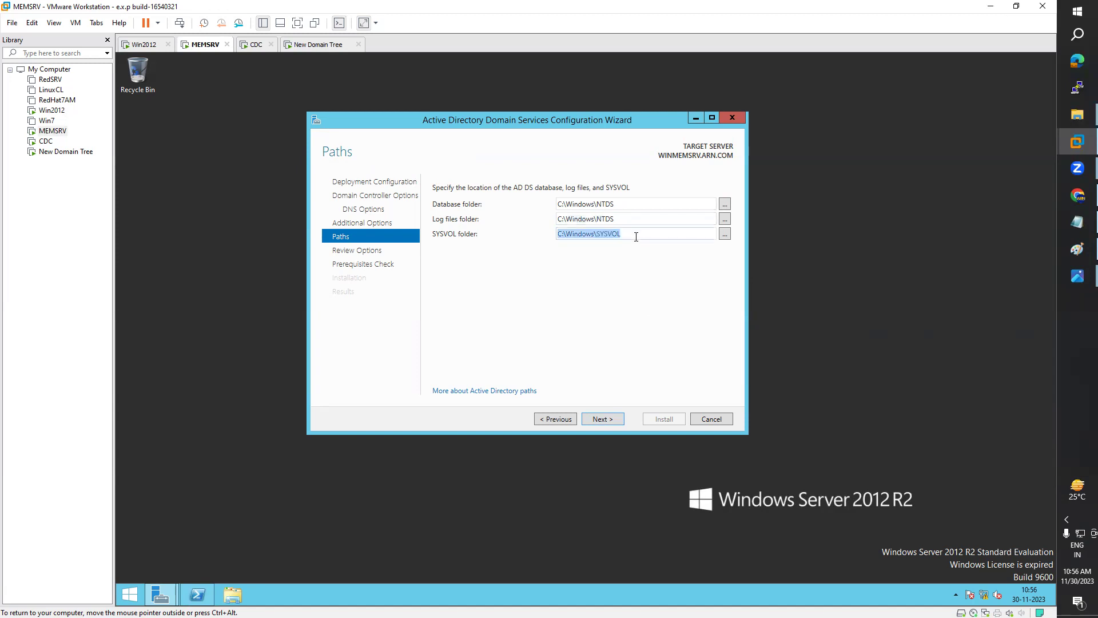
click(635, 234)
double_click(635, 234)
click(608, 219)
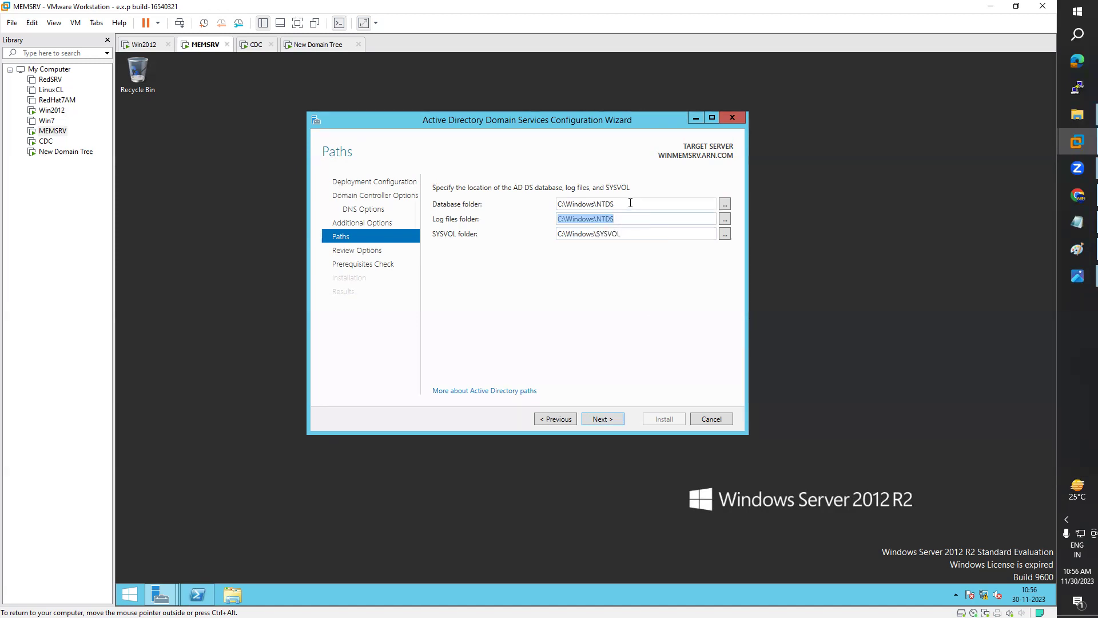
click(628, 205)
click(628, 215)
click(626, 205)
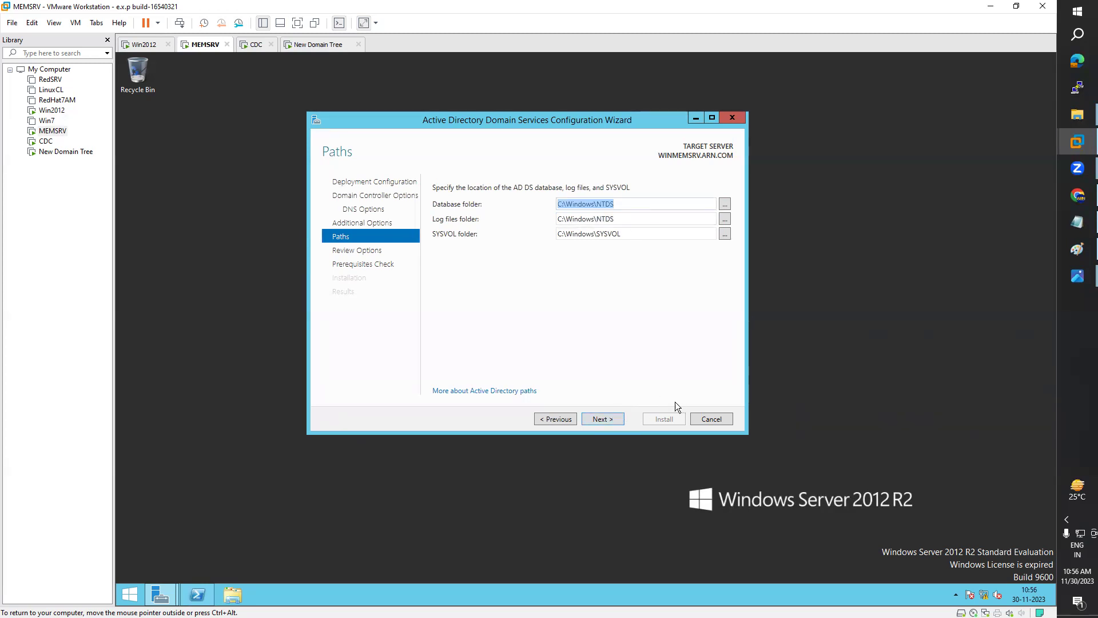
Step: Open Review Options and read through the summary of the selected domain controller settings
click(614, 419)
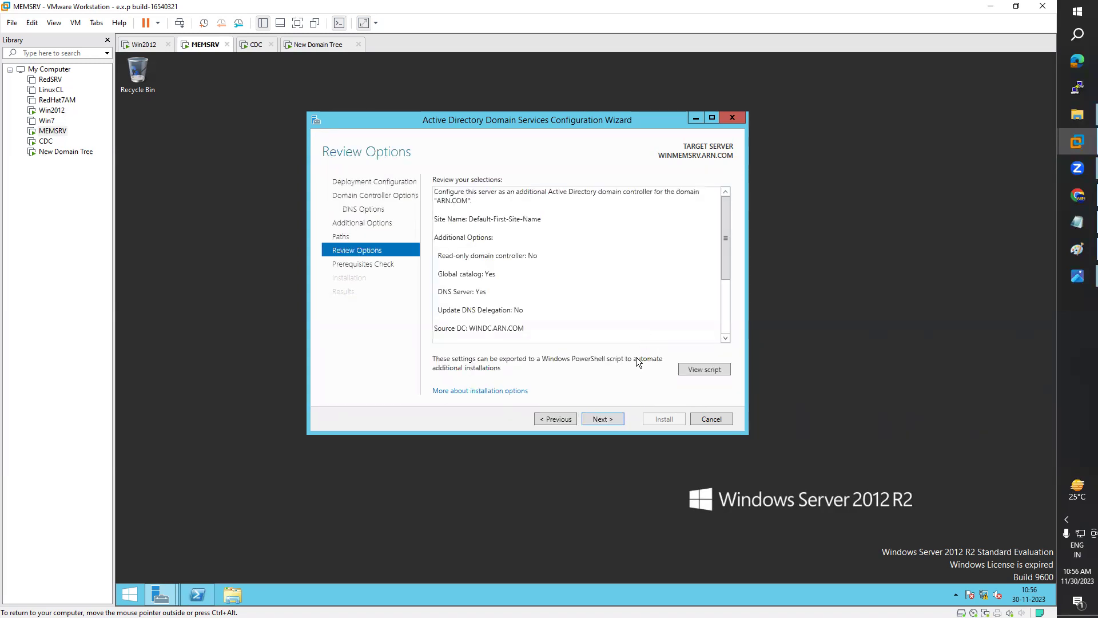
click(558, 419)
click(604, 418)
click(629, 298)
scroll(629, 299, down, 4)
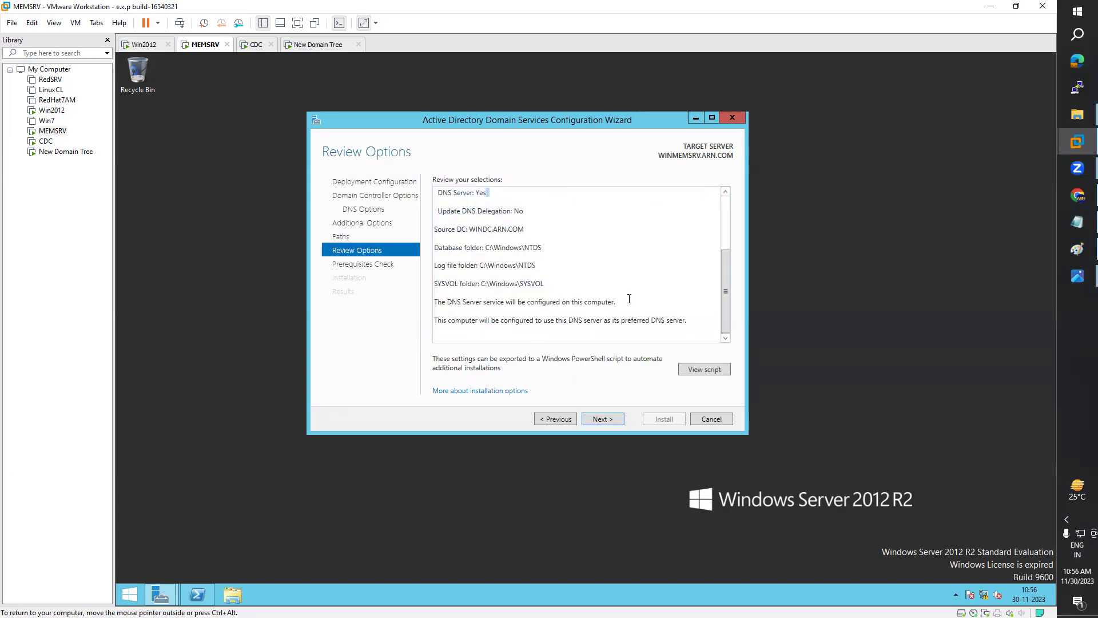
scroll(630, 298, up, 4)
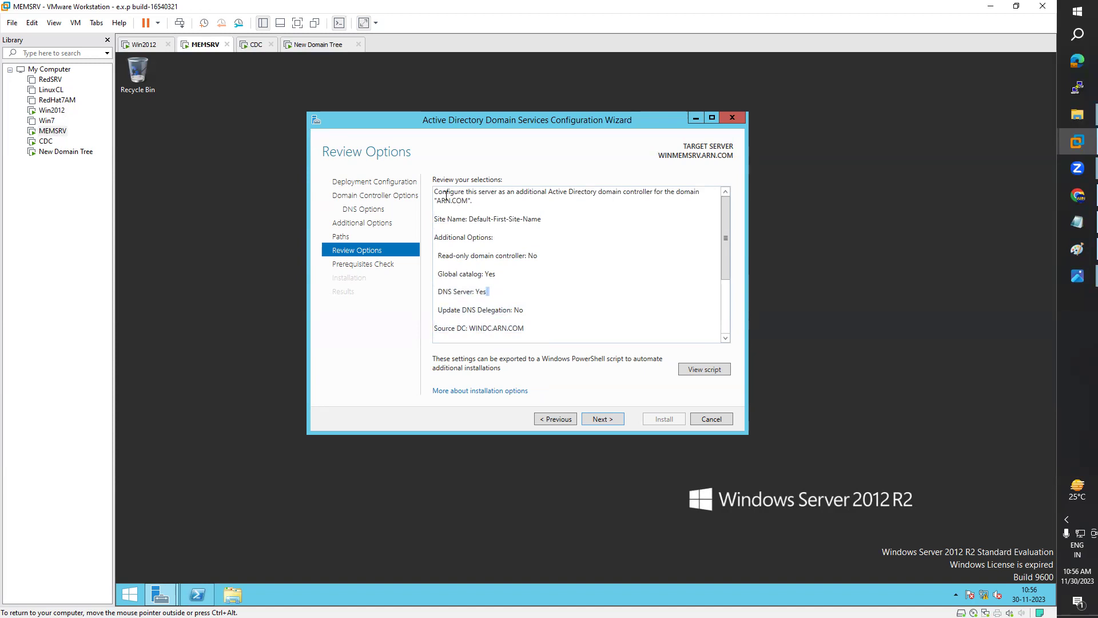
drag(436, 193, 558, 326)
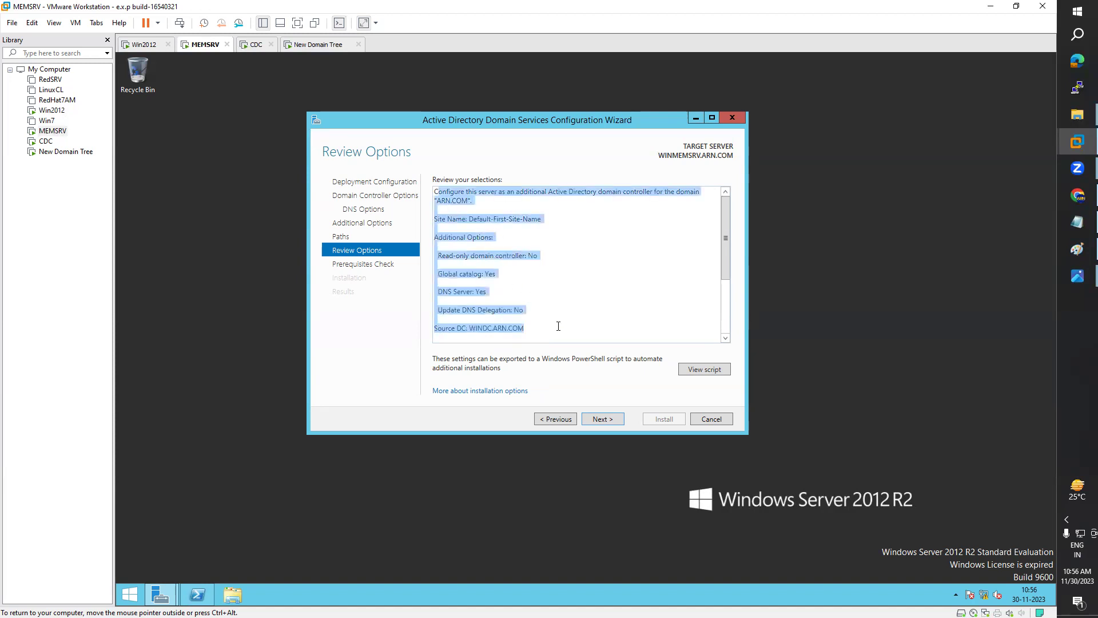
scroll(559, 326, down, 3)
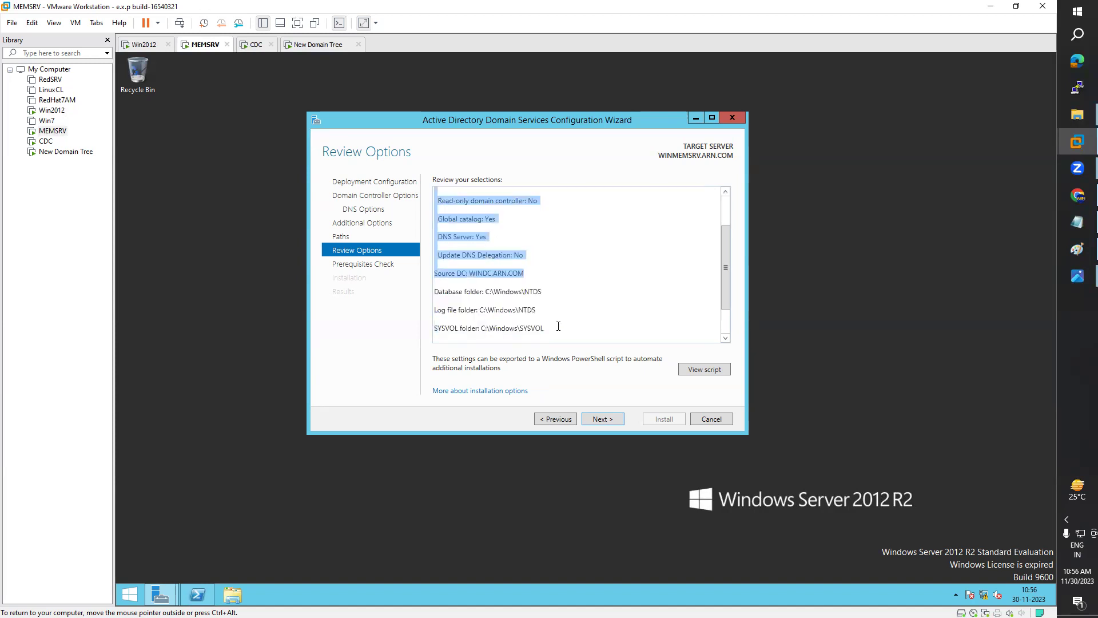
Step: Step back to the replication options, return to the review, and run the prerequisites check
click(558, 420)
click(558, 420)
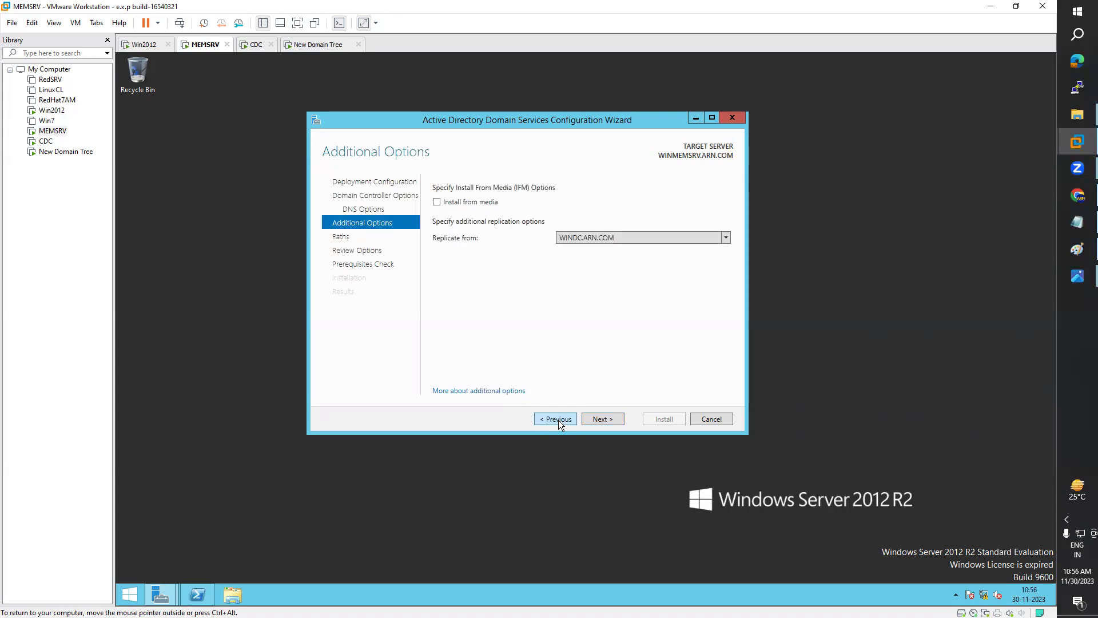
click(602, 421)
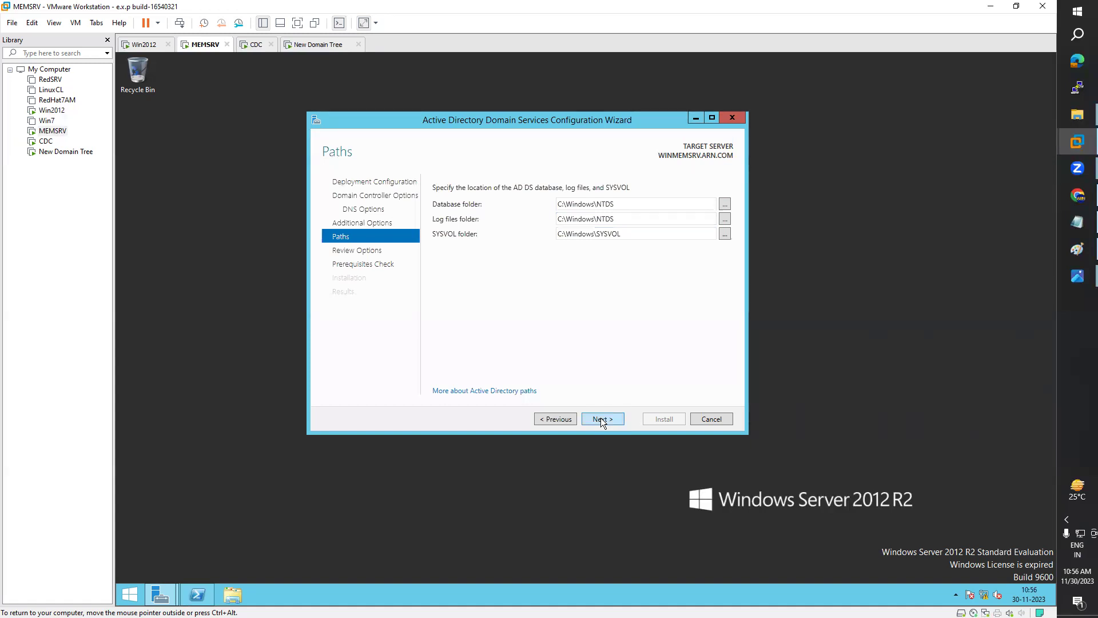
click(601, 419)
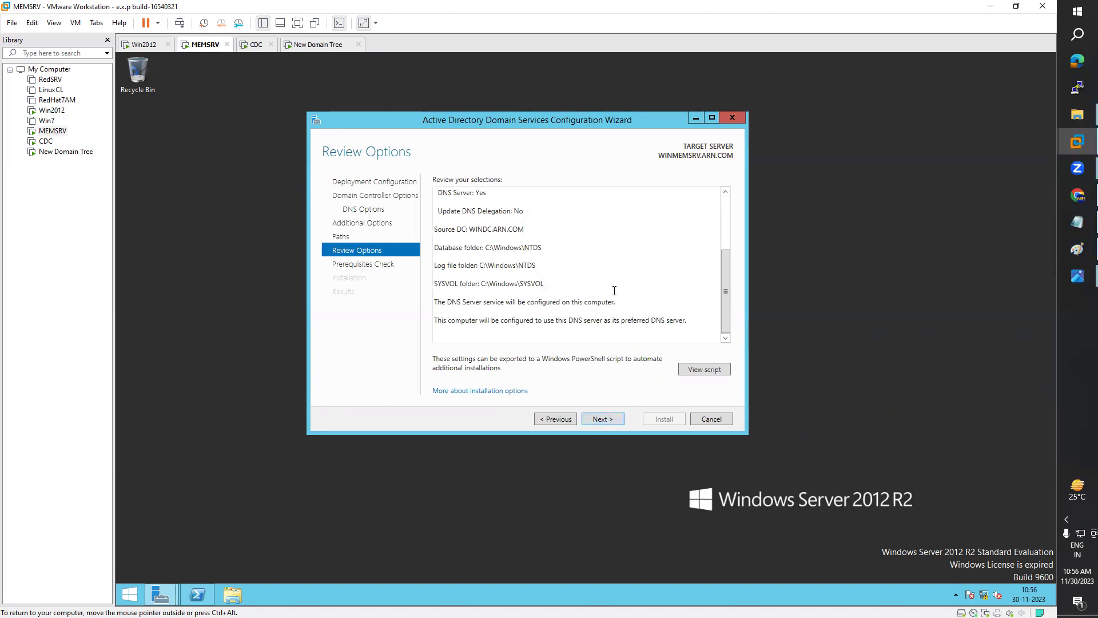
key(ctrl+a)
click(564, 250)
click(609, 419)
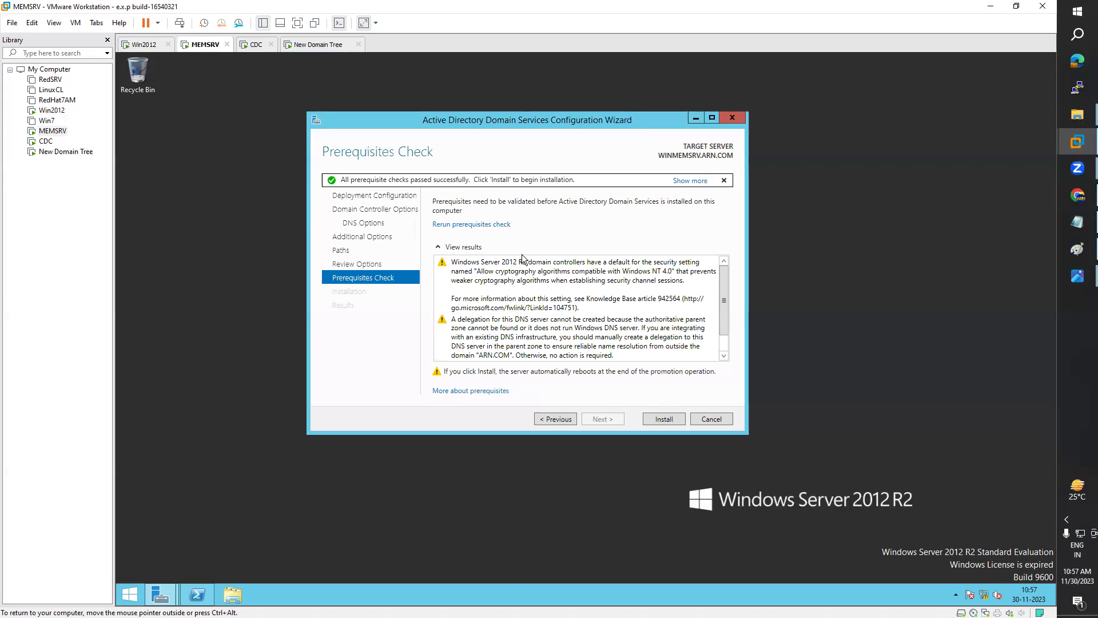
scroll(547, 286, down, 1)
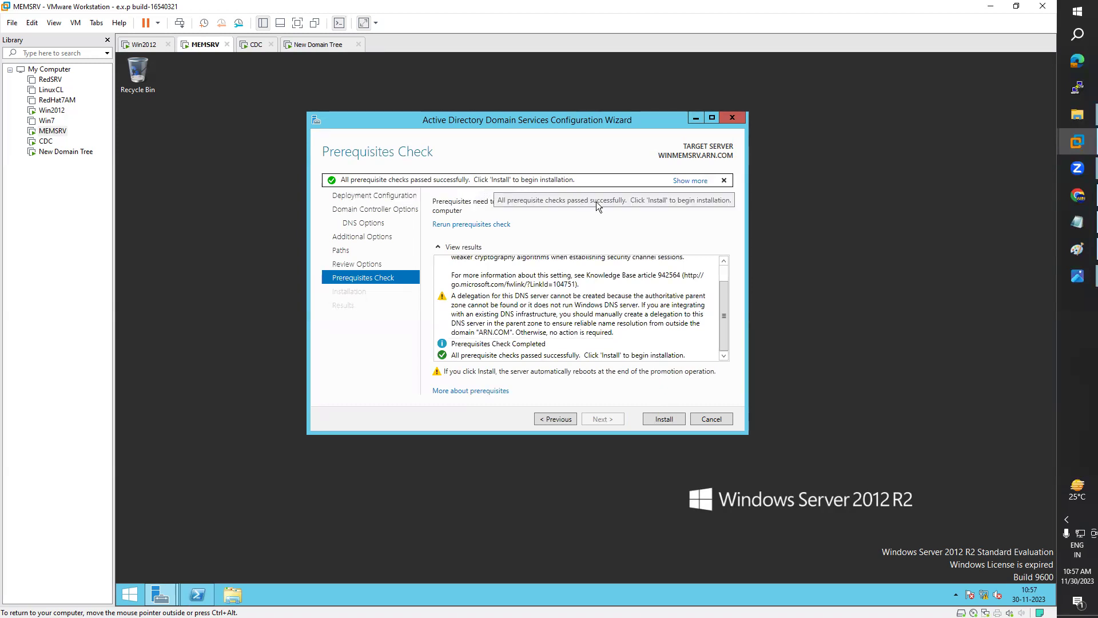
Step: Start the domain controller installation and note MEMSRV's SERVER computer role in PowerShell
click(664, 419)
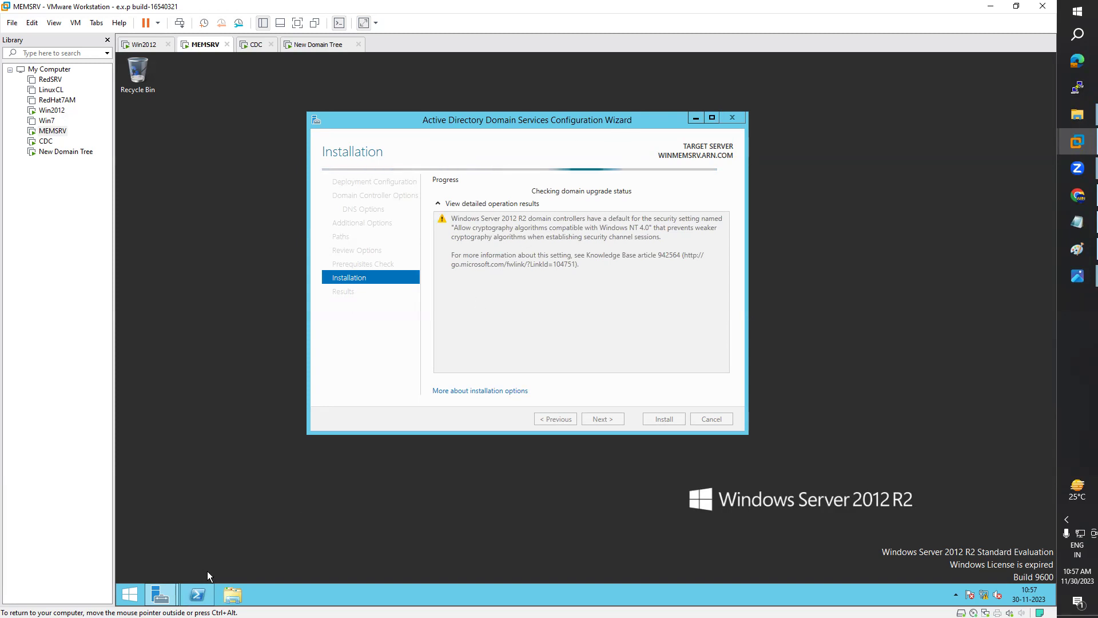
click(197, 594)
click(581, 300)
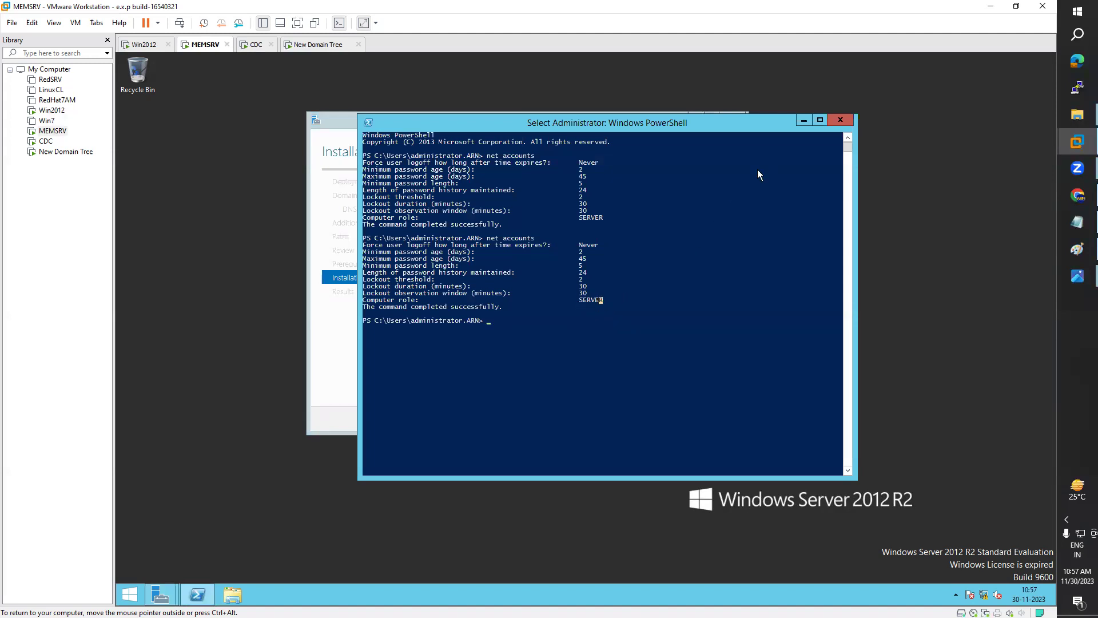
click(805, 120)
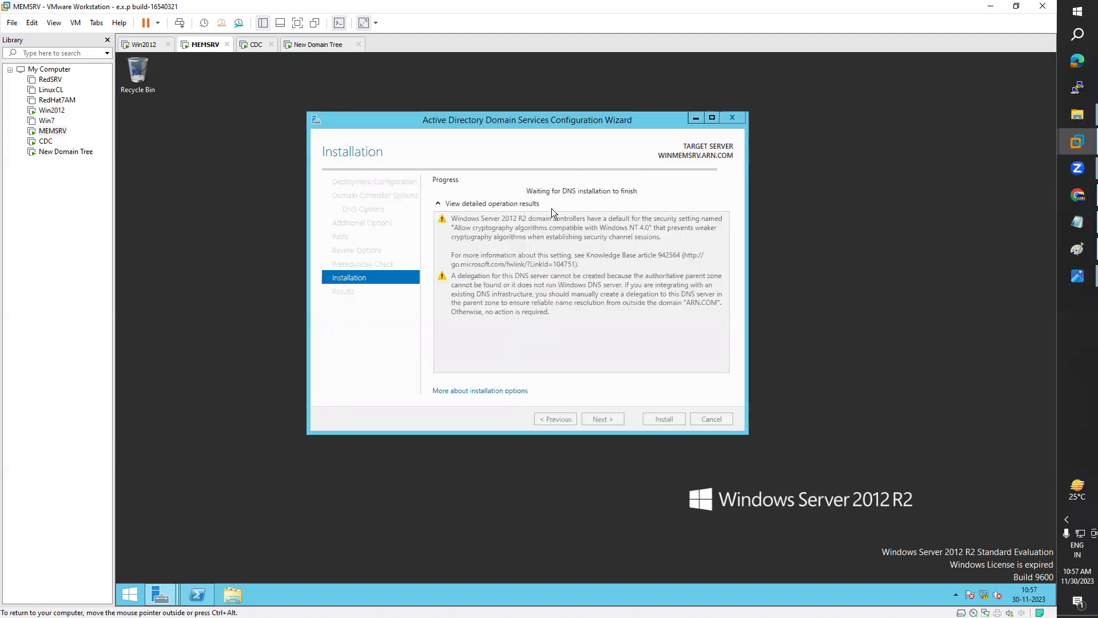
click(200, 598)
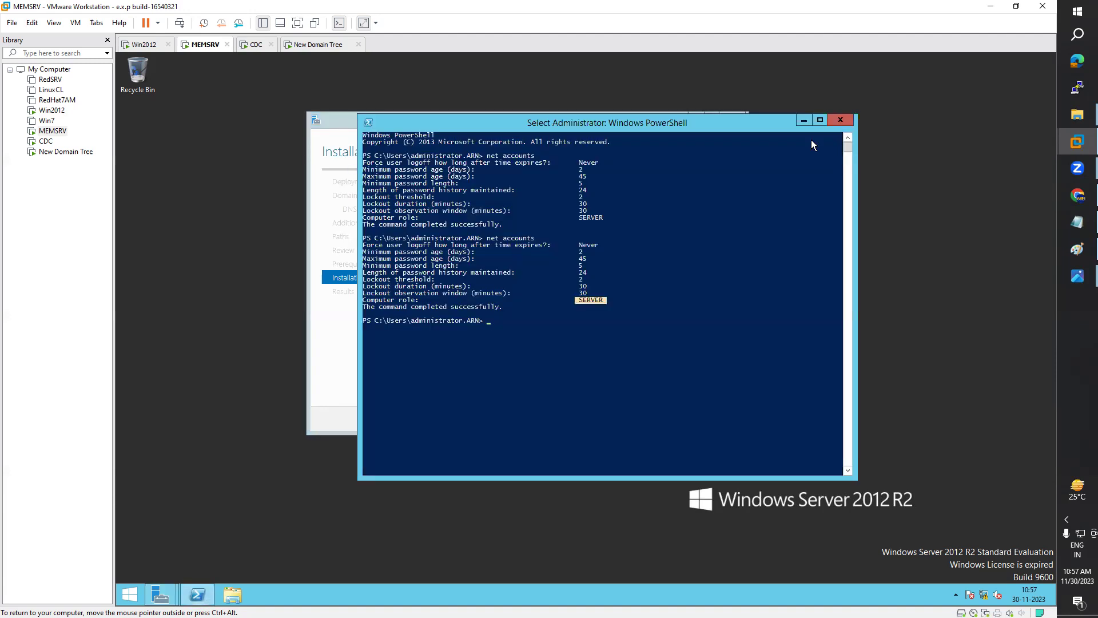
click(804, 120)
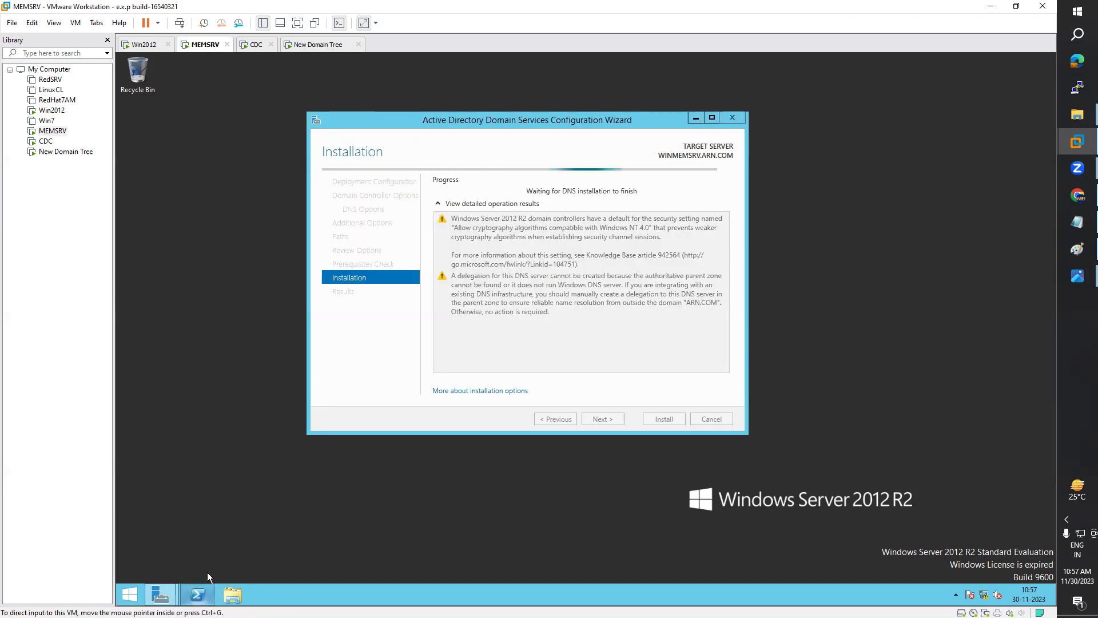
mouse_move(195, 601)
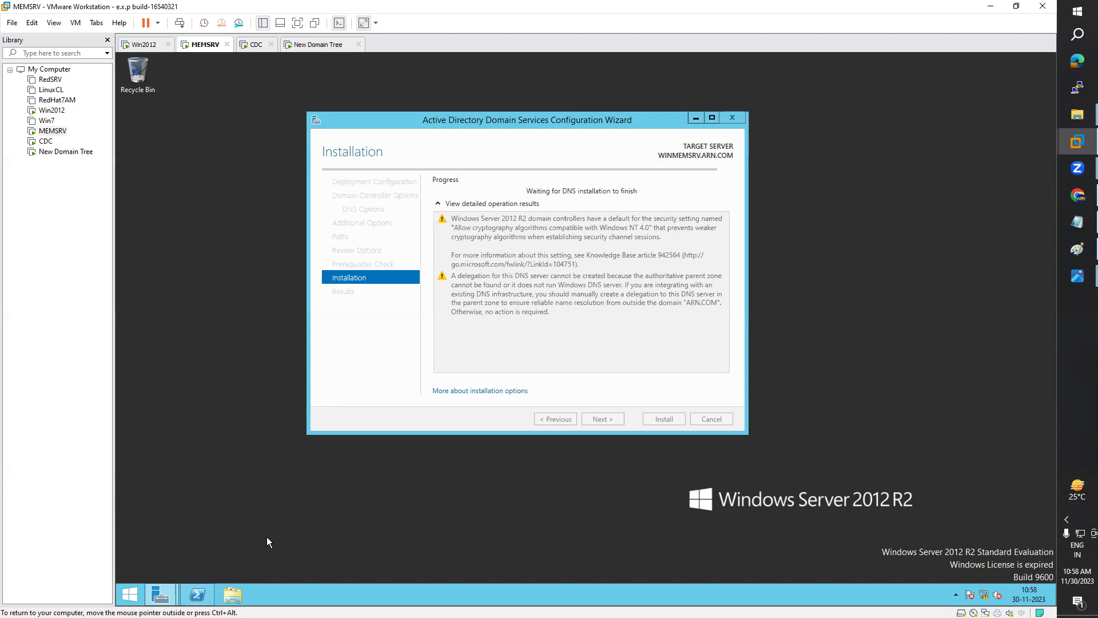
double_click(587, 301)
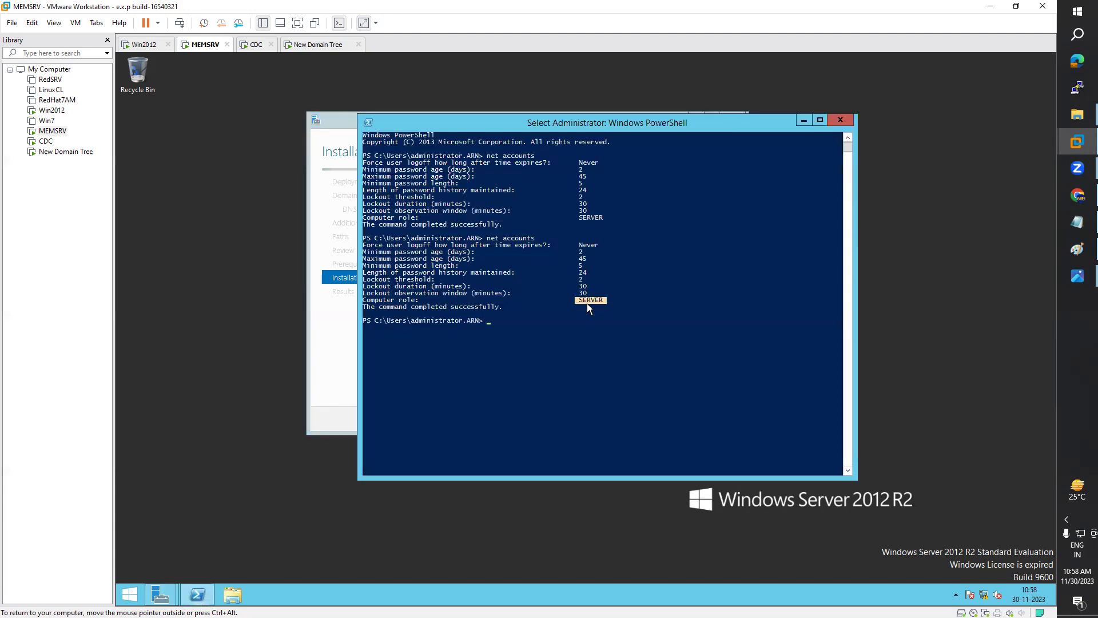
Step: Unlock the Win2012 VM with Ctrl+Alt+Del and the administrator password
click(139, 45)
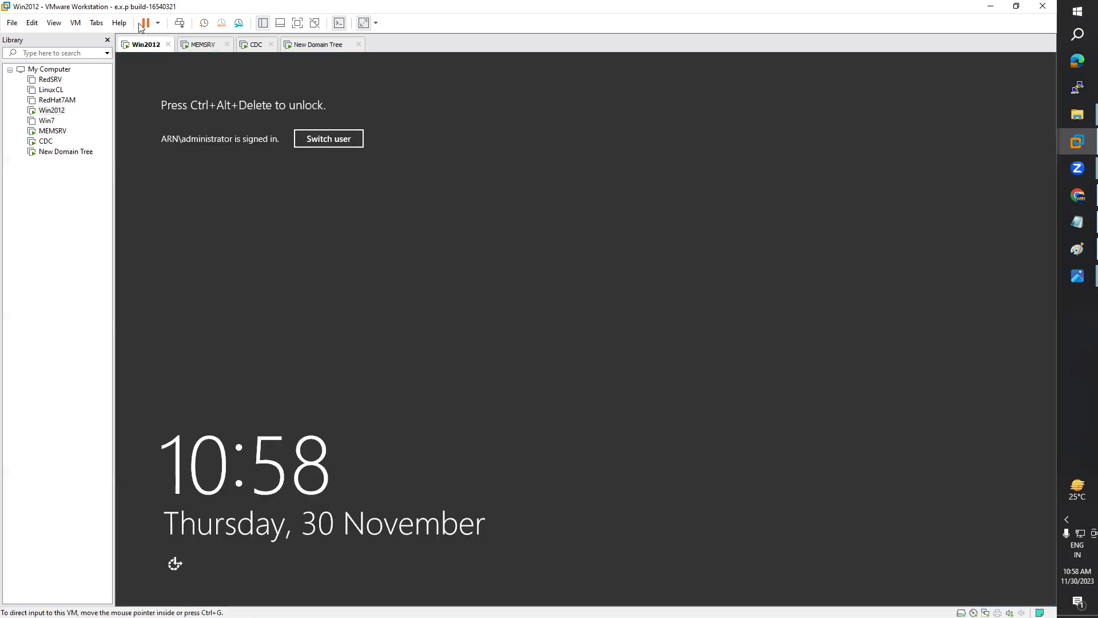
click(75, 23)
click(125, 80)
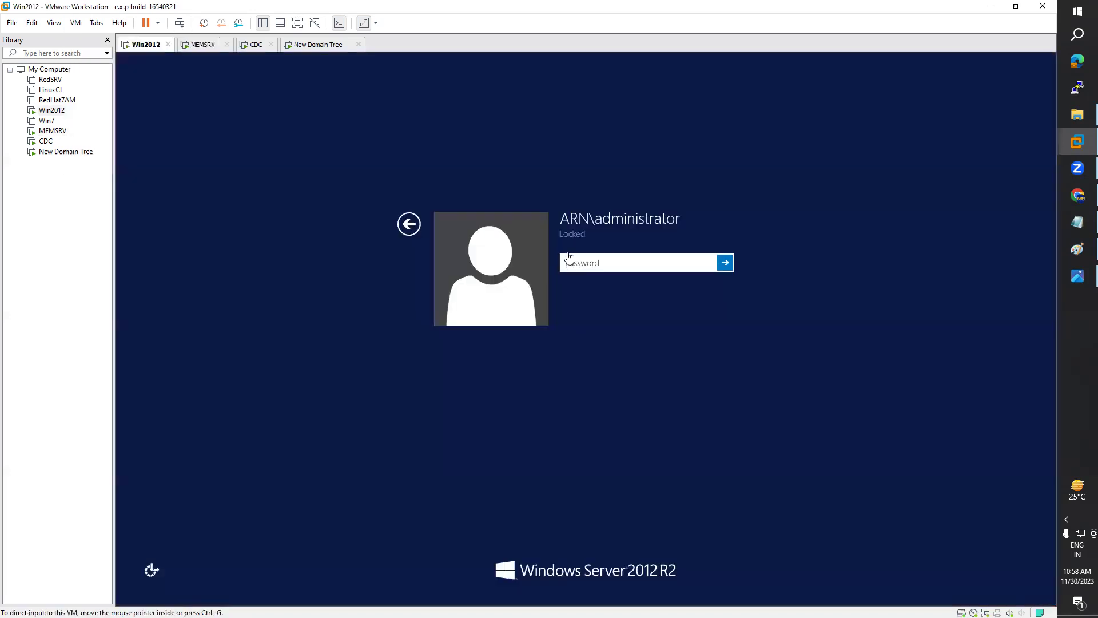
click(579, 258)
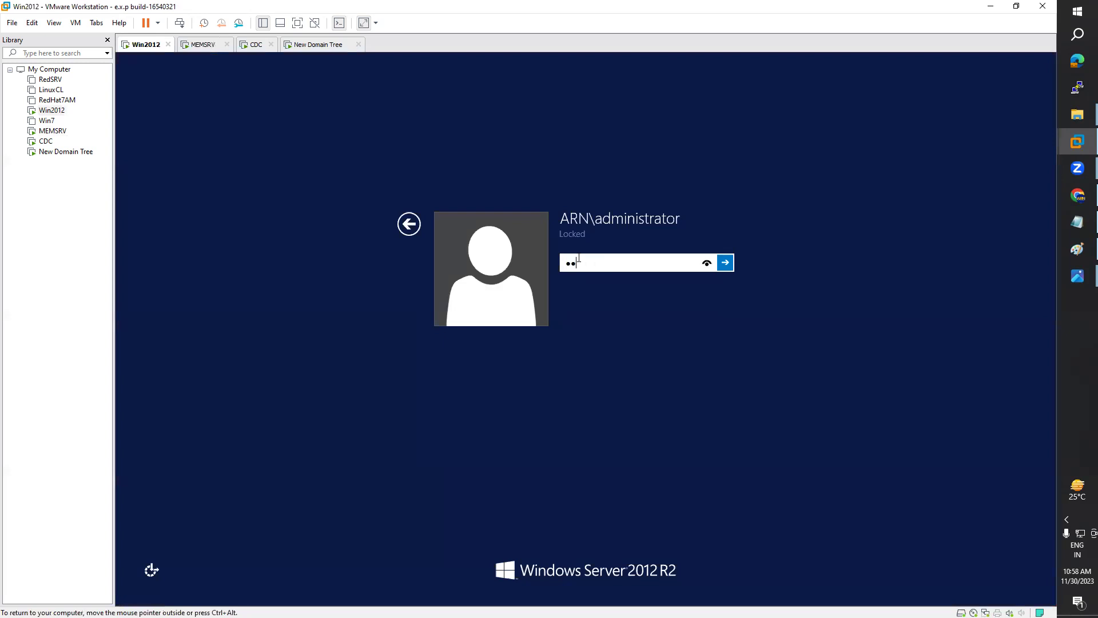
key(Return)
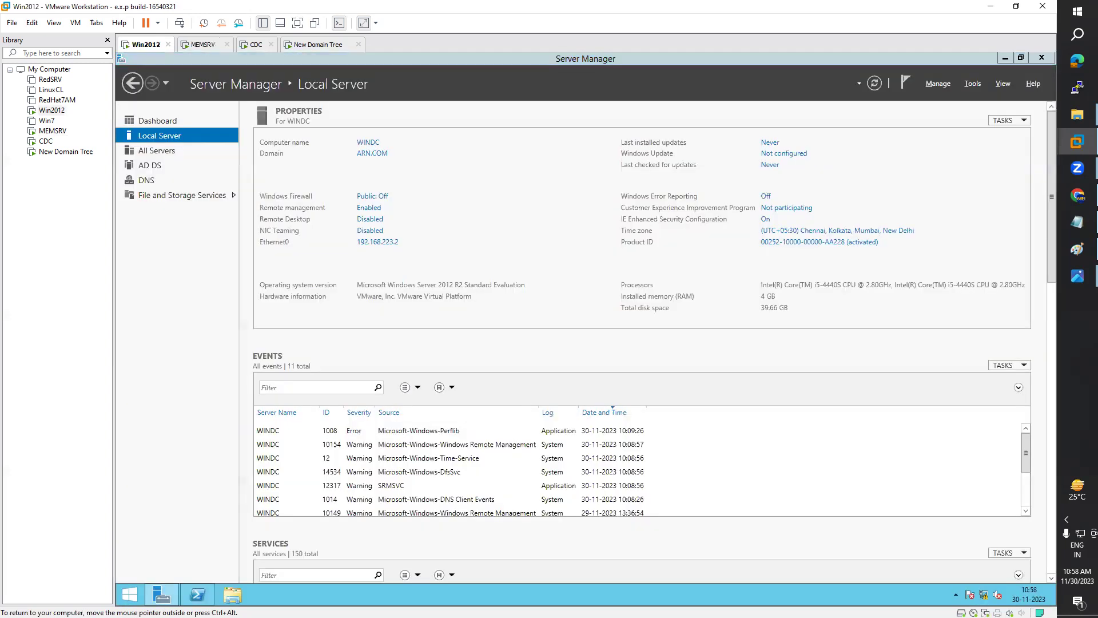
Step: Compare Win2012's PRIMARY computer role with MEMSRV's SERVER role in the net accounts output
click(199, 595)
click(351, 170)
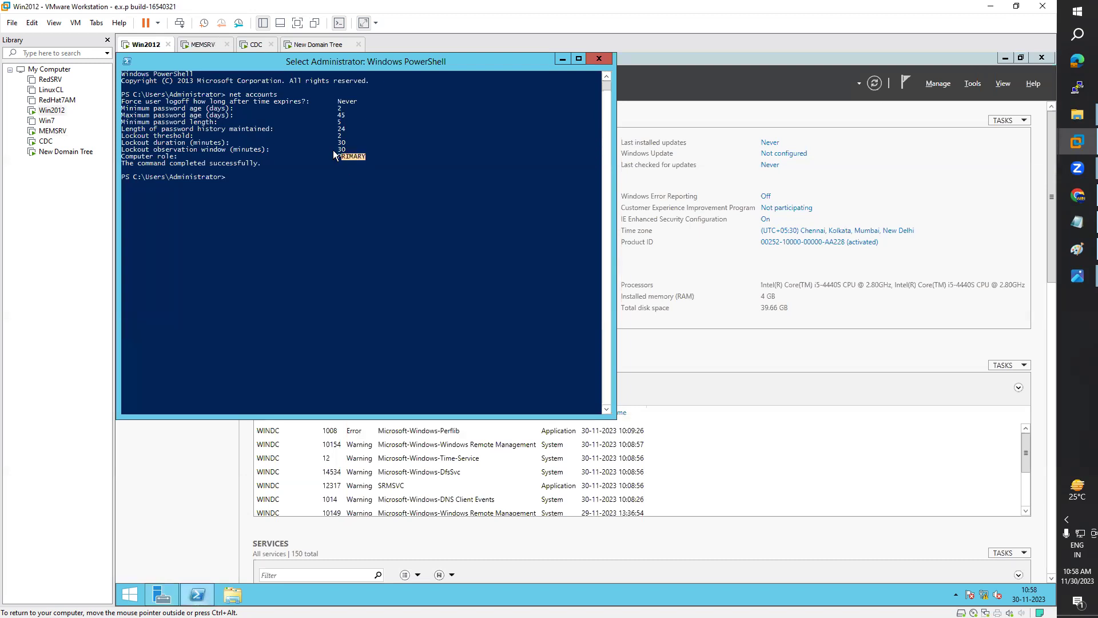
click(196, 48)
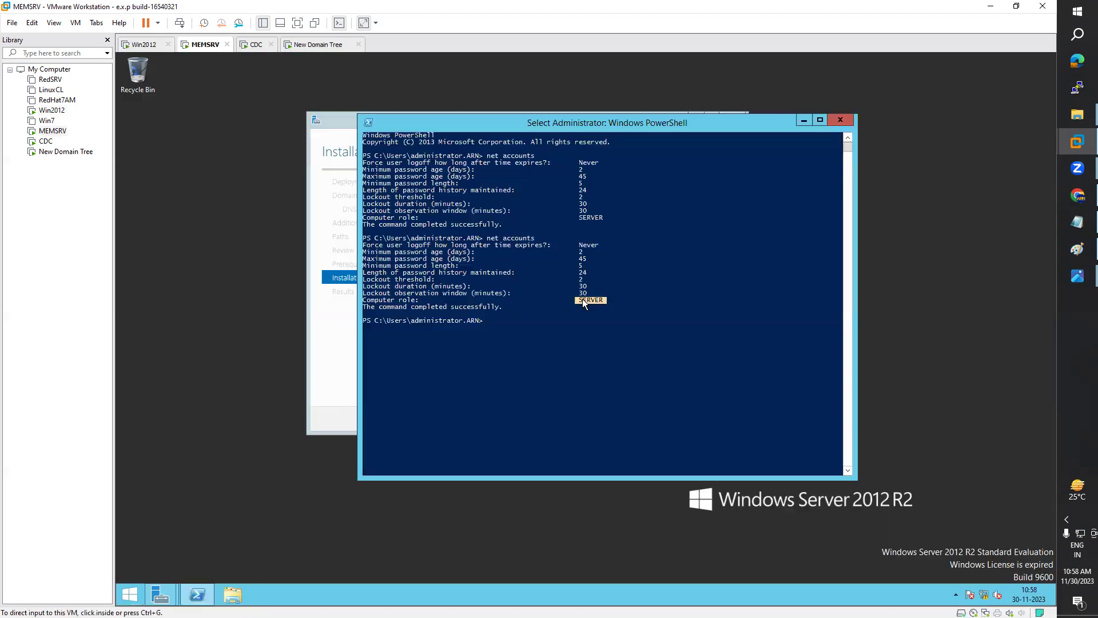
click(584, 301)
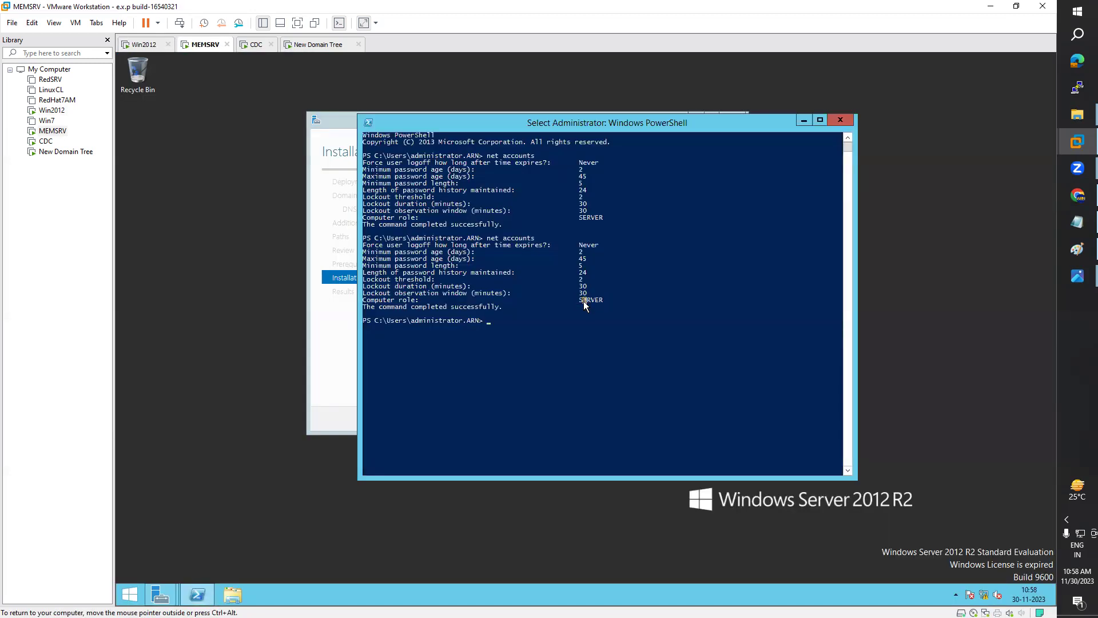
click(147, 47)
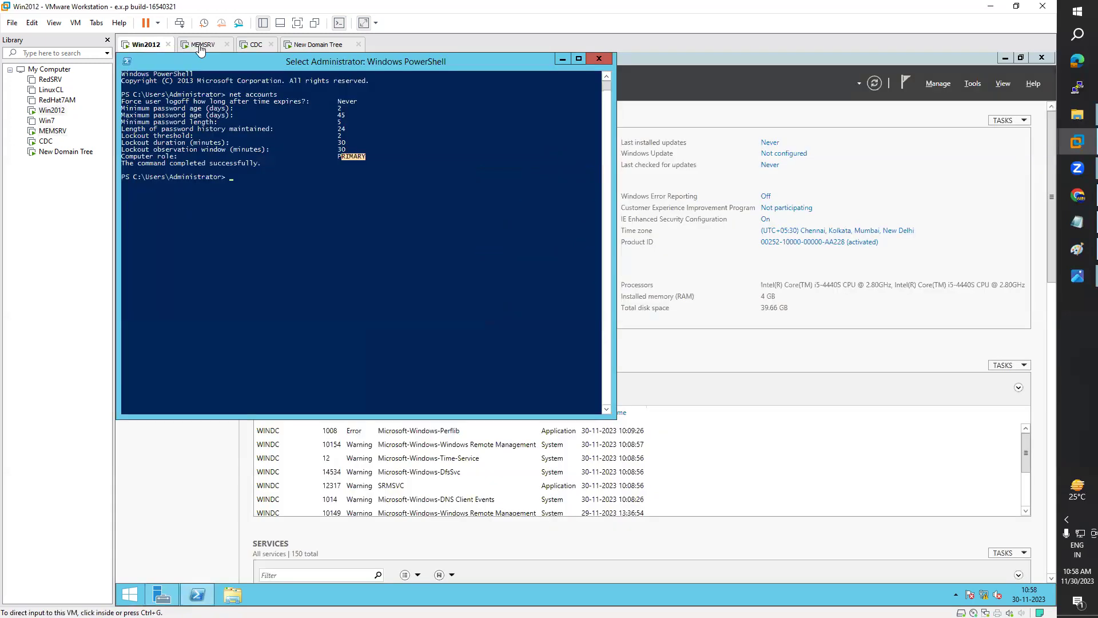
click(200, 46)
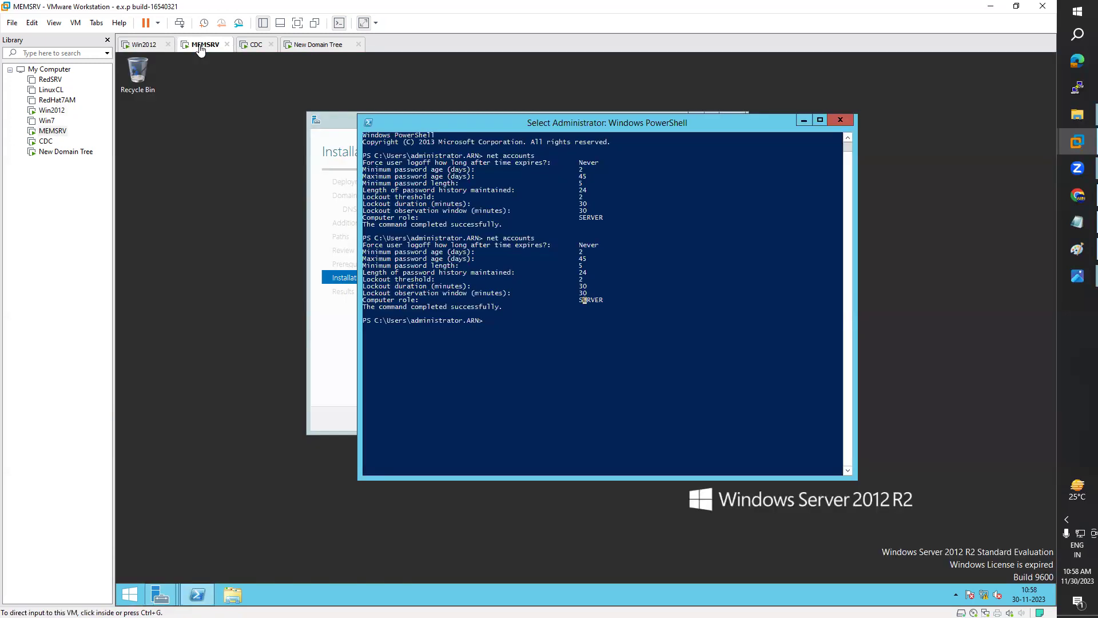
click(150, 46)
click(207, 48)
click(541, 283)
drag(585, 304, 599, 304)
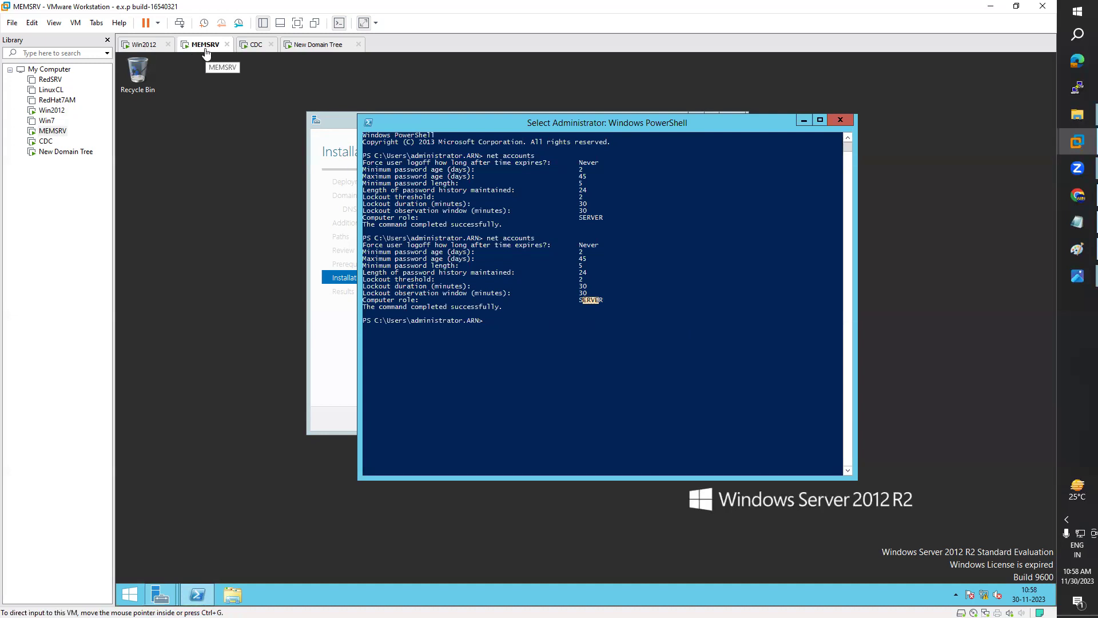
Step: Move PowerShell aside to reveal MEMSRV's completed domain controller installation results
click(804, 122)
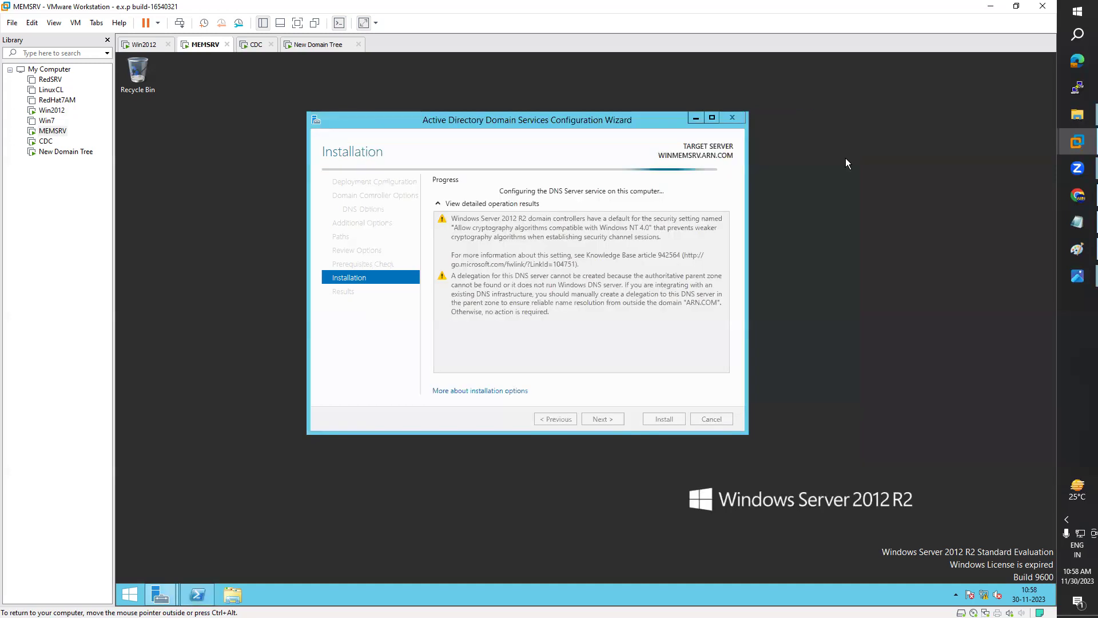
click(198, 595)
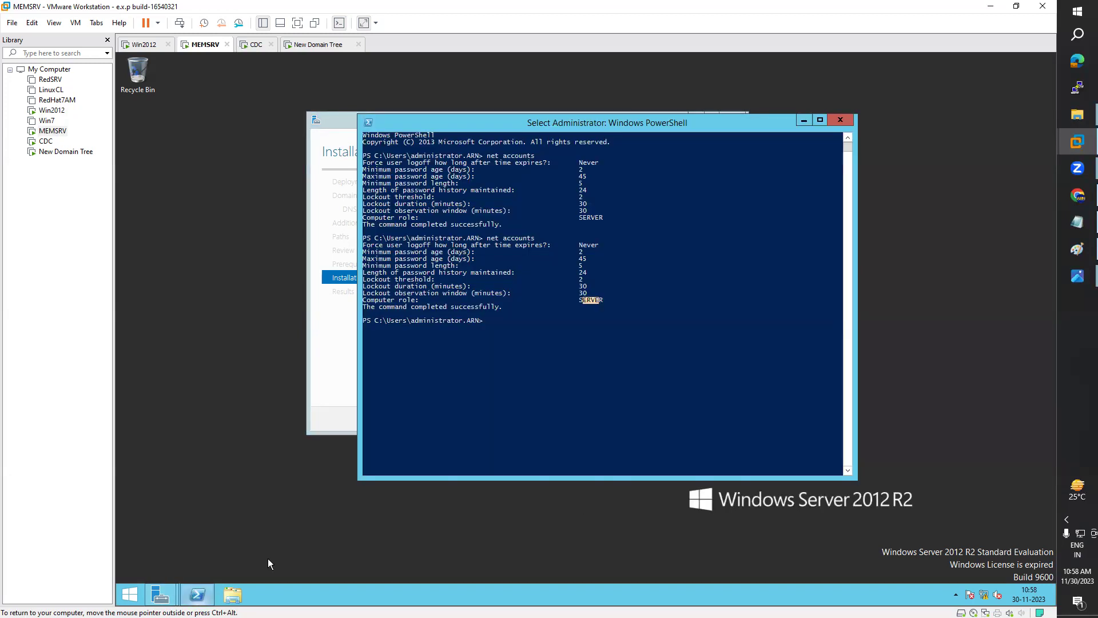
drag(652, 120, 897, 170)
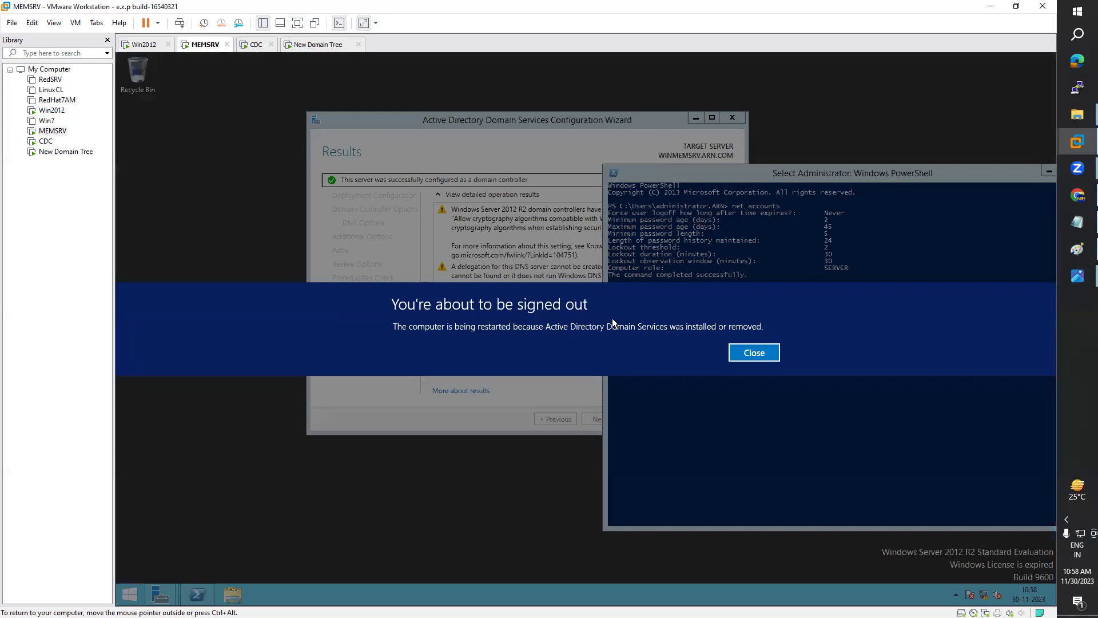
Step: Close the sign-out notice, minimize PowerShell, and release input while MEMSRV restarts
click(753, 352)
drag(903, 168, 632, 175)
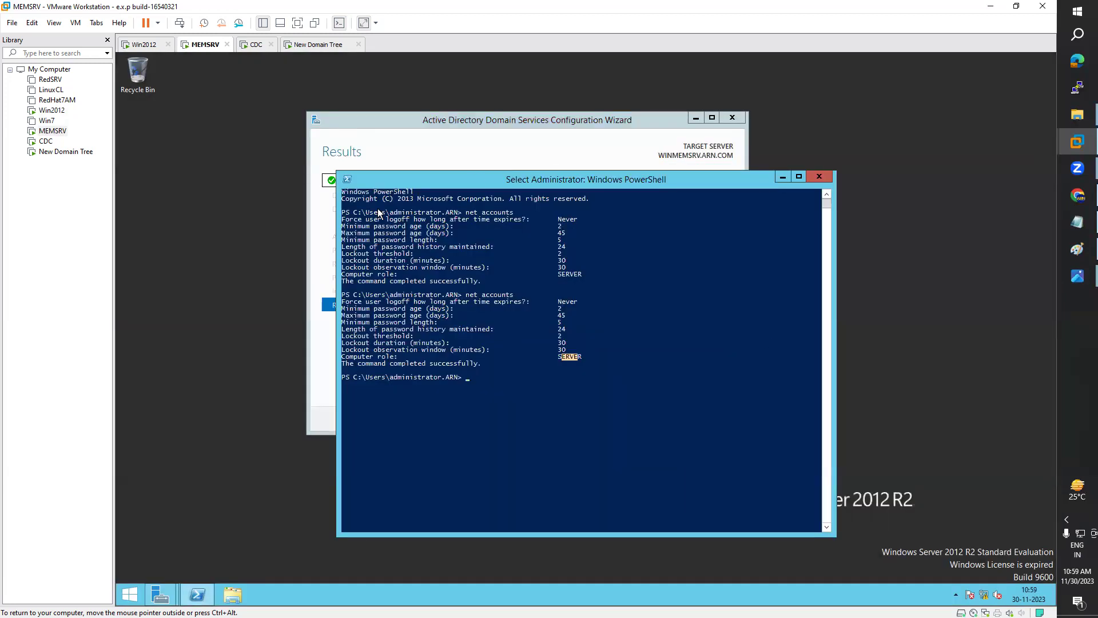
click(783, 176)
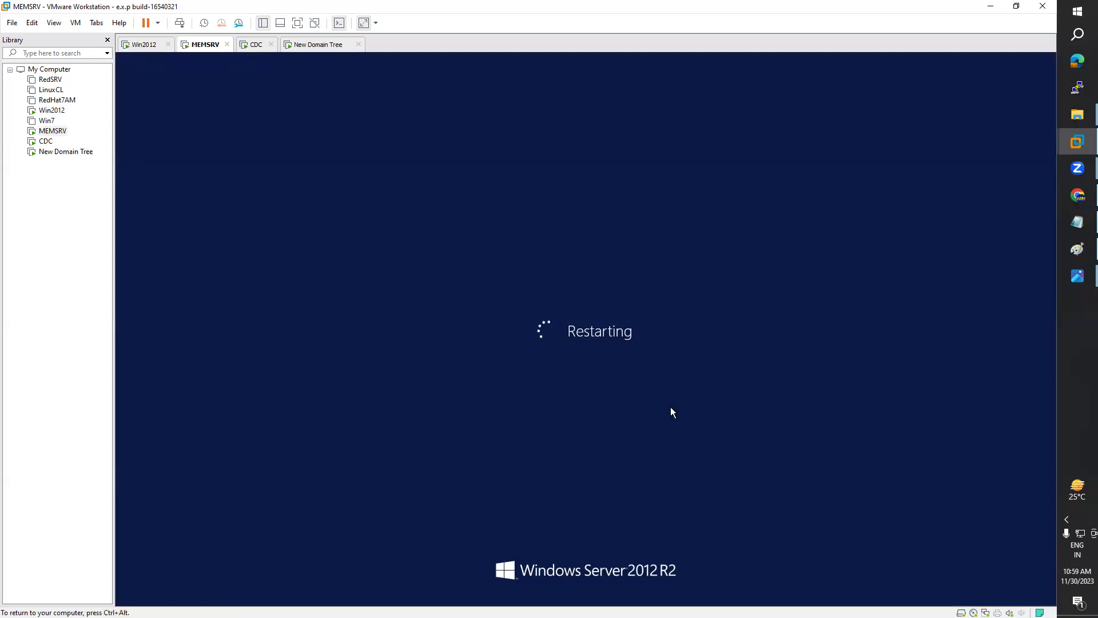
key(ctrl+alt)
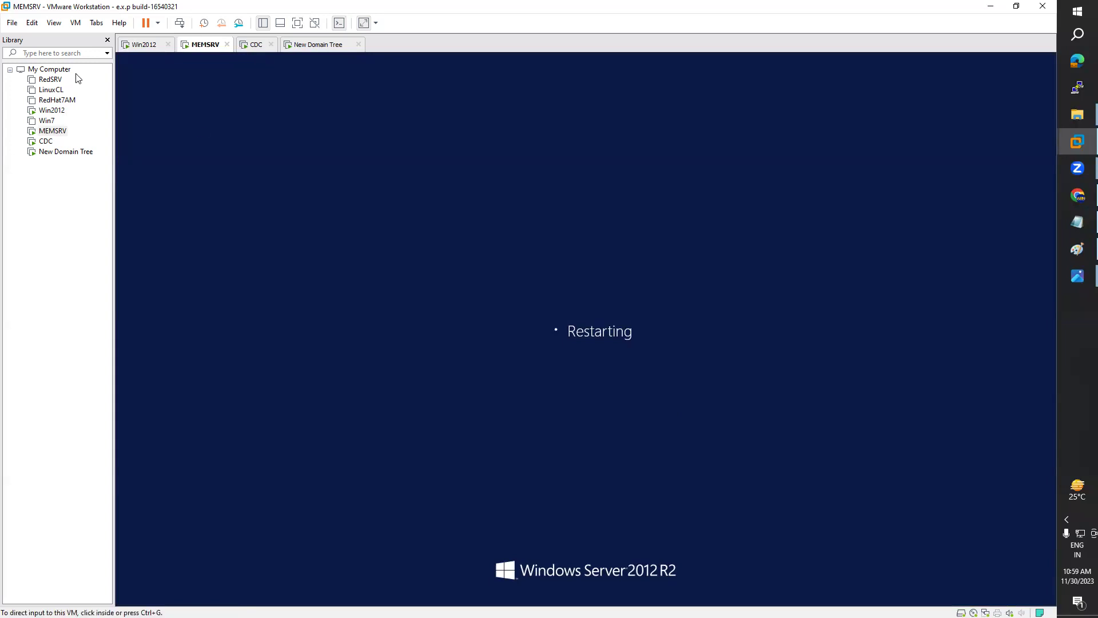
Step: Start VMware Tools installation on CDC and sign in there as Administrator
click(46, 141)
right_click(48, 141)
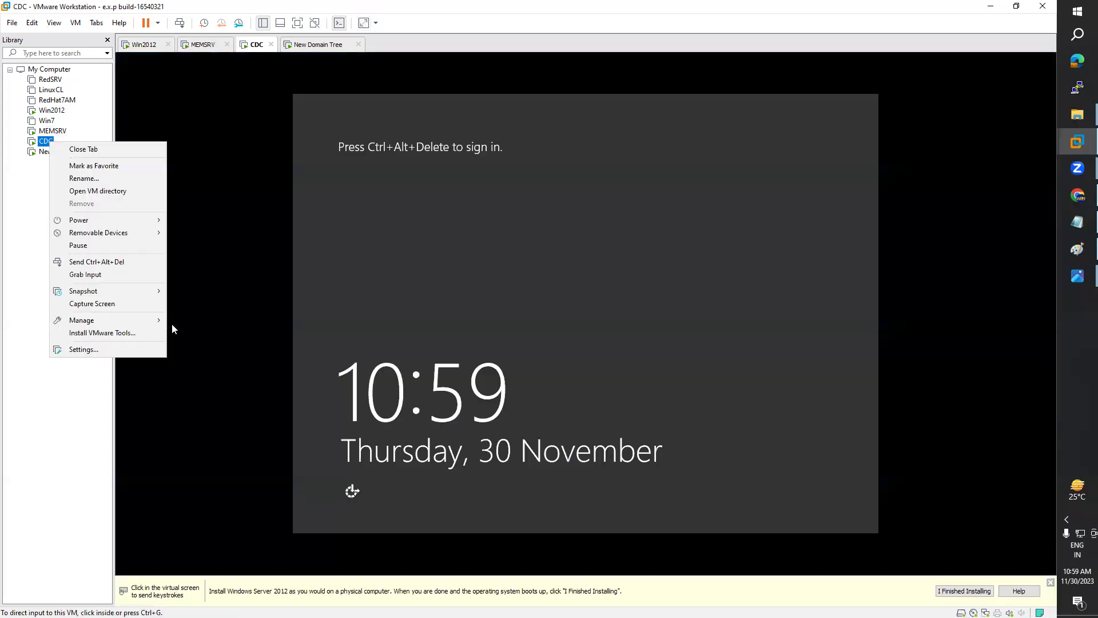
click(120, 333)
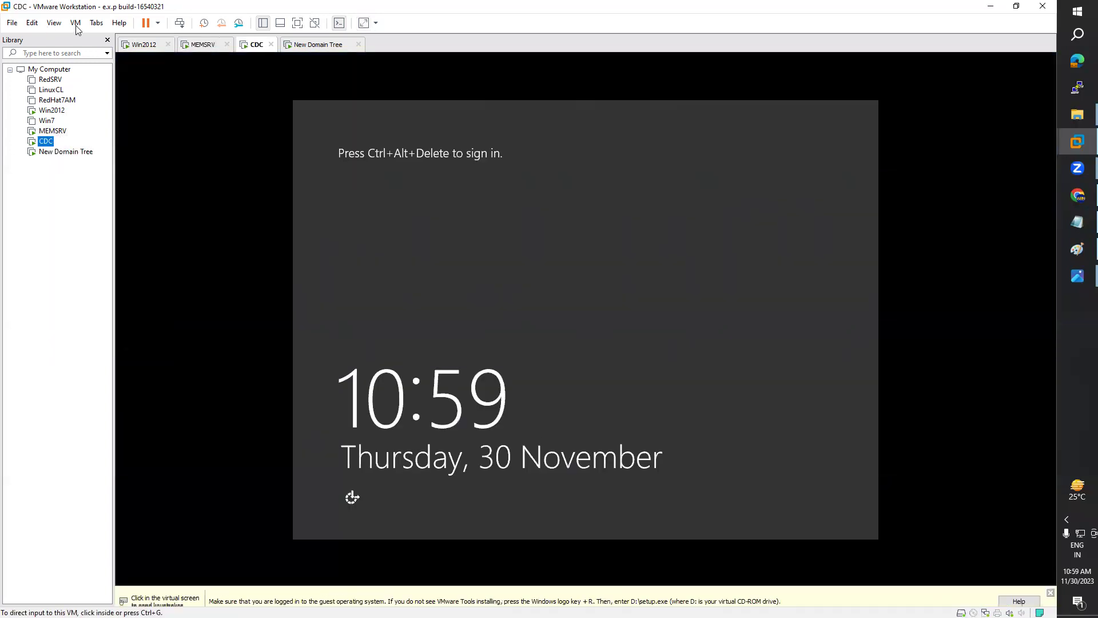
click(76, 23)
click(143, 83)
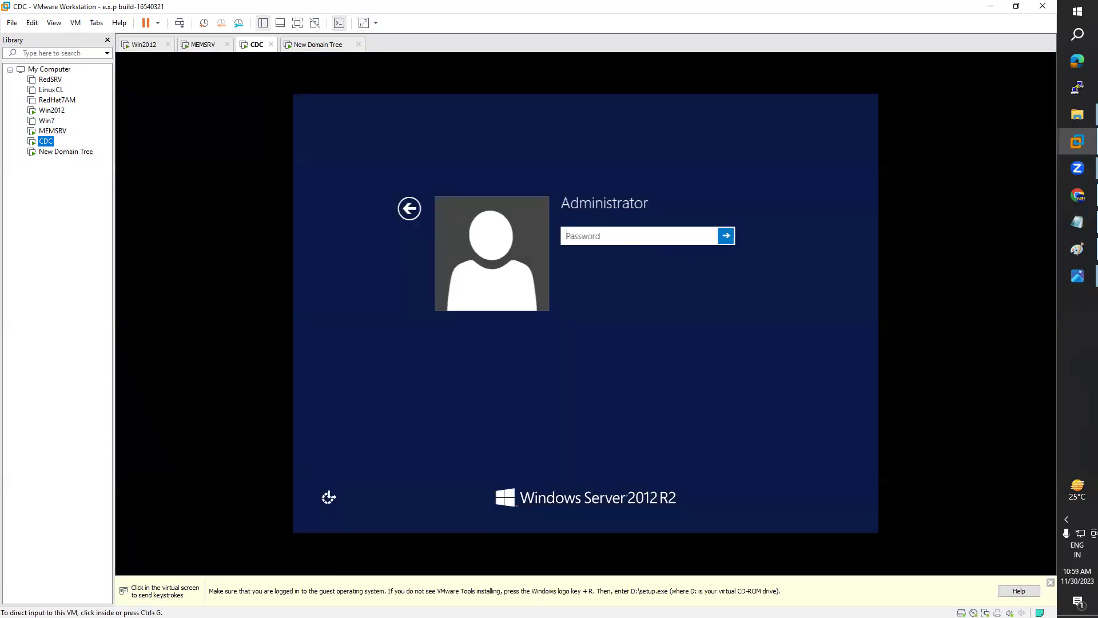
click(631, 234)
key(Return)
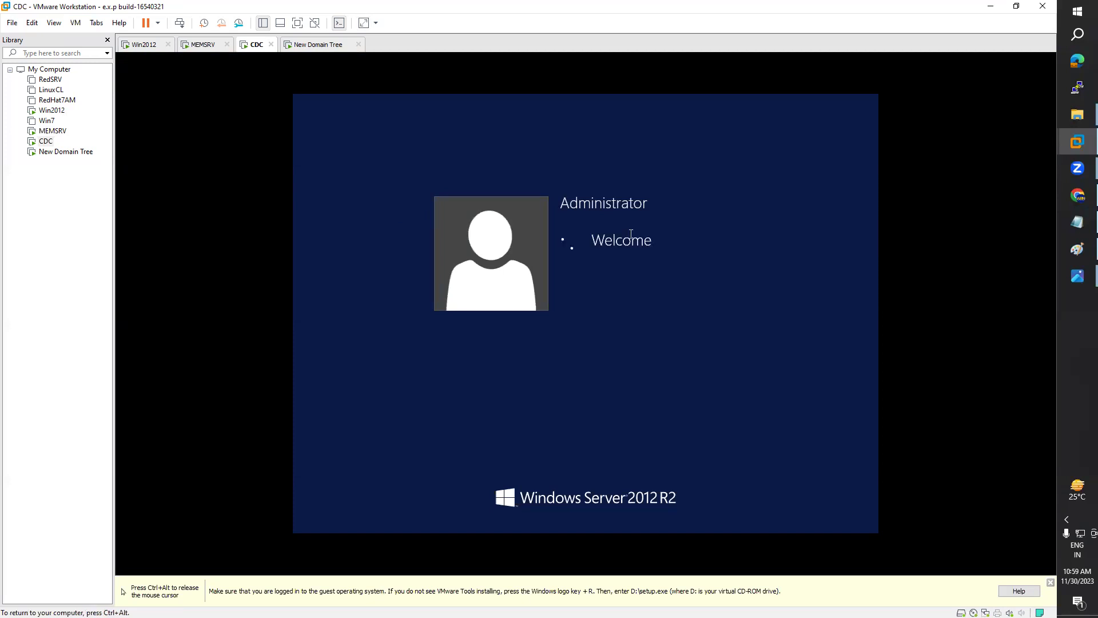
Step: Start VMware Tools installation on New Domain Tree and sign in as Administrator, then return to CDC
click(318, 46)
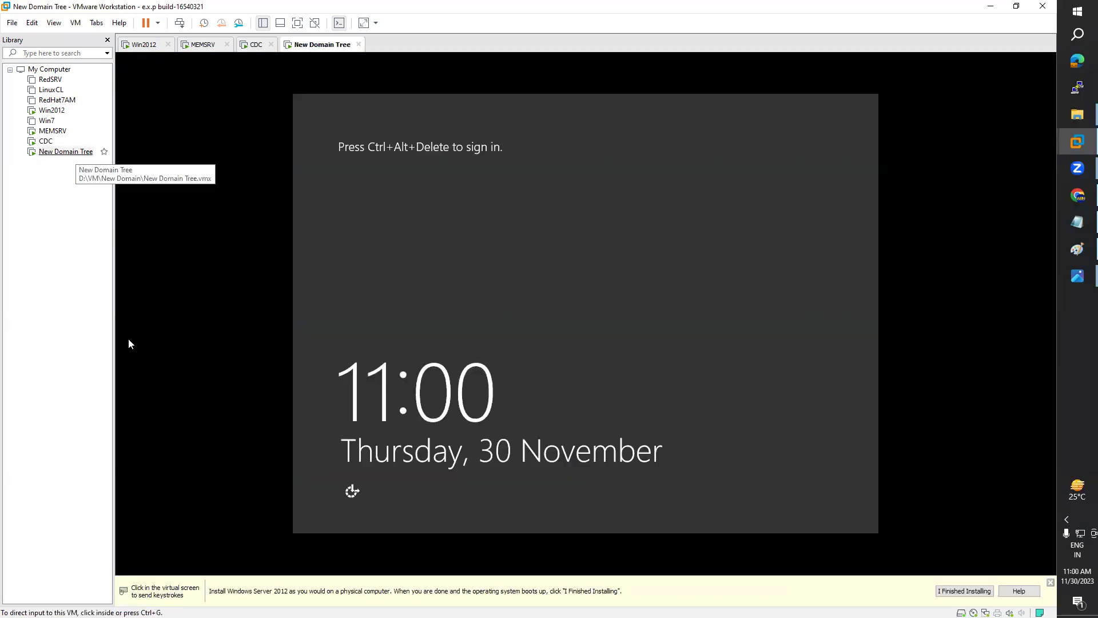
right_click(83, 152)
click(128, 342)
right_click(82, 152)
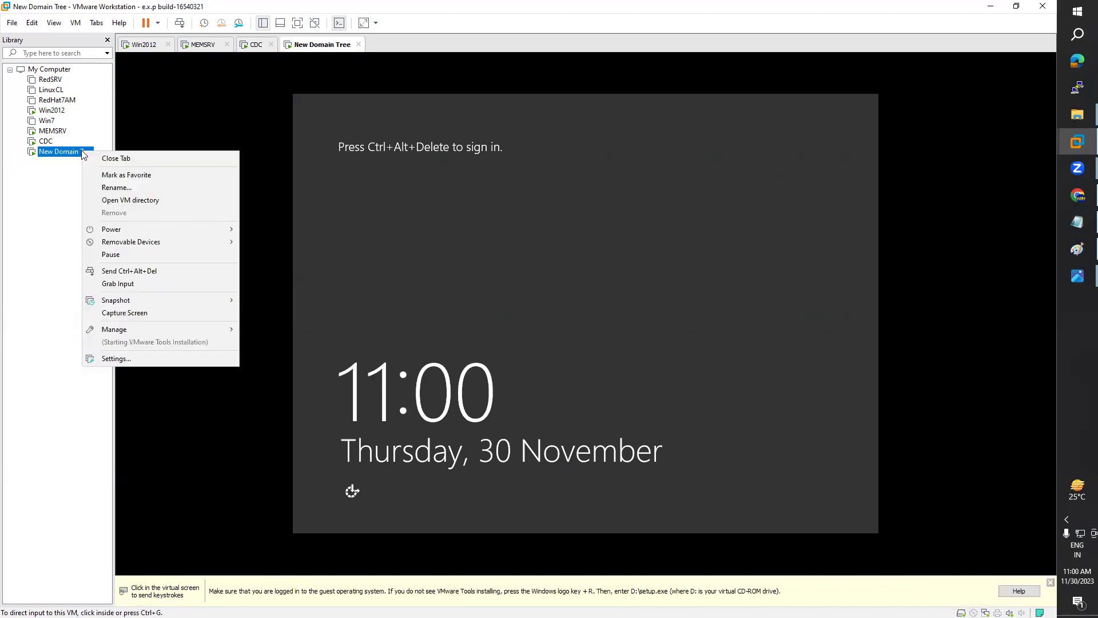
click(79, 24)
click(75, 24)
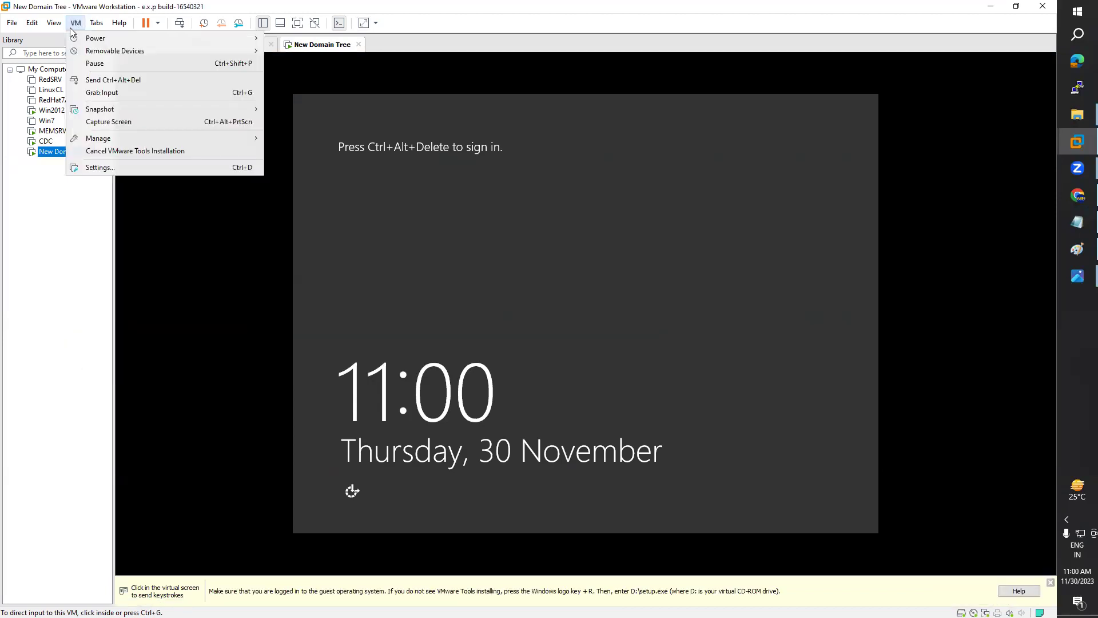
click(133, 82)
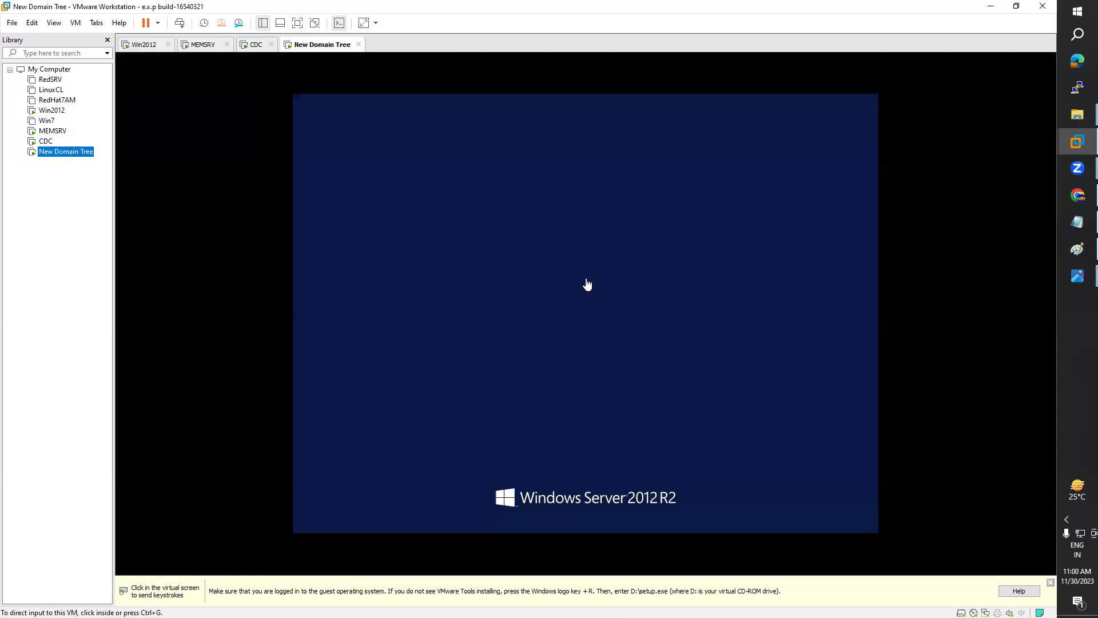
click(585, 239)
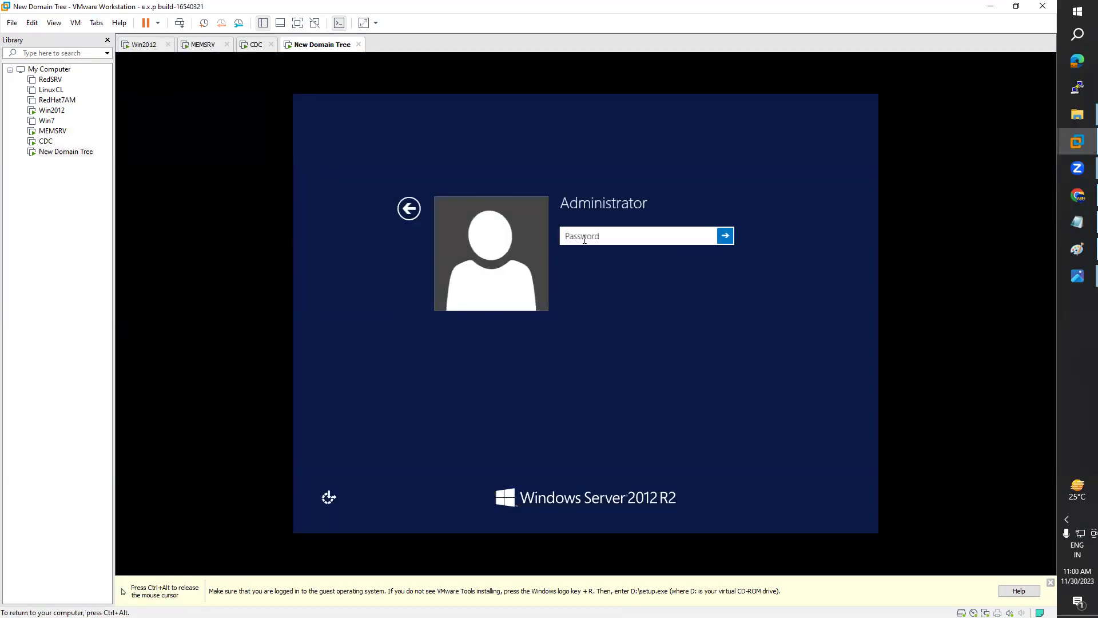
text(•••••••)
key(Return)
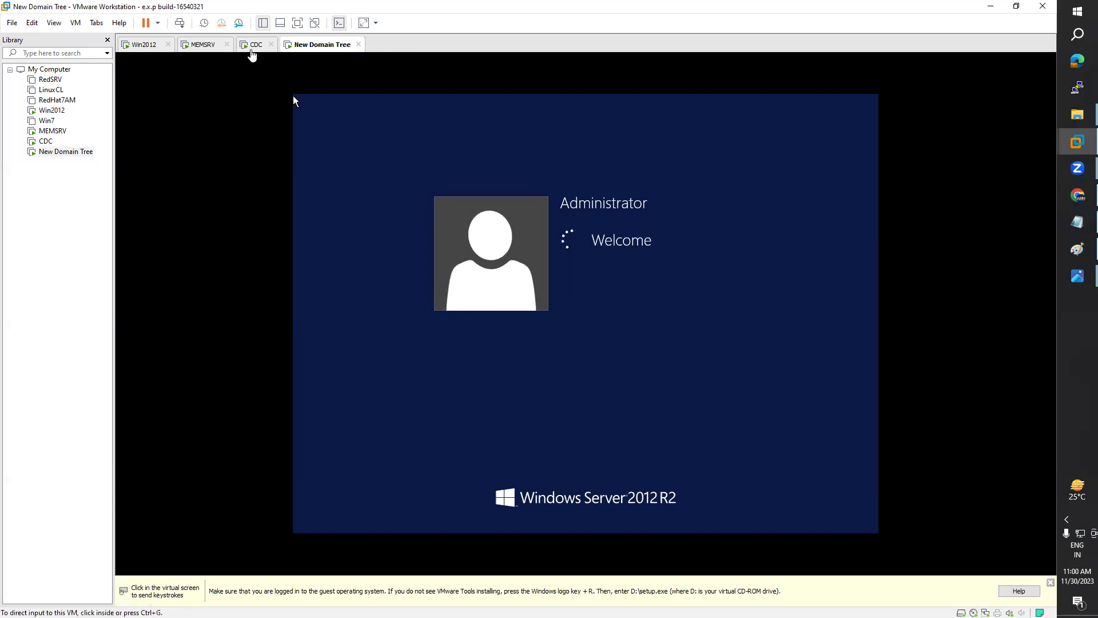
click(254, 46)
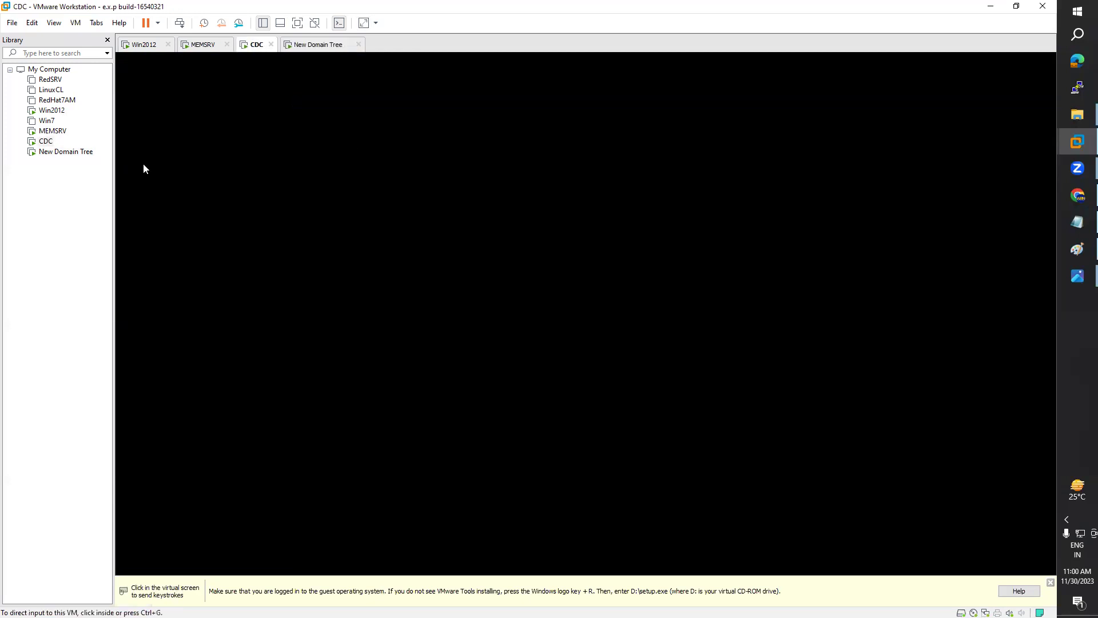
click(317, 50)
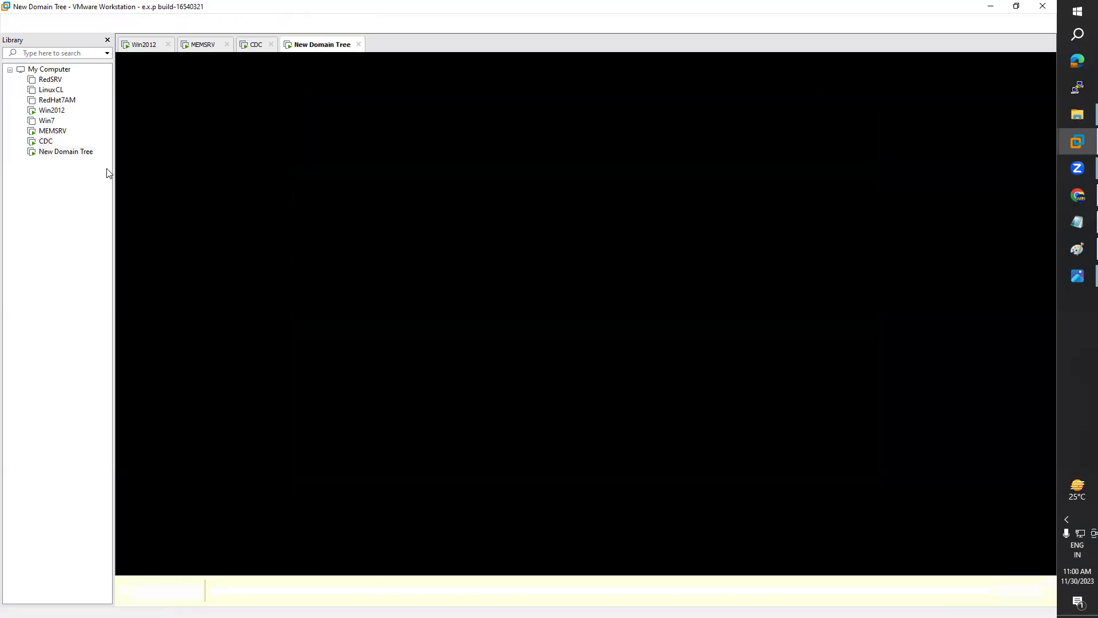
right_click(45, 143)
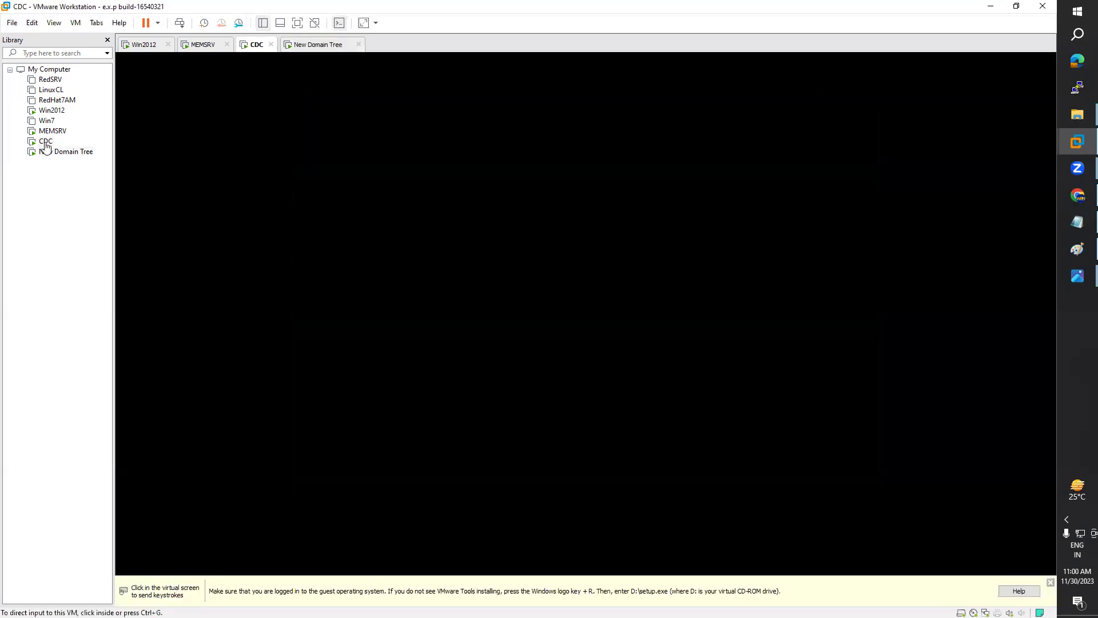
Step: Switch CDC's network adapter to Custom VMnet2 (NAT), set free-stretch display, and save
click(77, 351)
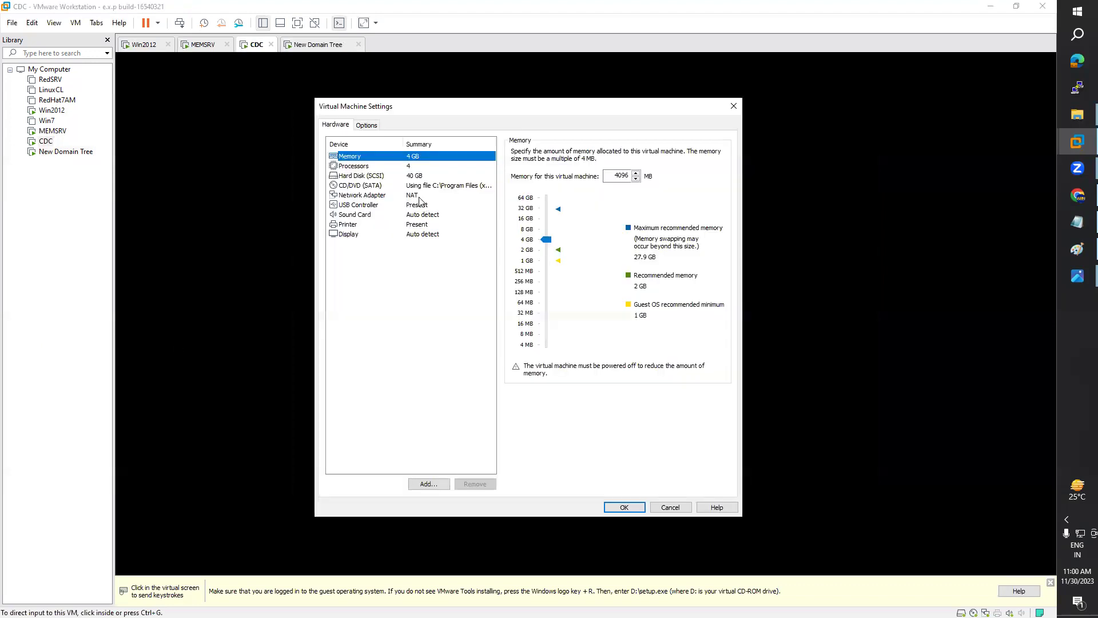
click(417, 196)
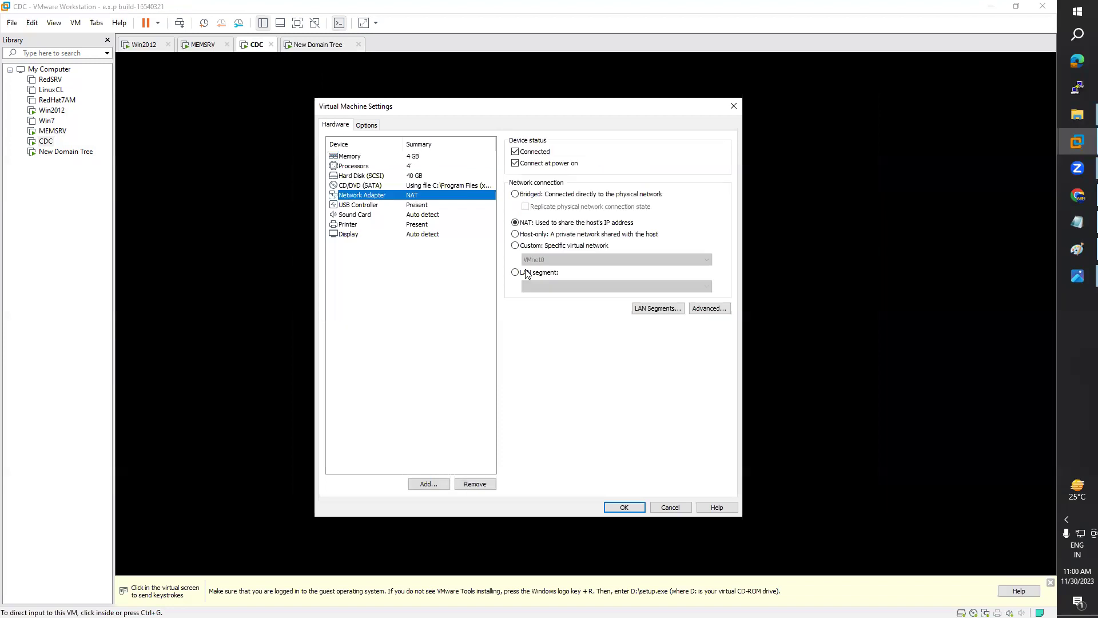
click(518, 246)
click(545, 261)
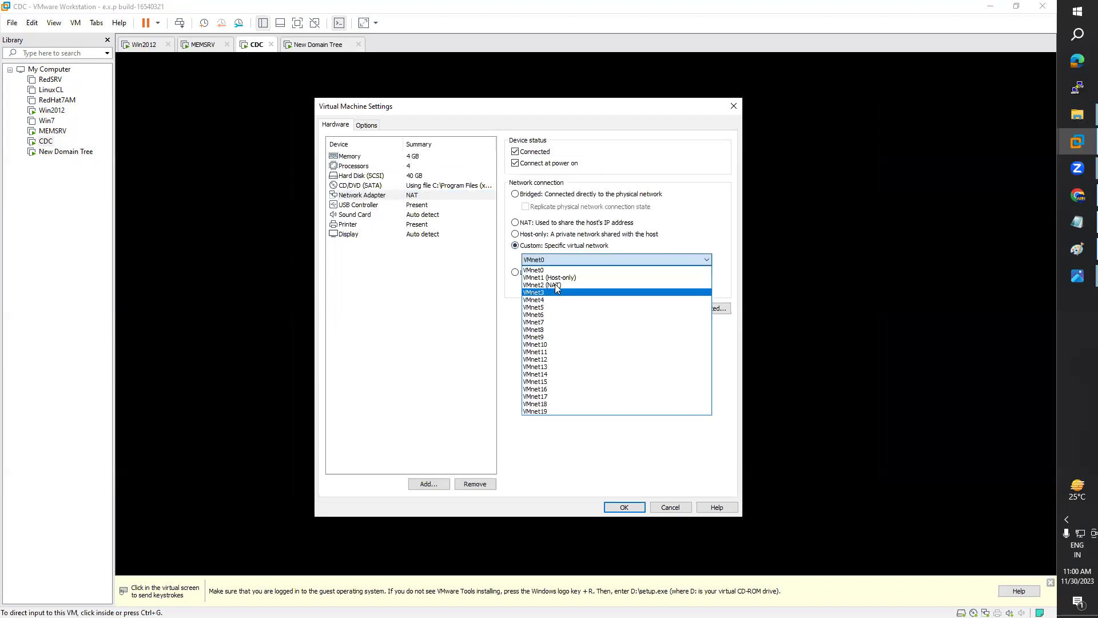
click(625, 492)
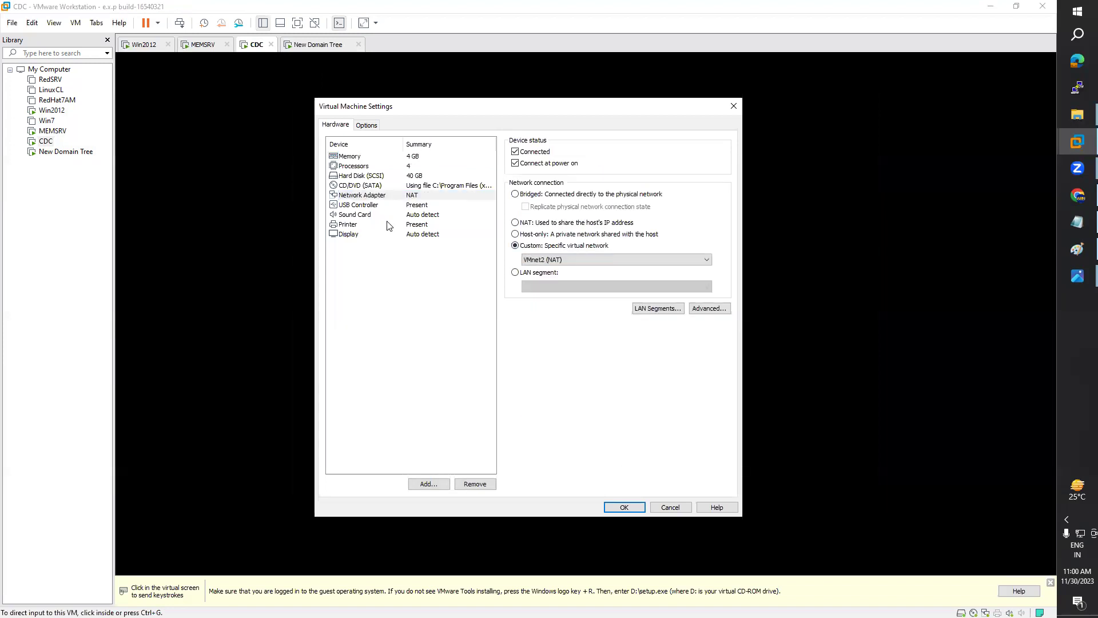
click(351, 236)
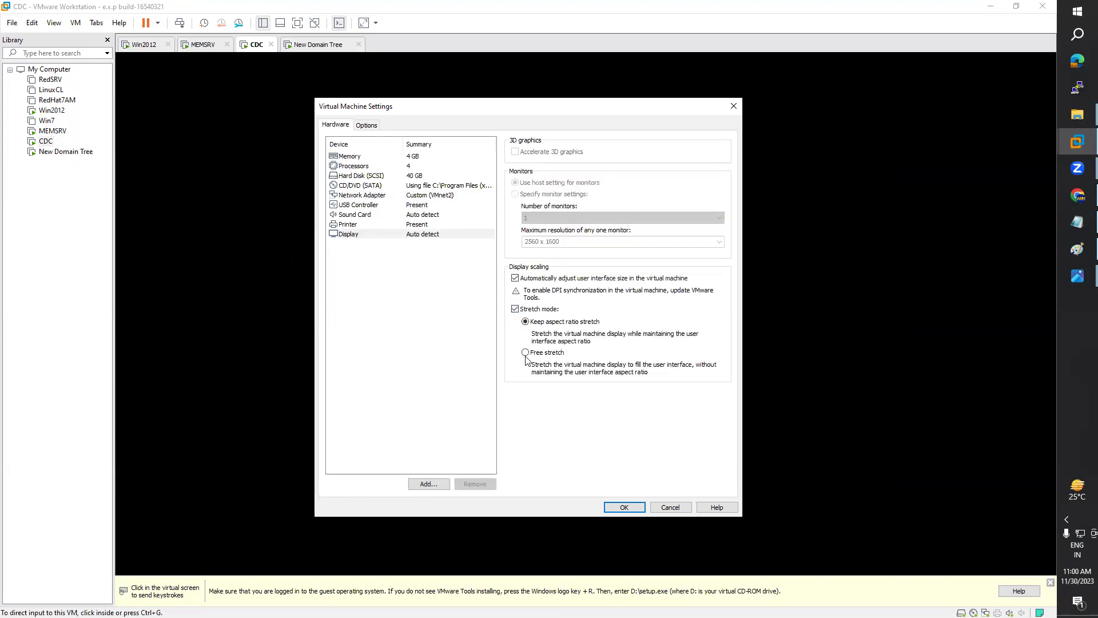
click(626, 507)
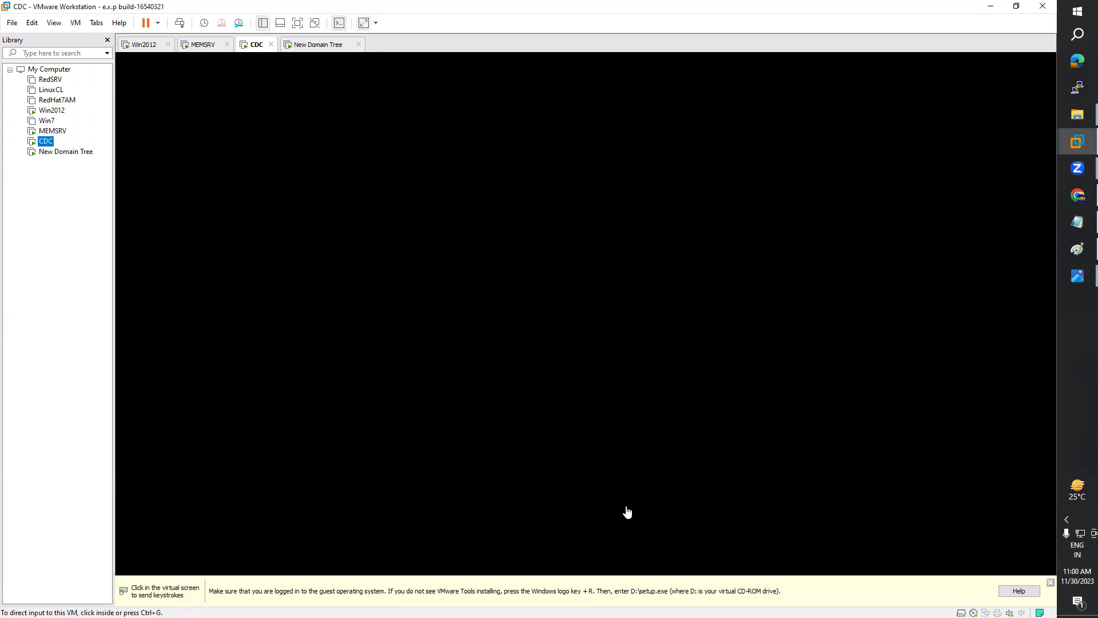
Step: Set New Domain Tree's adapter to Custom VMnet2 (NAT) and its display to free stretch, then save
right_click(55, 151)
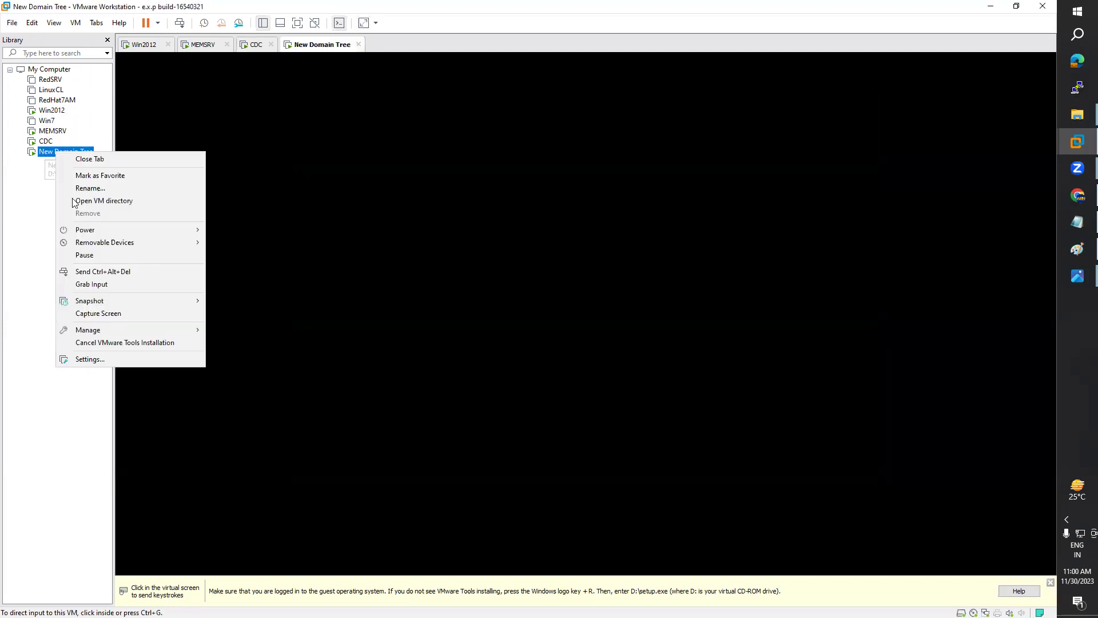
click(228, 226)
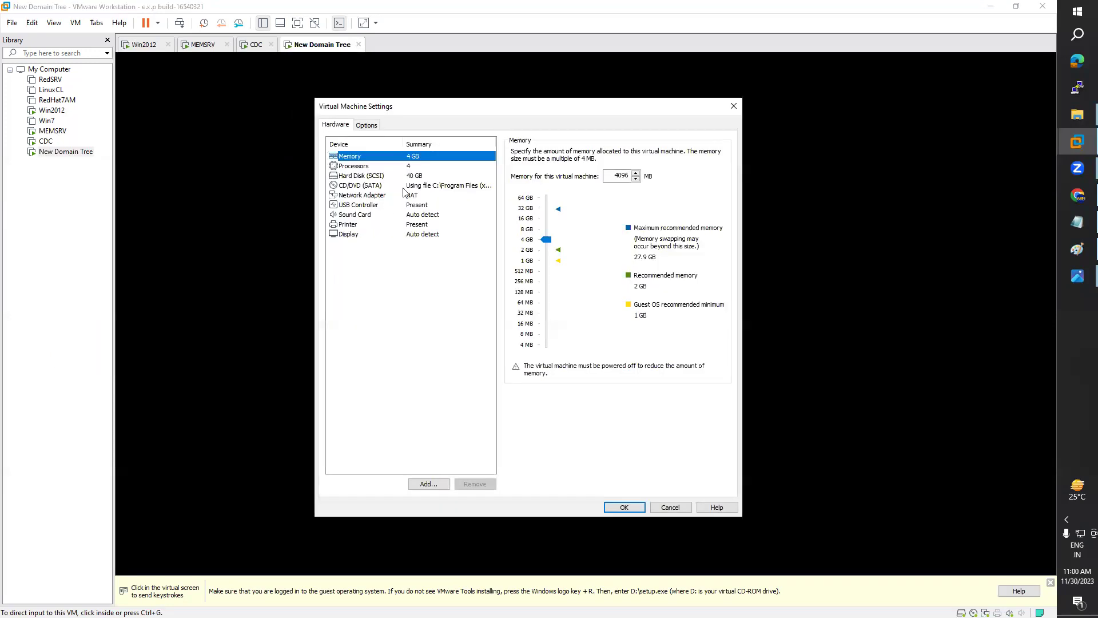
click(410, 195)
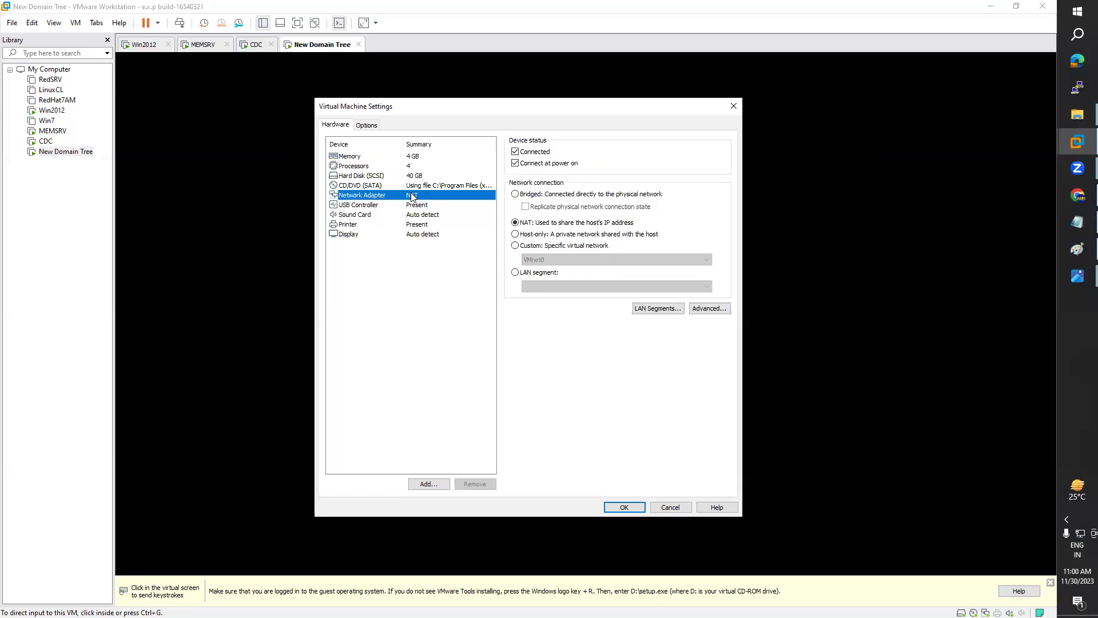
click(544, 260)
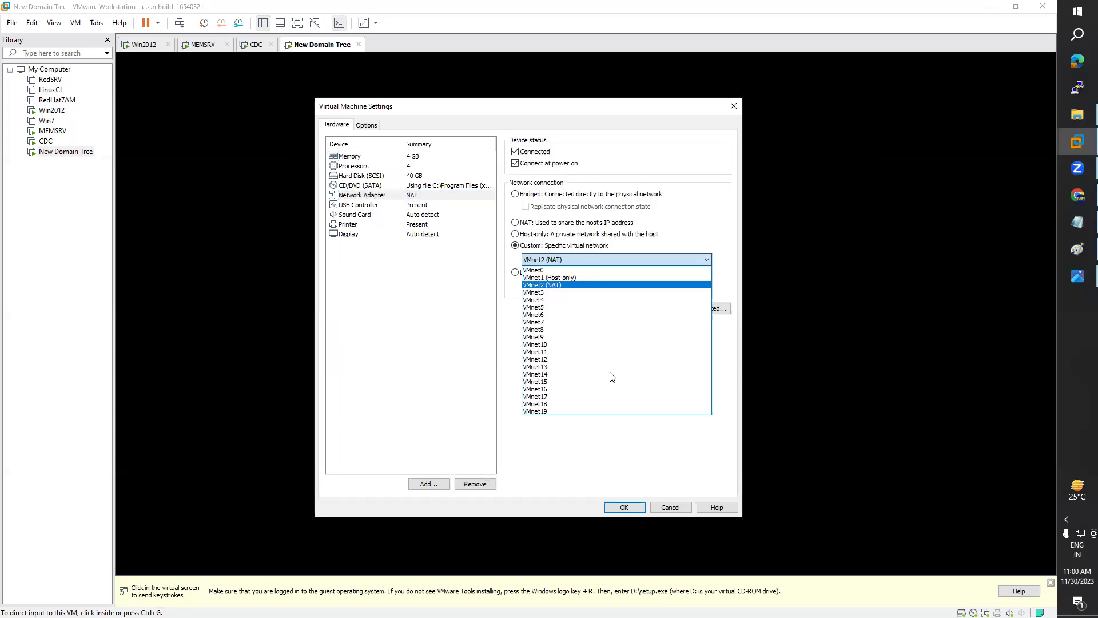
click(409, 271)
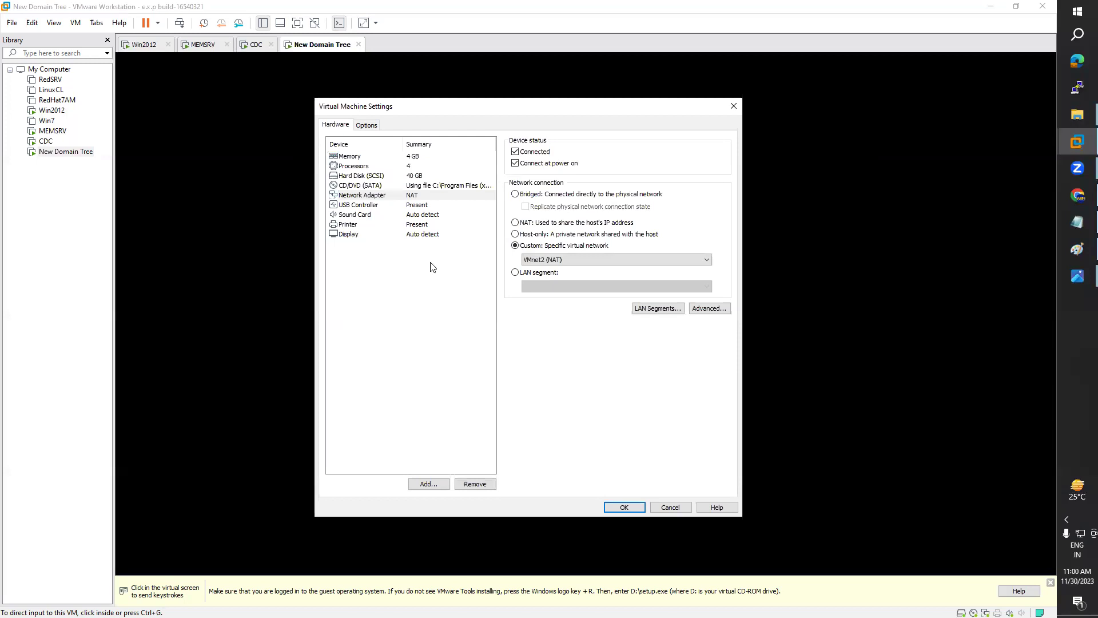
key(End)
click(526, 353)
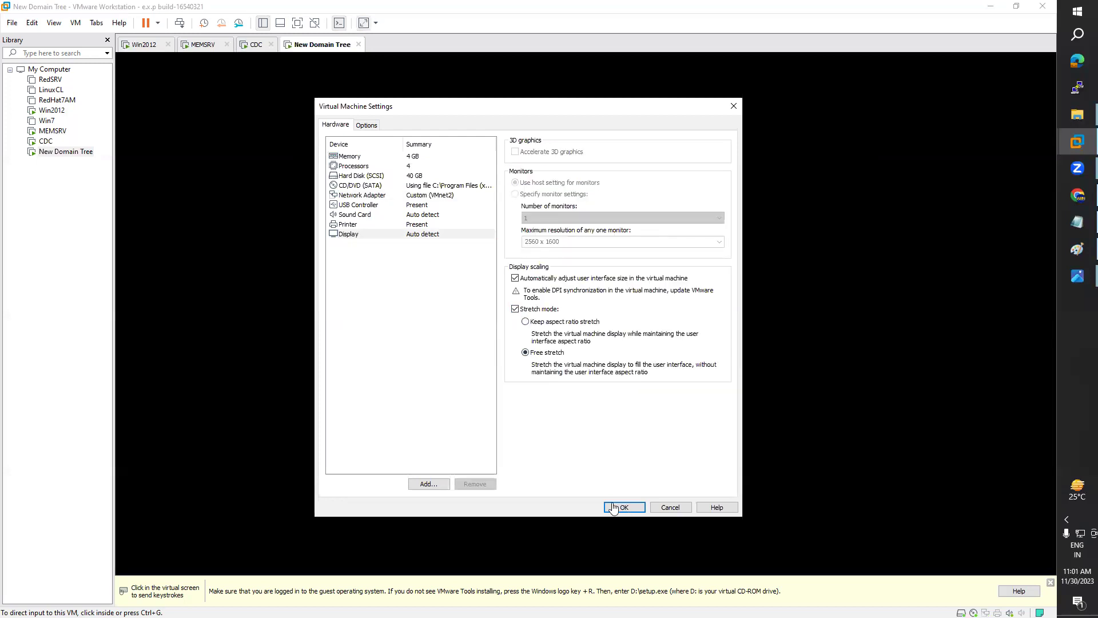
click(620, 507)
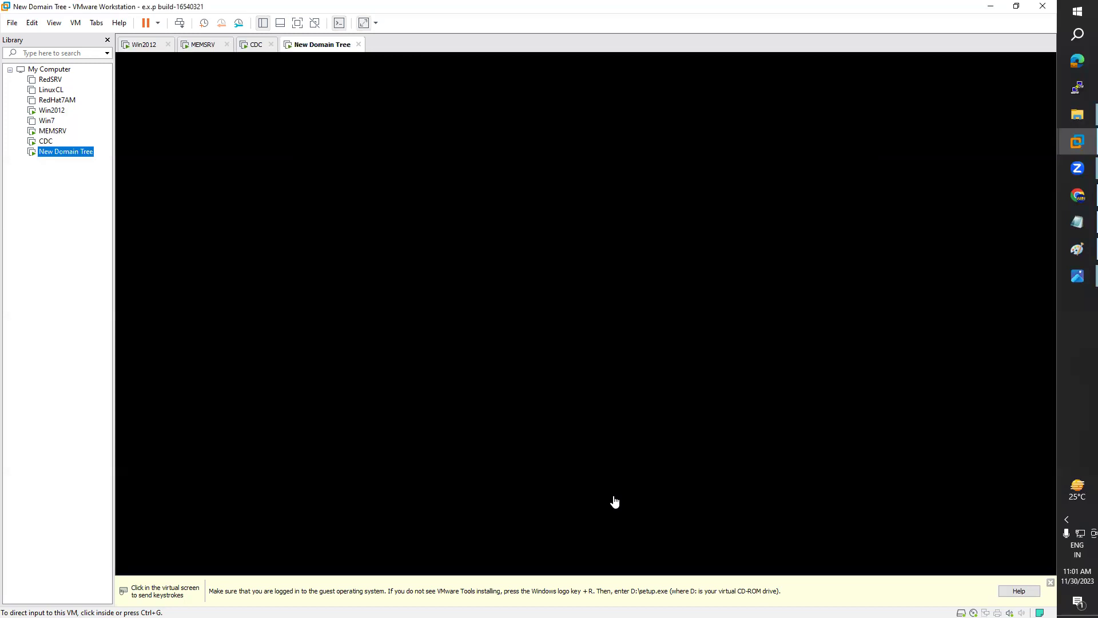
Step: Glance at the CDC console, release input, and return to the New Domain Tree tab
click(46, 146)
click(379, 213)
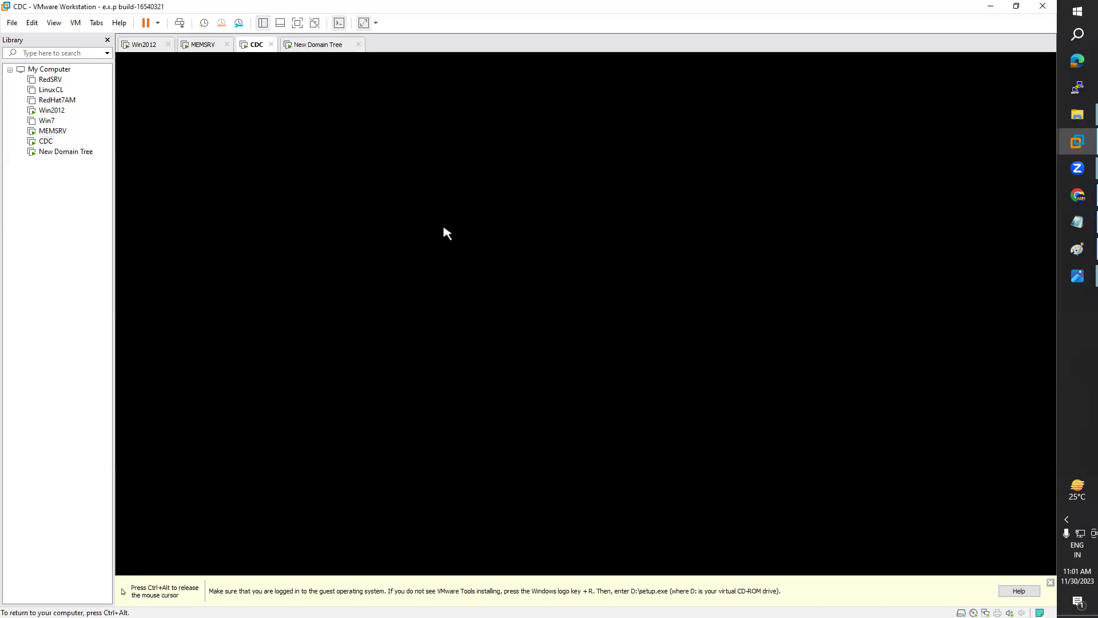
key(ctrl+alt)
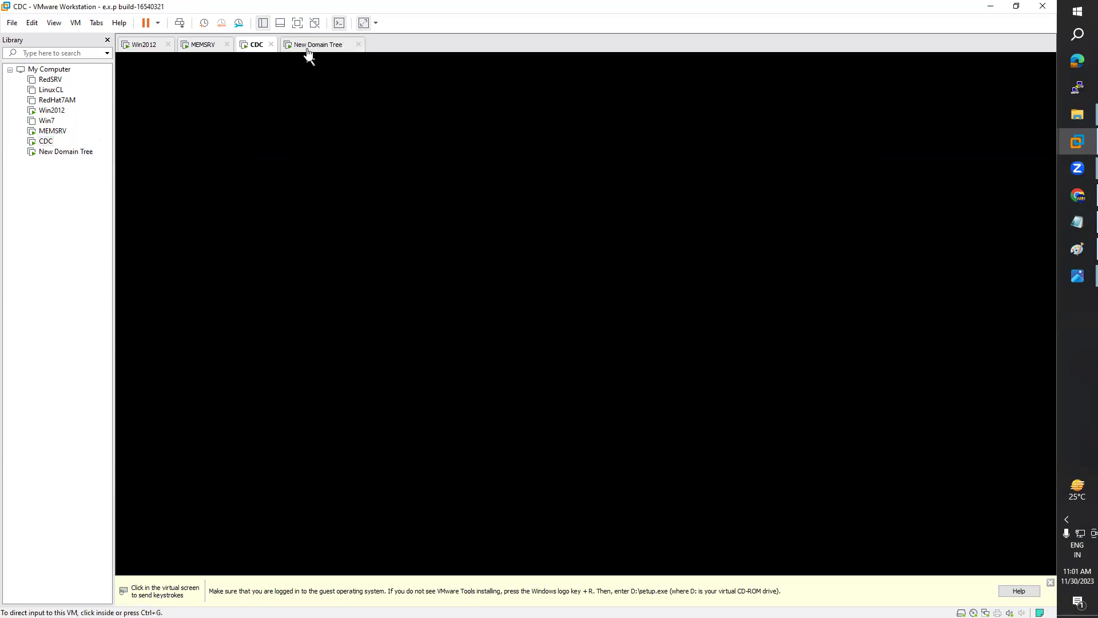
click(308, 50)
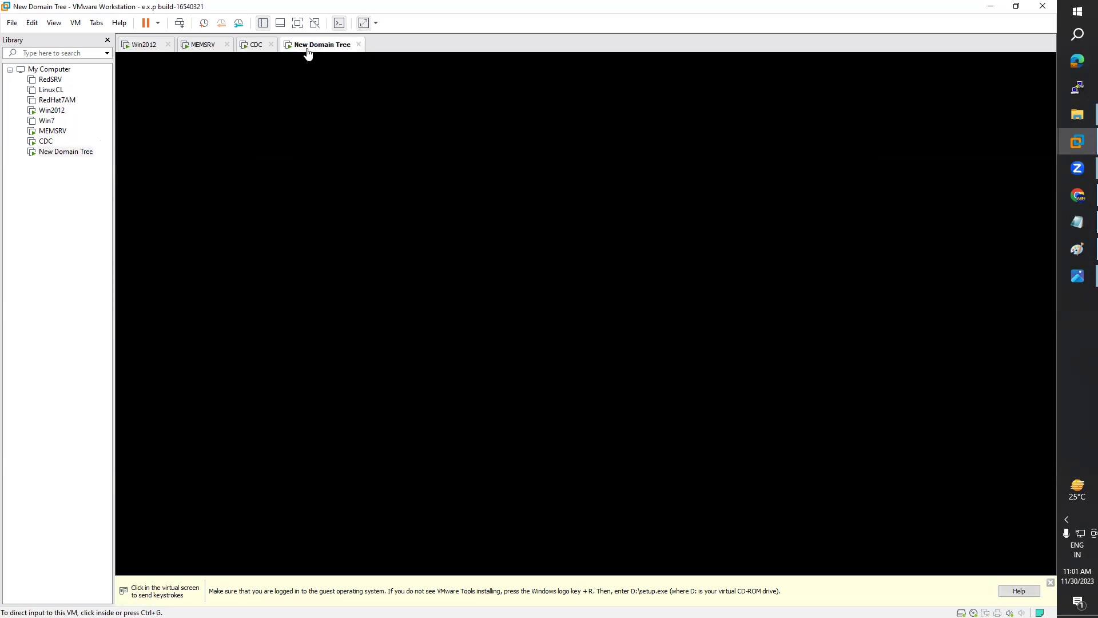
Step: Cycle through the CDC, MEMSRV and New Domain Tree consoles to check each machine
click(249, 56)
click(207, 54)
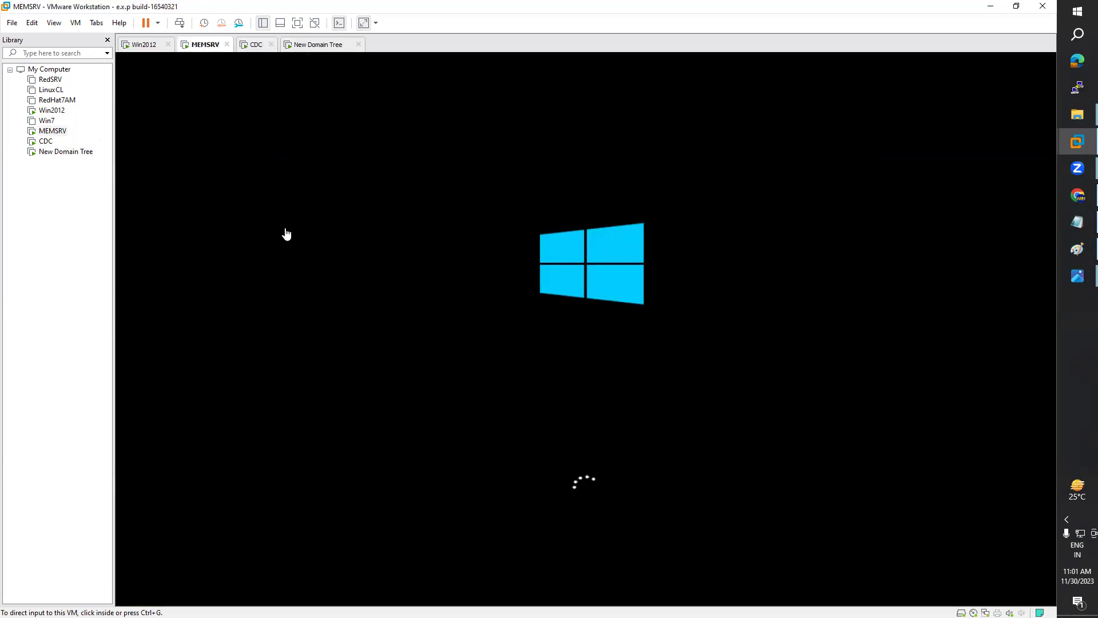
click(305, 49)
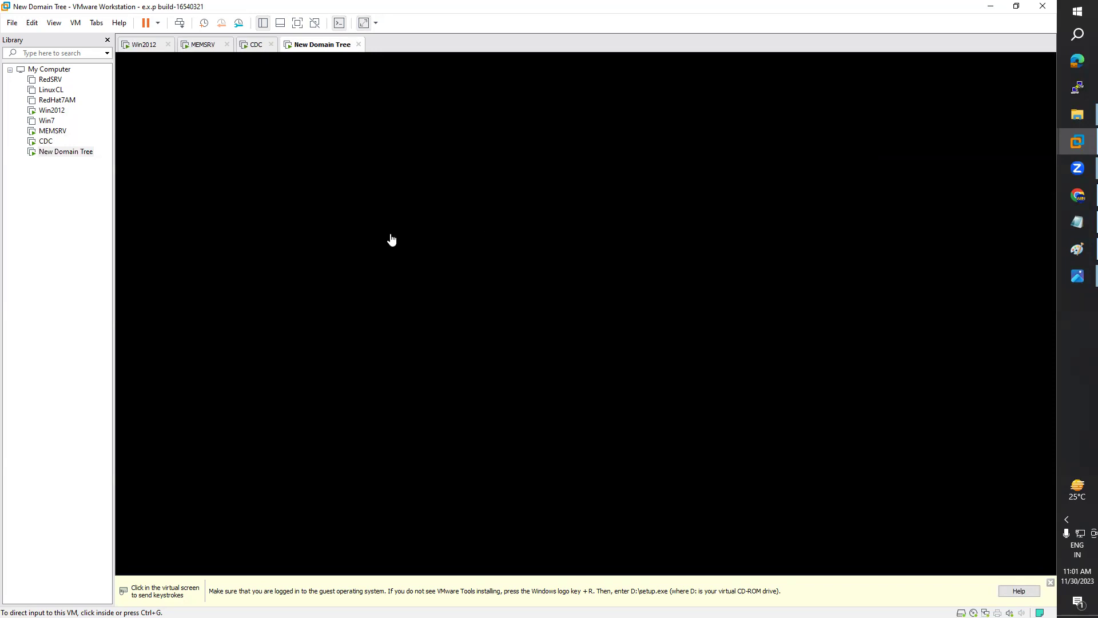
key(ctrl+shift+Tab)
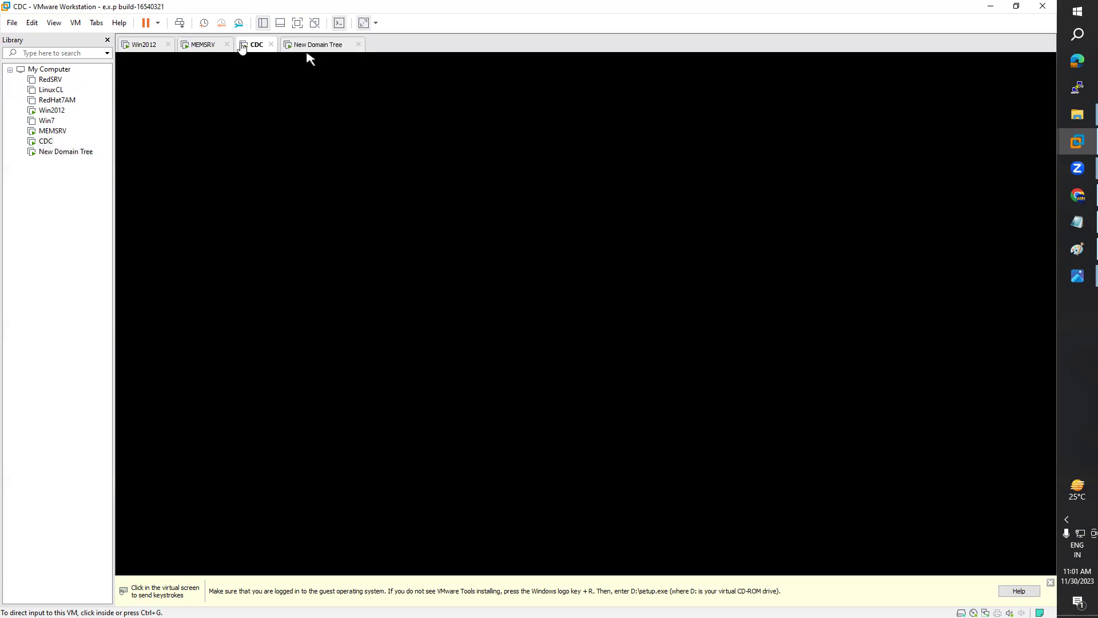
key(ctrl+Tab)
click(204, 45)
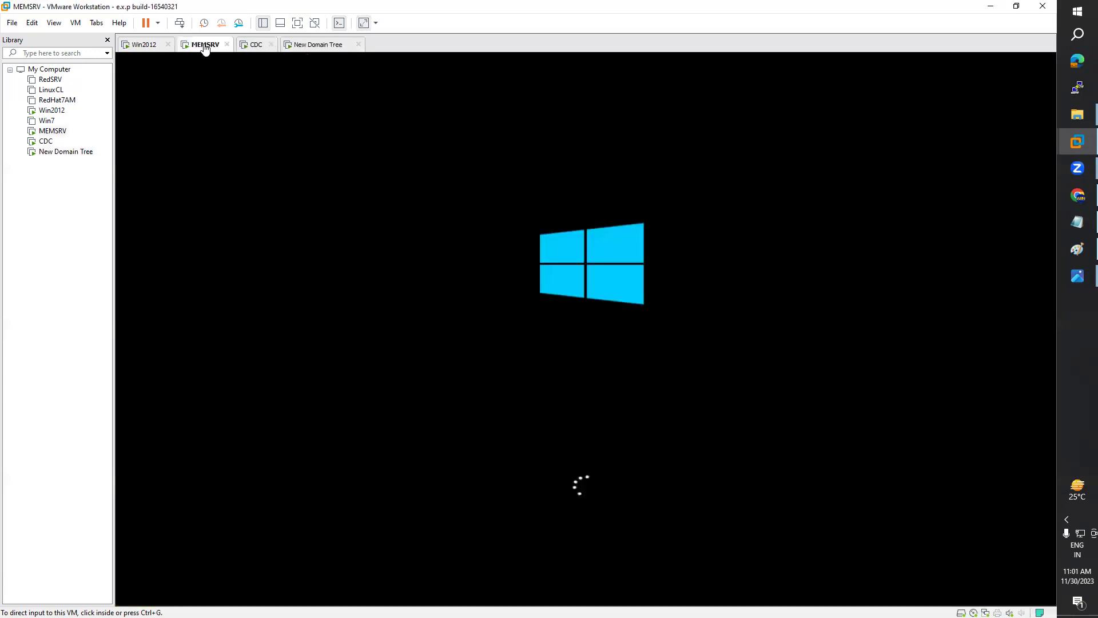
click(255, 45)
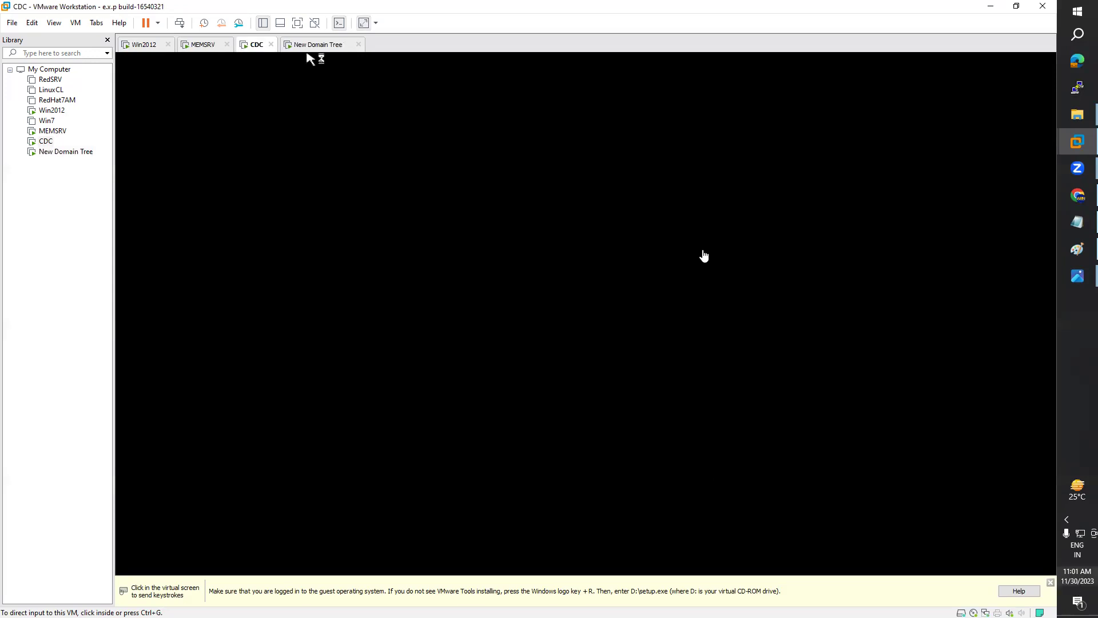
click(313, 46)
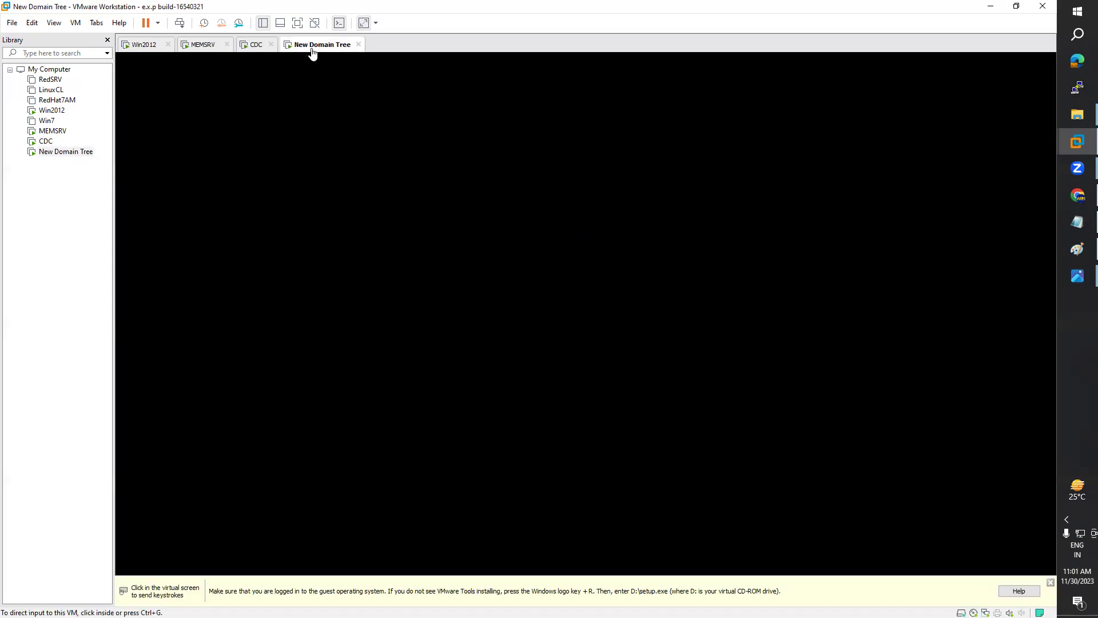
Step: Close the VMware Tools reminder bar, then check CDC and New Domain Tree, ending on MEMSRV
click(1051, 583)
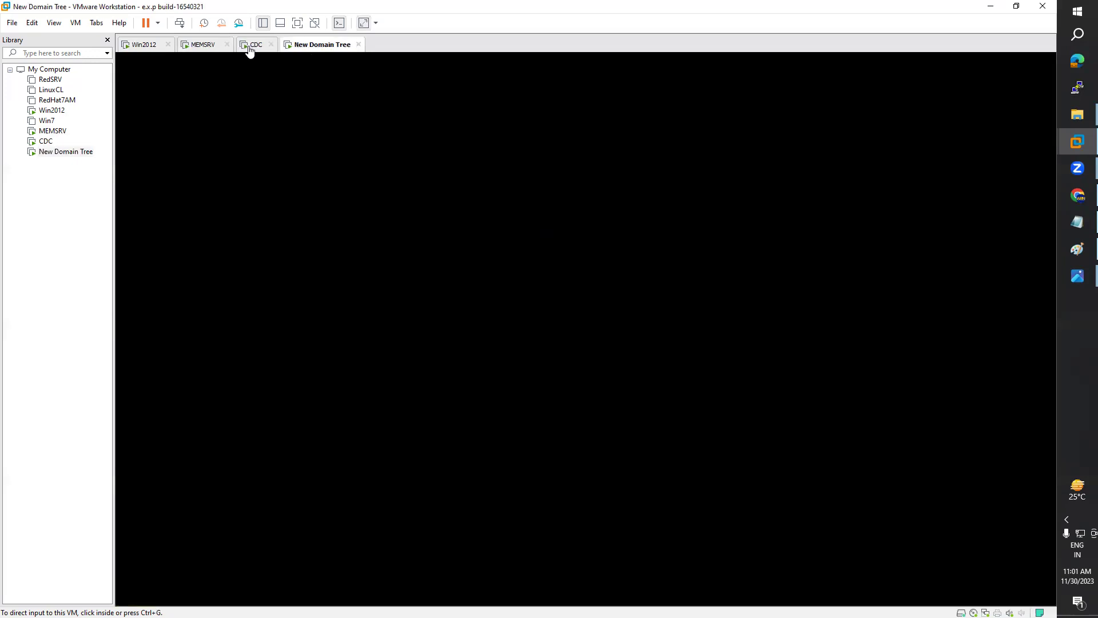
click(250, 48)
click(204, 45)
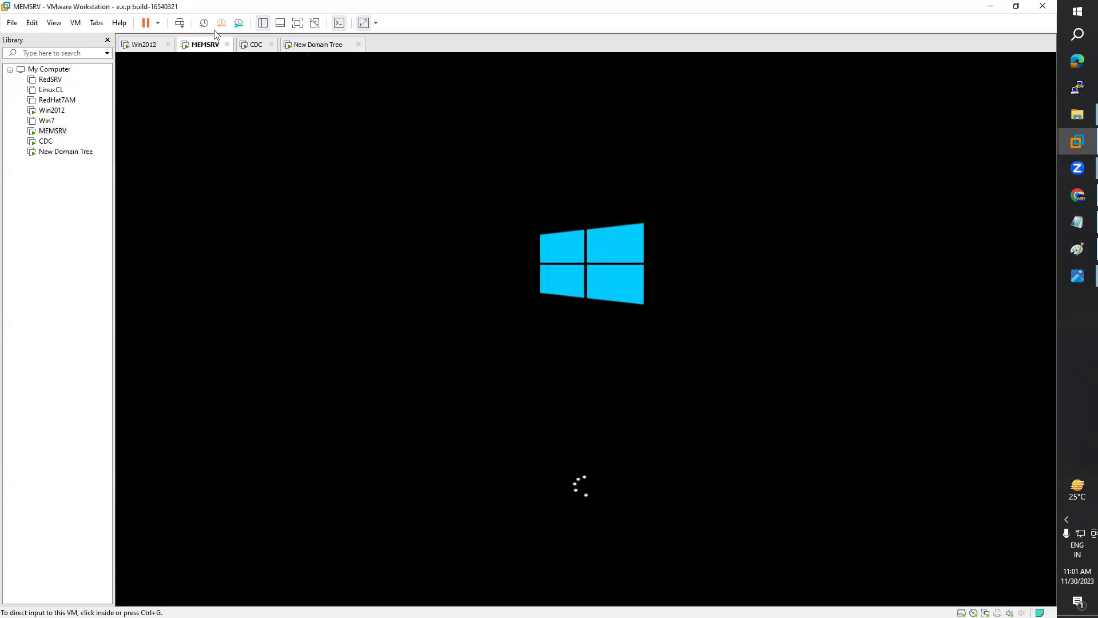
click(254, 50)
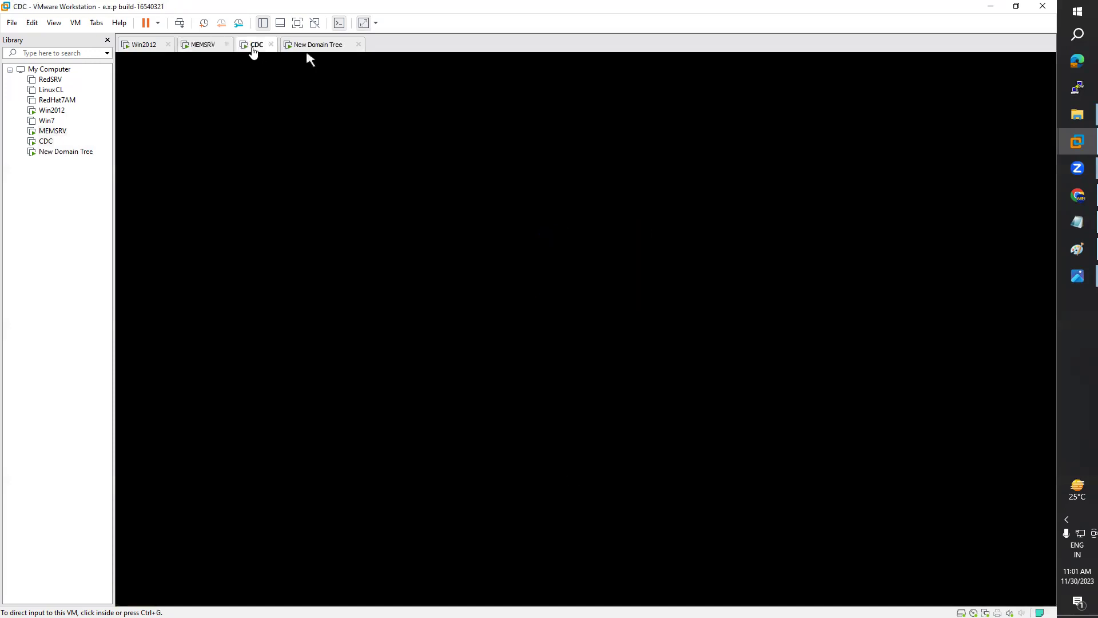
click(300, 49)
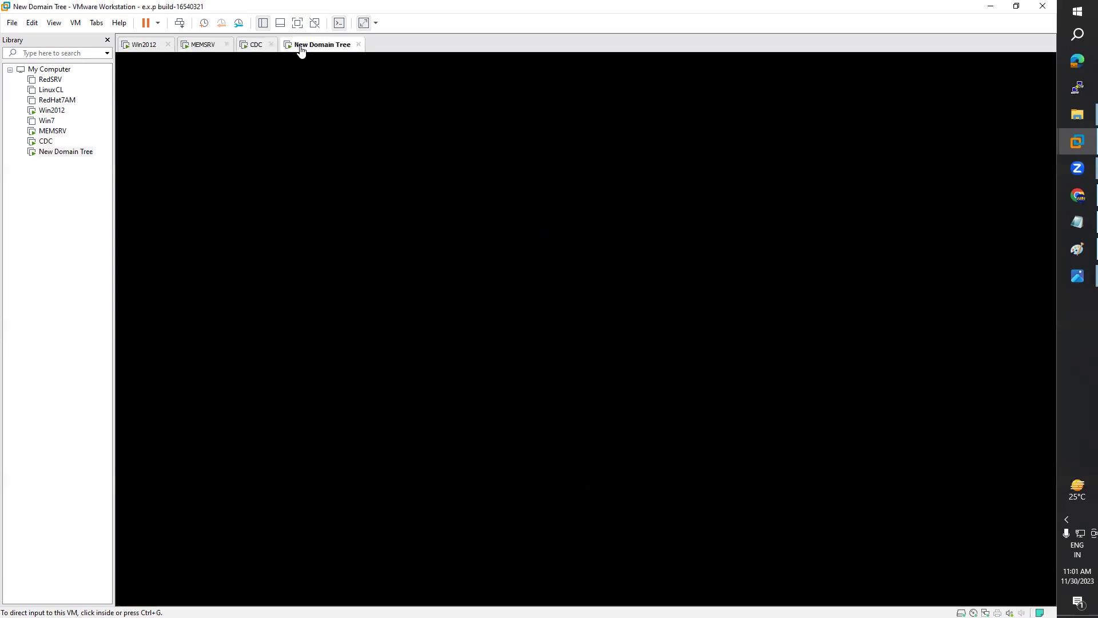
click(254, 51)
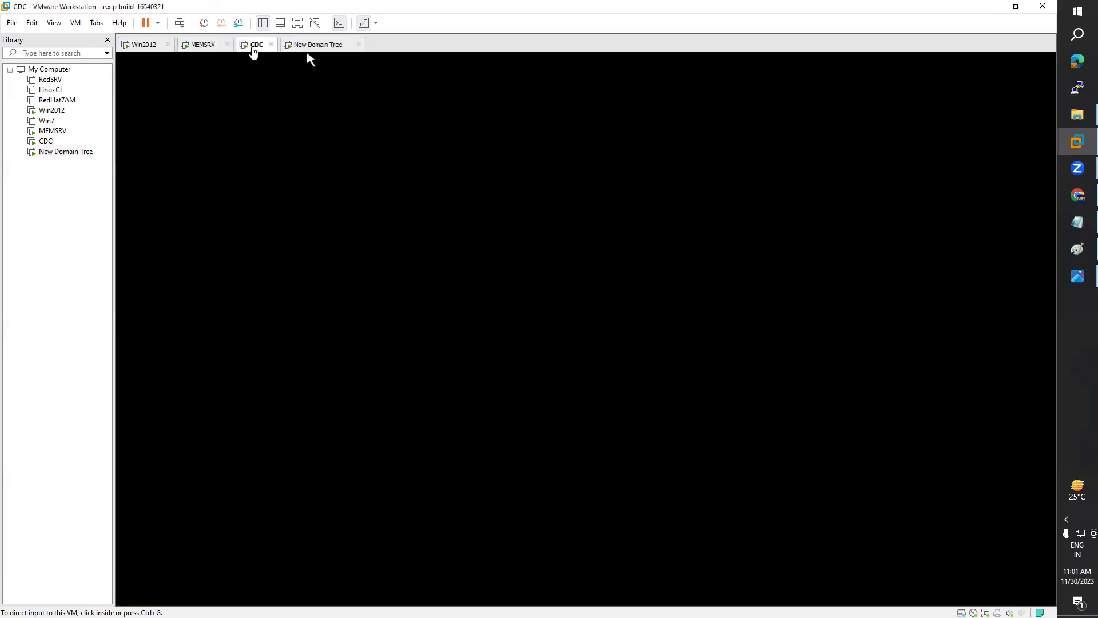
click(202, 51)
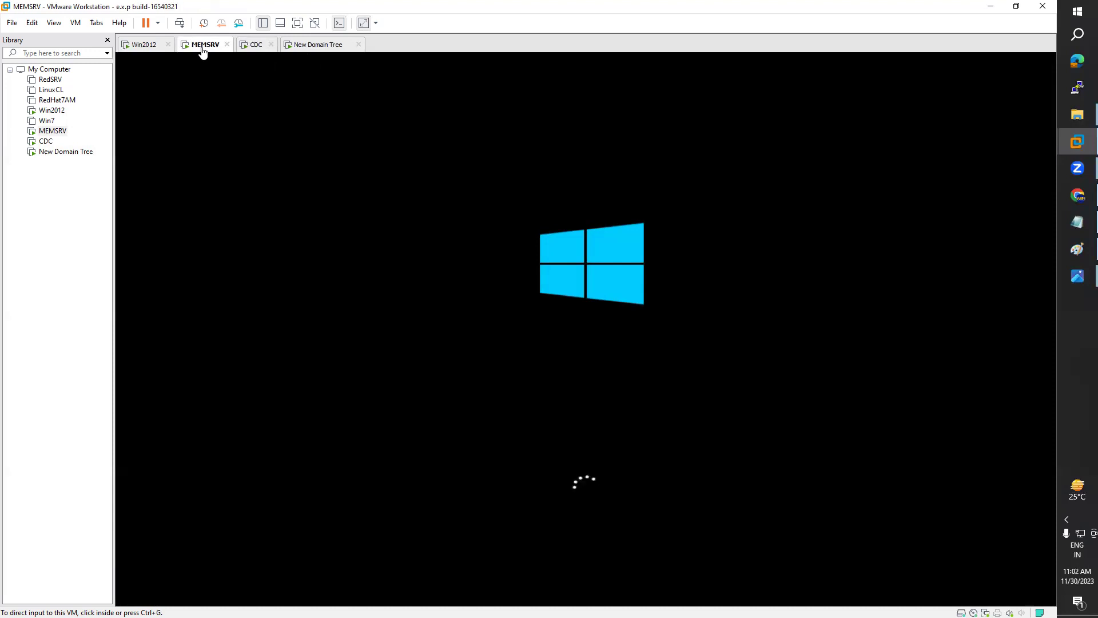
Step: Close stray host windows: two Photos, a browser, Linux Diagrams, Linux Demo, WinT-B4 and This PC
mouse_move(1077, 277)
click(1047, 174)
click(1048, 230)
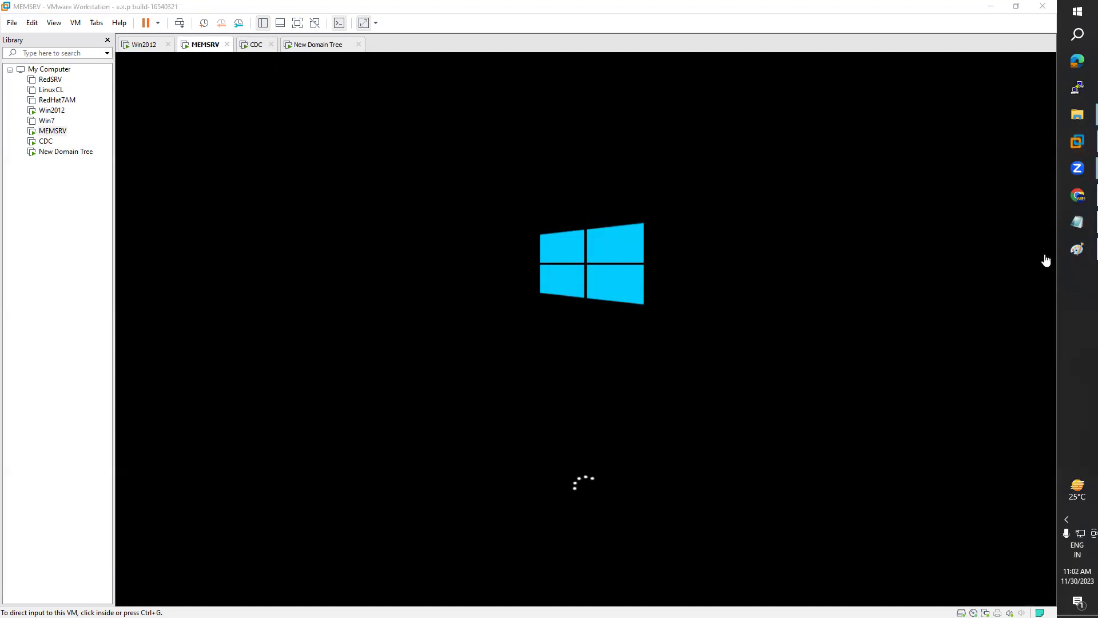
mouse_move(1079, 200)
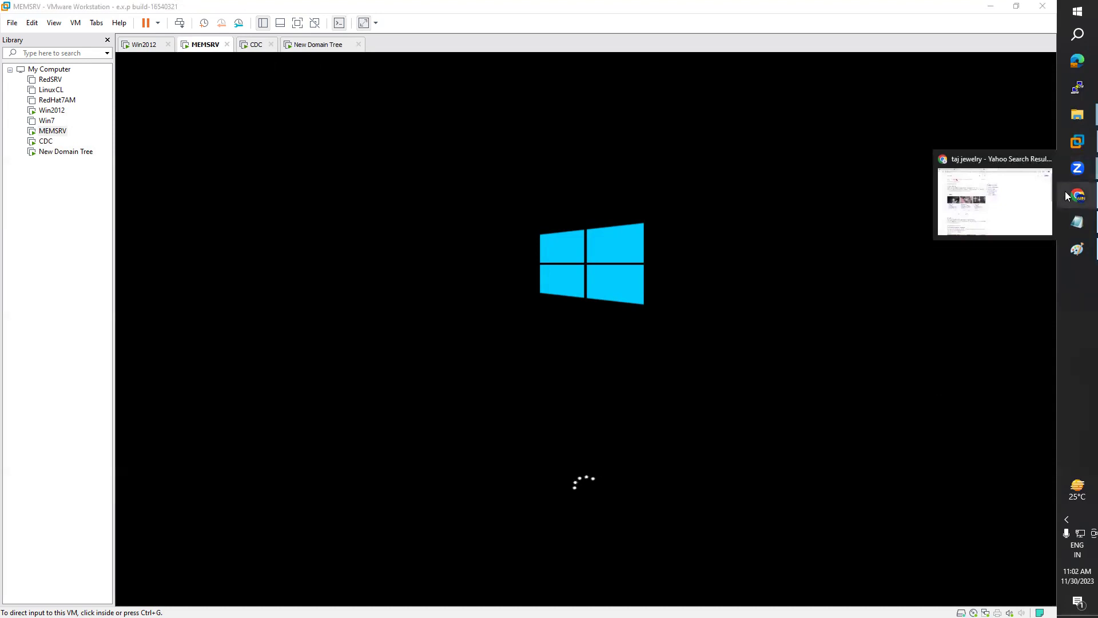
click(1047, 159)
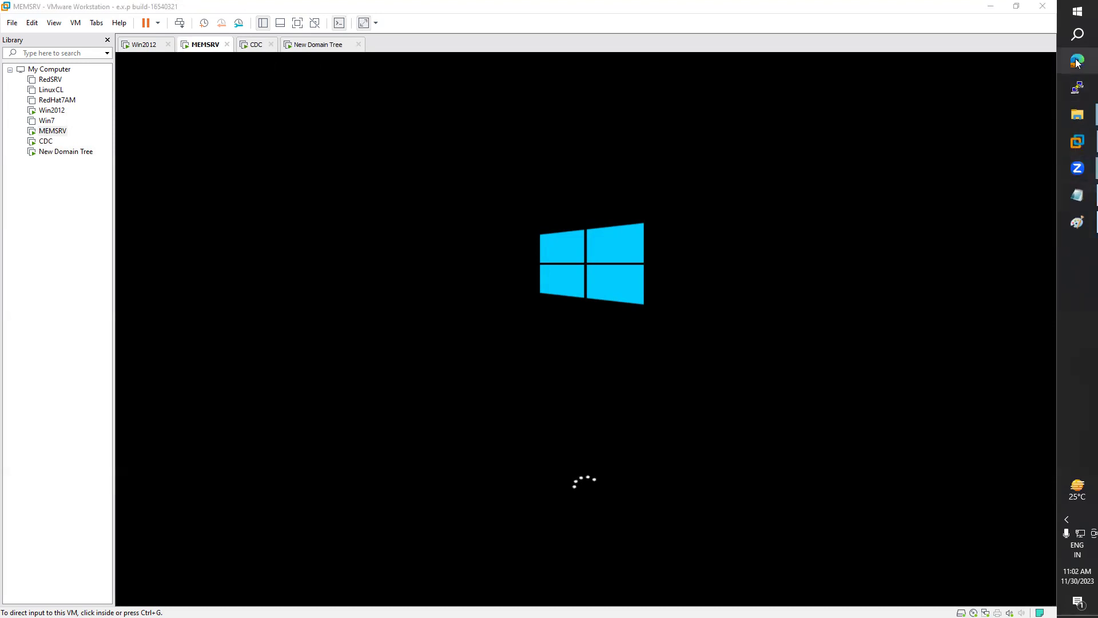
click(1079, 168)
mouse_move(1083, 114)
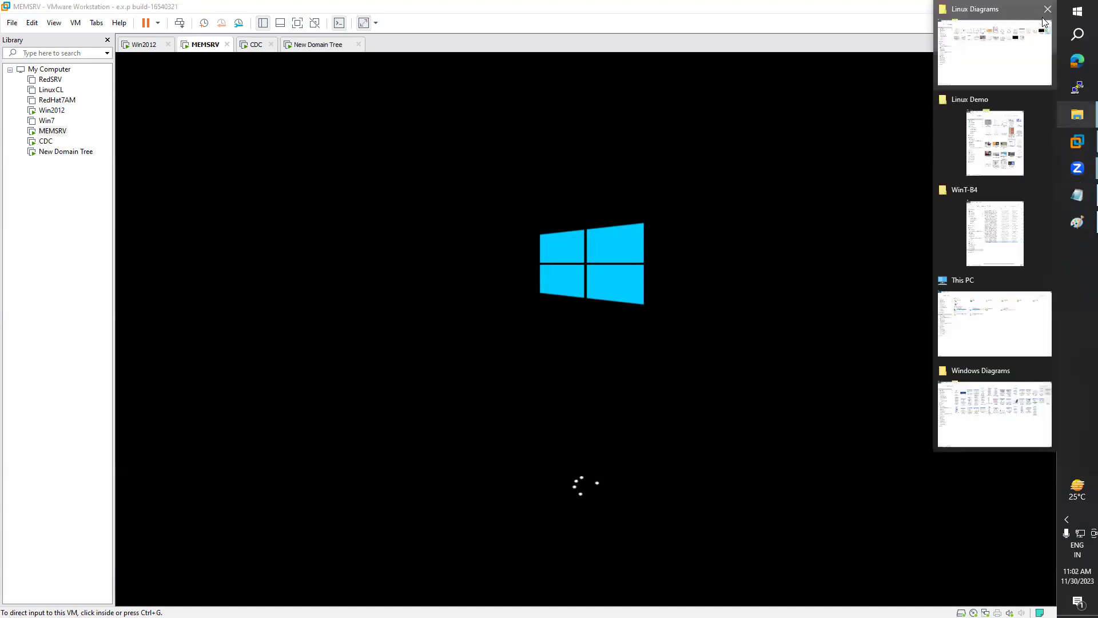
click(1049, 17)
click(1048, 20)
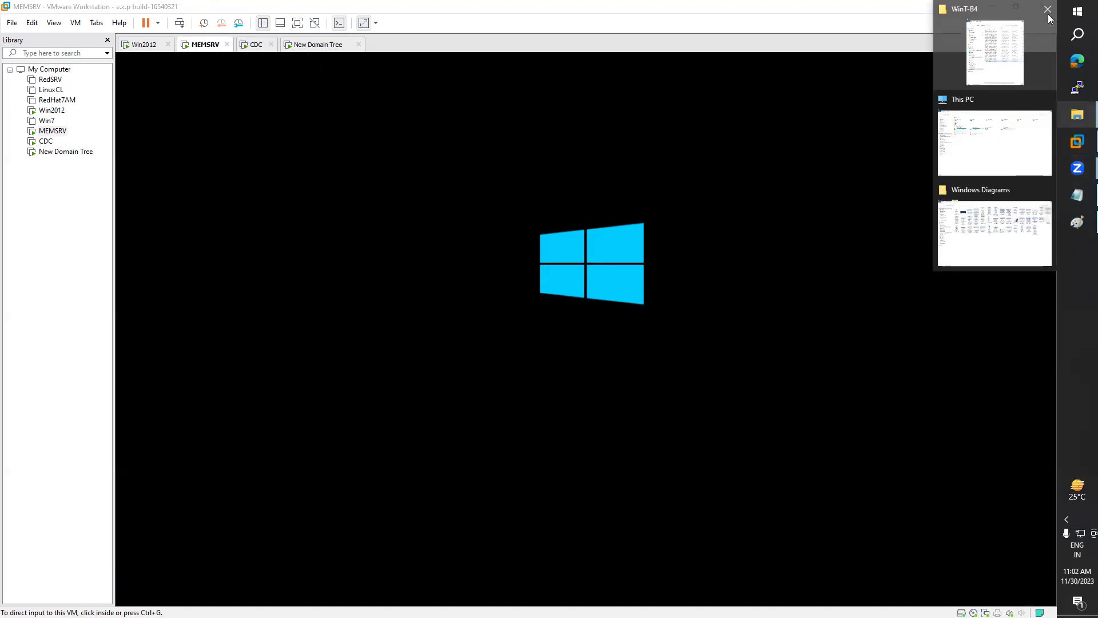
click(1048, 29)
click(1049, 60)
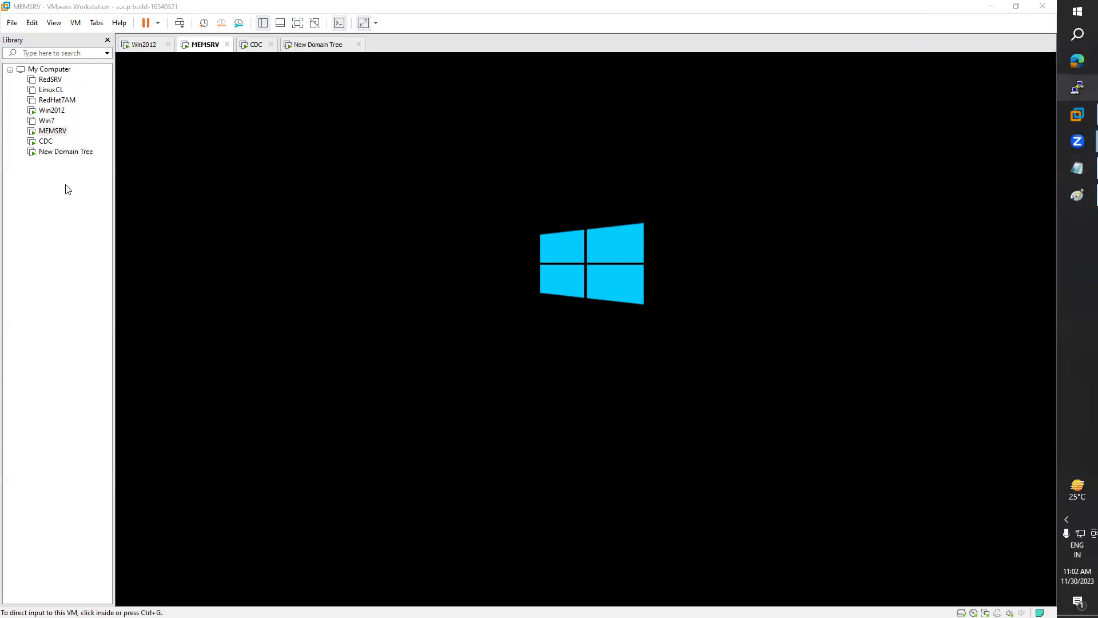
Step: Check the CDC and New Domain Tree consoles and finish on MEMSRV
click(253, 48)
click(295, 50)
click(207, 48)
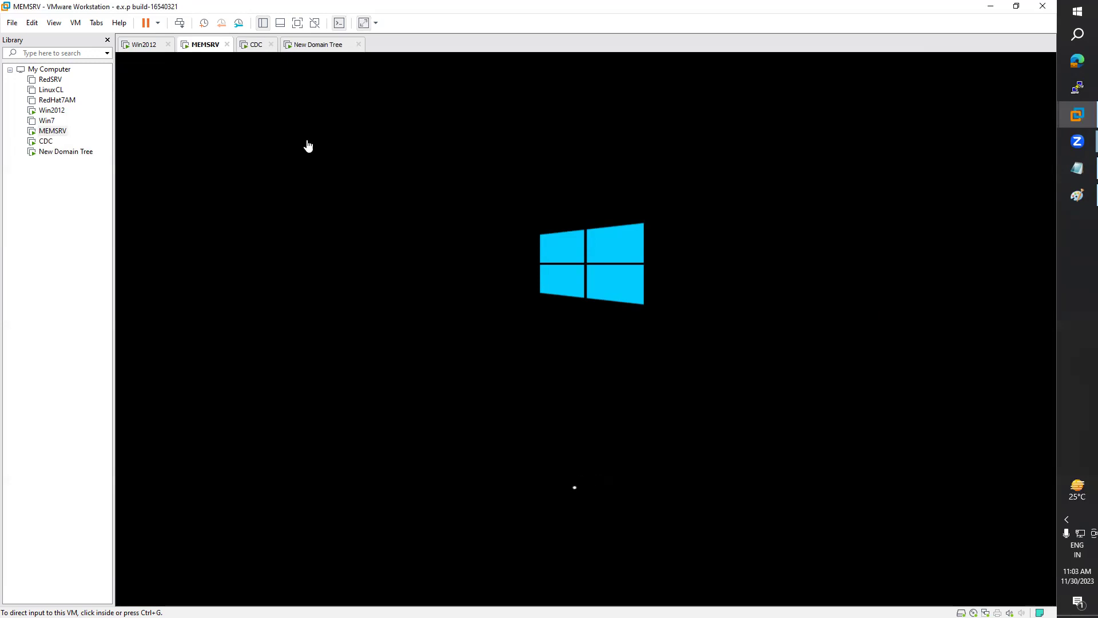
Step: Bring up the CDC machine's tab to show its Server Manager dashboard
click(257, 52)
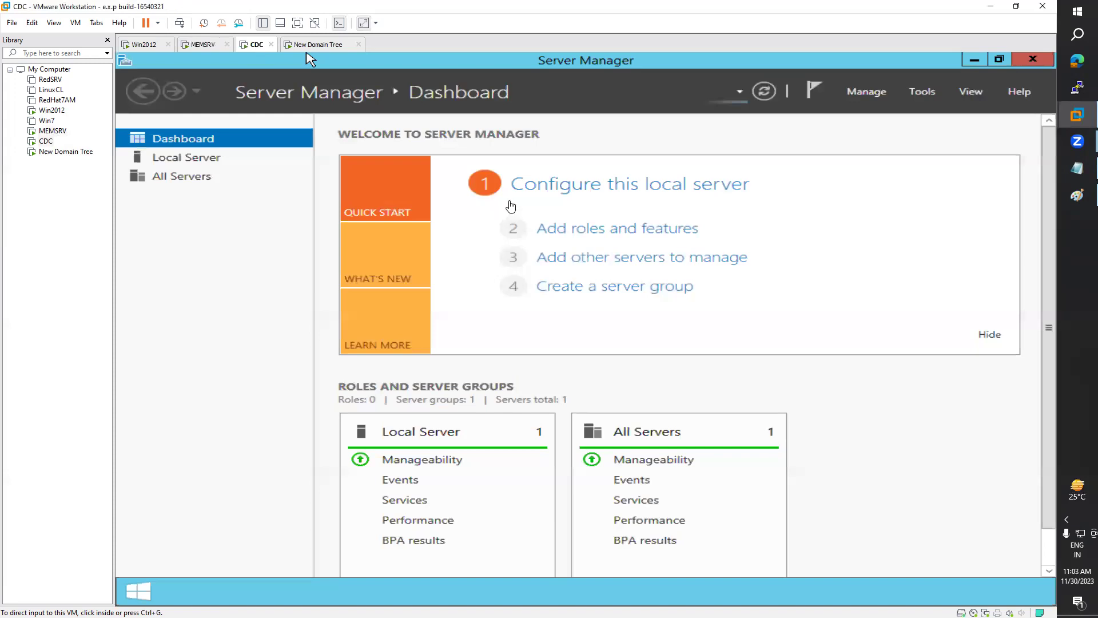
Step: Flip between the CDC and New Domain Tree machines and open the CDC guest's Start screen
click(322, 46)
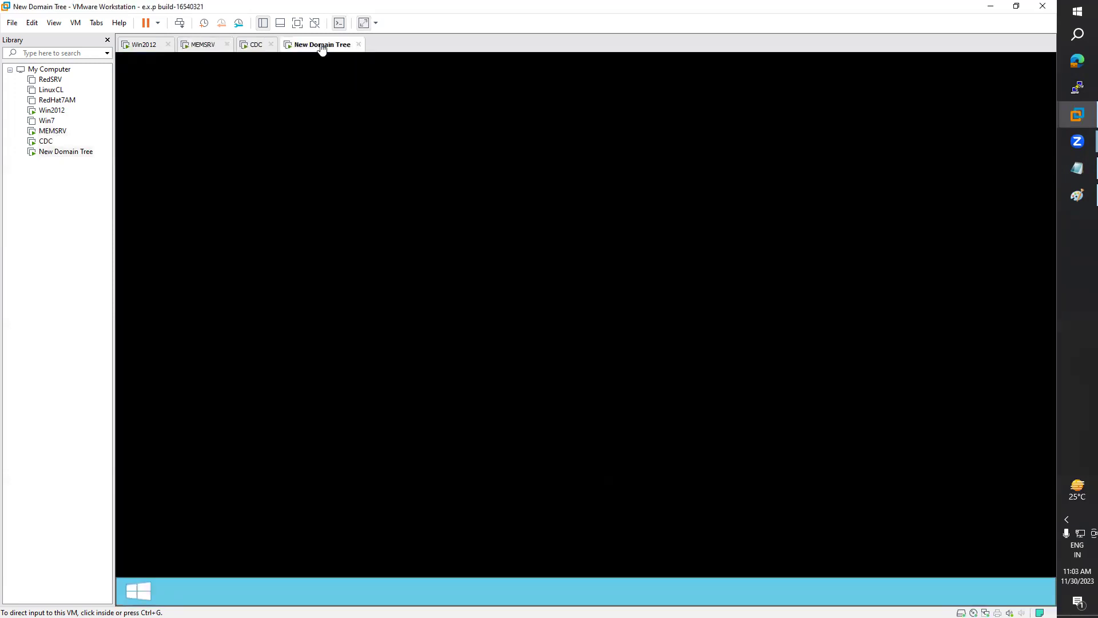
click(256, 46)
click(296, 366)
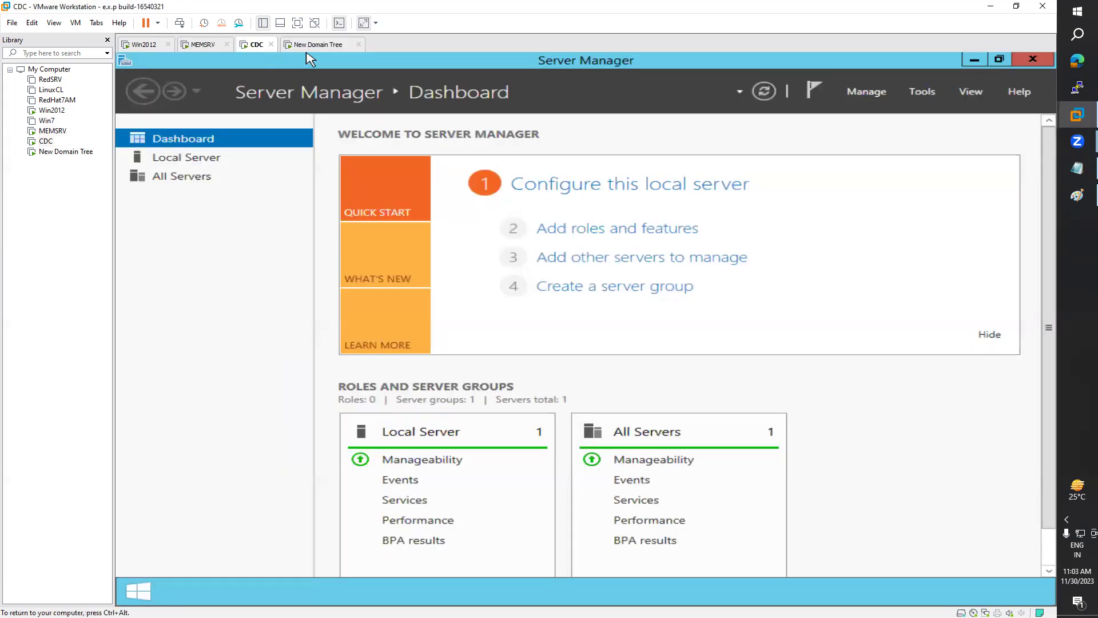
click(141, 588)
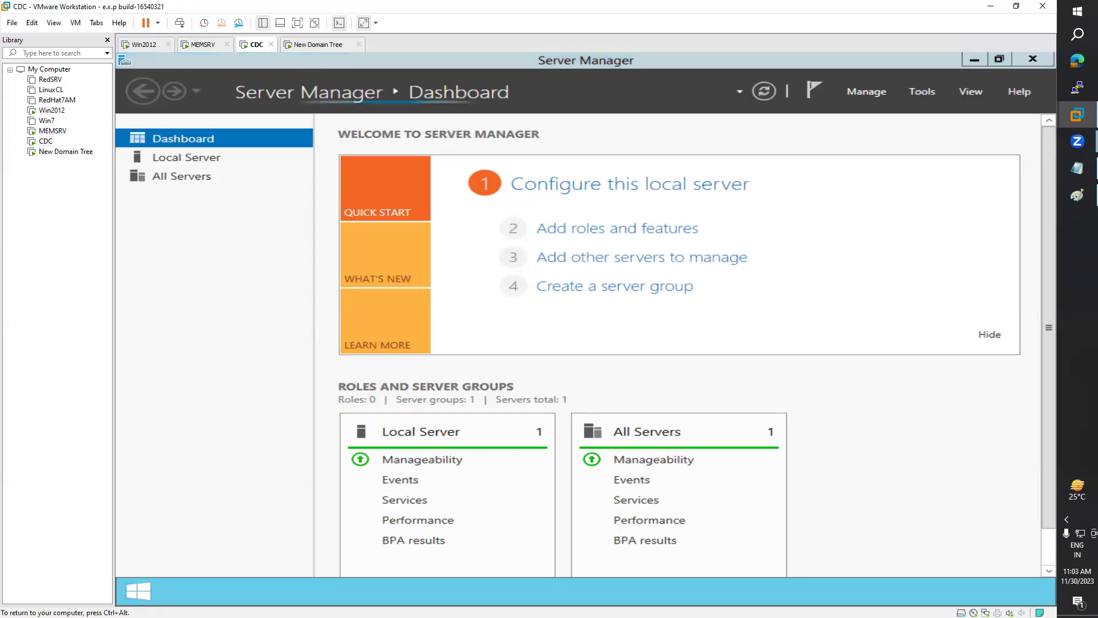
click(301, 51)
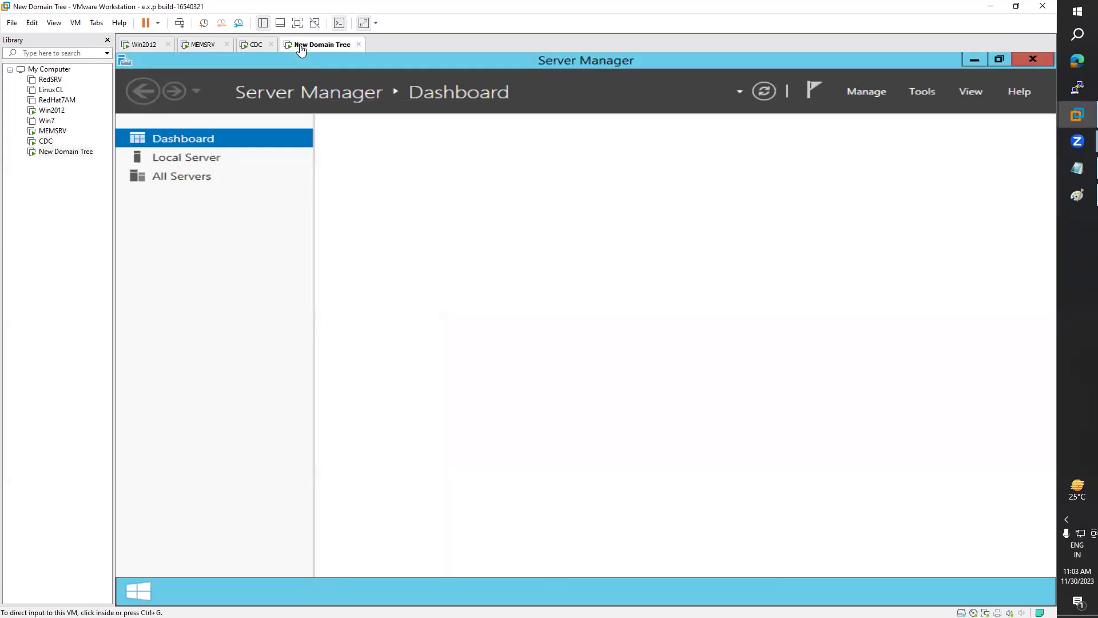
click(256, 52)
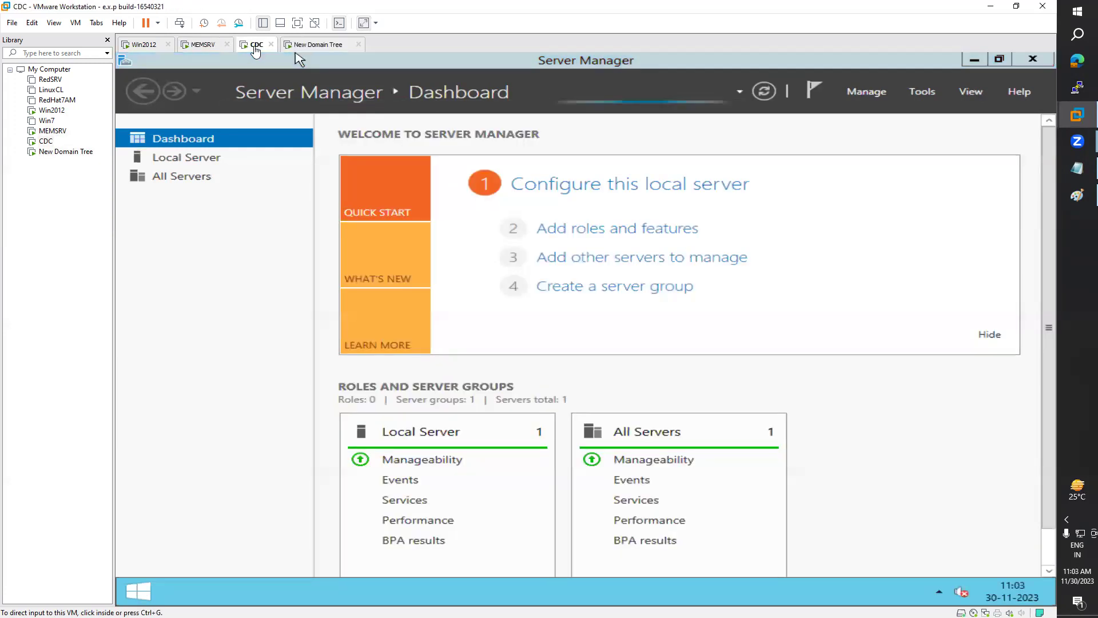
click(308, 47)
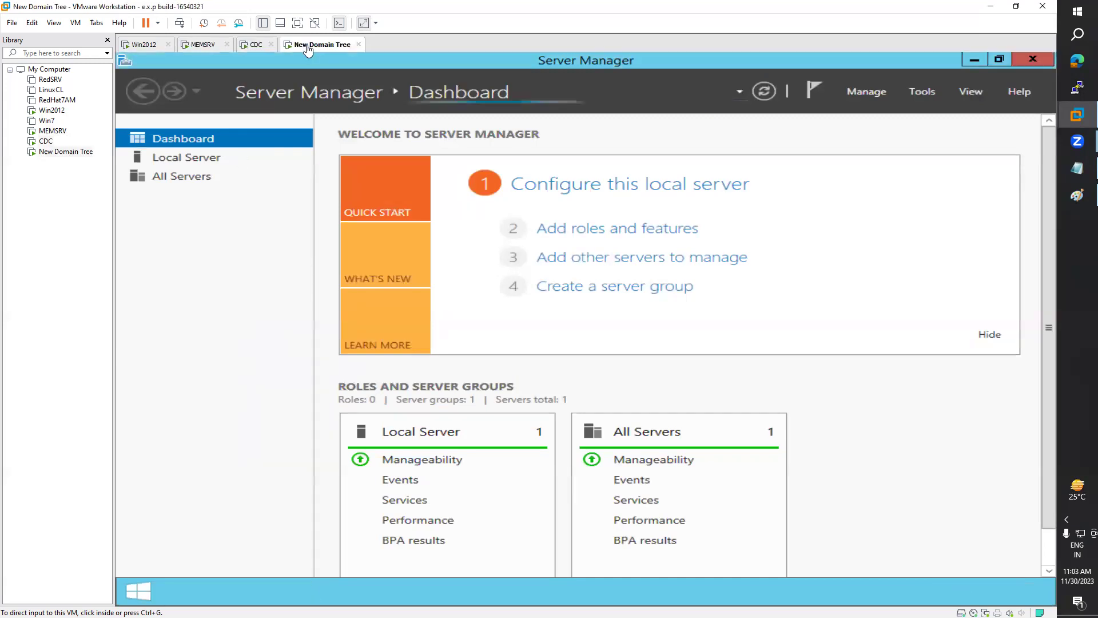
click(251, 50)
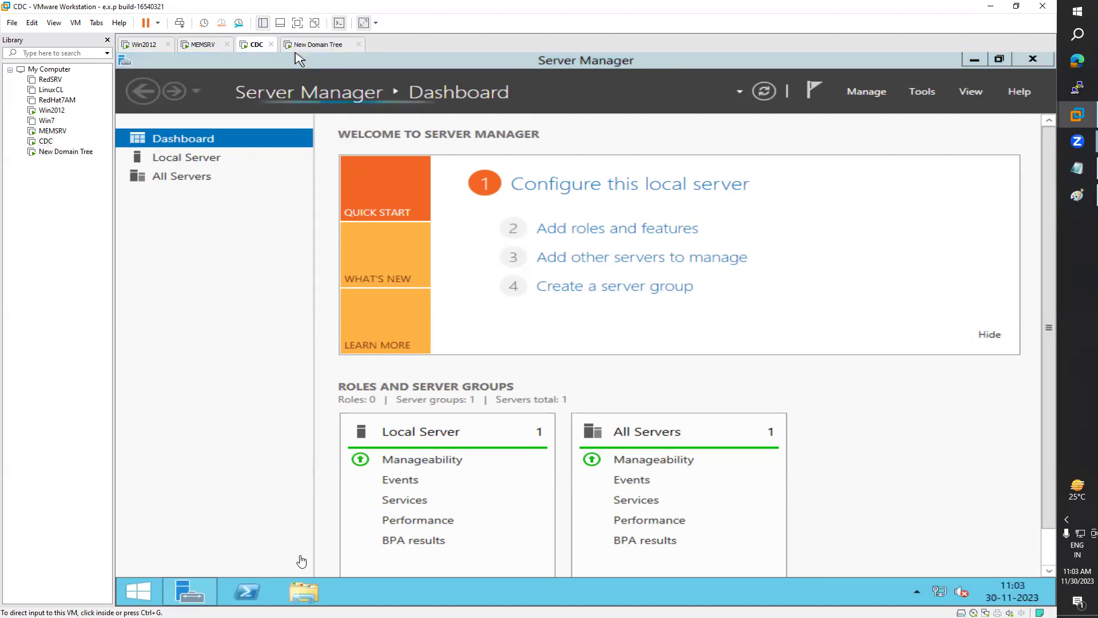
click(303, 598)
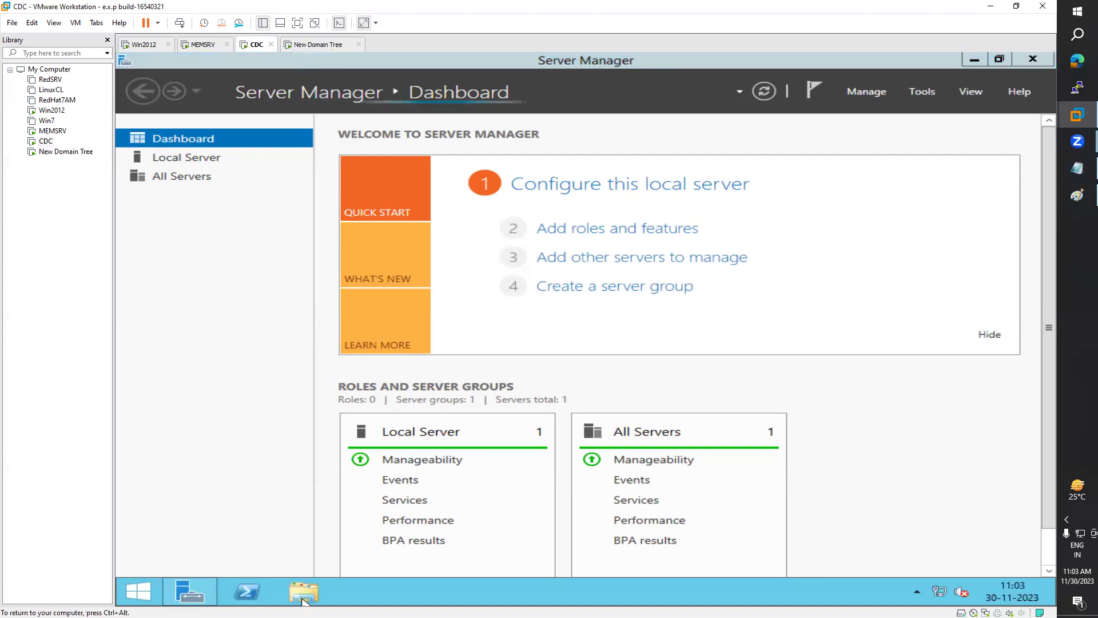
key(super)
key(ctrl+alt)
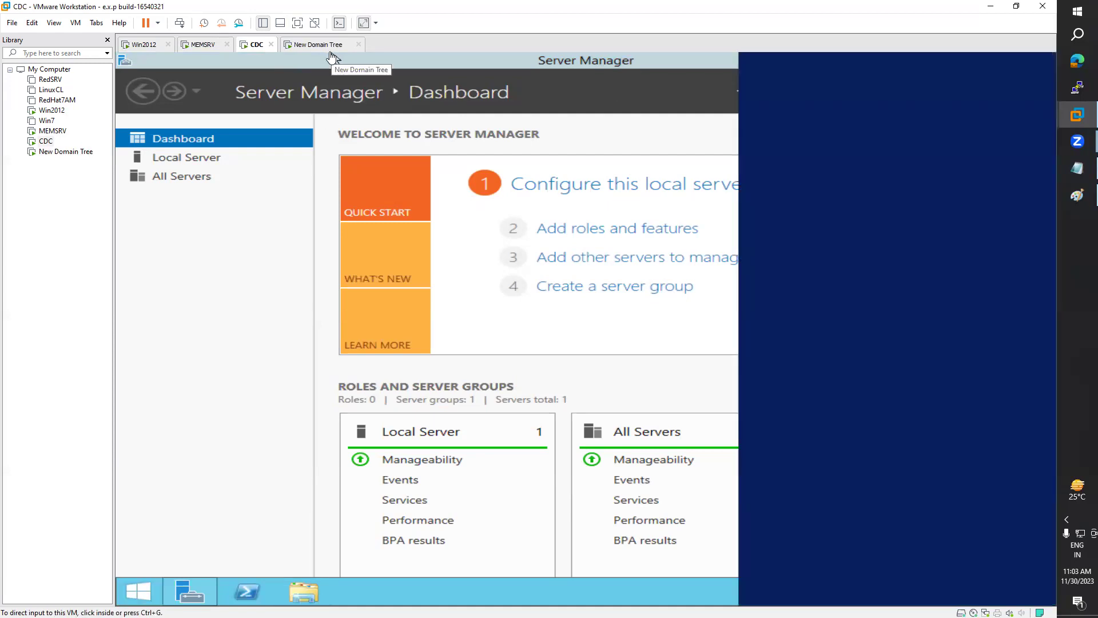
Step: Cycle through the MEMSRV, CDC and New Domain Tree tabs, ending on New Domain Tree with input captured
click(308, 50)
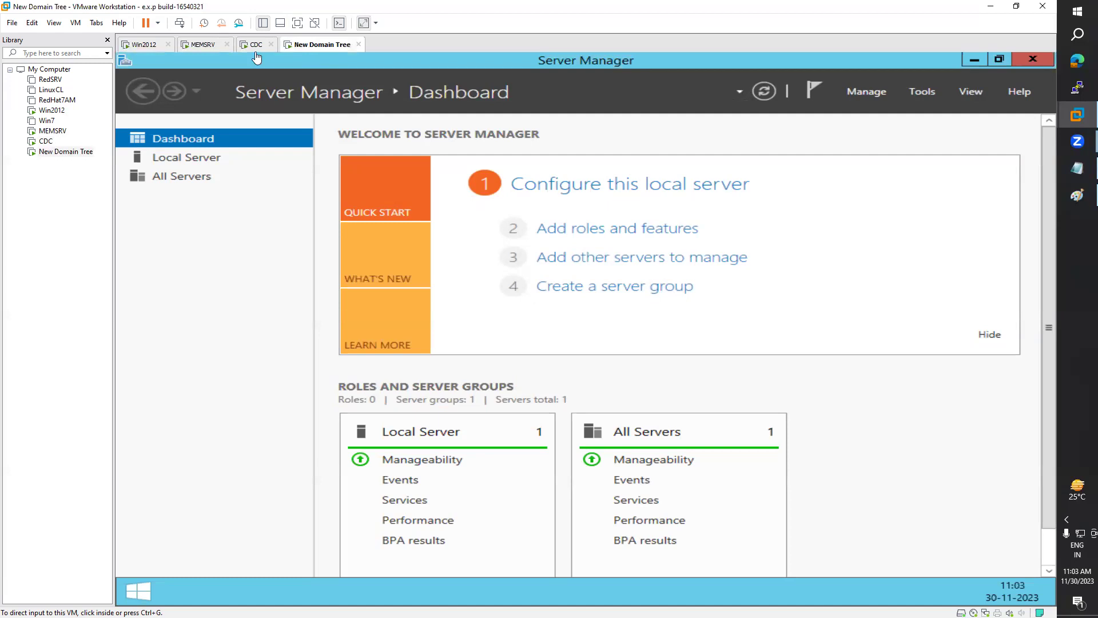
click(204, 52)
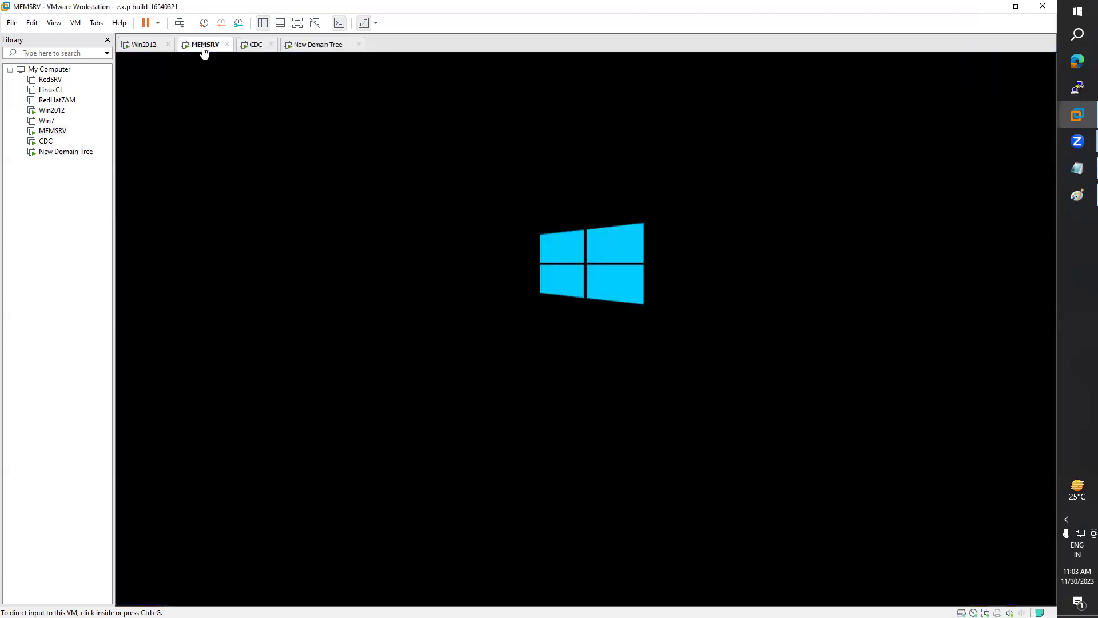
click(255, 46)
click(318, 57)
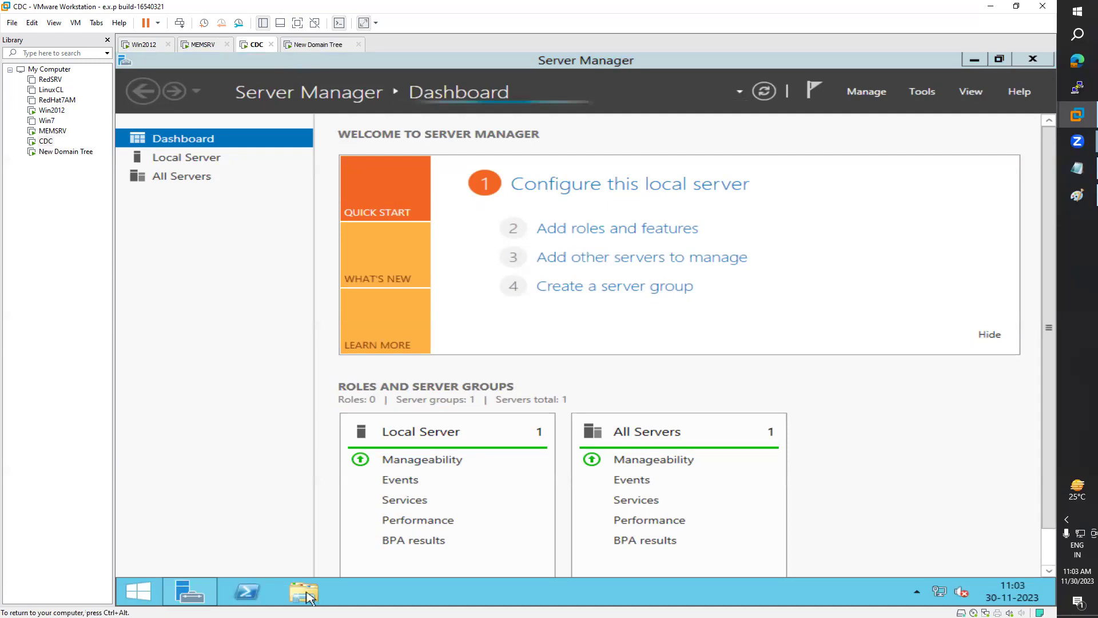
key(ctrl+alt)
click(302, 46)
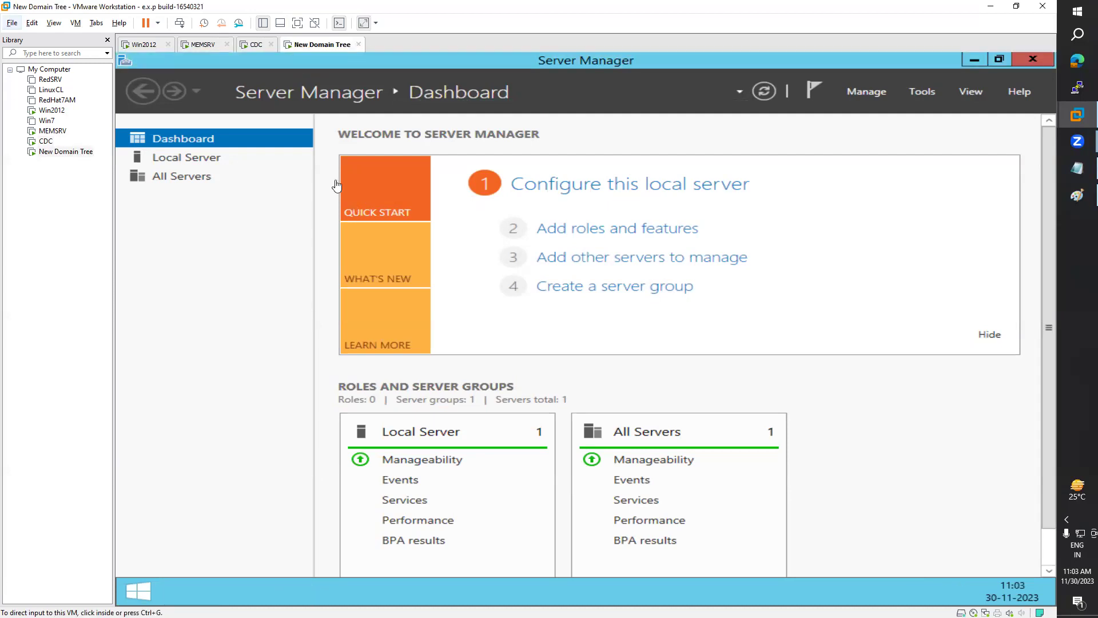
click(144, 587)
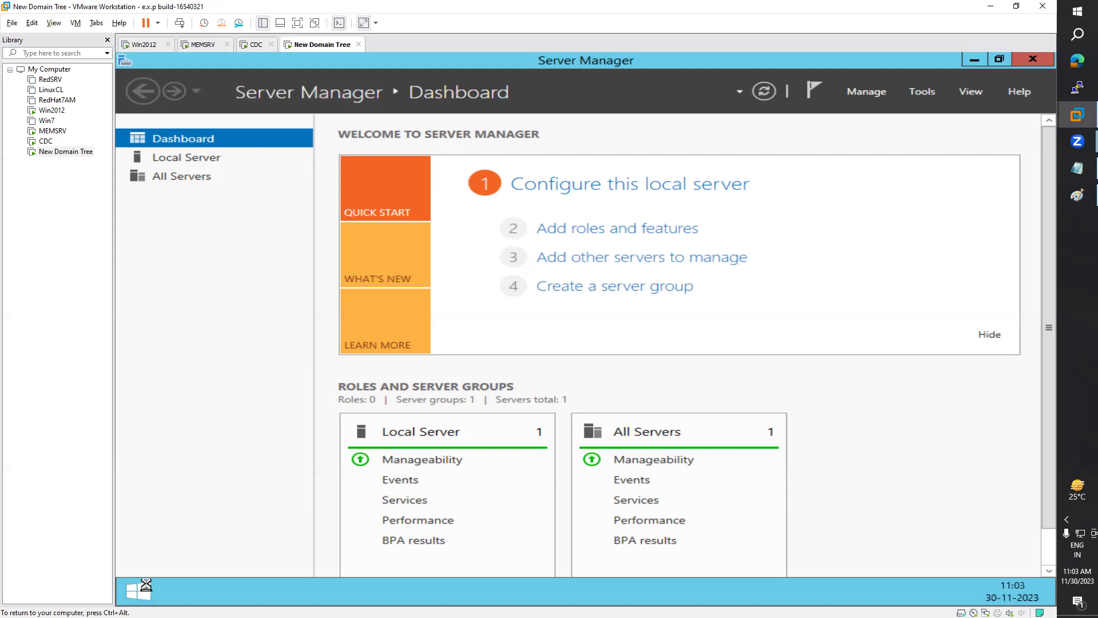
click(255, 46)
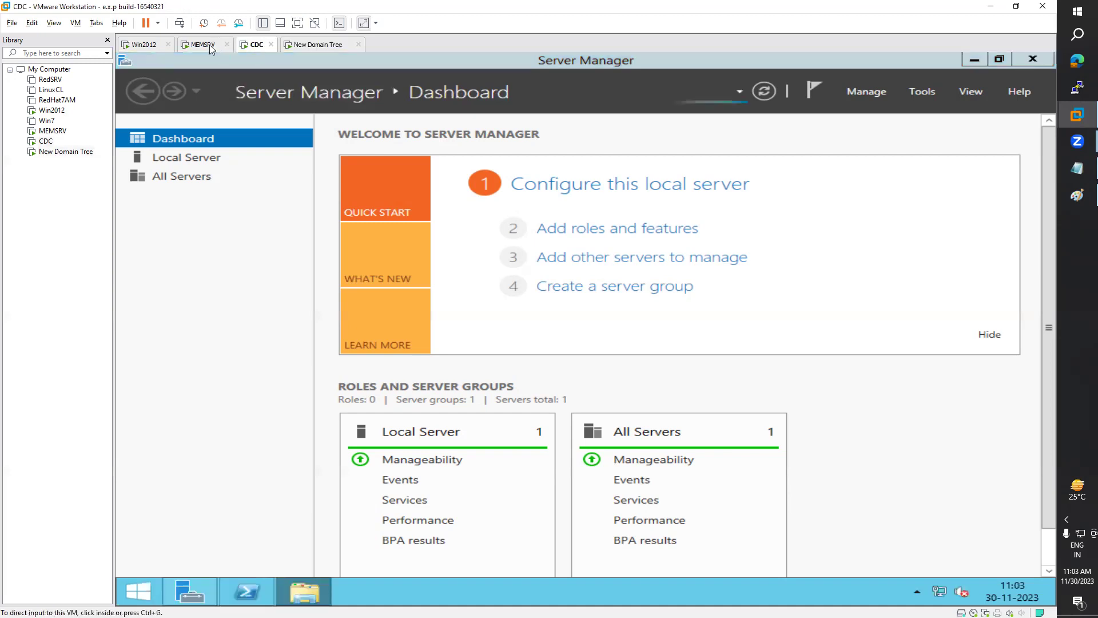
click(207, 45)
click(252, 45)
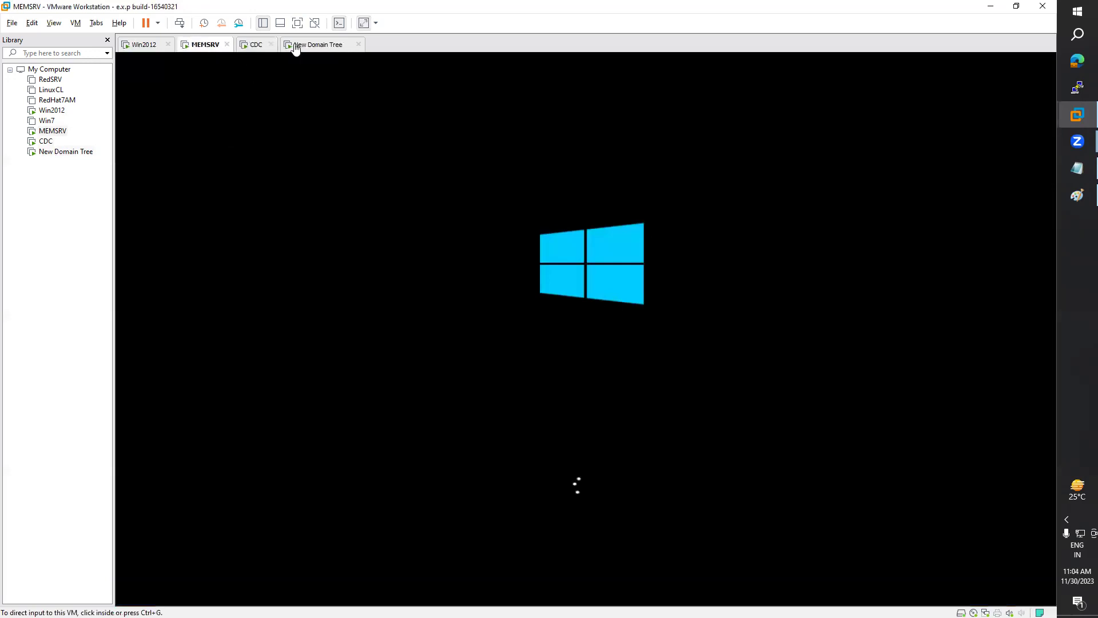
click(307, 45)
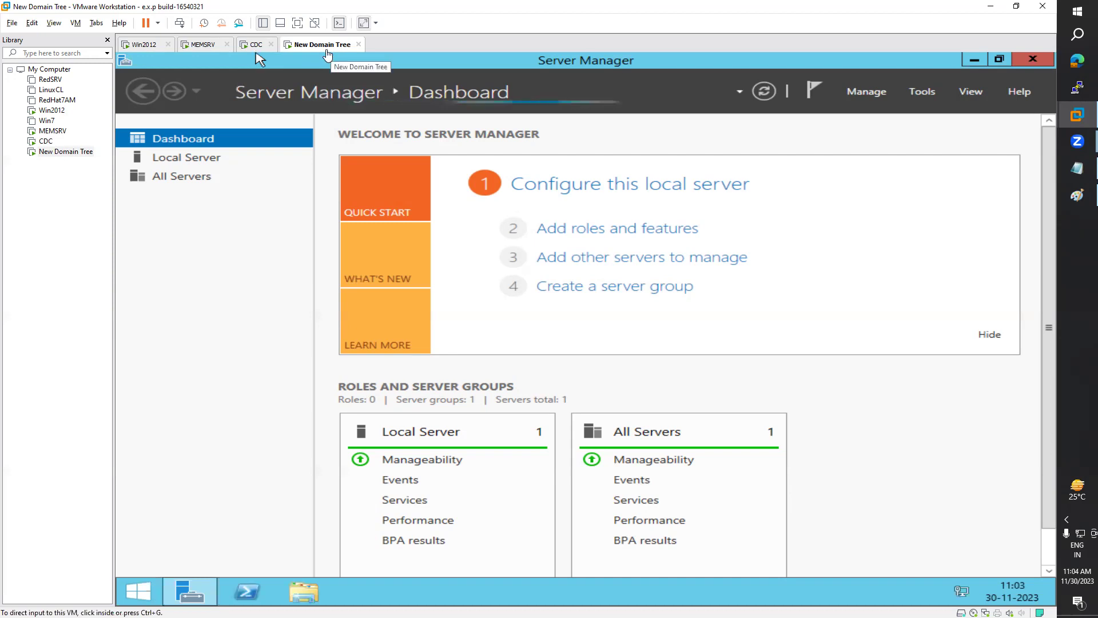
click(1036, 65)
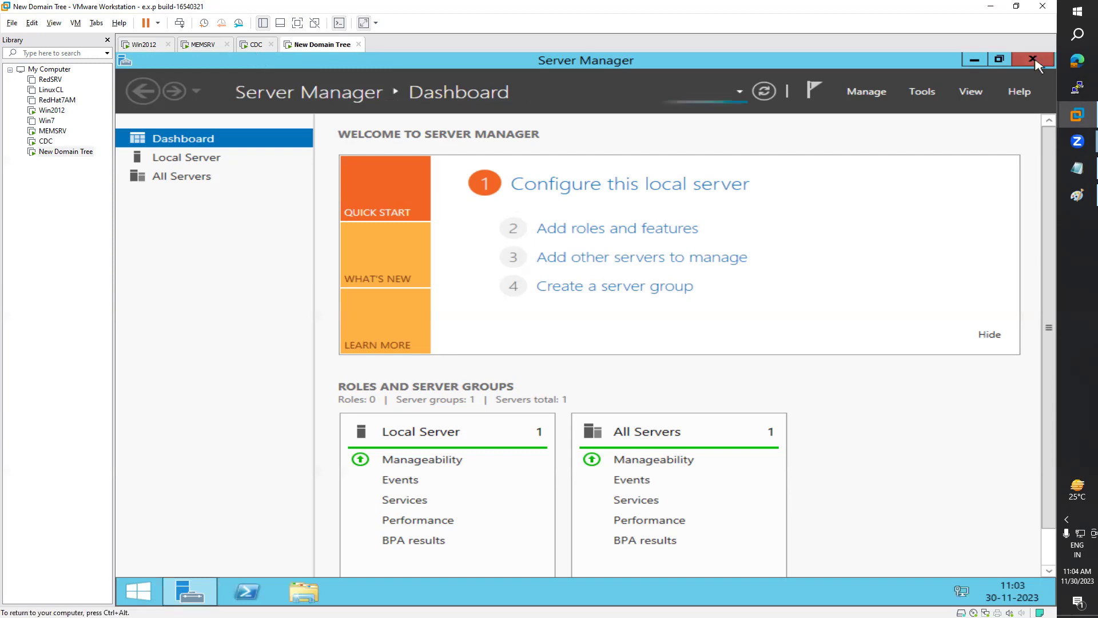
Step: Close Server Manager on New Domain Tree, accept network discovery, and bring up the Start power options
click(1033, 60)
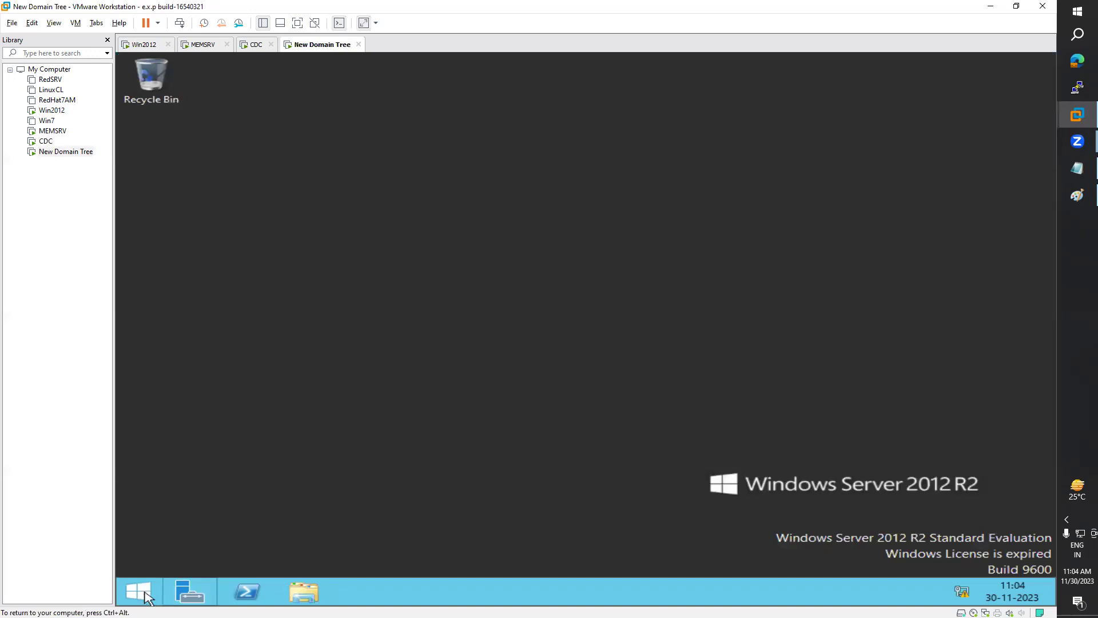
click(147, 598)
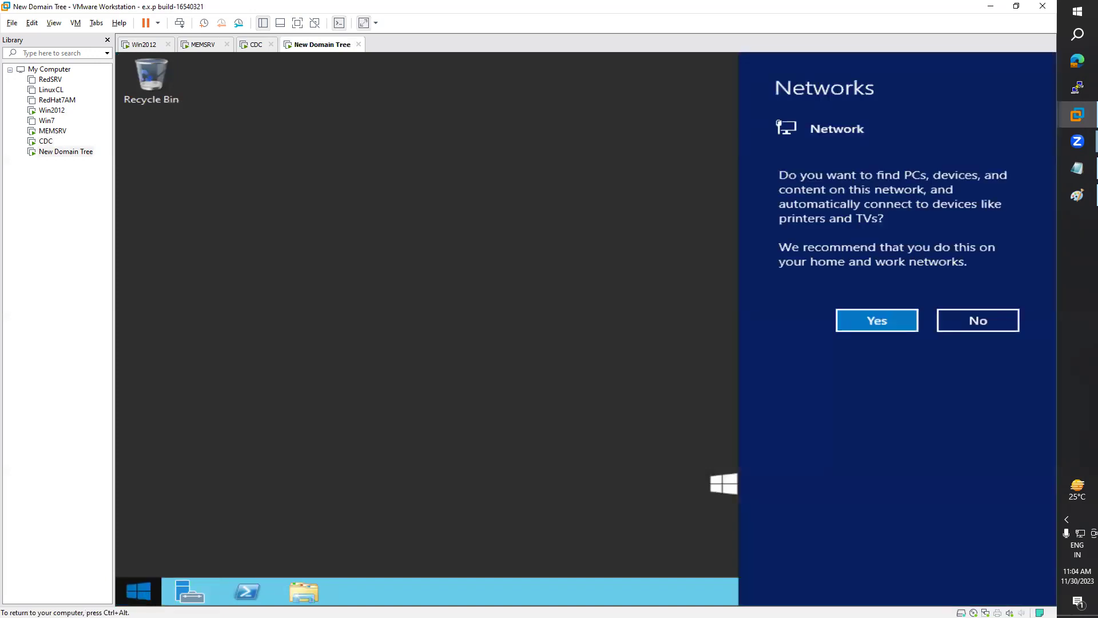
click(865, 327)
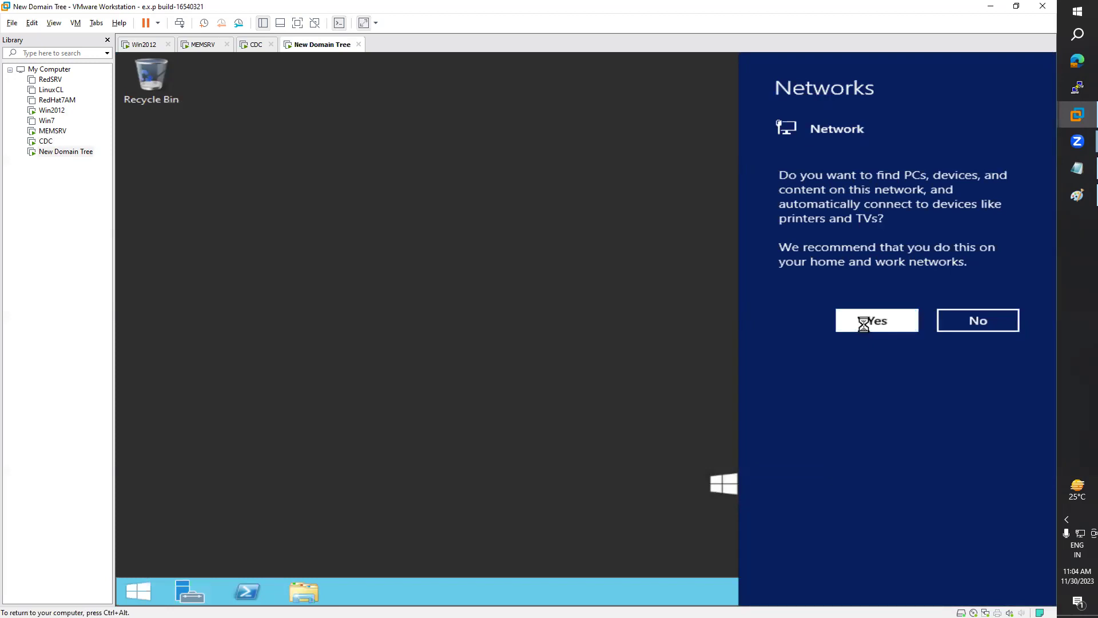
key(ctrl+alt)
click(156, 598)
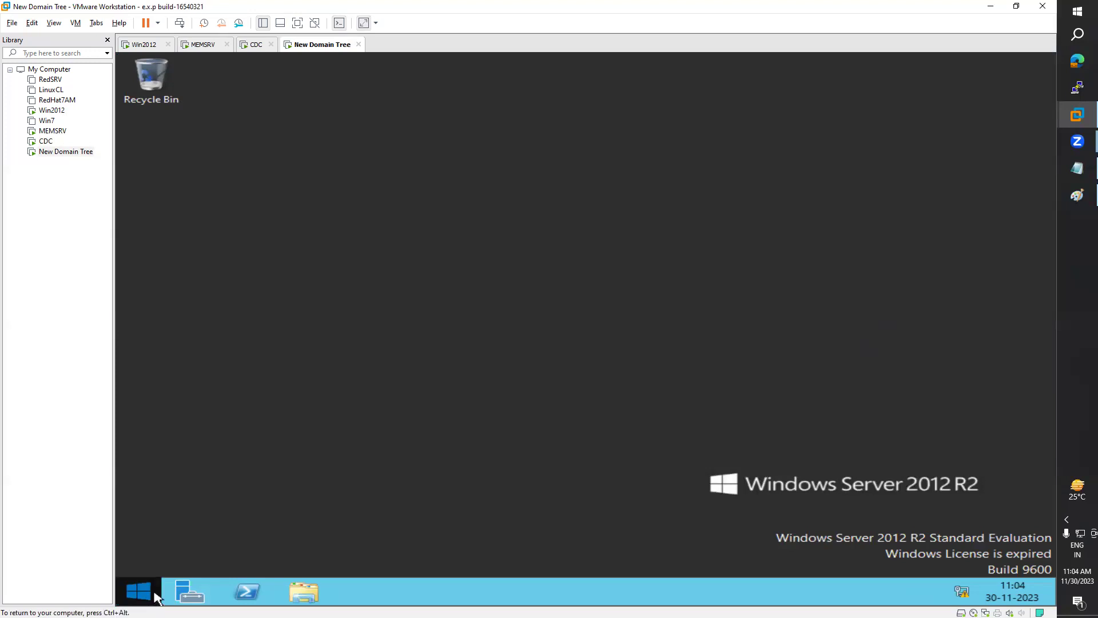
click(153, 598)
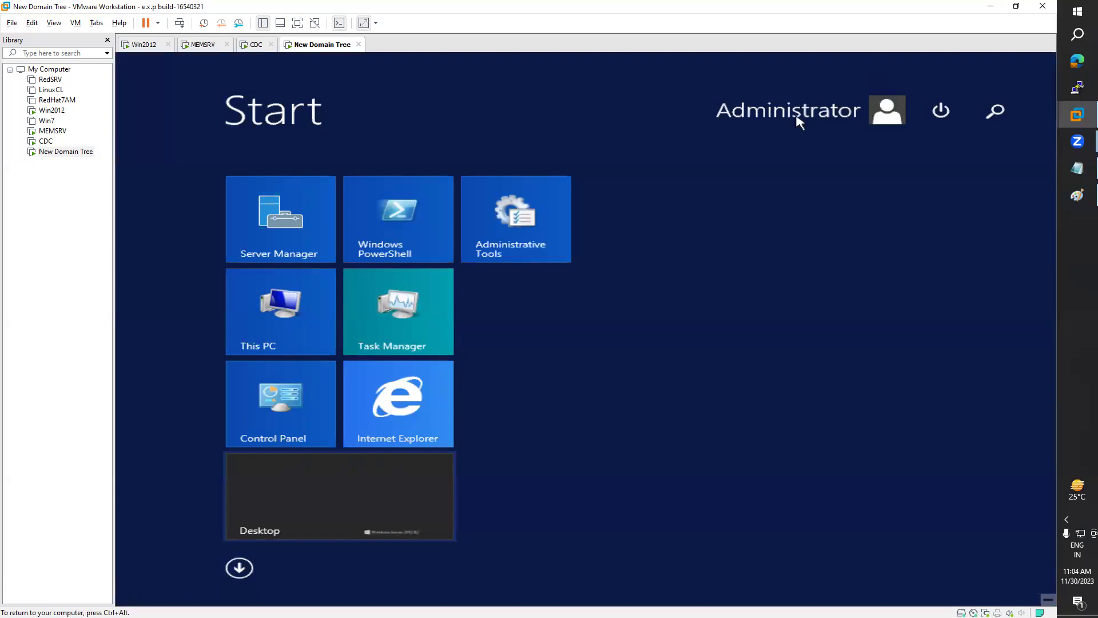
click(943, 112)
Step: Shut down New Domain Tree with the reason Hardware: Installation (Unplanned)
click(928, 150)
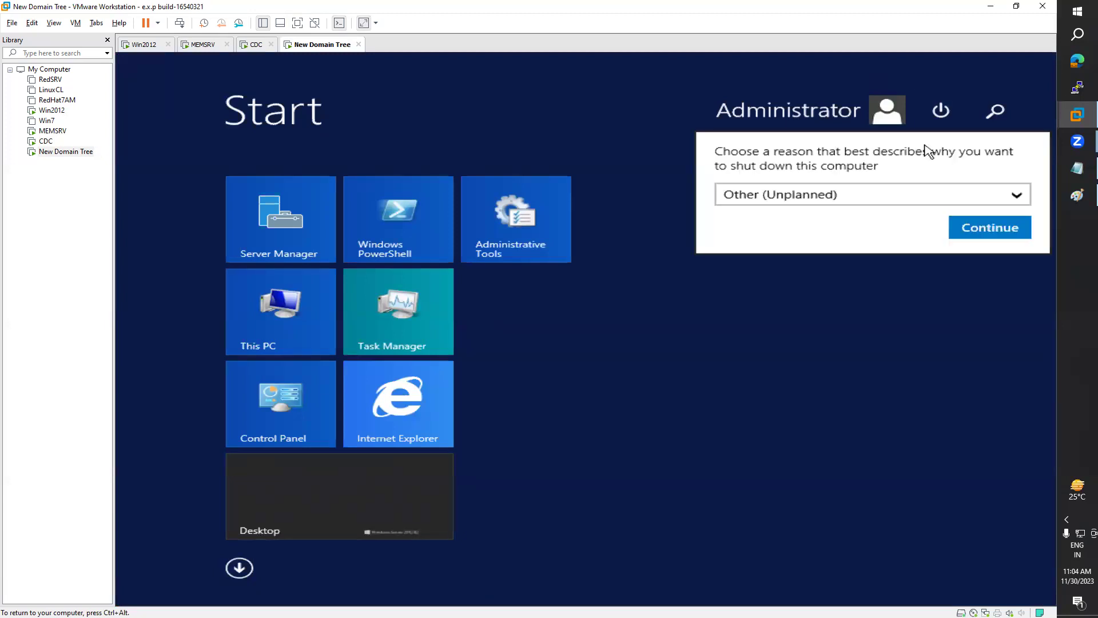
click(869, 195)
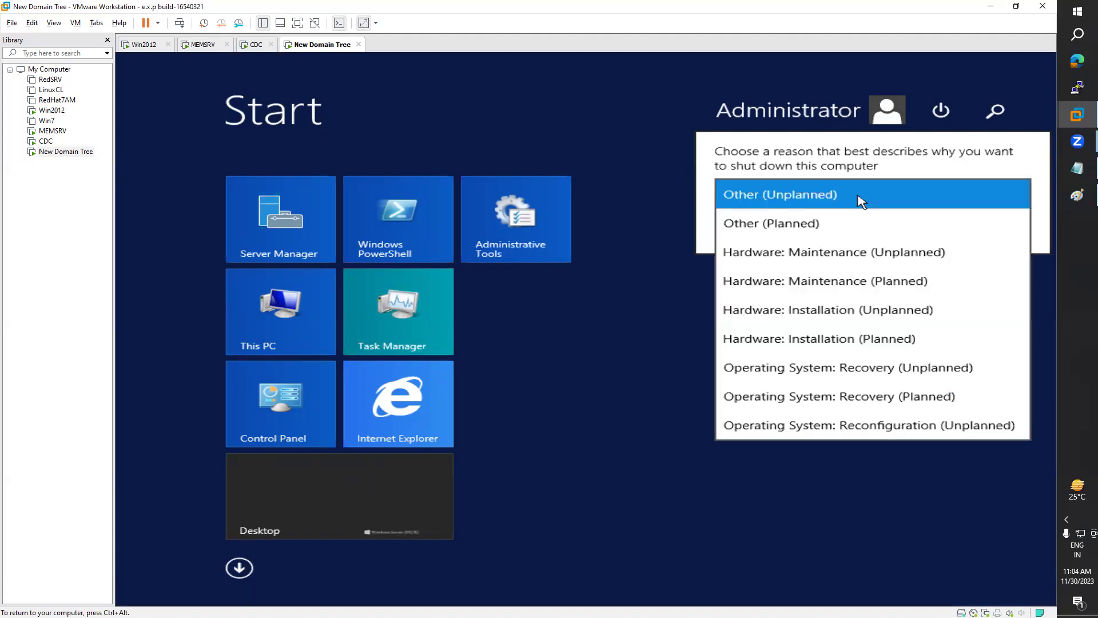
click(851, 304)
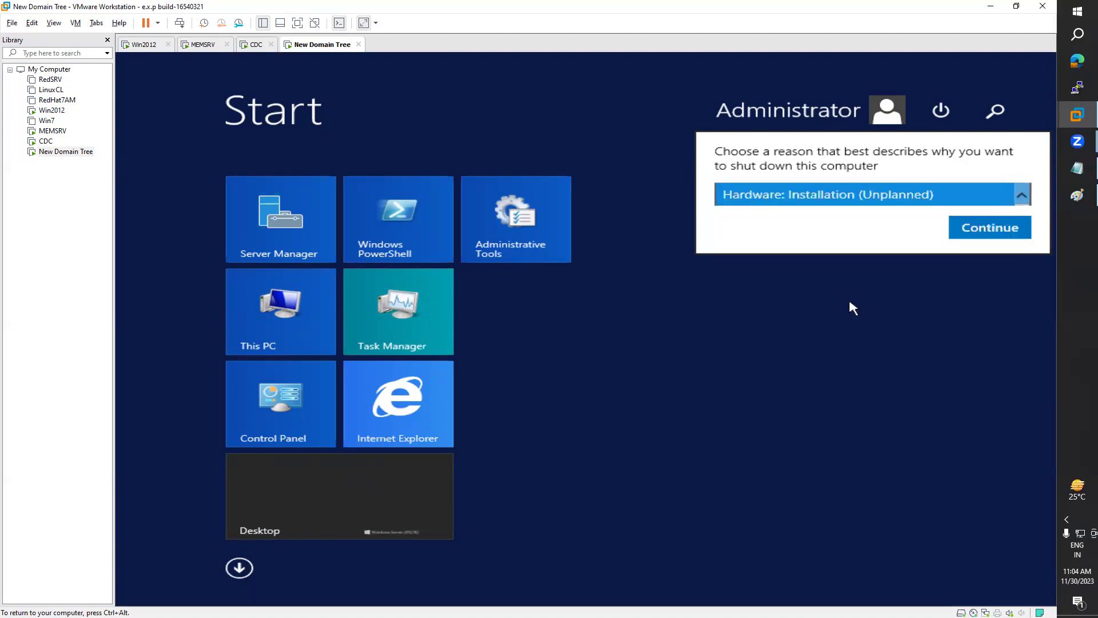
click(966, 239)
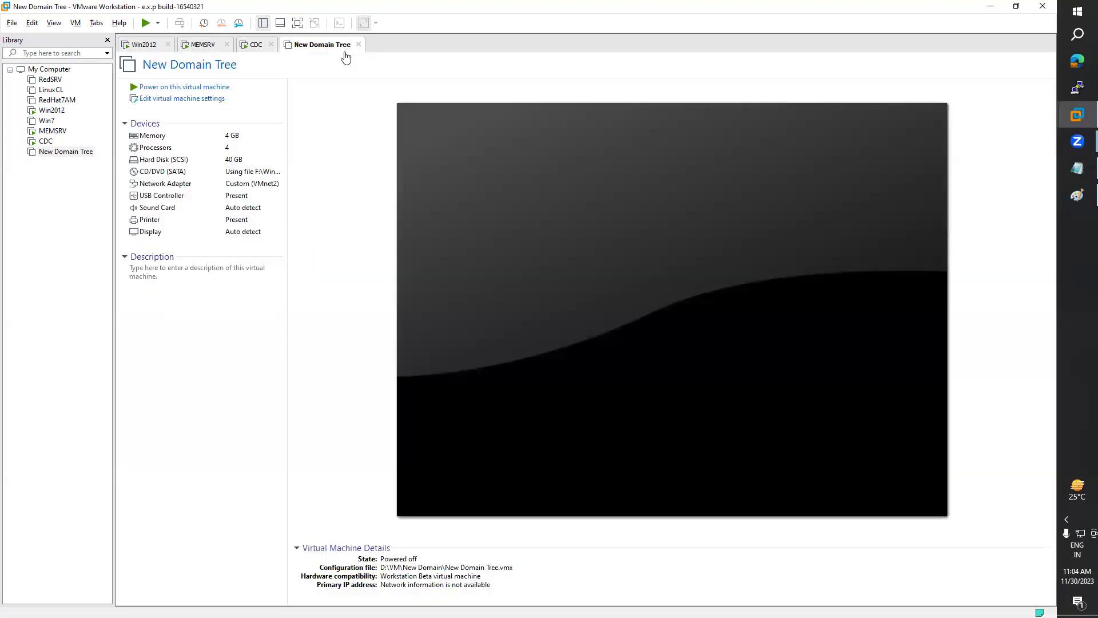
Step: Close the powered-off New Domain Tree tab and return to the CDC machine
click(358, 44)
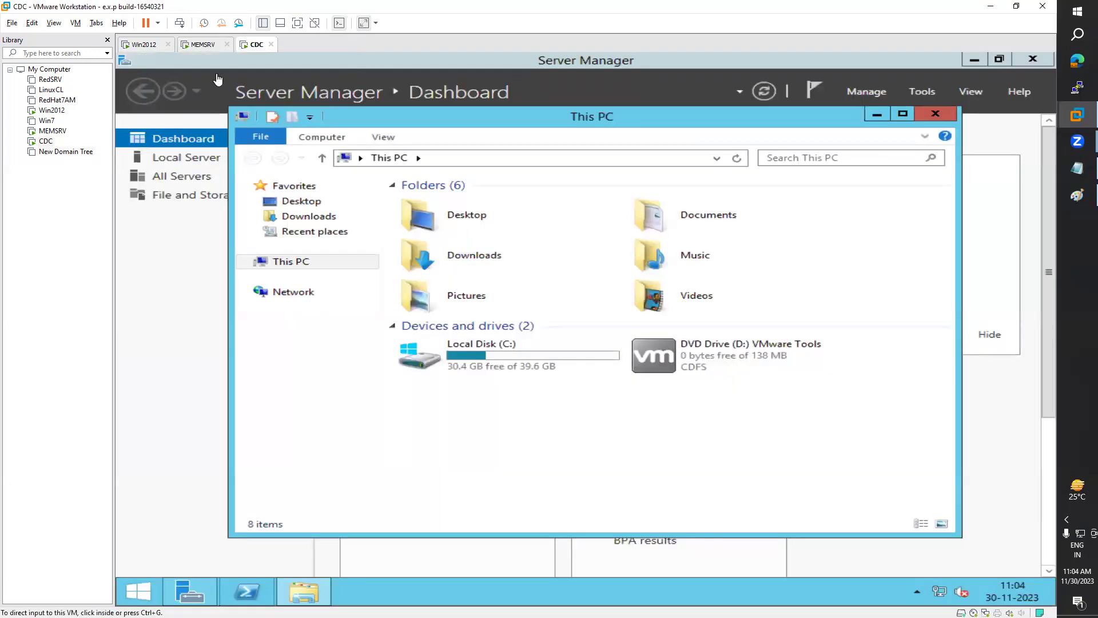
click(205, 44)
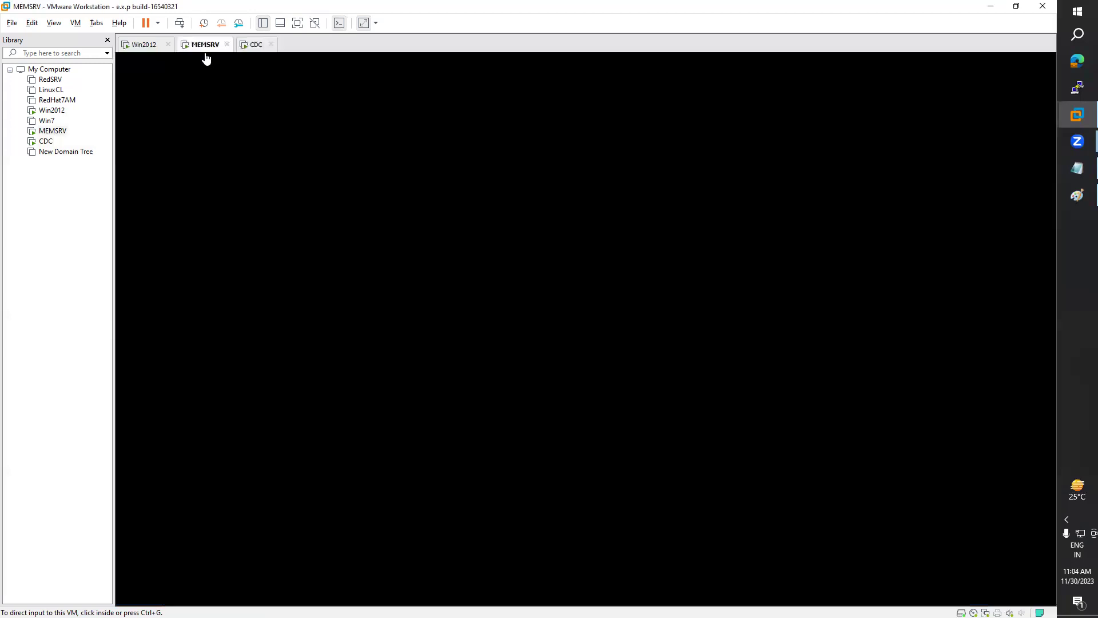
click(254, 45)
Step: Launch VMware Tools setup from CDC's DVD Drive (D:), then switch to MEMSRV
click(703, 358)
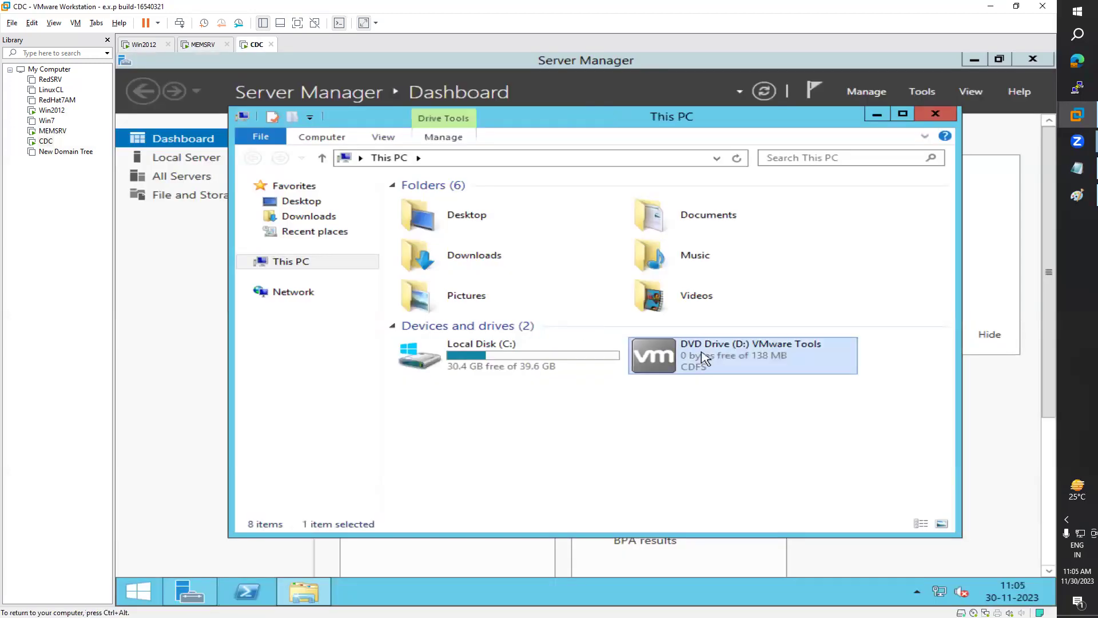
double_click(704, 358)
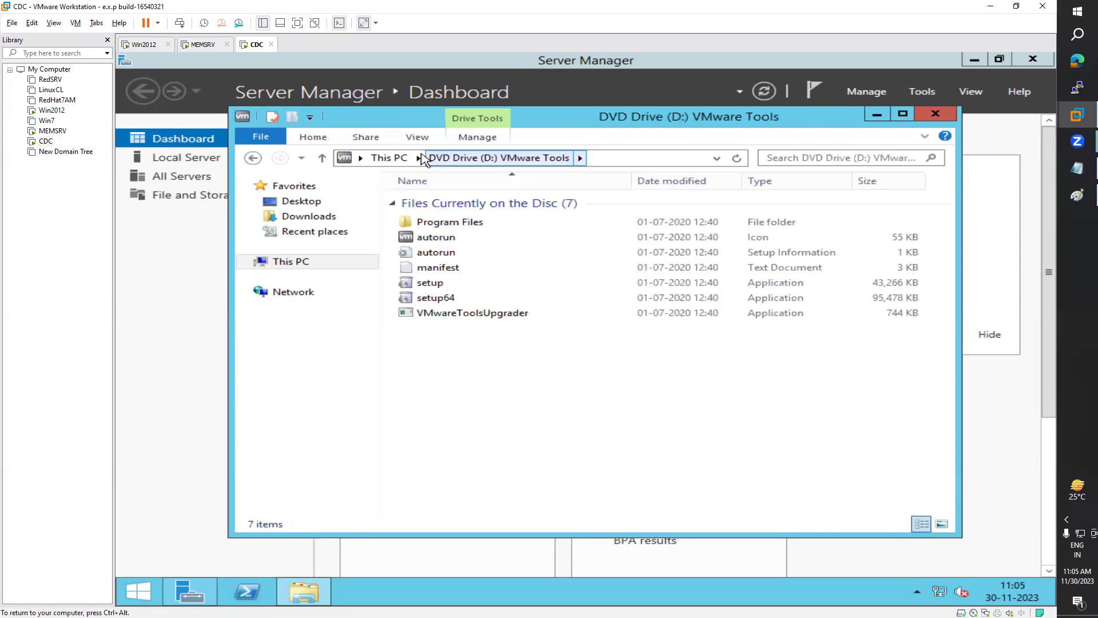
click(394, 158)
double_click(727, 357)
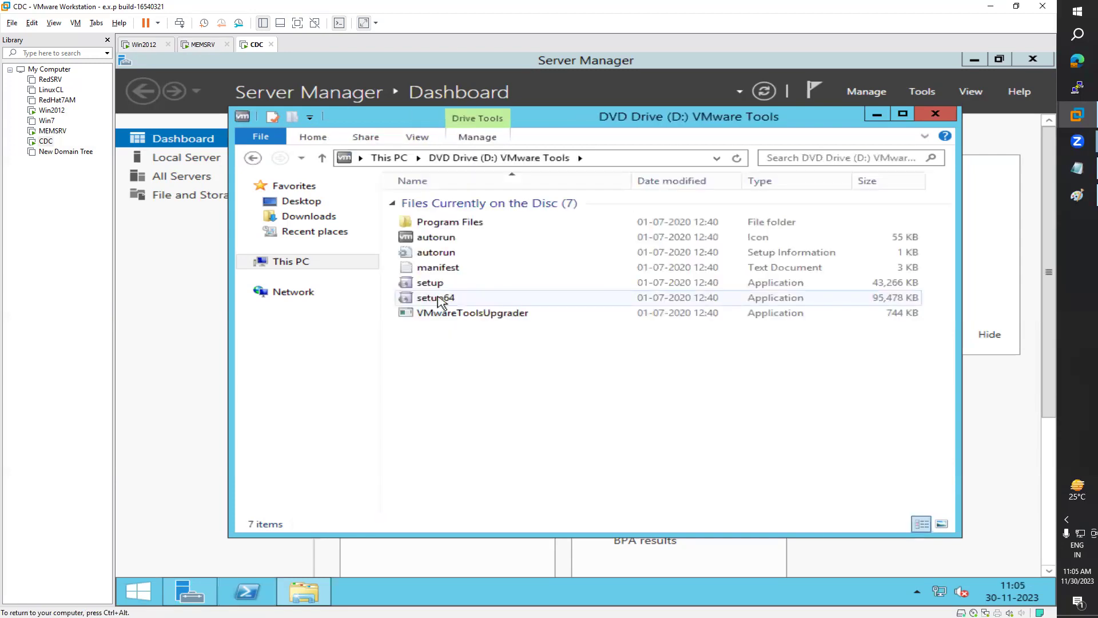
double_click(430, 283)
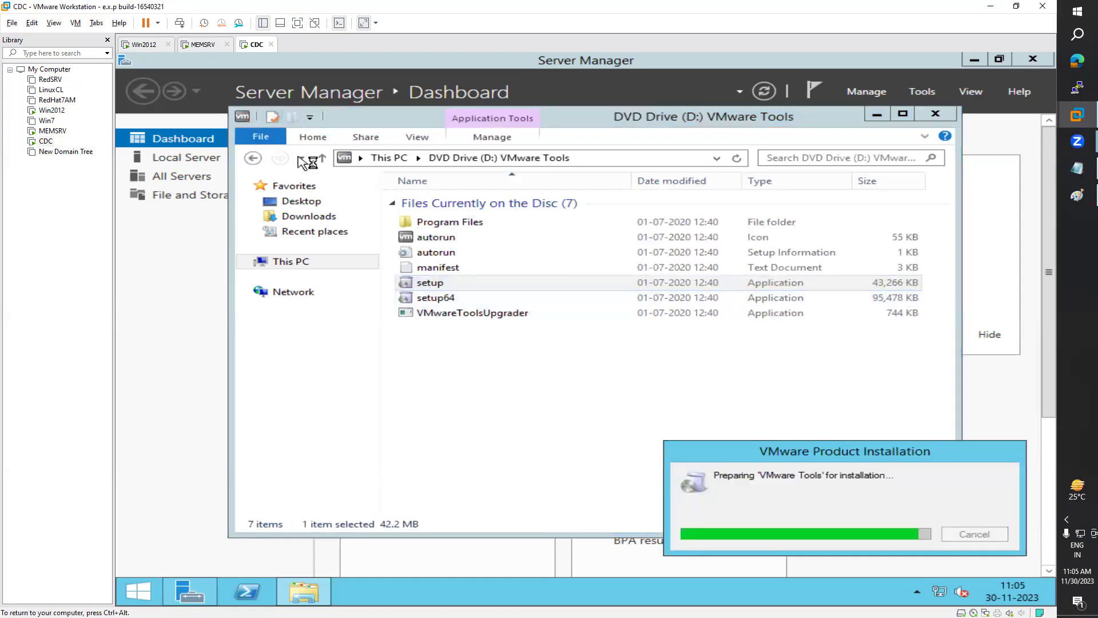
click(208, 48)
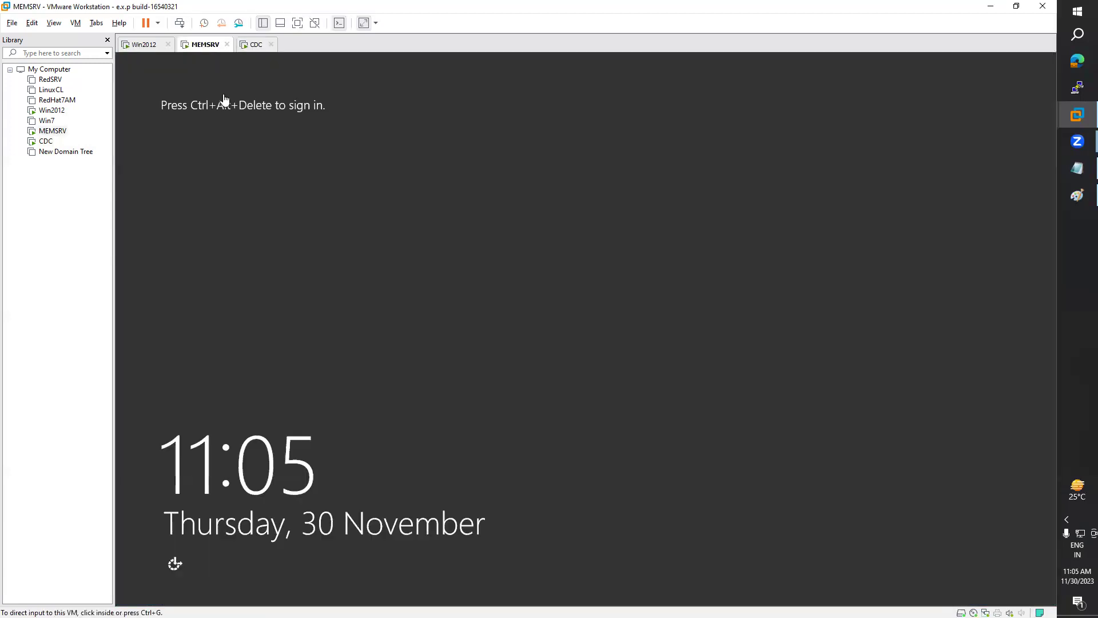
Step: Send Ctrl+Alt+Del to MEMSRV and sign in with the administrator password
click(77, 24)
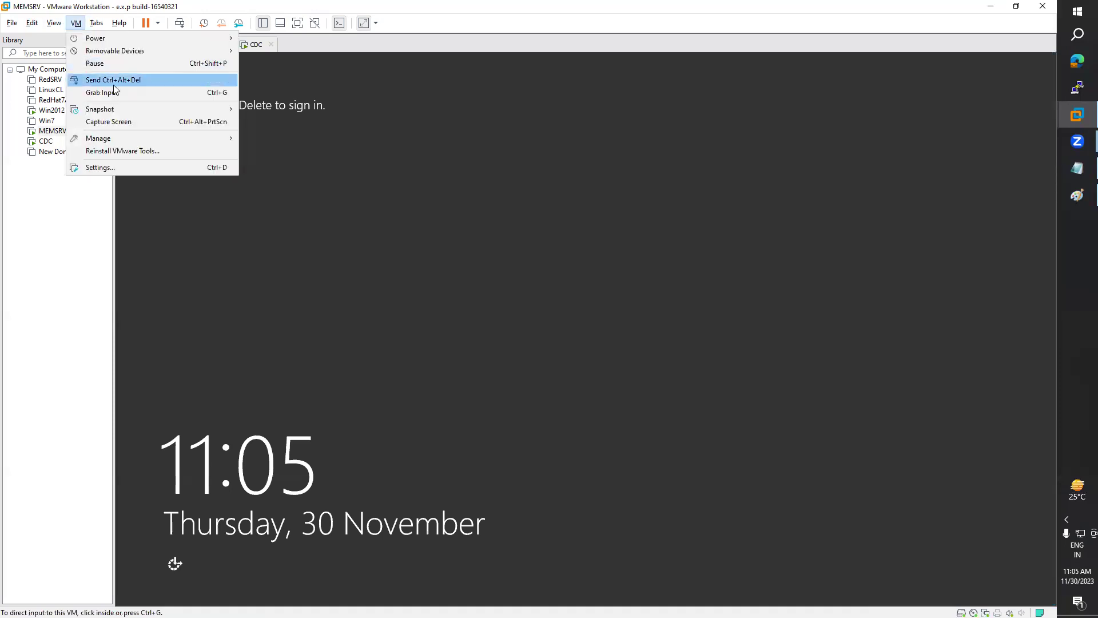
click(111, 80)
key(Return)
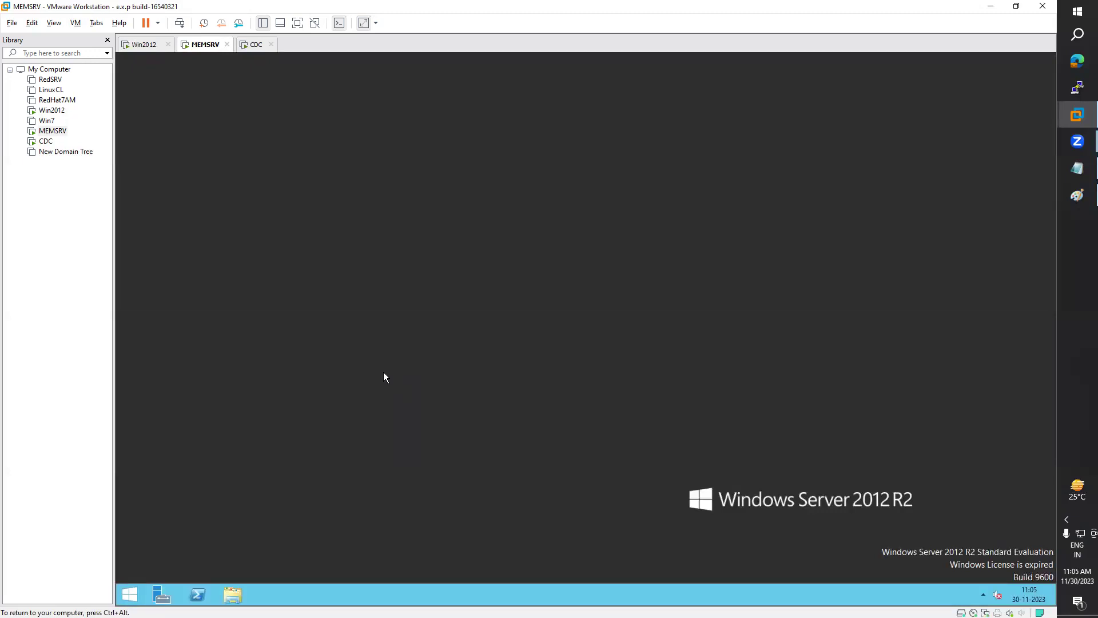
Step: After checking CDC's install progress, open and focus a PowerShell window on MEMSRV
click(256, 45)
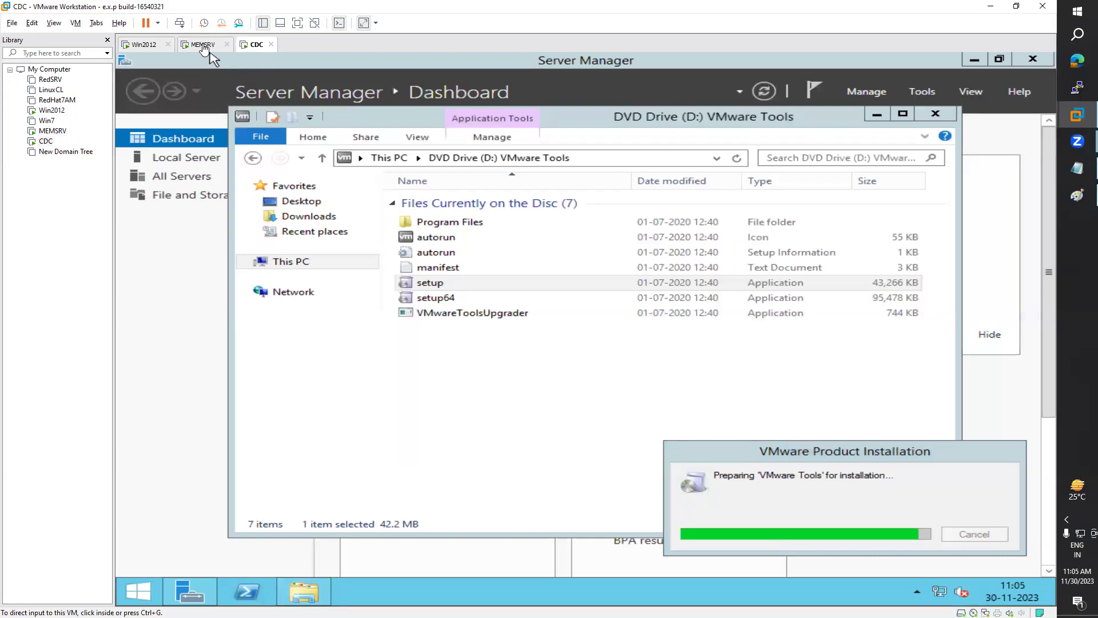
click(204, 46)
click(196, 596)
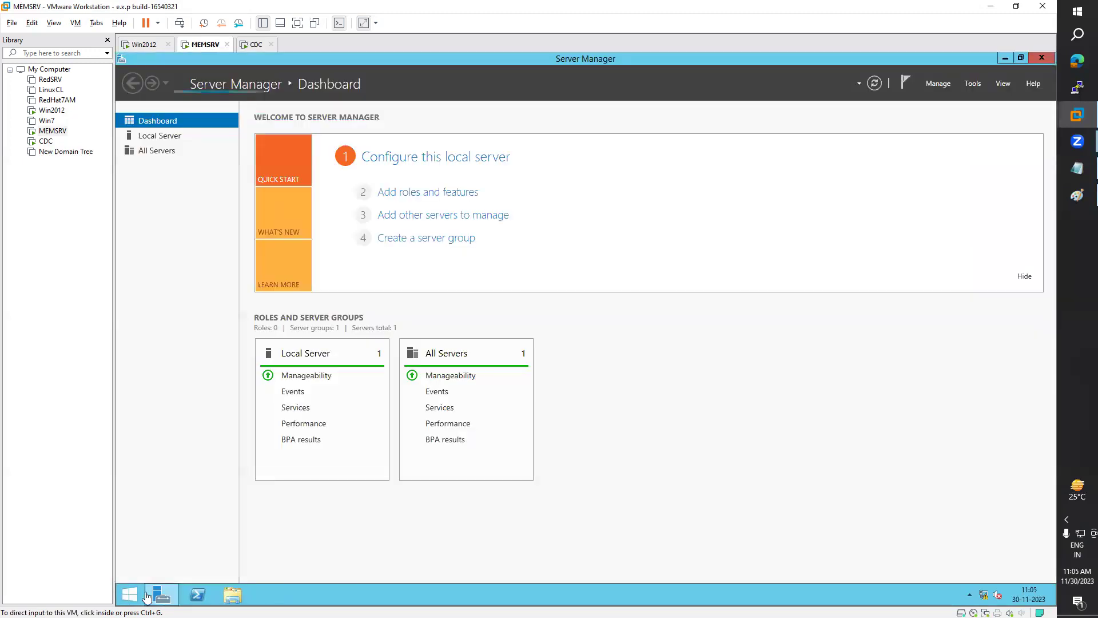
click(204, 599)
click(292, 239)
Step: Run net accounts in PowerShell and highlight the computer role value BACKUP
text(net a)
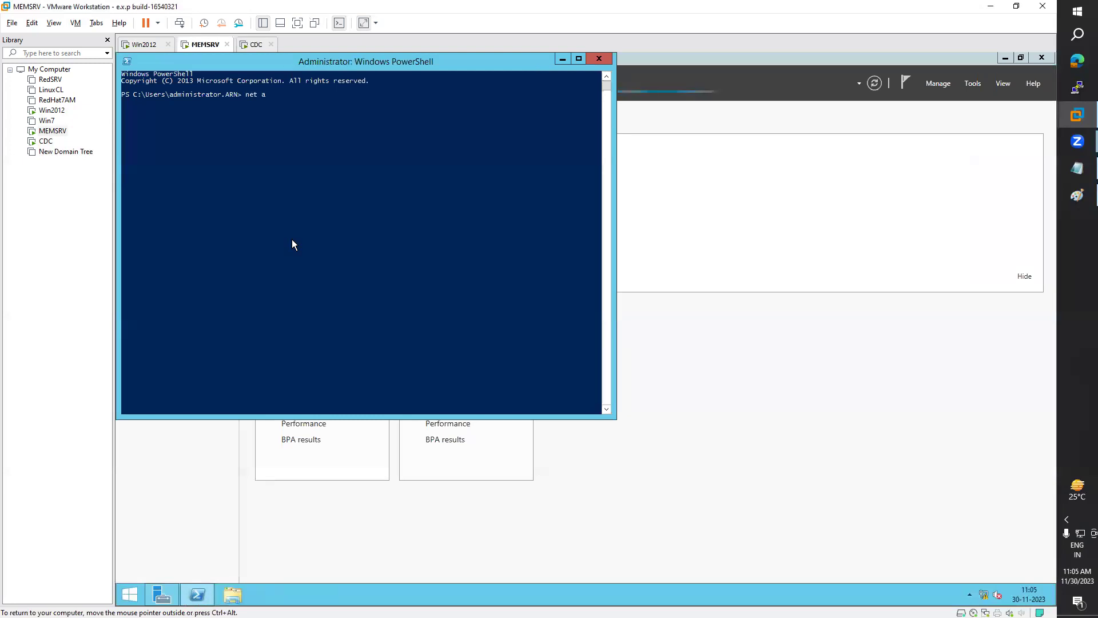
text(ccounts)
key(Return)
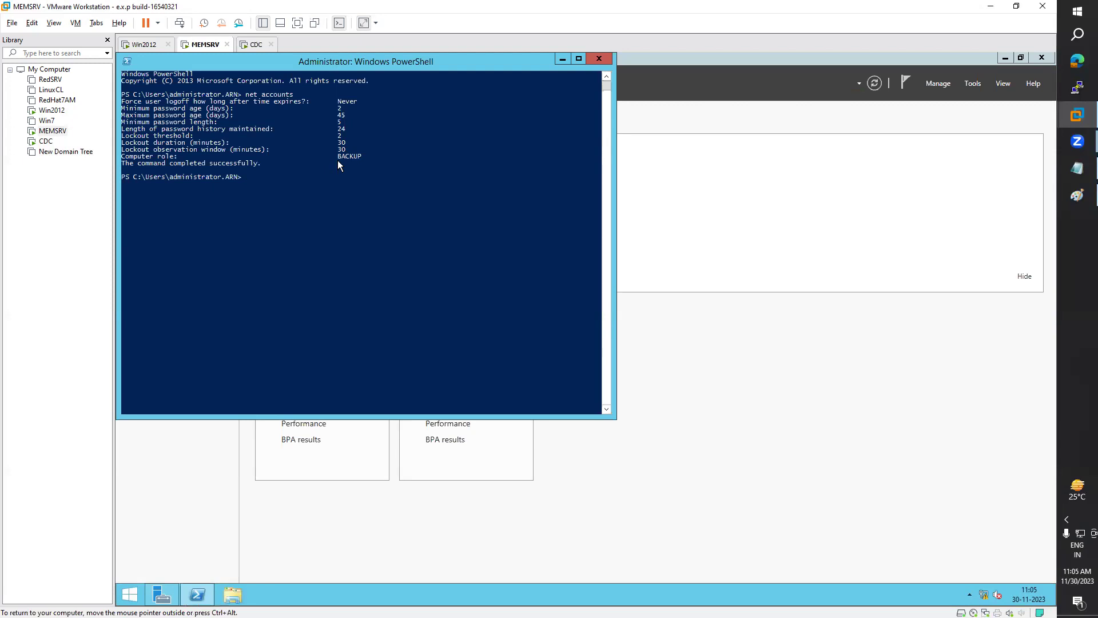
drag(338, 160, 357, 159)
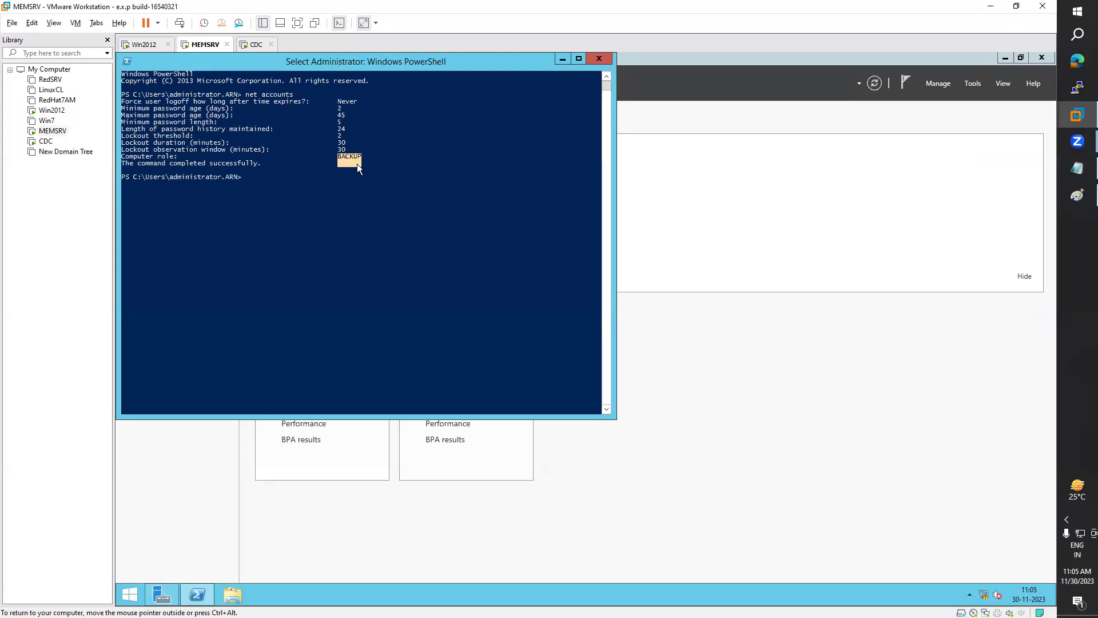
Step: Open Active Directory Users and Computers from Server Manager's Tools menu and maximize it
click(973, 85)
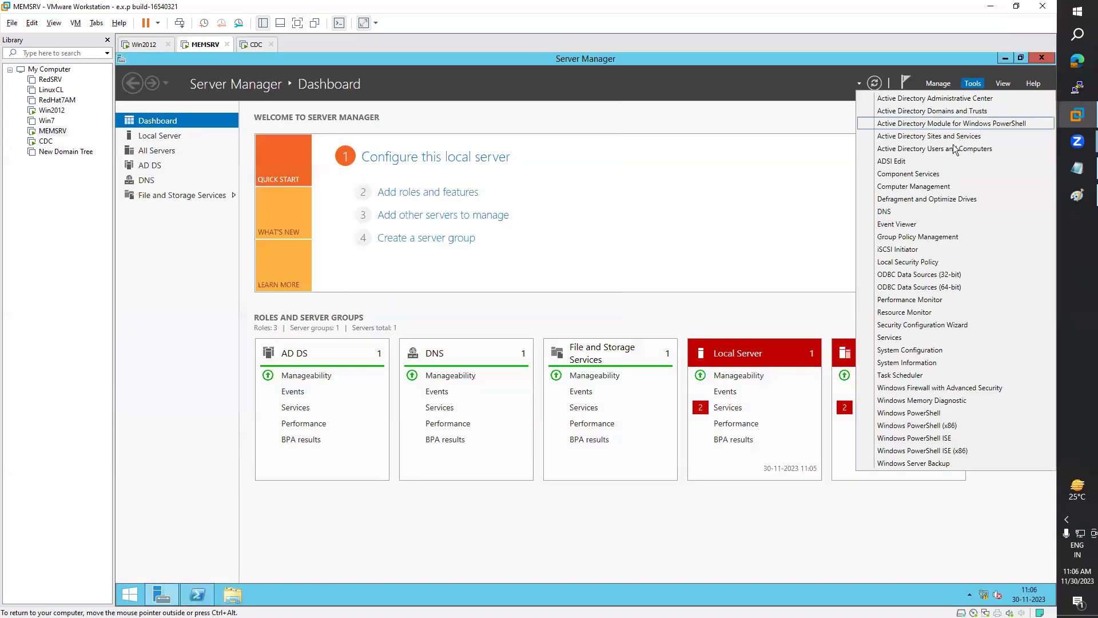
click(913, 150)
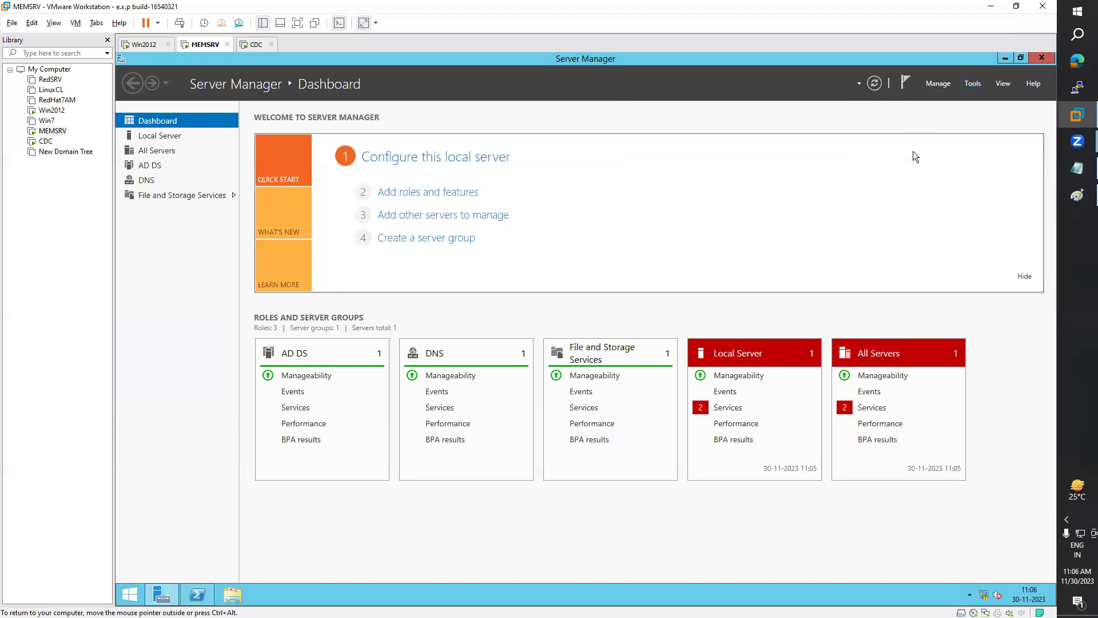
click(567, 110)
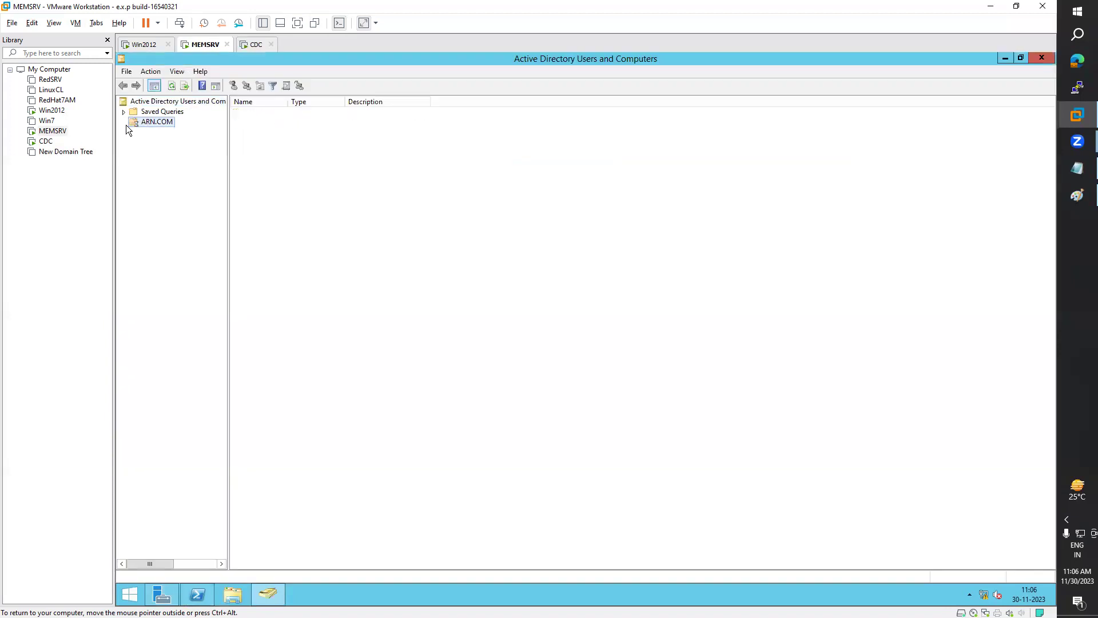
Step: Expand ARN.COM and show the accounts and groups in its Users container
click(124, 122)
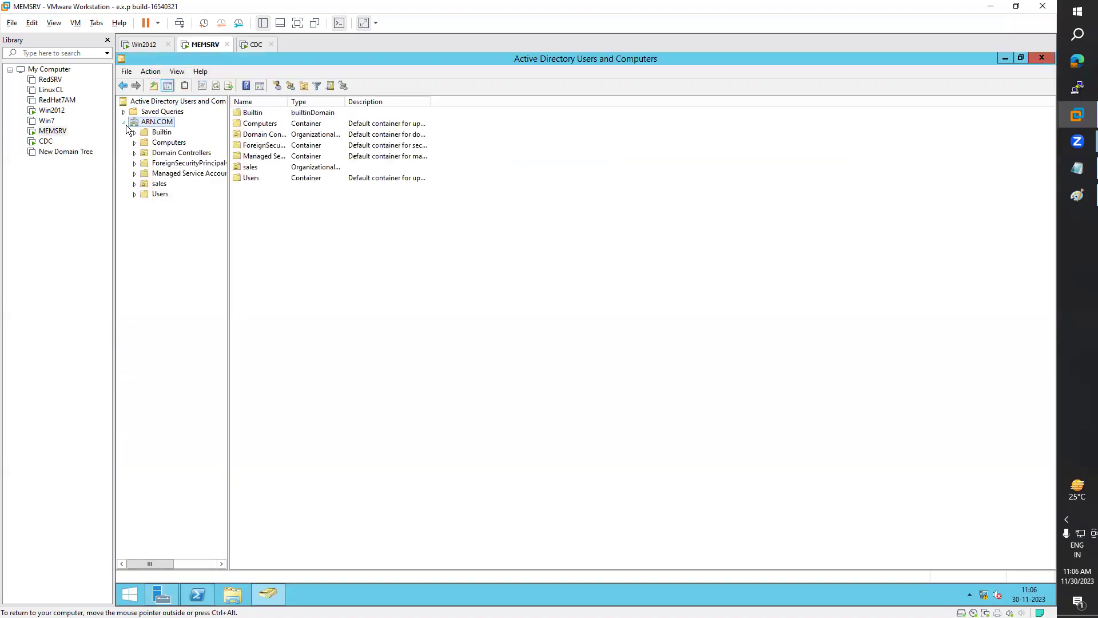
click(158, 195)
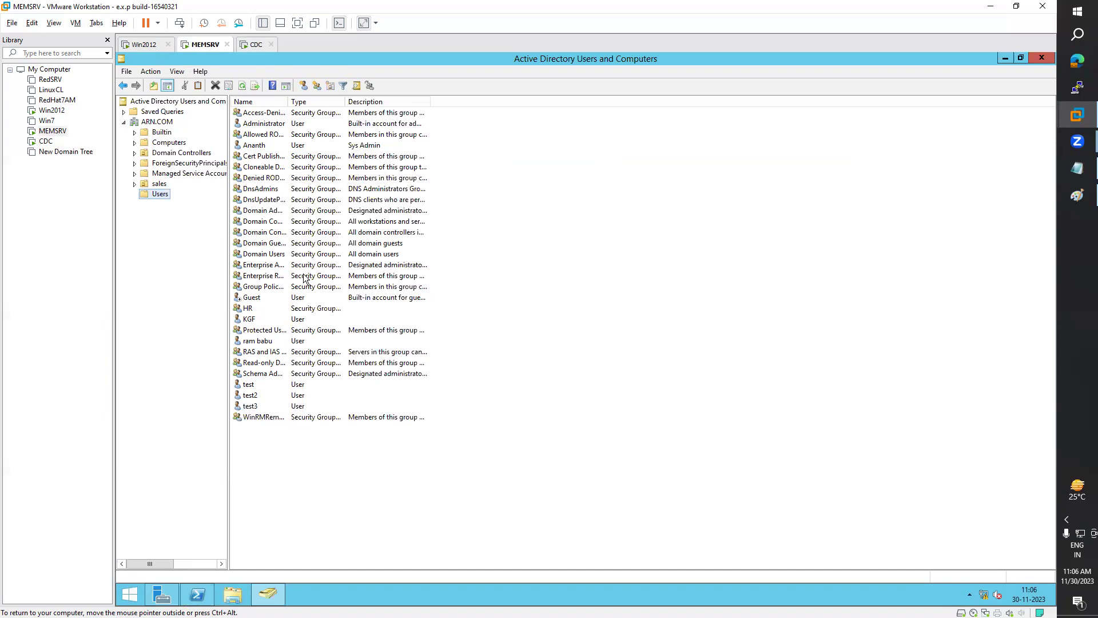
Step: On Win2012, open Active Directory Users and Computers via Server Manager Tools and right-click the sales OU
click(147, 45)
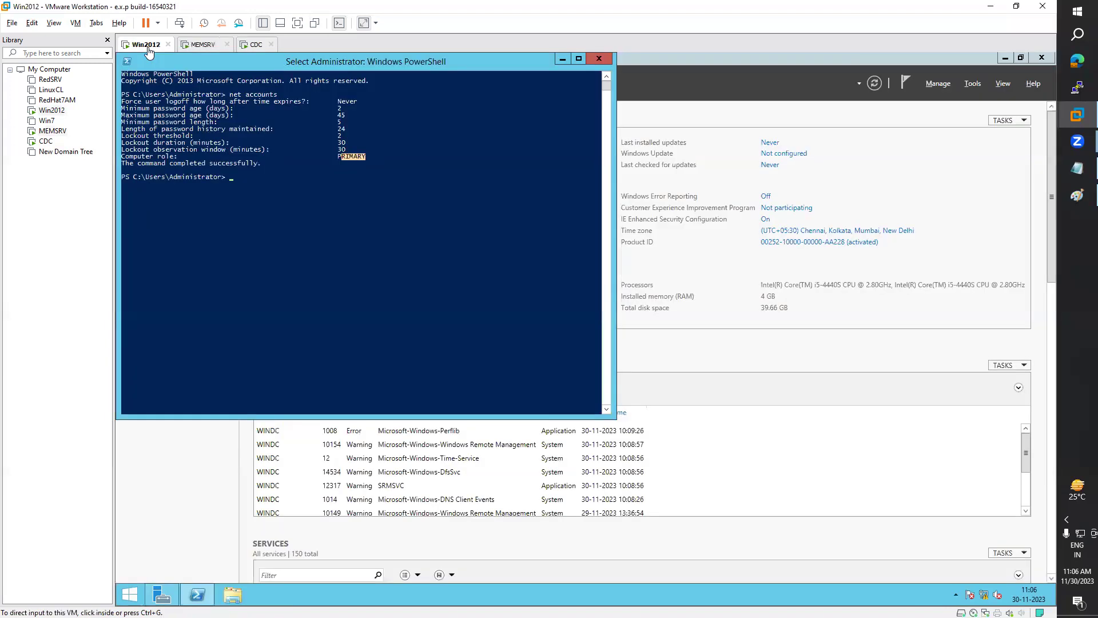
click(971, 84)
click(970, 84)
click(970, 85)
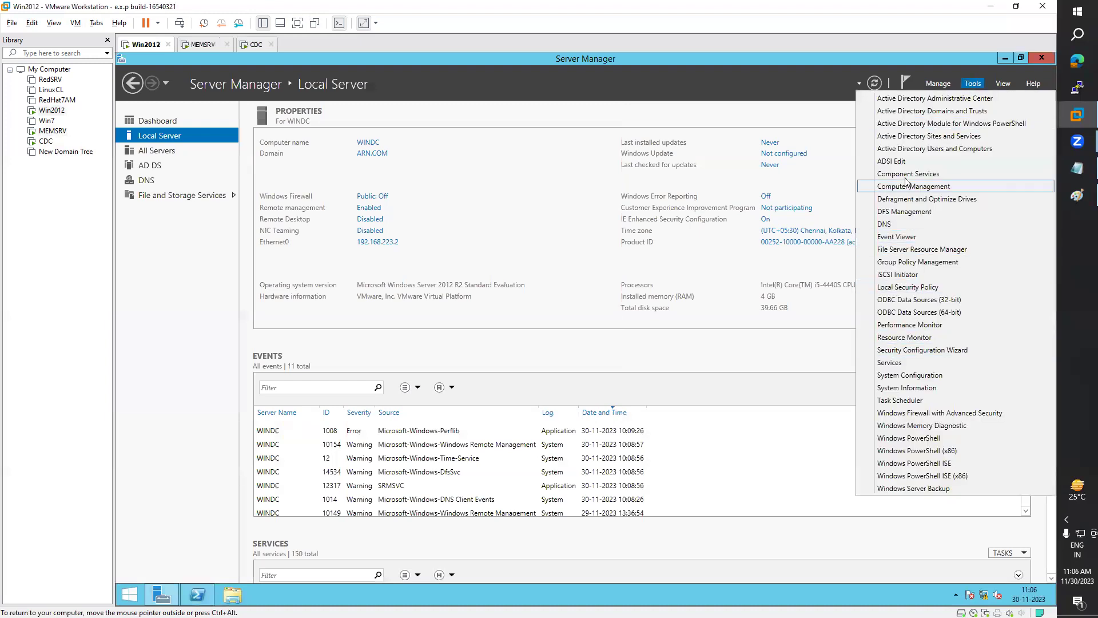
click(911, 147)
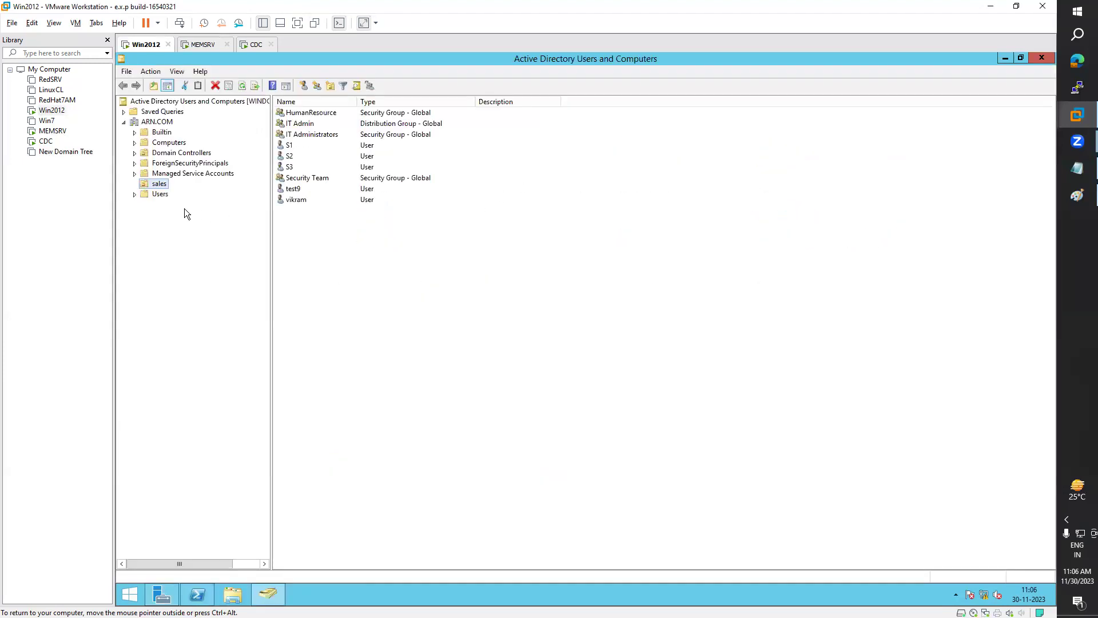
right_click(316, 248)
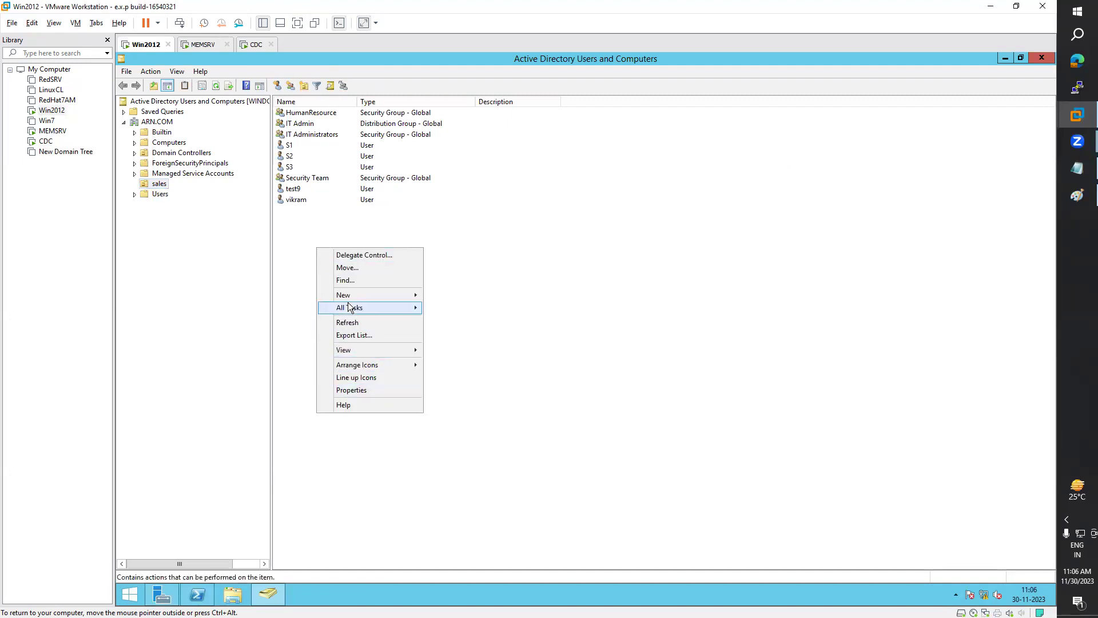
Step: Start a new user in the sales OU named test10 and enter its logon name
mouse_move(349, 295)
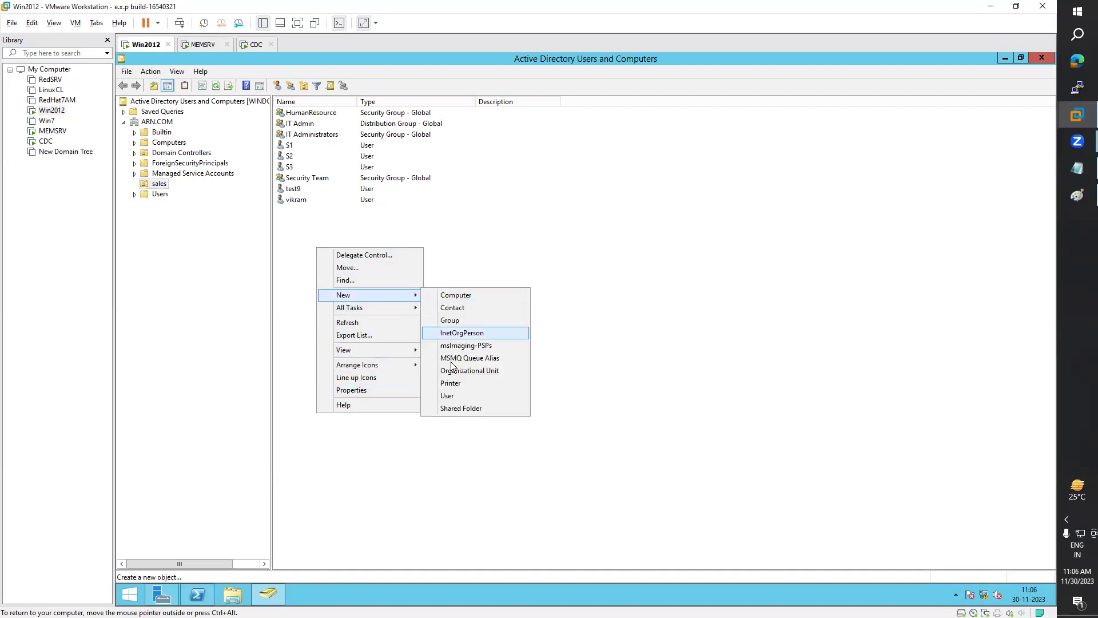
click(446, 396)
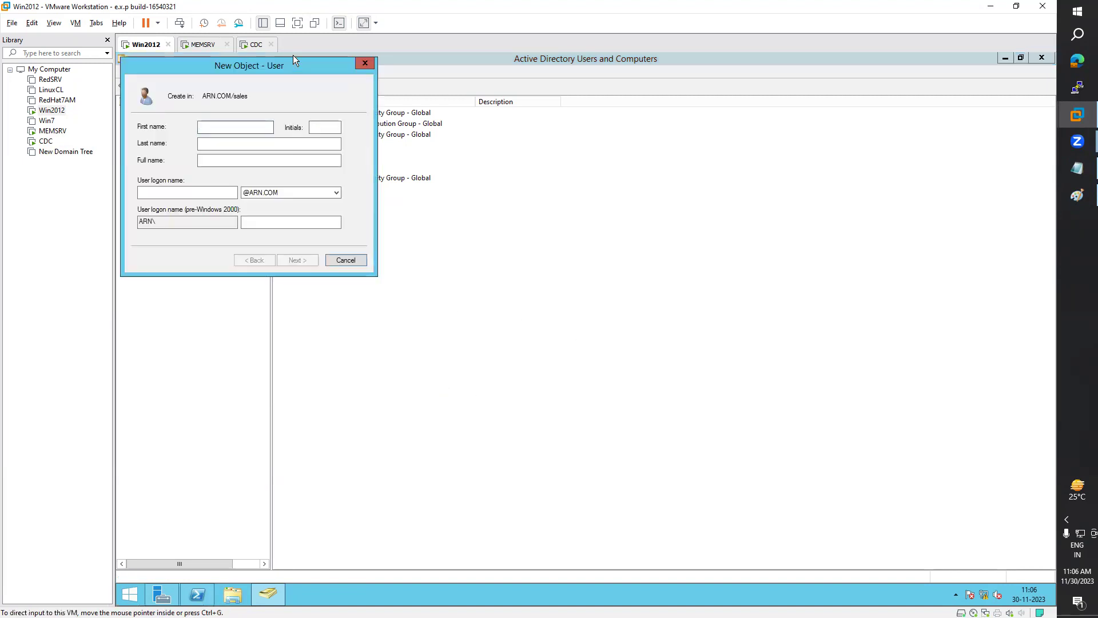
drag(298, 66, 721, 136)
text(test10)
key(Tab)
key(Tab)
key(Tab)
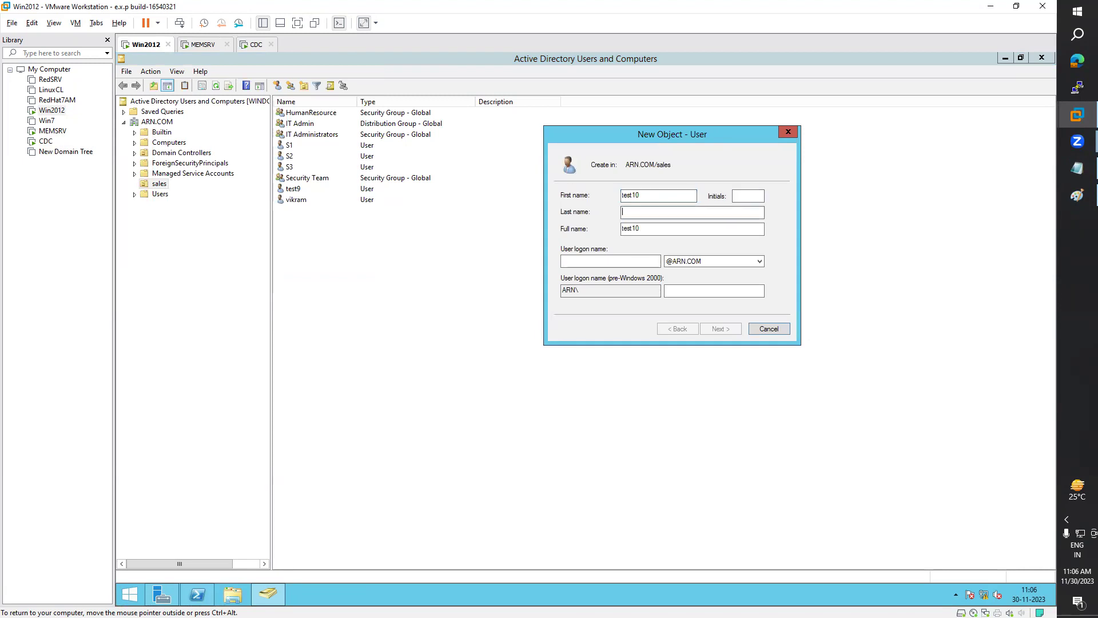
text(test10)
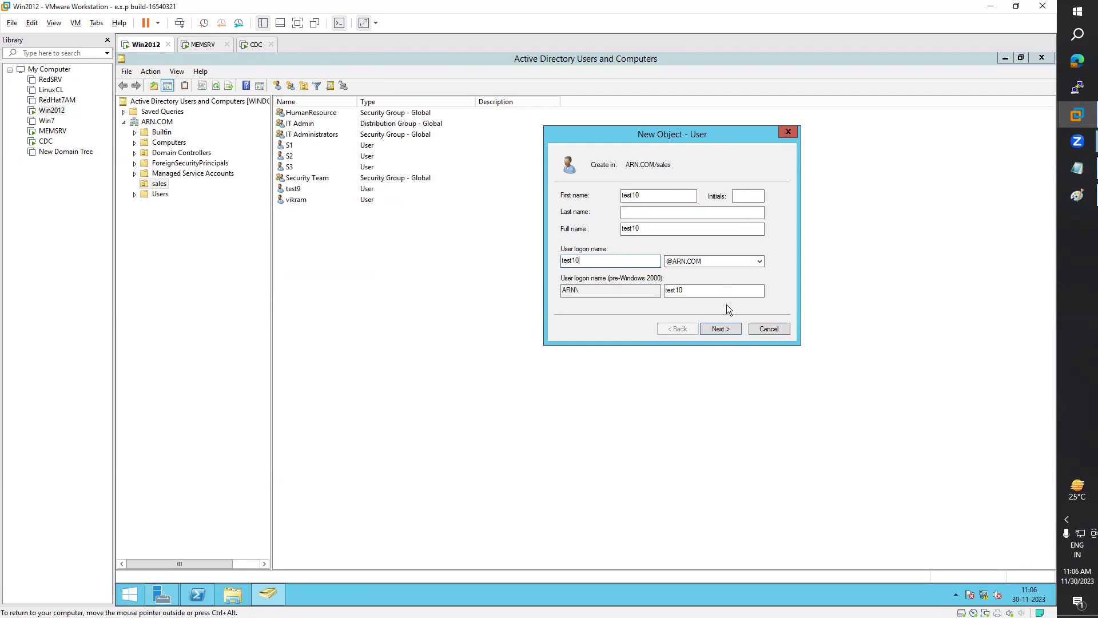
Step: Give test10 a password with no forced change at next logon, finish, and return to MEMSRV
click(729, 328)
click(622, 234)
click(645, 197)
key(Tab)
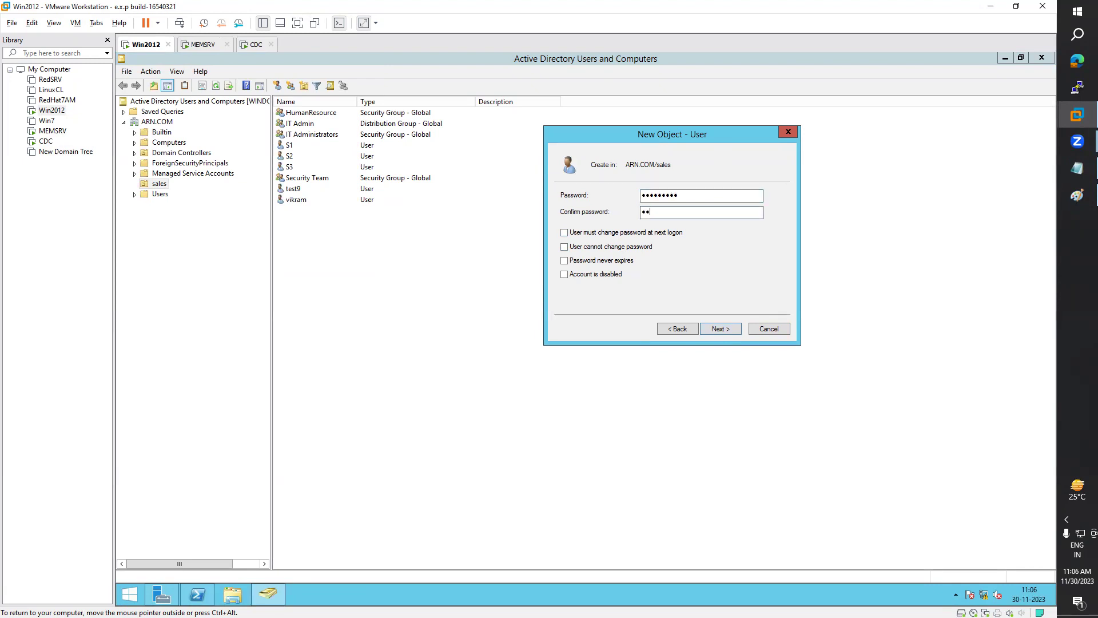
key(Return)
key(Return)
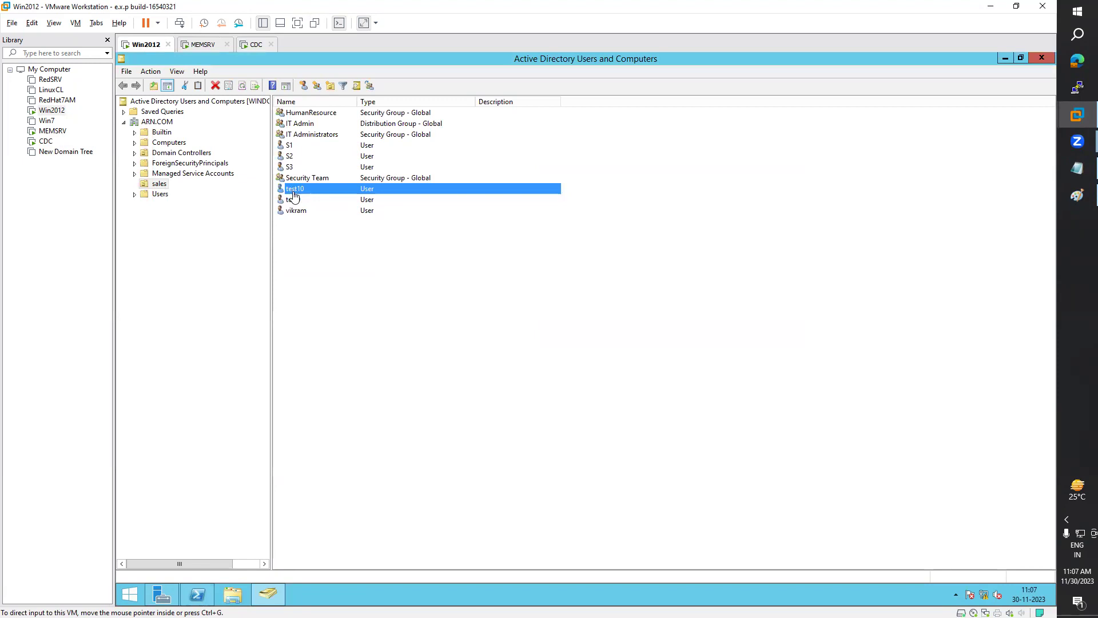
click(202, 45)
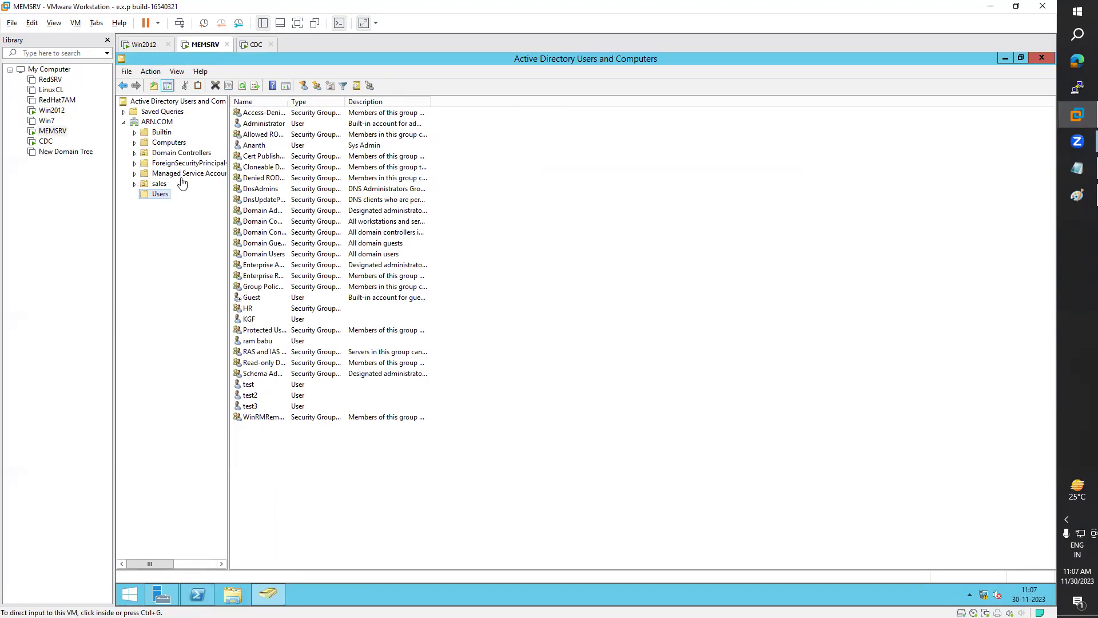
Step: Refresh MEMSRV's sales OU and compare it with Win2012 to confirm test10 replicated
click(158, 184)
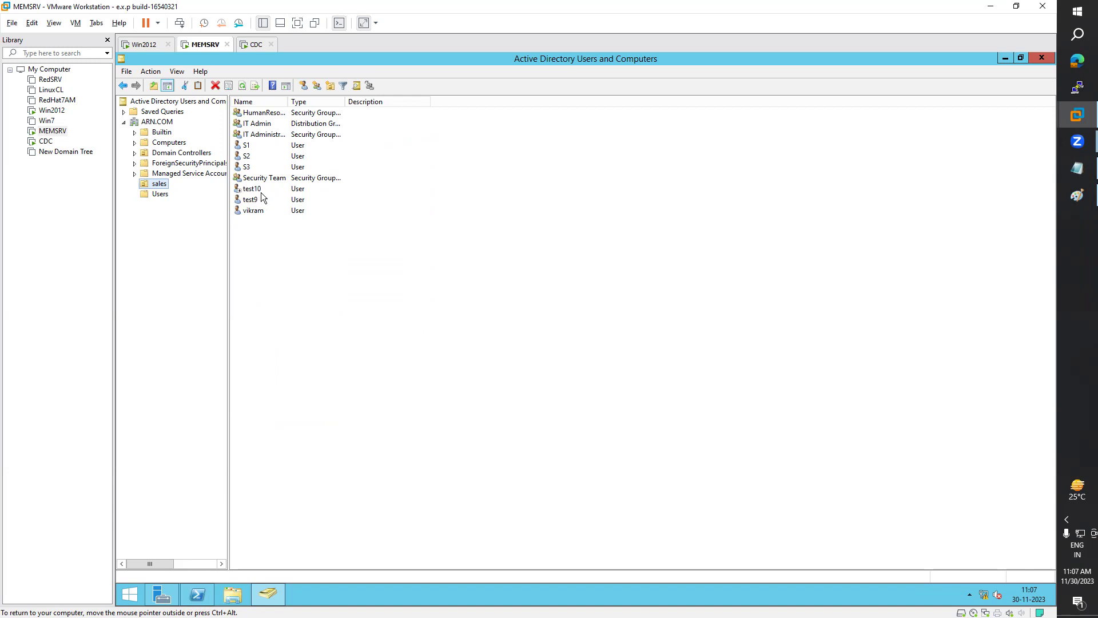
click(416, 191)
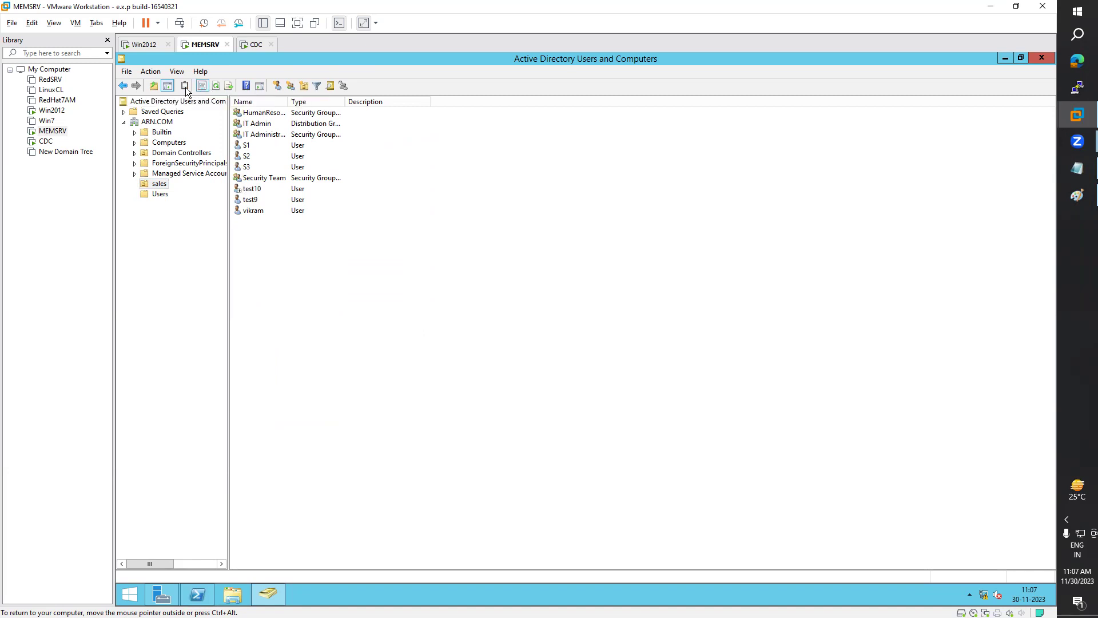
click(143, 44)
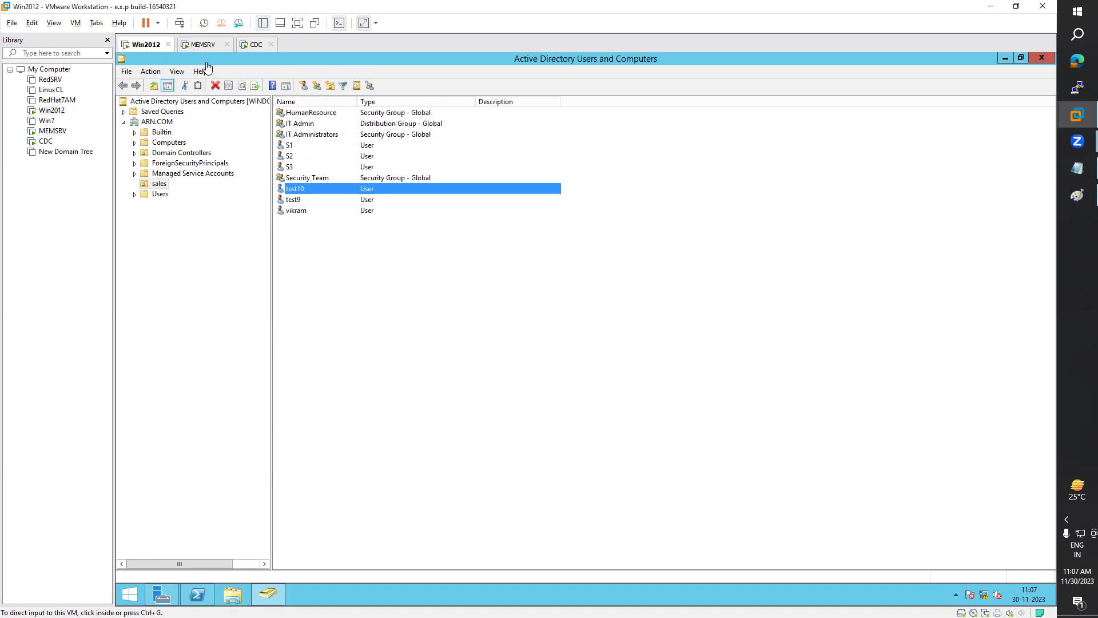
click(203, 44)
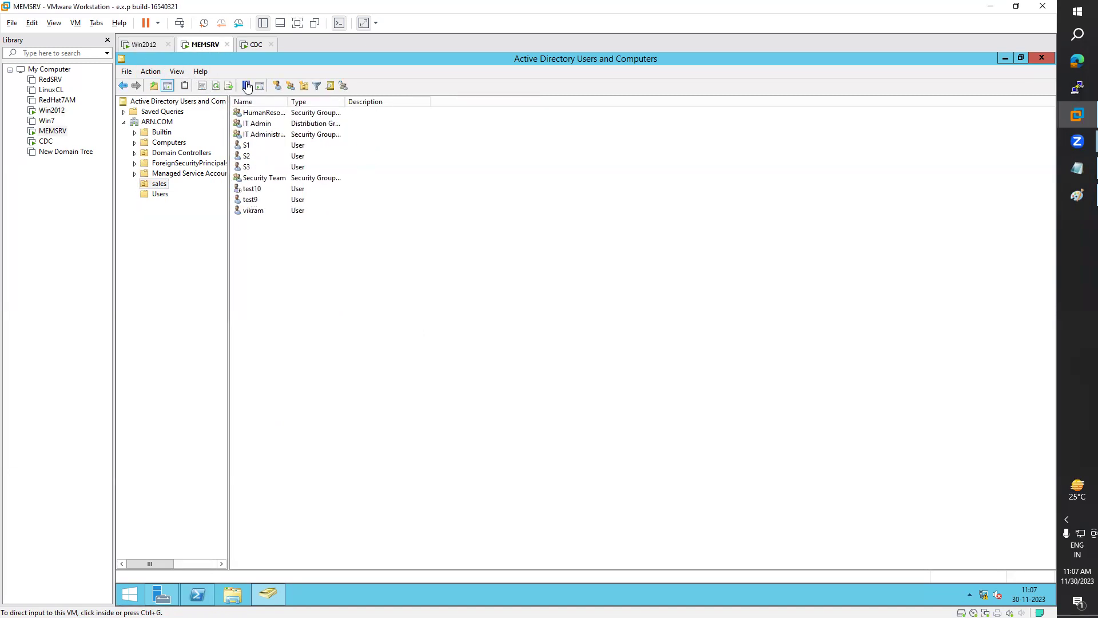
click(216, 87)
click(216, 86)
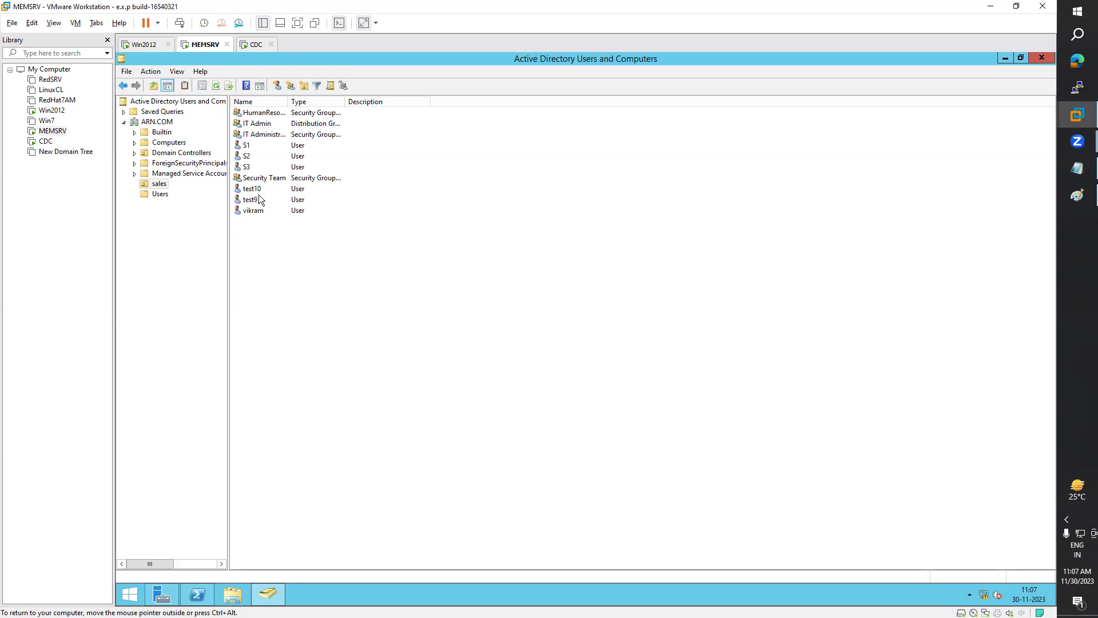
click(149, 44)
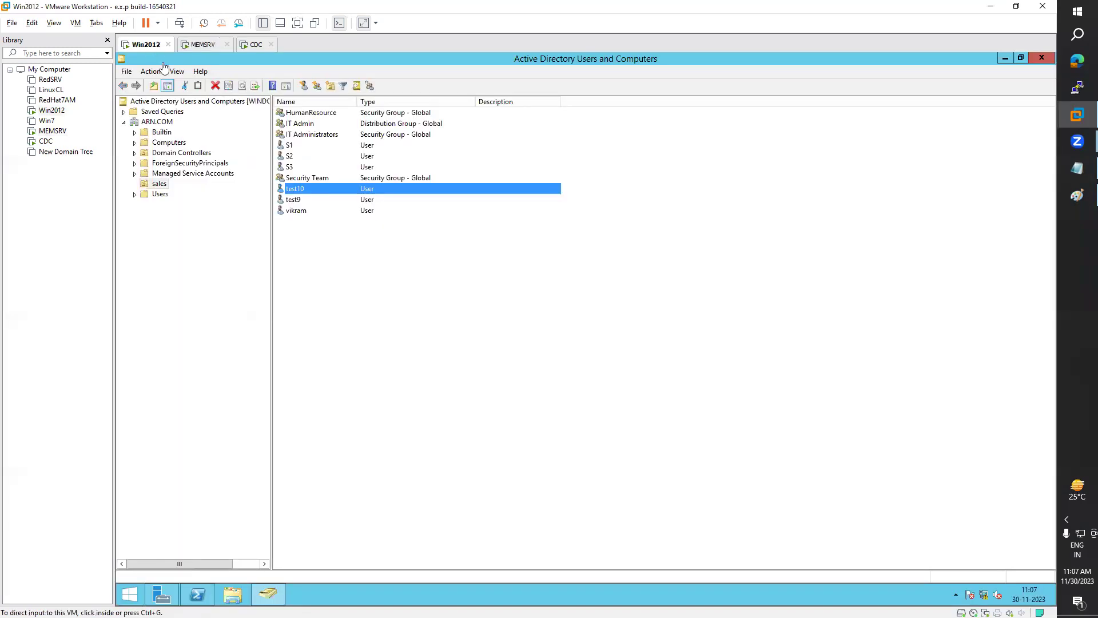
click(197, 46)
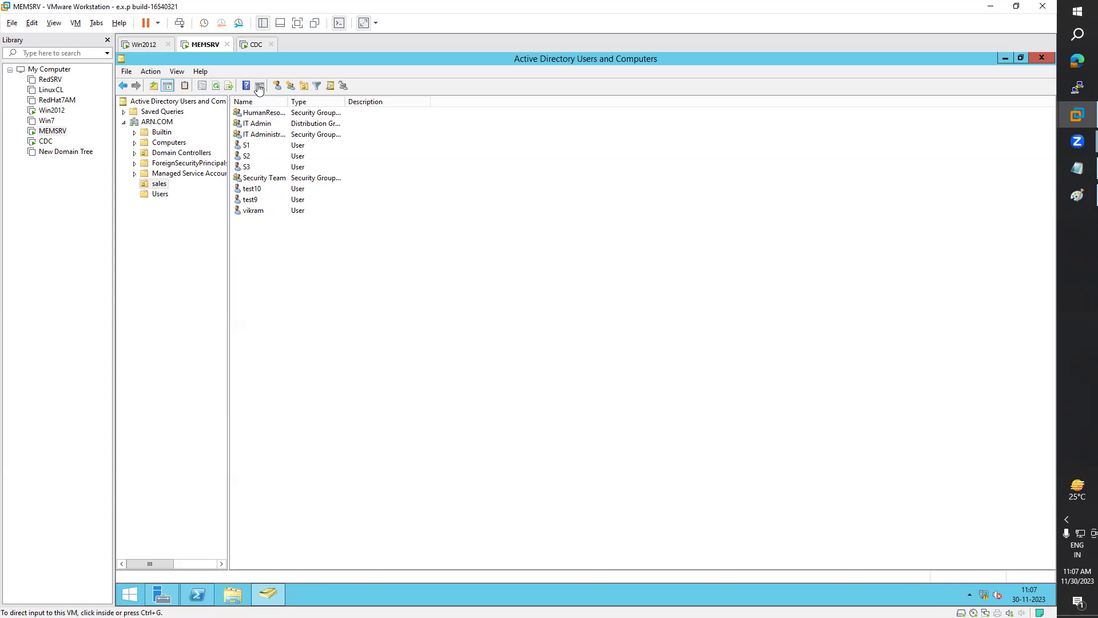
click(255, 45)
click(198, 46)
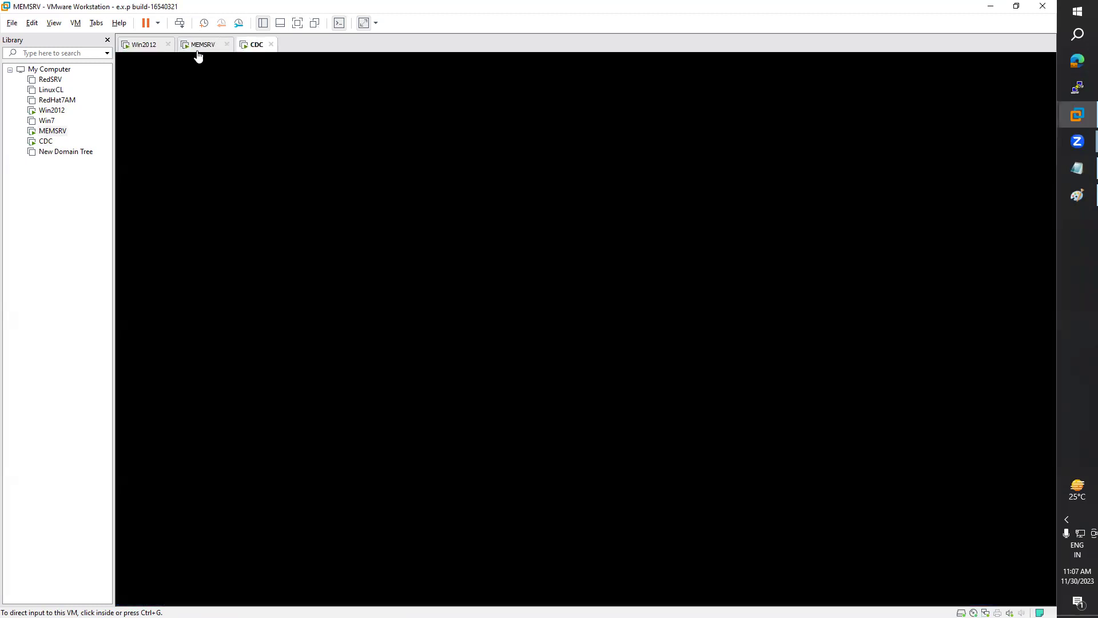
Step: Bring up the Day12 notes and scroll to the Domain Tree section
click(1077, 170)
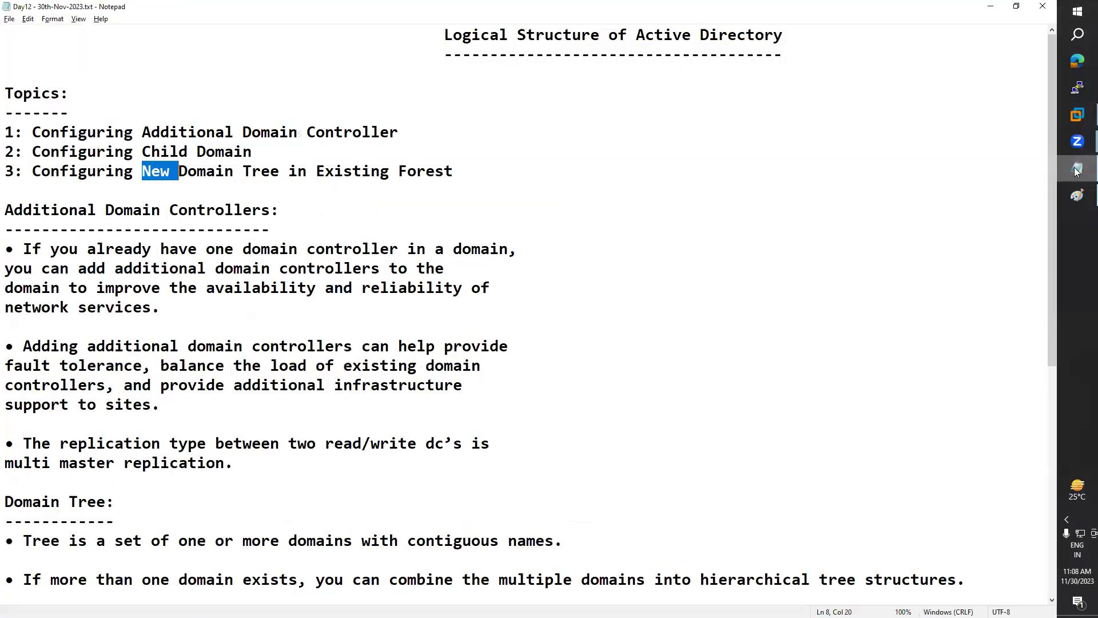
scroll(501, 358, down, 3)
scroll(497, 364, down, 2)
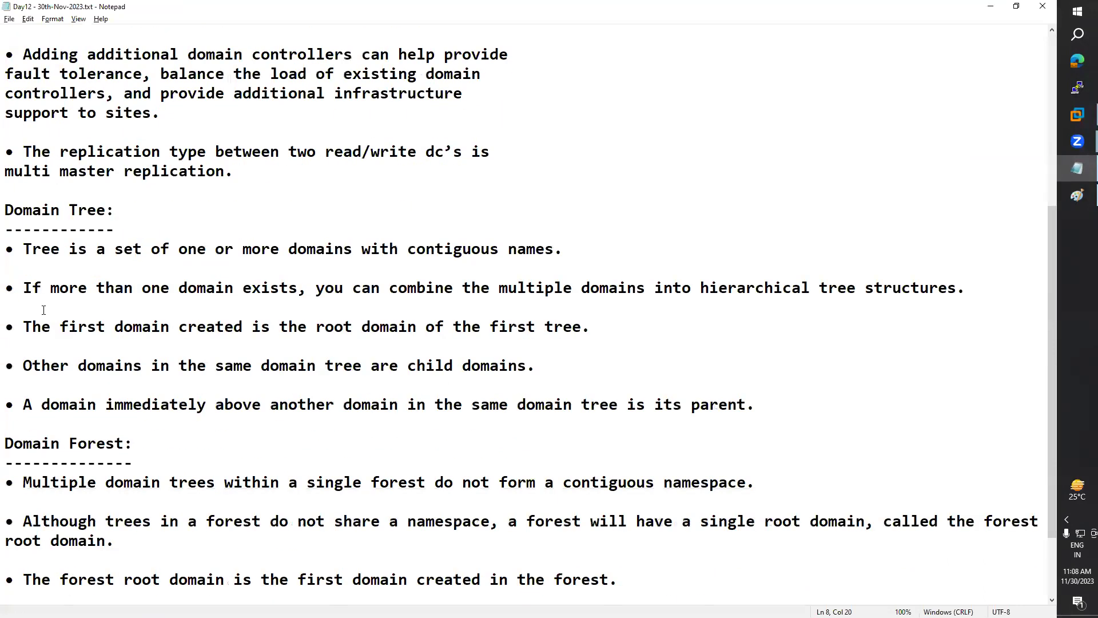
double_click(49, 215)
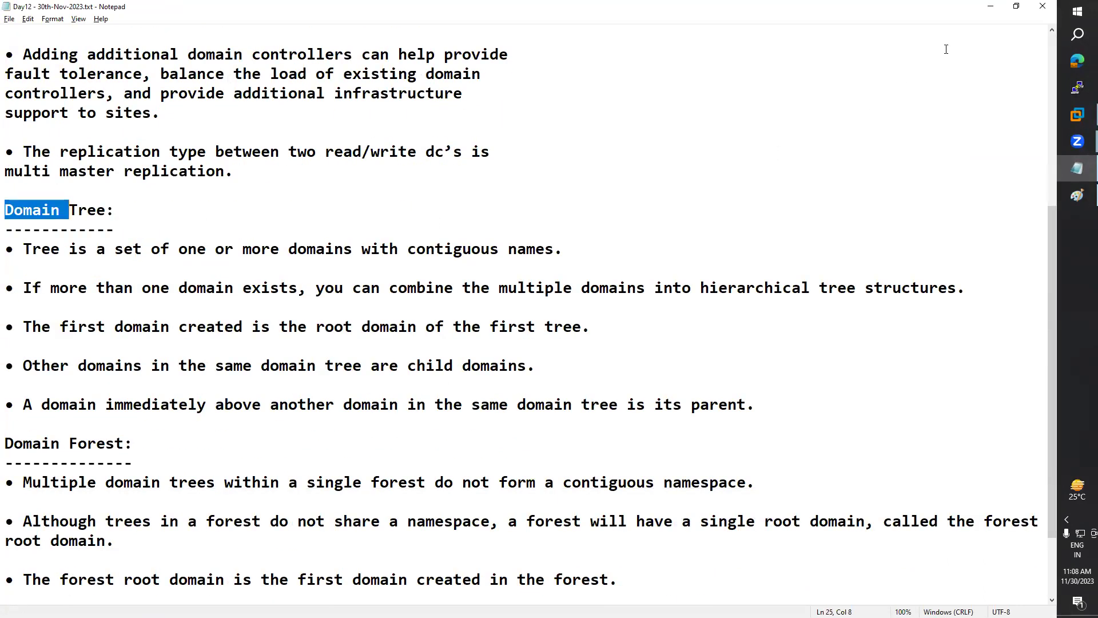
Step: Minimize the Day12 notes and return to the CDC virtual machine
click(991, 6)
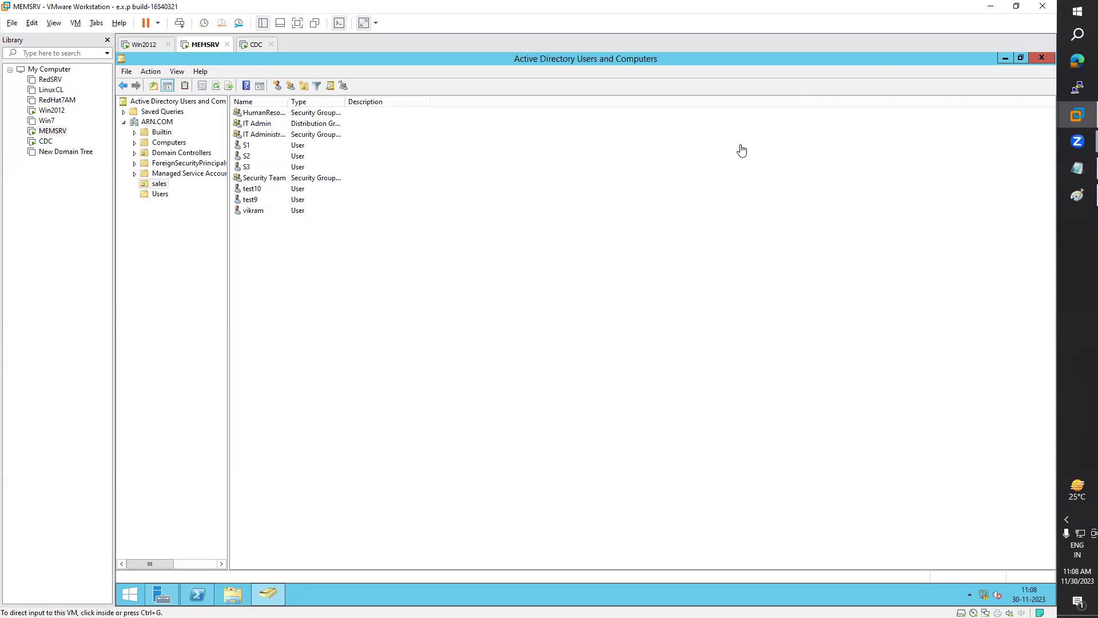
click(253, 44)
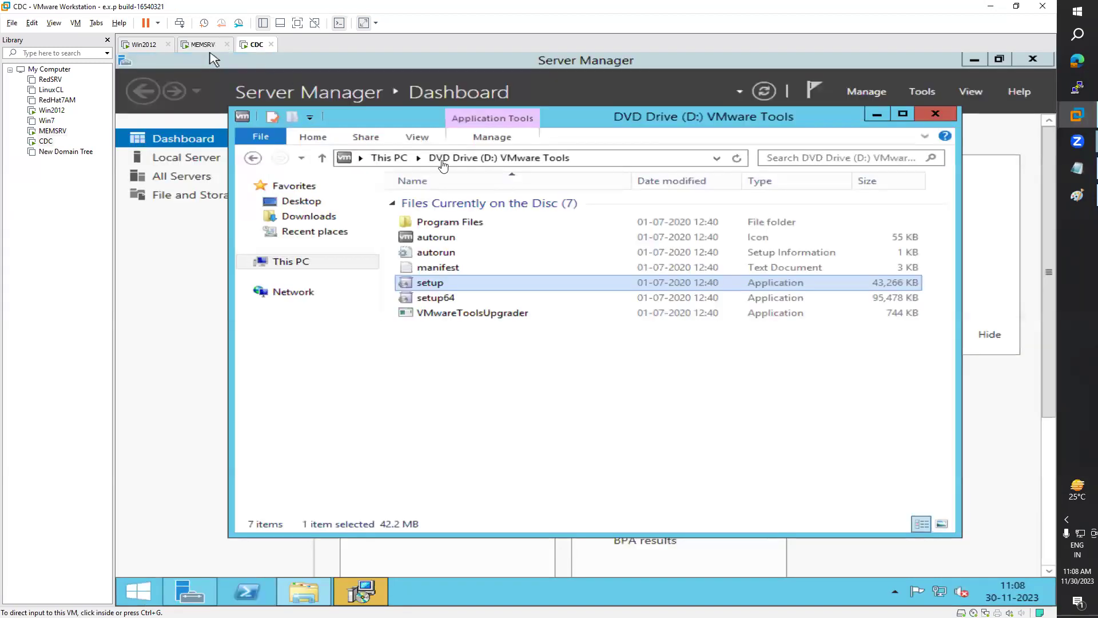
Step: Run the VMware Tools setup on CDC with the Typical setup type
click(378, 593)
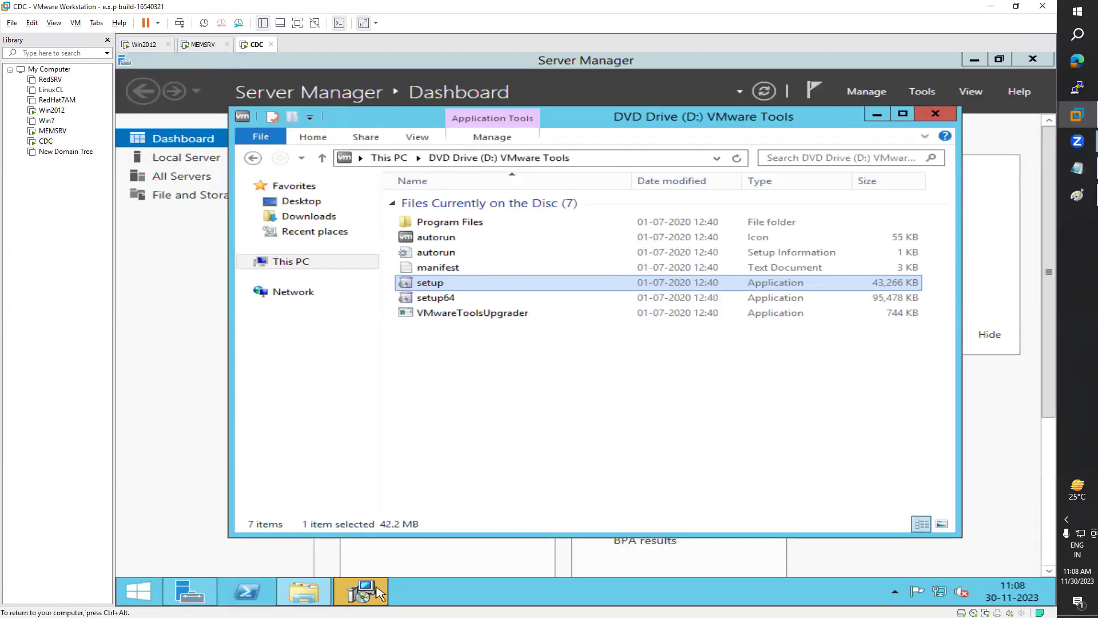
click(690, 436)
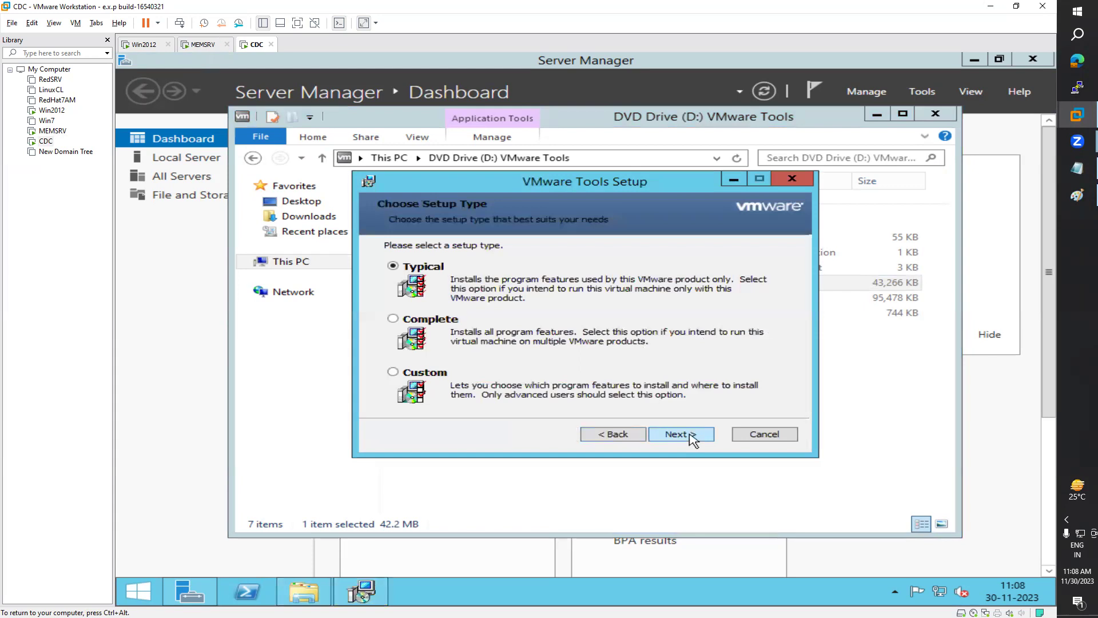
click(690, 436)
click(693, 437)
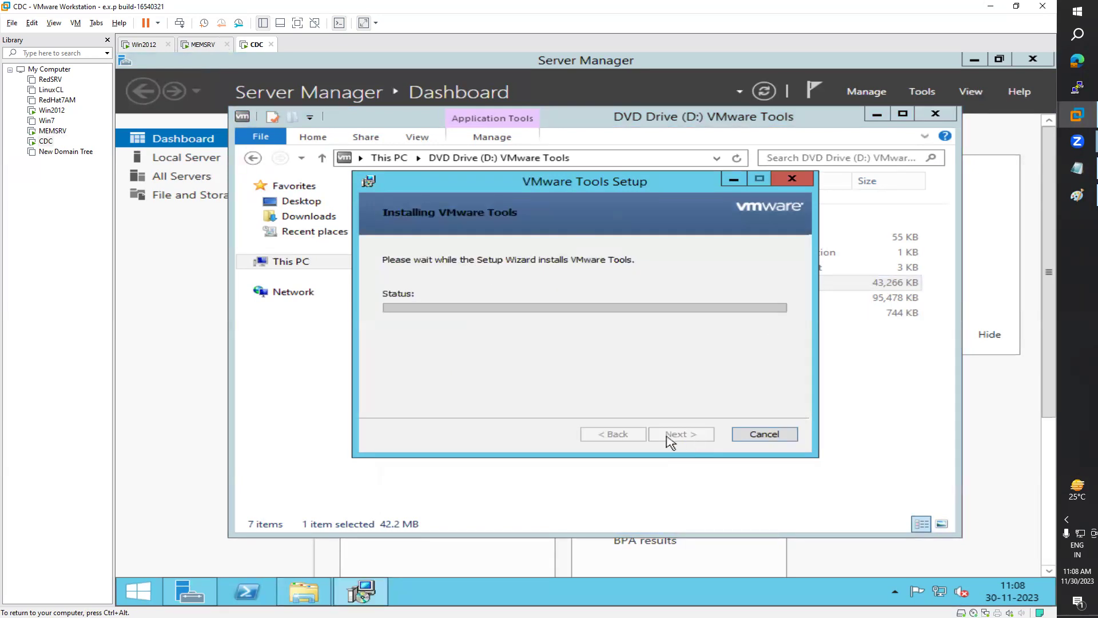
Step: Open Server Manager's Local Server page and the computer name's system properties
click(189, 592)
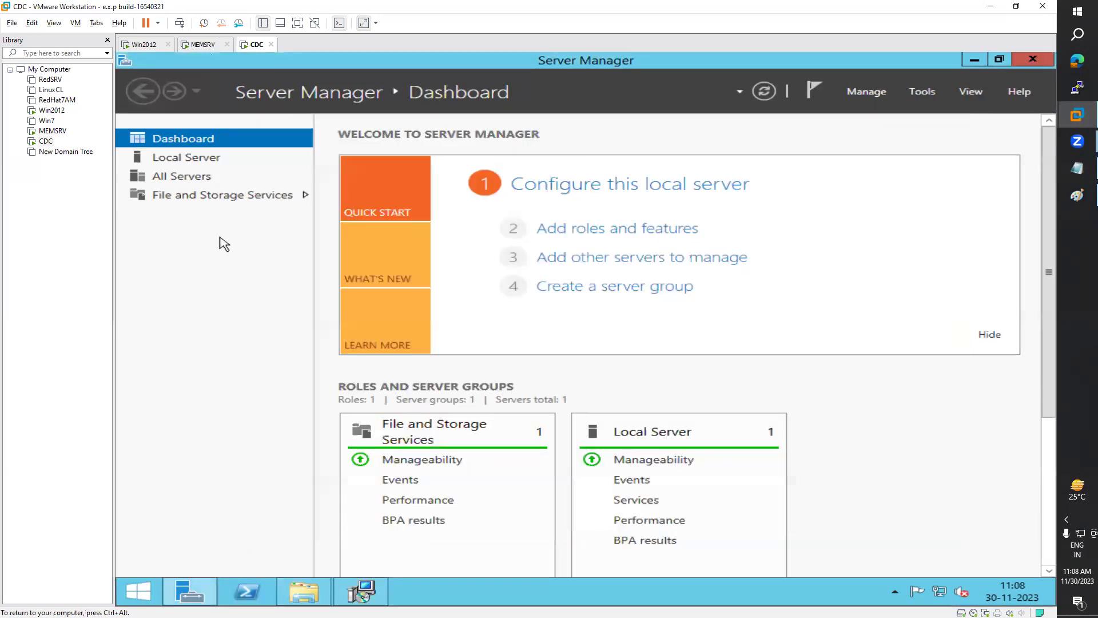
click(199, 160)
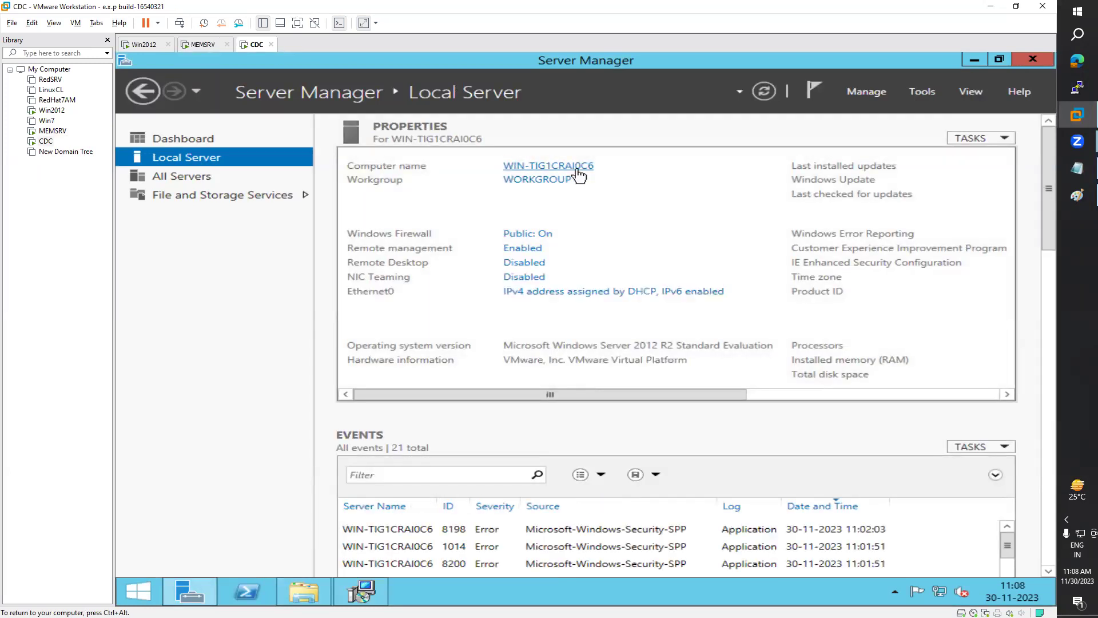
click(577, 167)
Step: Rename the computer to WIN-CDC, postpone the restart, and finish the VMware Tools setup
click(541, 302)
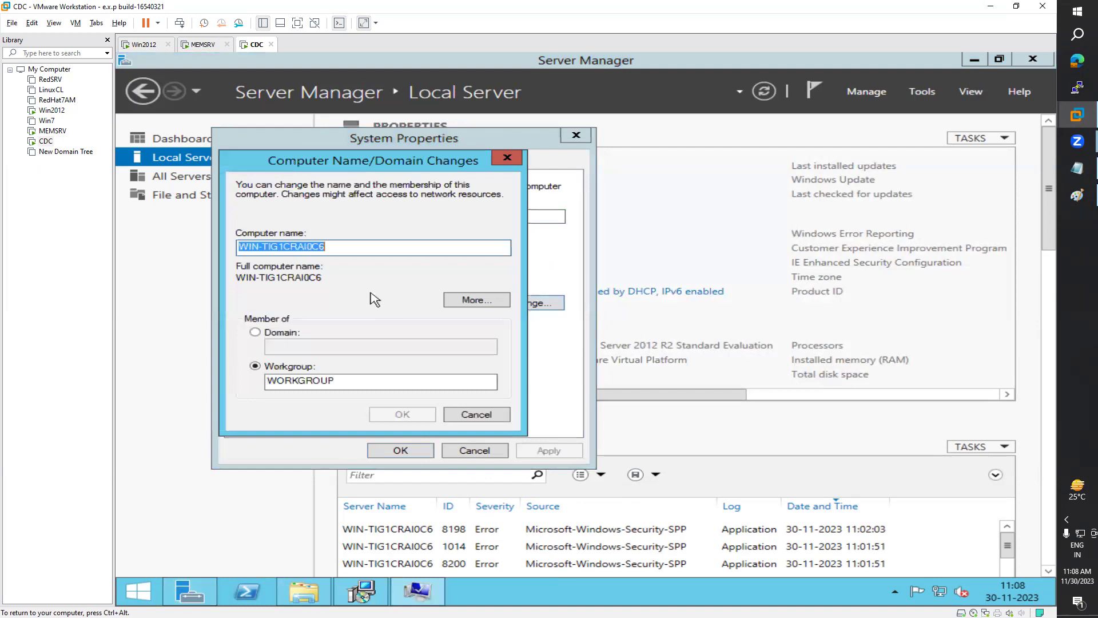
click(343, 249)
key(shift+Left)
key(shift+Left)
key(shift+Left)
key(shift+Left)
key(shift+Left)
key(shift+Left)
key(shift+Left)
key(shift+Left)
key(shift+Left)
key(shift+Left)
key(shift+Left)
text(CDC)
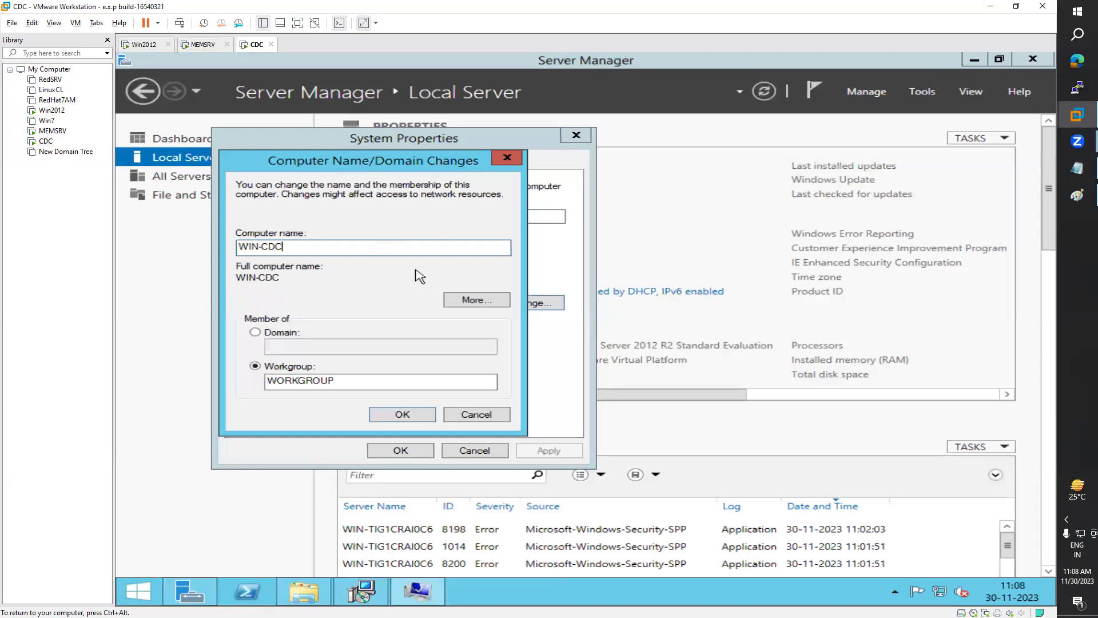
click(408, 414)
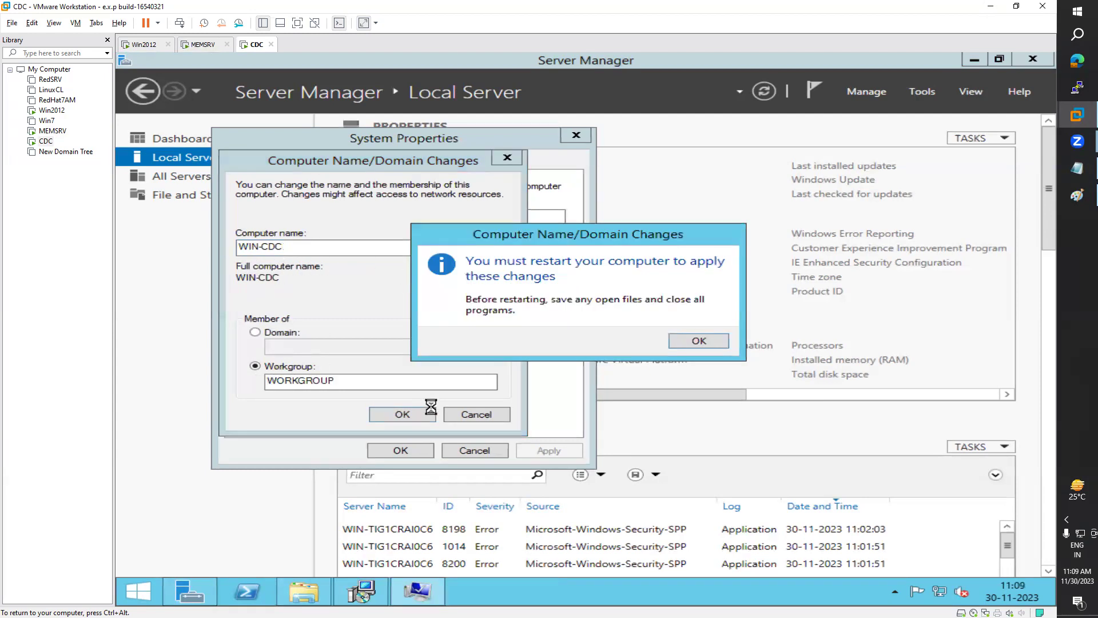
click(718, 345)
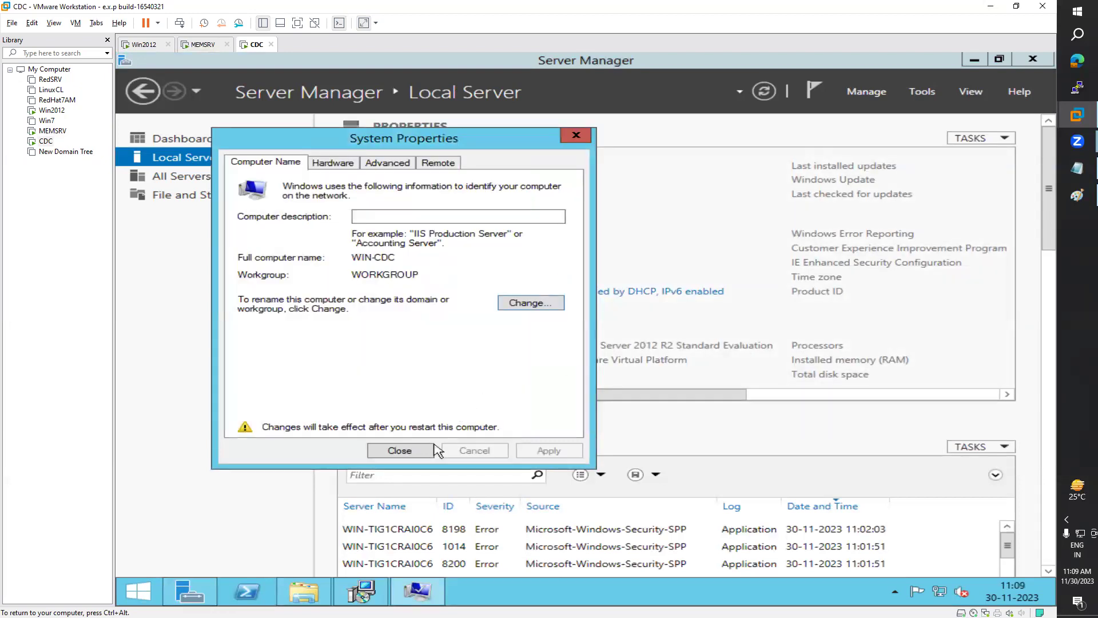
click(414, 451)
click(678, 338)
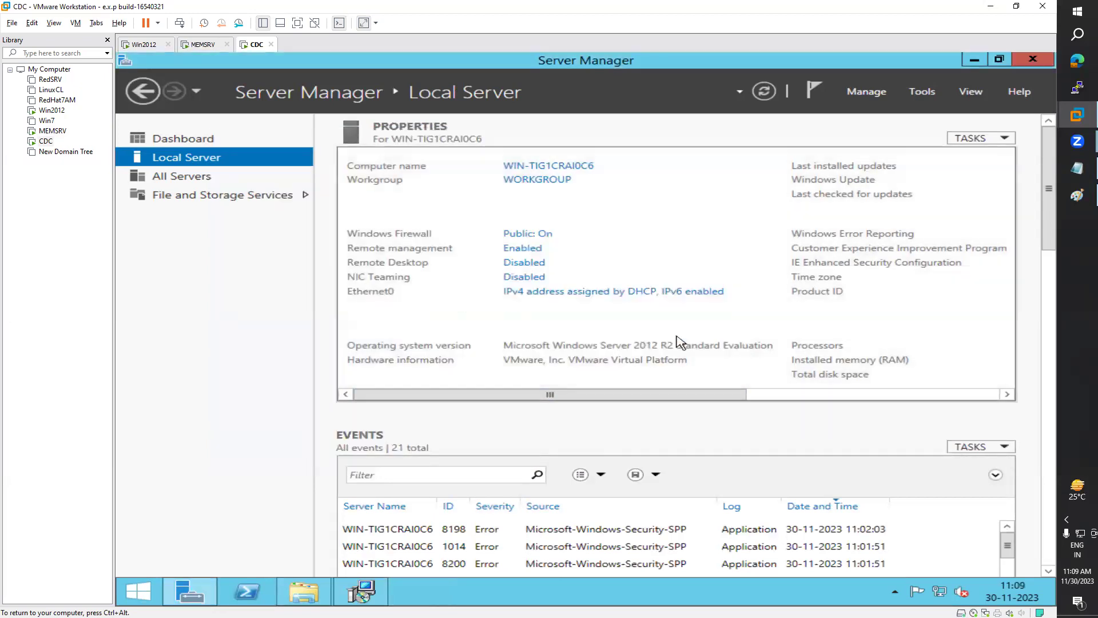
click(369, 591)
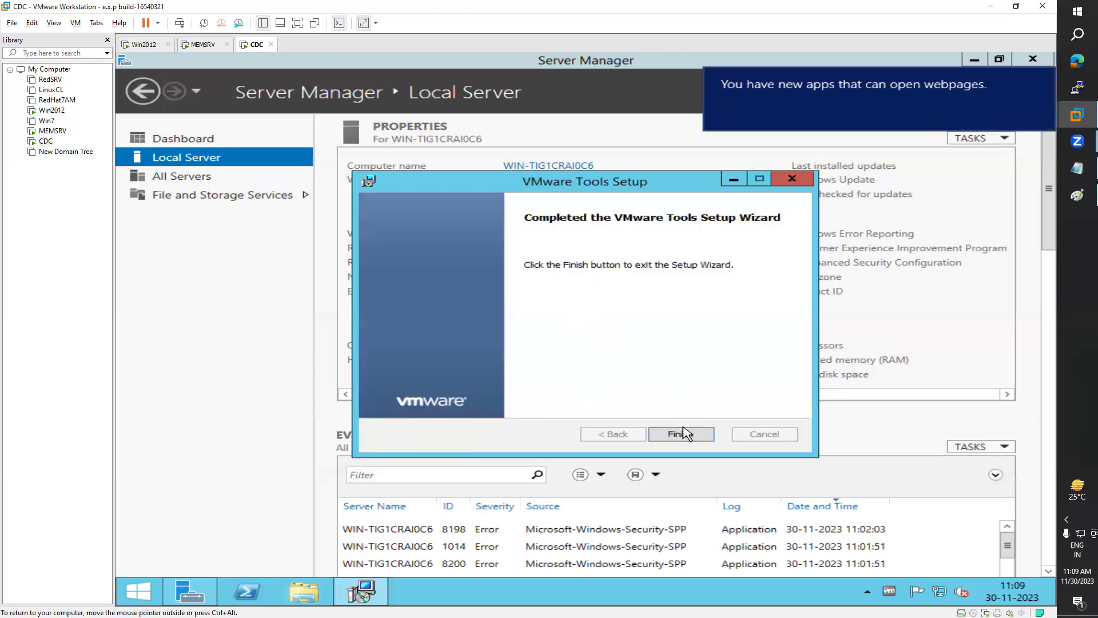
click(685, 434)
Step: Accept the restart prompt so CDC reboots to its lock screen
click(524, 357)
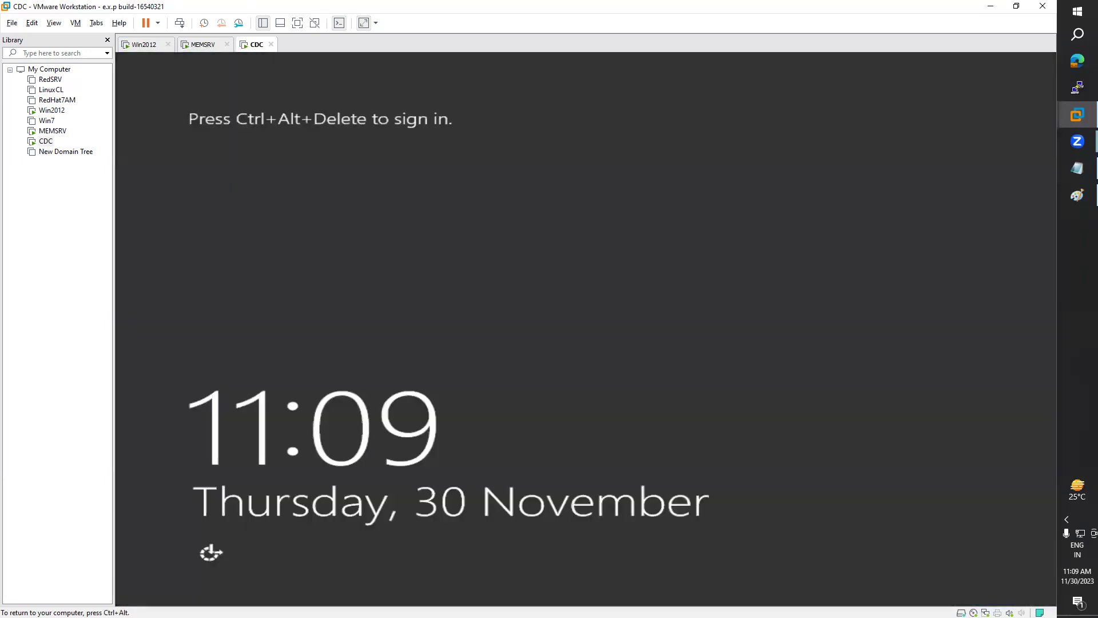
click(76, 24)
Step: Sign in to WIN-CDC as administrator, allow network discovery, and open Ethernet0's network connections
click(100, 80)
click(586, 232)
text(••••••••••)
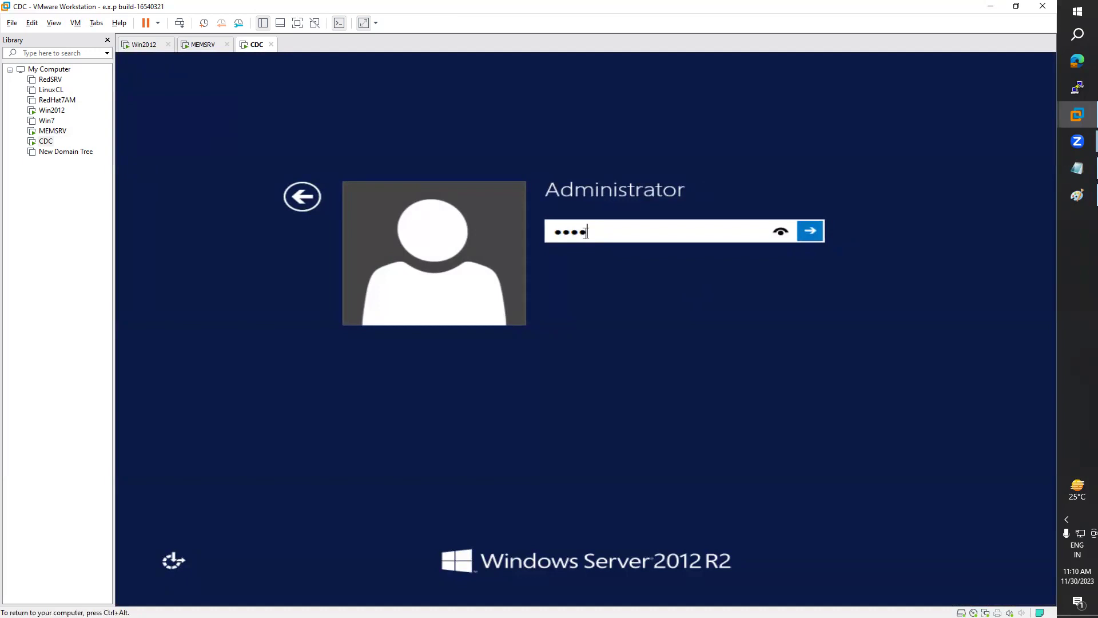
key(Return)
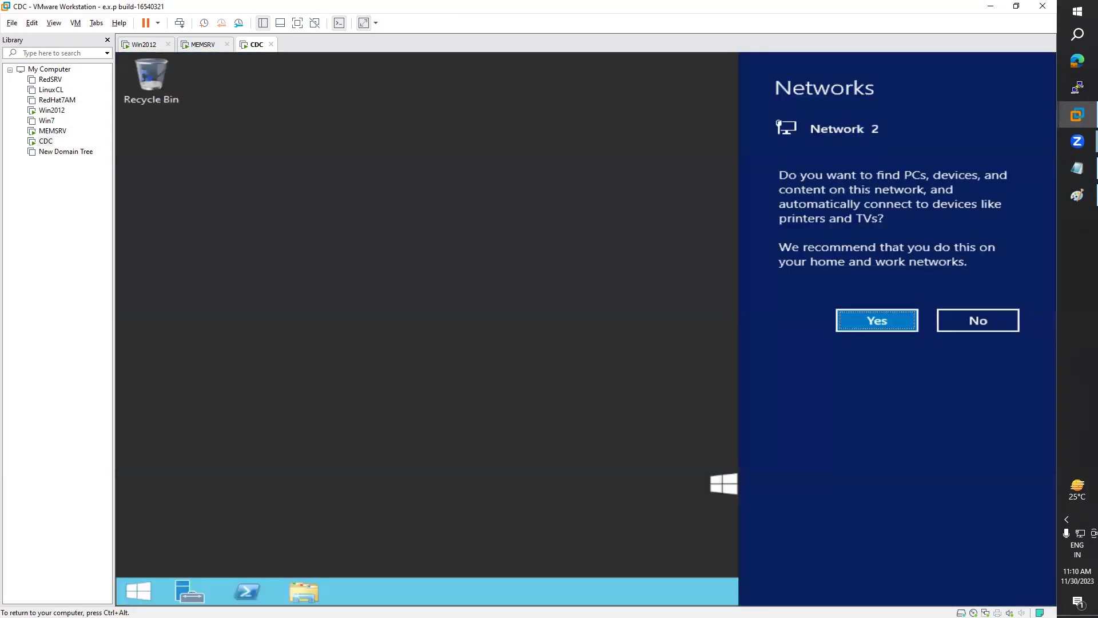
click(874, 322)
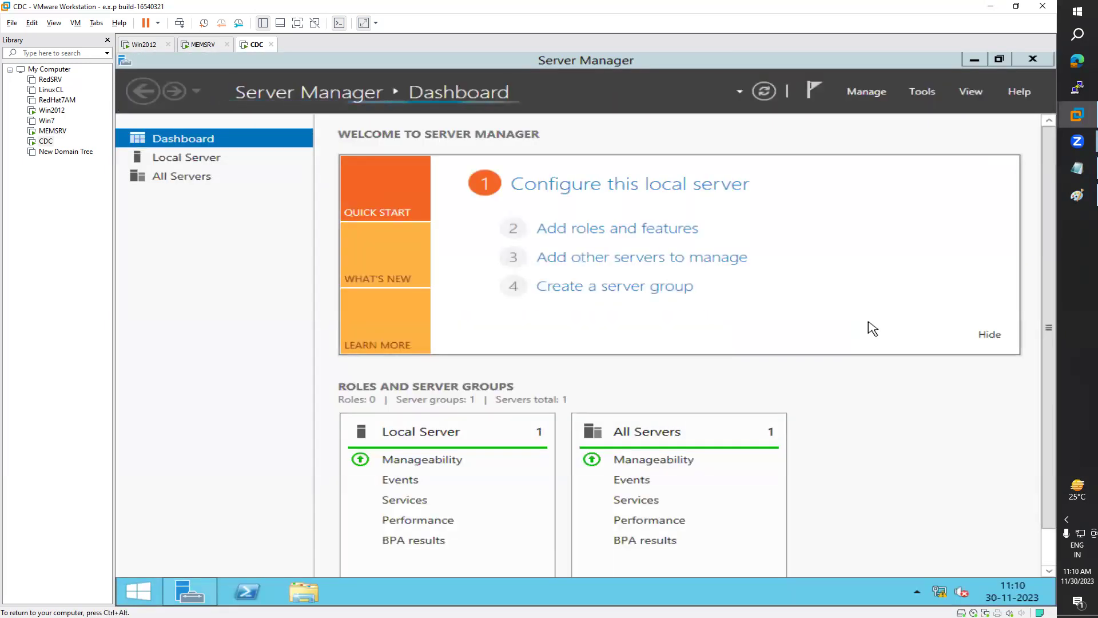
click(205, 164)
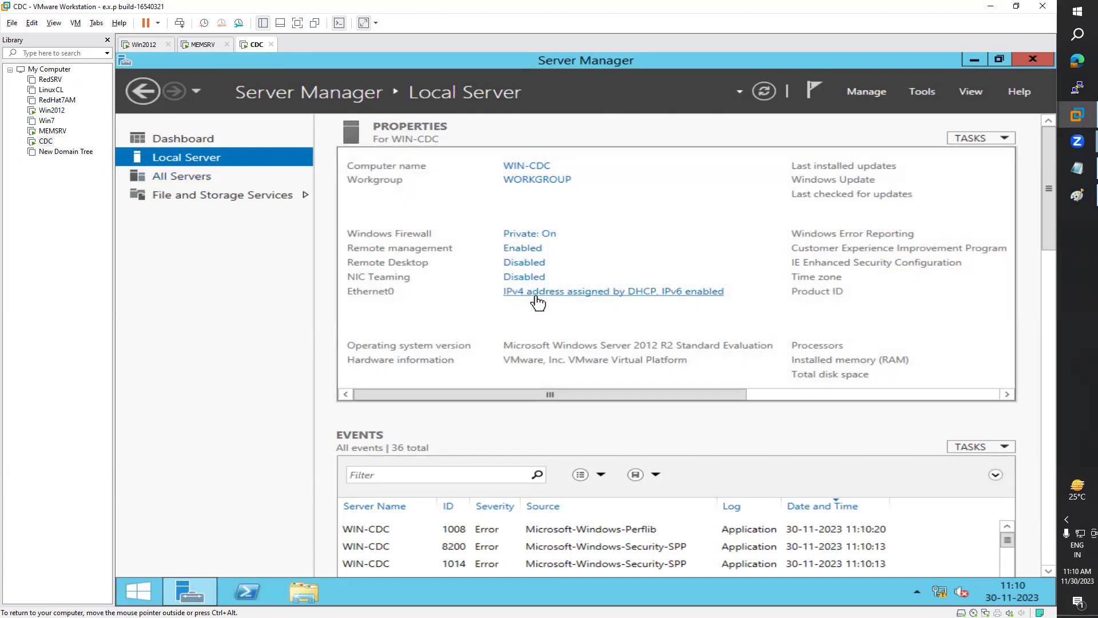
click(556, 293)
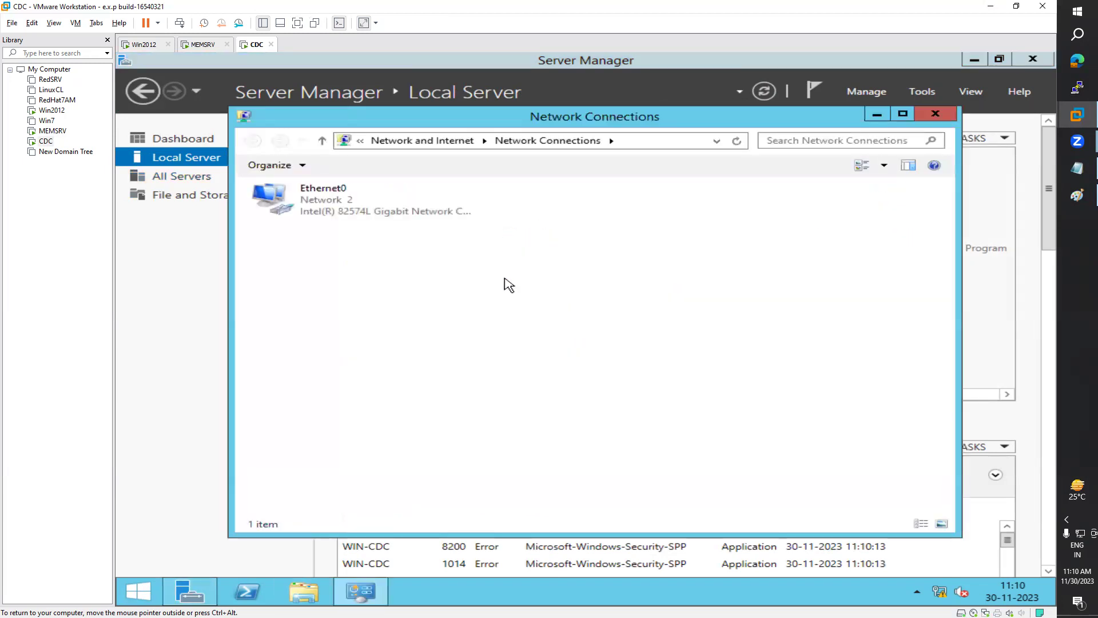
Step: Give CDC's Ethernet0 a static IPv4 address 192.168.223.3 with mask 255.255.255.0
click(319, 203)
double_click(318, 203)
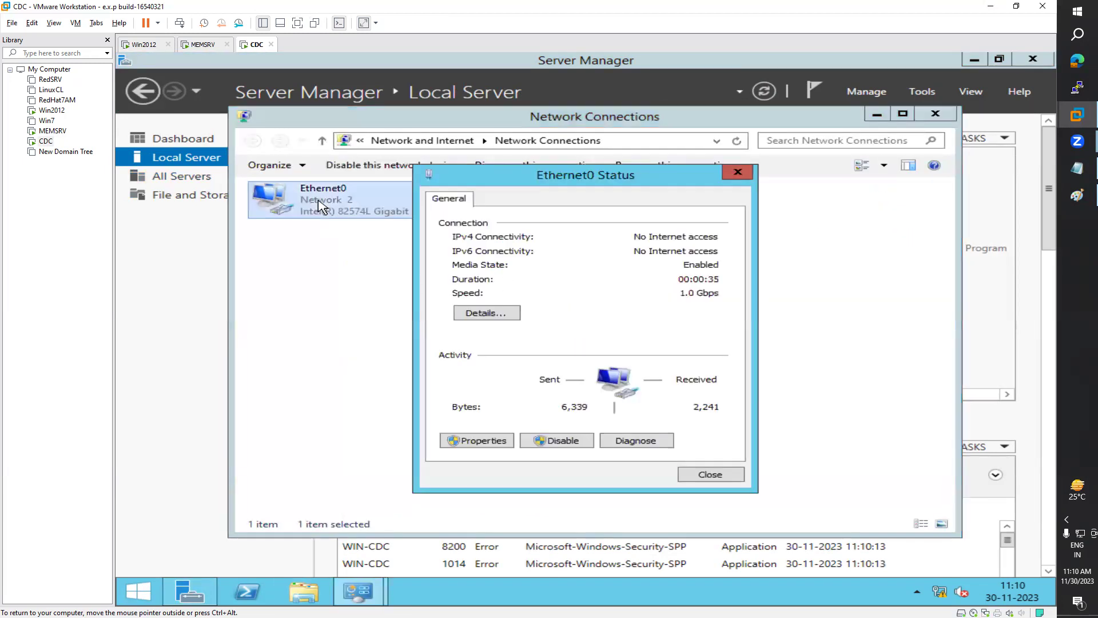
click(467, 438)
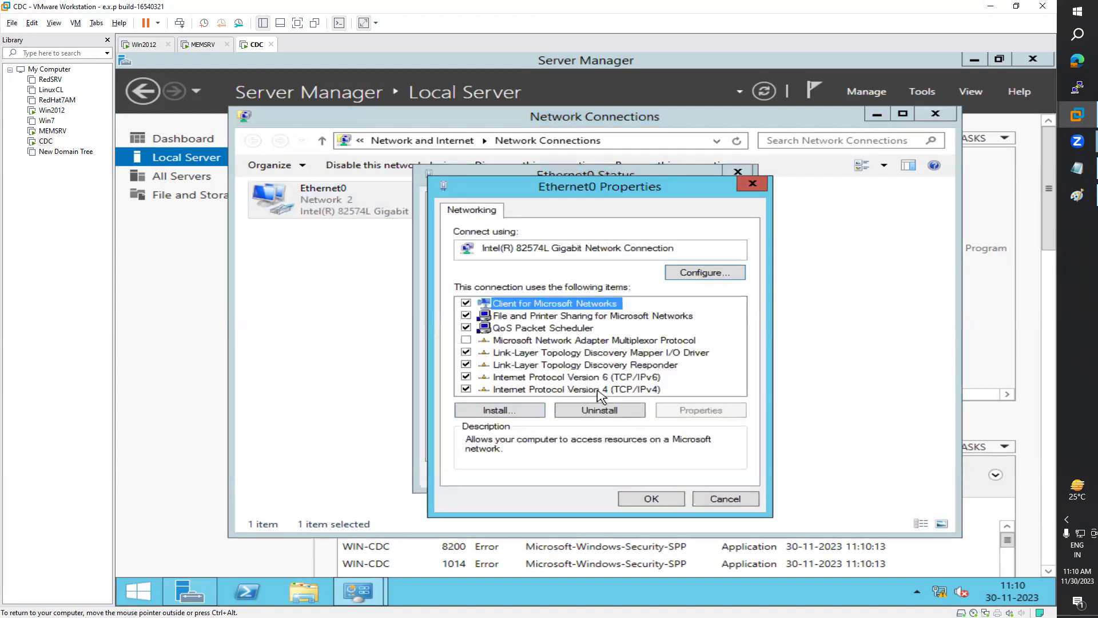
double_click(601, 389)
click(565, 346)
click(667, 366)
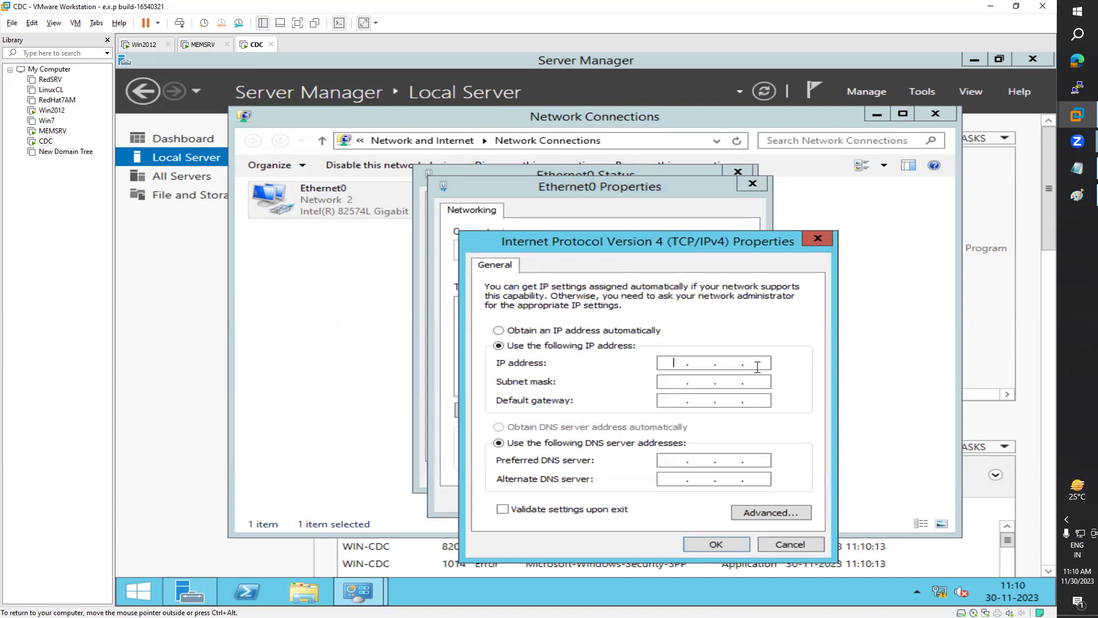
text(192 . 168 . 223)
key(Tab)
key(Tab)
key(Tab)
key(Tab)
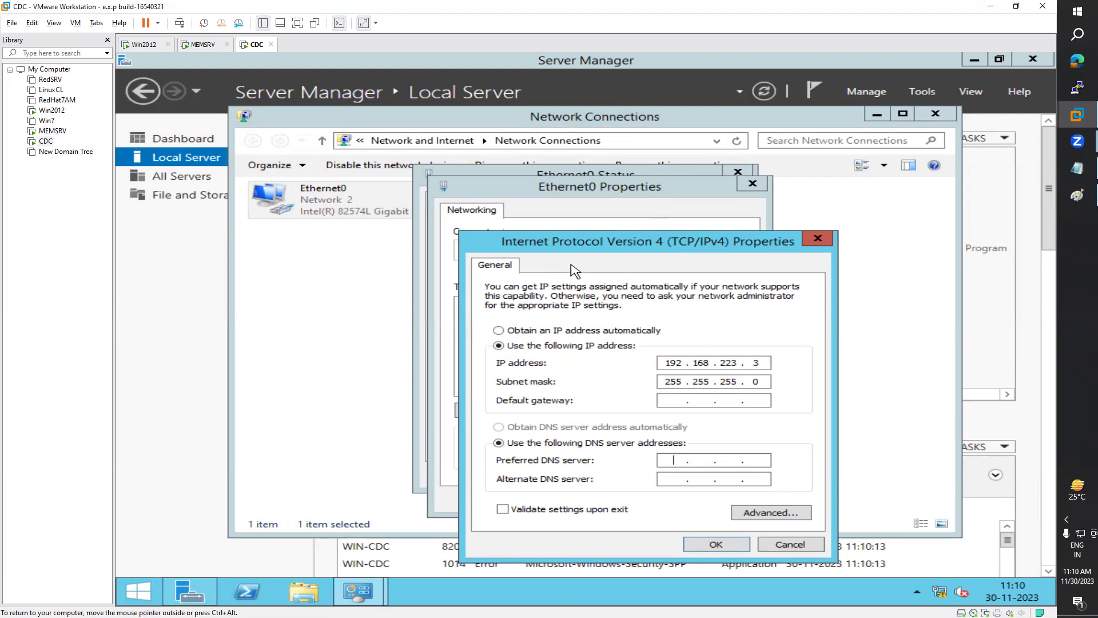
click(143, 44)
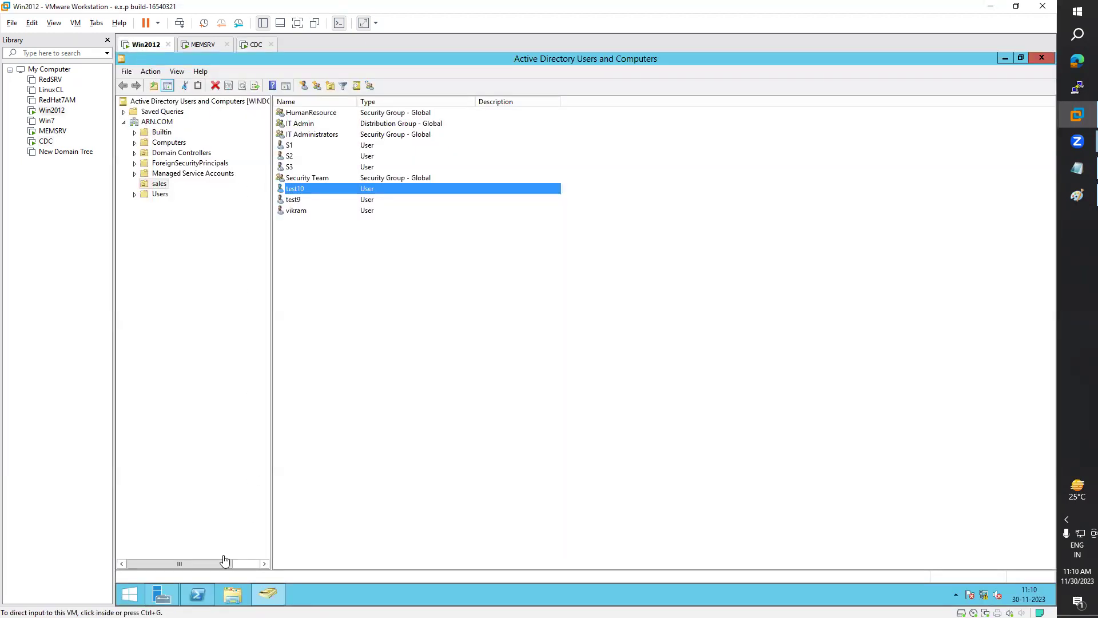
Step: Check Win2012's IP address 192.168.223.2 in Server Manager, then return to CDC
click(162, 592)
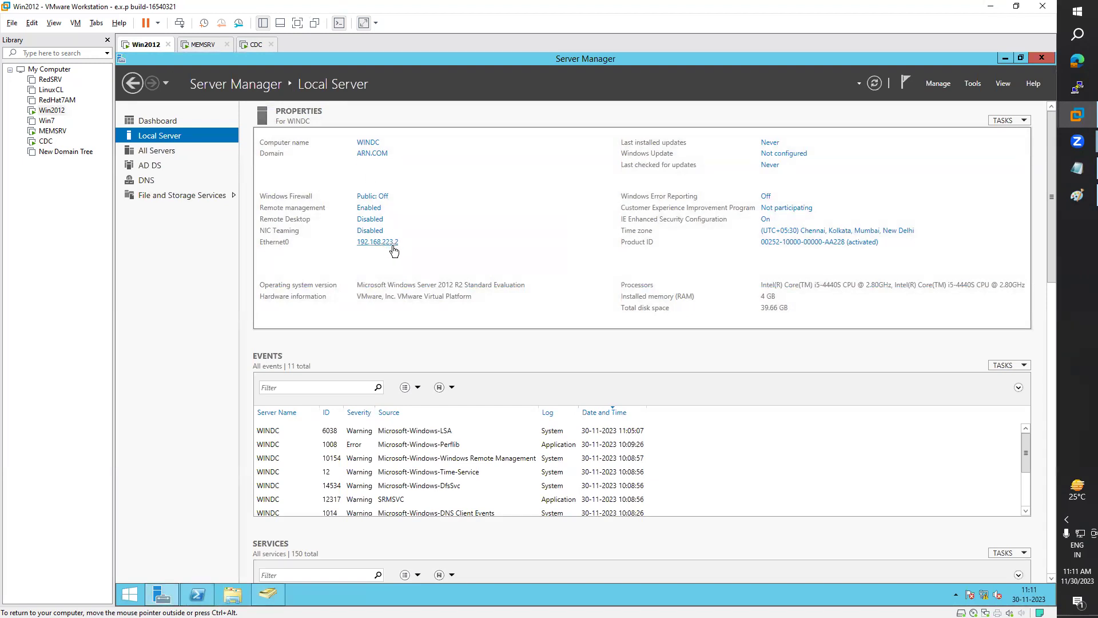
click(254, 44)
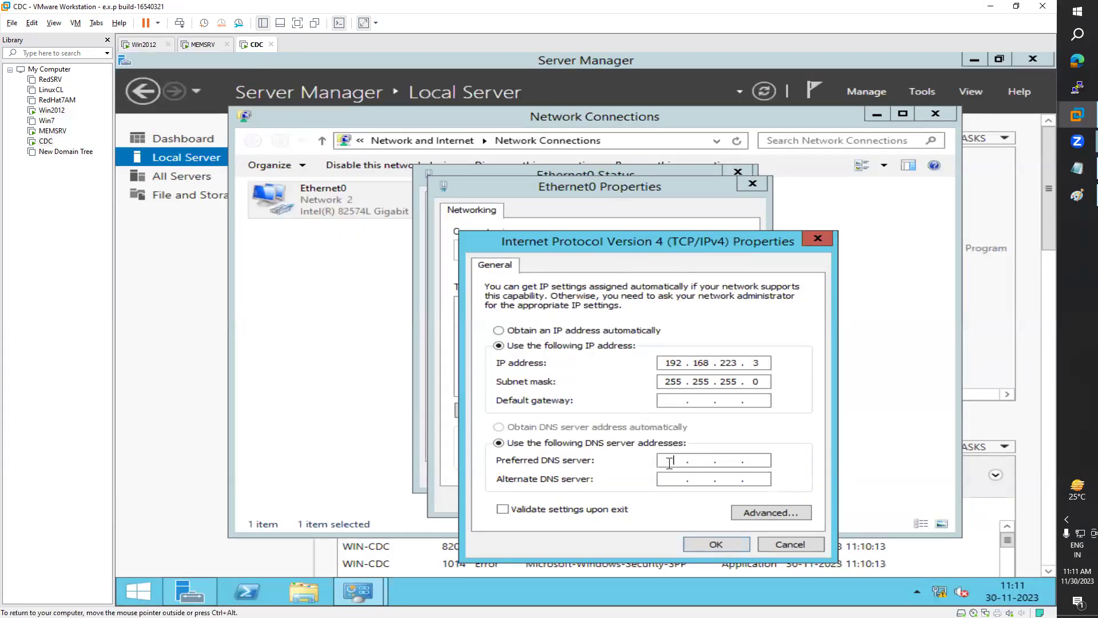
Step: Enter preferred DNS 192.168.223.3 and alternate DNS 192.168.223.2, checking against Win2012
text(192 . 168 . 223)
key(Tab)
text(192 . 168 . 223)
click(753, 459)
click(764, 457)
click(768, 461)
click(746, 365)
double_click(764, 460)
click(144, 45)
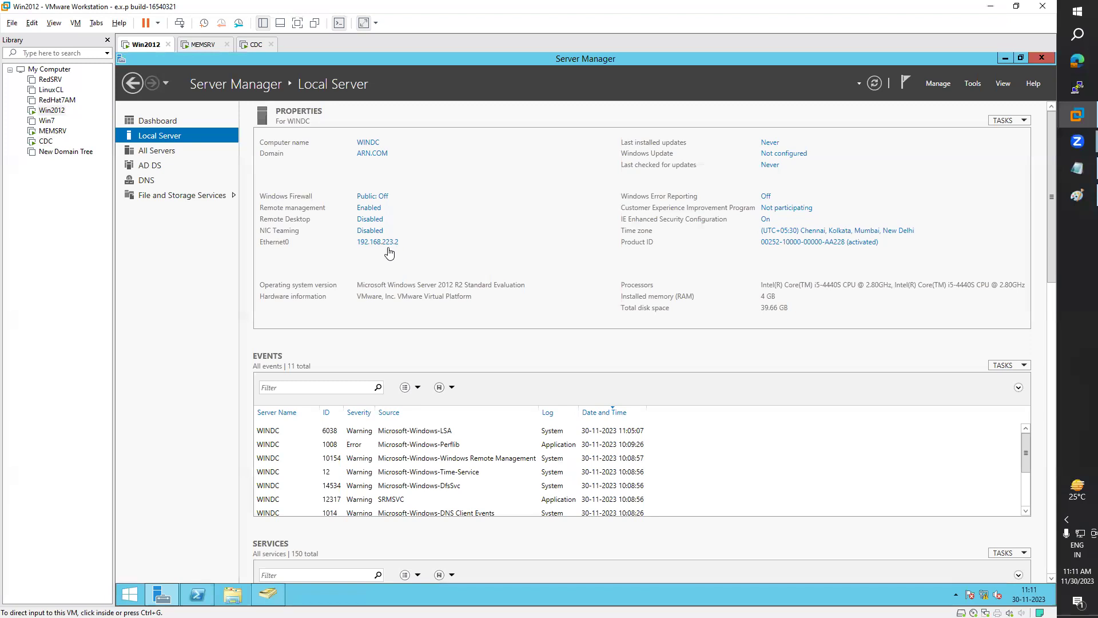
click(256, 45)
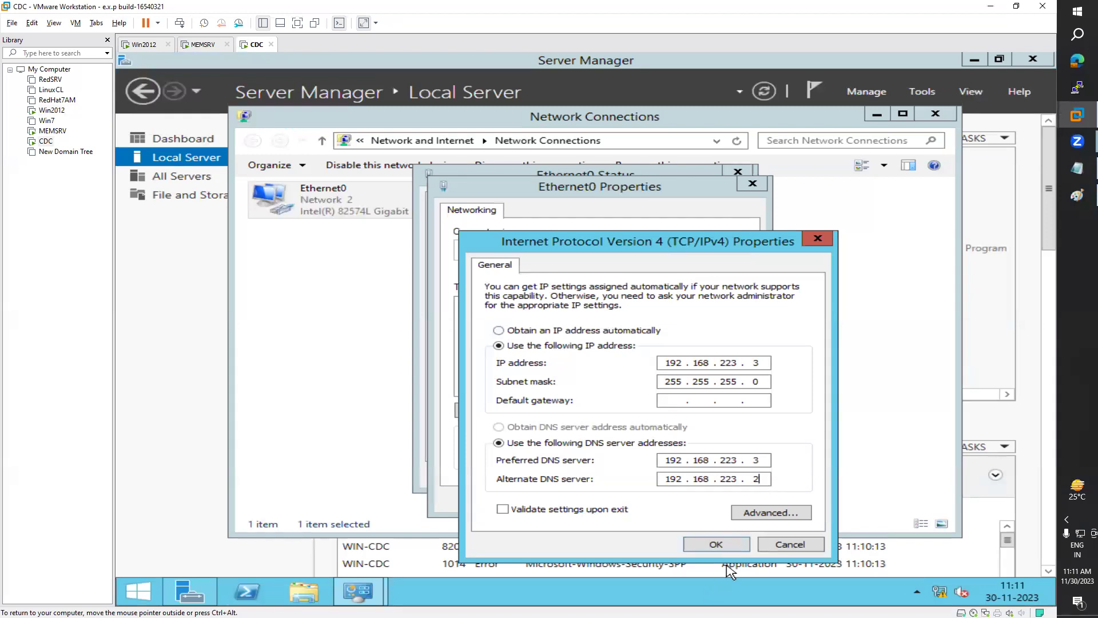
Step: Apply the IPv4 settings and close the adapter and Network Connections windows
click(718, 545)
click(672, 501)
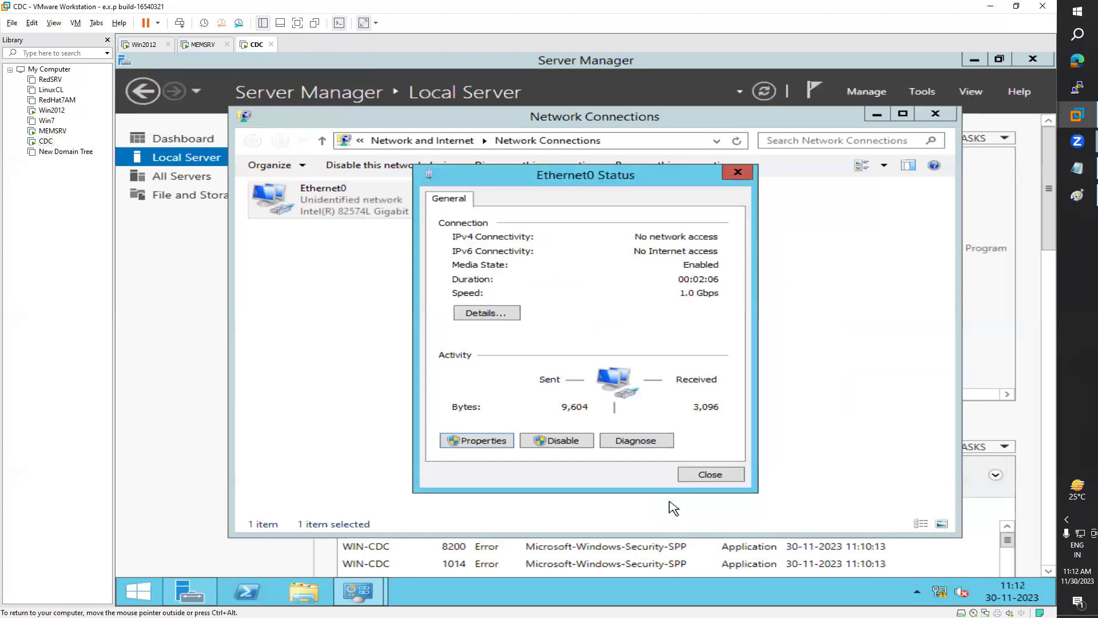
click(710, 477)
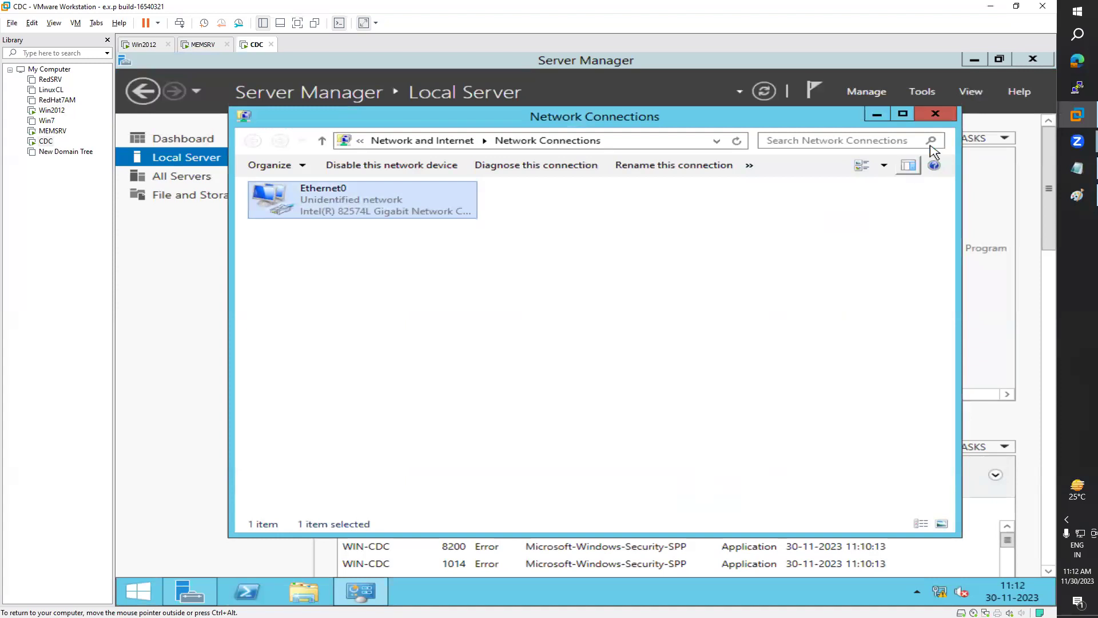
click(947, 117)
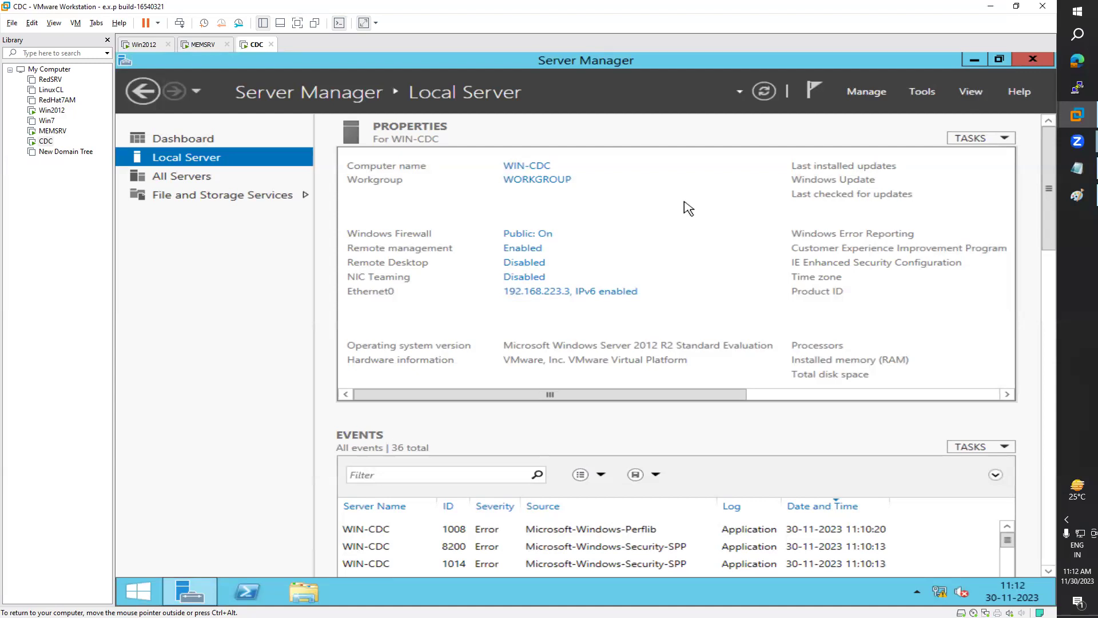
Step: Select the Active Directory Domain Services role for WIN-CDC with its required management features
click(197, 143)
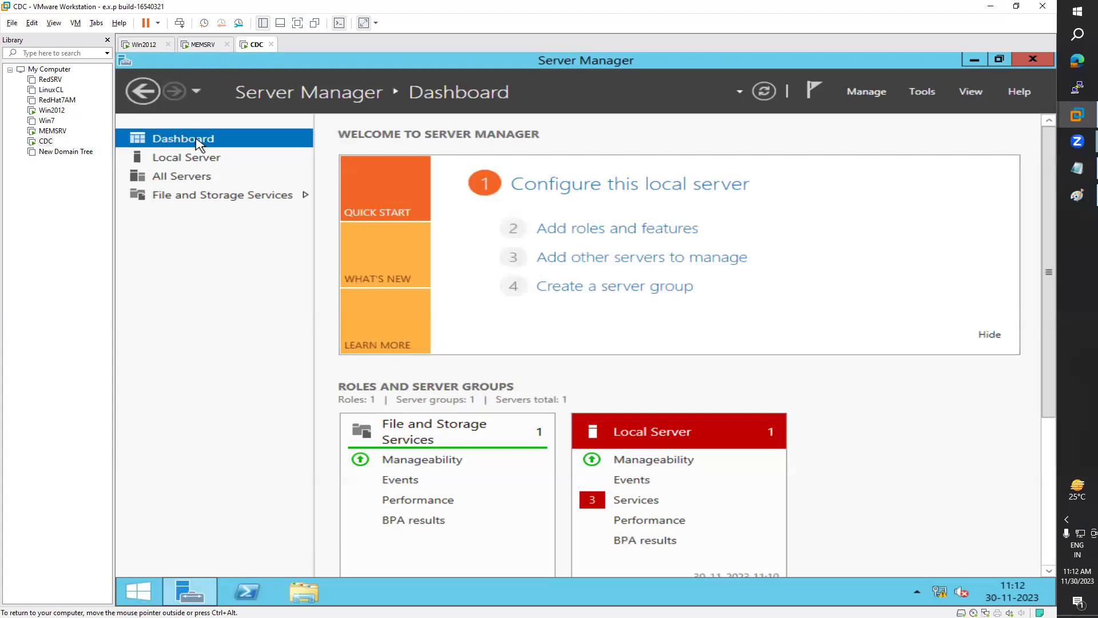
click(645, 232)
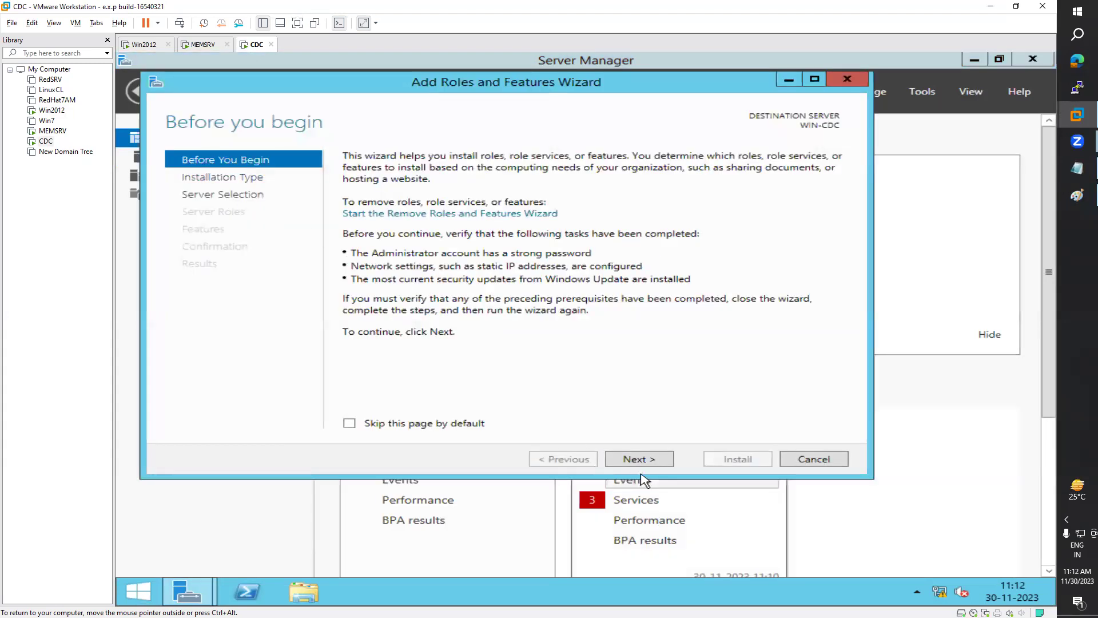
click(654, 459)
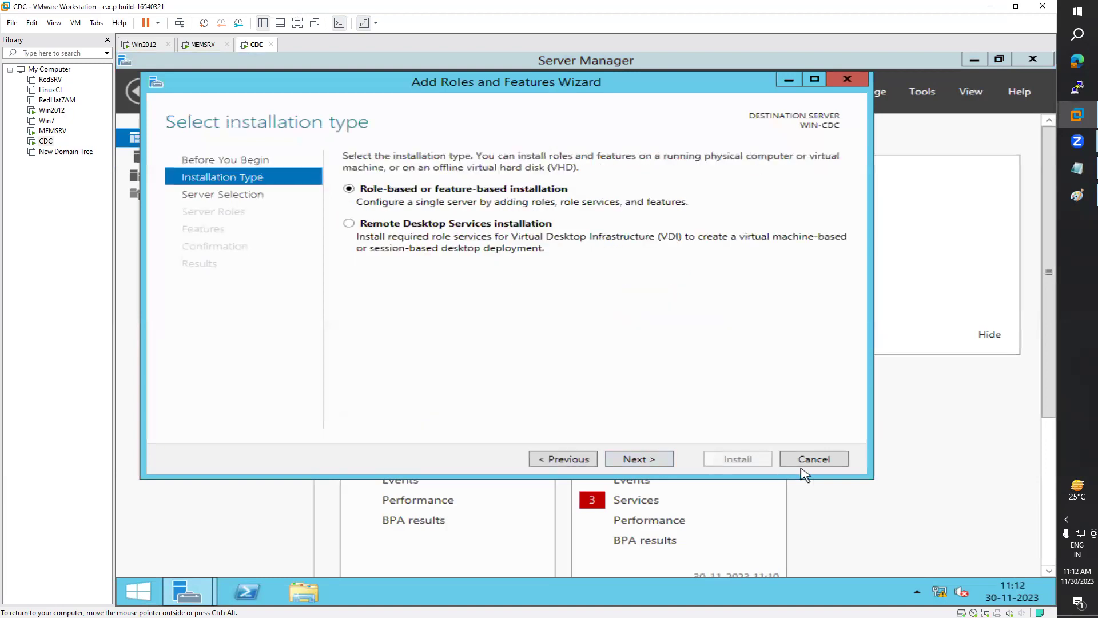
click(651, 460)
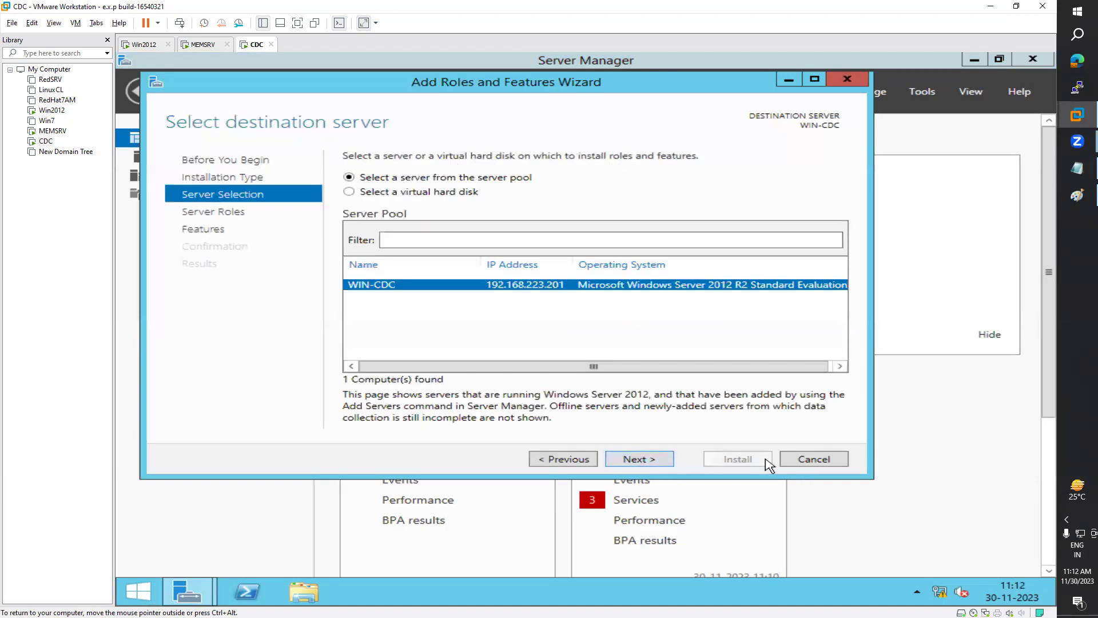
click(635, 460)
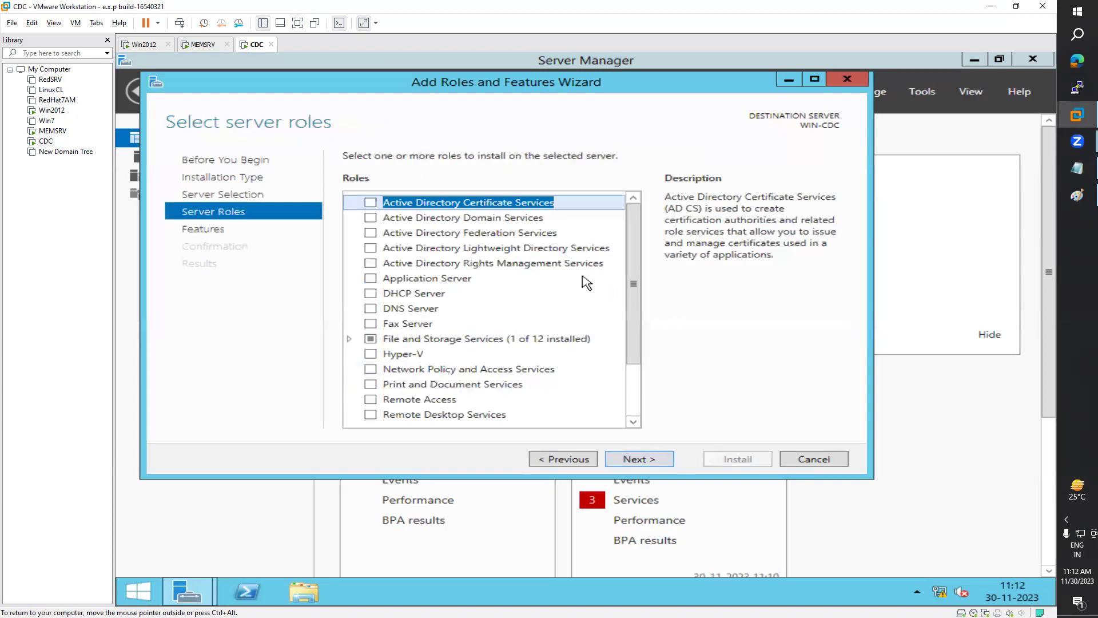
click(370, 217)
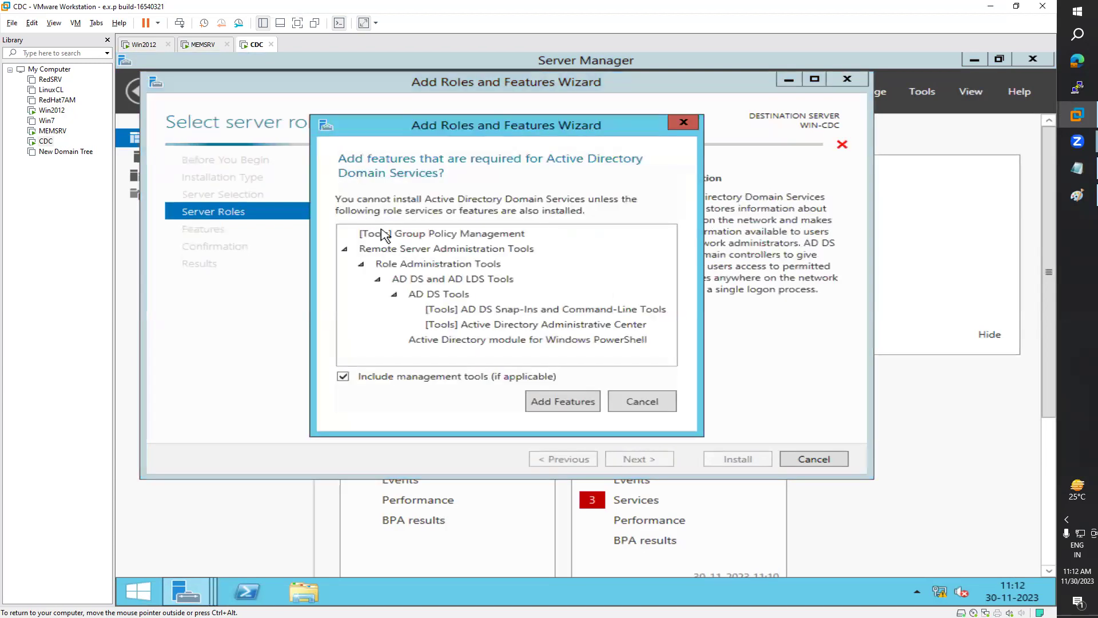
click(571, 403)
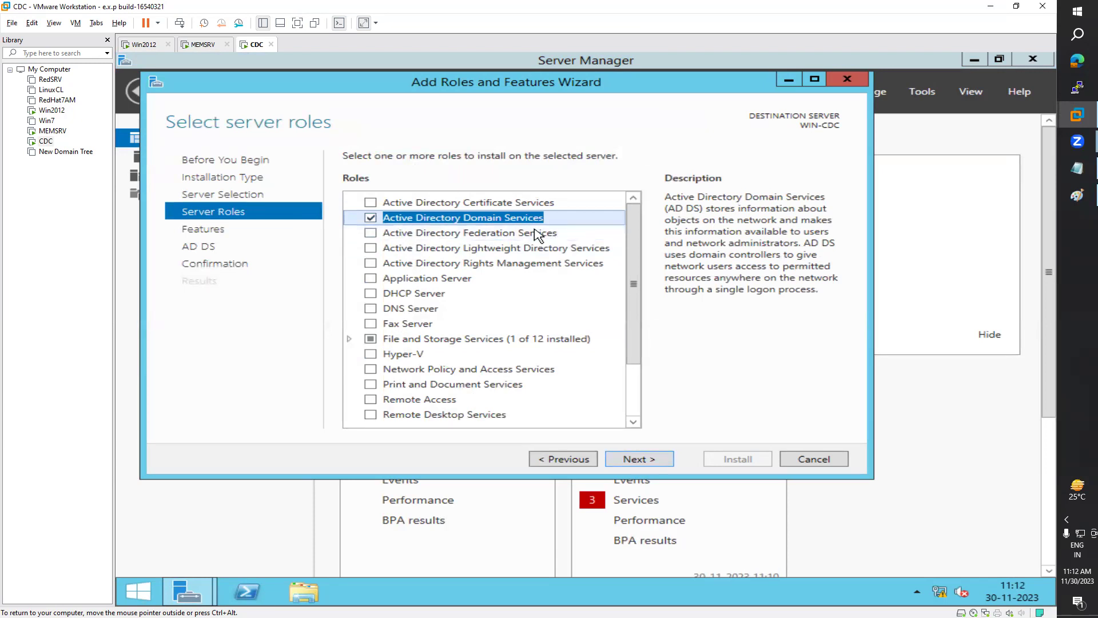
Step: Allow automatic restarts and start the AD DS role installation
click(659, 461)
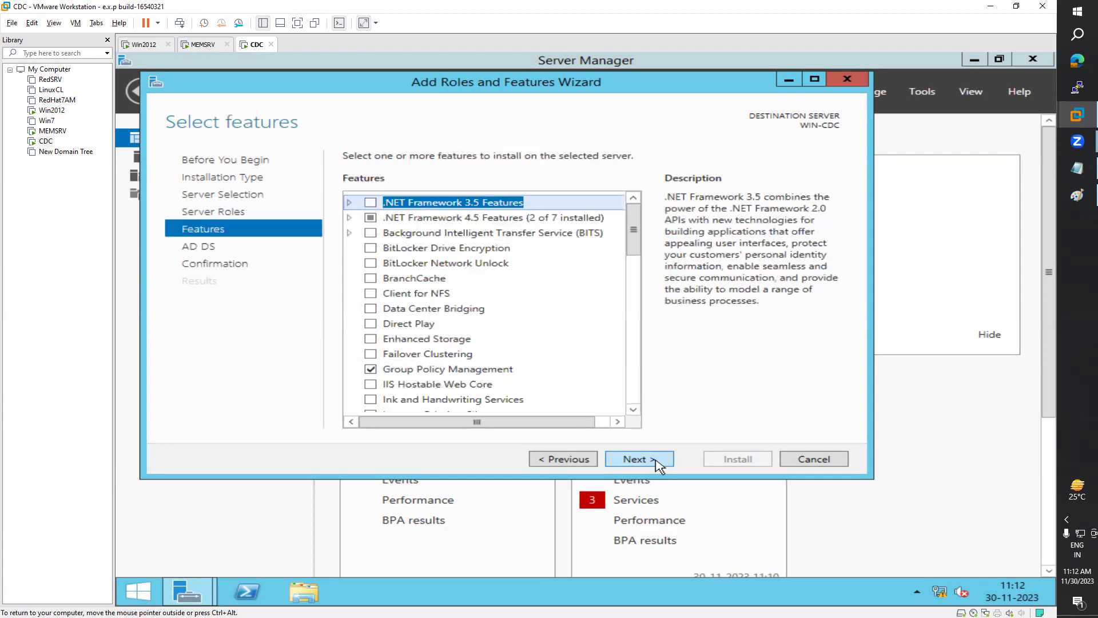
click(658, 461)
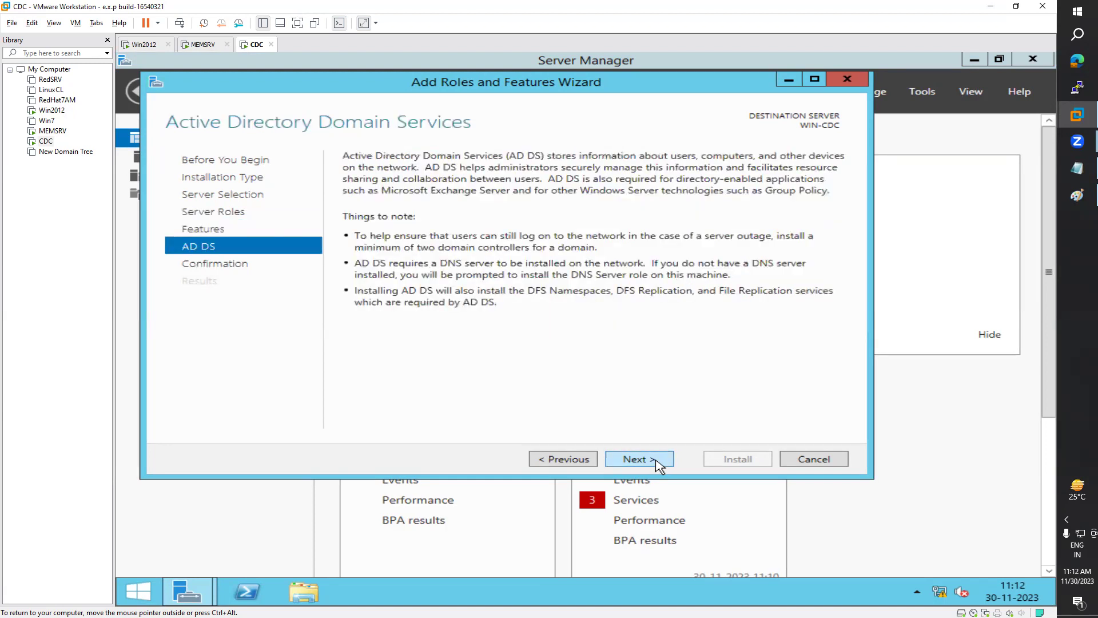
click(658, 461)
click(399, 179)
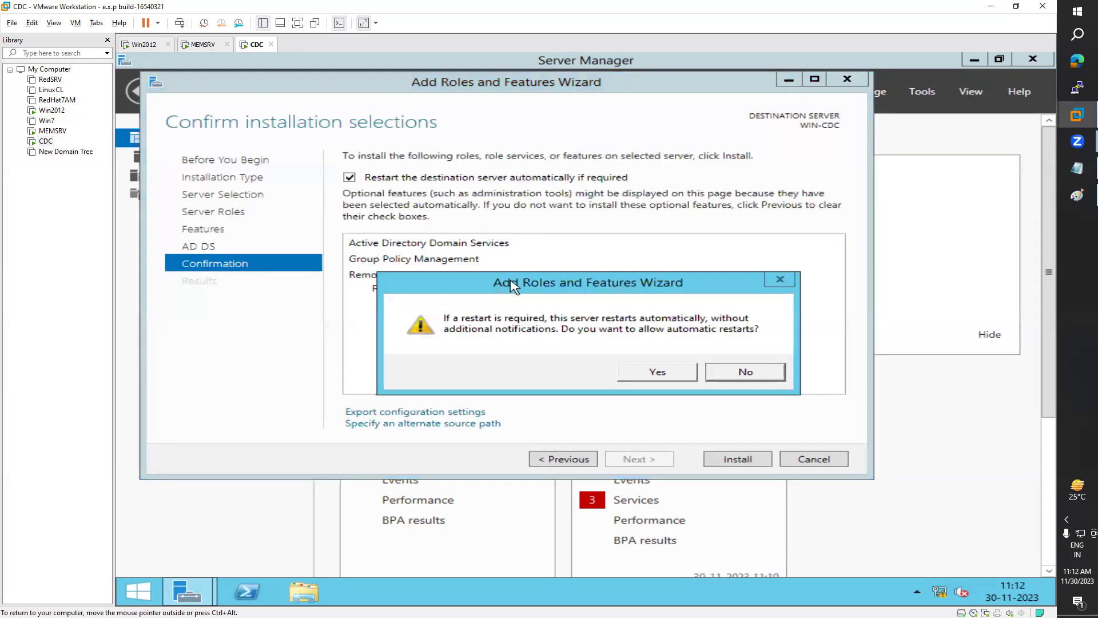
click(659, 373)
click(725, 461)
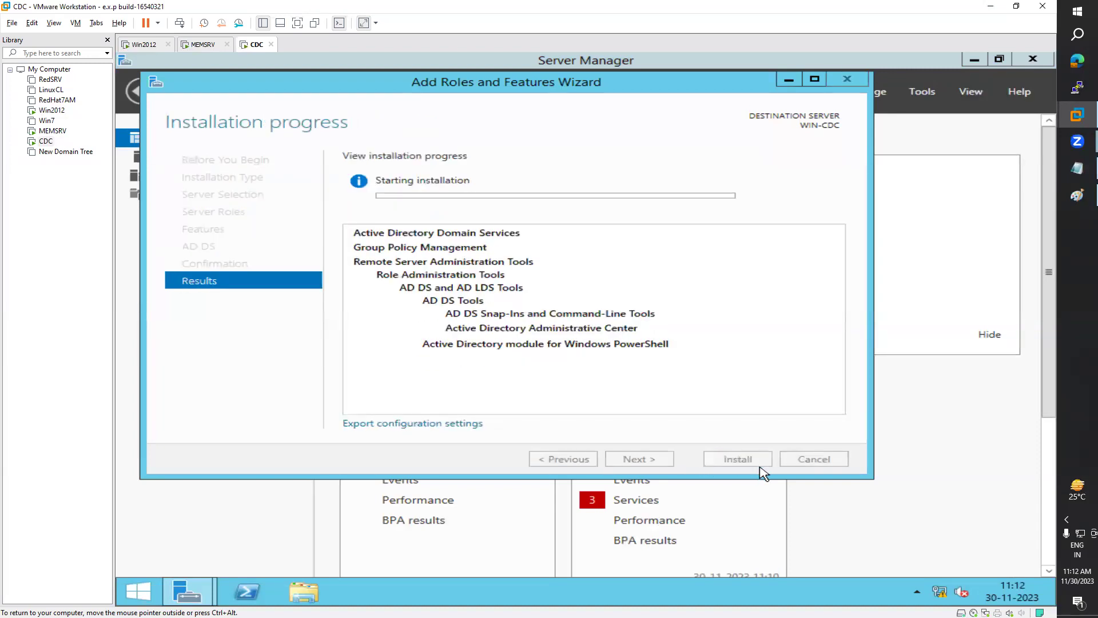
drag(641, 84, 760, 115)
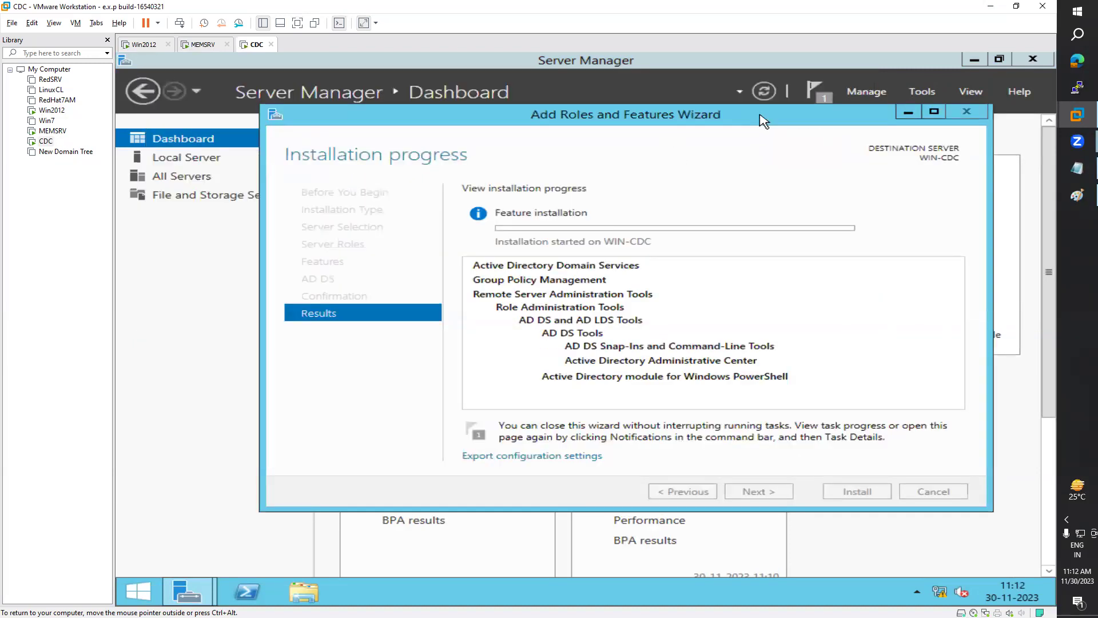
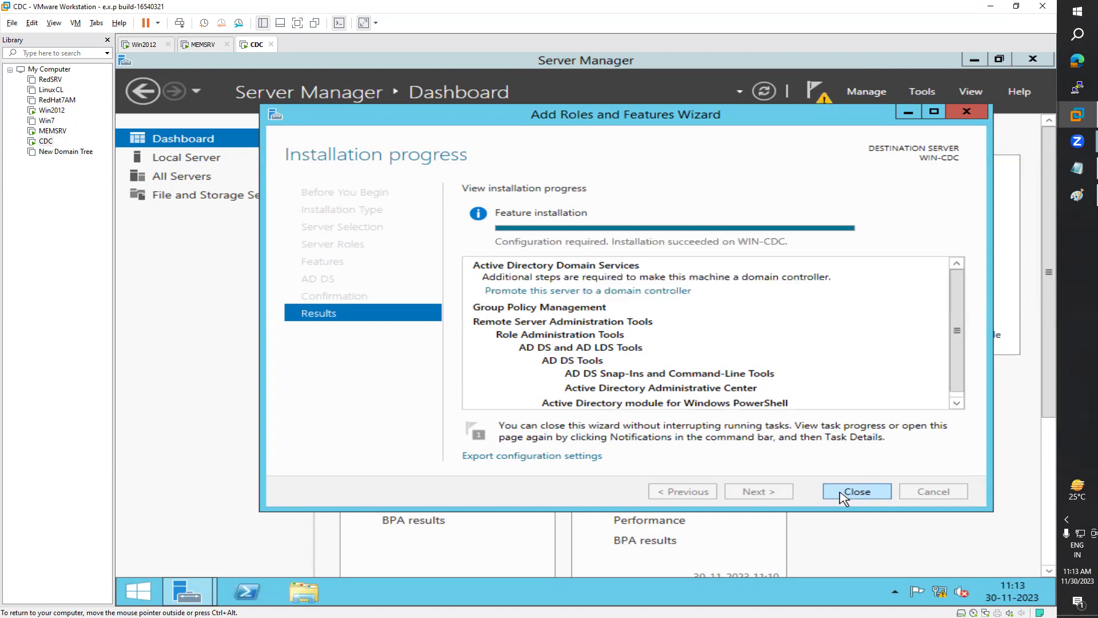
Step: Close the finished Add Roles and Features Wizard on WIN-CDC and open the pending notifications
click(843, 492)
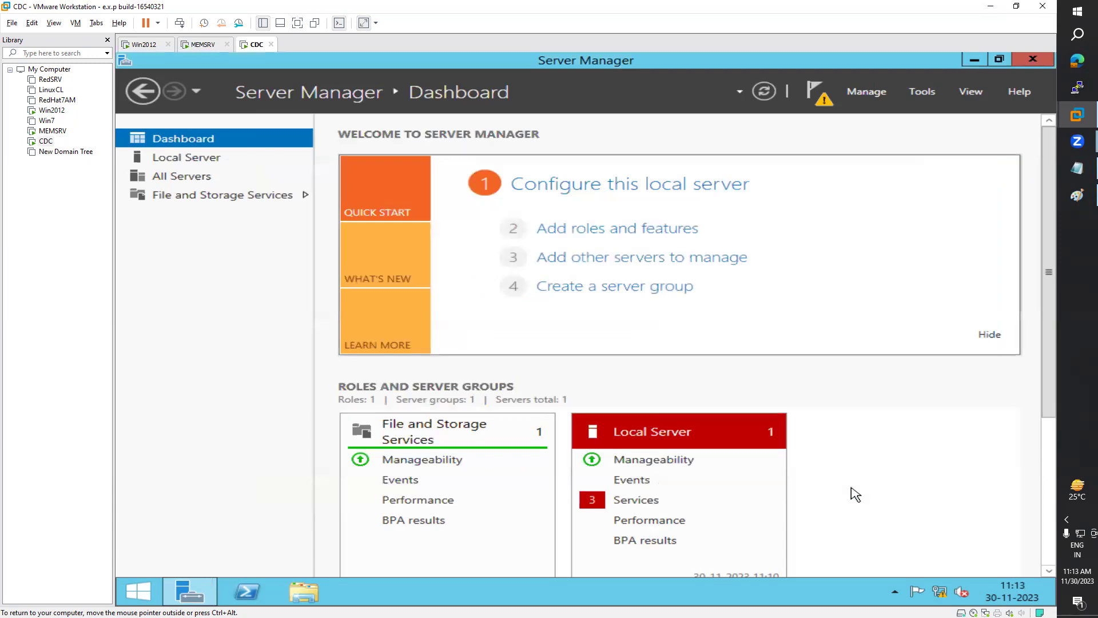
click(817, 92)
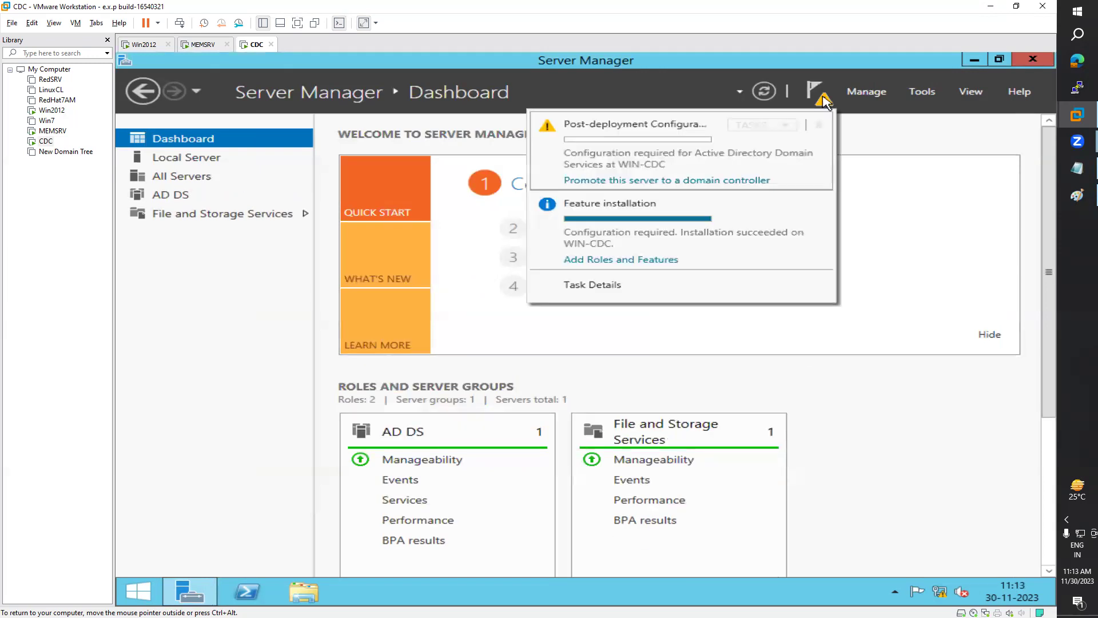
Step: Choose 'Promote this server to a domain controller' and reposition the AD DS configuration wizard
click(613, 180)
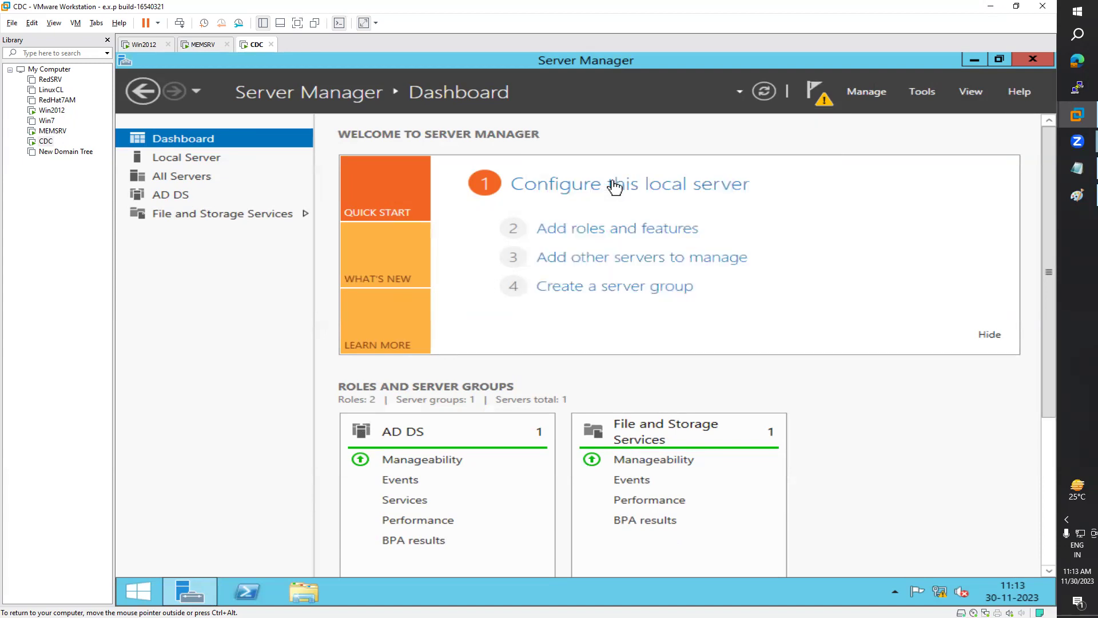
drag(666, 142, 625, 130)
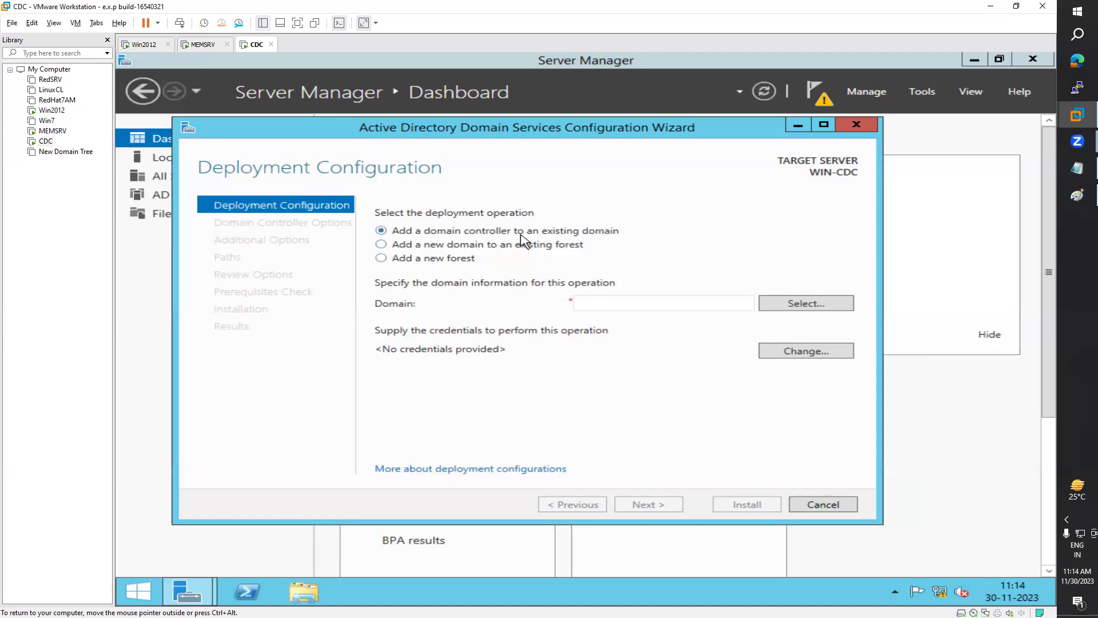
Step: Select 'Add a new domain to an existing forest' and try the Child and Tree domain types
click(383, 245)
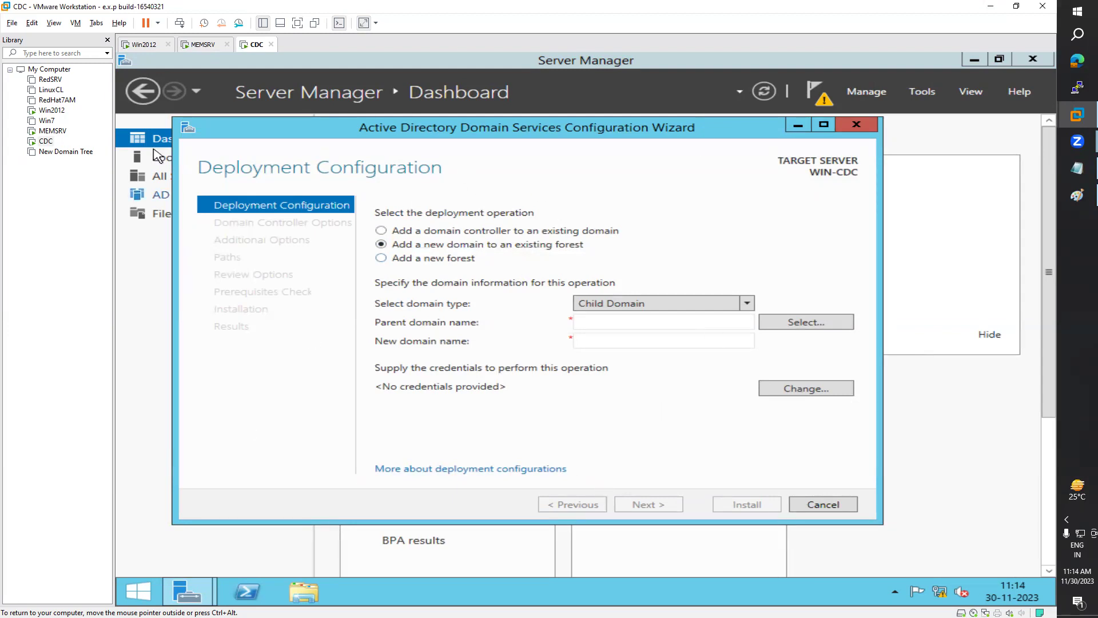
click(146, 46)
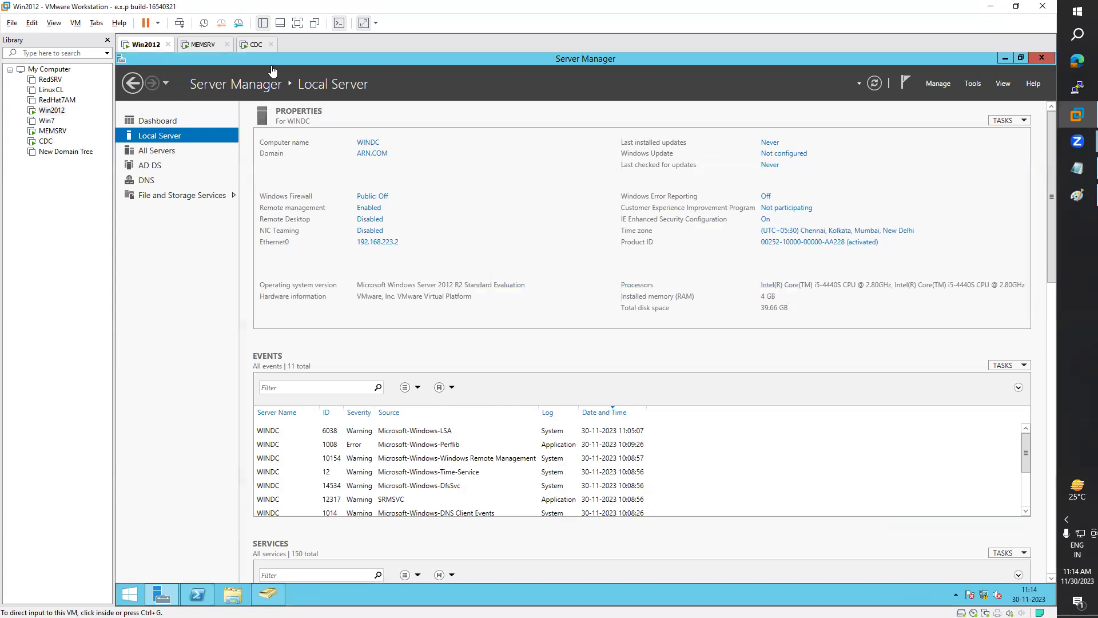
click(252, 51)
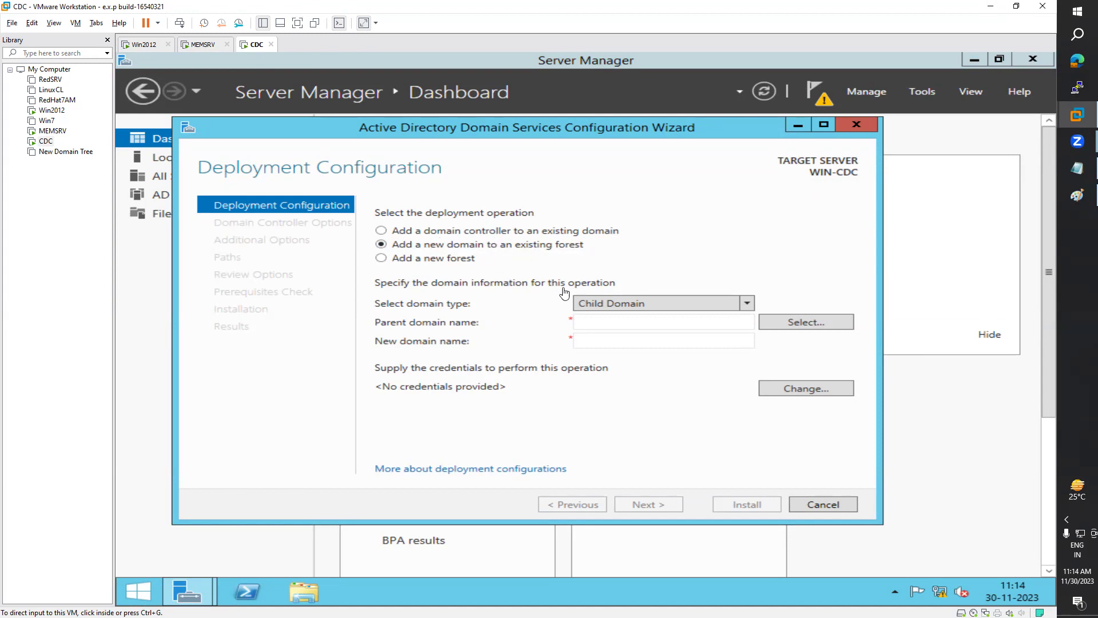
click(622, 310)
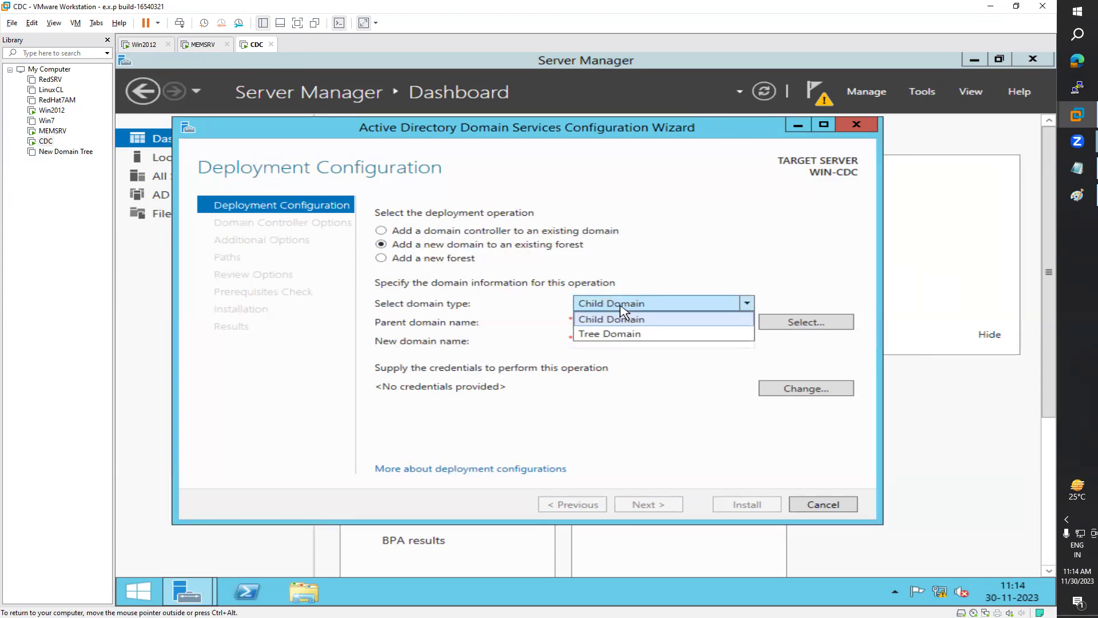
click(627, 314)
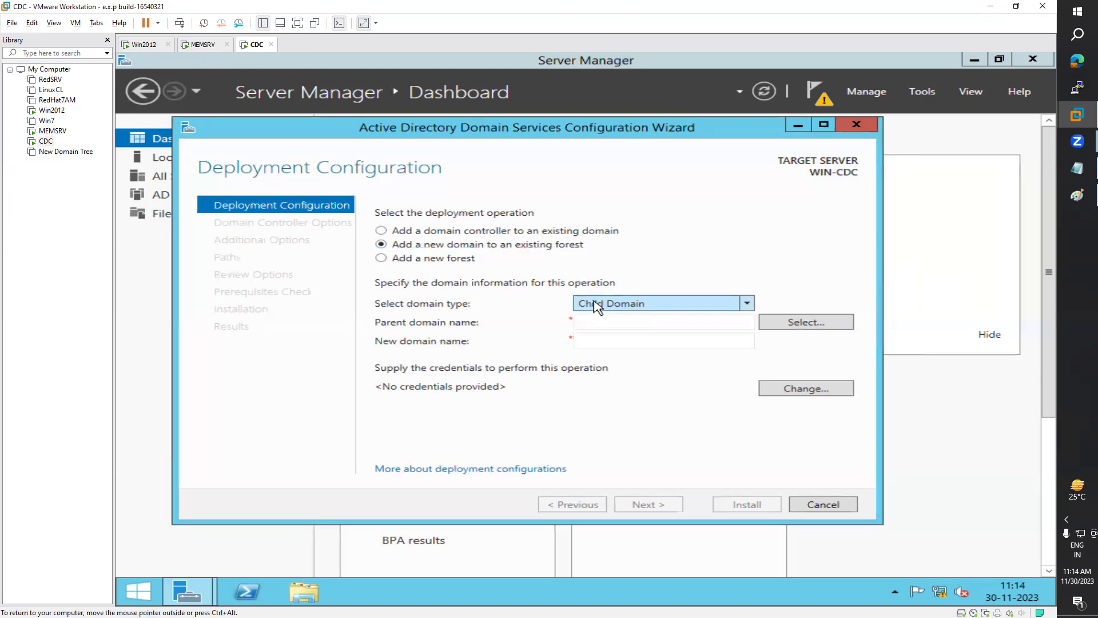
click(636, 312)
click(621, 336)
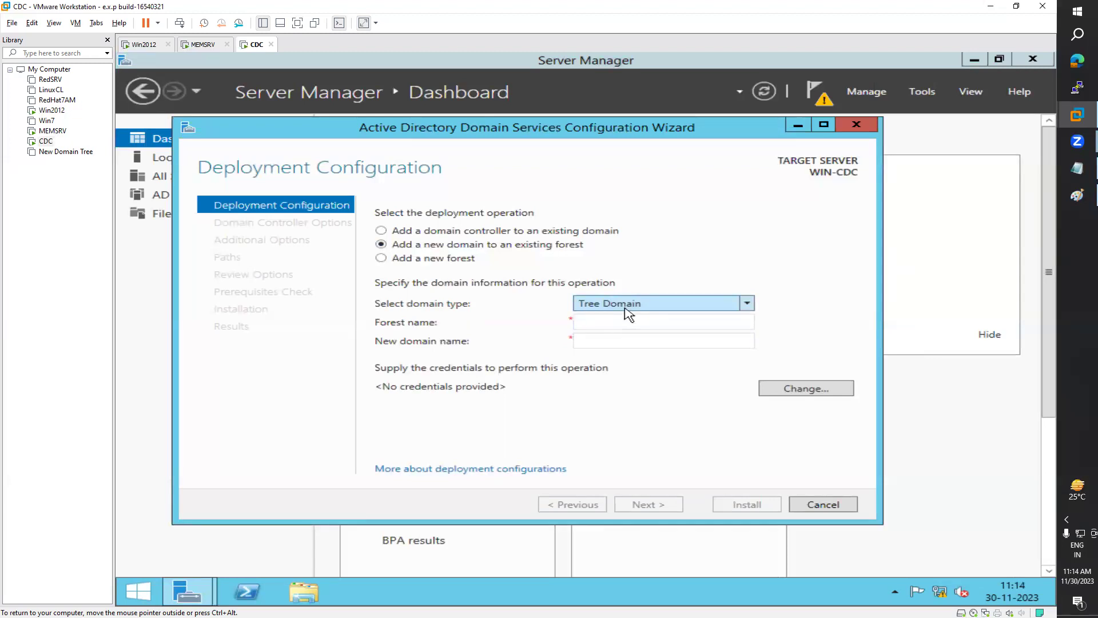
Step: After checking the Win2012 machine's domain details, revert the domain type to Child Domain
click(150, 45)
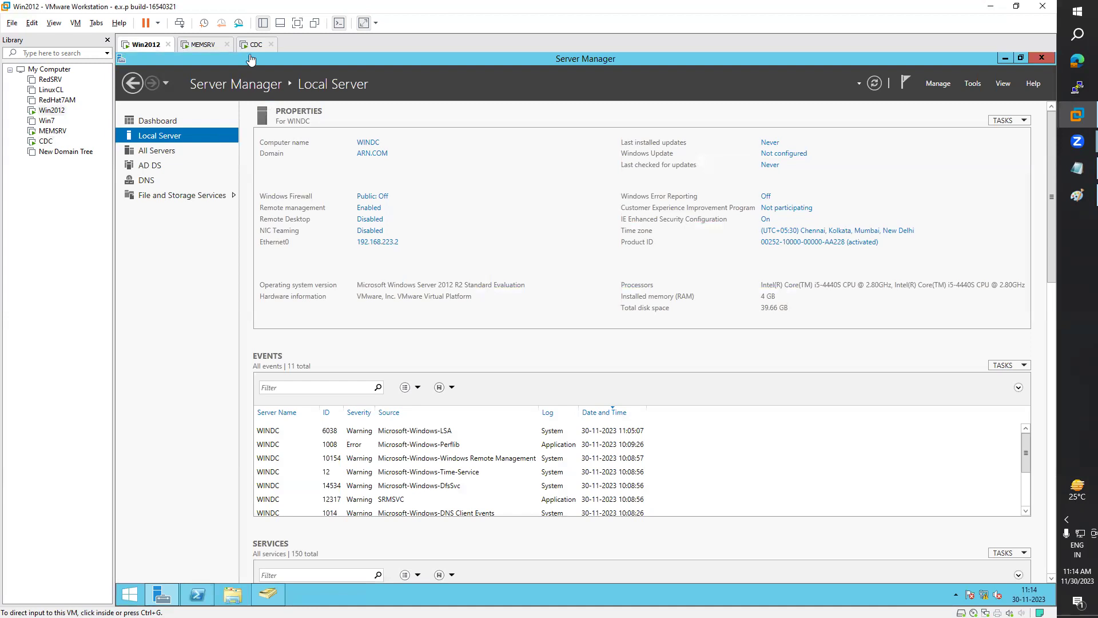
click(252, 48)
click(620, 305)
click(615, 320)
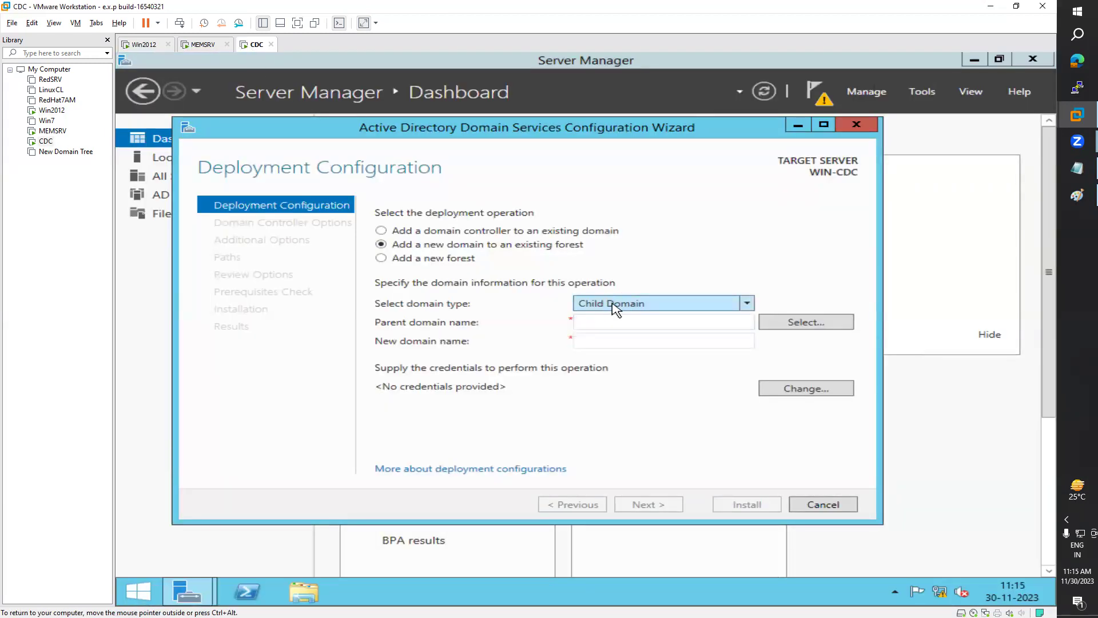
click(143, 44)
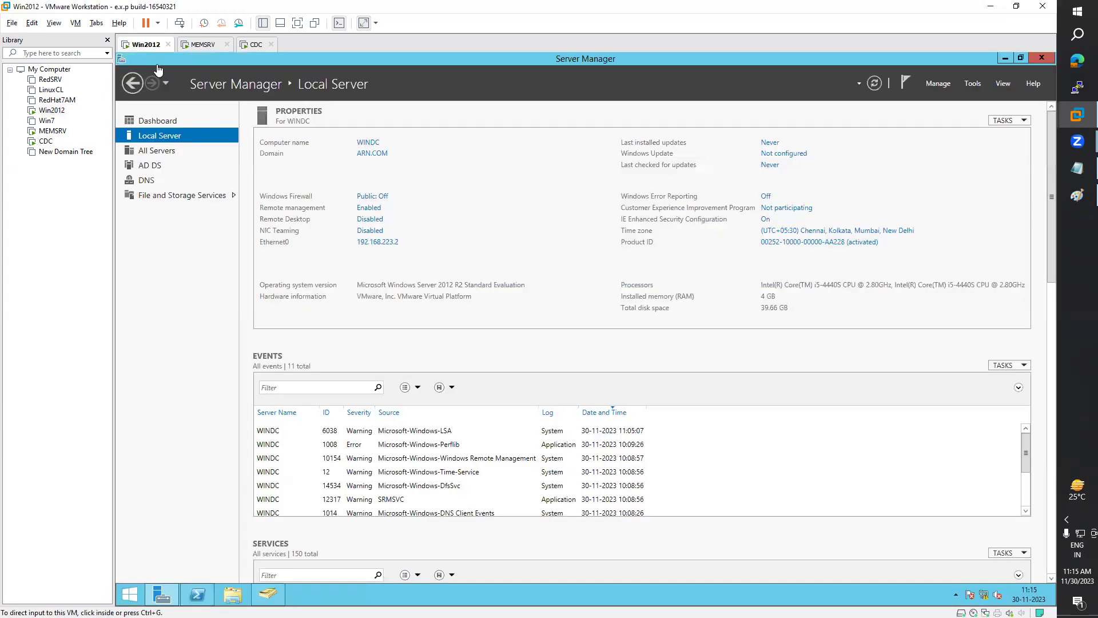
click(252, 45)
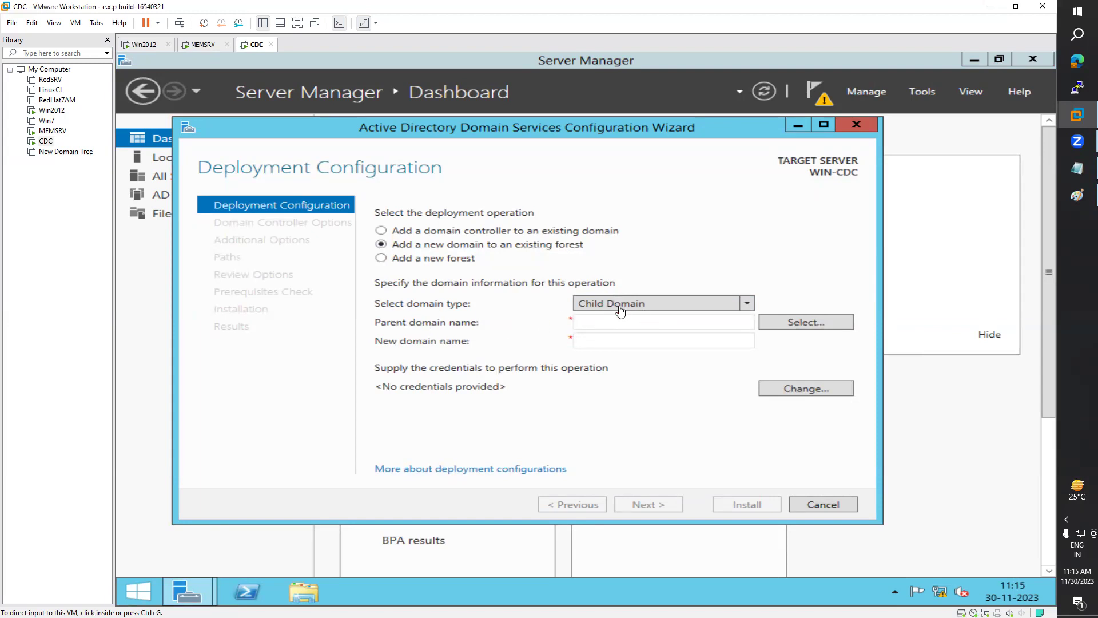
click(629, 326)
click(625, 326)
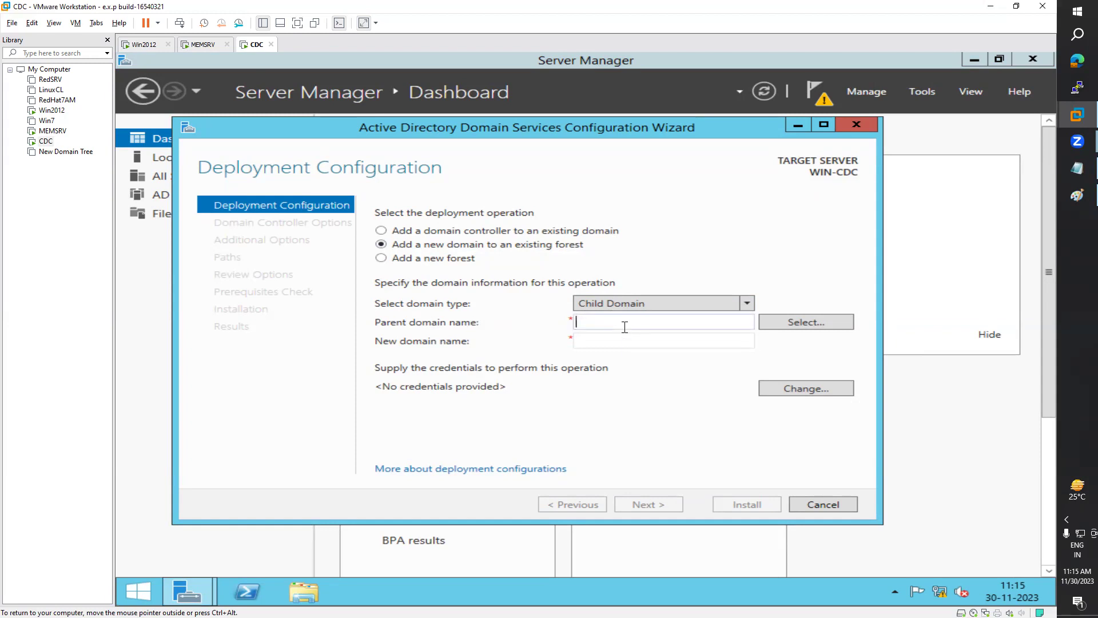
Step: Enter ARN.COM as the parent domain name and Win as the new domain name
text(ARN.COM)
key(Tab)
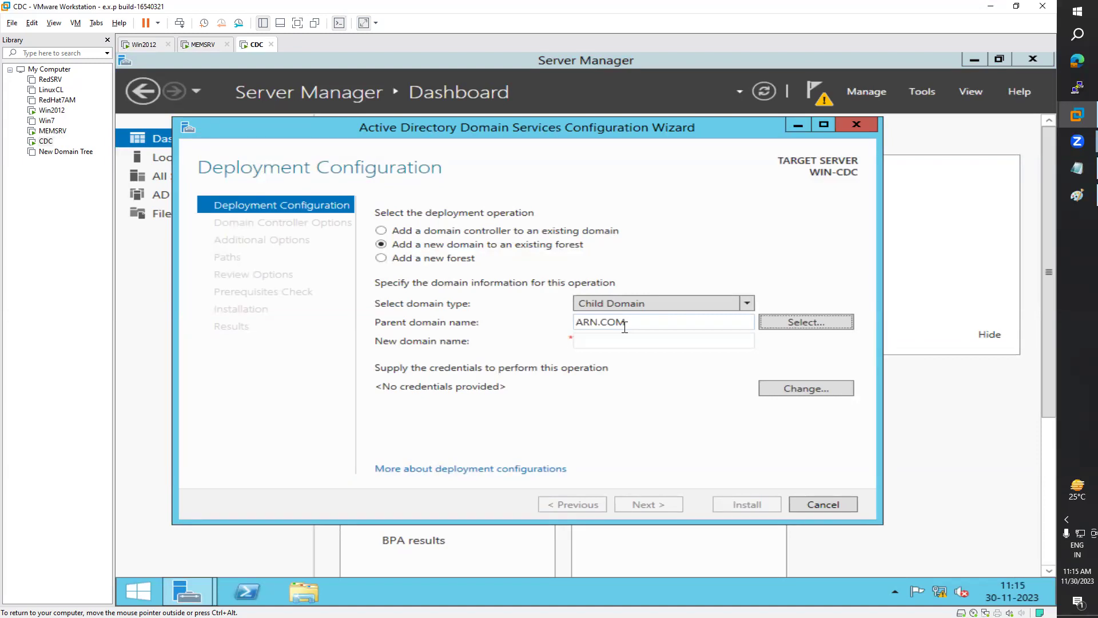
click(602, 343)
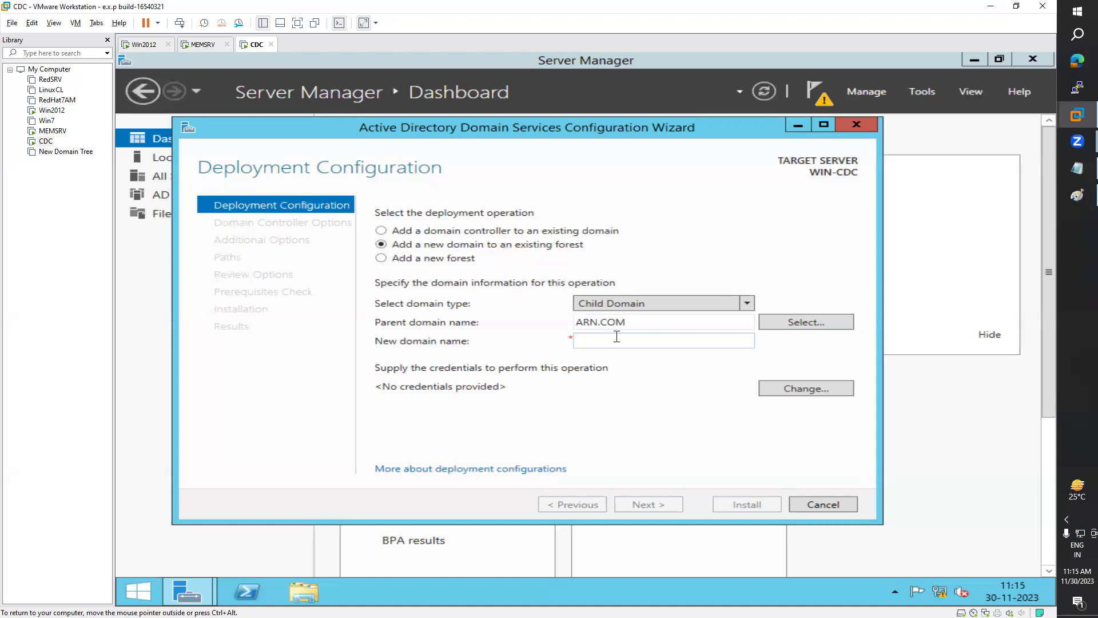
text(Win)
click(797, 392)
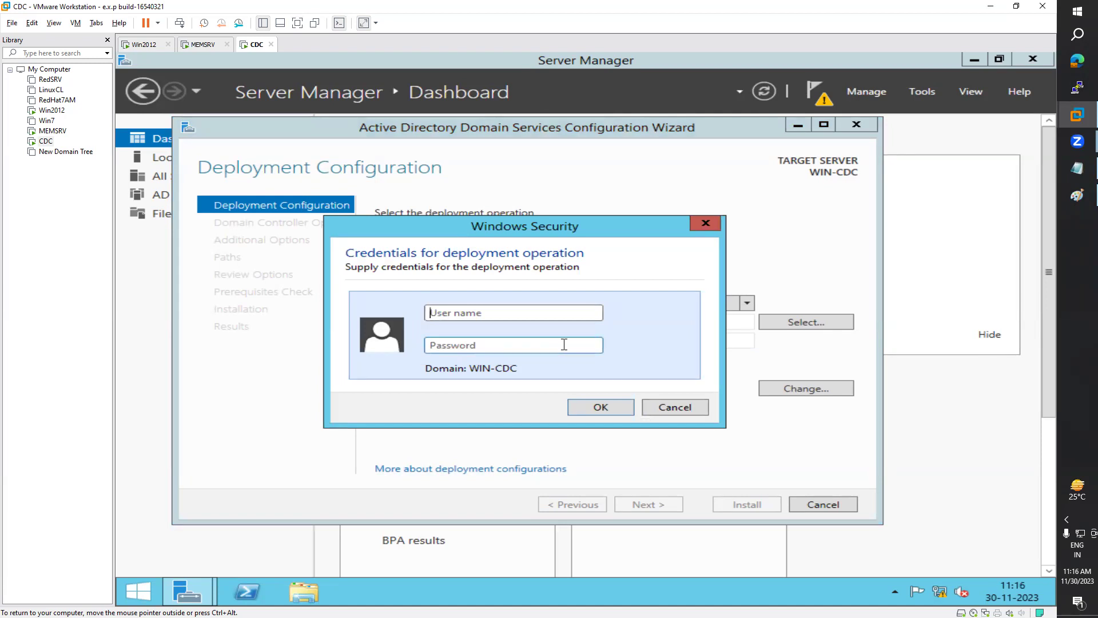
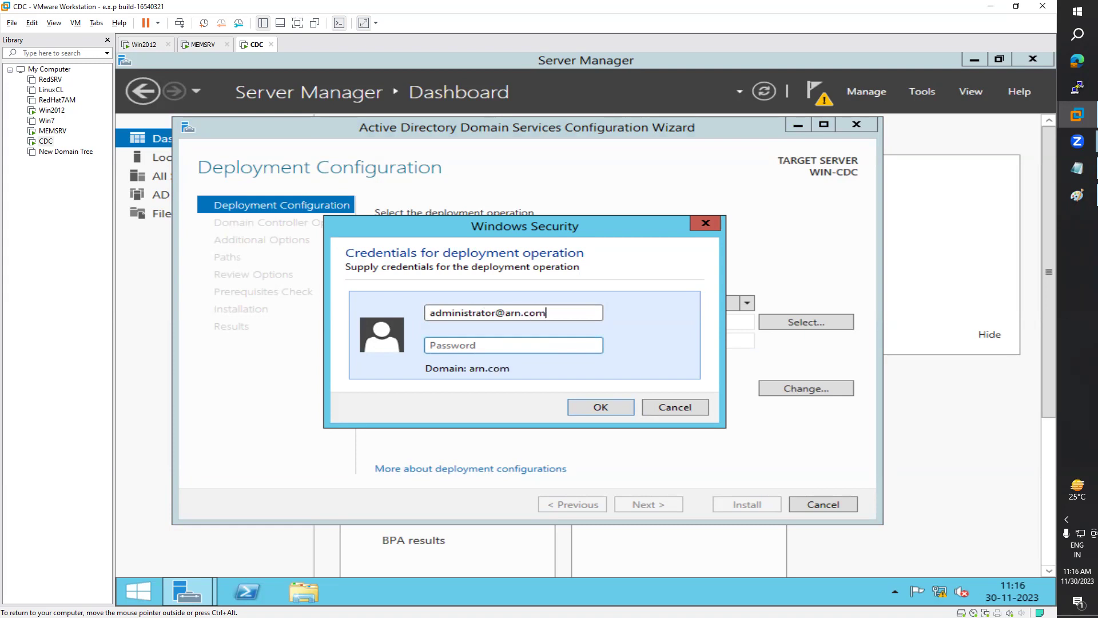
Step: Enter the arn.com administrator account and its password as the deployment credentials
key(Home)
text(RN\)
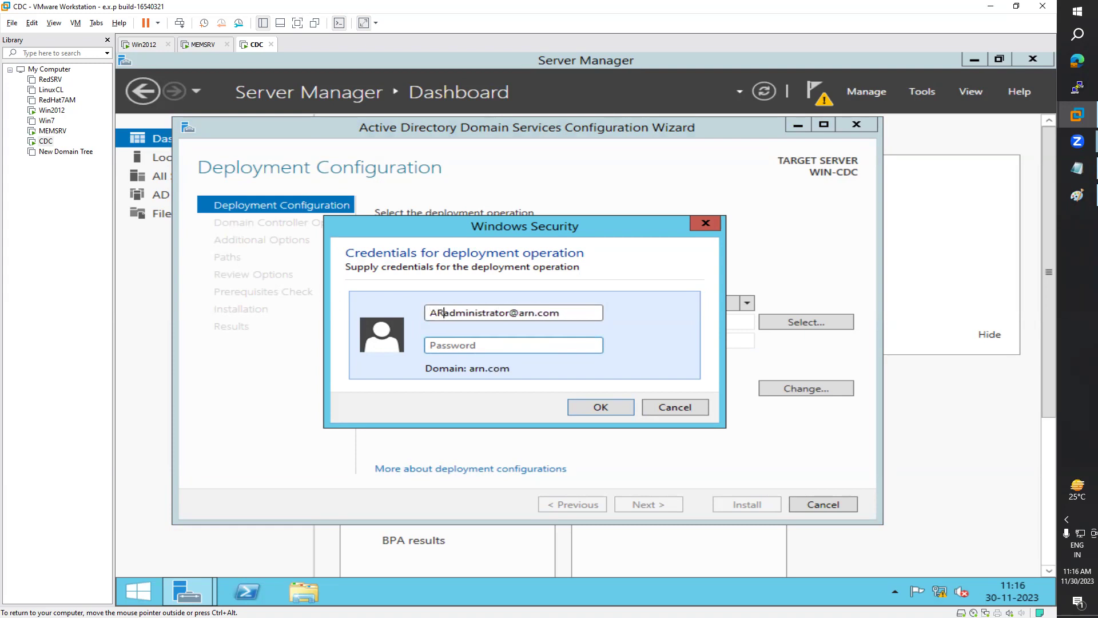
key(BackSpace)
key(BackSpace)
key(BackSpace)
key(BackSpace)
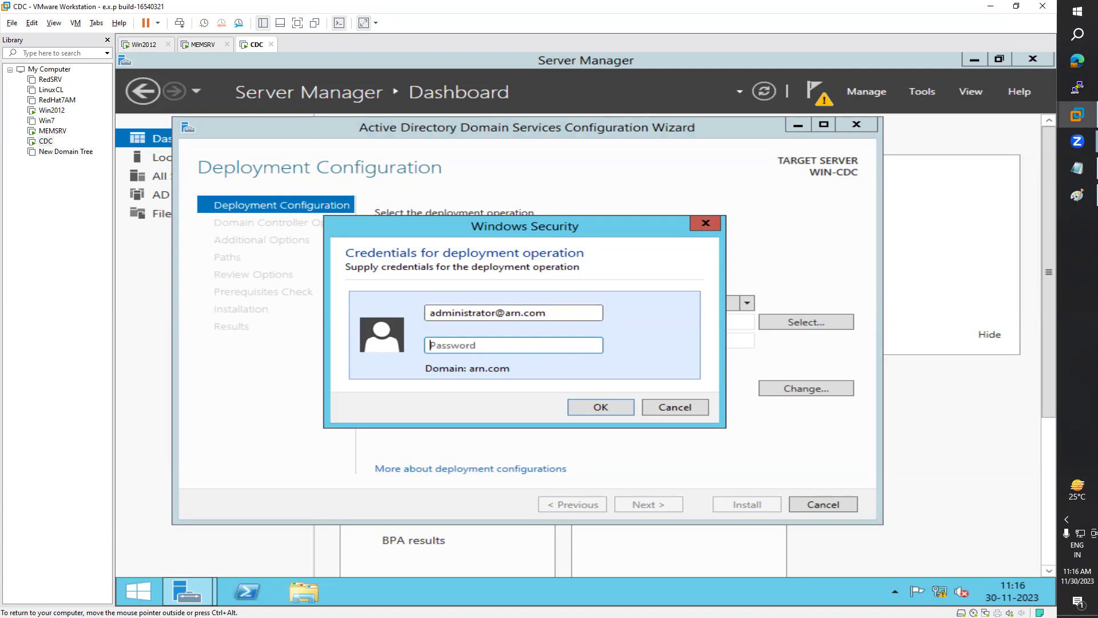
text(P)
click(611, 413)
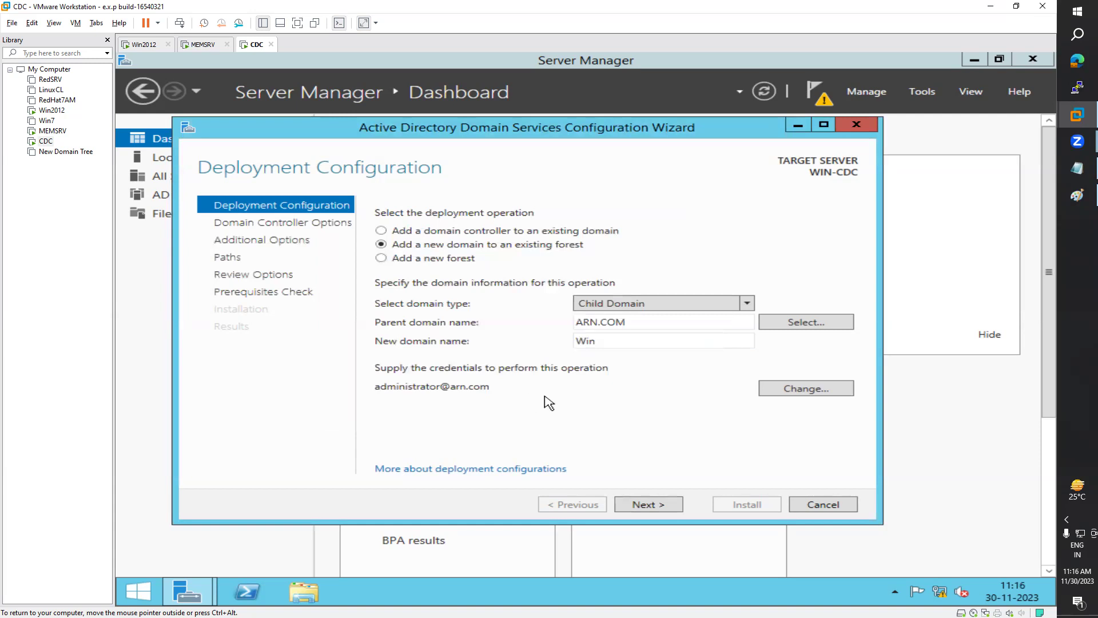
Step: On Domain Controller Options, enter and confirm the Directory Services Restore Mode password
click(661, 512)
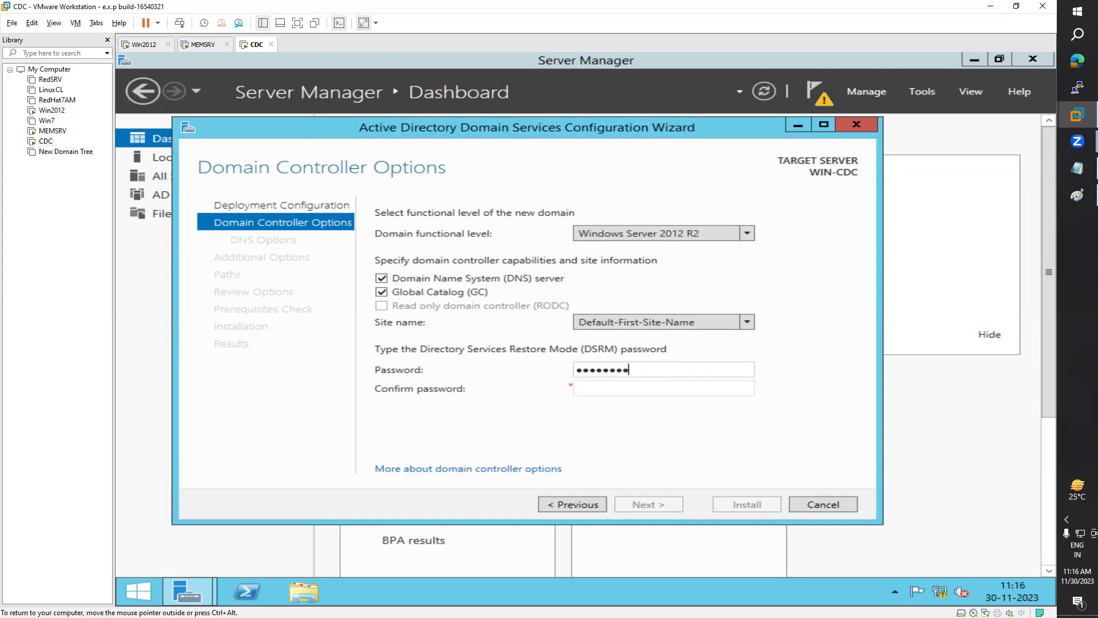
key(Tab)
text(••••••••••)
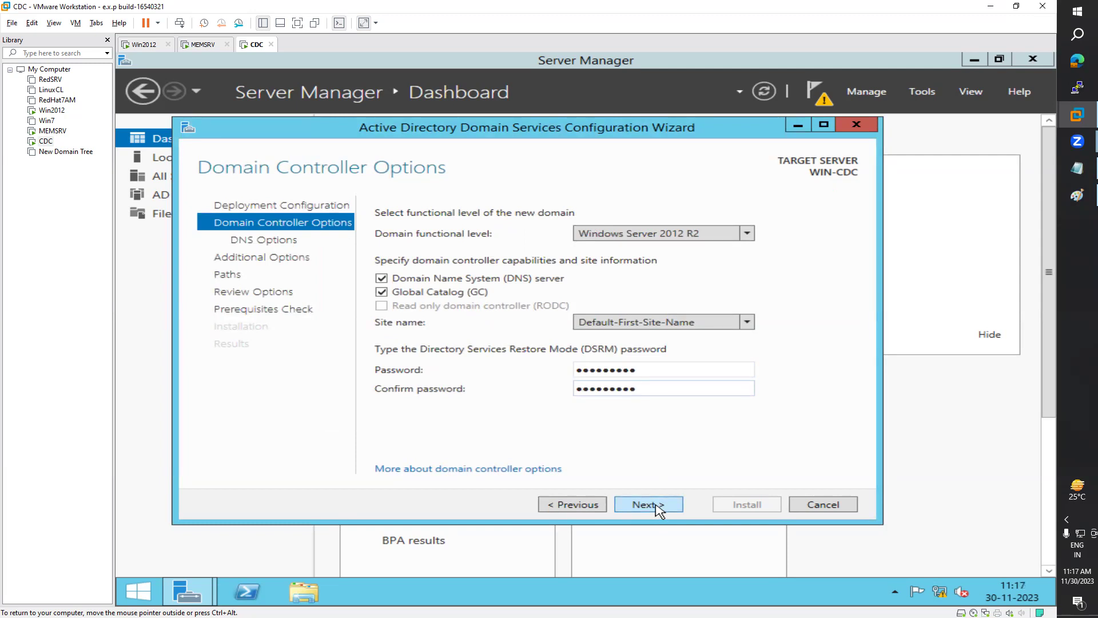
Step: Accept the default DNS options, additional options and database/log paths
click(658, 508)
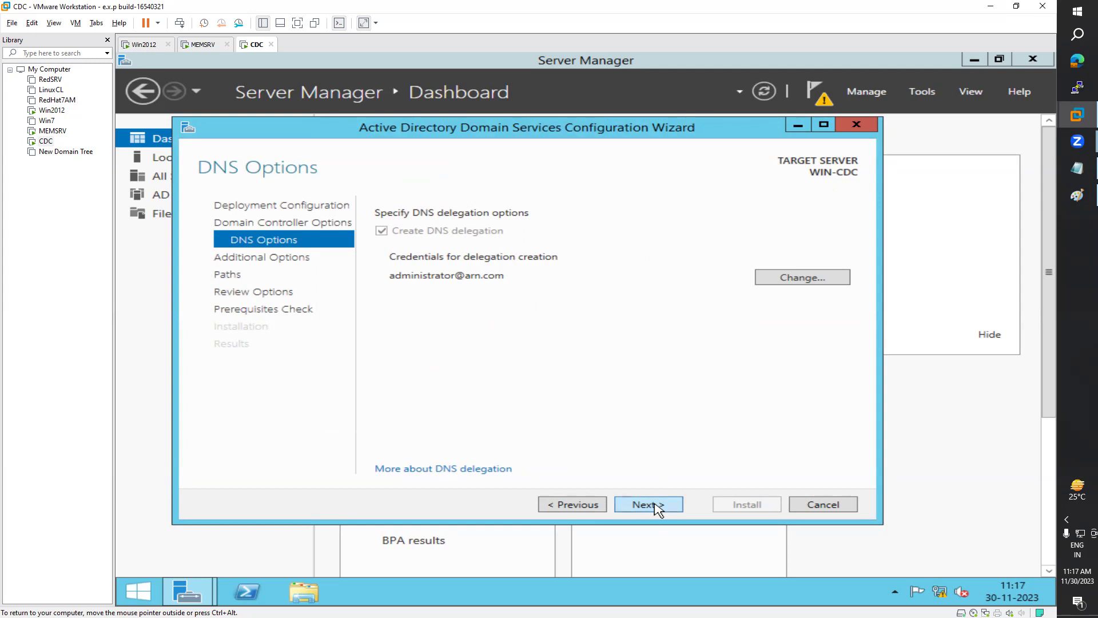
click(656, 507)
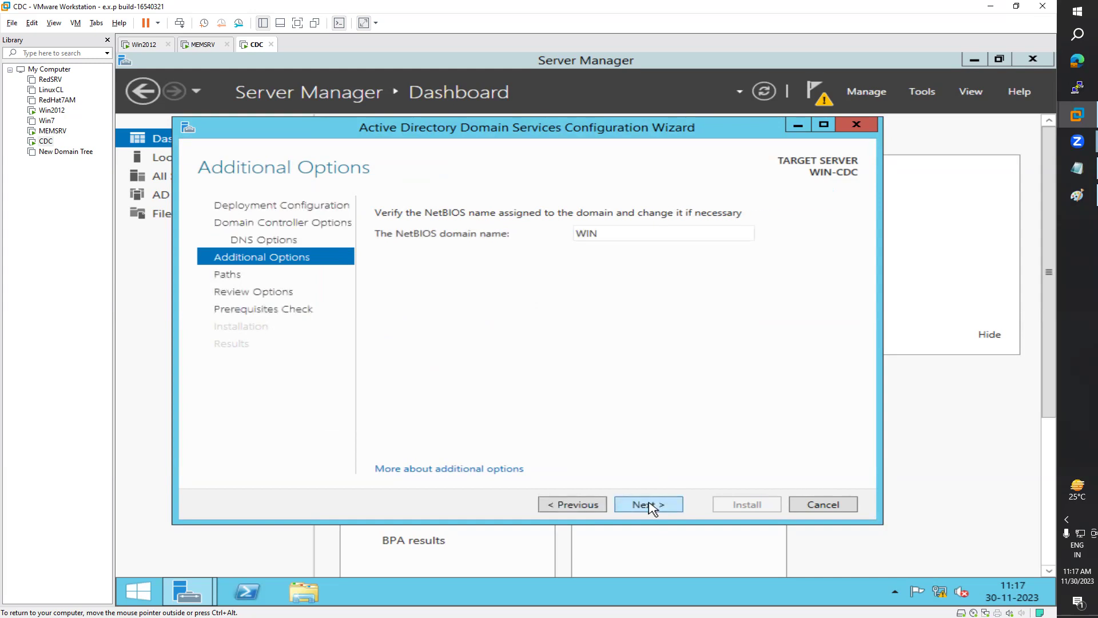
click(659, 508)
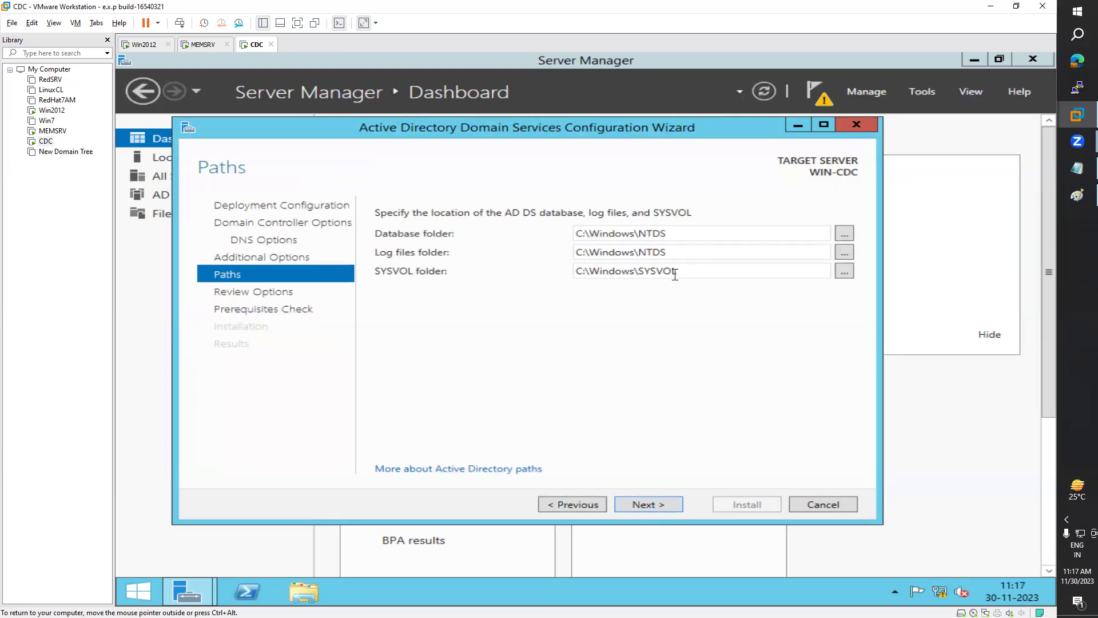
click(648, 505)
Step: Scroll through the review, pass the prerequisites check and start the domain controller installation
drag(846, 280, 845, 386)
drag(845, 349, 841, 251)
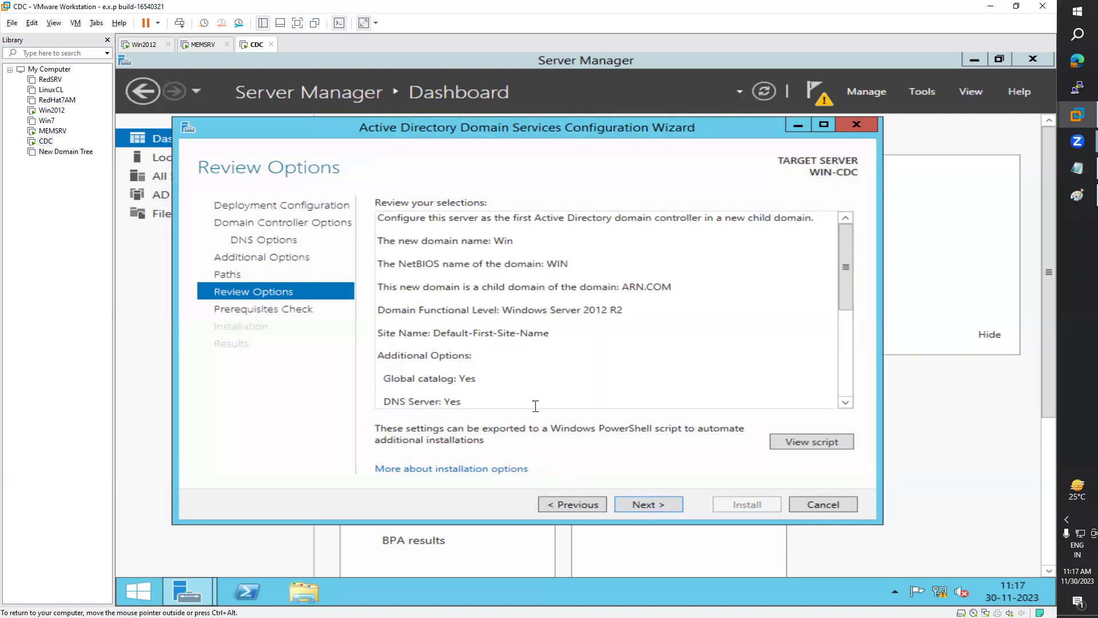
click(655, 510)
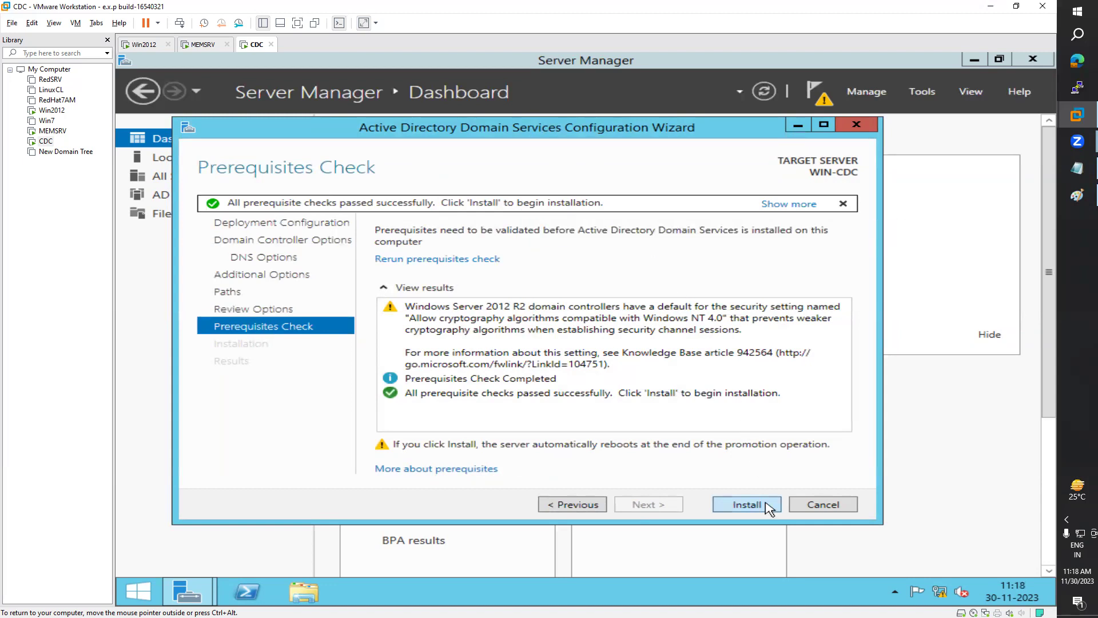
click(747, 505)
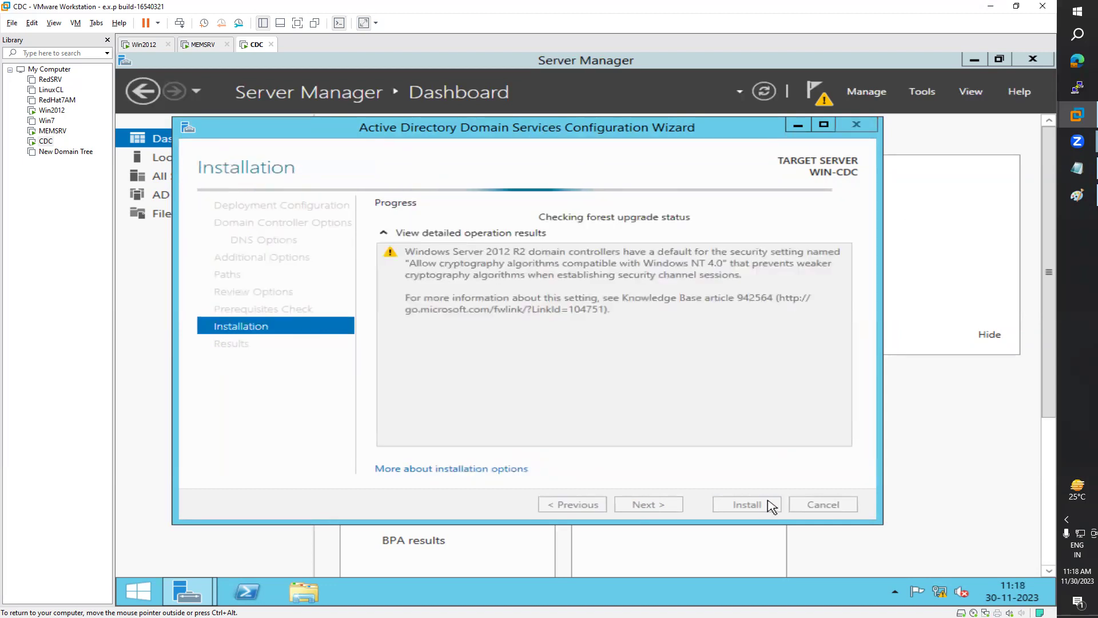
Step: Run net accounts in PowerShell to confirm the computer role is SERVER, then hide the console
click(268, 592)
click(379, 297)
text(net)
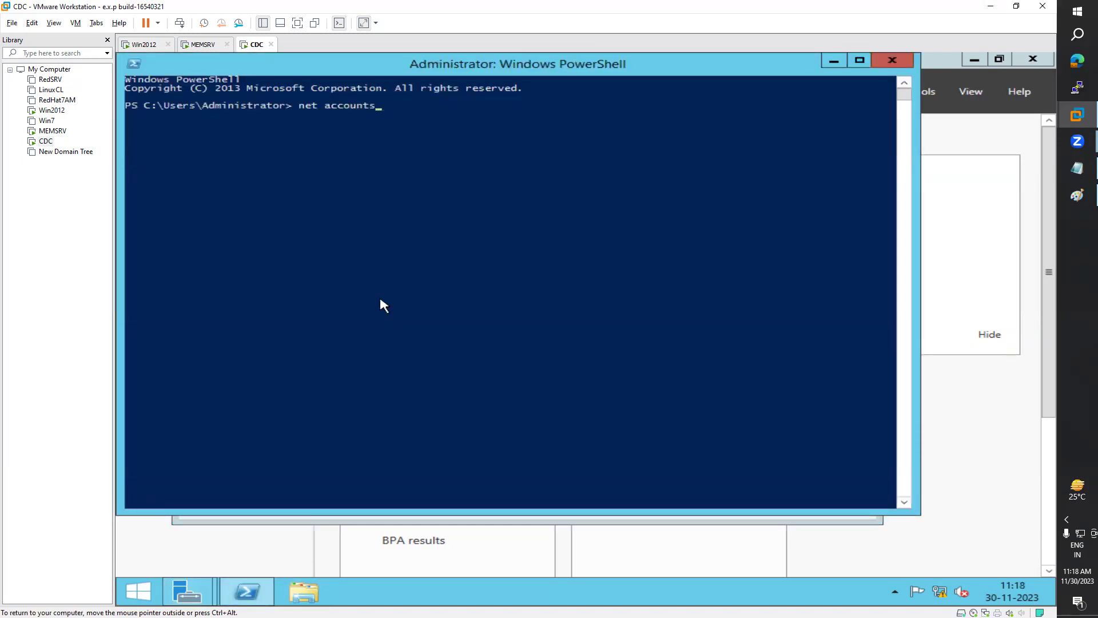
text( accounts)
key(Return)
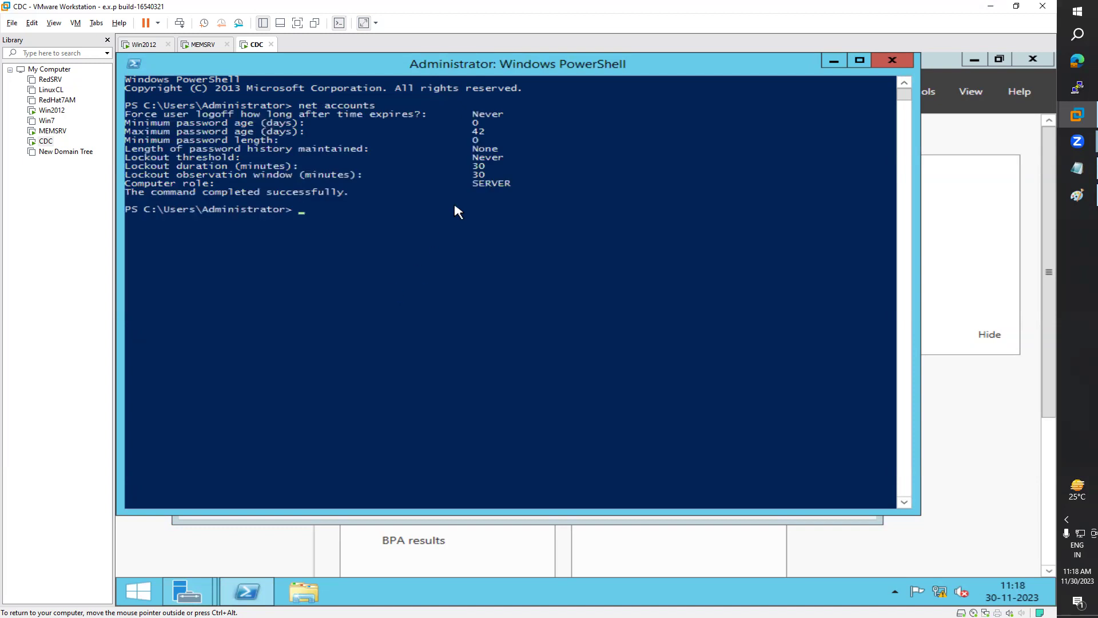
drag(475, 185, 509, 192)
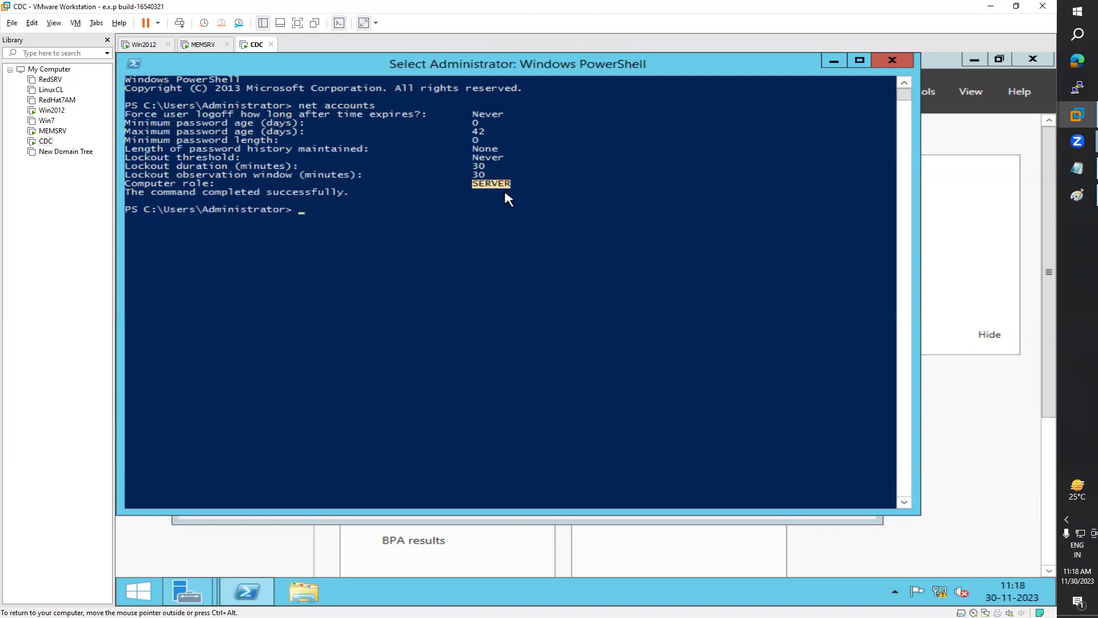
drag(563, 63, 613, 184)
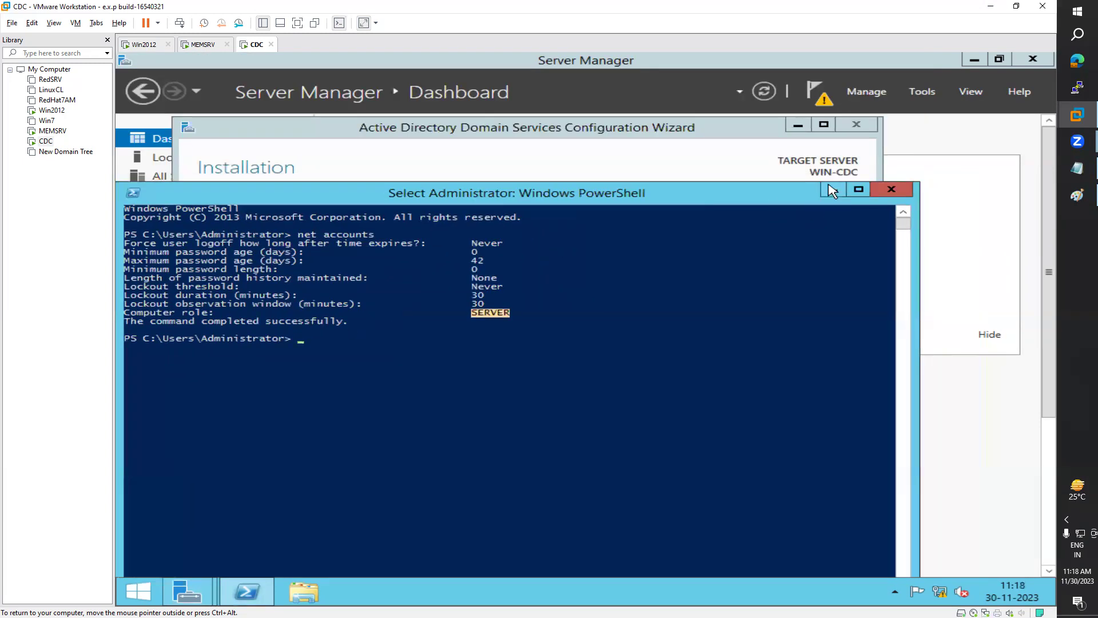
click(886, 182)
Step: Wait for the AD DS installation on WIN-CDC to finish and dismiss the sign-out restart notice
drag(685, 130, 708, 94)
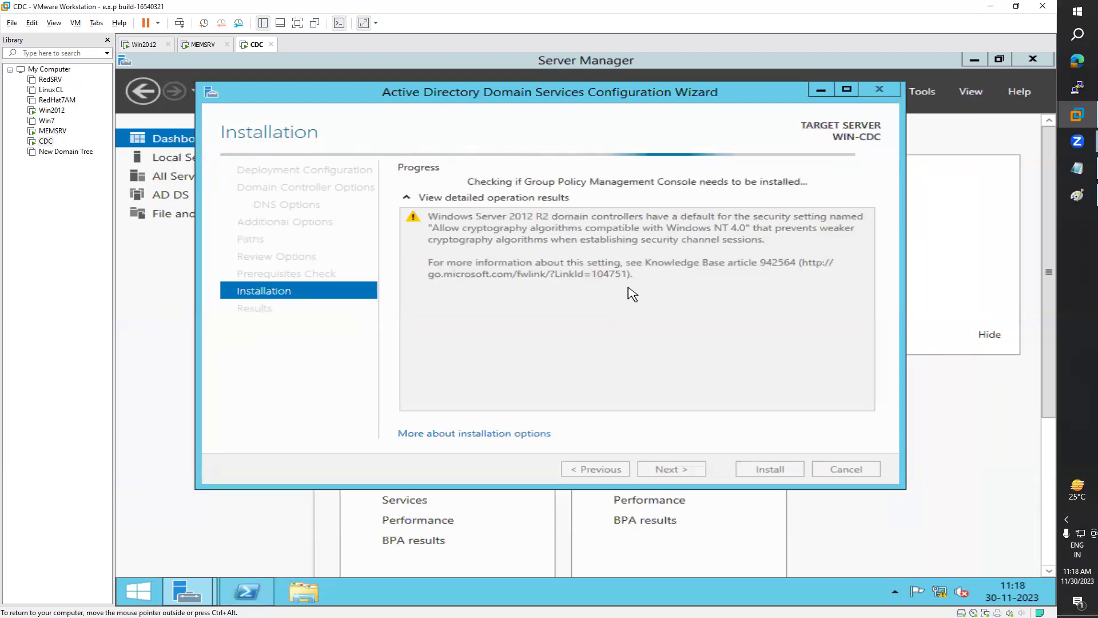
key(ctrl+alt)
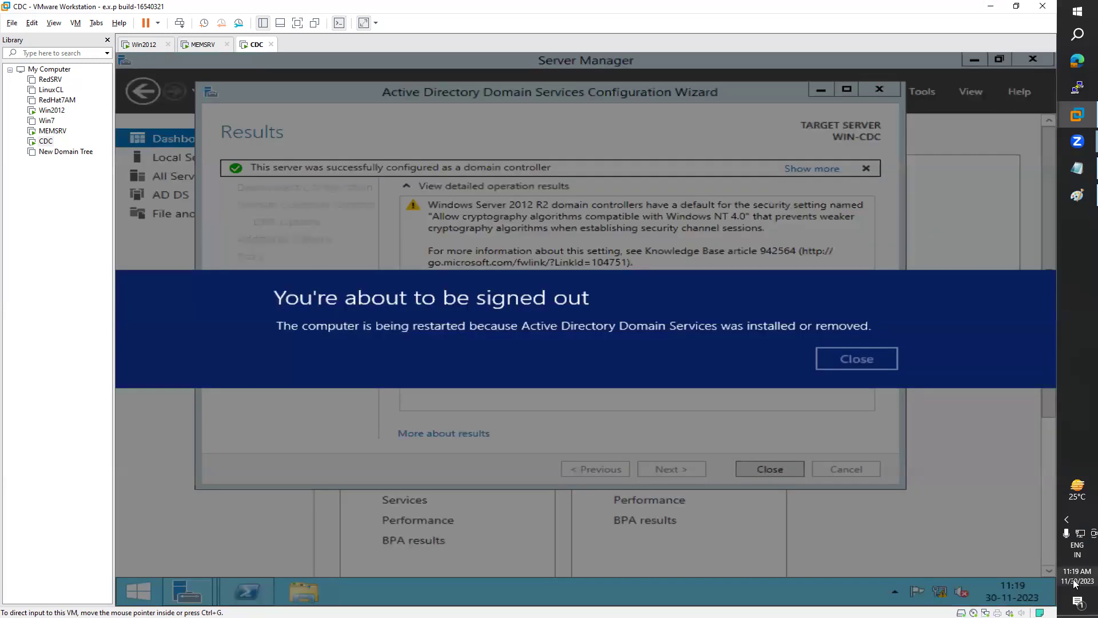
click(867, 358)
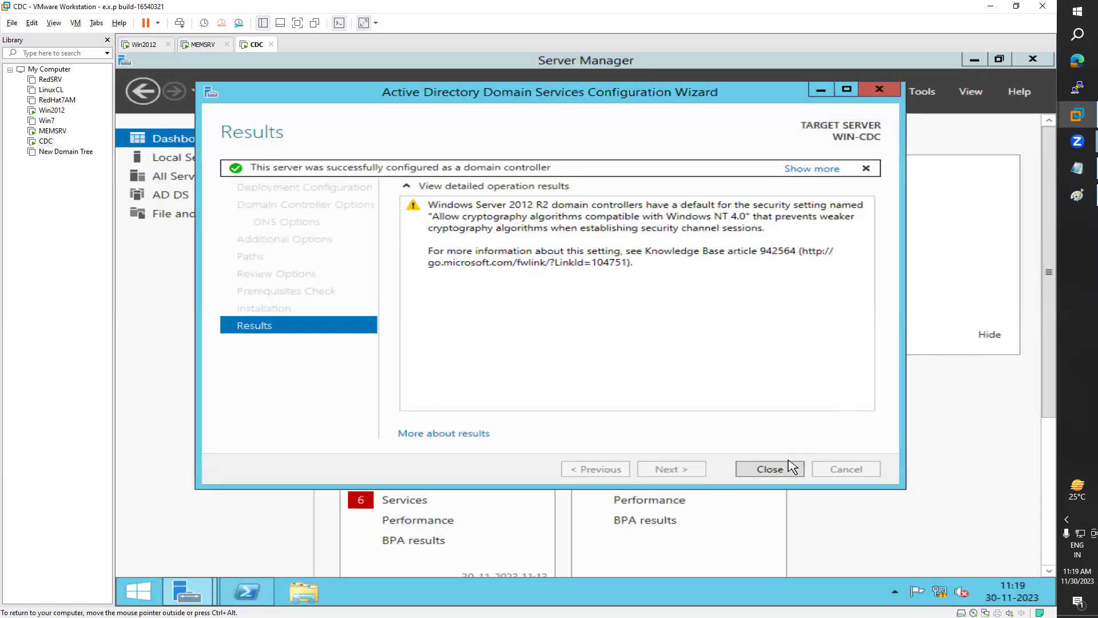
Step: Close the completed wizard, let WIN-CDC restart, and switch to the MEMSRV virtual machine
click(779, 474)
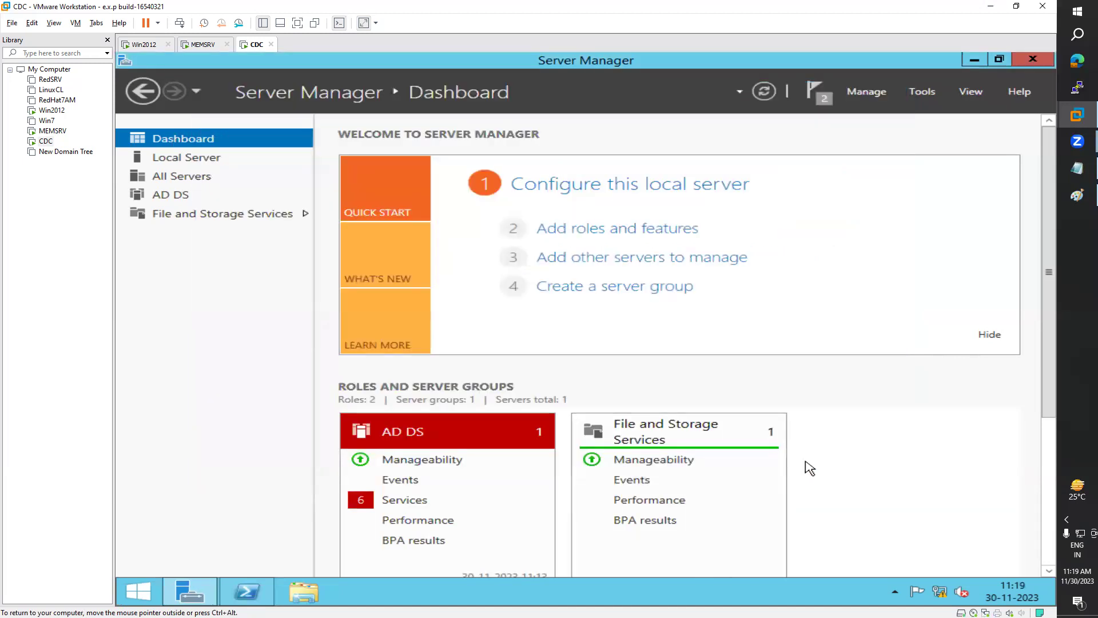
click(260, 592)
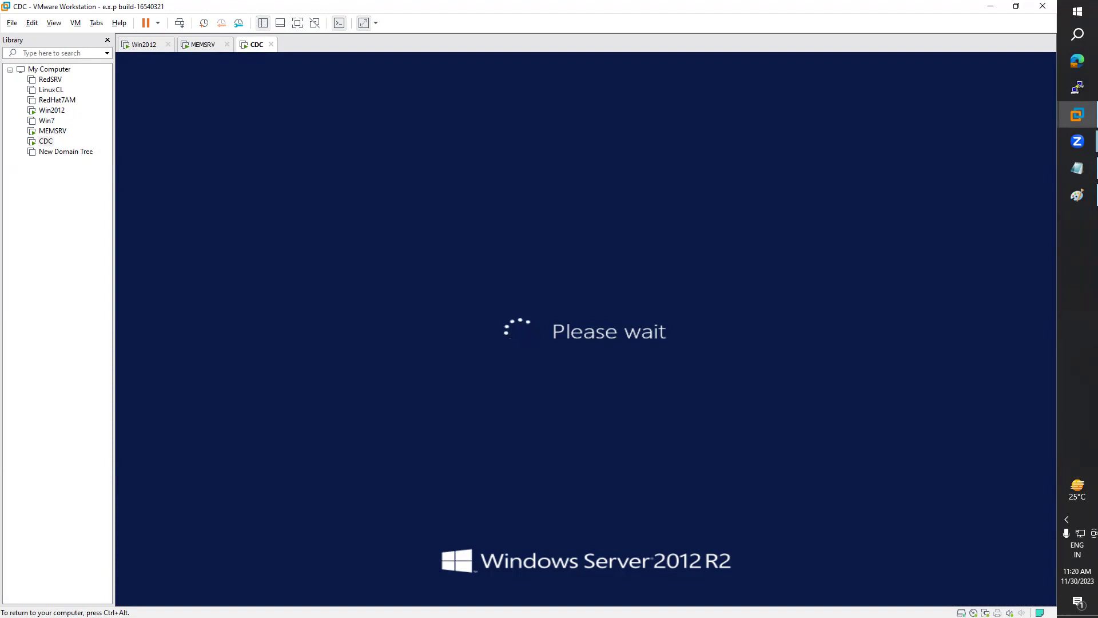
key(ctrl+alt)
click(203, 45)
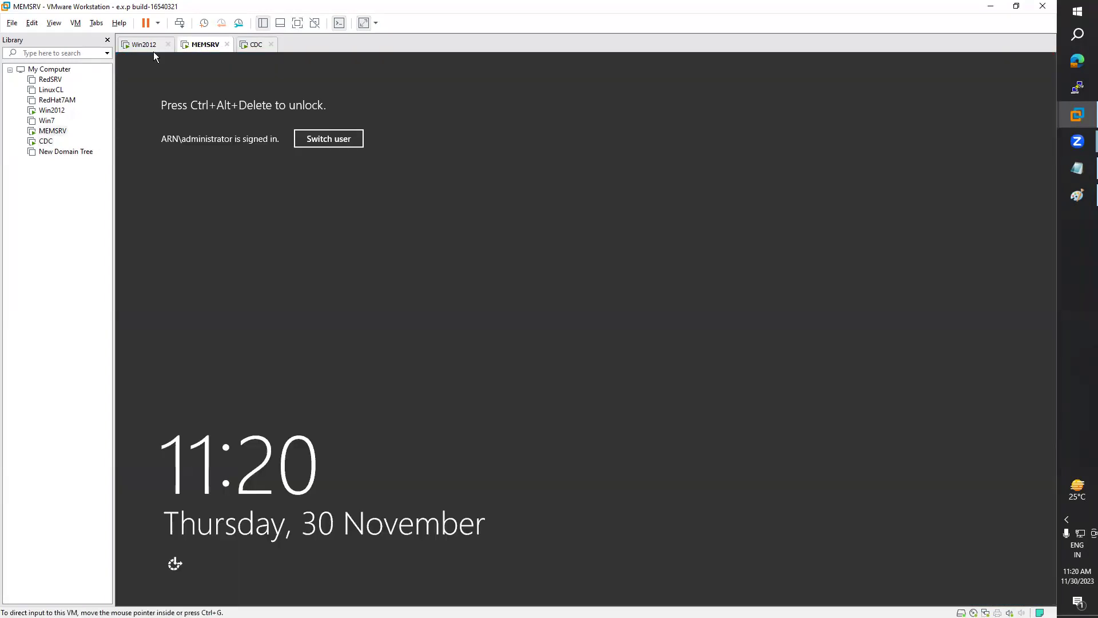
Step: Unlock MEMSRV with Ctrl+Alt+Del and the administrator password
click(76, 24)
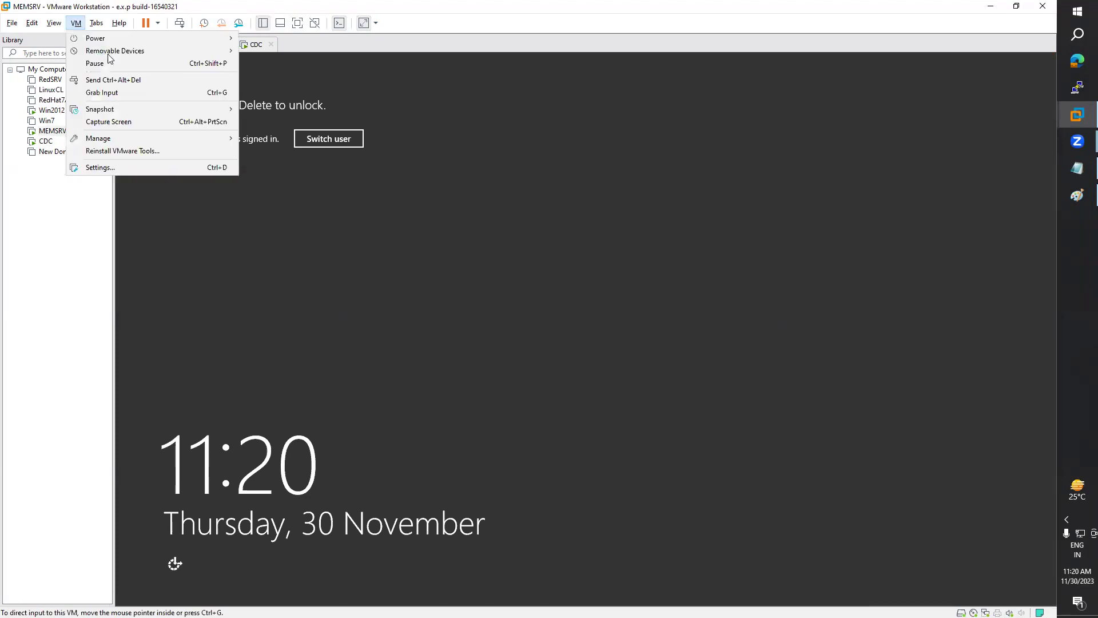
click(125, 76)
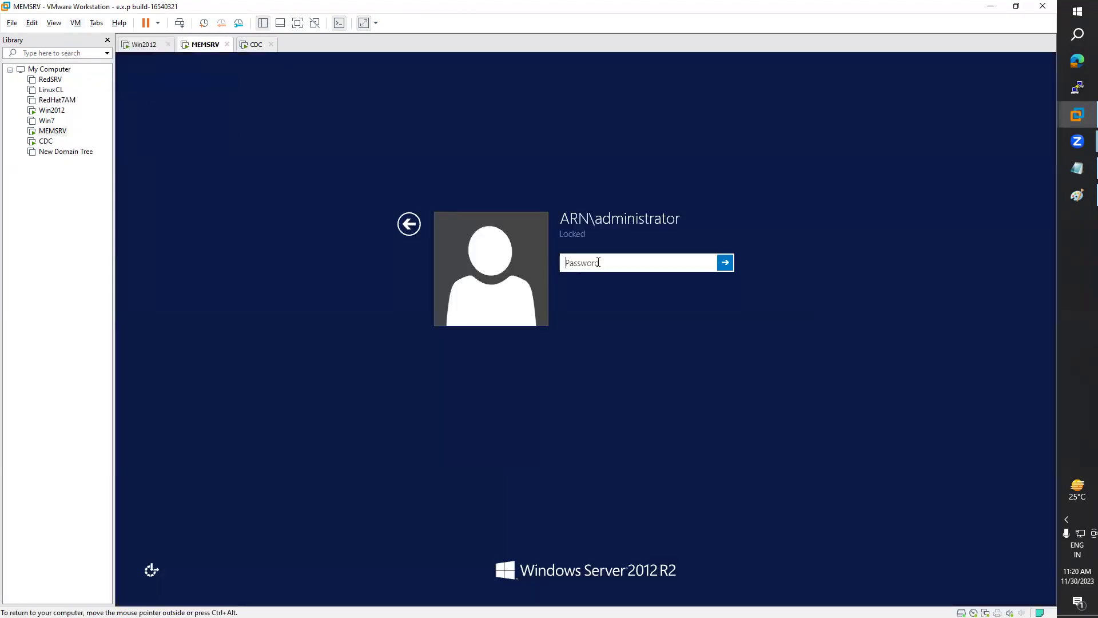
key(Return)
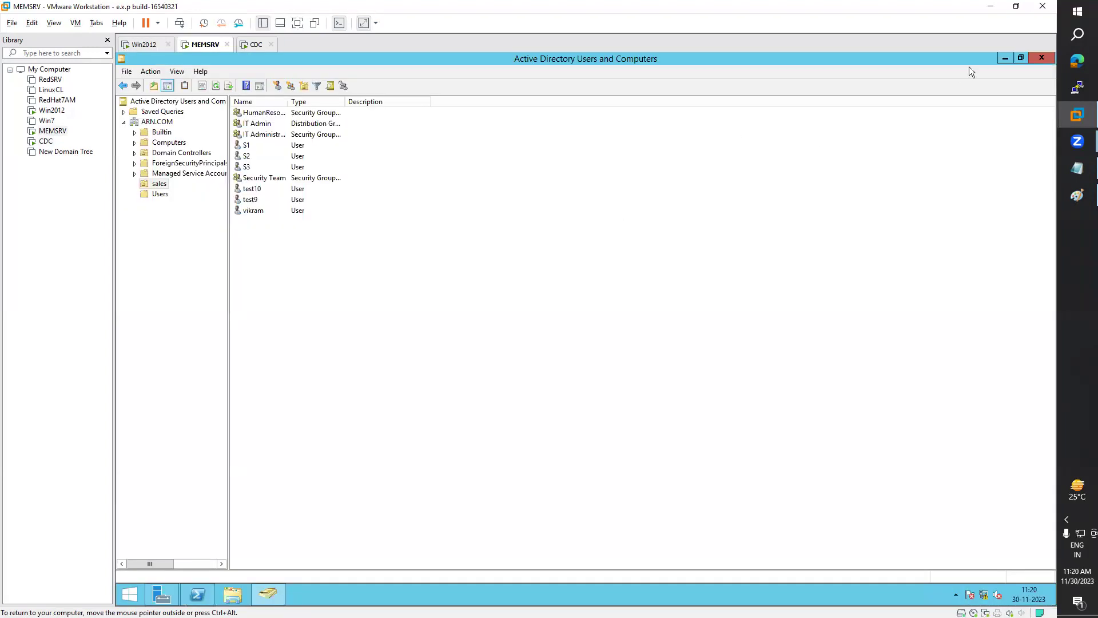
Step: Close ADUC and Server Manager, then choose Shut down with reason Hardware: Maintenance (Planned)
click(1041, 60)
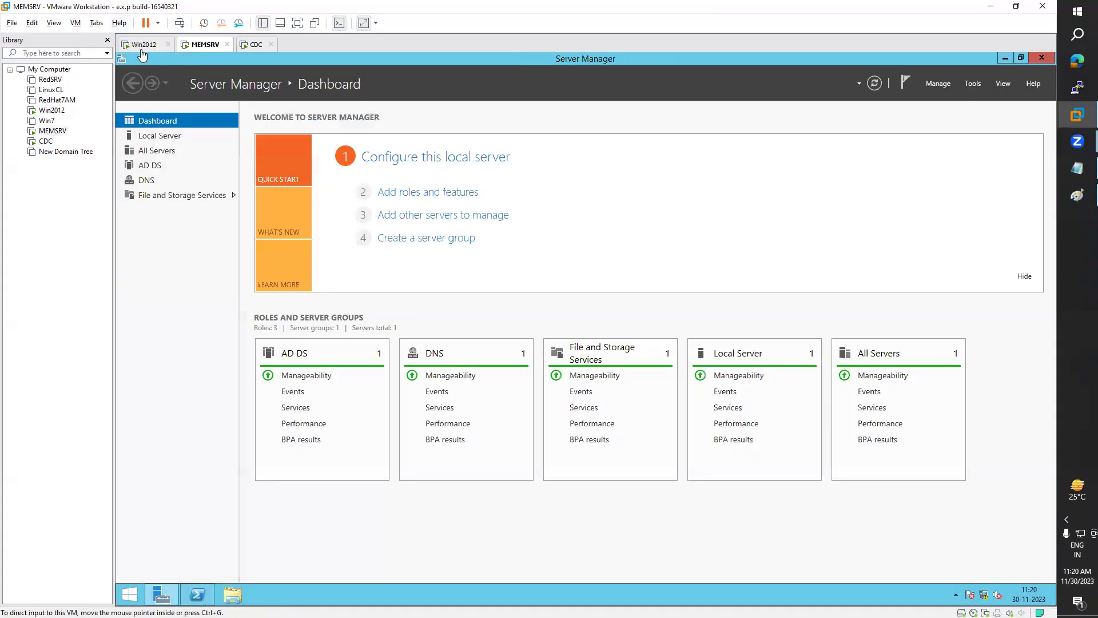
click(1041, 58)
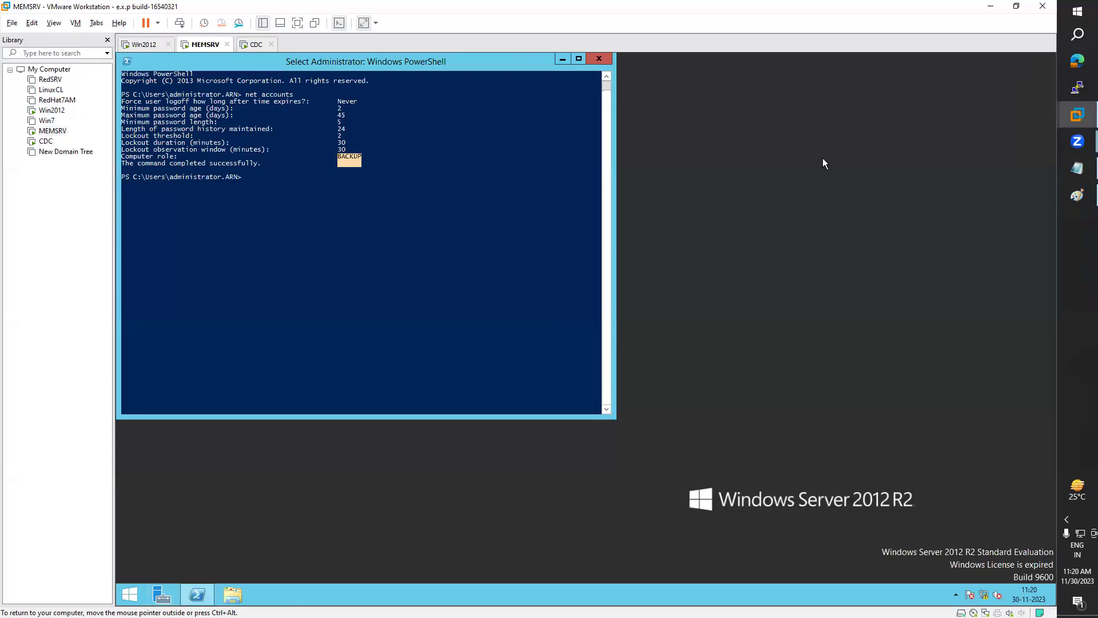
click(135, 596)
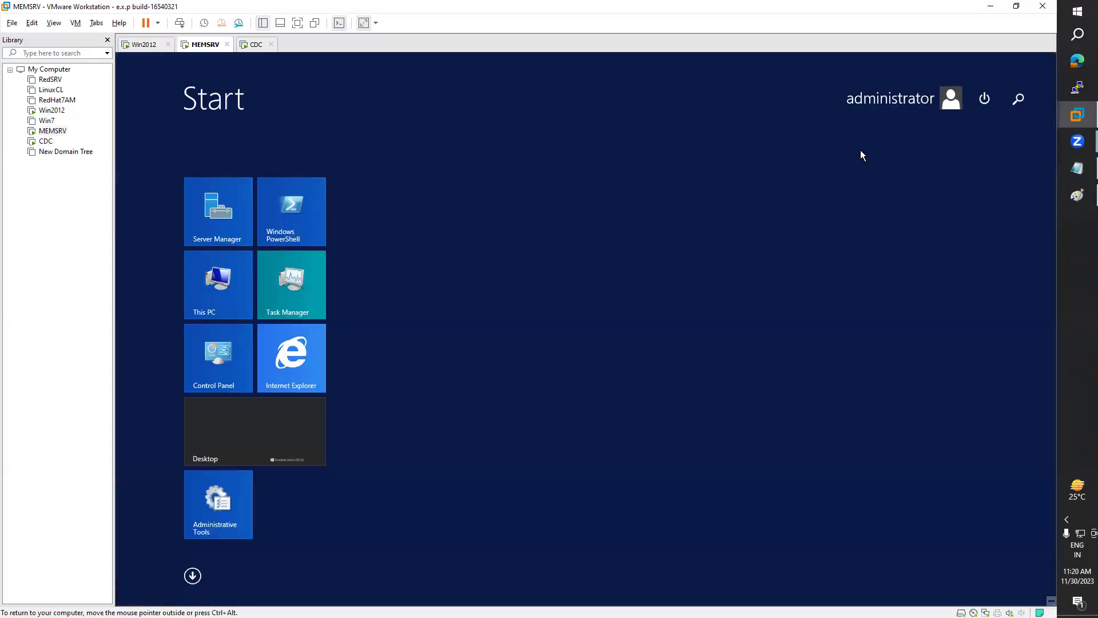
click(988, 100)
click(977, 135)
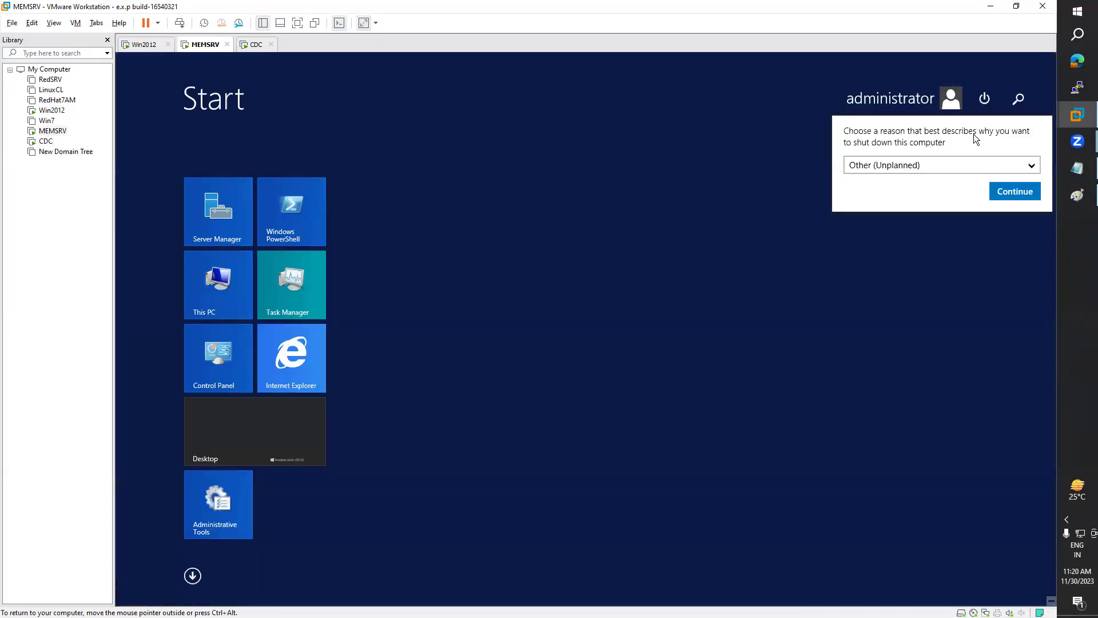
click(939, 165)
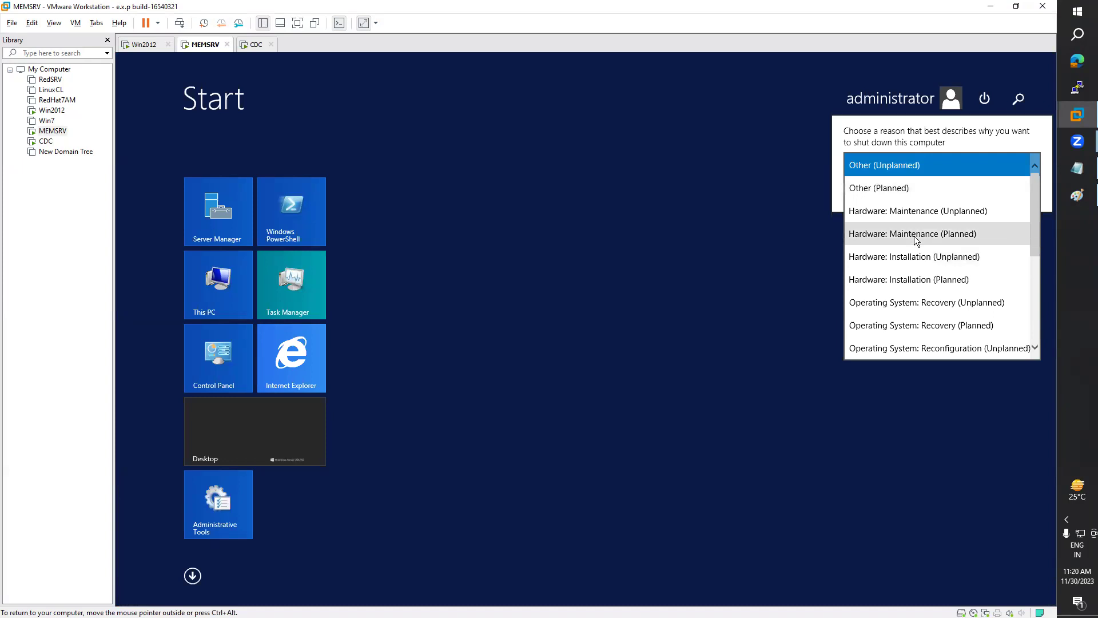
click(916, 235)
click(1005, 199)
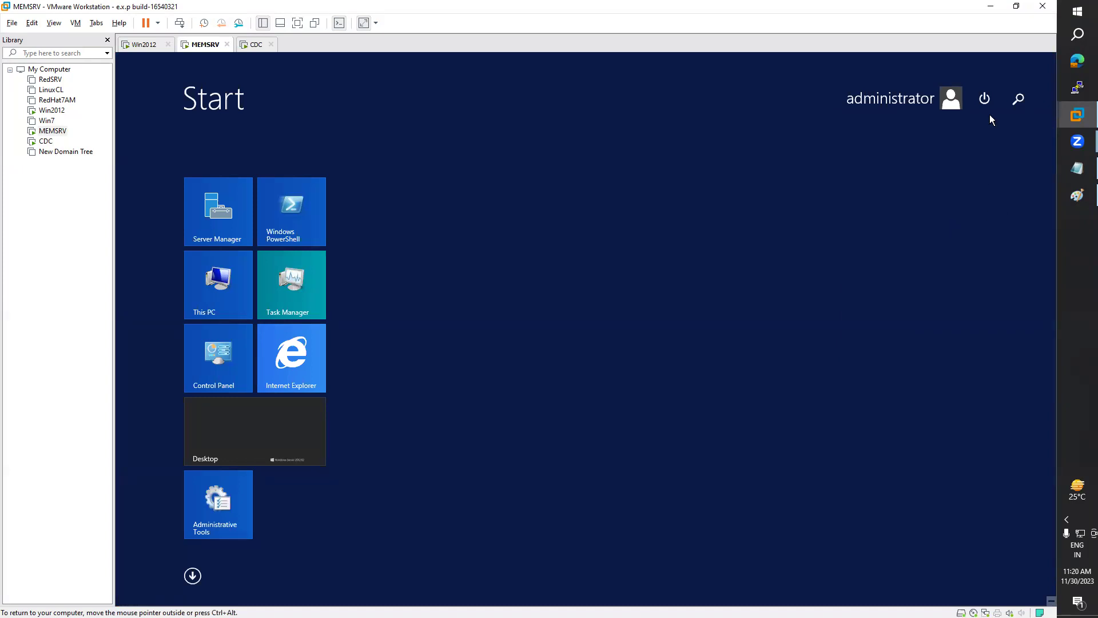
Step: Redo the shutdown with Hardware: Maintenance (Planned), confirm it, and return to CDC
click(983, 100)
click(977, 132)
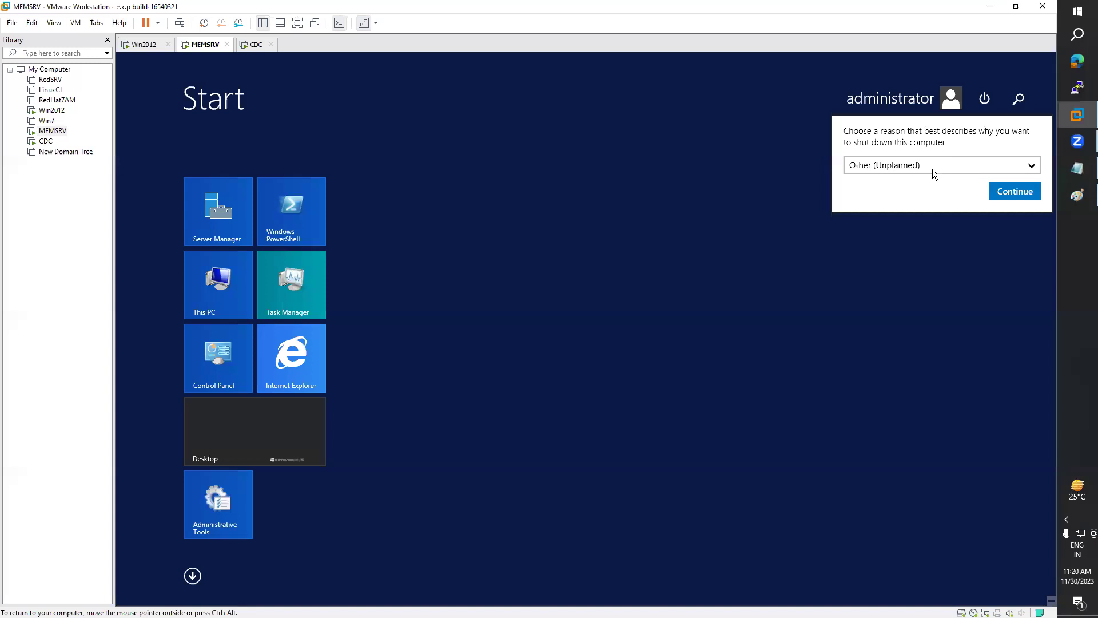
click(931, 164)
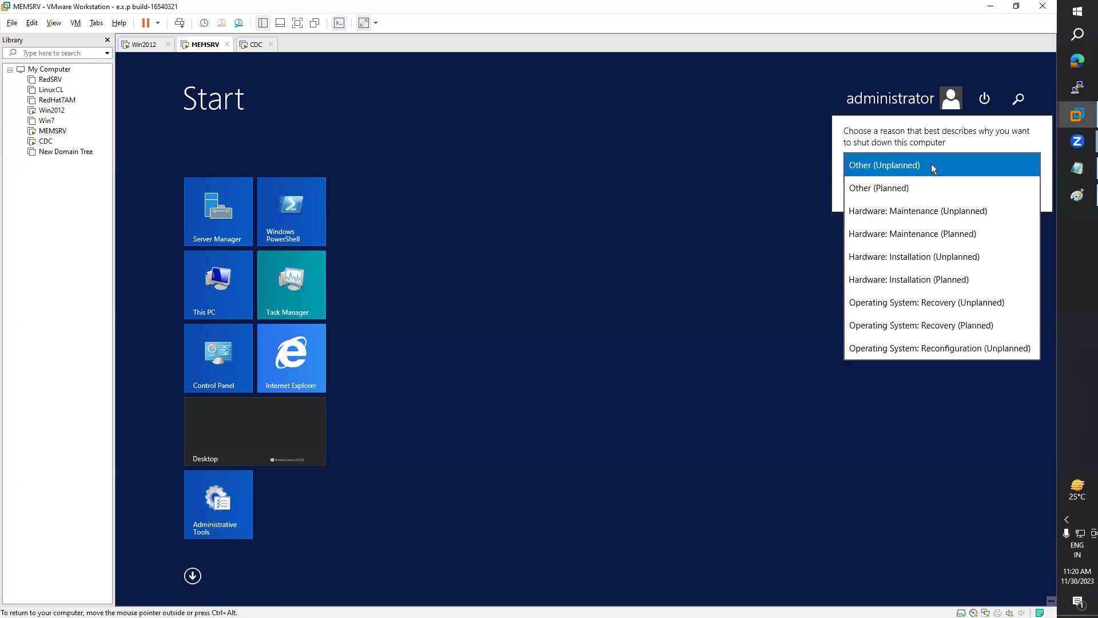
click(925, 239)
click(1009, 191)
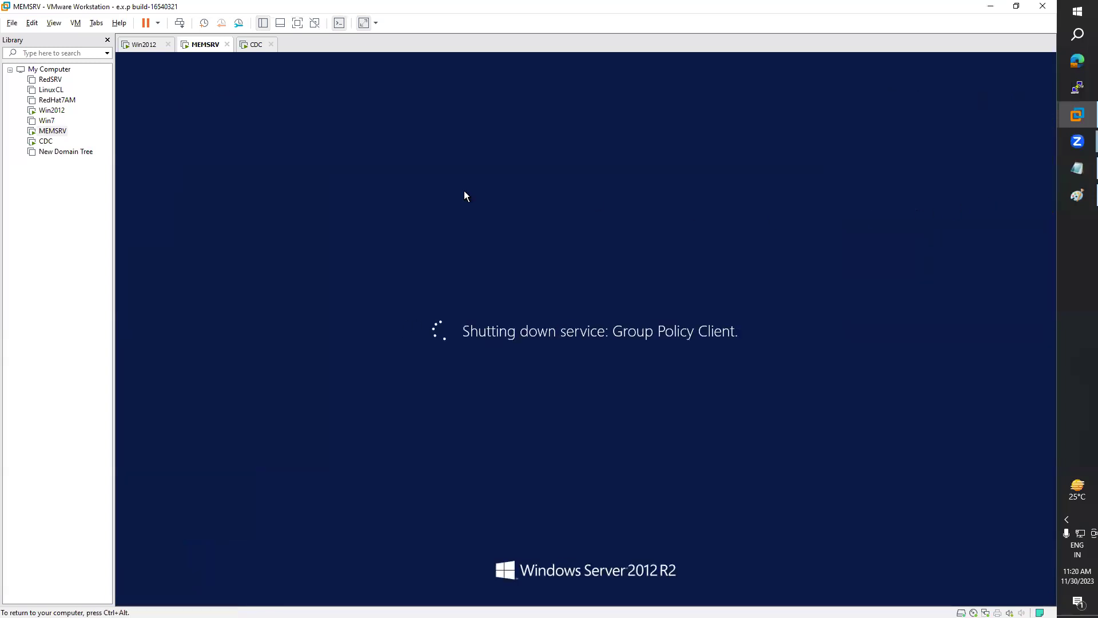
click(253, 46)
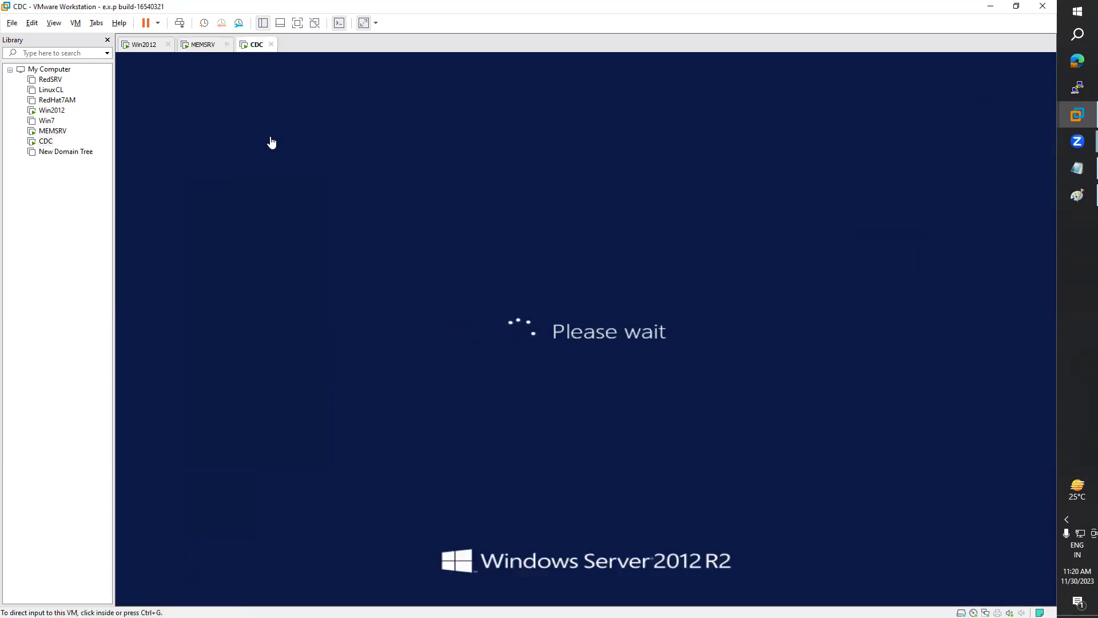
Step: Cycle through the MEMSRV, Win2012 and CDC tabs until MEMSRV is off and CDC reaches sign-in
click(203, 46)
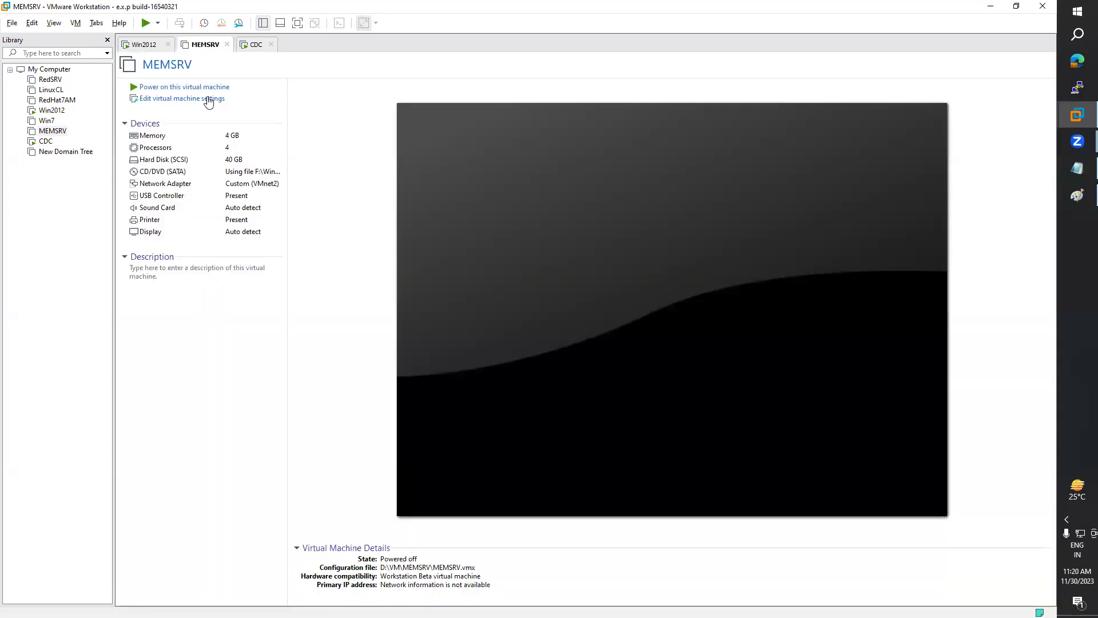
click(257, 49)
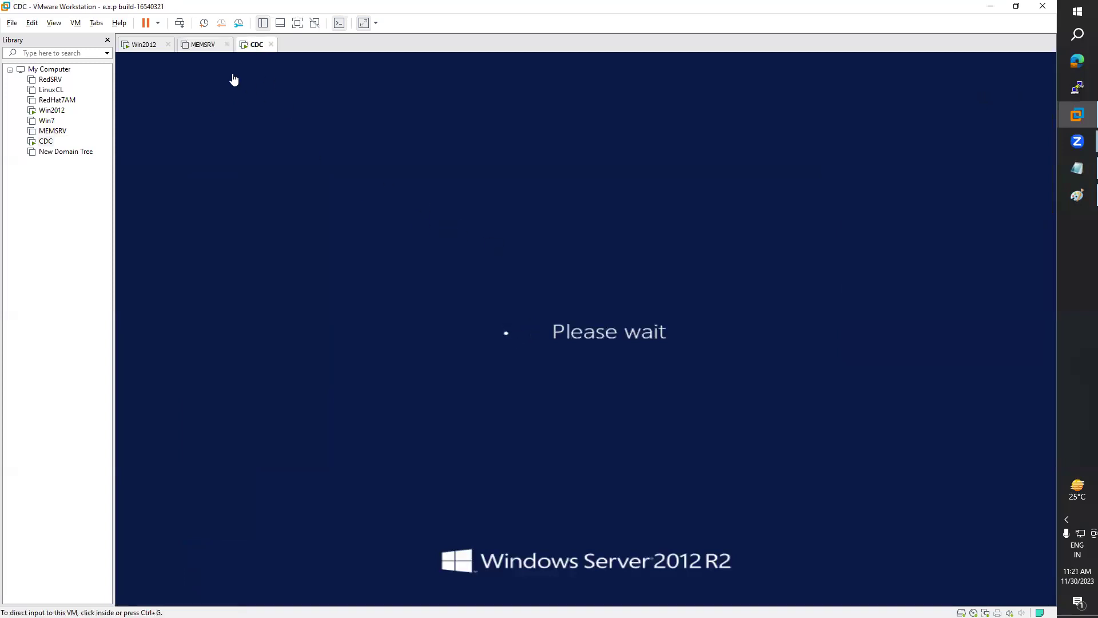
click(139, 45)
click(203, 45)
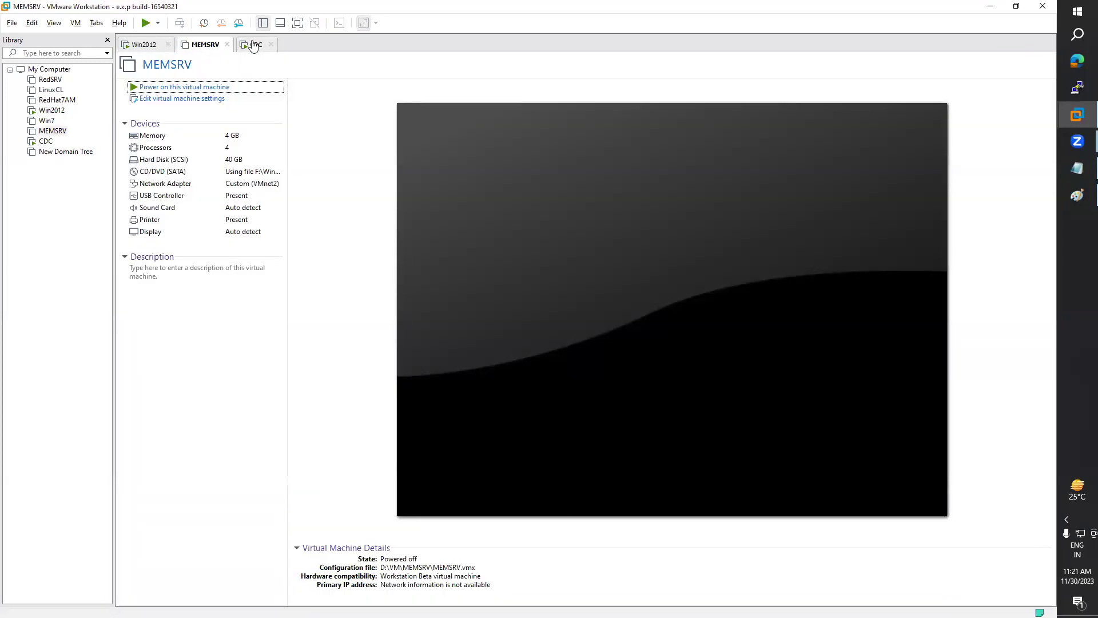
click(254, 44)
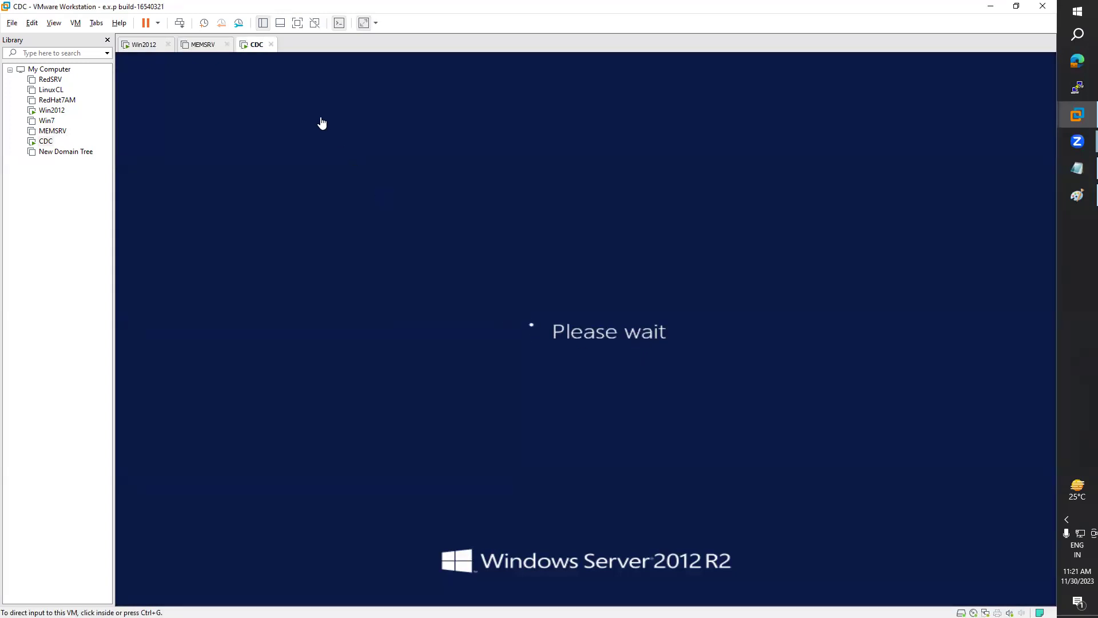
click(141, 48)
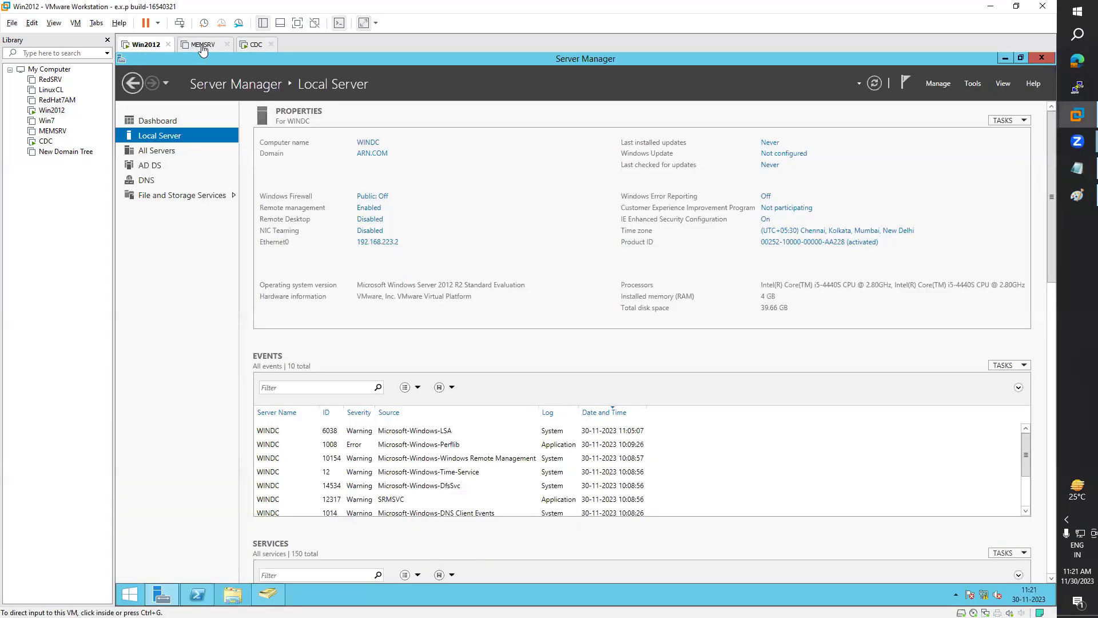
click(202, 49)
click(257, 47)
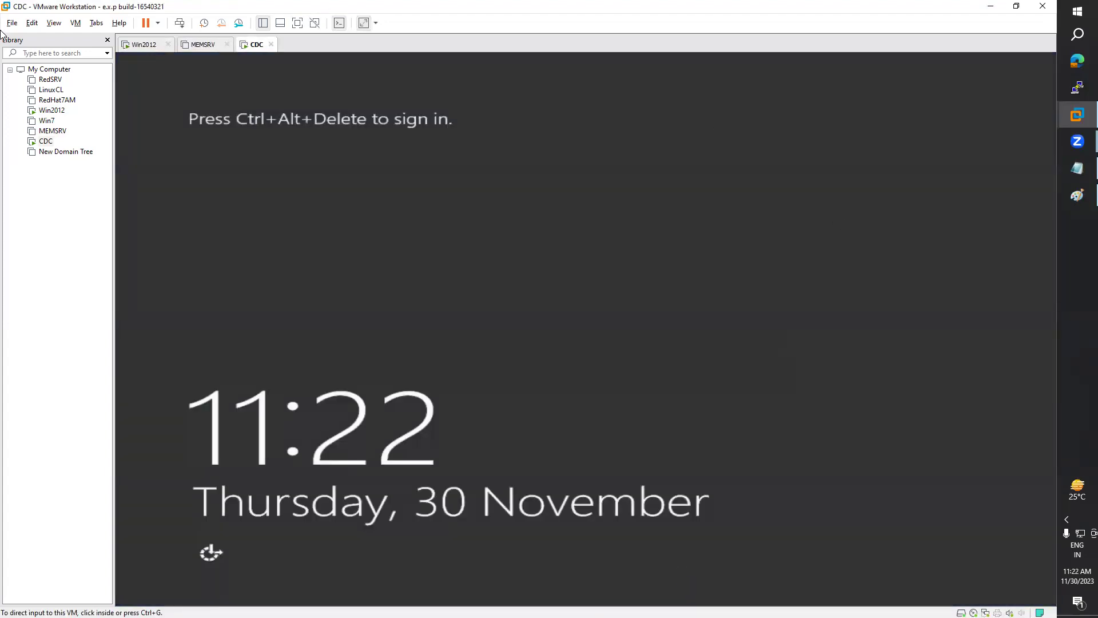
Step: Send Ctrl+Alt+Del to CDC and sign in as the WIN domain administrator with its password
click(77, 24)
click(119, 81)
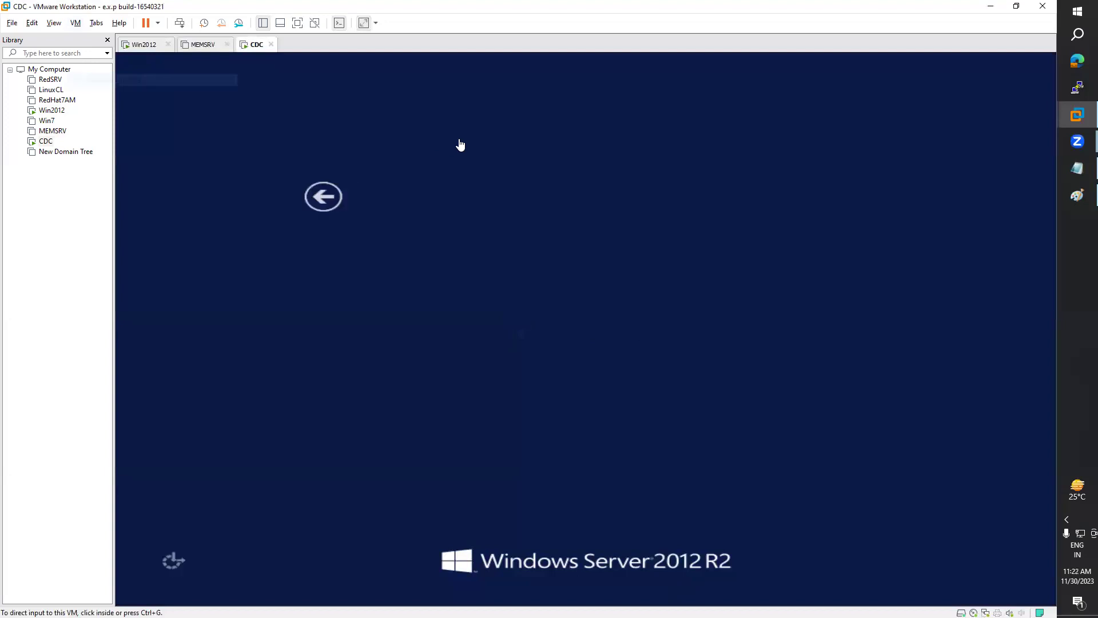
click(601, 241)
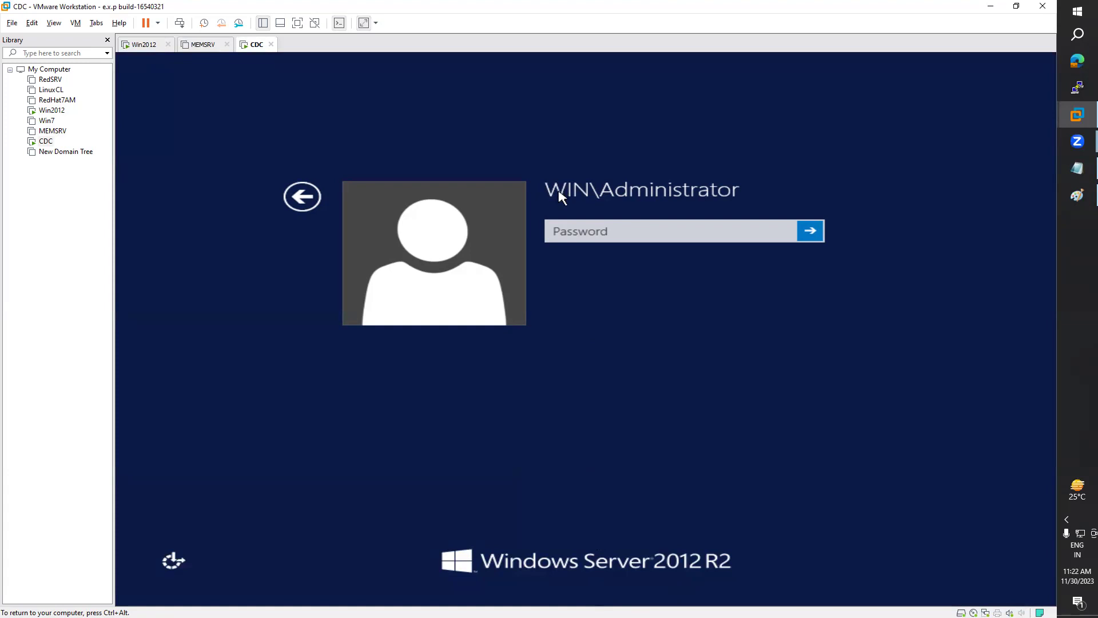
click(137, 44)
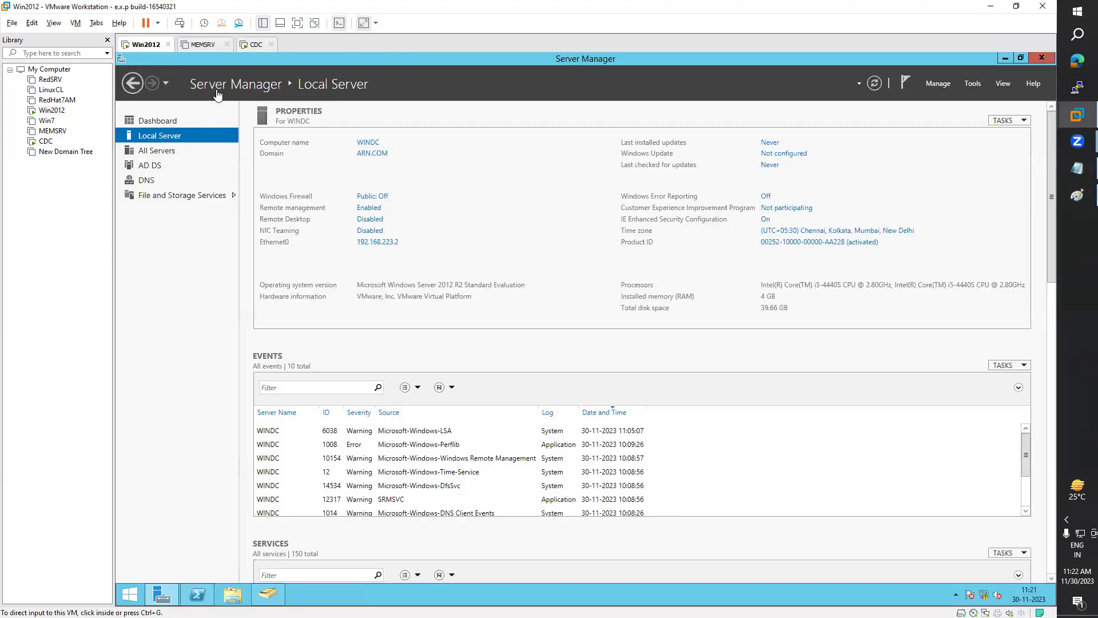
click(206, 49)
click(254, 45)
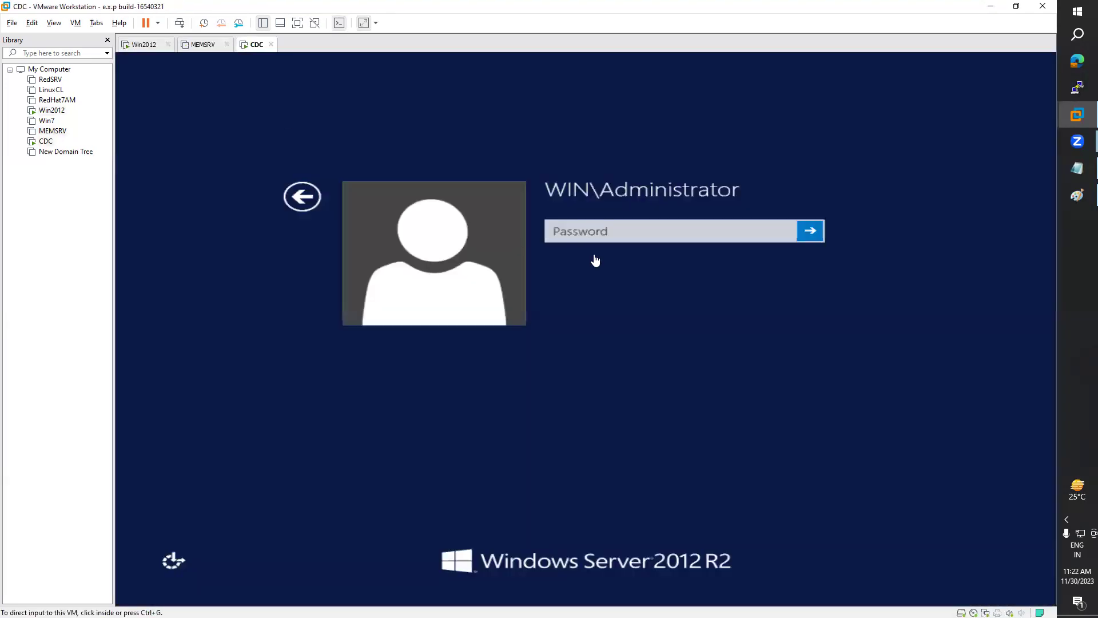
click(604, 231)
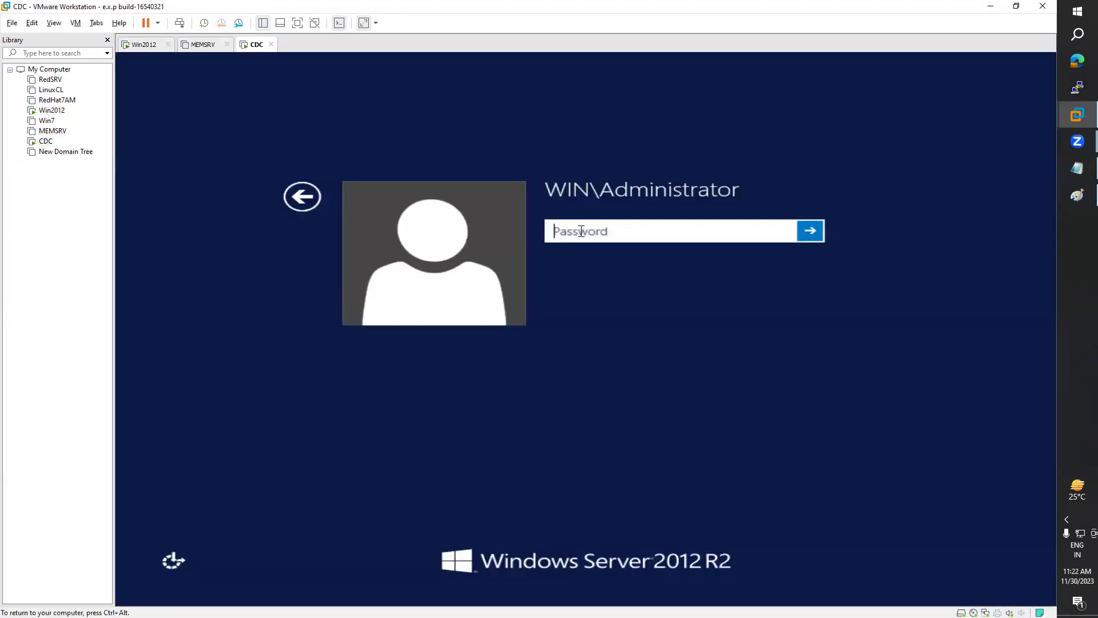
key(Return)
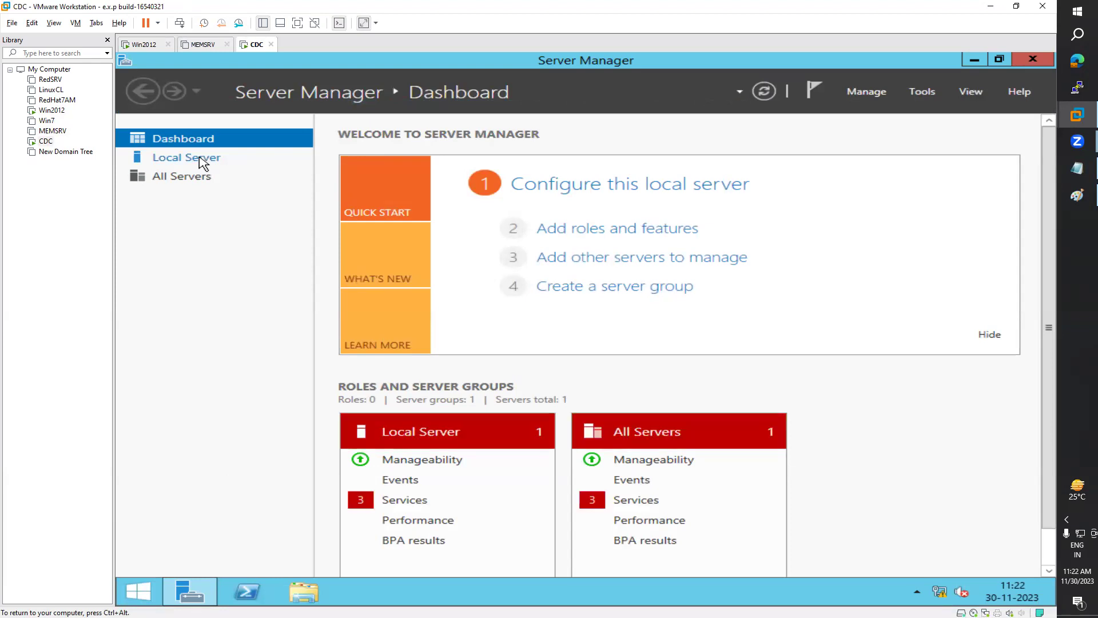
click(203, 164)
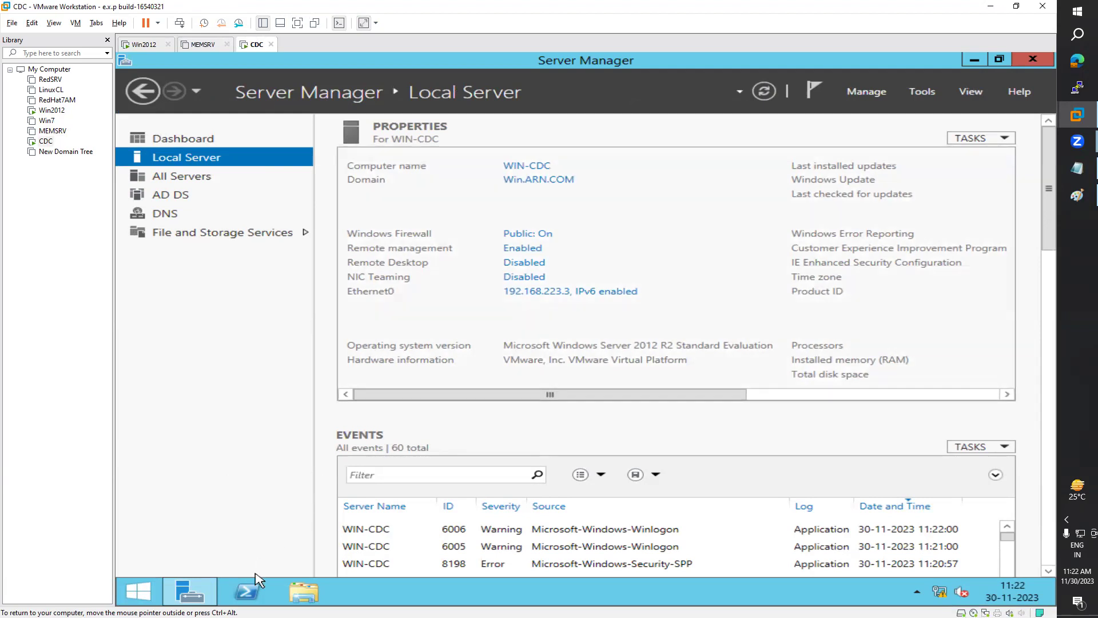
Step: Launch Windows PowerShell from CDC's taskbar and drag it lower over Server Manager
click(248, 591)
drag(608, 73, 654, 233)
Step: Run net accounts in PowerShell and highlight the PRIMARY computer role
click(469, 353)
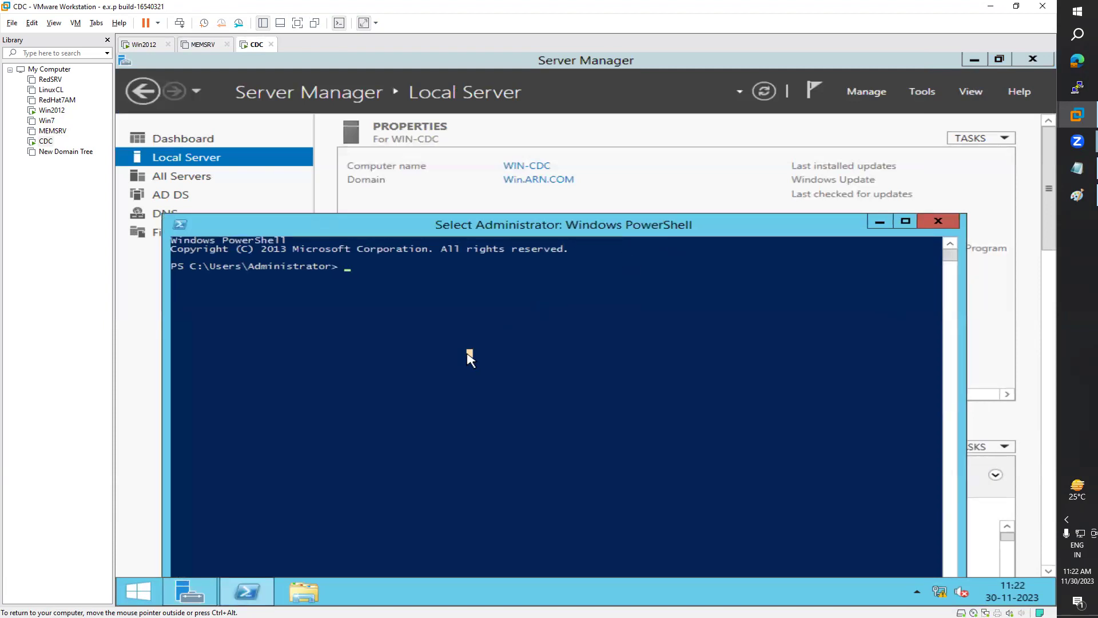
text(net accounts)
key(Return)
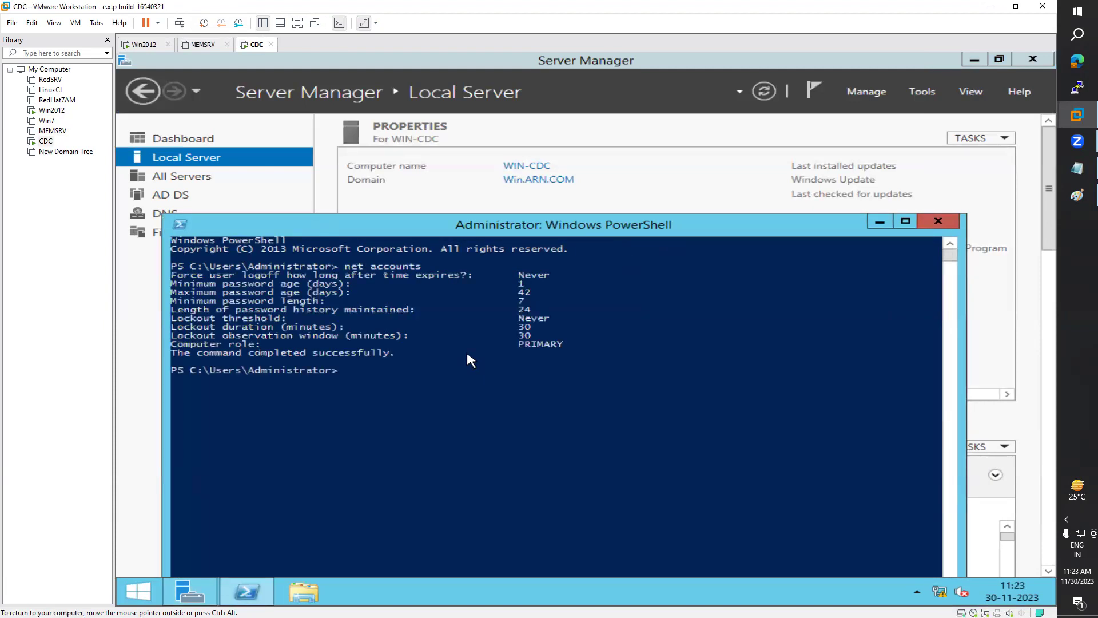
drag(519, 345, 561, 344)
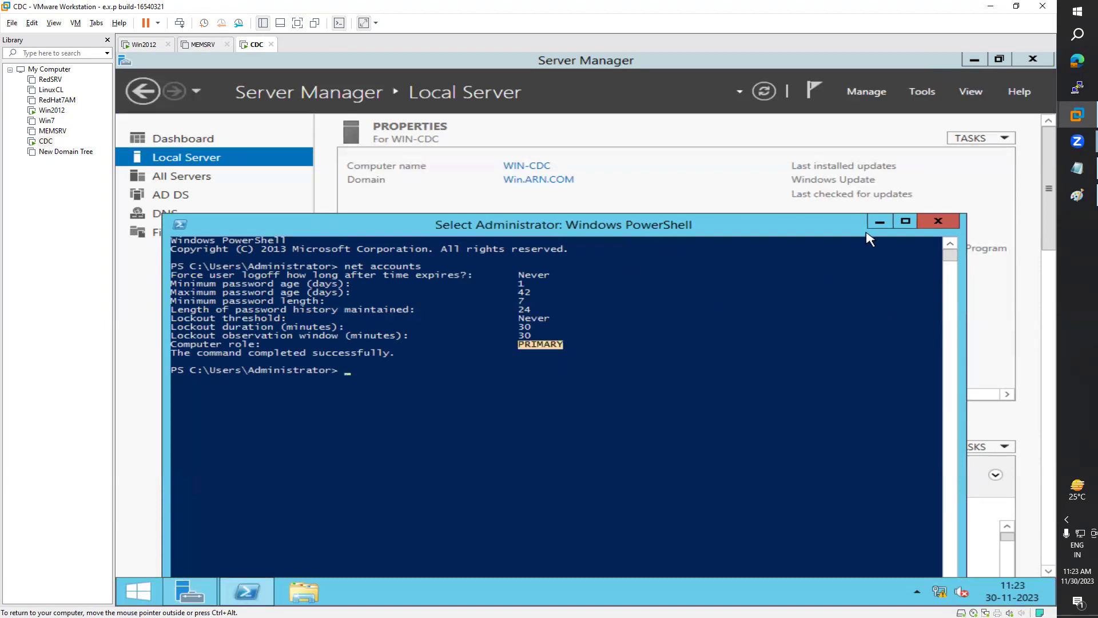
click(880, 222)
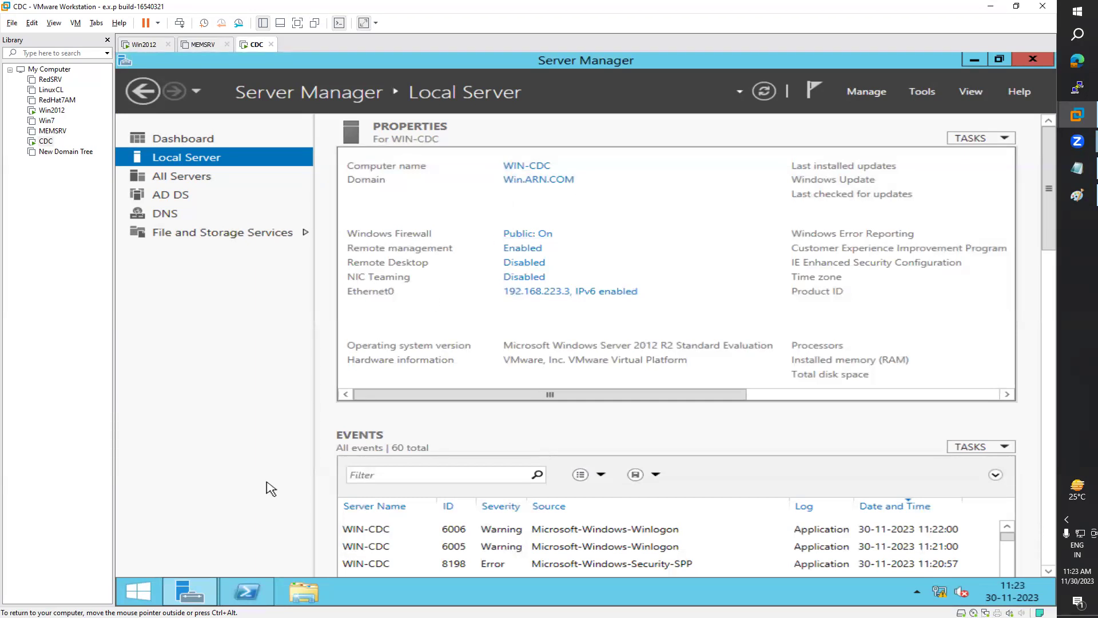
Step: Recheck the output, highlighting the 30 and PRIMARY values, then minimize PowerShell
click(247, 592)
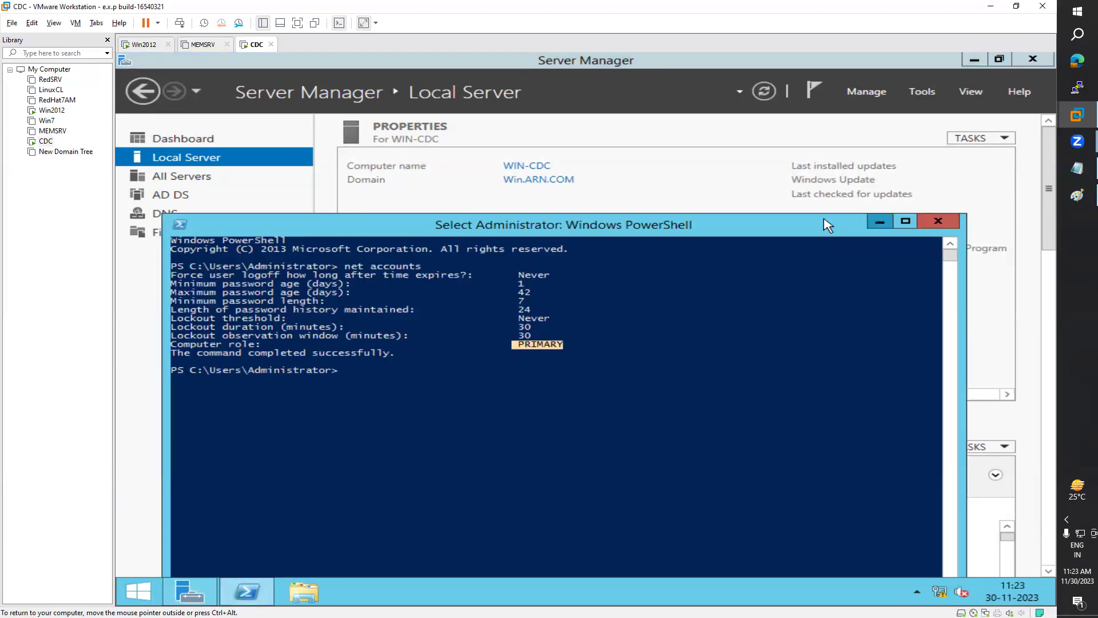
click(880, 221)
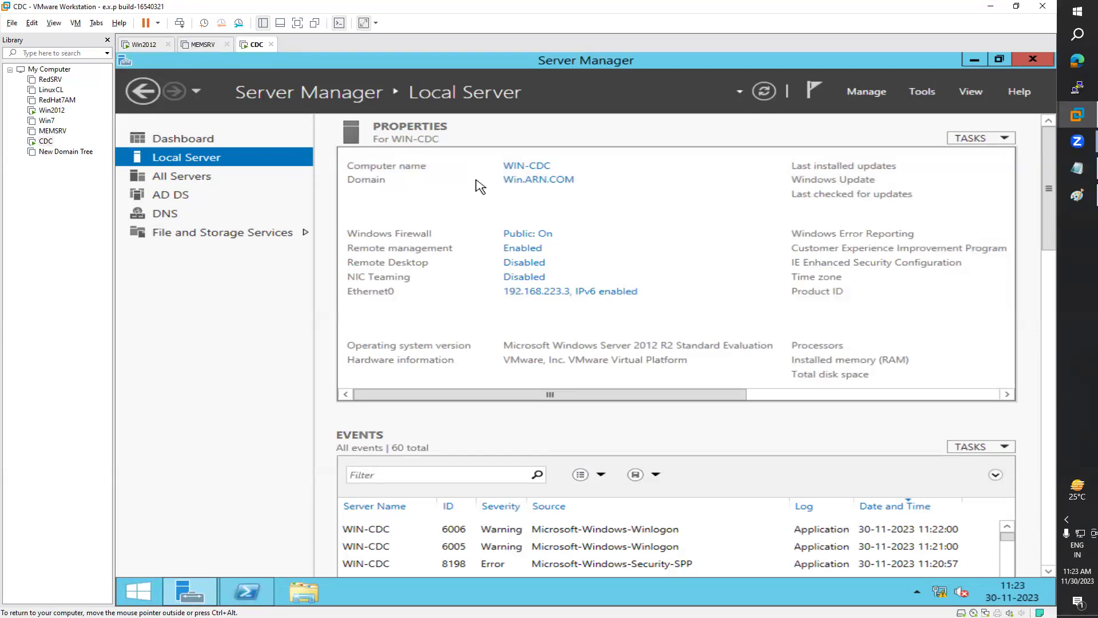
click(247, 592)
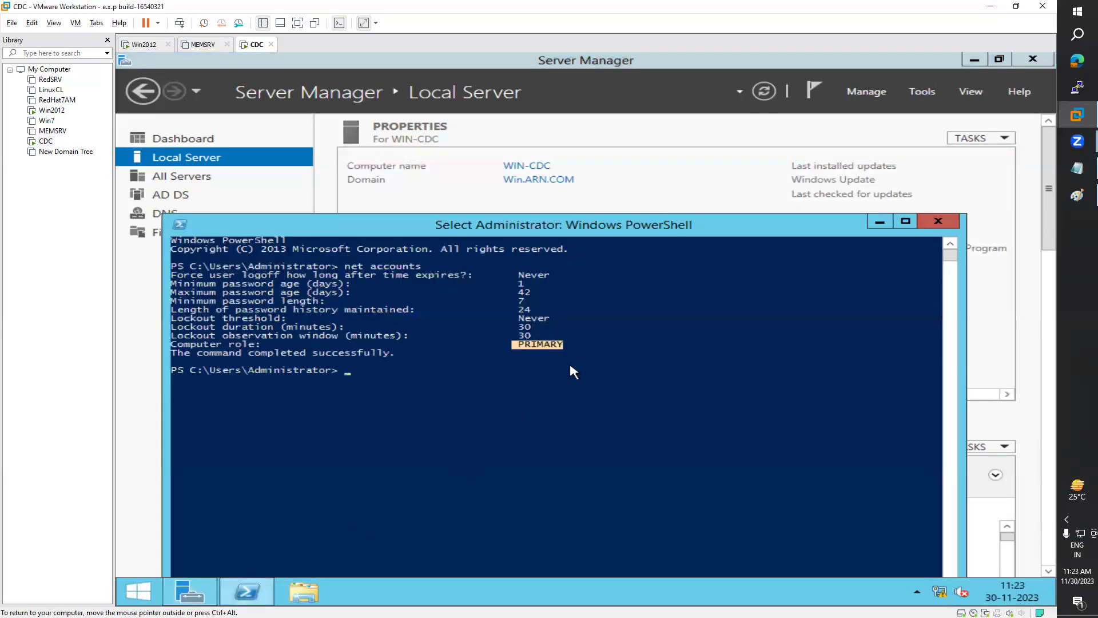
drag(568, 333, 525, 350)
click(870, 222)
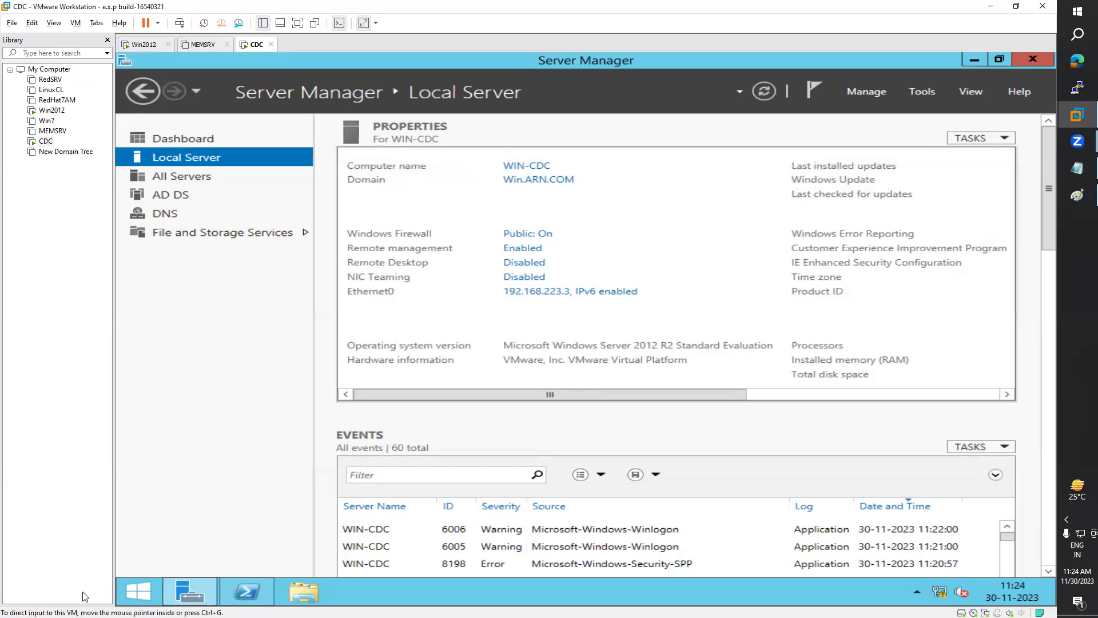
Step: Launch Active Directory Users and Computers from Server Manager's Tools menu and maximize it
click(197, 589)
click(269, 509)
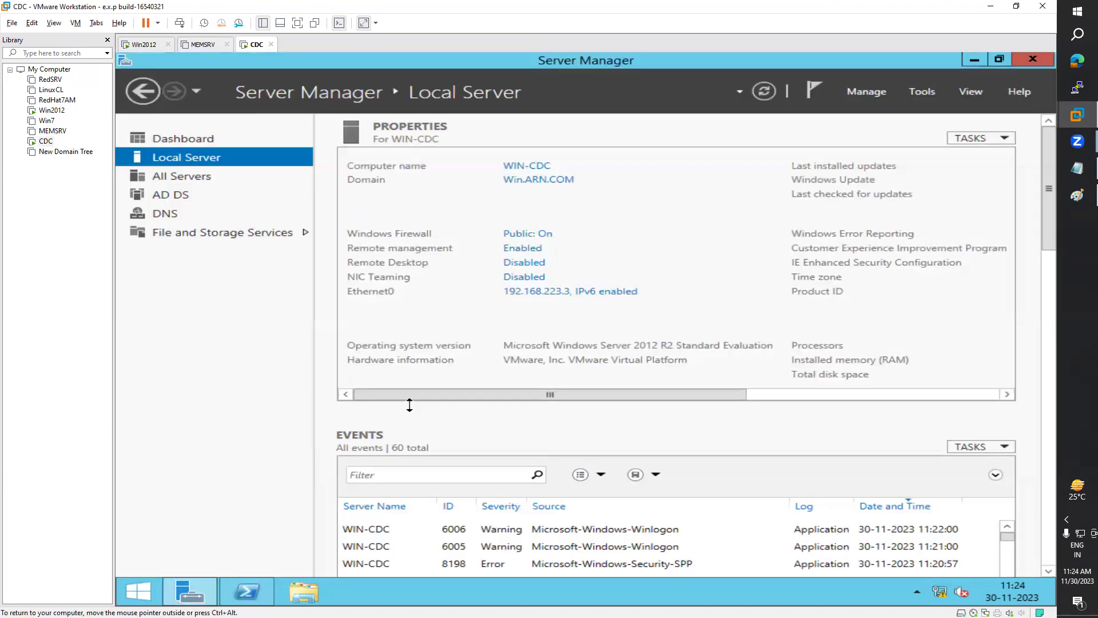
click(929, 91)
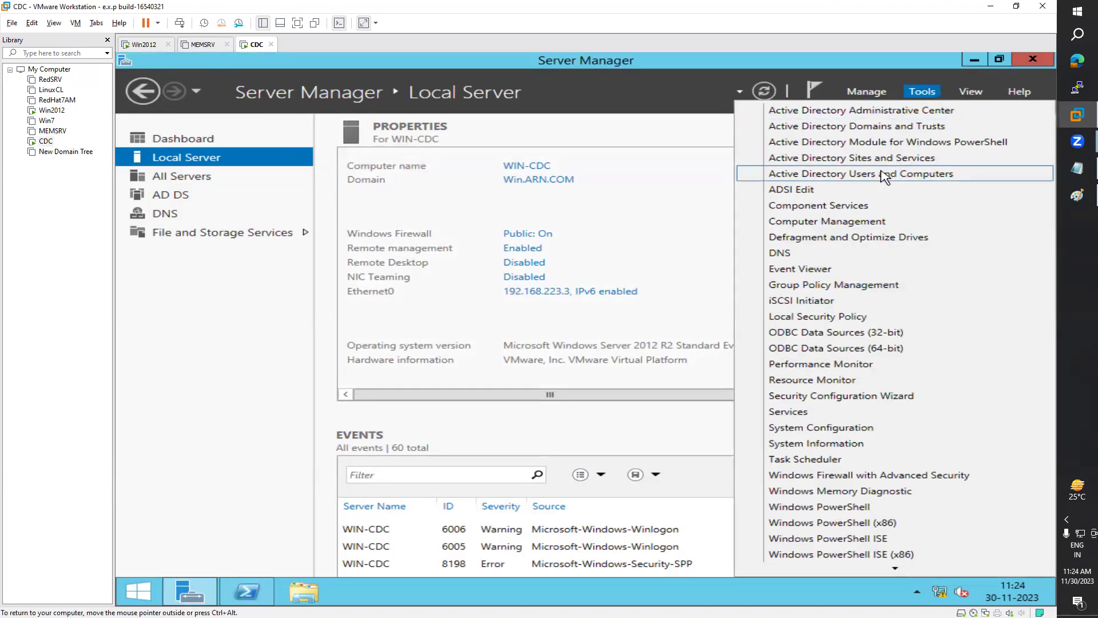
click(885, 177)
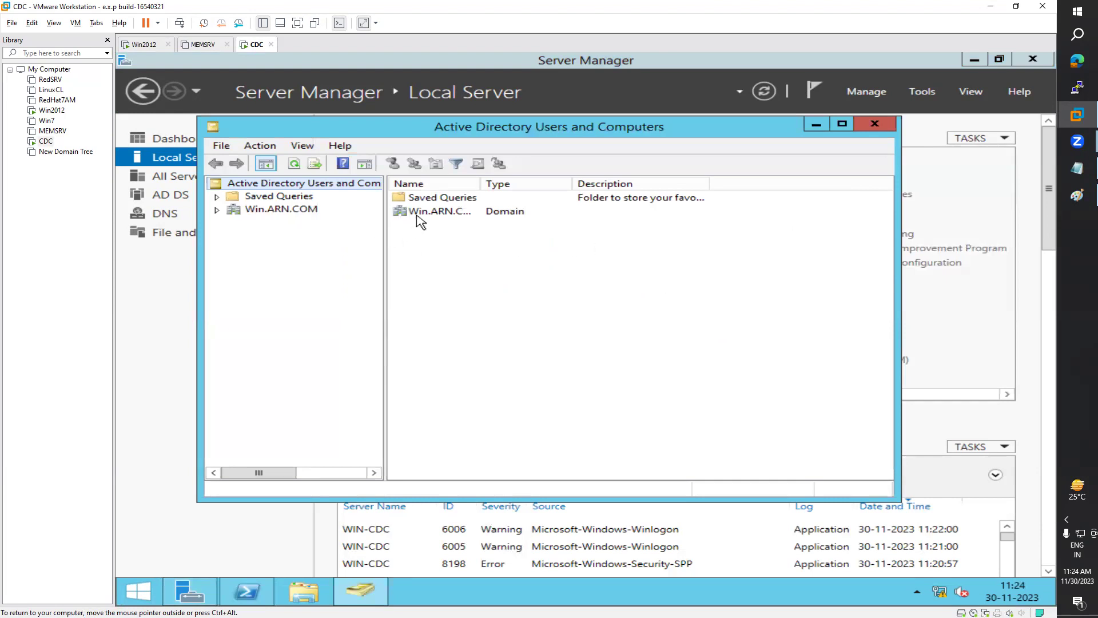
click(417, 213)
click(842, 123)
Step: Browse Win.ARN.COM's containers and list the accounts and groups in the Users container
click(199, 140)
double_click(337, 199)
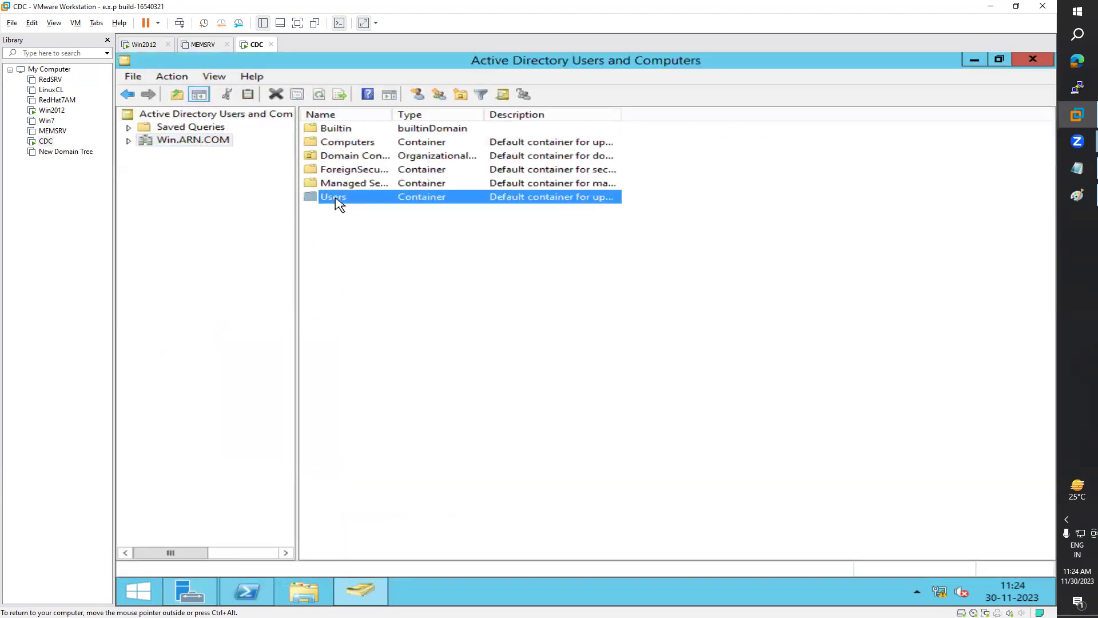
click(194, 205)
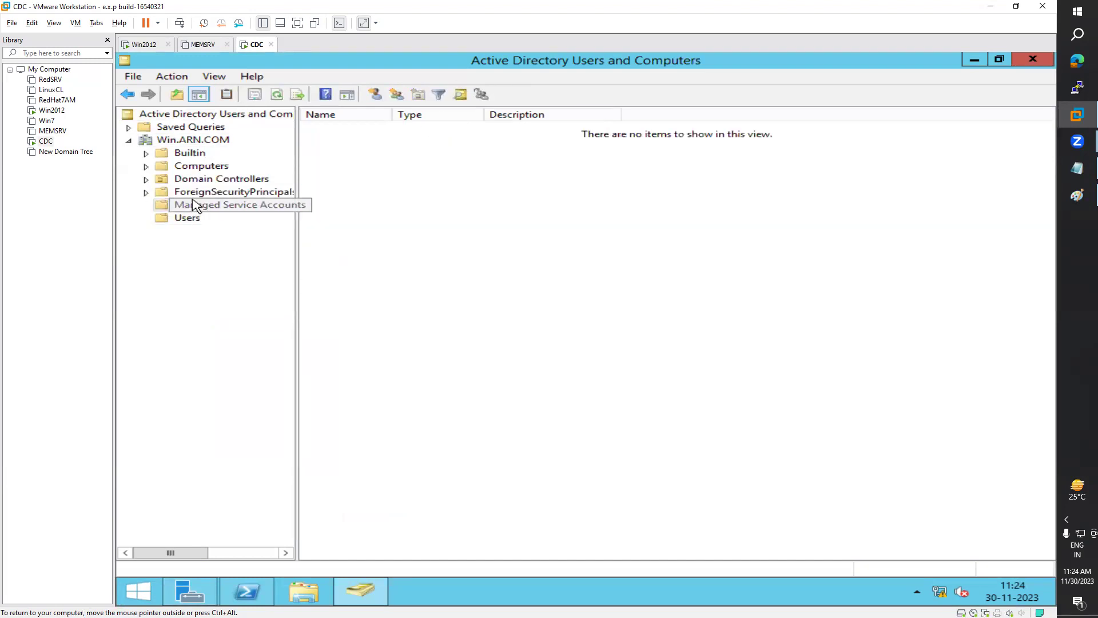
click(195, 192)
click(200, 179)
click(198, 166)
click(193, 154)
click(194, 142)
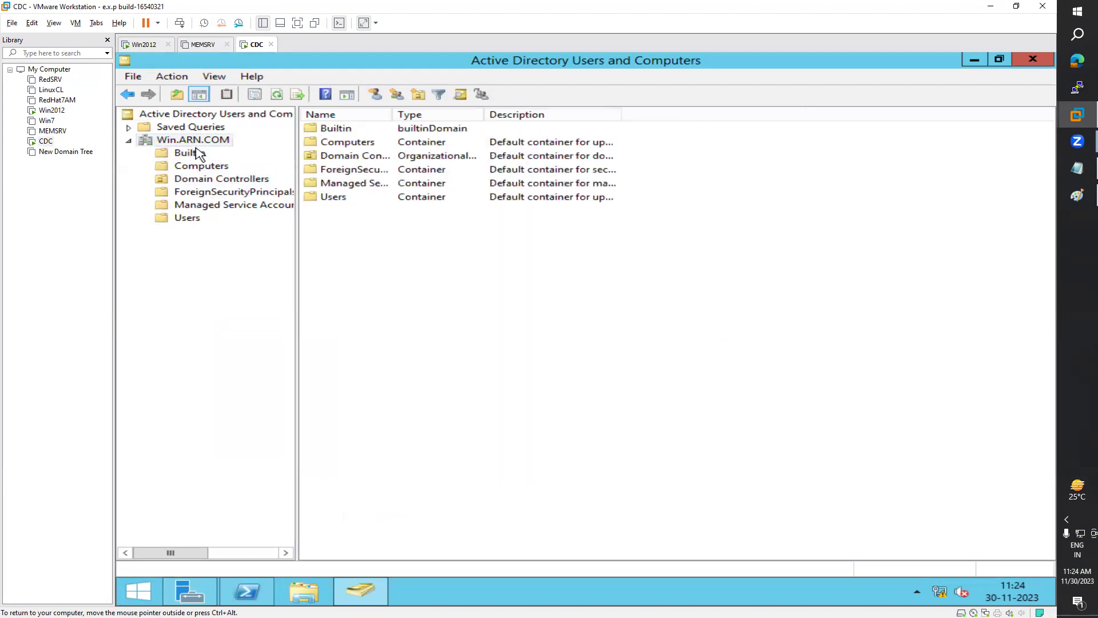
click(194, 219)
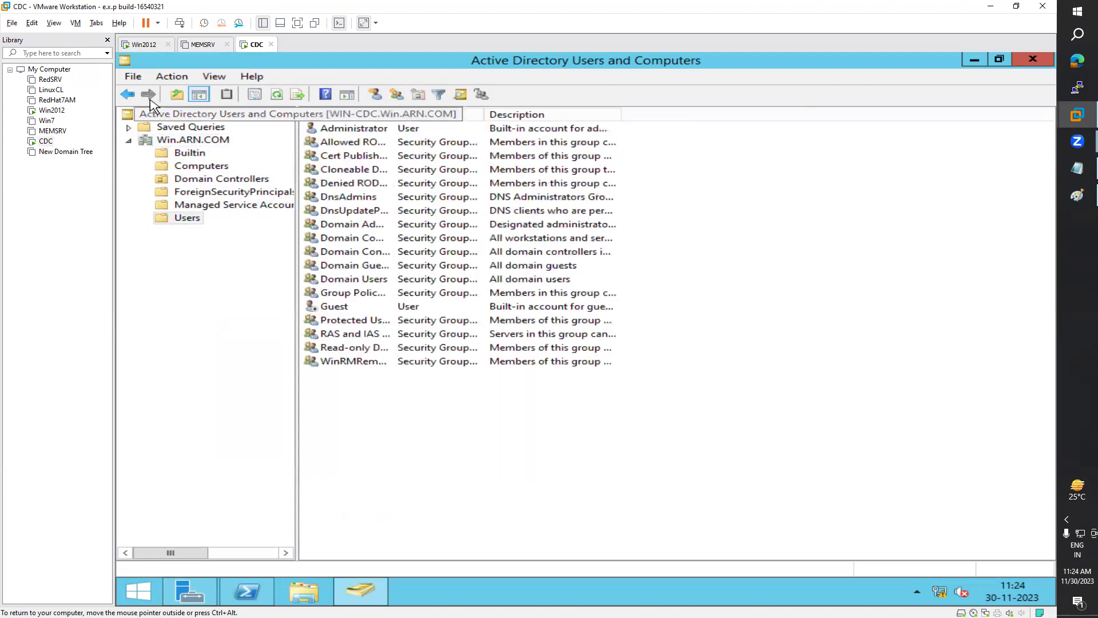
click(144, 44)
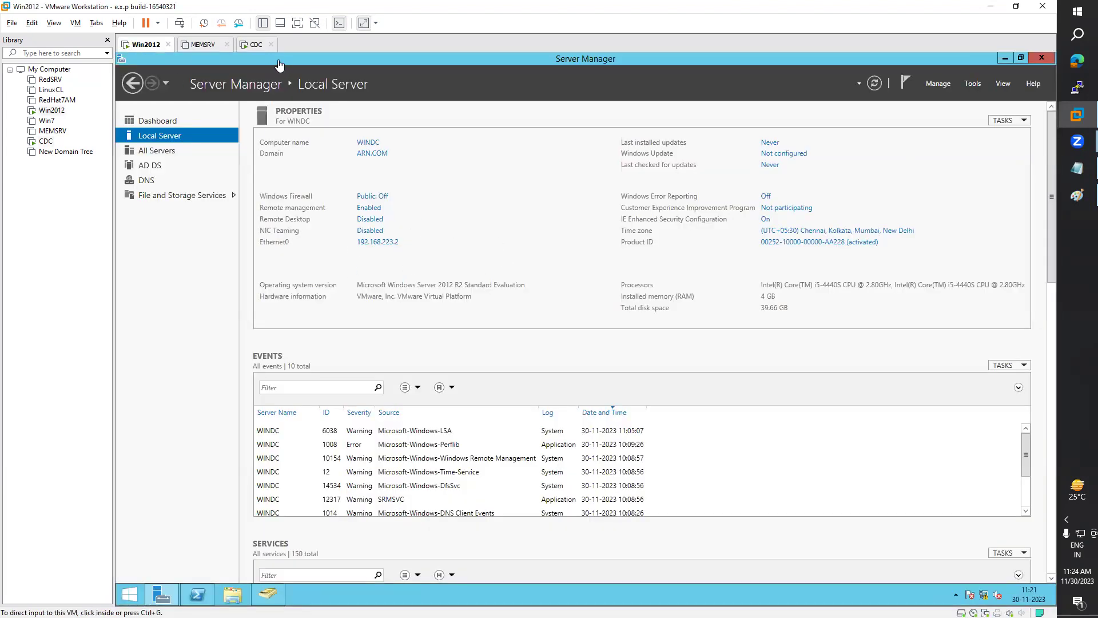
click(257, 45)
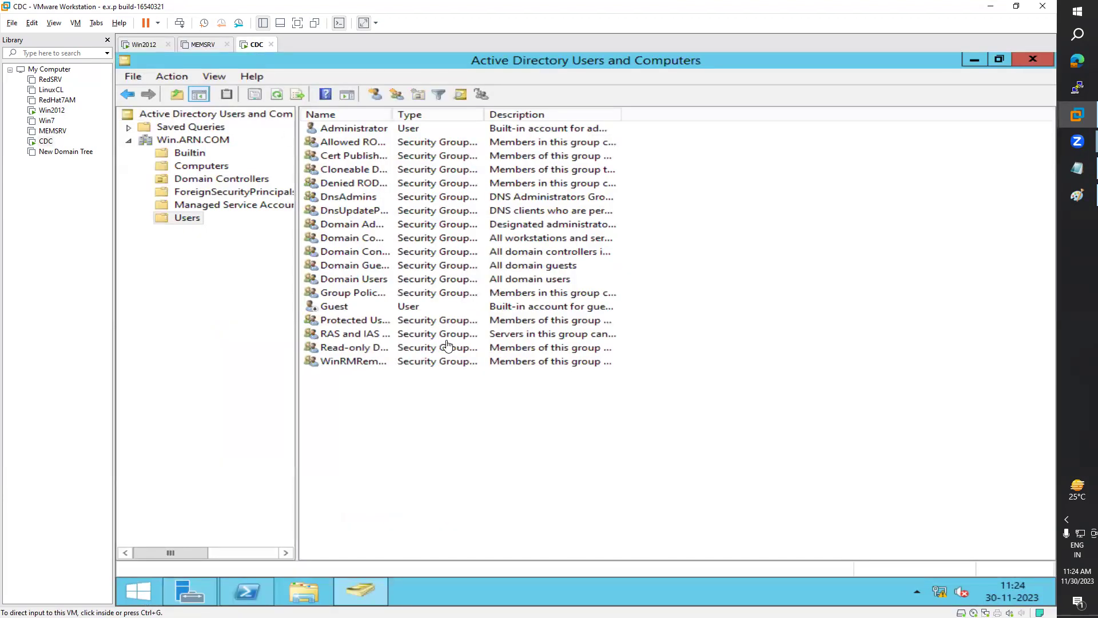
Step: Close ADUC and Server Manager, then shut CDC down with reason Hardware: Installation (Planned)
click(1033, 60)
click(1033, 59)
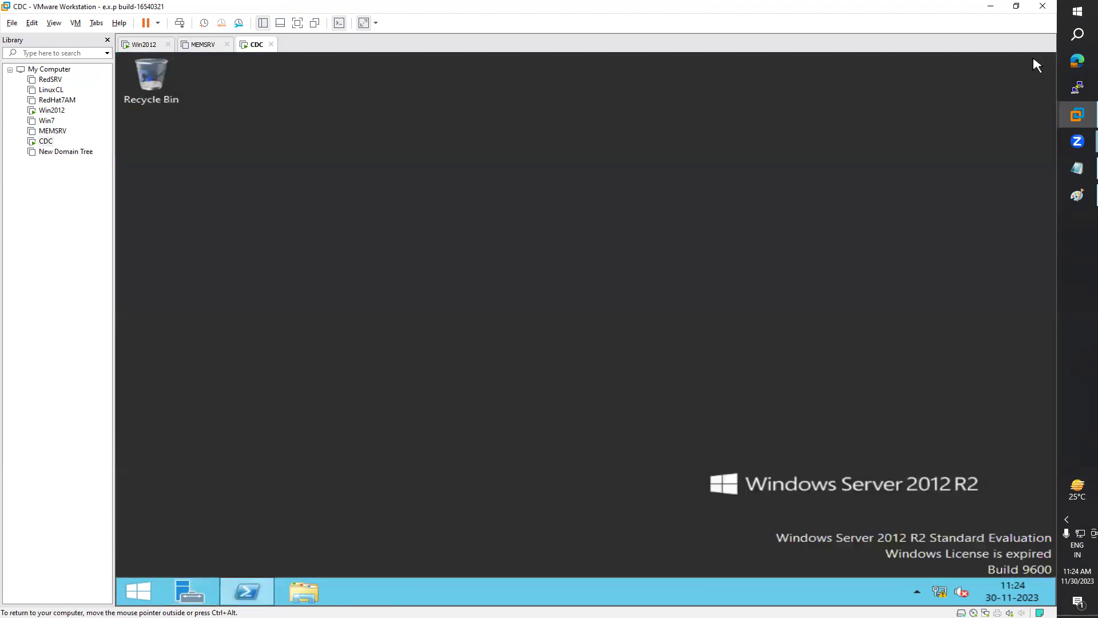
click(139, 591)
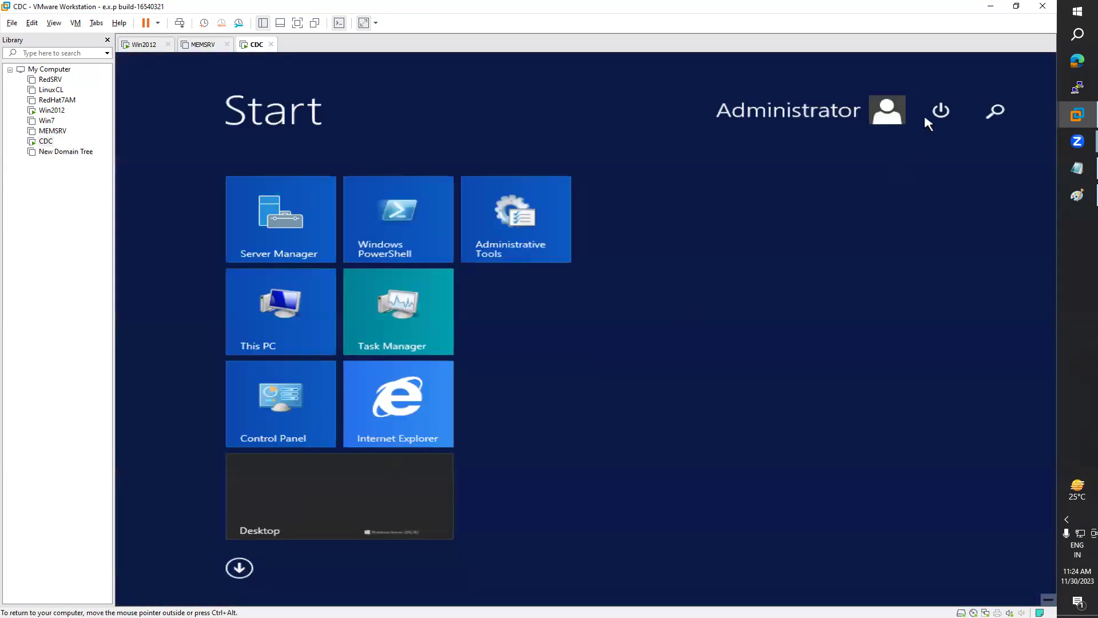
click(941, 111)
click(923, 154)
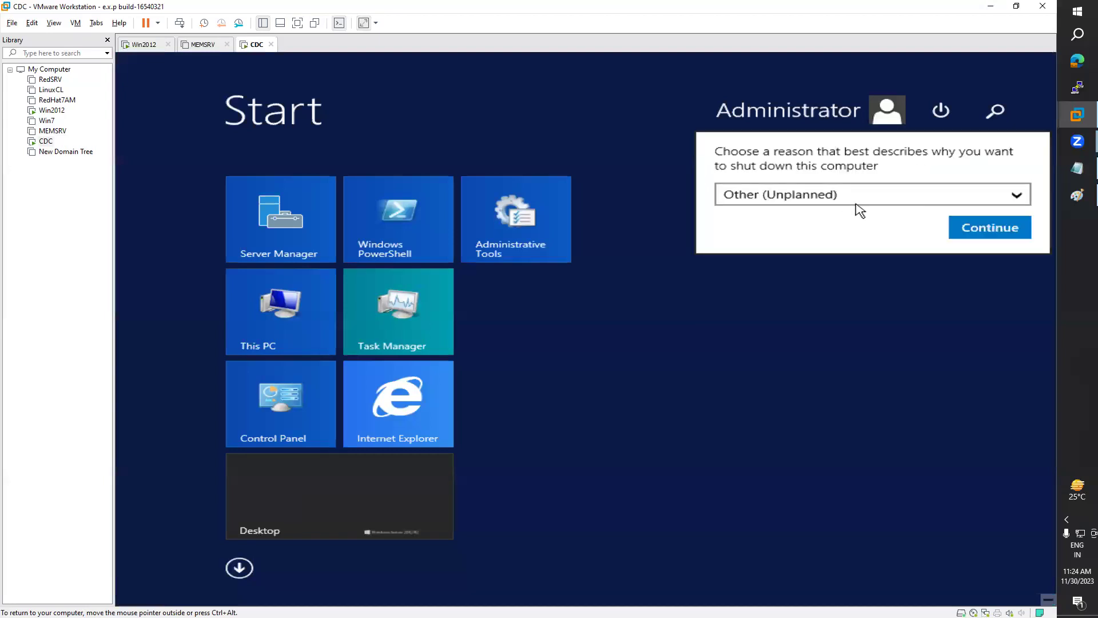
click(851, 206)
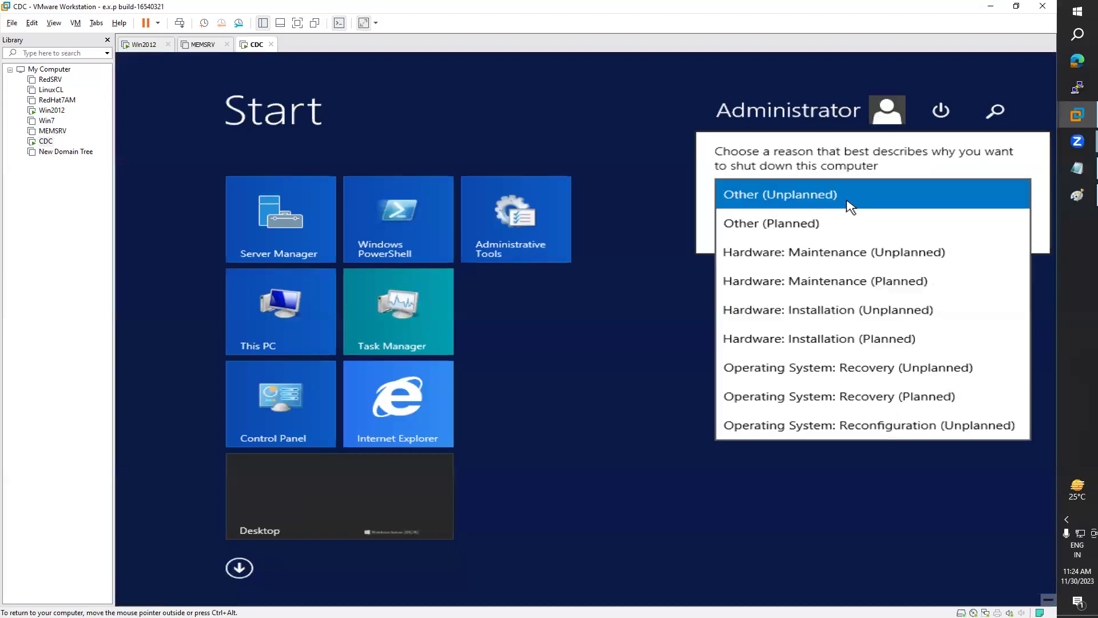
click(877, 343)
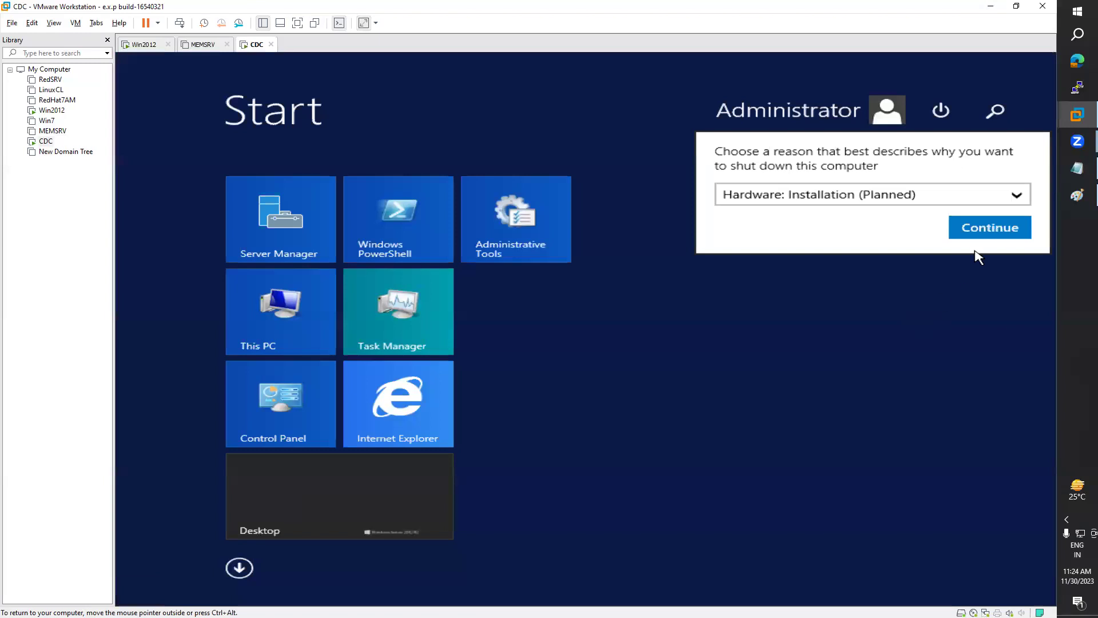
click(988, 224)
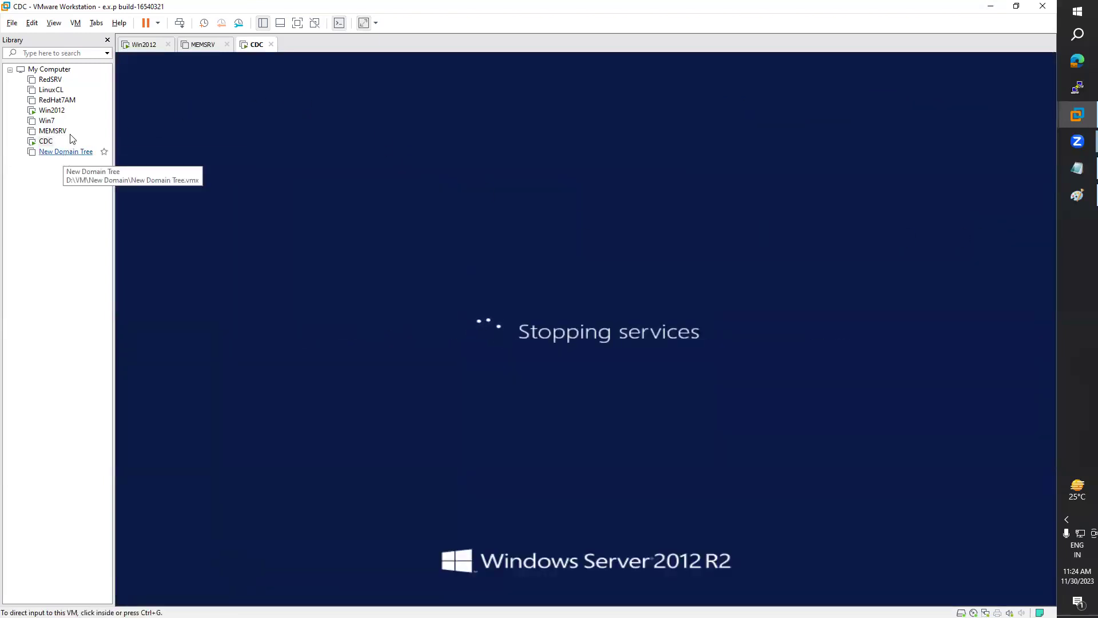
click(156, 47)
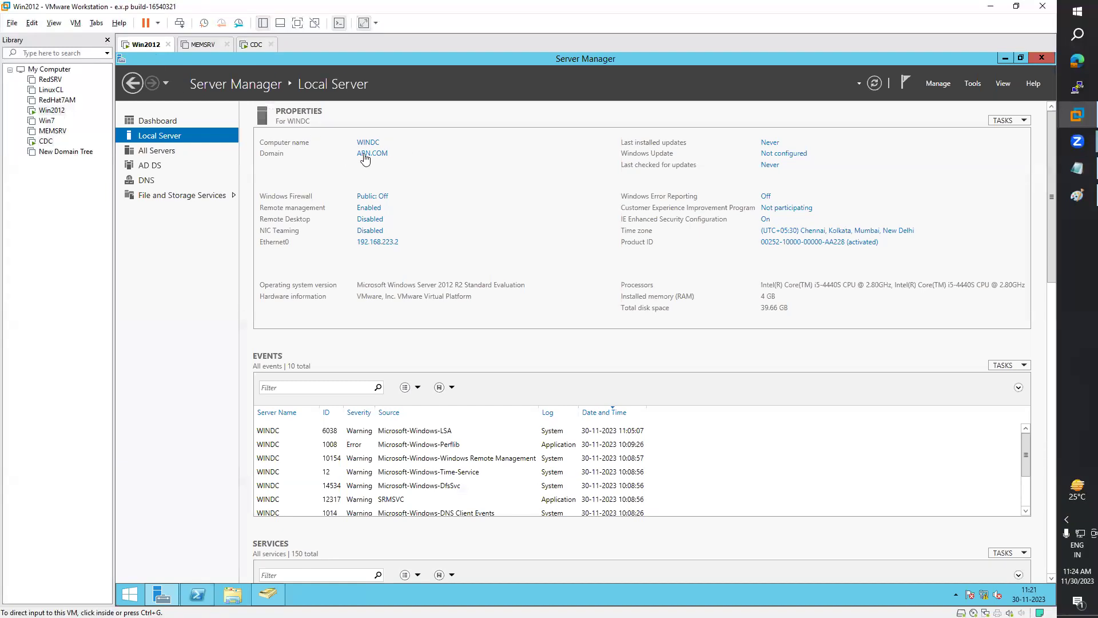
click(56, 152)
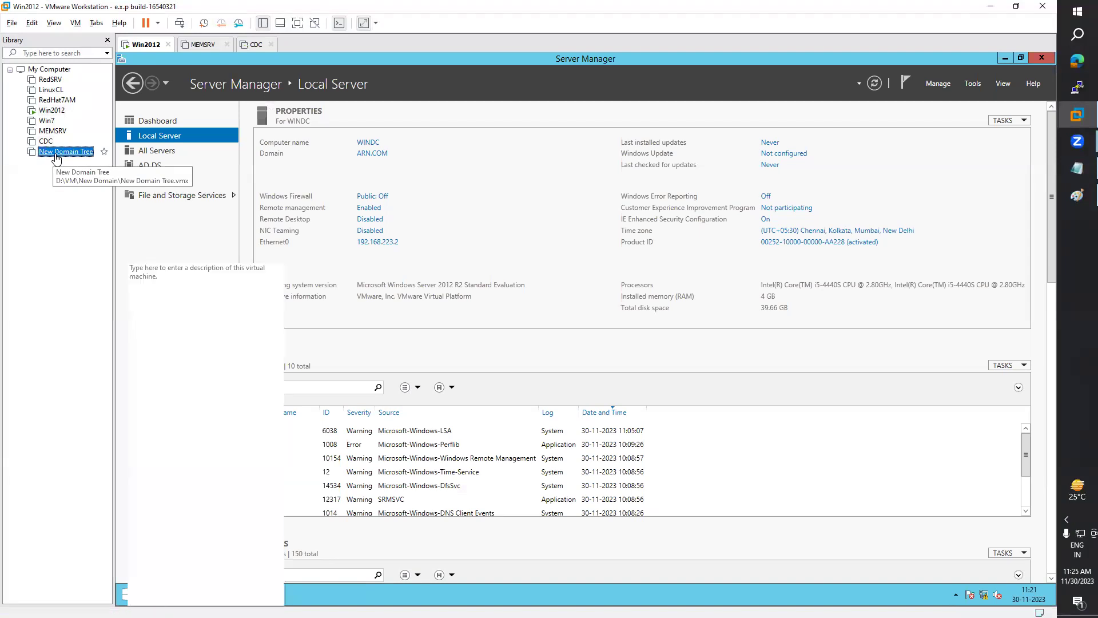
Step: Power on the New Domain Tree VM, dismiss the error, and close the CDC and MEMSRV tabs
double_click(56, 152)
double_click(188, 91)
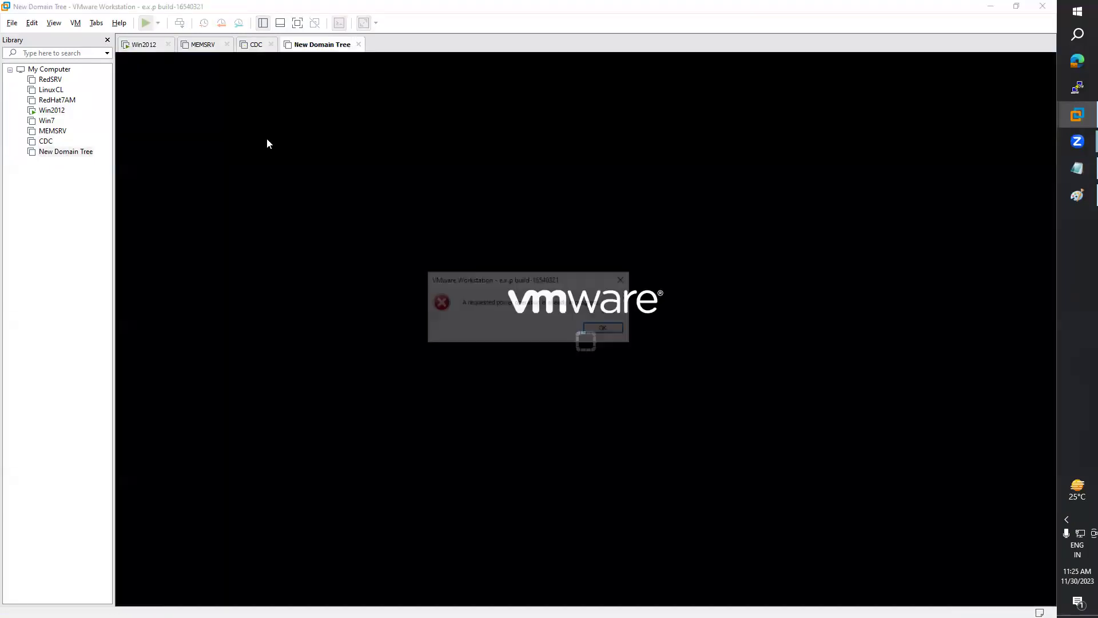
click(610, 332)
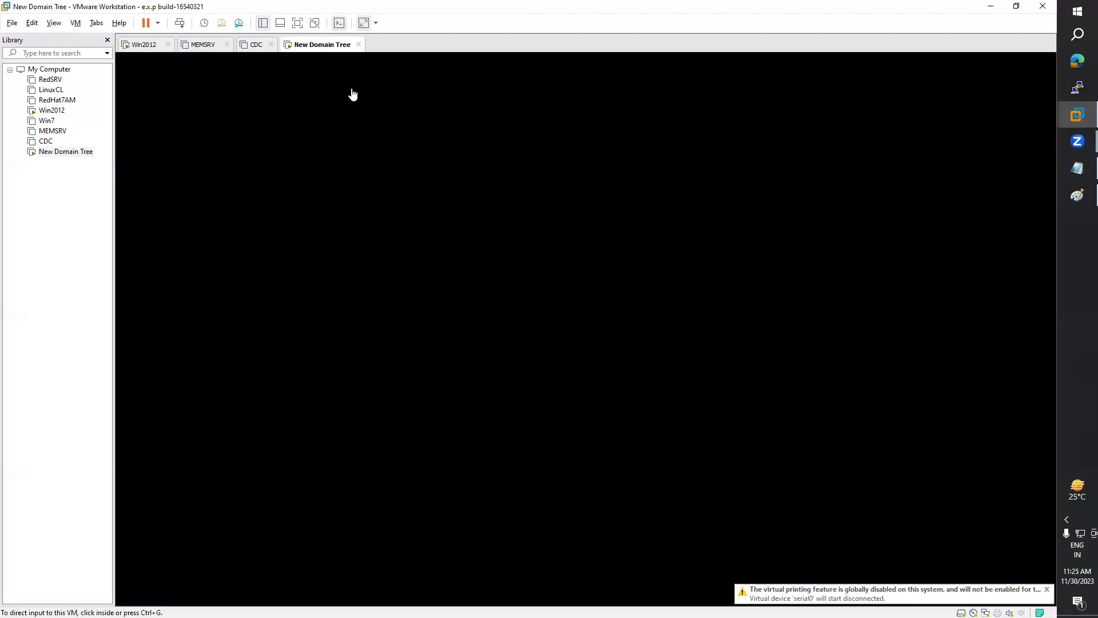
click(252, 47)
click(271, 45)
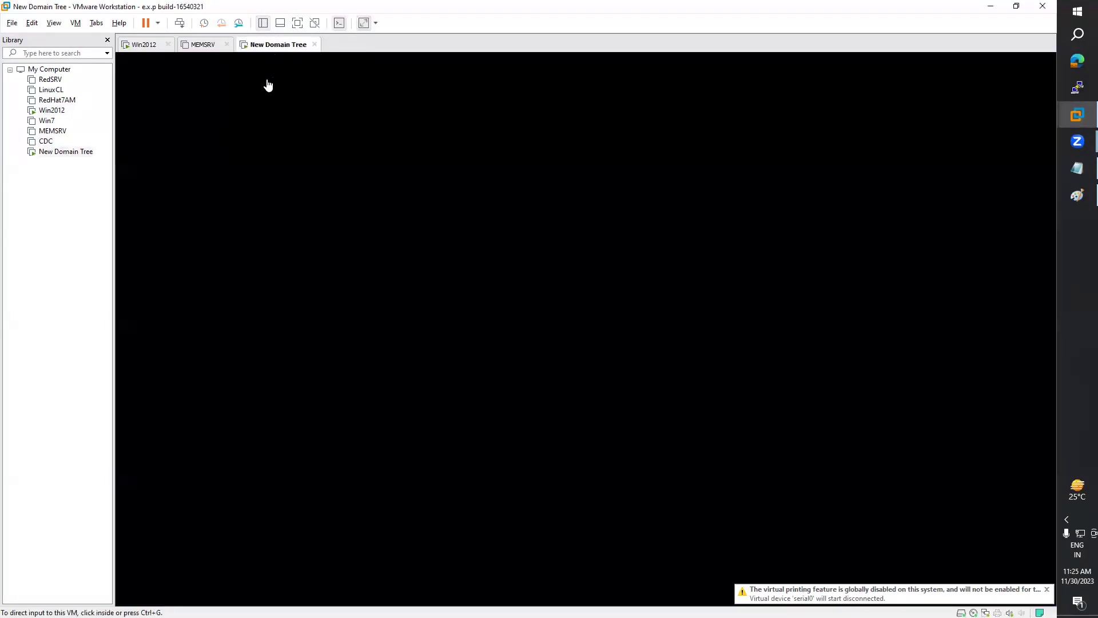
click(203, 45)
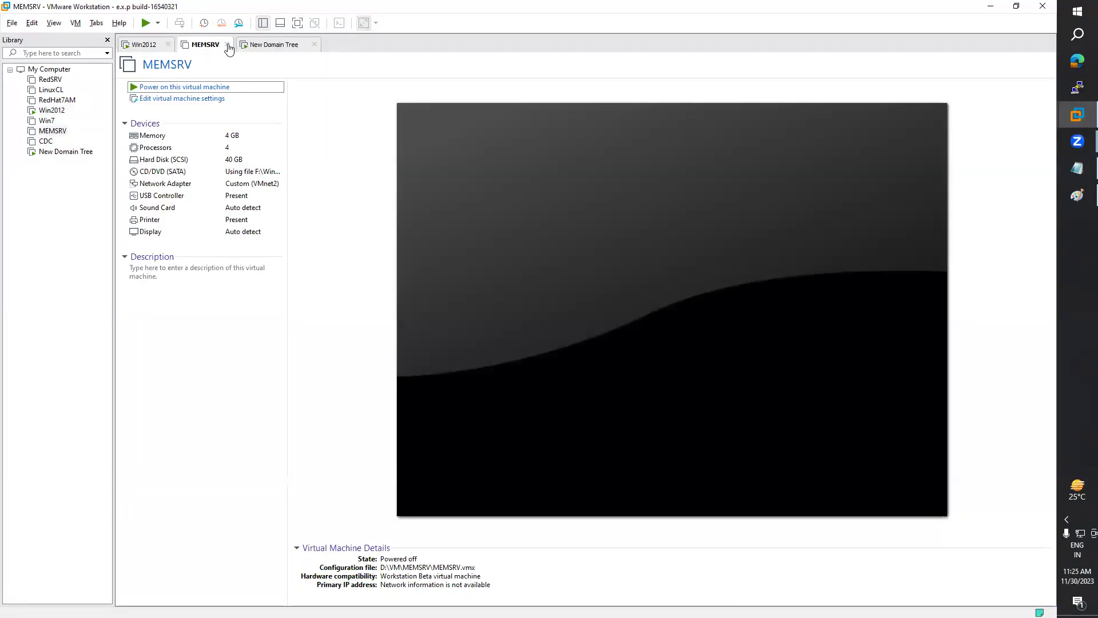
click(226, 44)
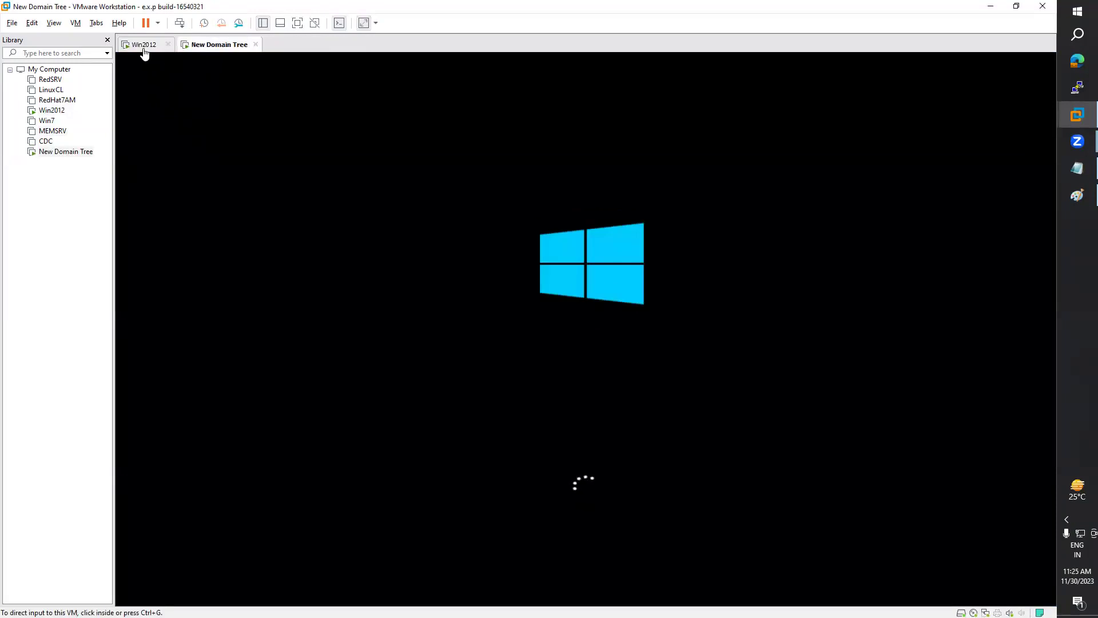
click(144, 48)
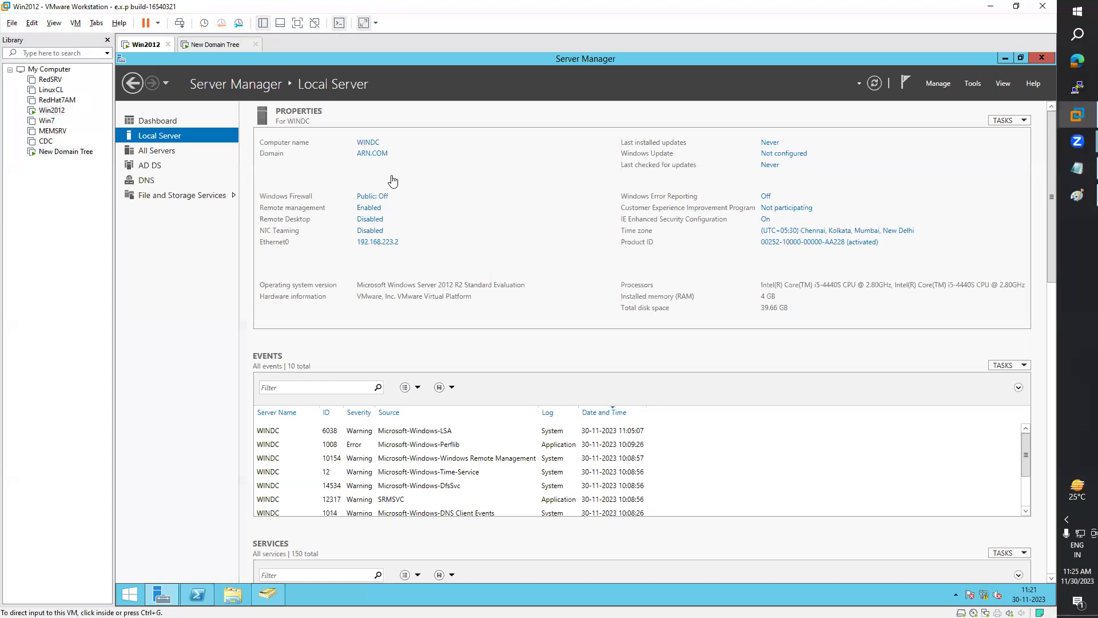
click(209, 44)
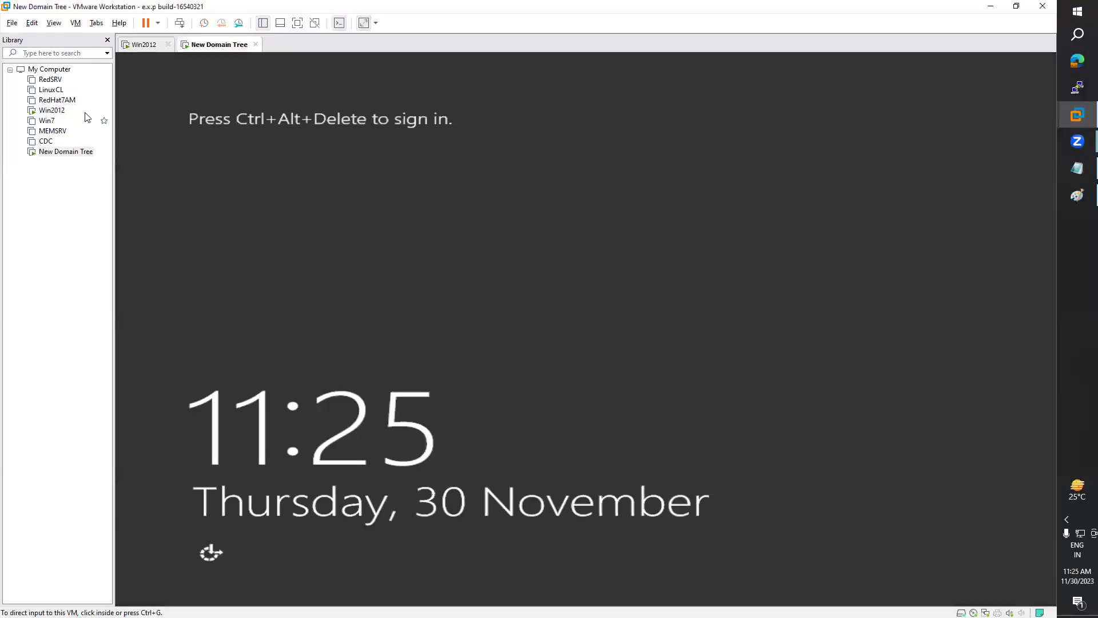
Step: Sign in to New Domain Tree as Administrator using the account password
click(75, 22)
click(115, 80)
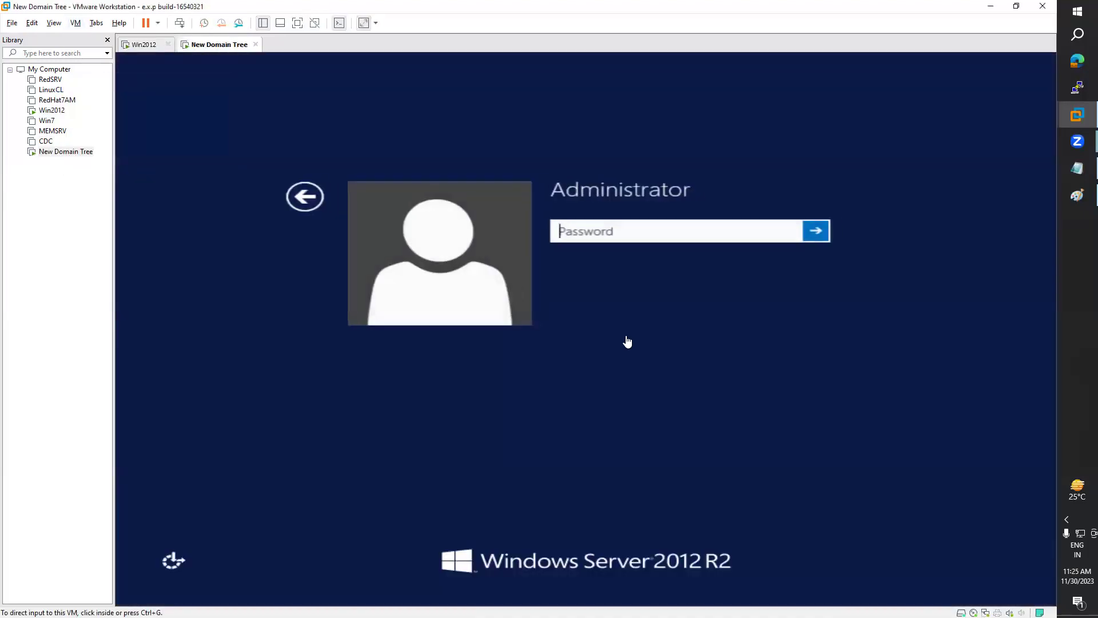
click(584, 229)
text(P)
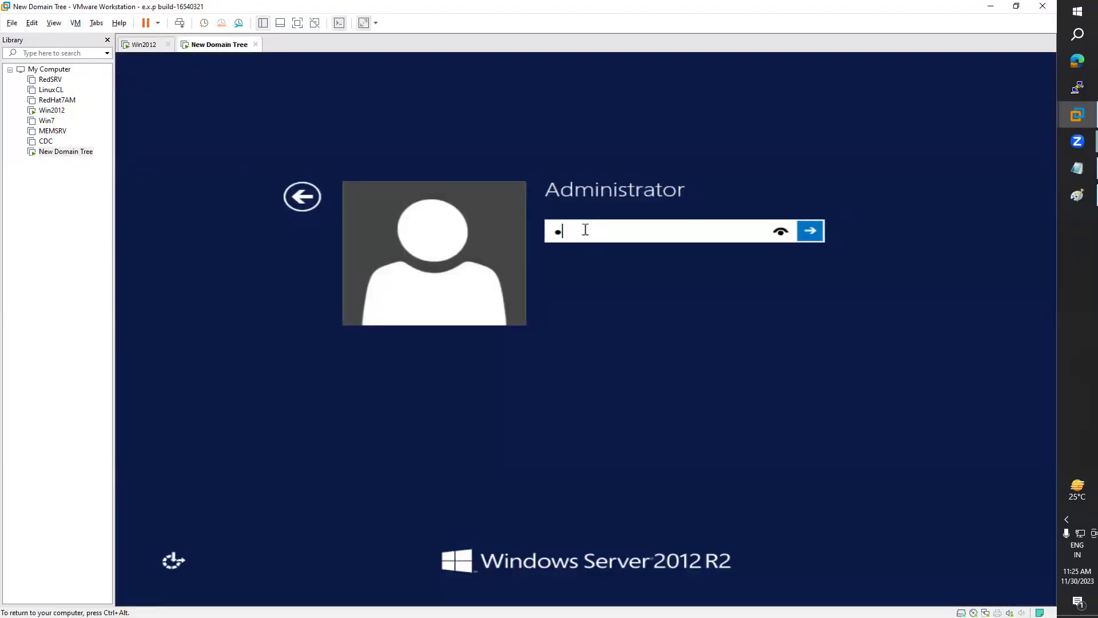
key(Return)
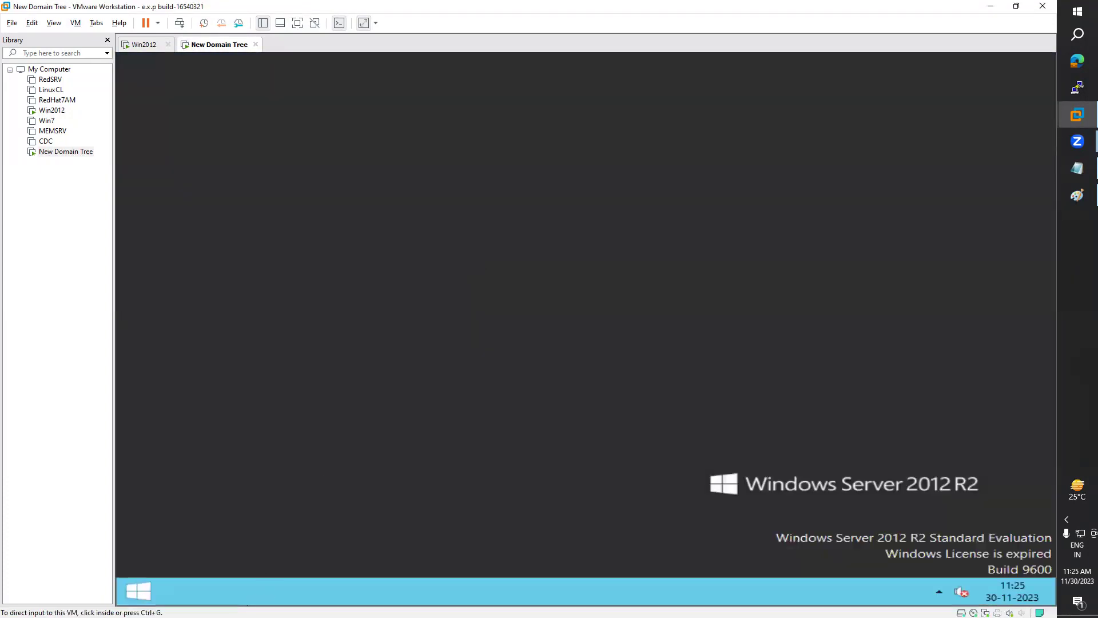
click(304, 591)
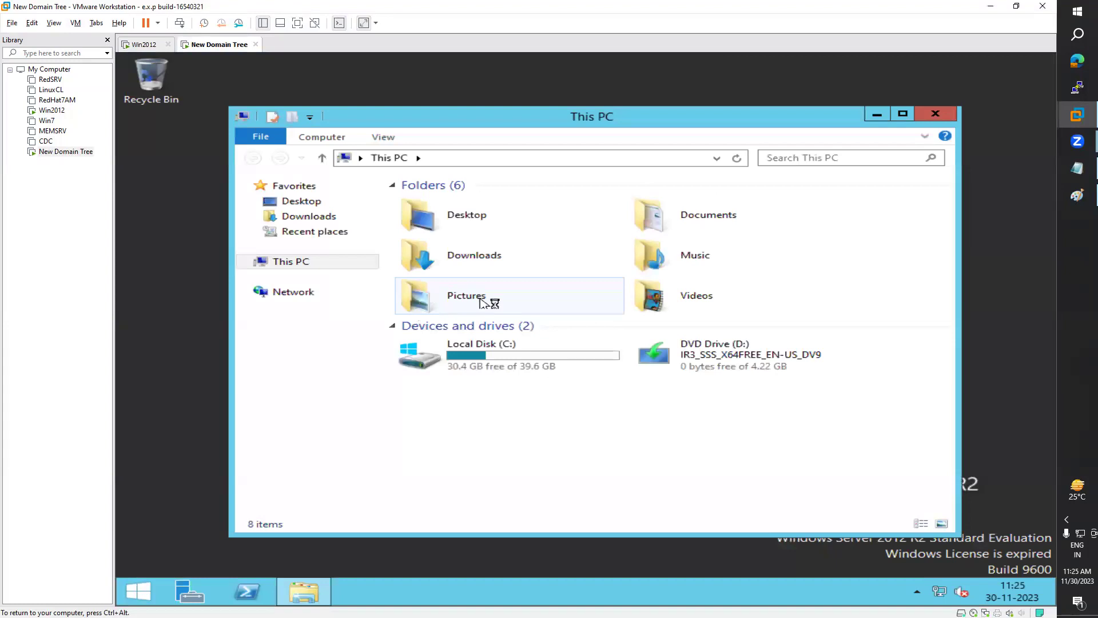
Step: Choose Install VMware Tools for New Domain Tree and run the installer from DVD Drive (D:)
right_click(75, 155)
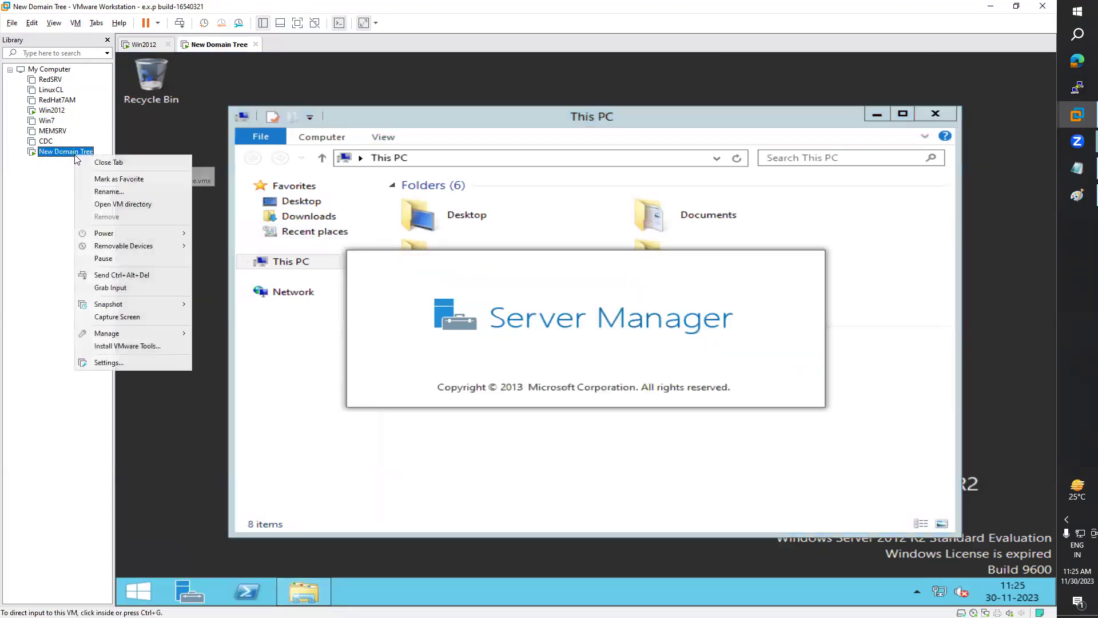
click(152, 347)
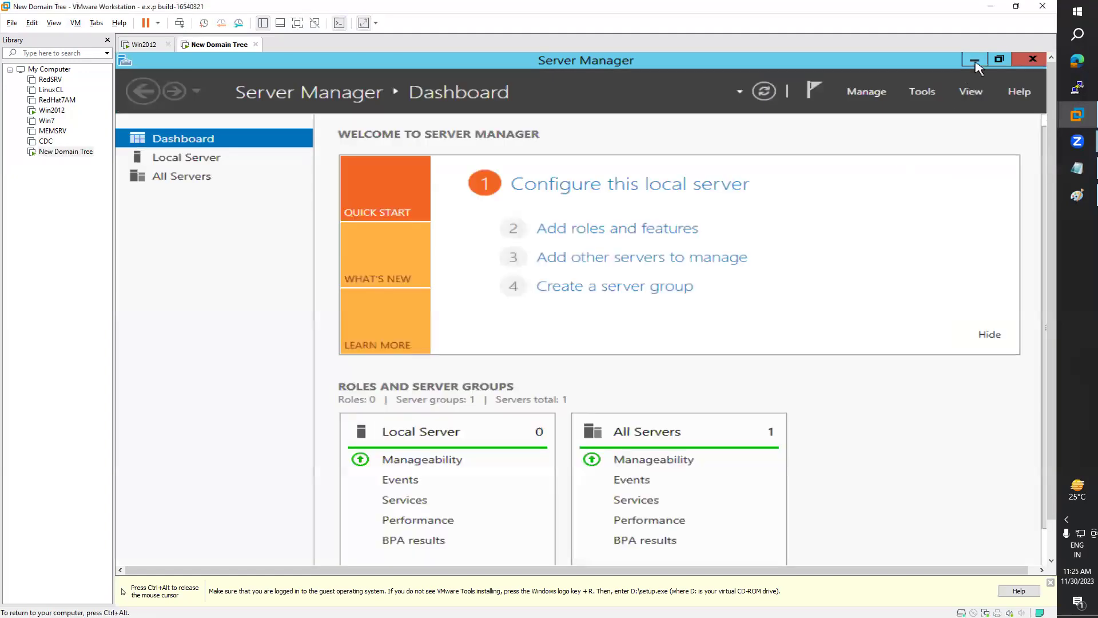
click(974, 59)
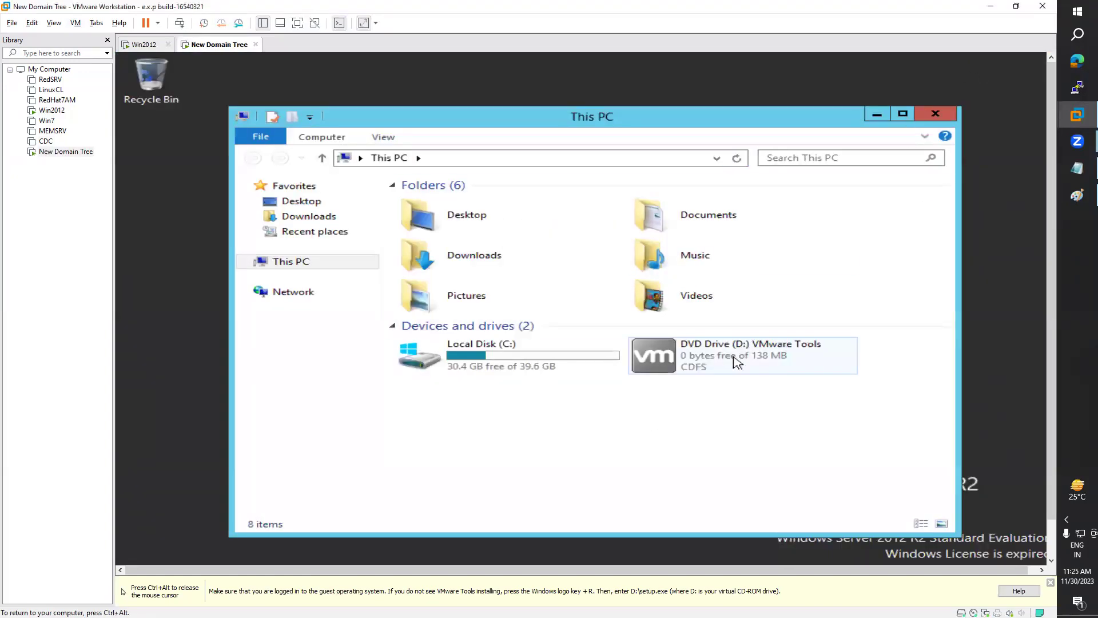
drag(750, 115, 765, 103)
double_click(767, 335)
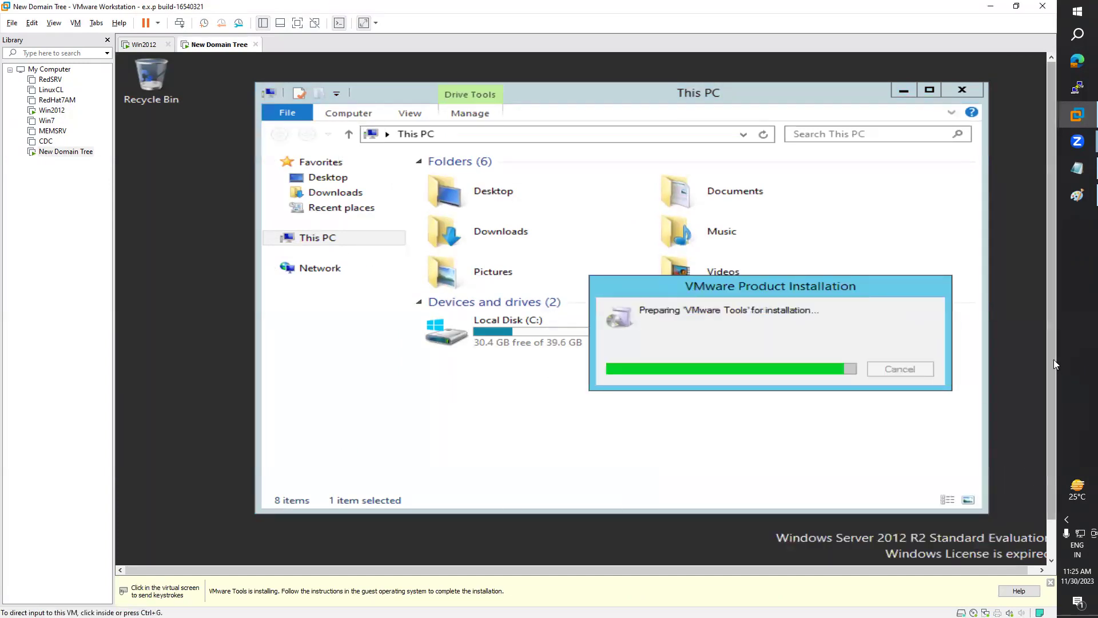
scroll(1051, 440, down, 2)
click(190, 554)
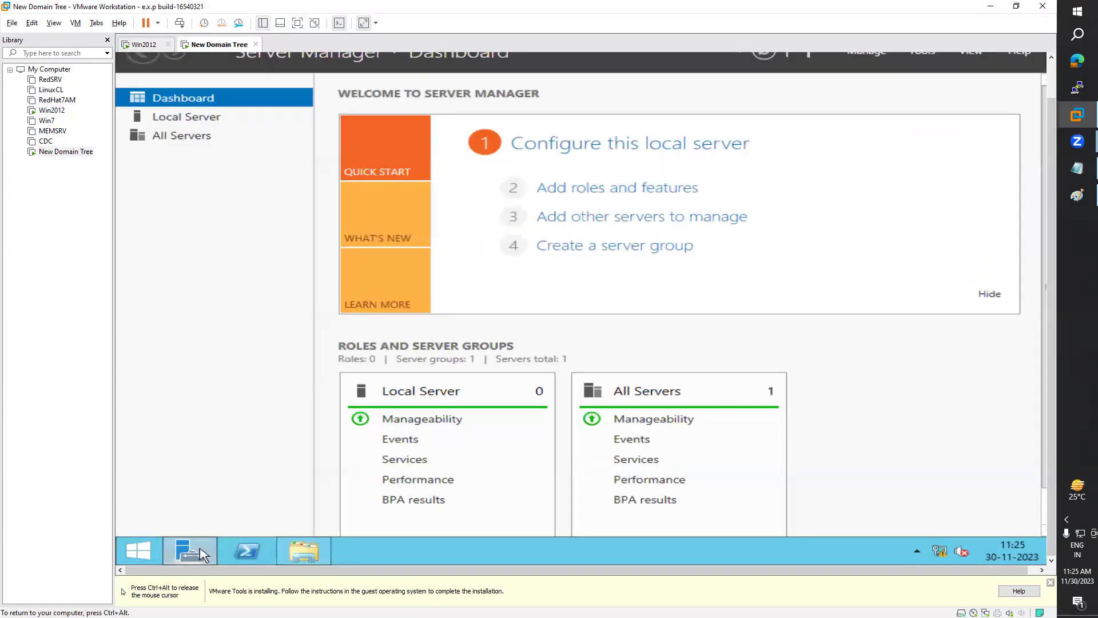
click(198, 119)
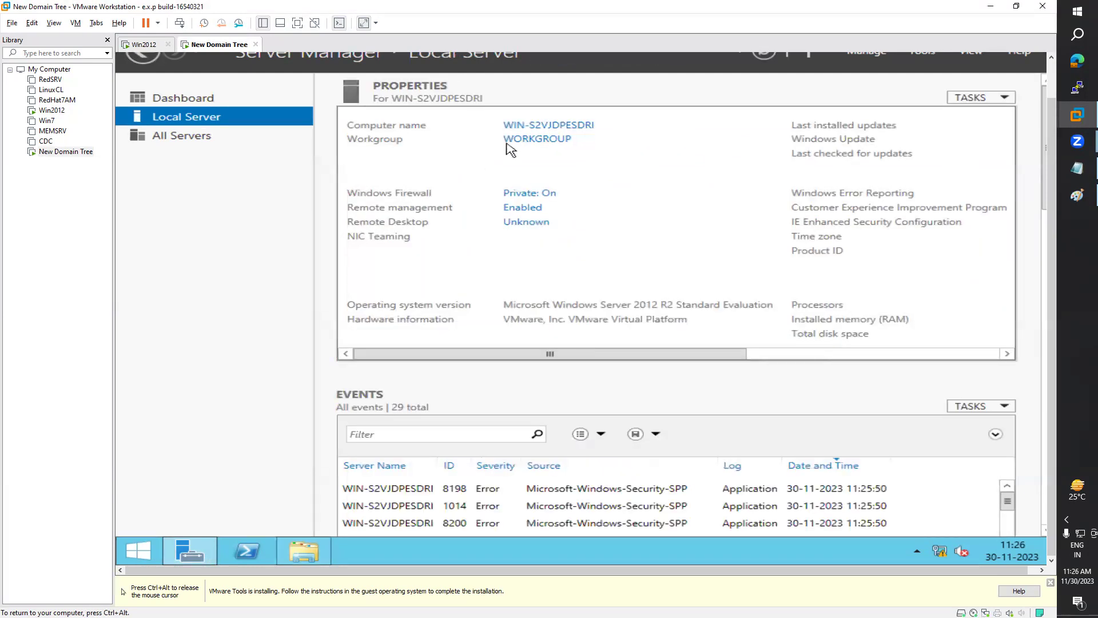
Step: In System Properties, change the computer name field to WIN-TREE
click(530, 126)
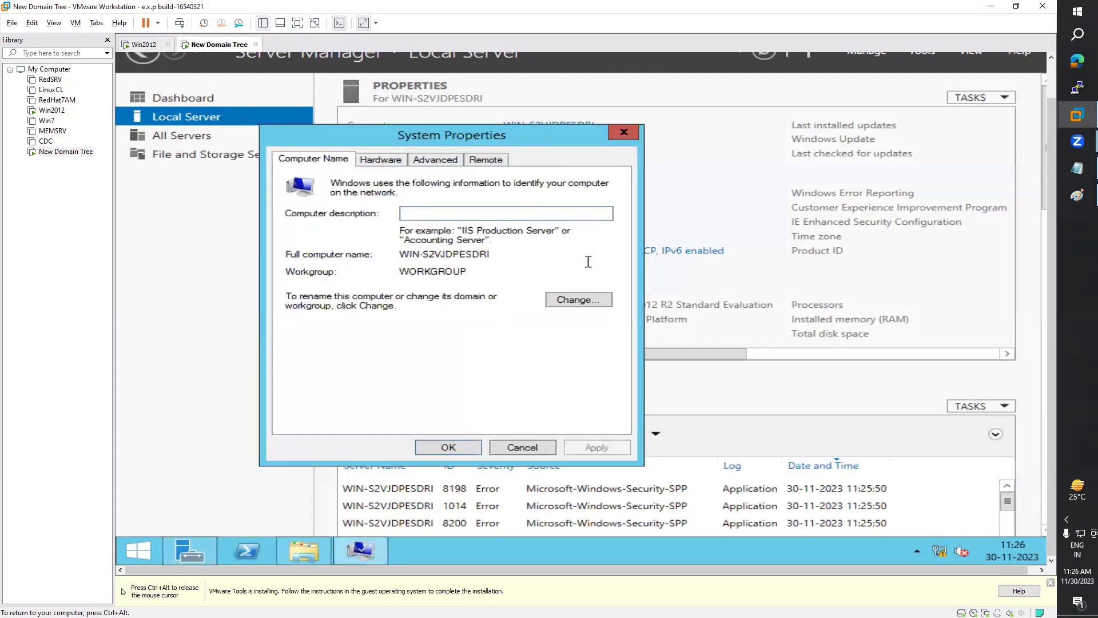
click(571, 308)
click(398, 243)
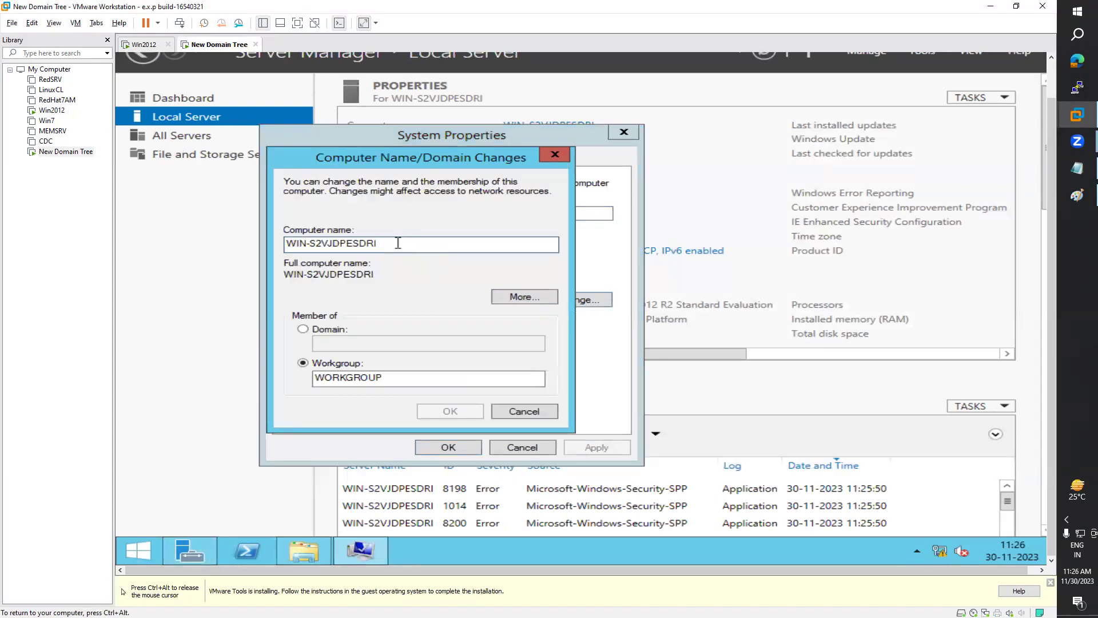
drag(362, 245, 325, 245)
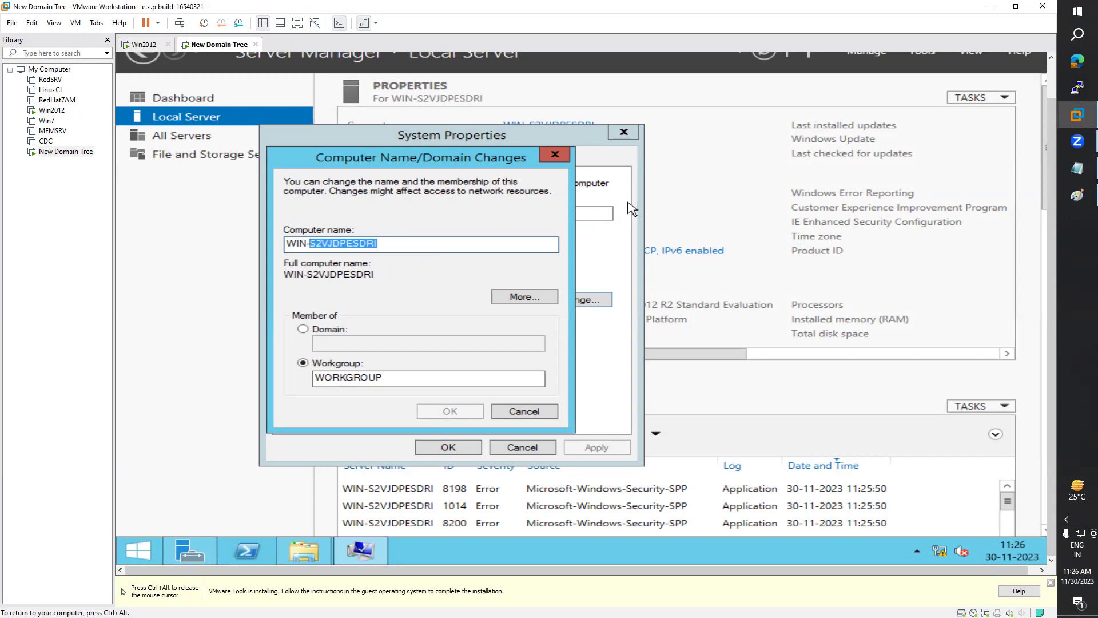
key(Home)
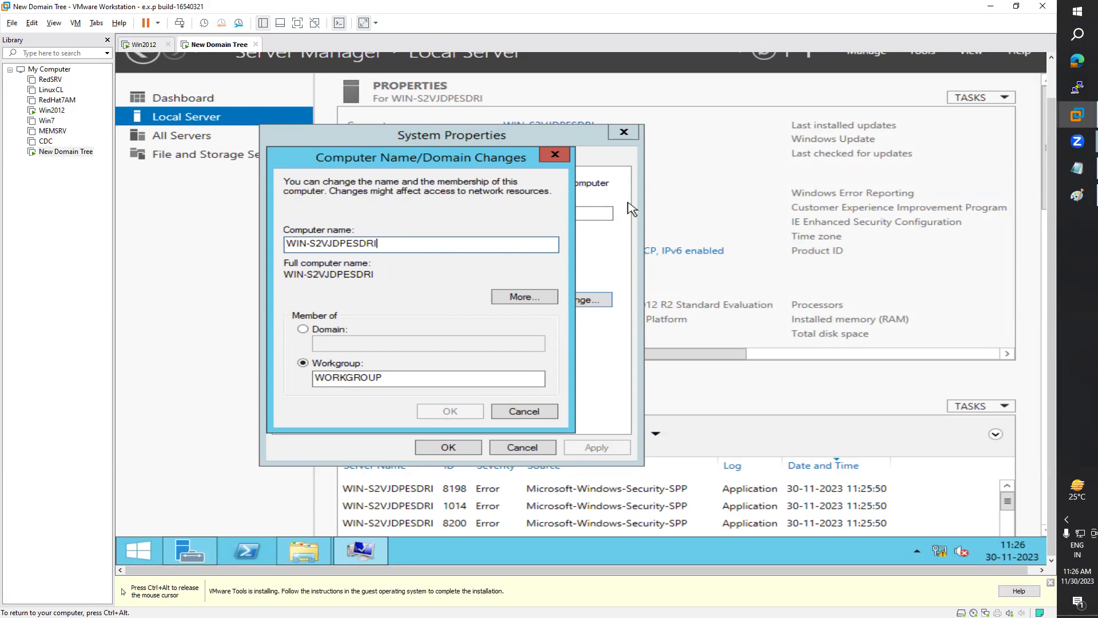
key(shift+Left)
key(shift+Left)
key(shift+Left)
key(shift+Left)
key(shift+Left)
key(shift+Left)
key(shift+Left)
key(shift+Left)
key(shift+Left)
key(shift+Left)
key(shift+Left)
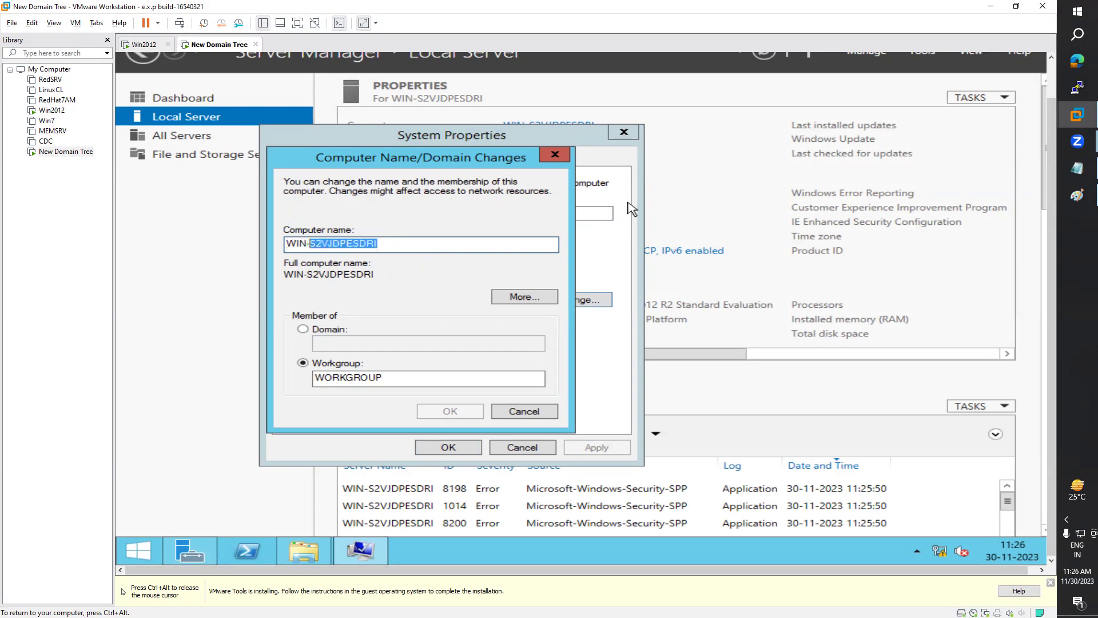
text(TREE)
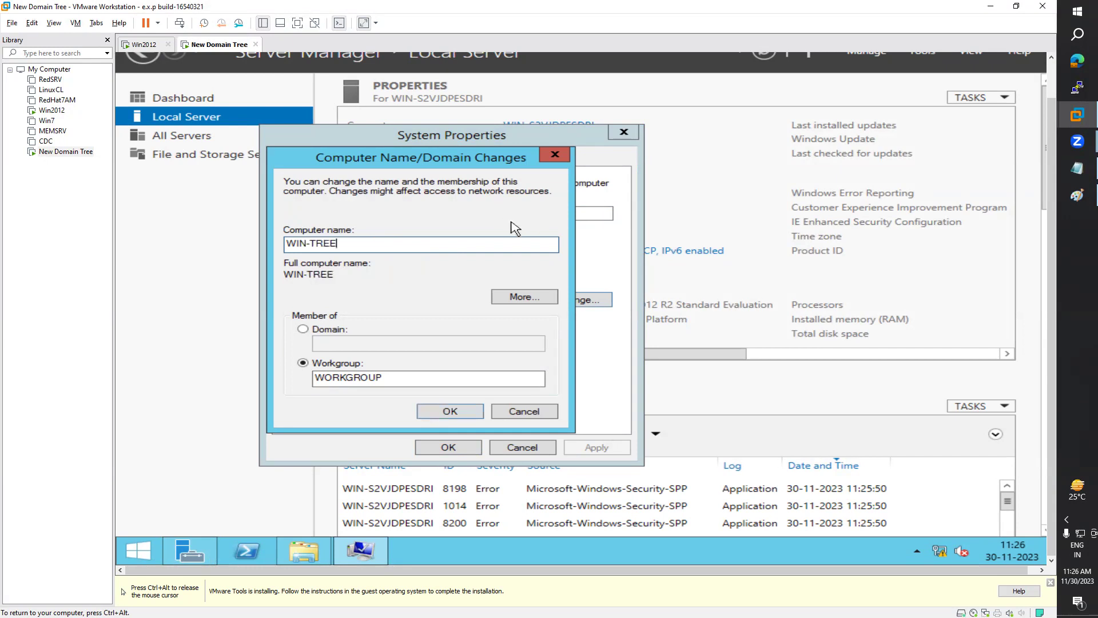
double_click(333, 244)
click(373, 244)
click(144, 45)
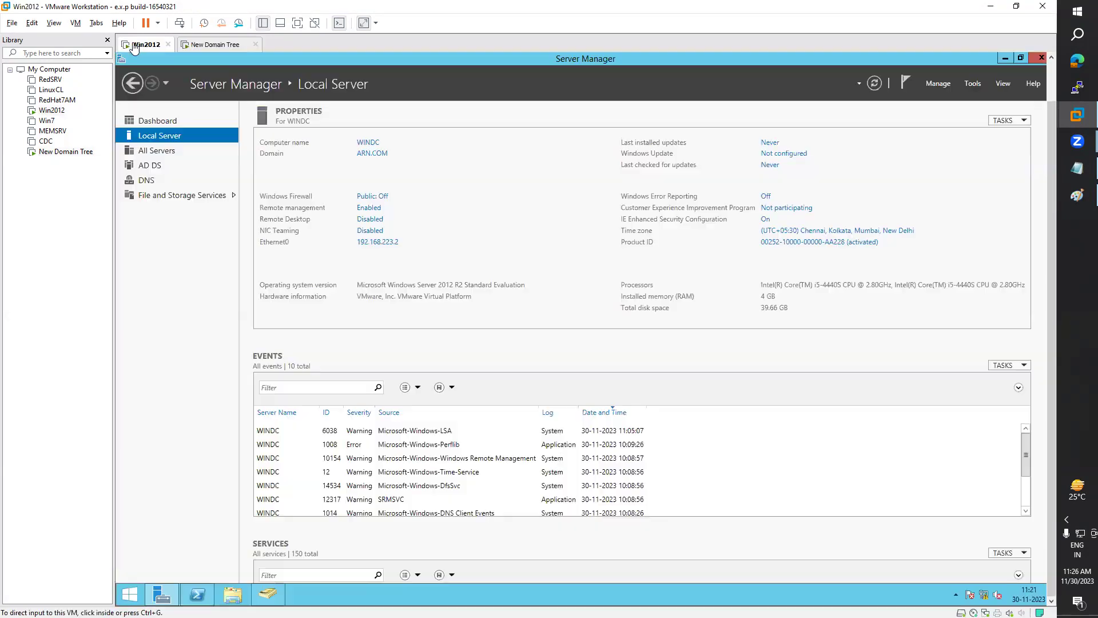
click(205, 44)
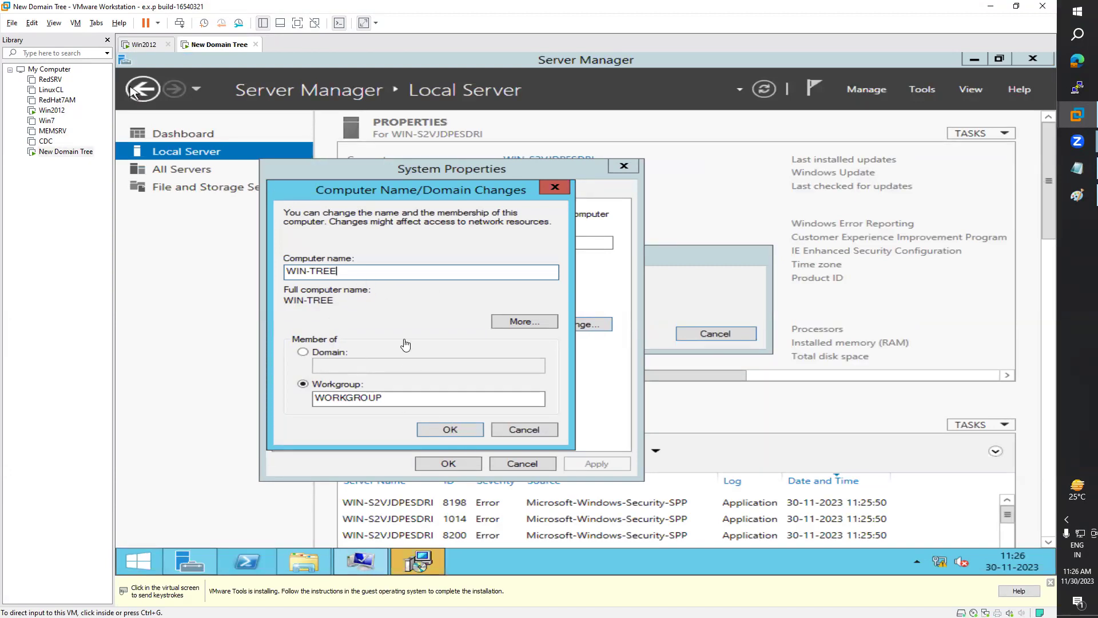
Step: Apply the WIN-TREE name, acknowledge the restart notice, and close System Properties
click(461, 435)
click(458, 429)
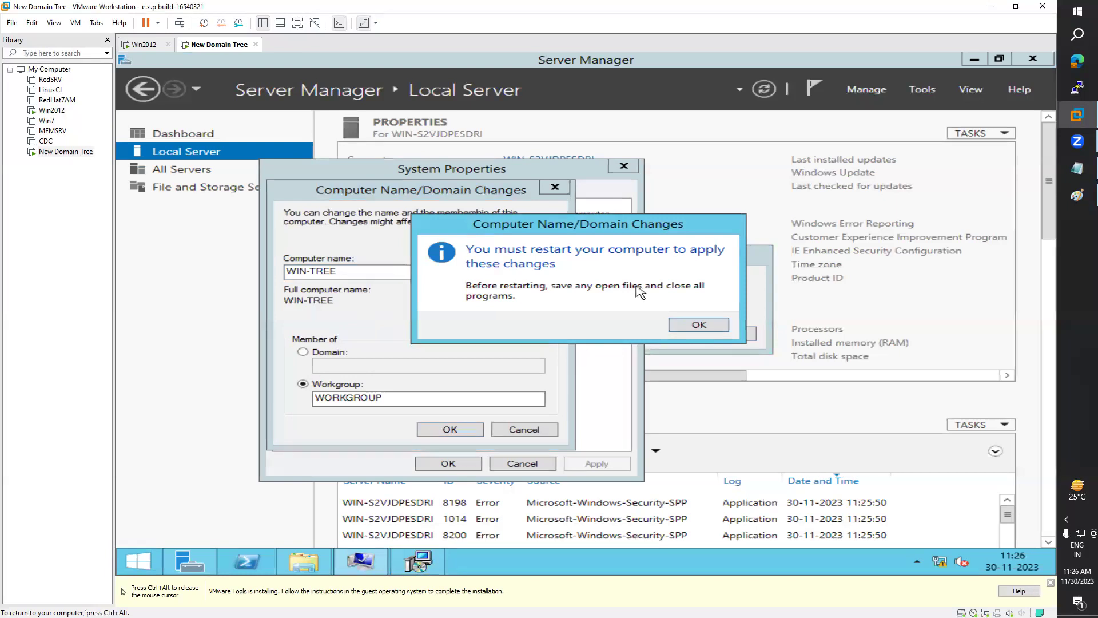
drag(686, 225, 848, 226)
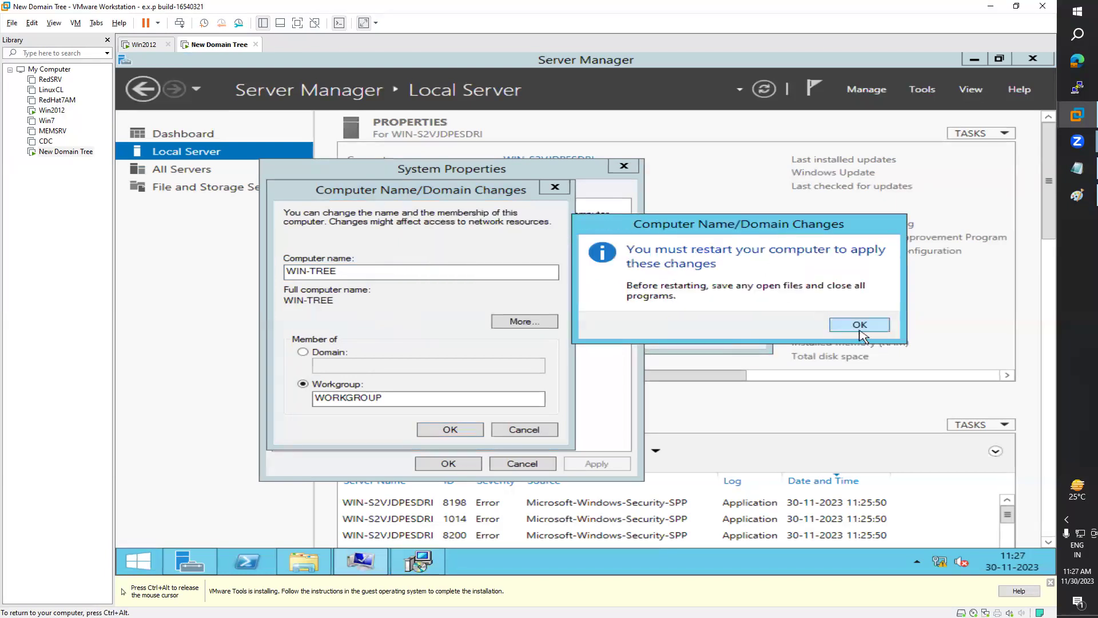
click(859, 325)
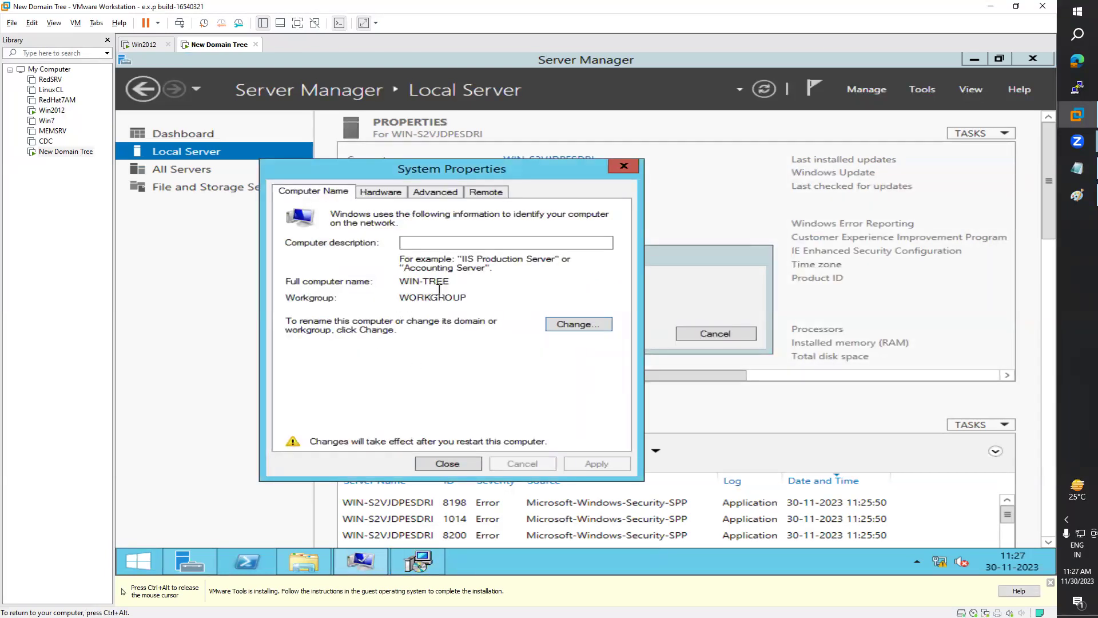
click(452, 464)
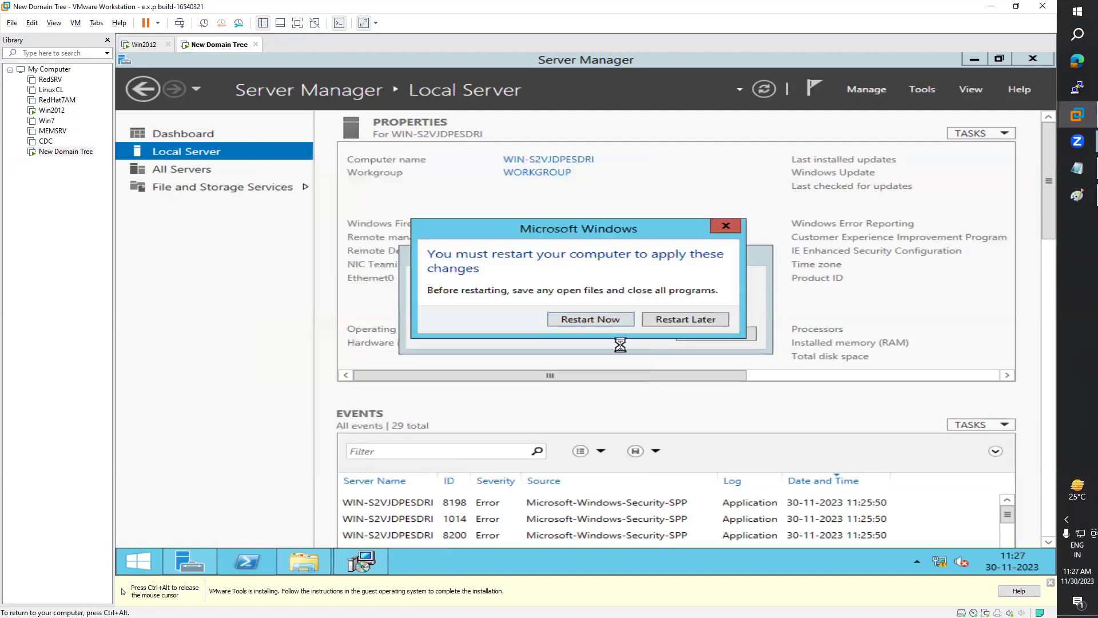
Step: Postpone the guest restart, minimize Server Manager and This PC, and refresh the desktop
click(697, 319)
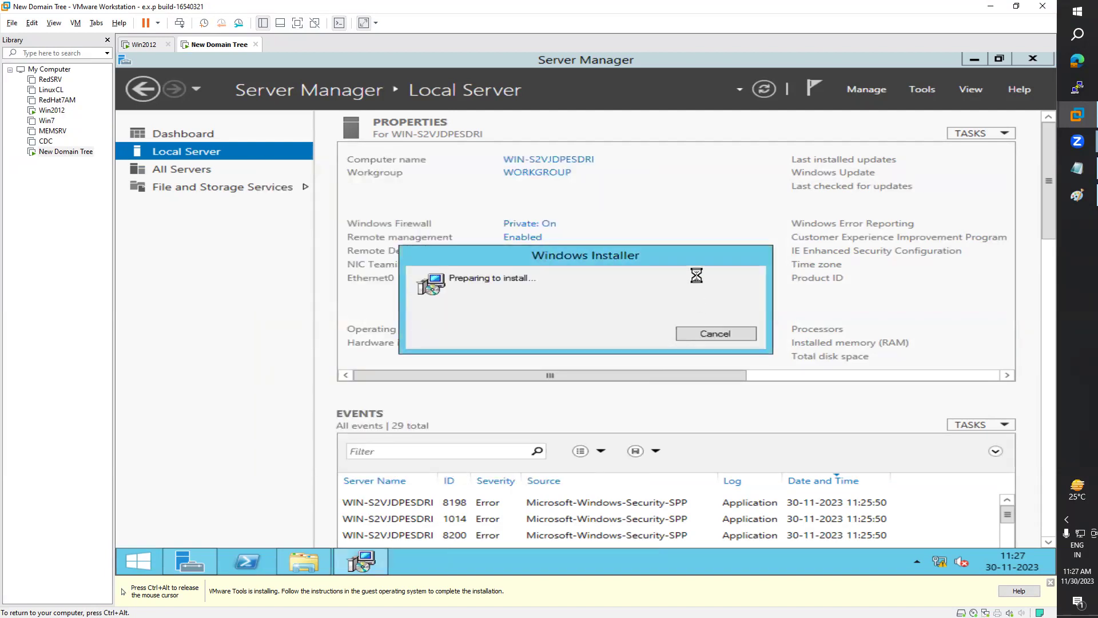
click(975, 59)
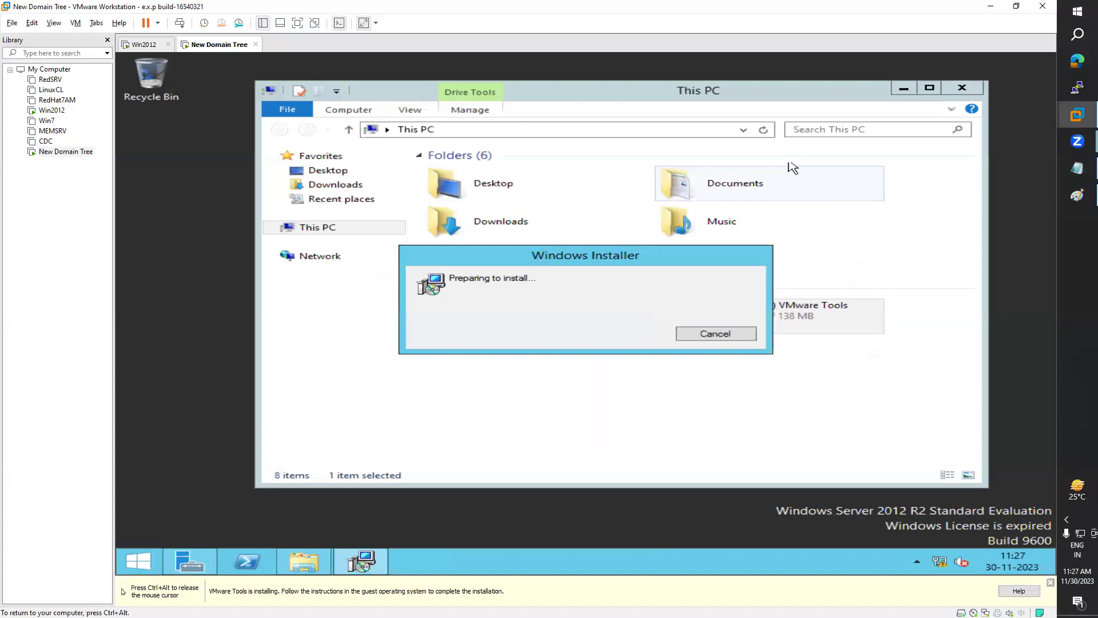
click(904, 88)
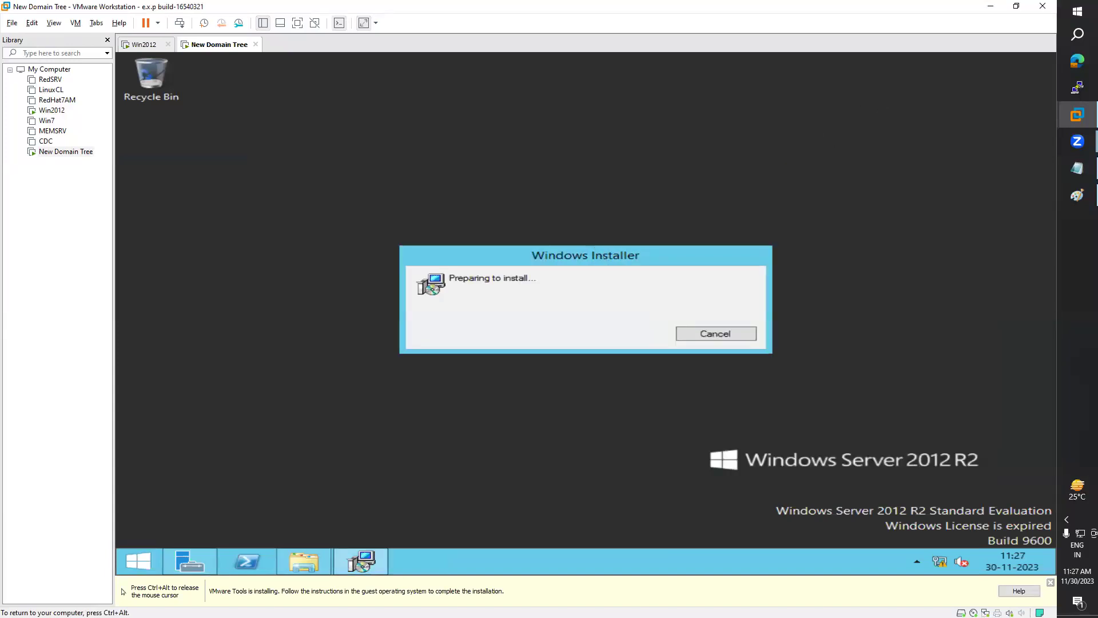
drag(607, 260, 643, 197)
right_click(275, 280)
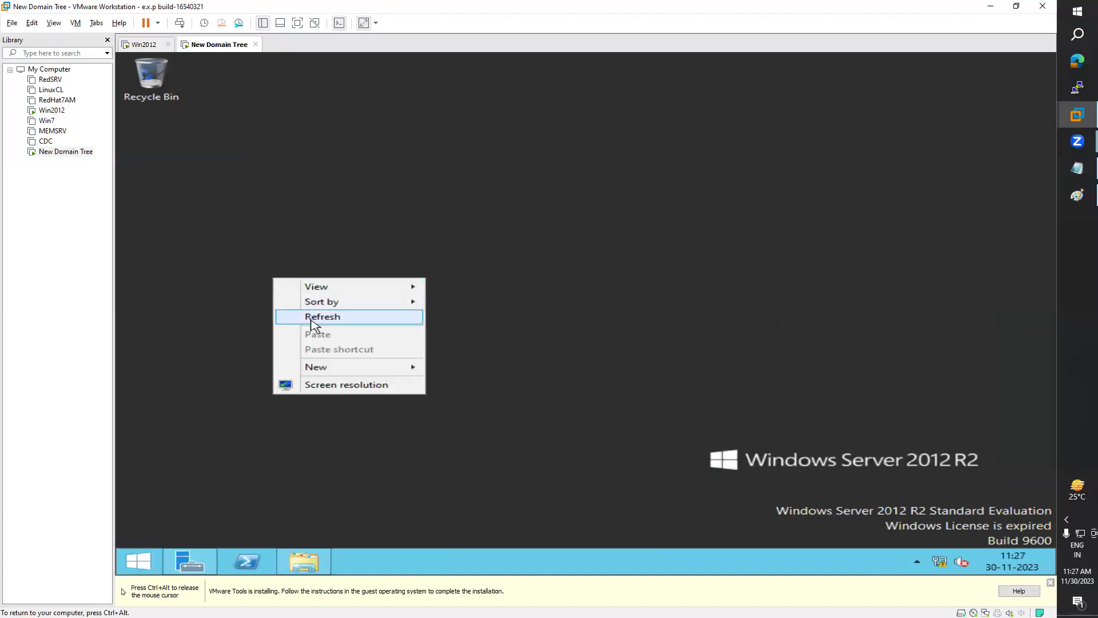
click(314, 318)
Step: Install VMware Tools with the Typical setup type, finish the wizard, and accept the restart
click(687, 421)
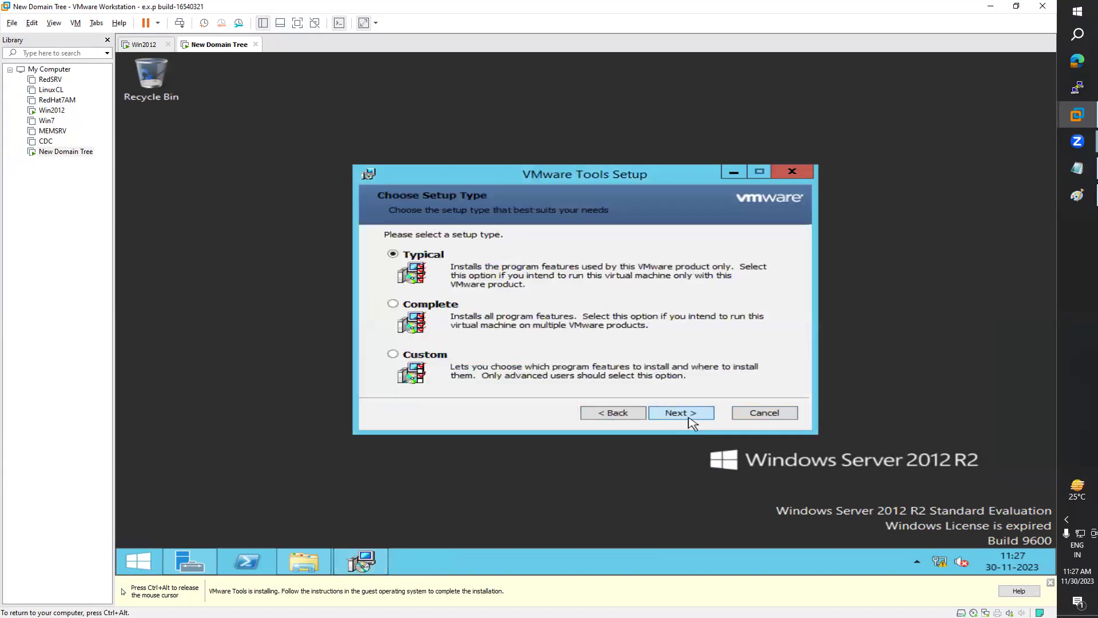
click(692, 420)
click(693, 420)
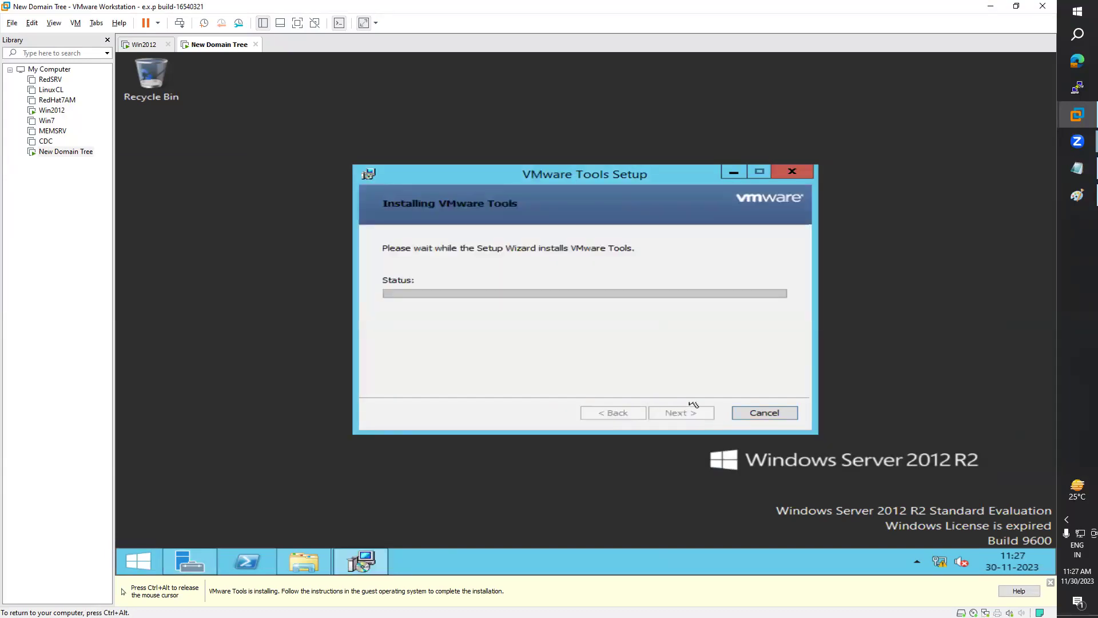
drag(652, 174, 682, 118)
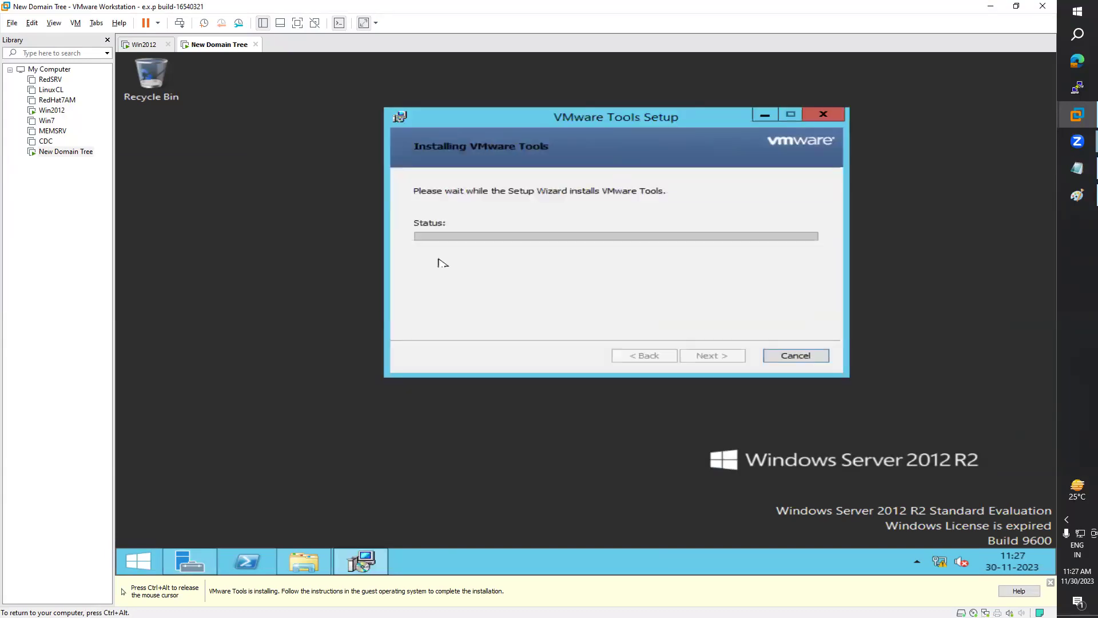
mouse_move(190, 561)
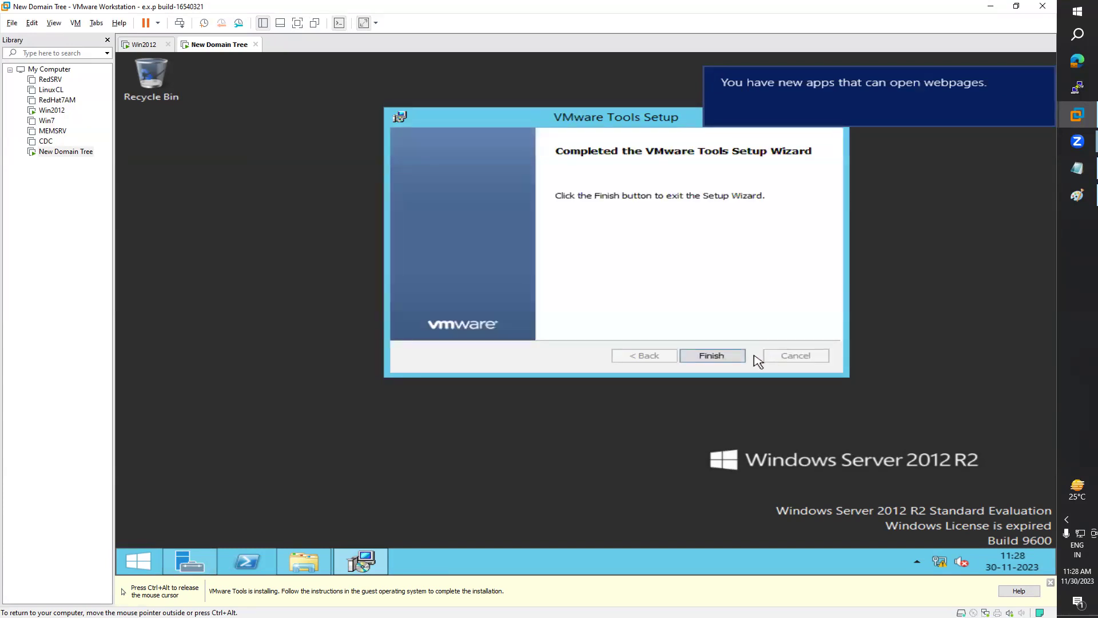
click(713, 356)
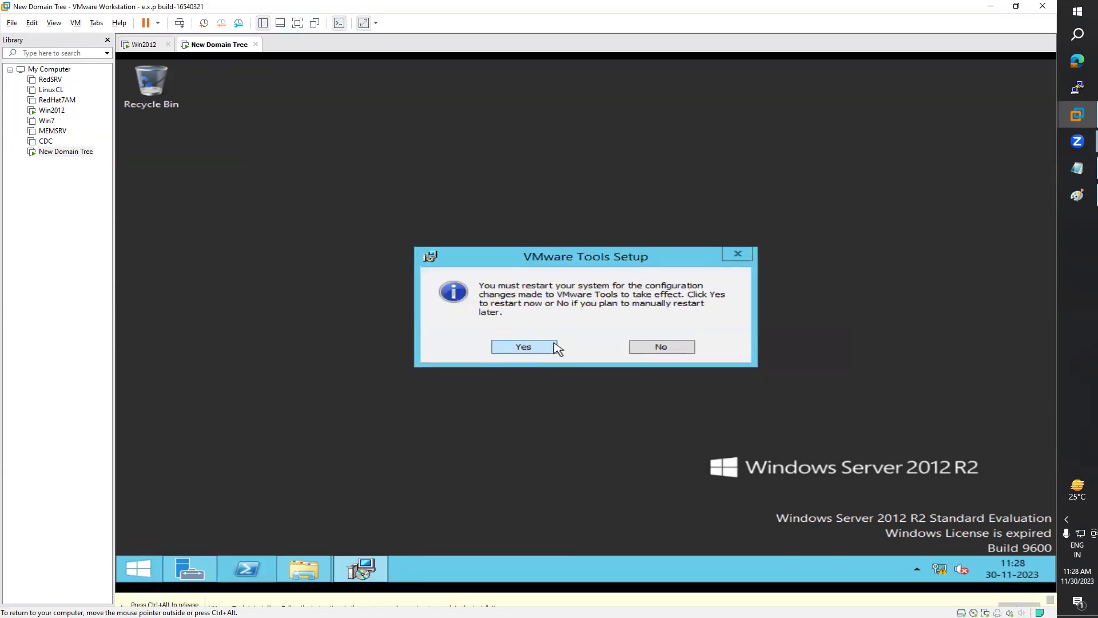
click(555, 344)
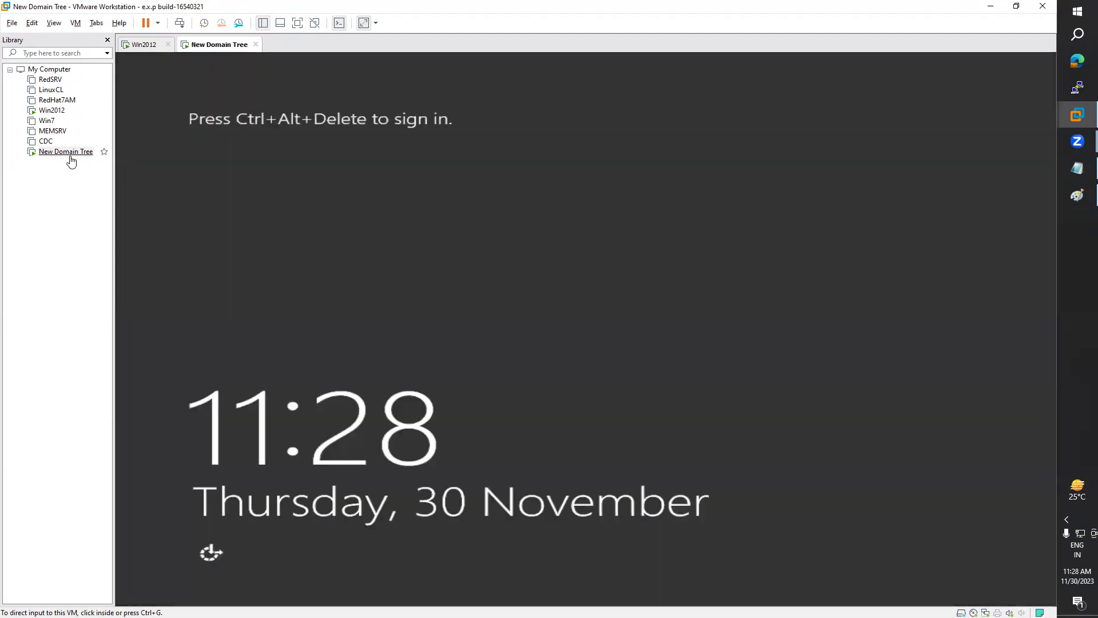
Step: Send Ctrl+Alt+Del to the VM and sign in with the Administrator password
click(75, 22)
click(104, 79)
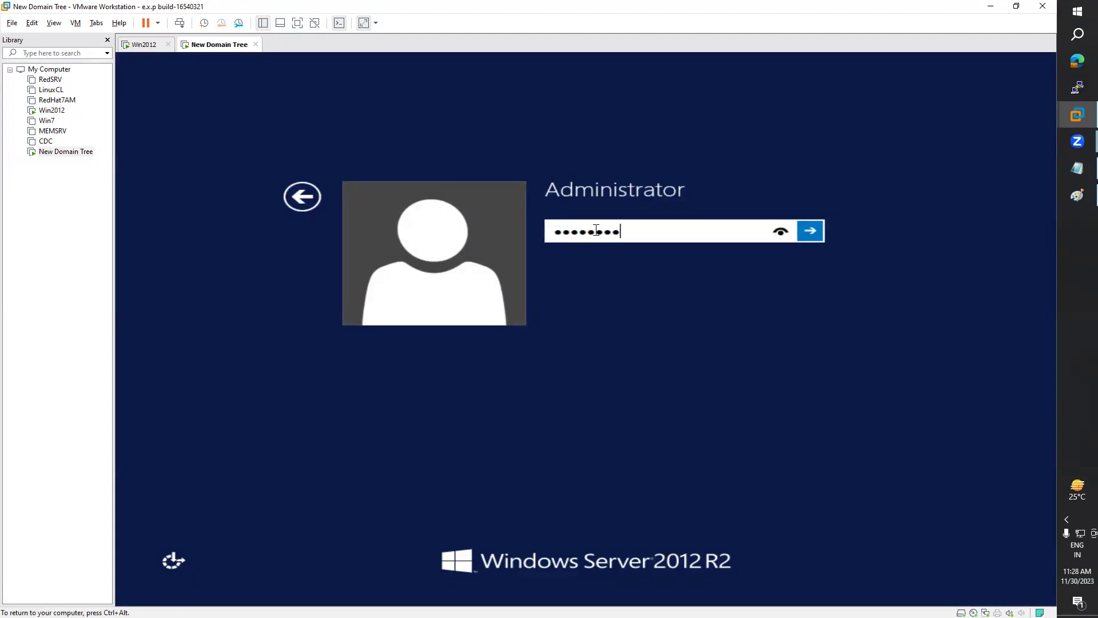
key(Return)
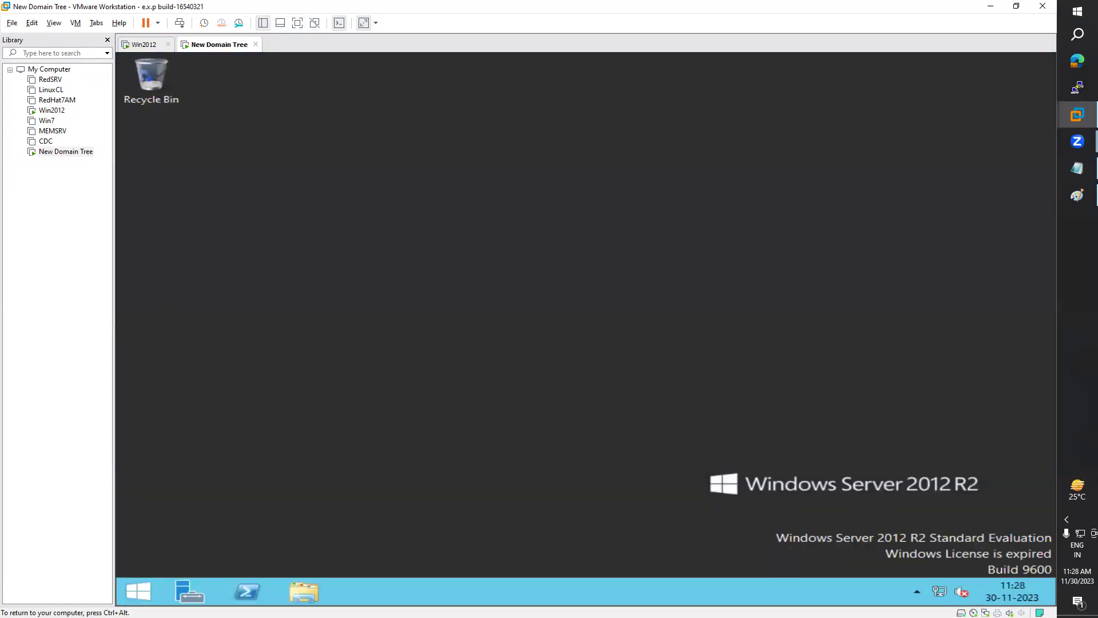
Step: Refresh the desktop and maximize Server Manager in the VM
right_click(249, 368)
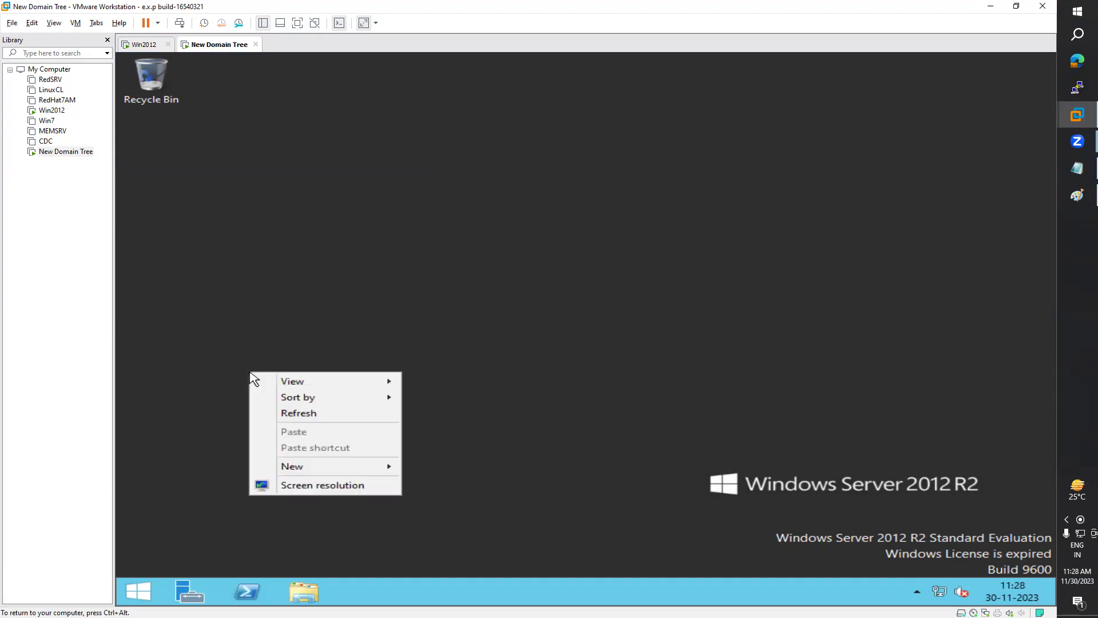
click(283, 406)
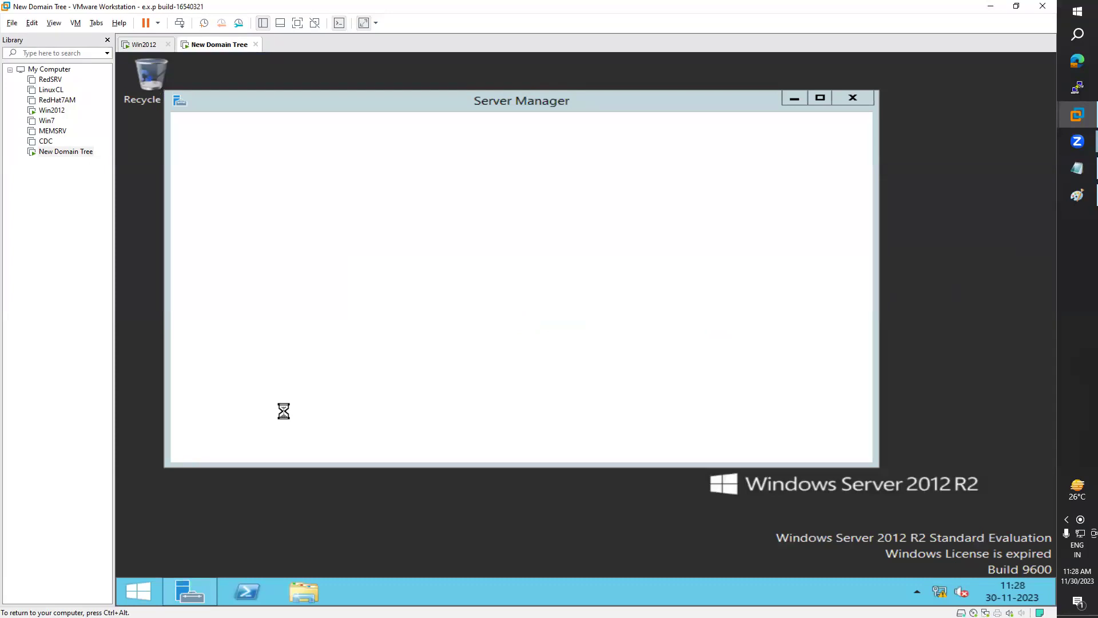
click(819, 100)
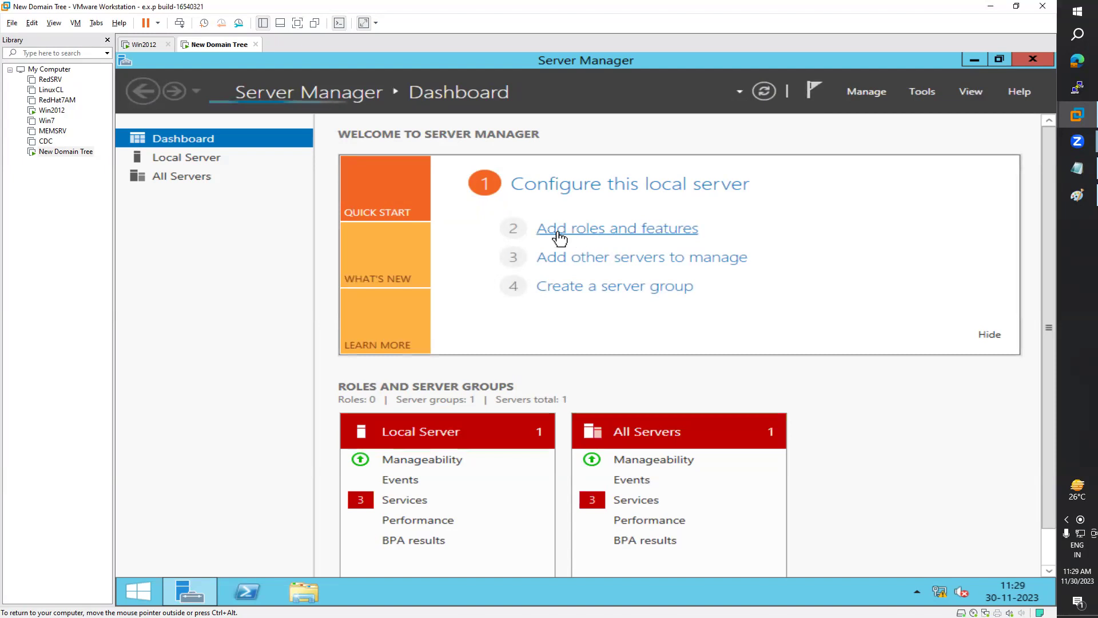
Step: Run net accounts in PowerShell to review password and lockout policy, then minimize it
click(247, 591)
click(399, 316)
text(net accounts)
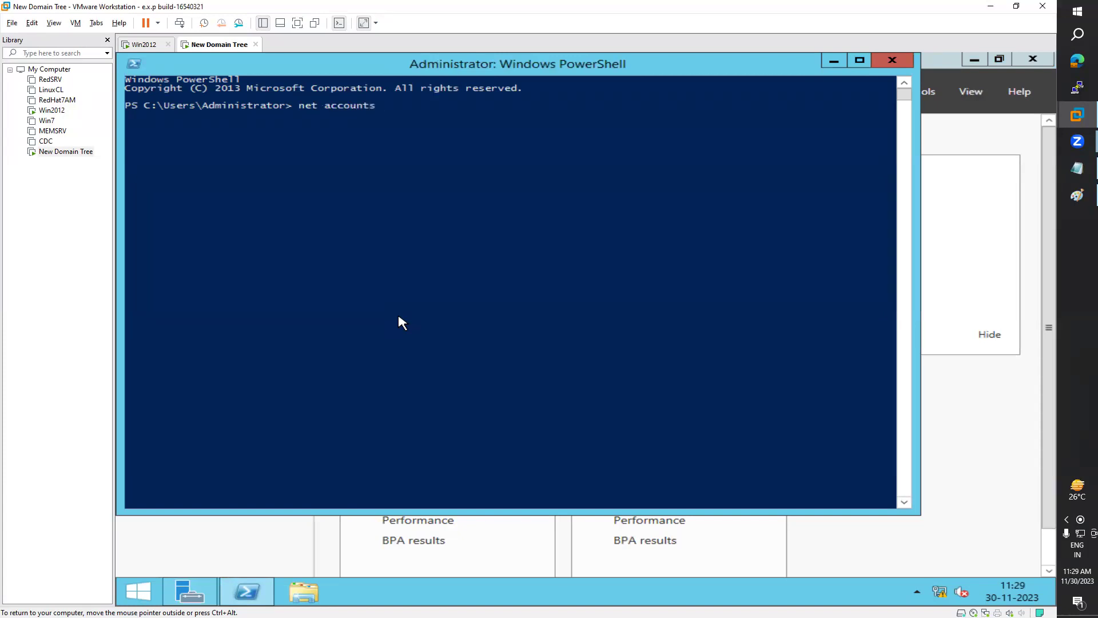
key(Return)
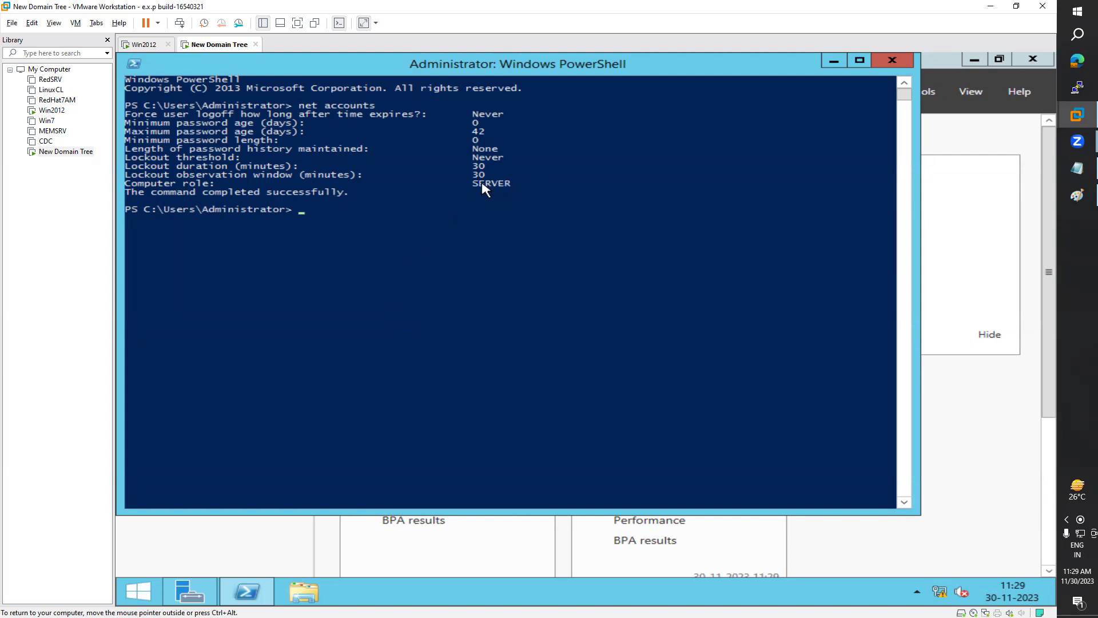
click(833, 61)
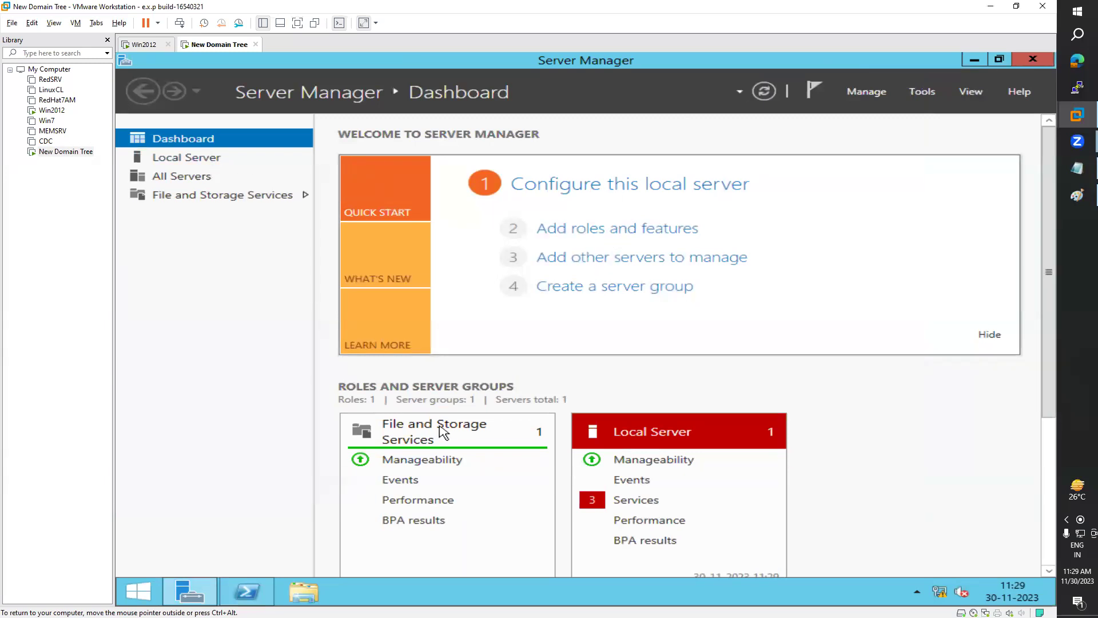
Step: Start Add Roles and Features and select Active Directory Domain Services with its management features
click(596, 242)
drag(623, 158, 589, 127)
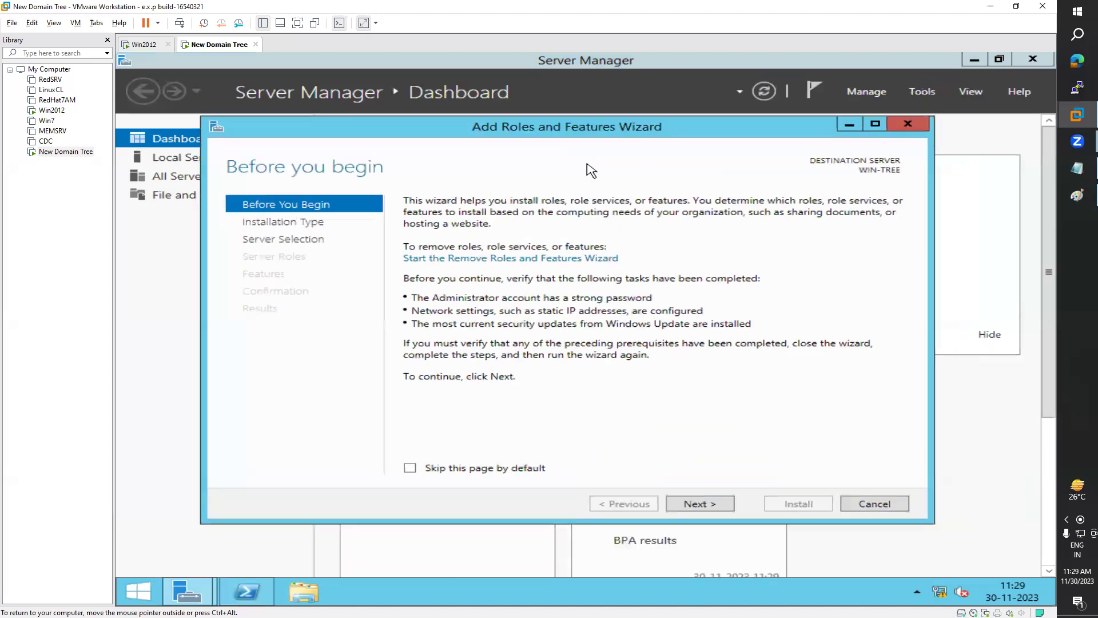
click(704, 505)
click(702, 506)
click(629, 504)
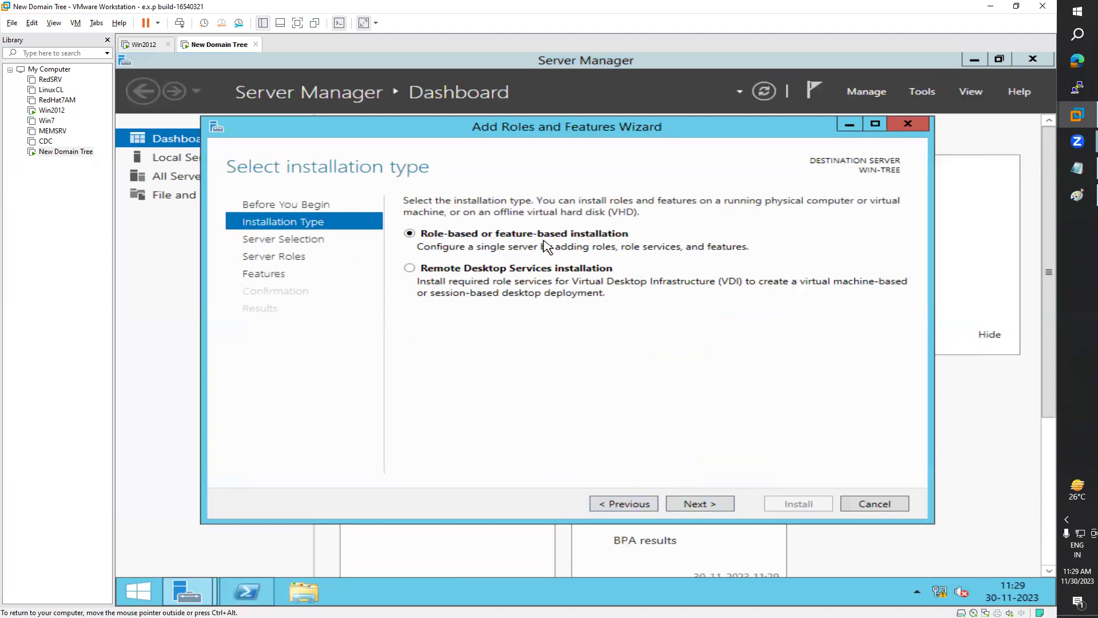
click(700, 504)
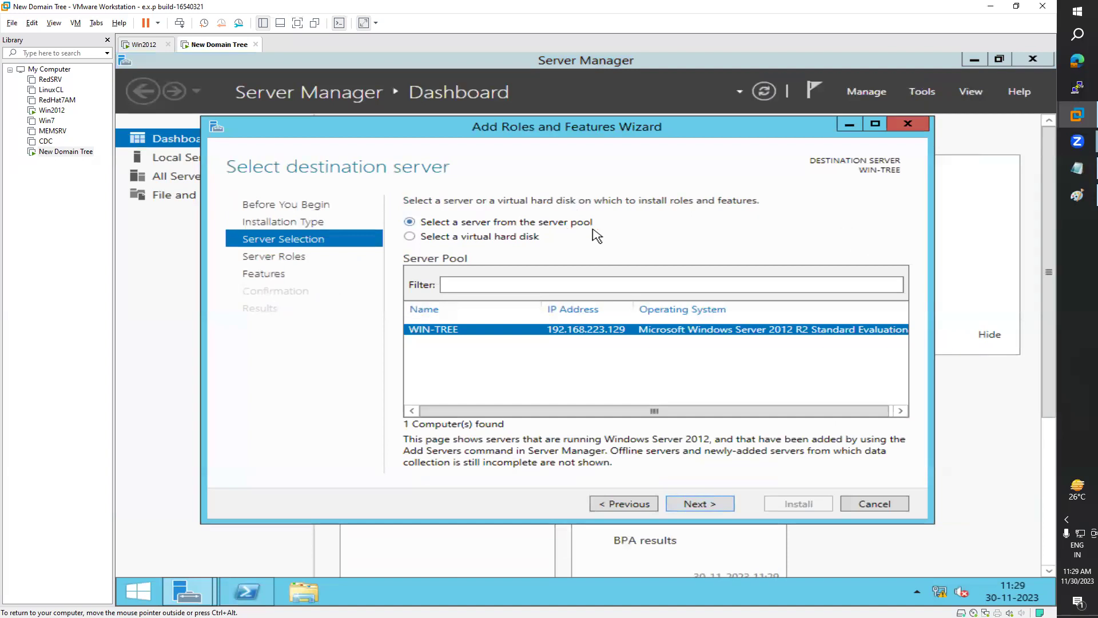
click(697, 506)
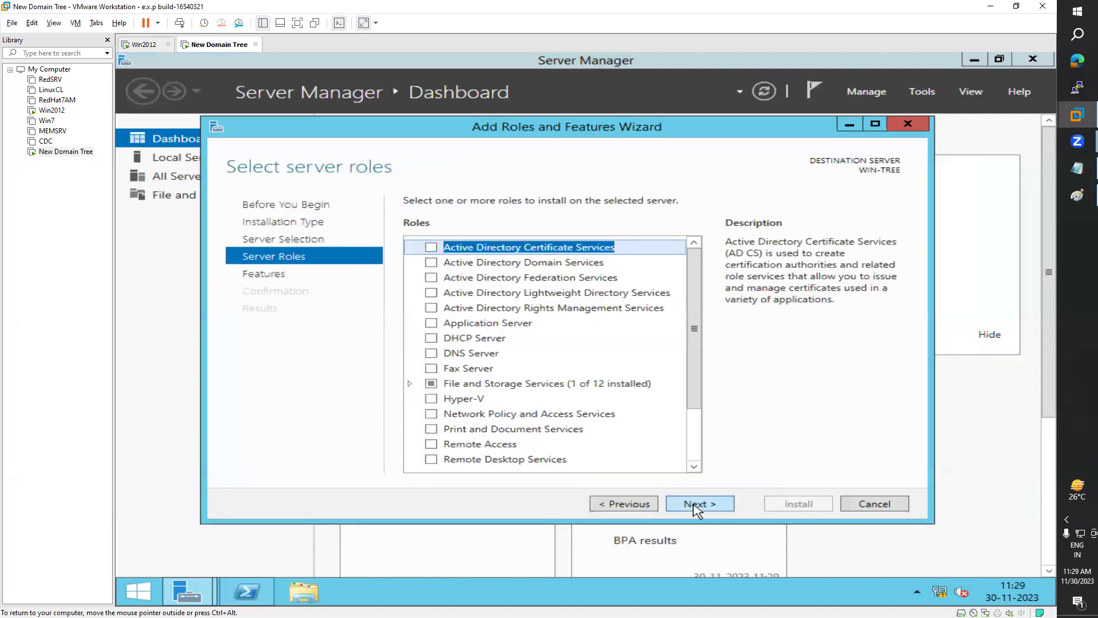
click(432, 262)
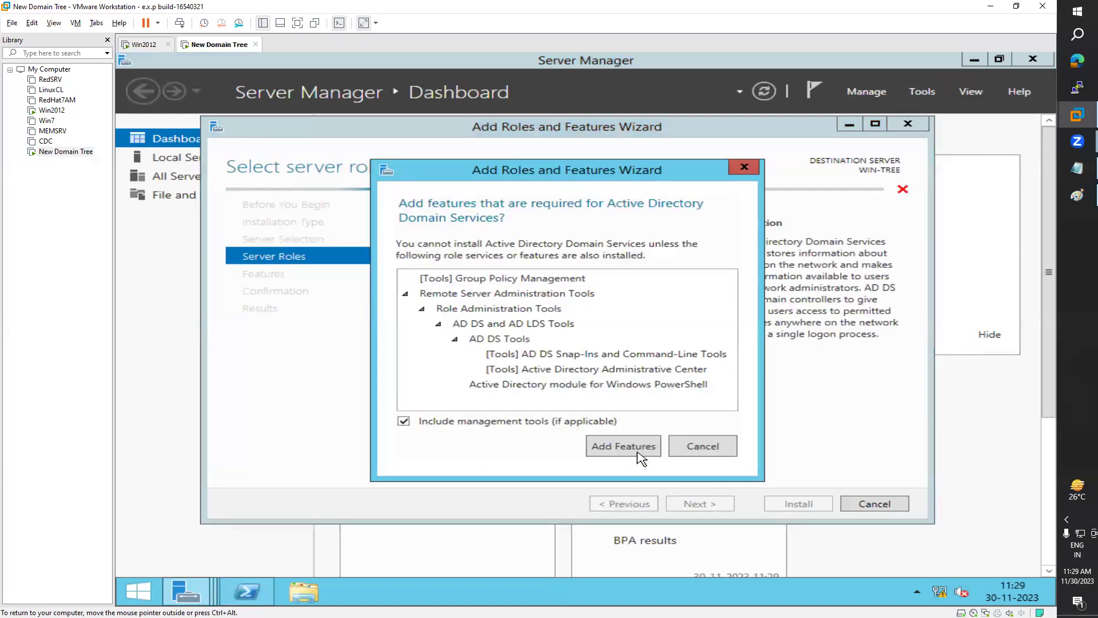
click(637, 452)
click(700, 506)
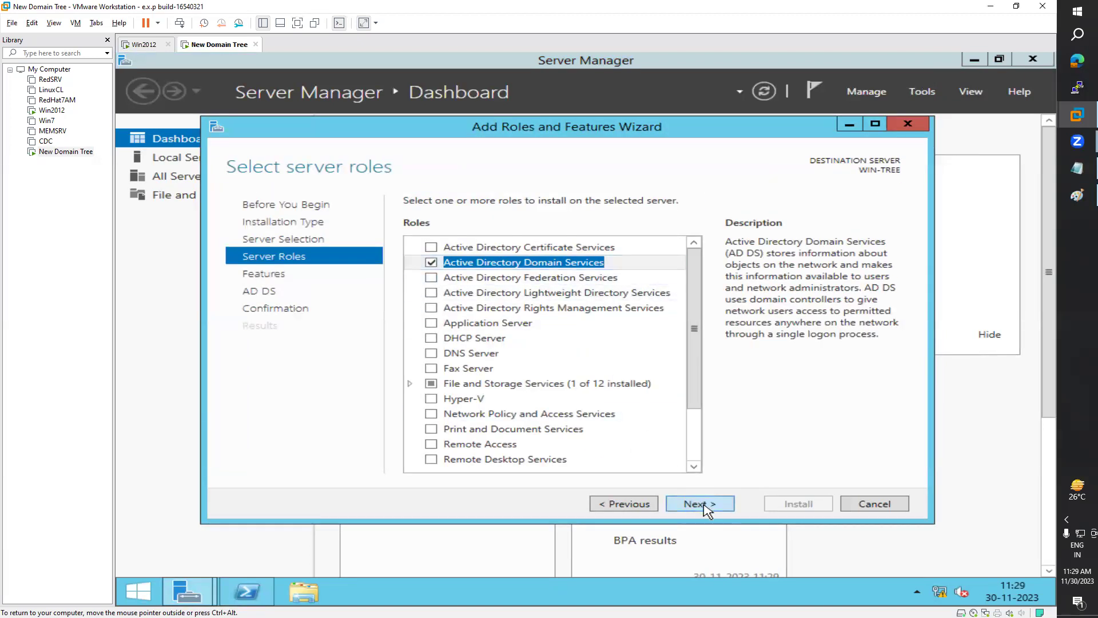
Step: Proceed to confirmation, allow automatic restarts, install AD DS, and close the wizard
click(638, 511)
click(643, 508)
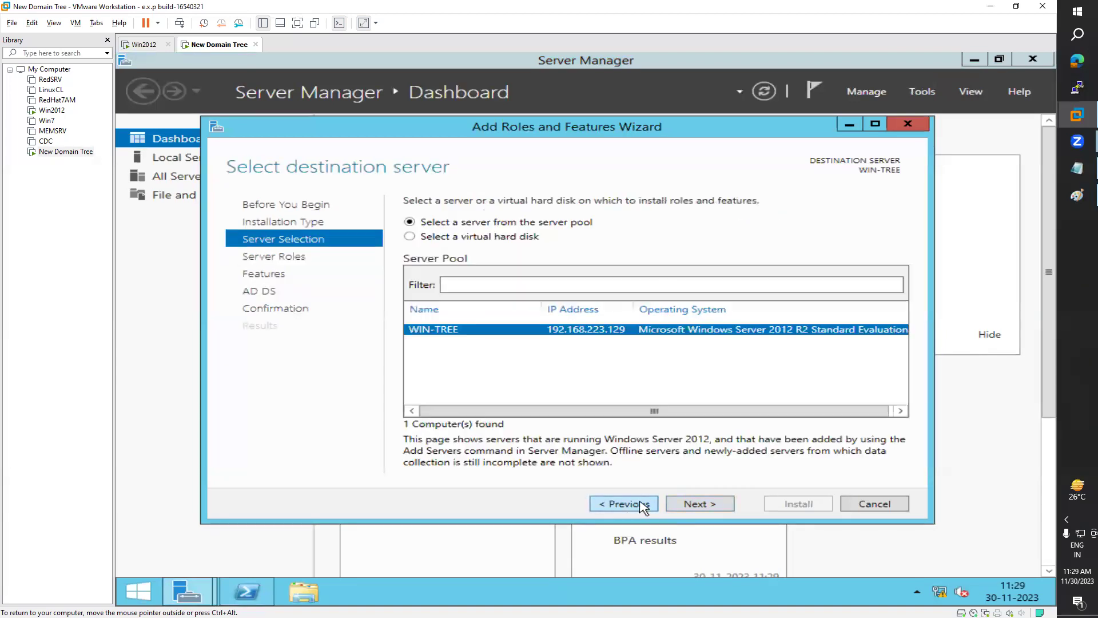
click(698, 505)
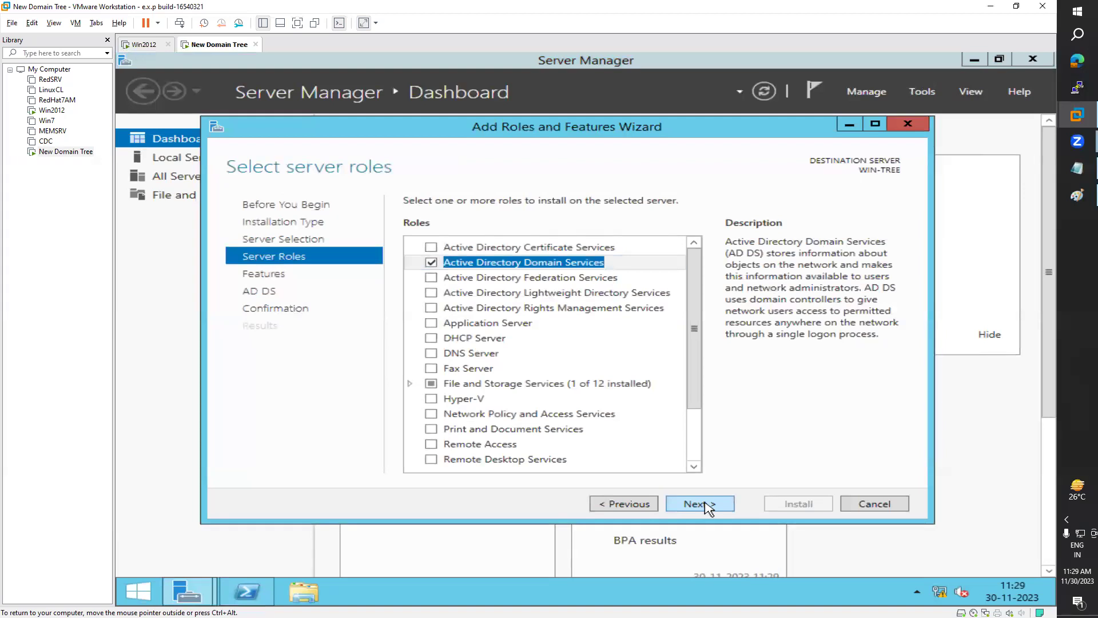
click(707, 506)
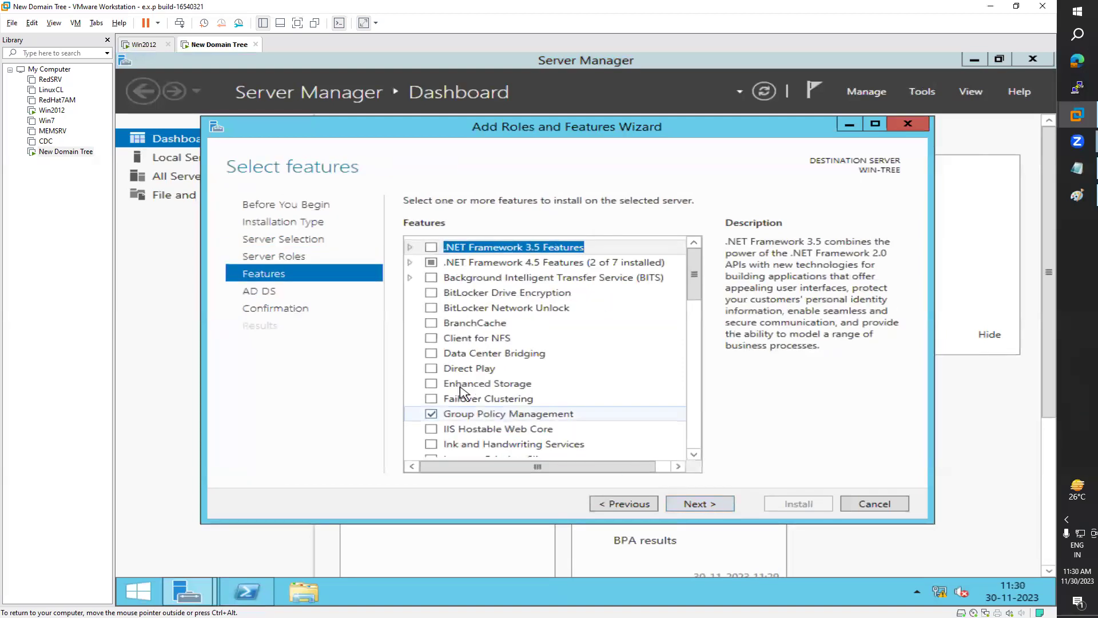
click(704, 506)
click(700, 506)
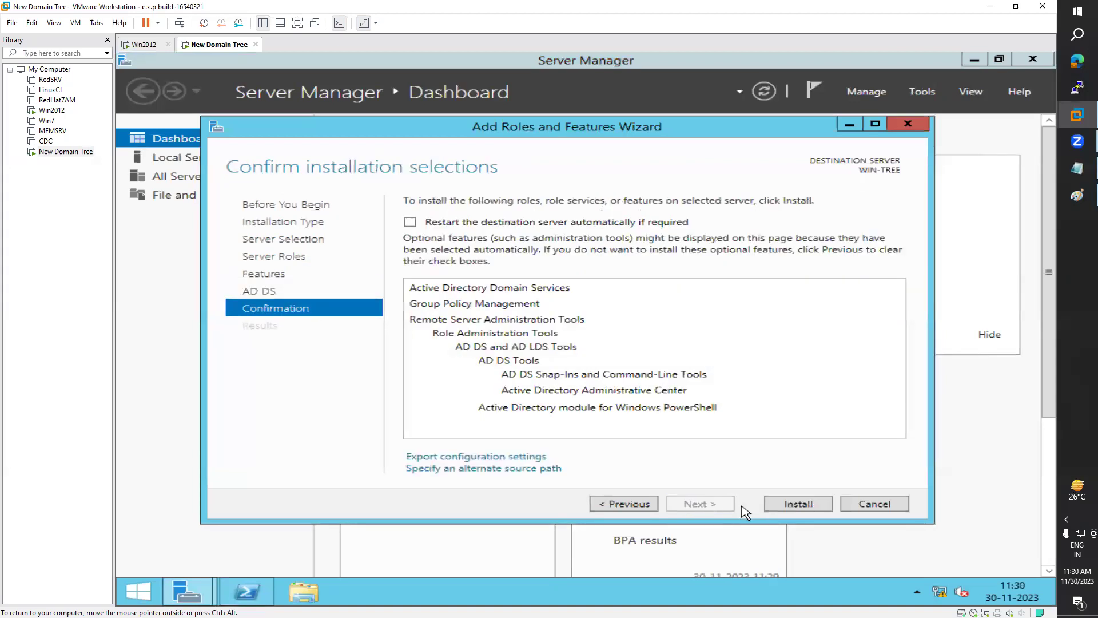
click(415, 221)
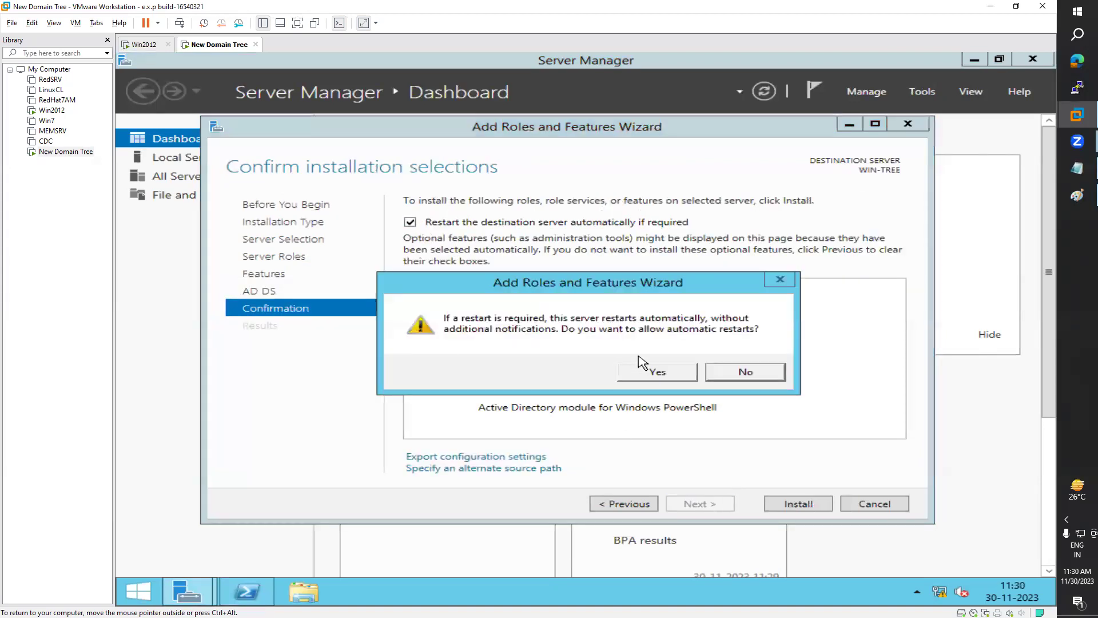
click(656, 371)
click(800, 504)
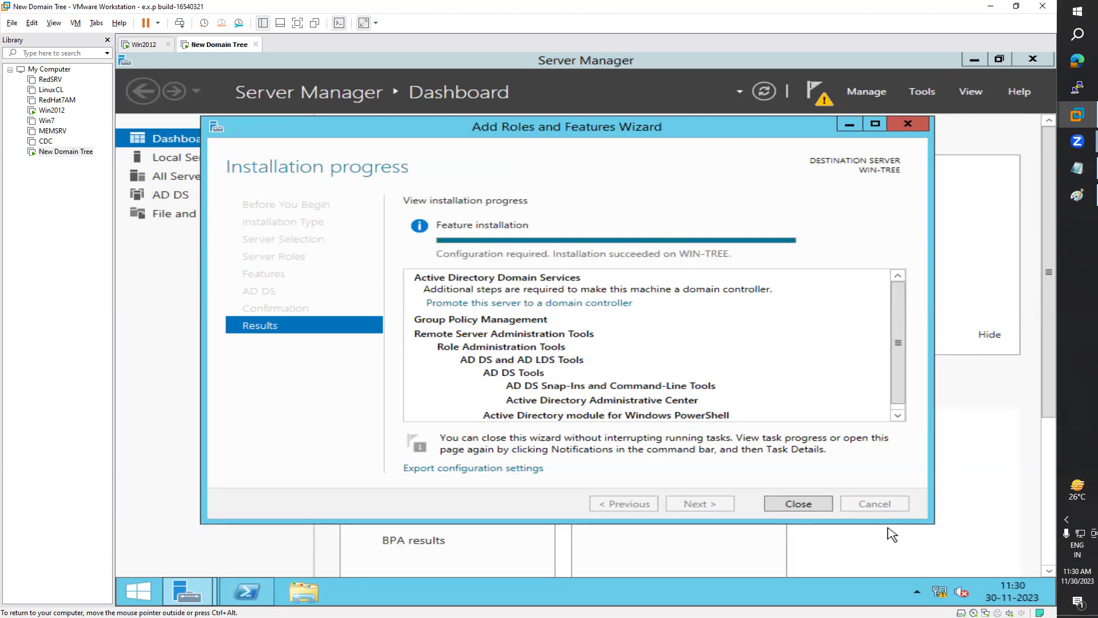
click(818, 505)
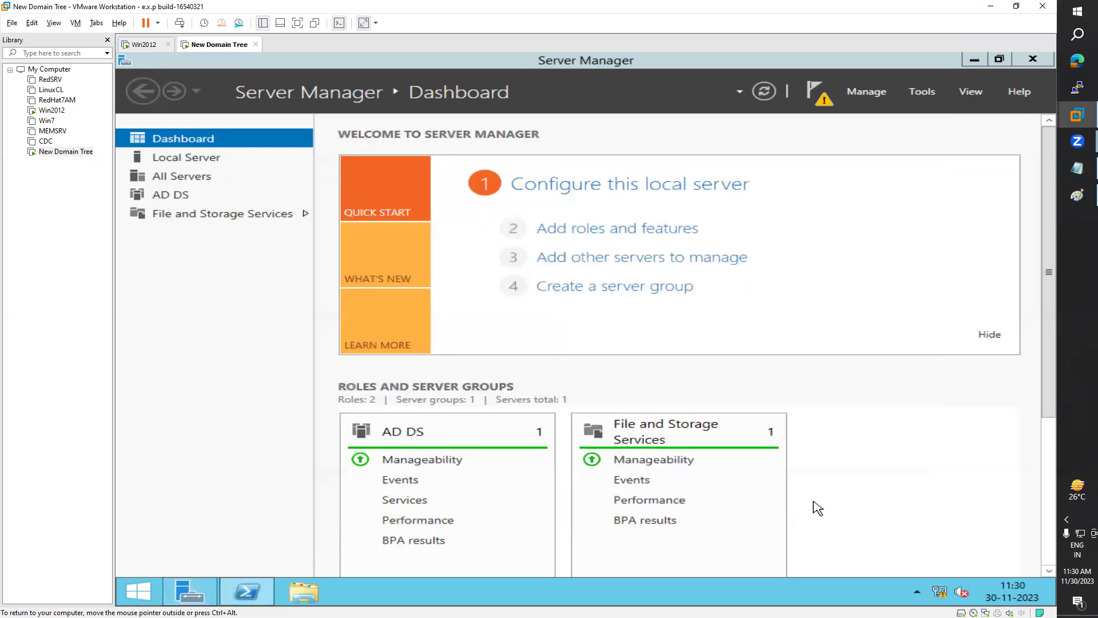
click(827, 97)
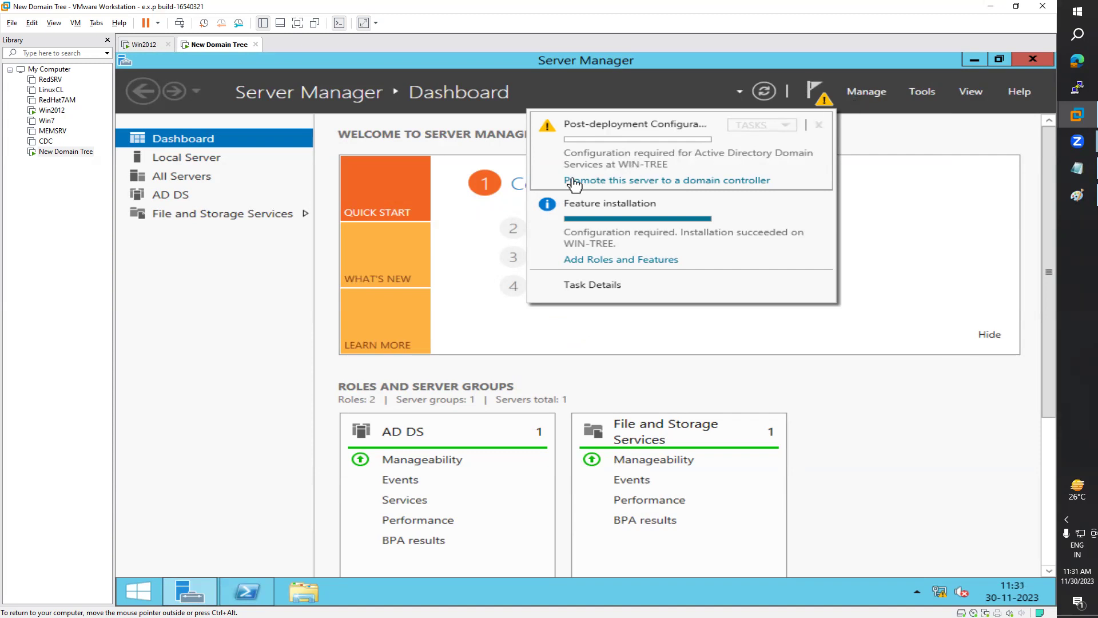
click(655, 182)
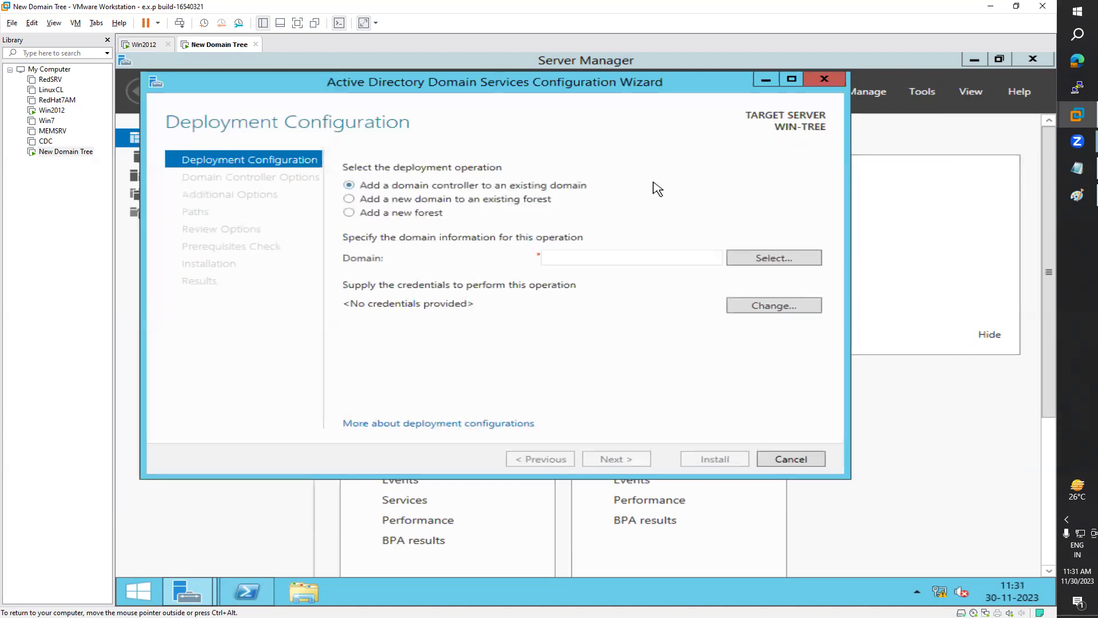
drag(678, 91, 729, 117)
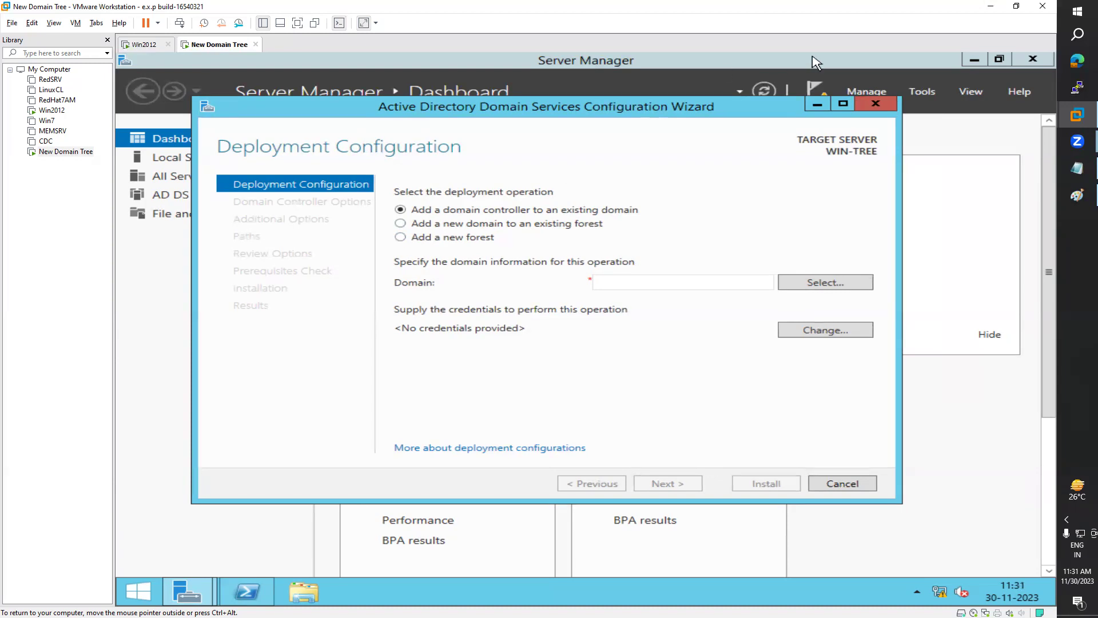
click(876, 105)
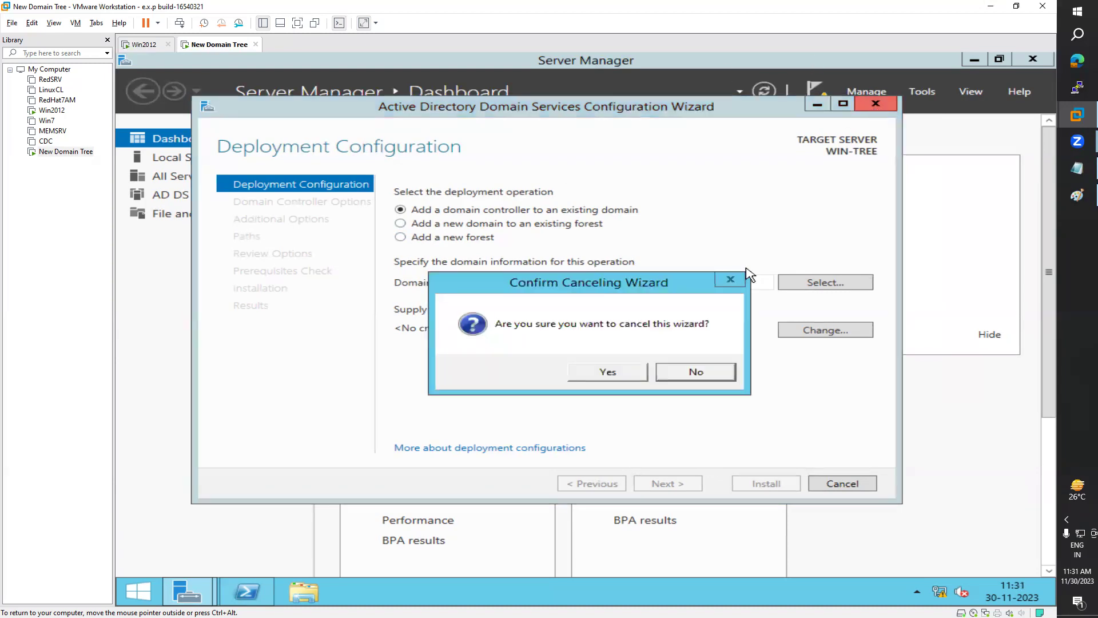
click(607, 373)
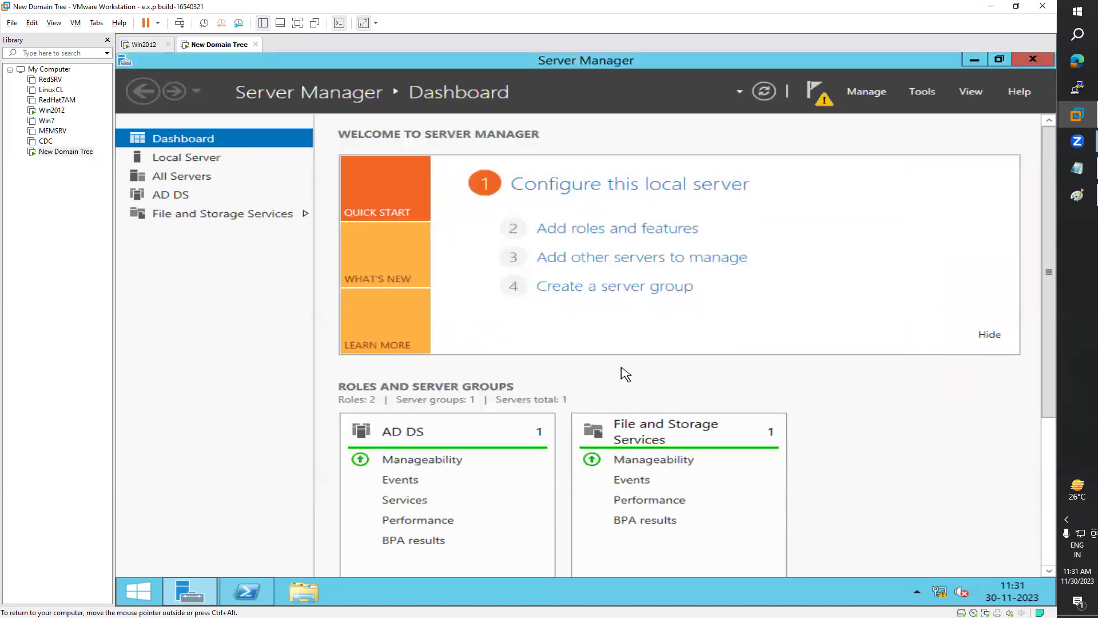
click(178, 163)
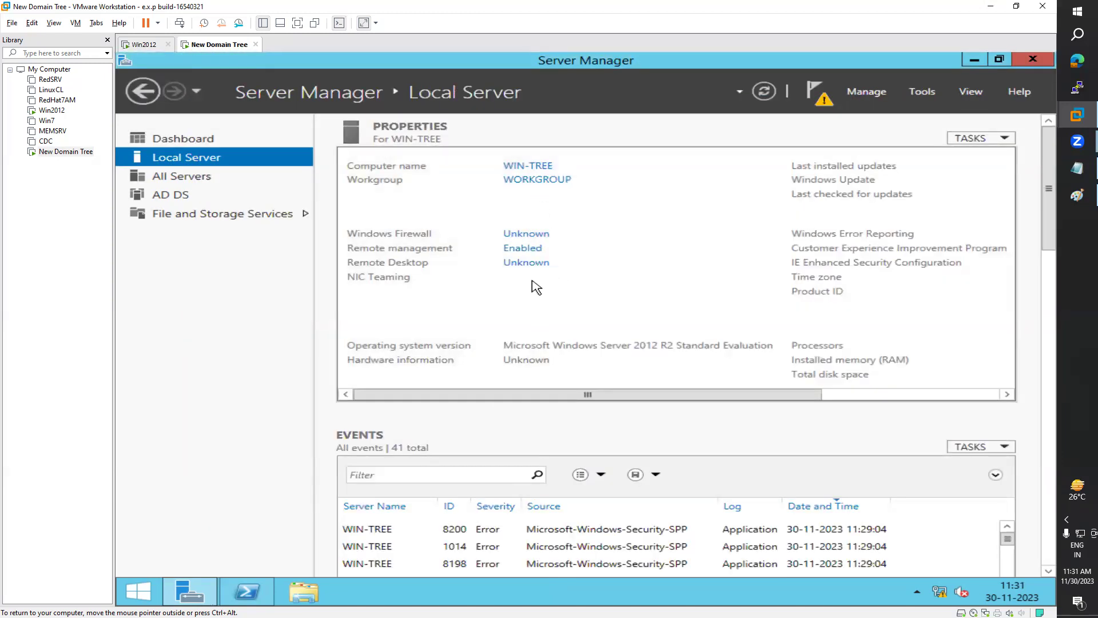
Step: Open the IPv4 properties of WIN-TREE's Ethernet0 adapter
click(629, 293)
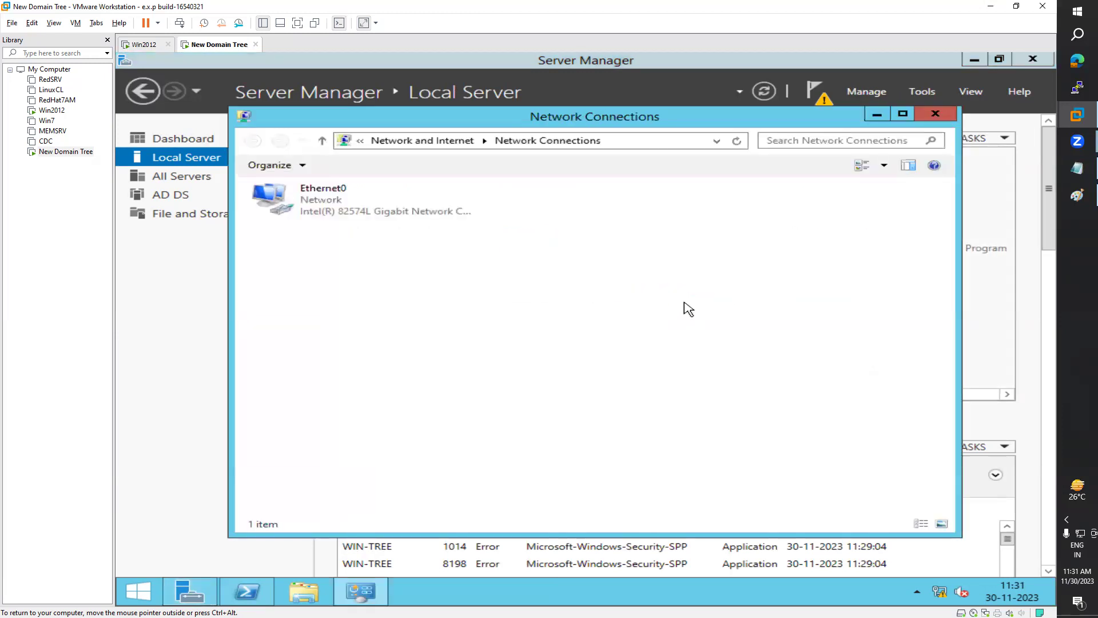
click(337, 213)
double_click(337, 213)
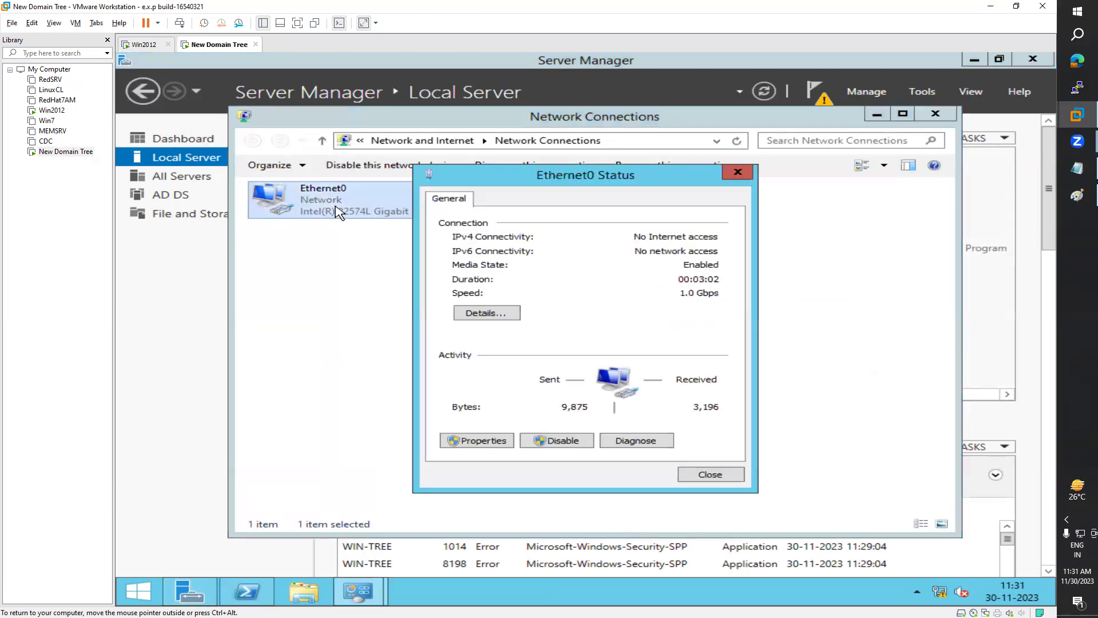
click(499, 442)
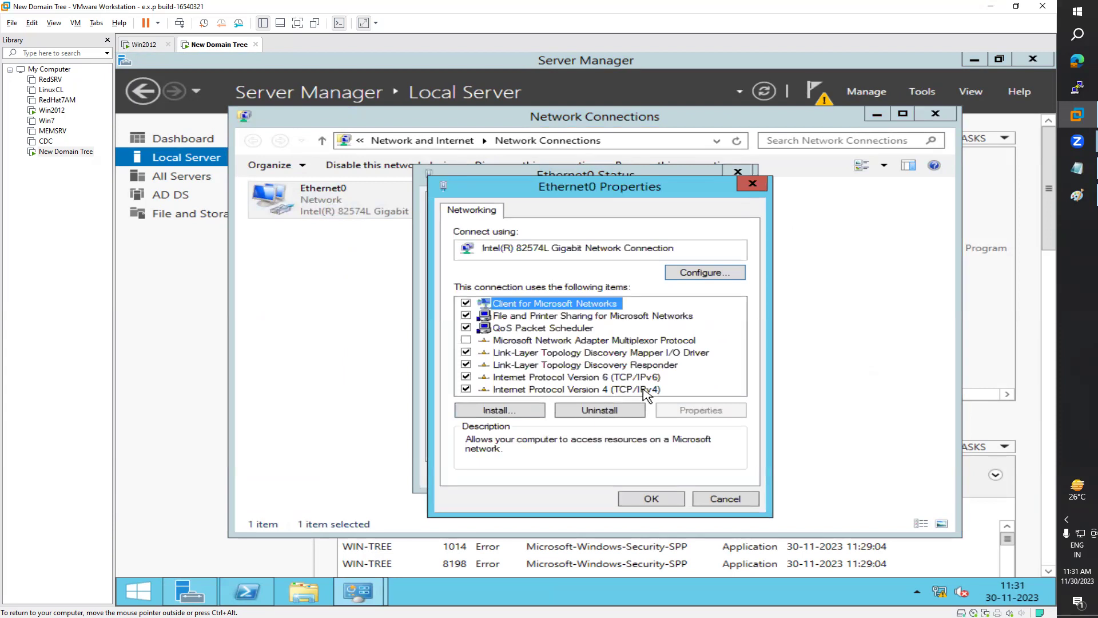
double_click(644, 389)
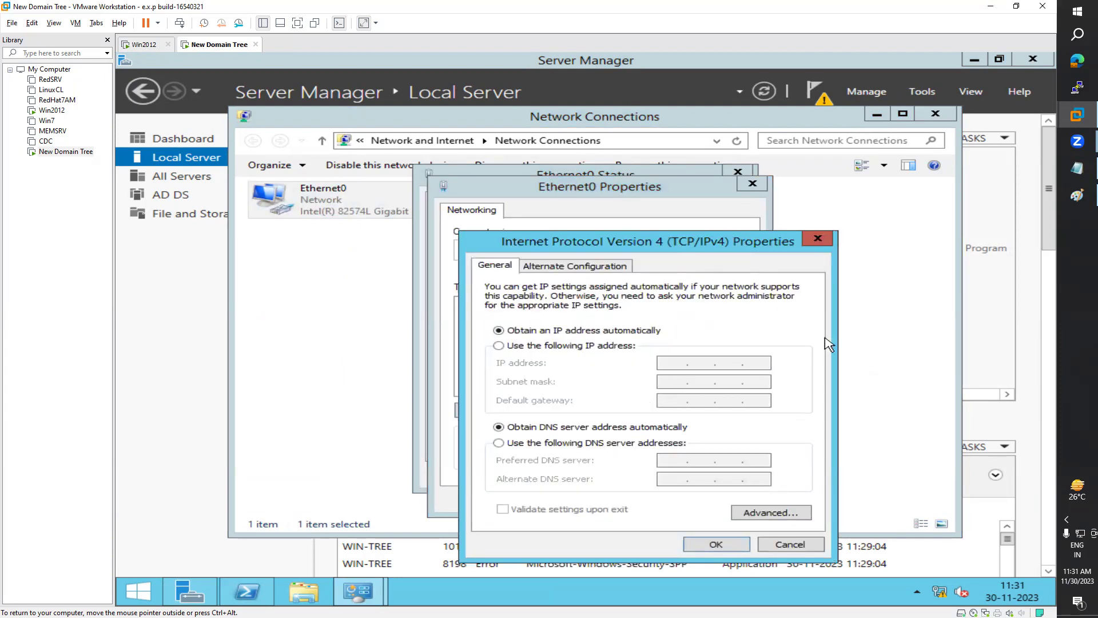
Step: Enter static IP 192.168.223.4, mask 255.255.255.0, DNS 192.168.223.4 and 192.168.223.2
click(536, 349)
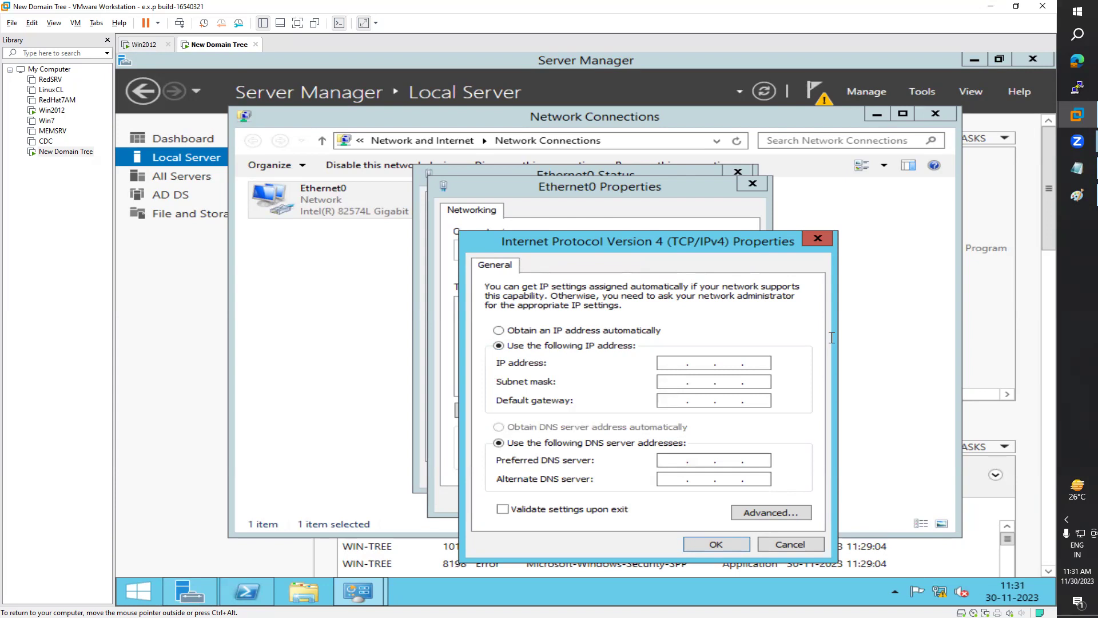
key(Left)
key(Left)
text(192 . 168 . 223 . 4)
key(Tab)
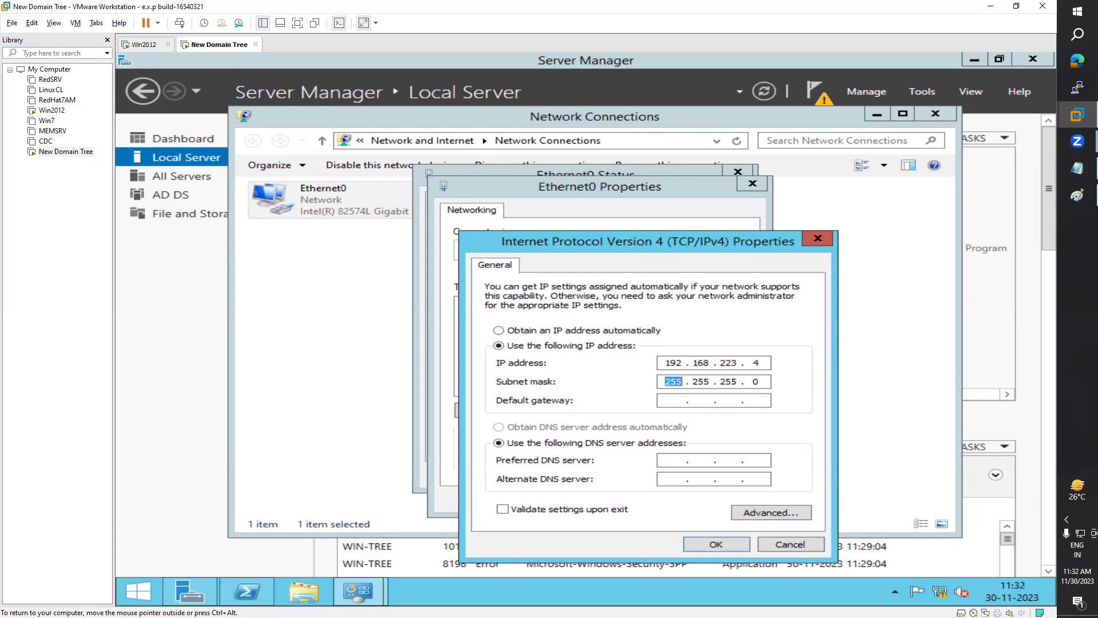
click(674, 400)
key(Tab)
key(Tab)
text(192 . 168 . 223 . 4)
text(192.6)
key(BackSpace)
text(168 . 223 . )
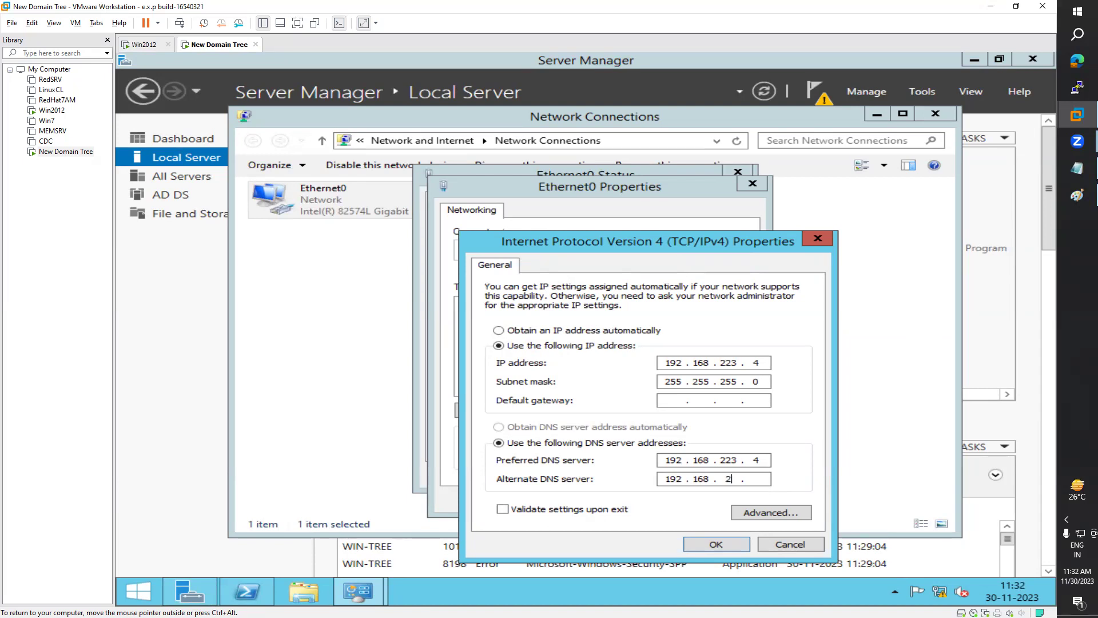
text(1)
click(146, 46)
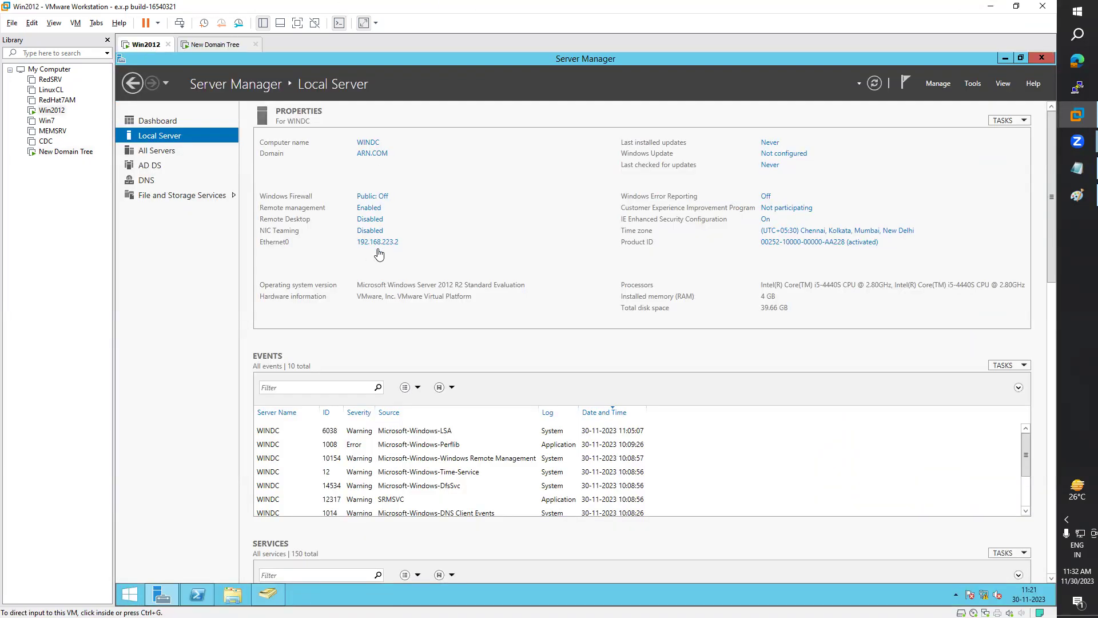
Step: Confirm the Win2012 VM uses 192.168.223.2, return to New Domain Tree, and show the Paint diagram
click(203, 46)
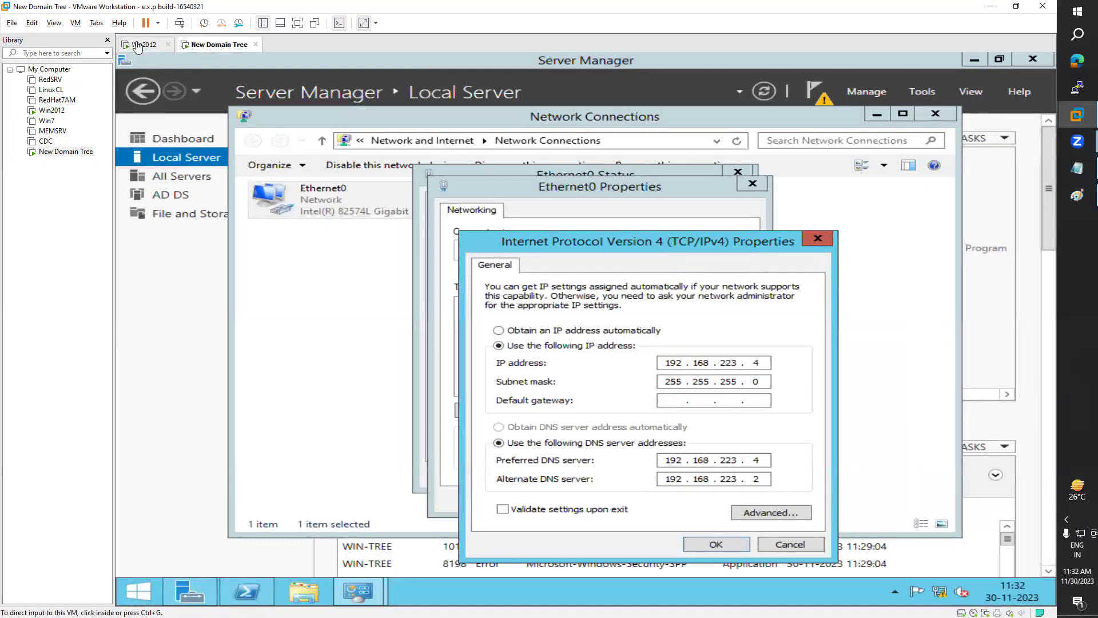
click(140, 45)
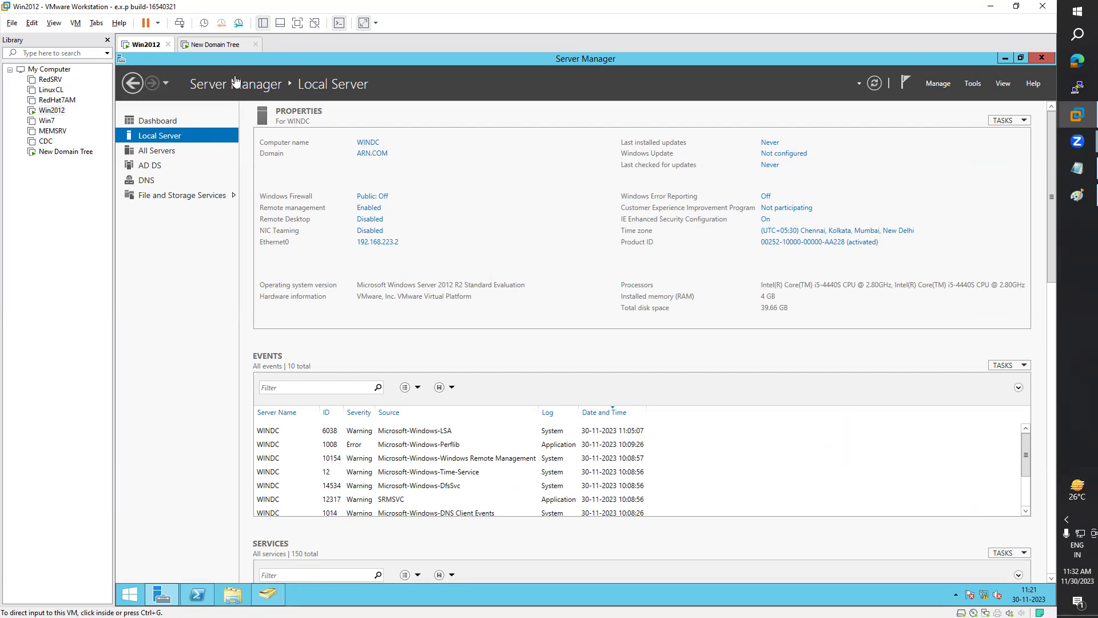
click(216, 46)
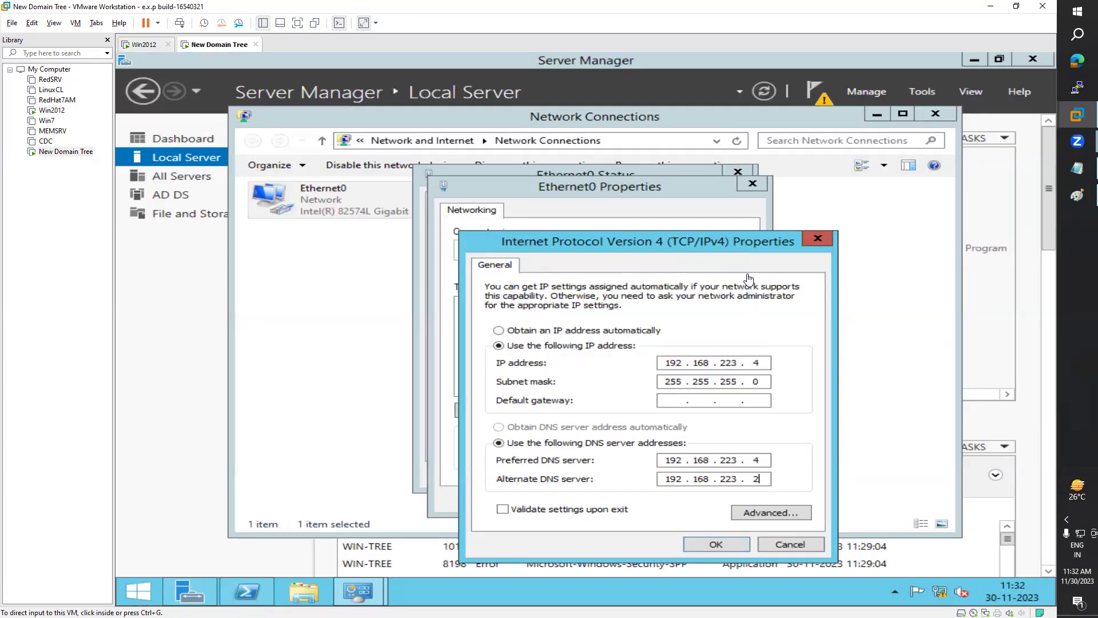
click(1078, 195)
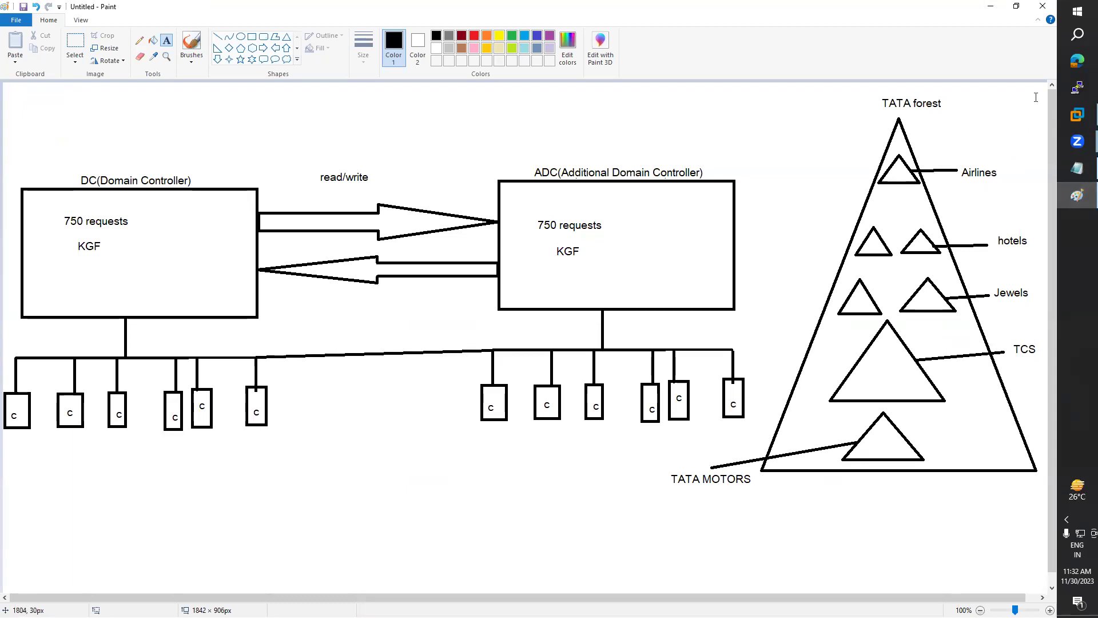
Step: Review the forest diagram in Paint, then minimize it and select the alternate DNS's last octet
click(990, 6)
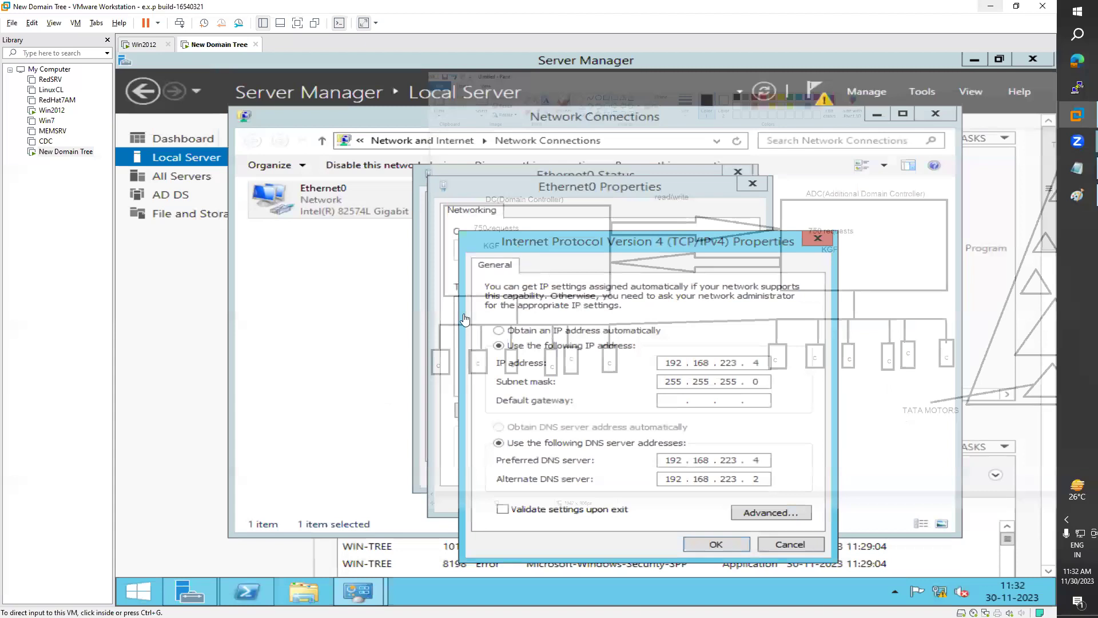
click(1076, 196)
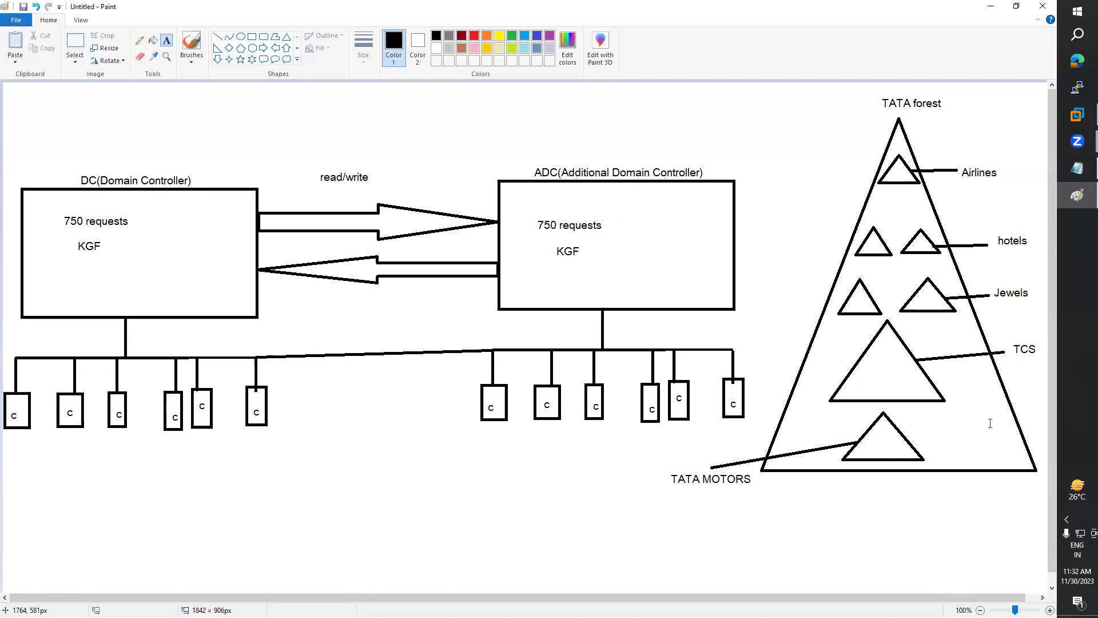
click(991, 6)
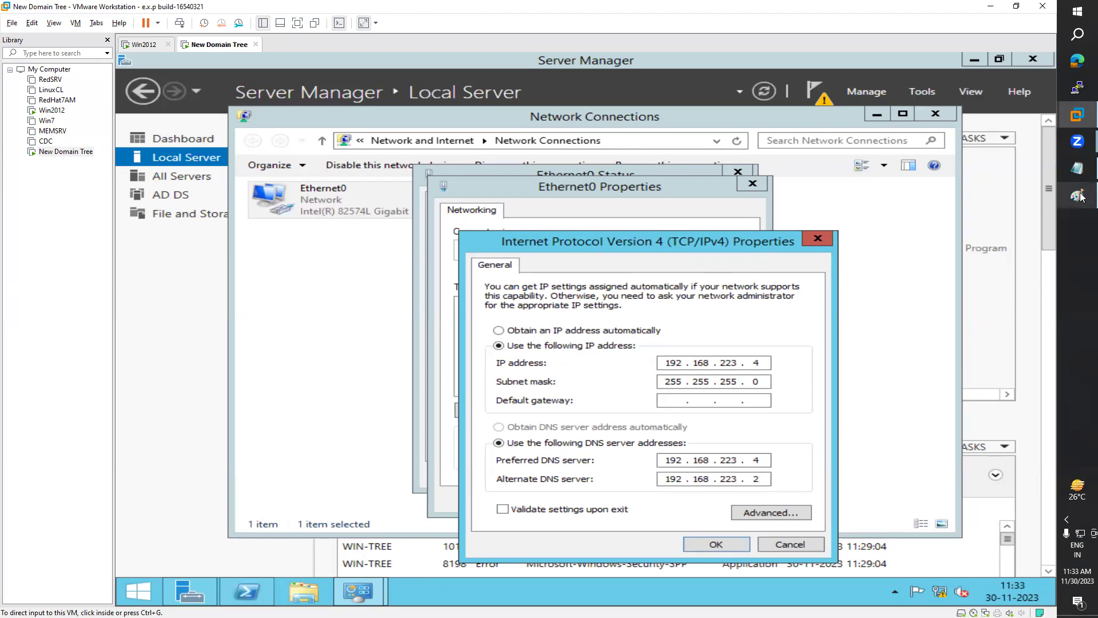
mouse_move(1081, 198)
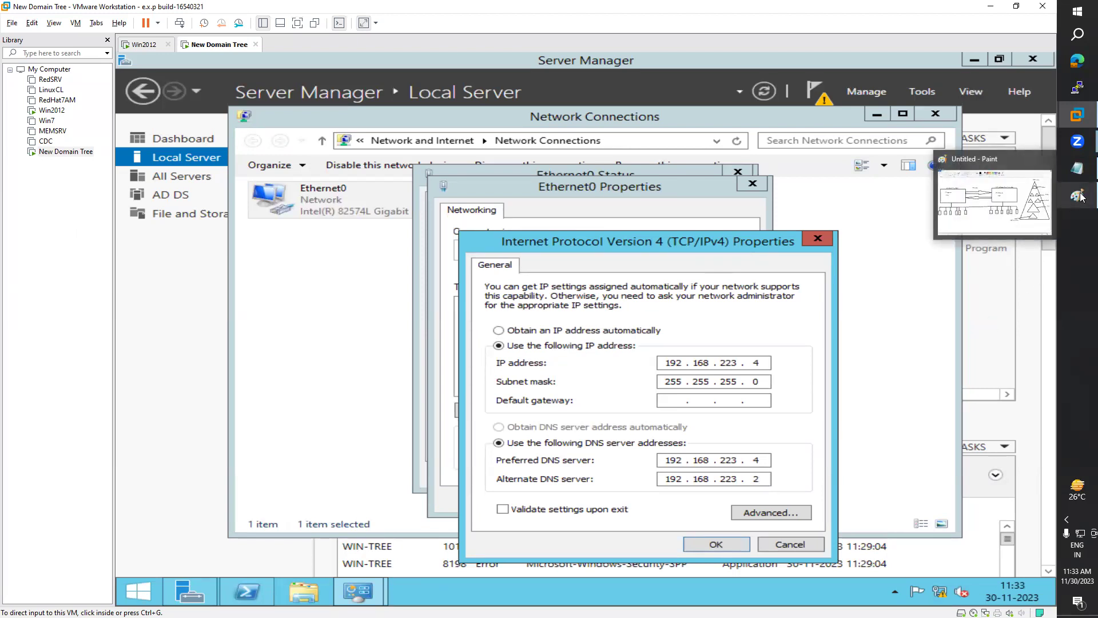
click(1032, 210)
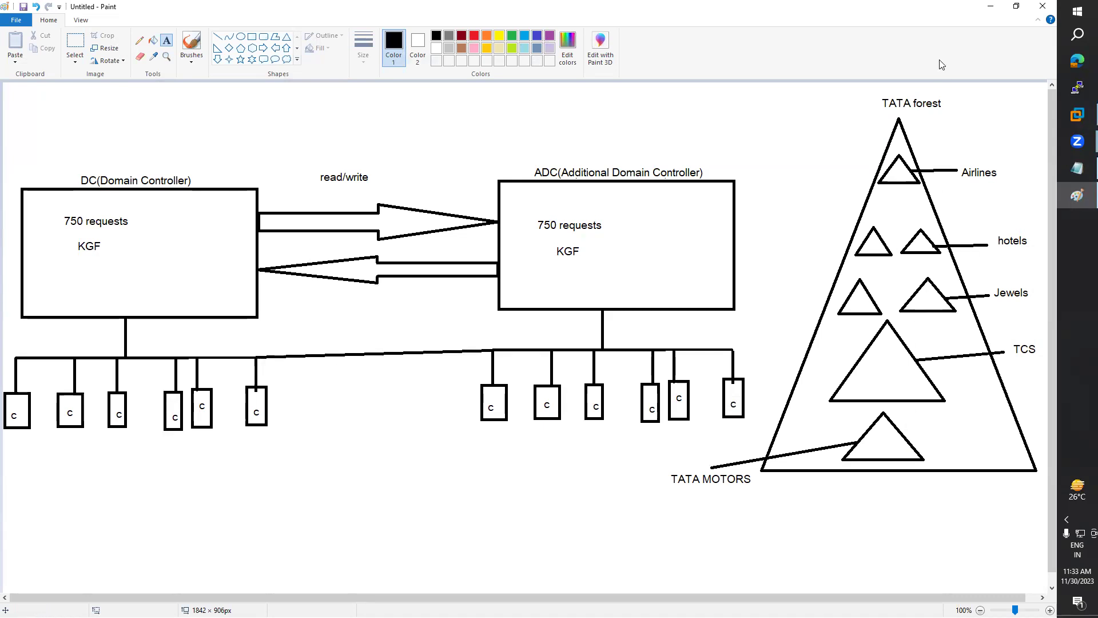
click(991, 7)
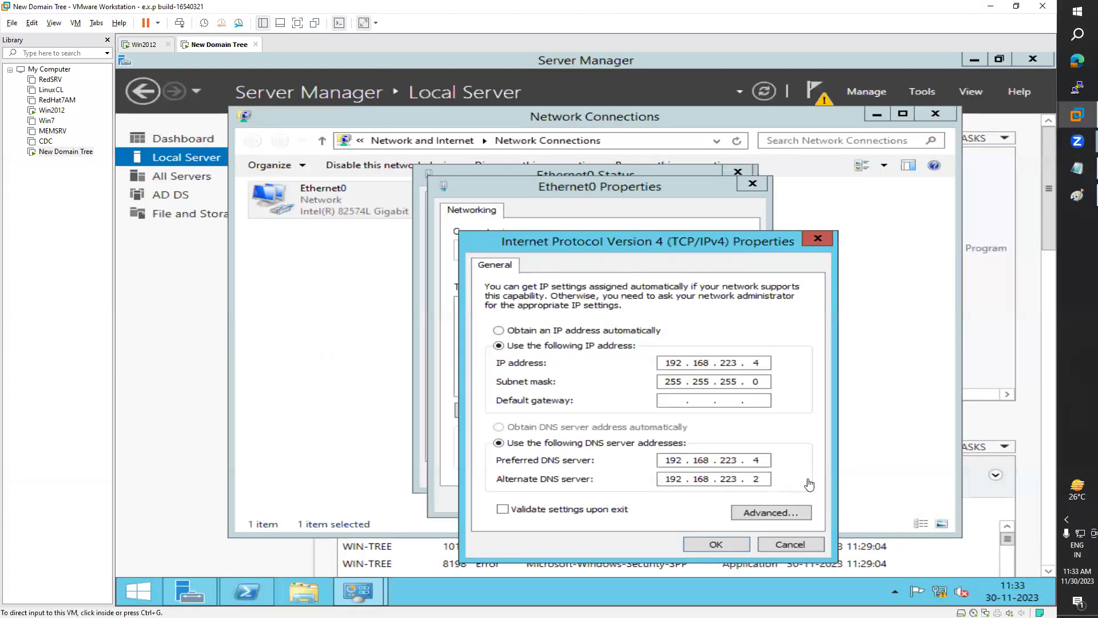
double_click(768, 483)
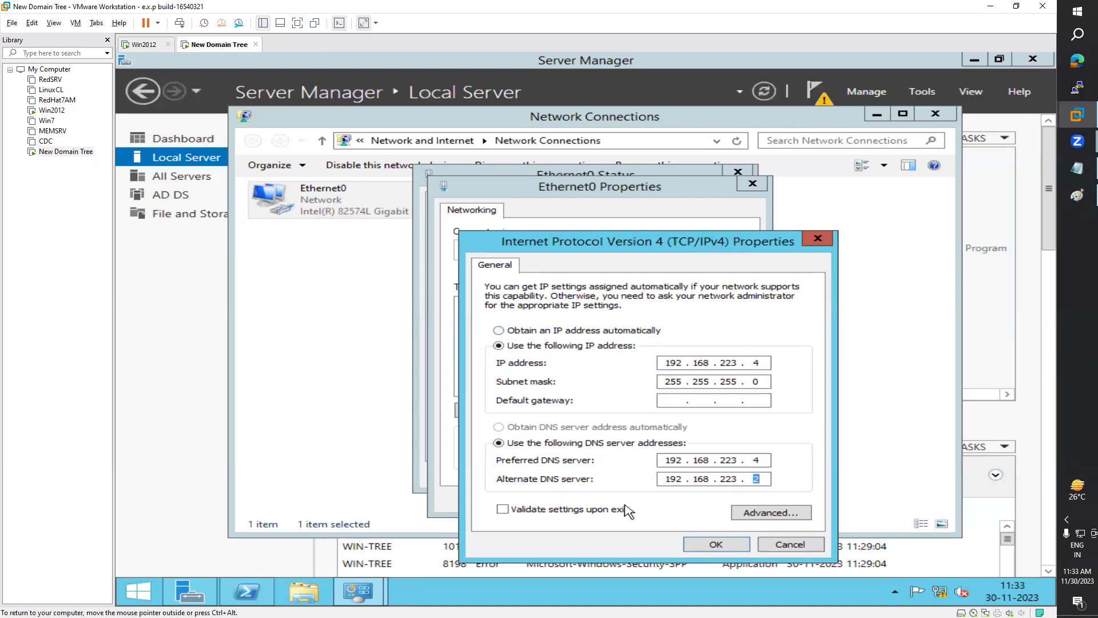
Step: Save the IPv4 and adapter settings and close the Ethernet0 status and Network Connections windows
click(716, 544)
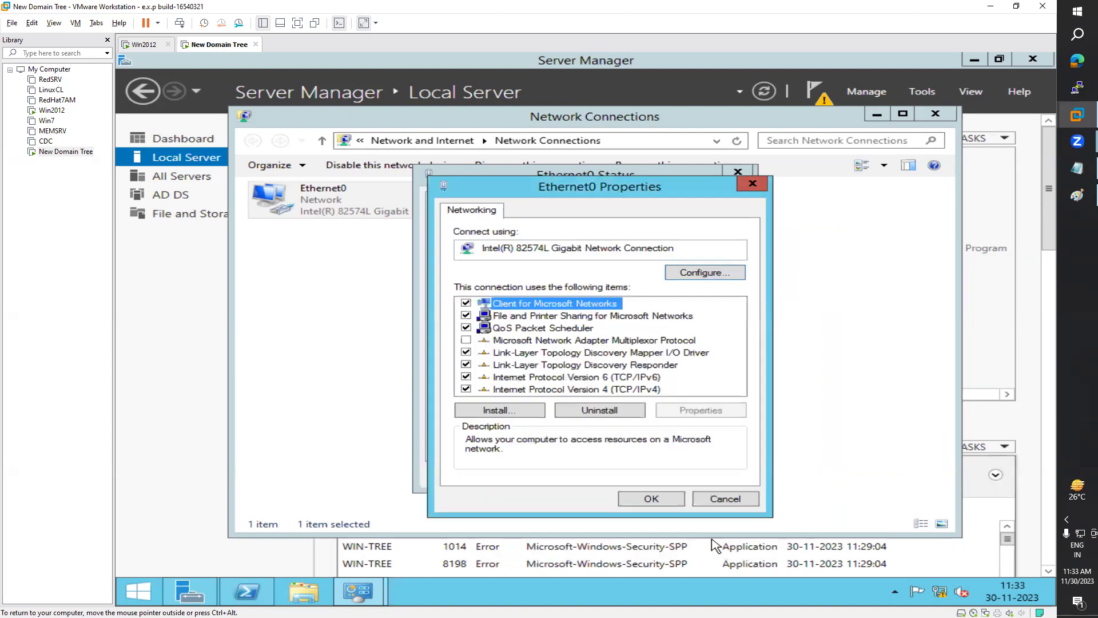
click(652, 499)
click(711, 475)
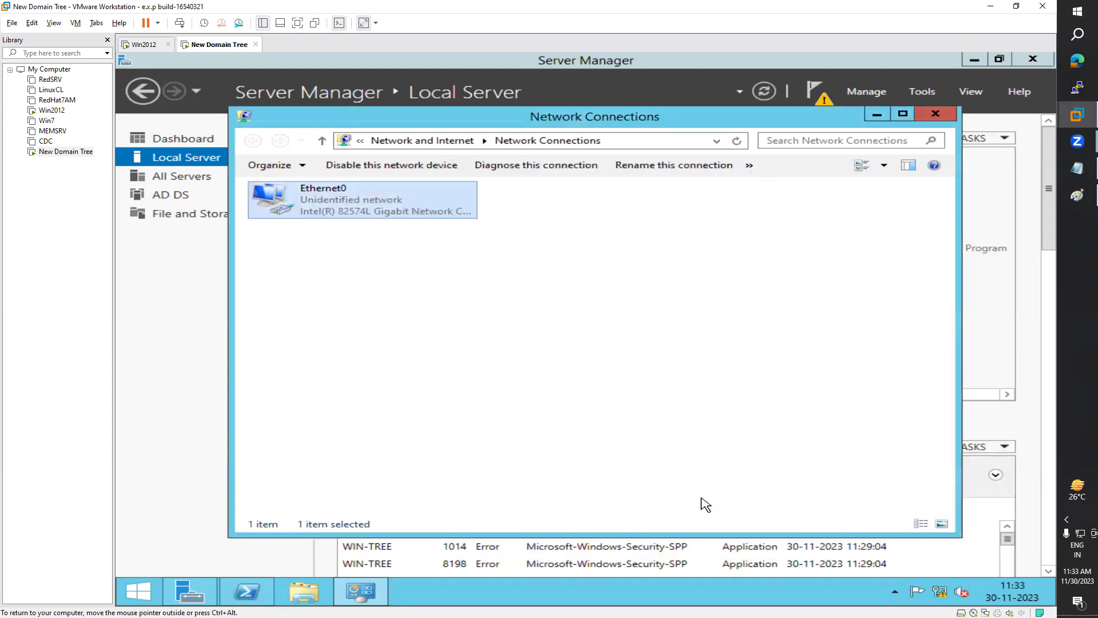
click(937, 116)
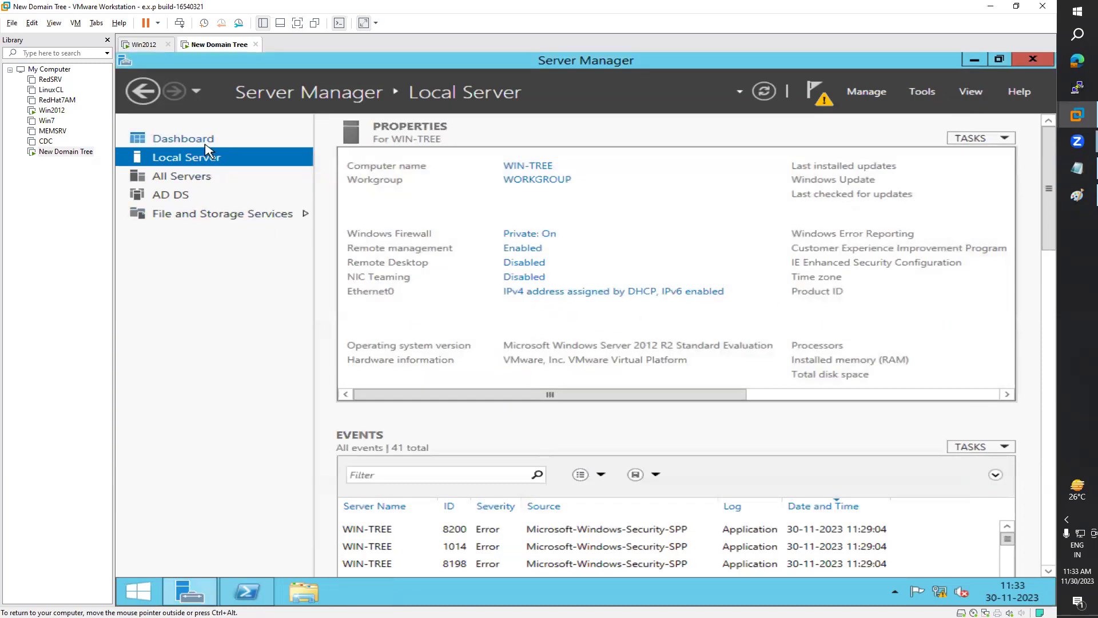
Step: From the Server Manager dashboard, start Add Roles and Features with role-based installation
click(204, 140)
click(197, 157)
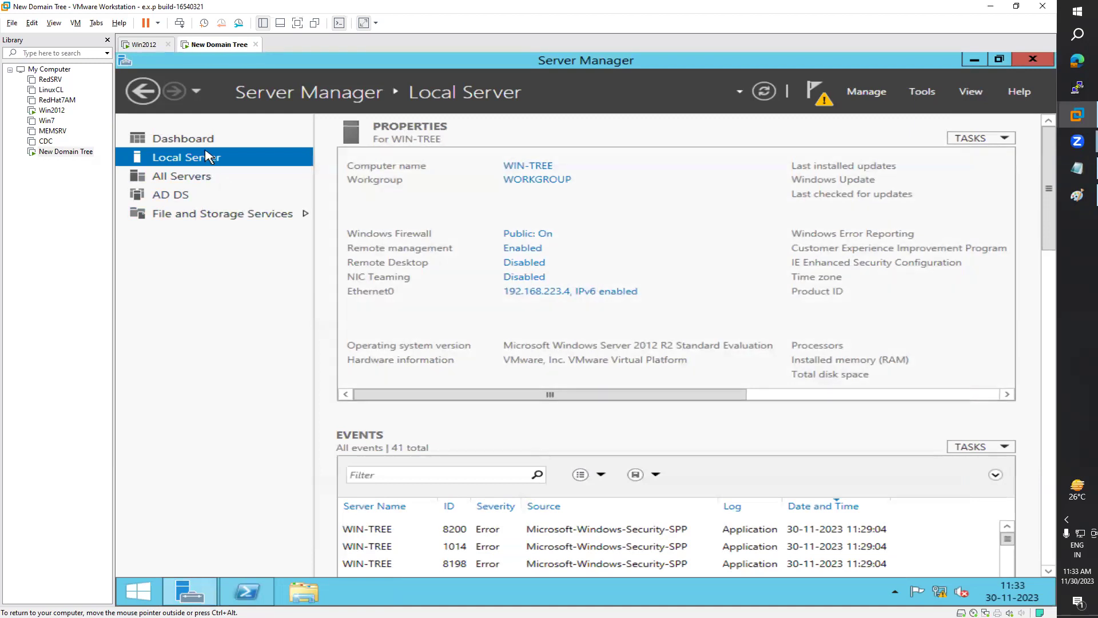
click(206, 140)
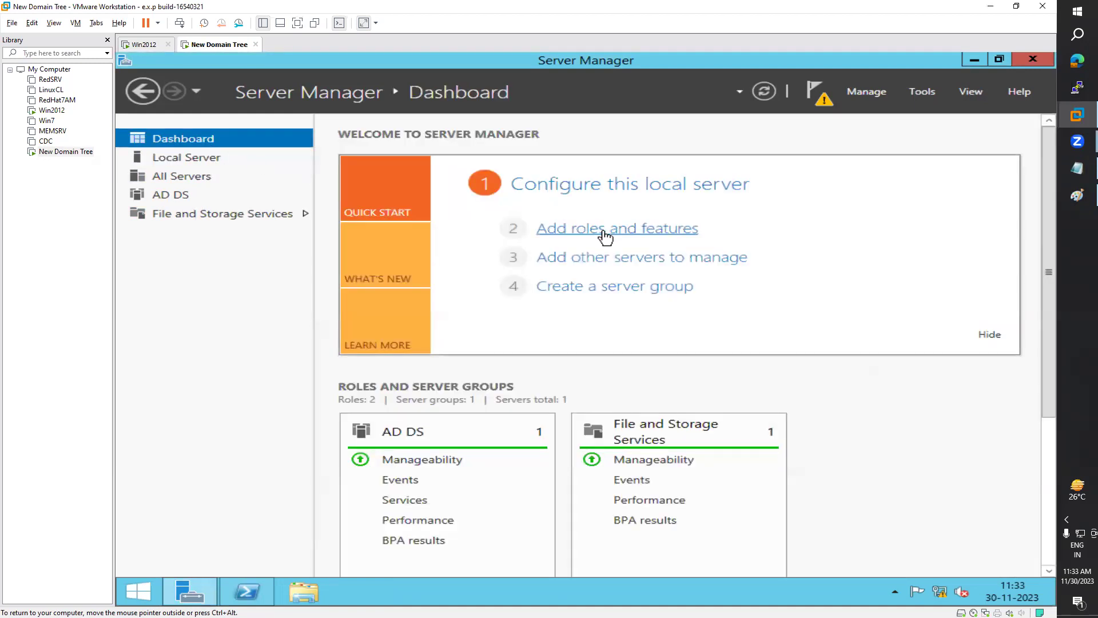
click(605, 229)
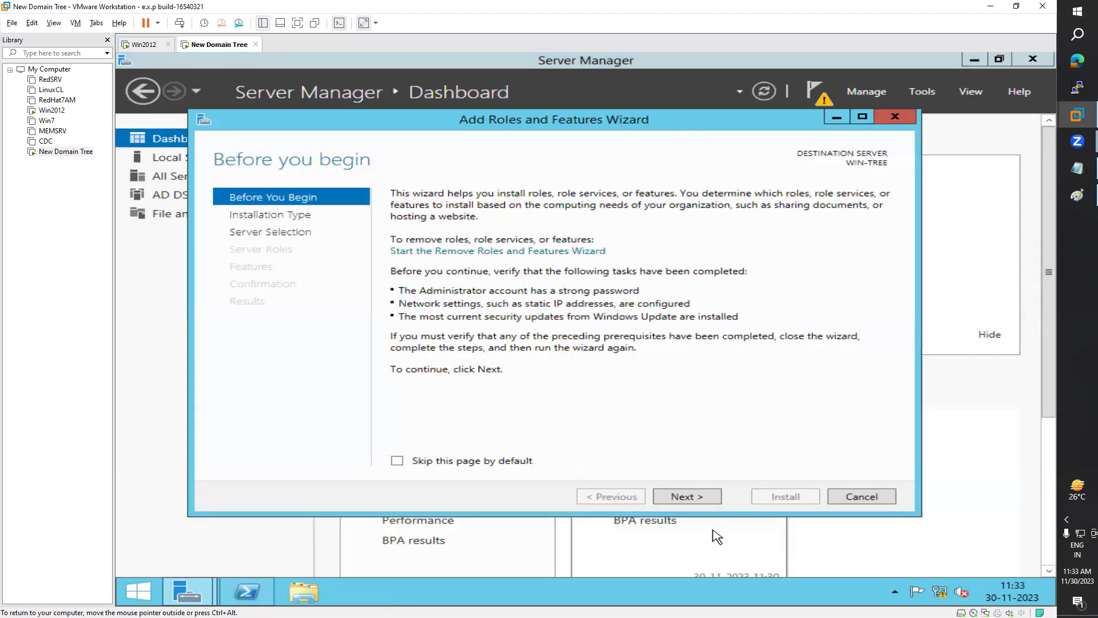
click(699, 498)
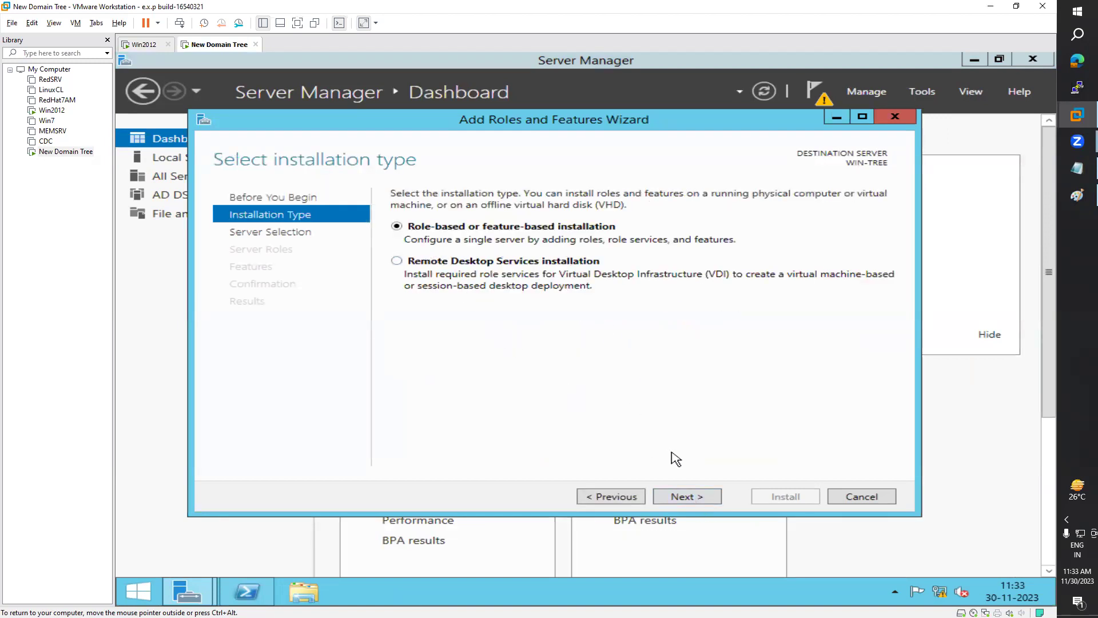
click(699, 499)
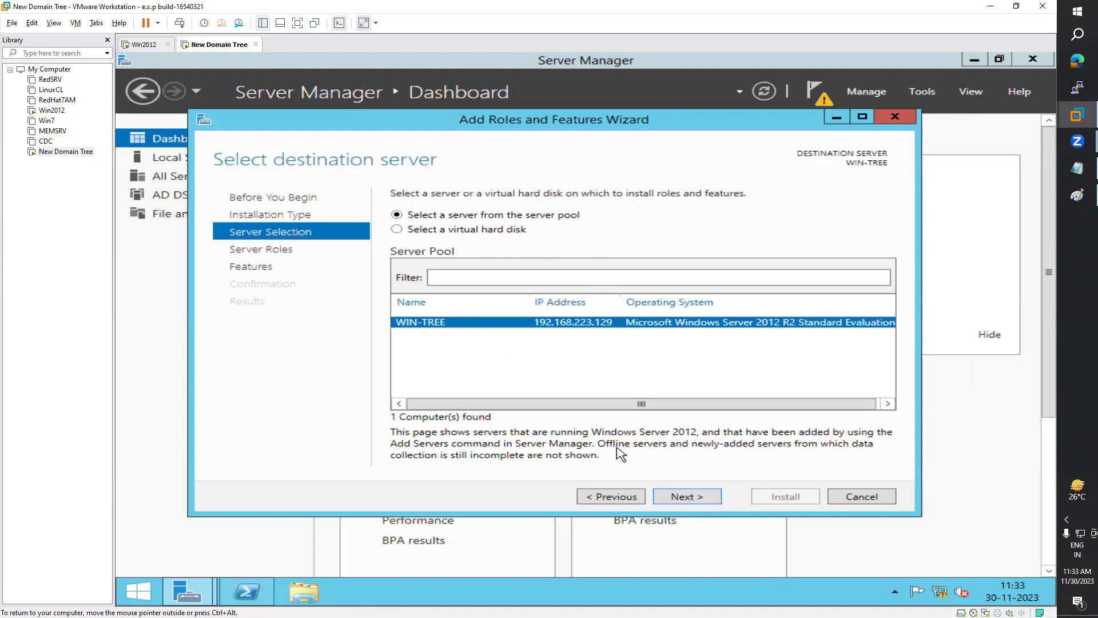
Step: Advance to Server Roles, view Active Directory Domain Services' description, reach Features, then cancel the wizard
click(700, 502)
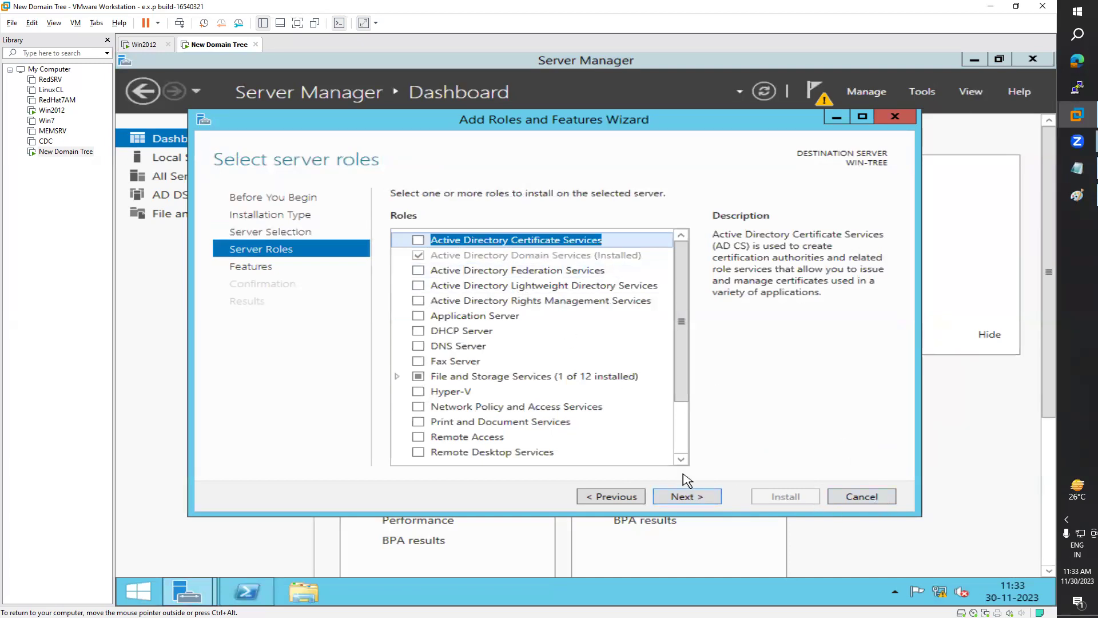
click(461, 256)
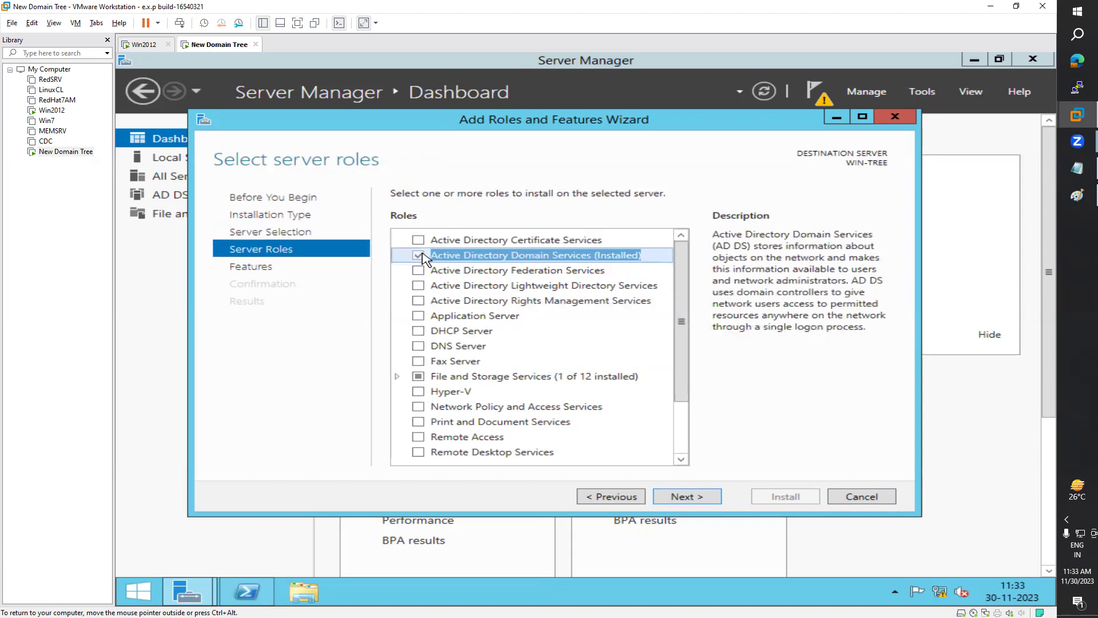
click(696, 497)
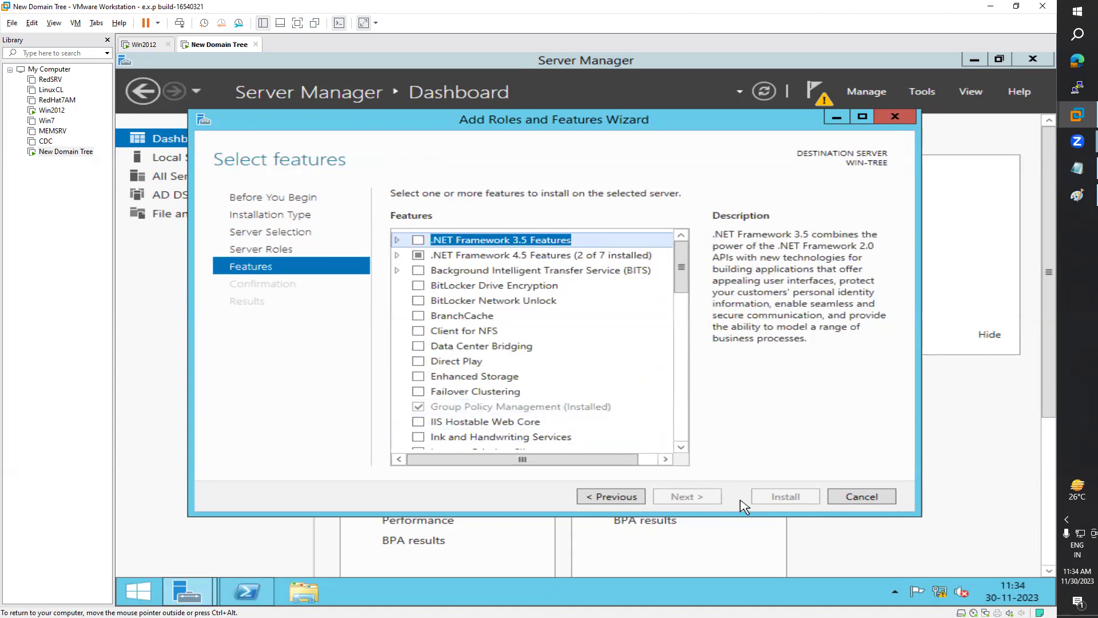
click(861, 497)
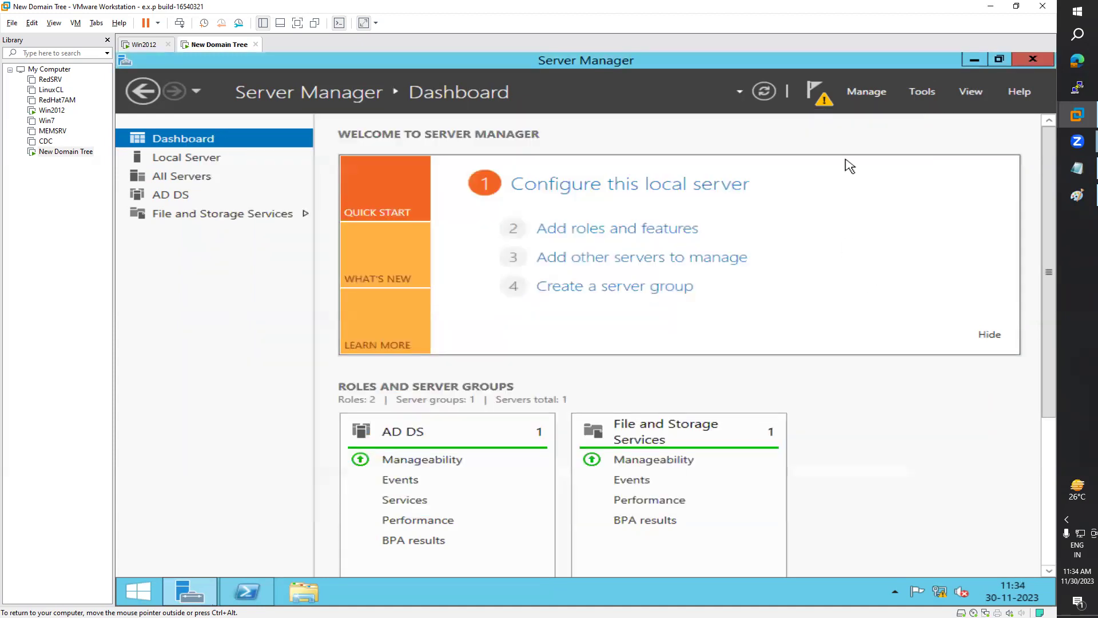
Step: Launch 'Promote this server to a domain controller' from the Server Manager notifications
click(818, 94)
click(663, 181)
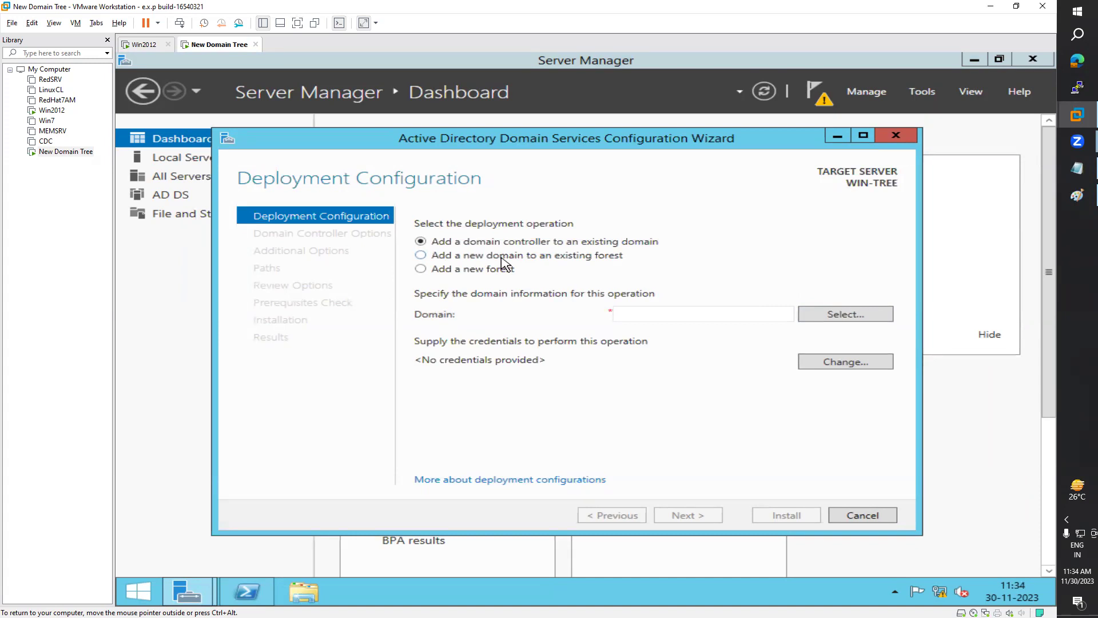
click(457, 256)
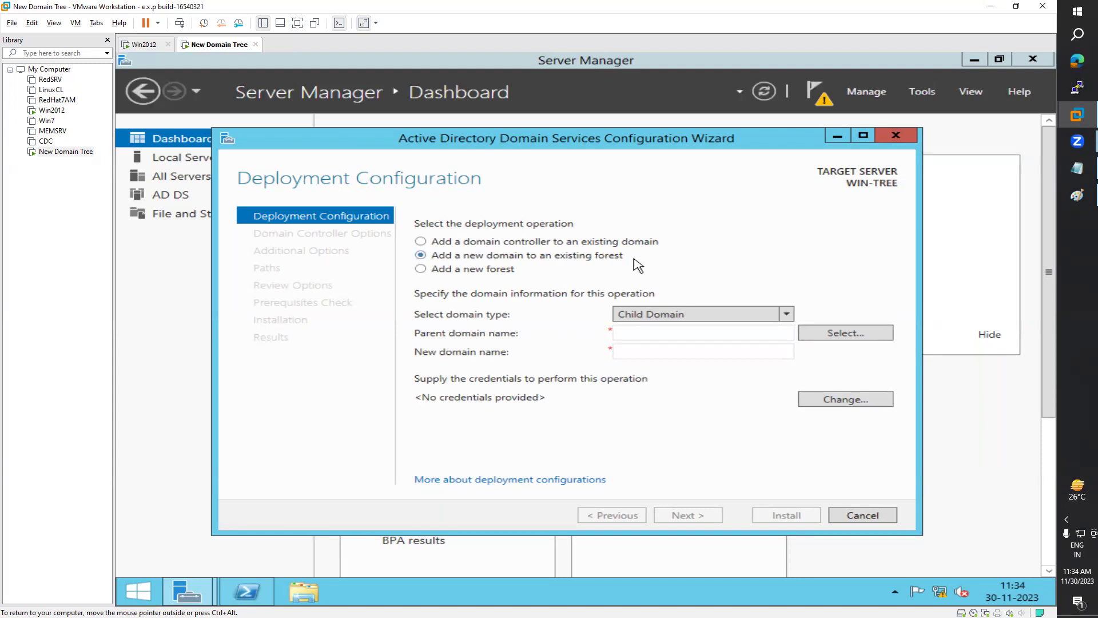
click(673, 319)
click(657, 351)
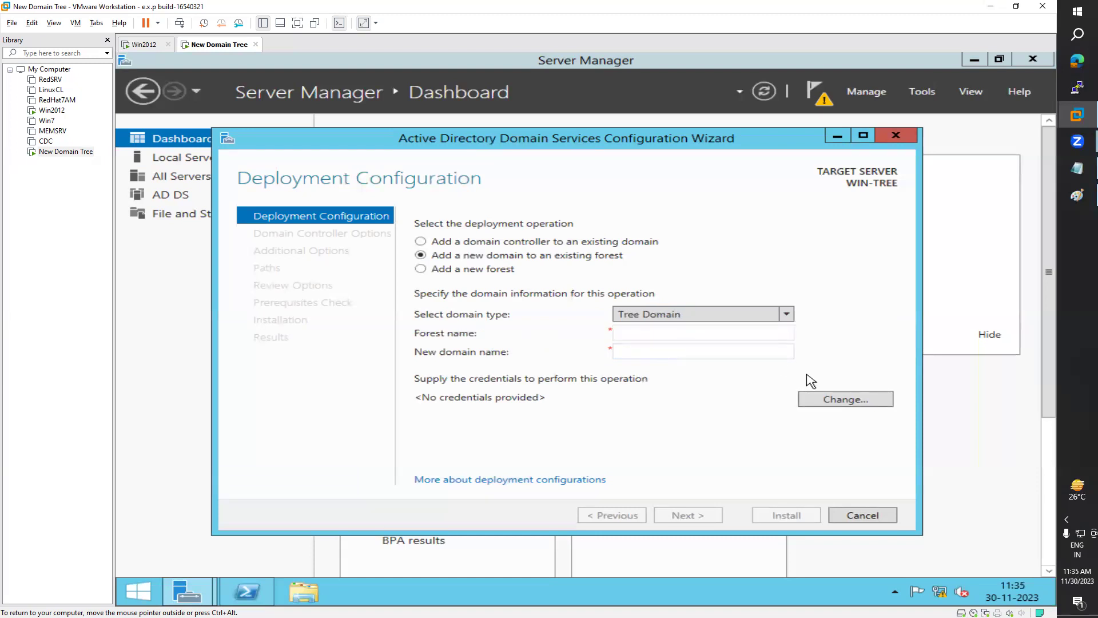
click(144, 44)
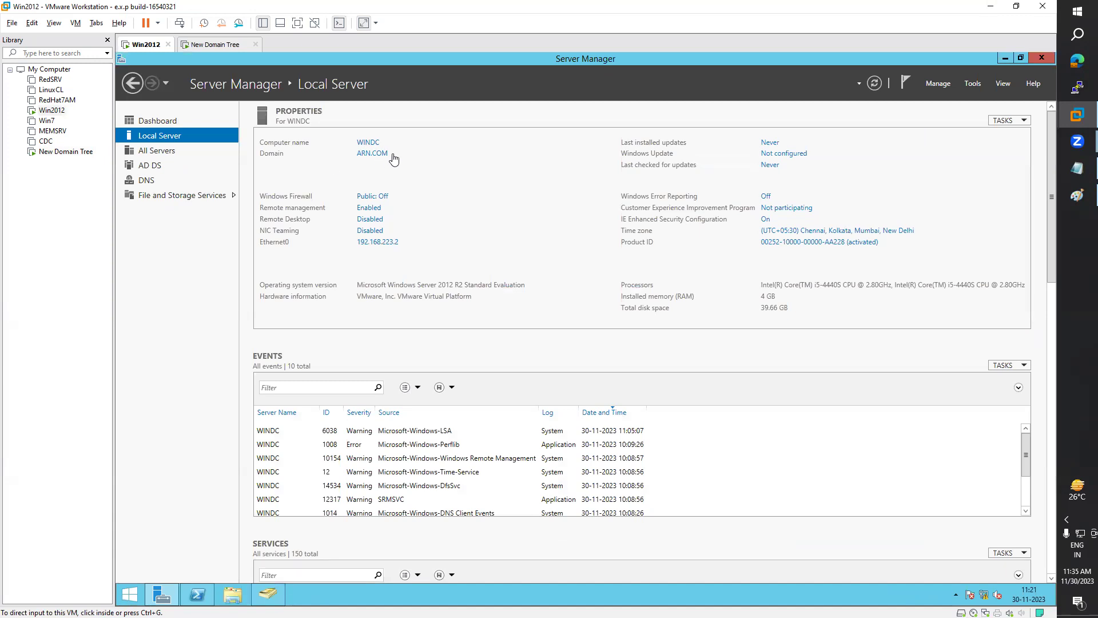
click(205, 46)
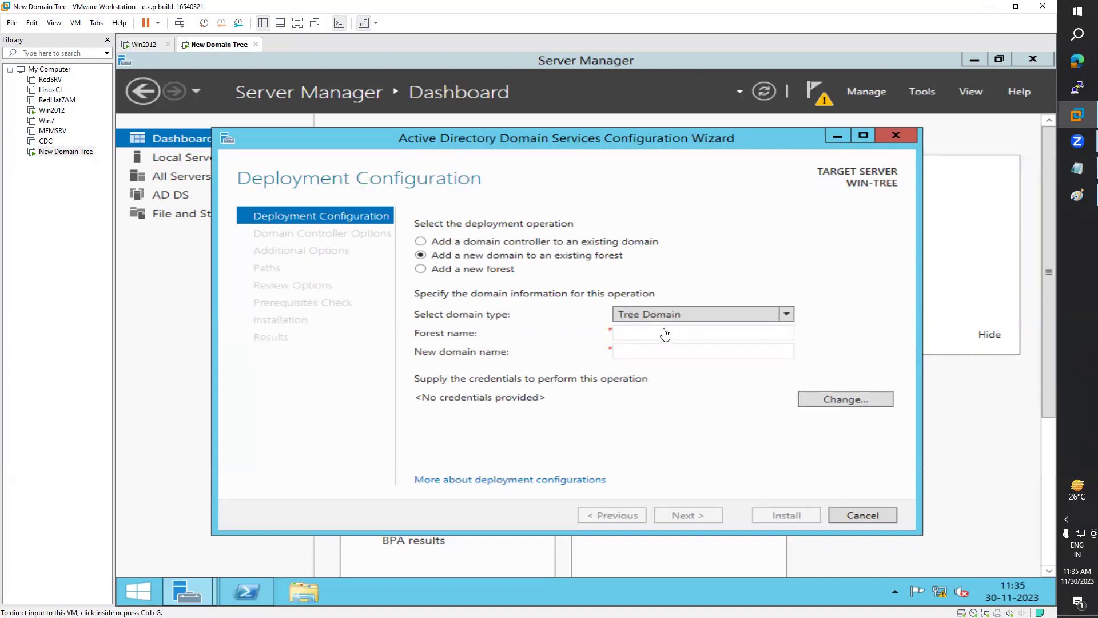
Step: Clear the mistakenly typed text from the Forest name and New domain name fields
click(636, 335)
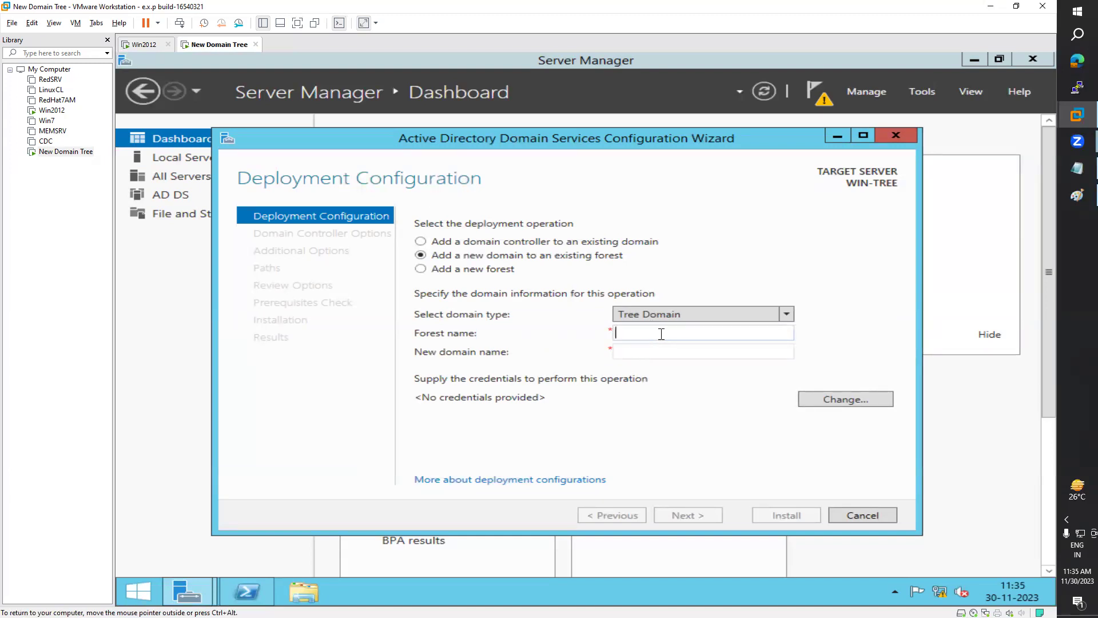
key(Tab)
key(ctrl+a)
key(BackSpace)
double_click(662, 333)
key(BackSpace)
Step: Enter forest name ARN.COM and new domain name AZURE, then request deployment credentials
text(ARN.COM)
key(Tab)
text(AZURE)
mouse_move(653, 354)
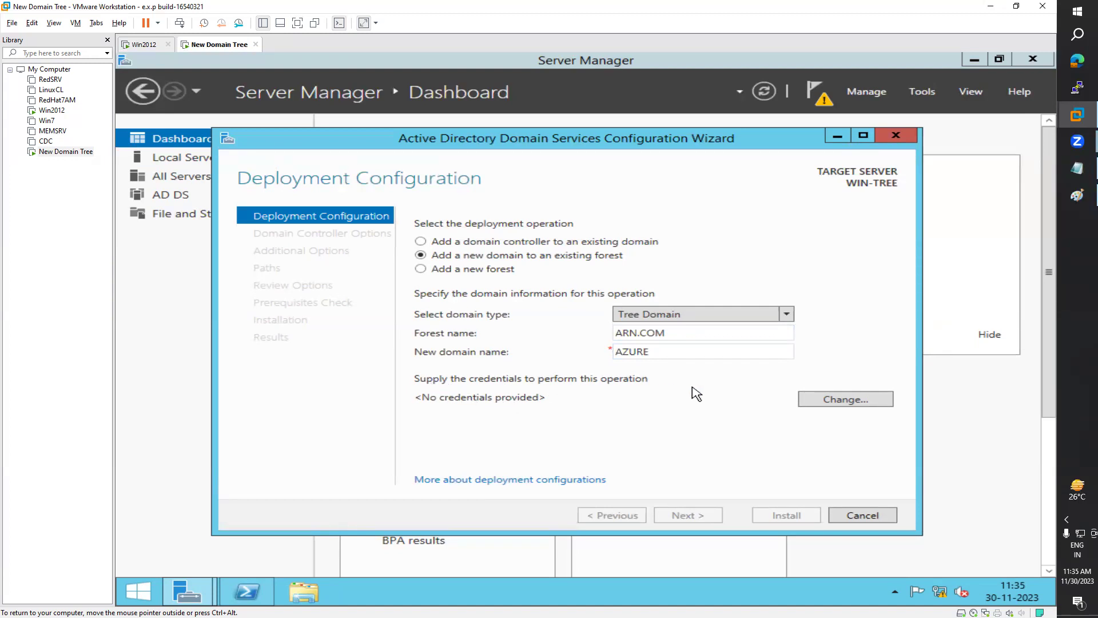
click(830, 400)
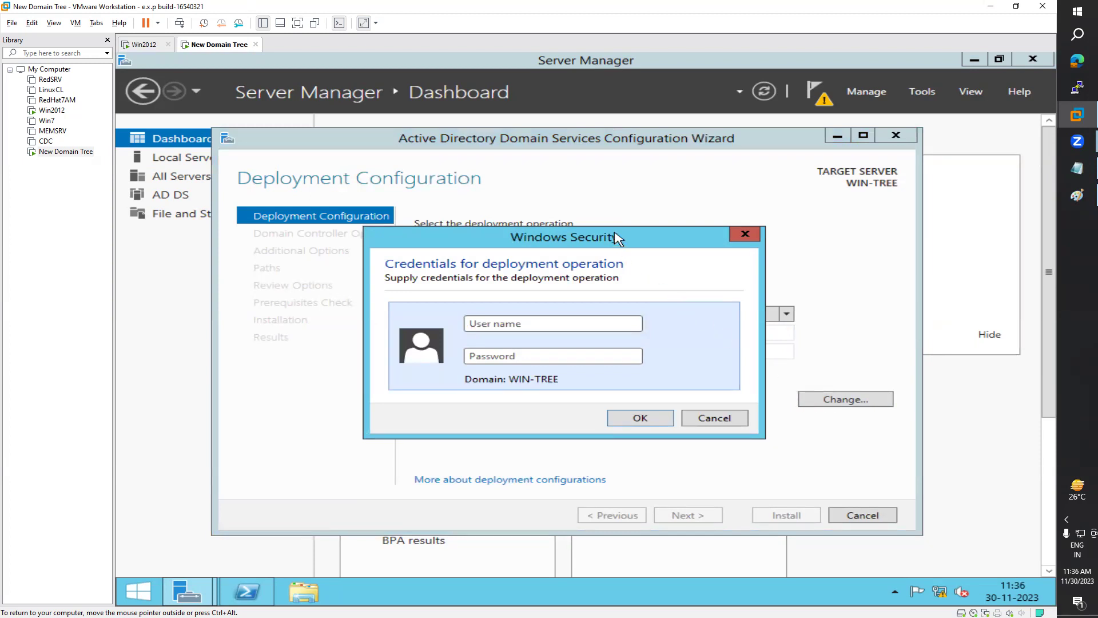
Step: Supply the arn.com administrator user name and its password as deployment credentials
drag(618, 239, 643, 380)
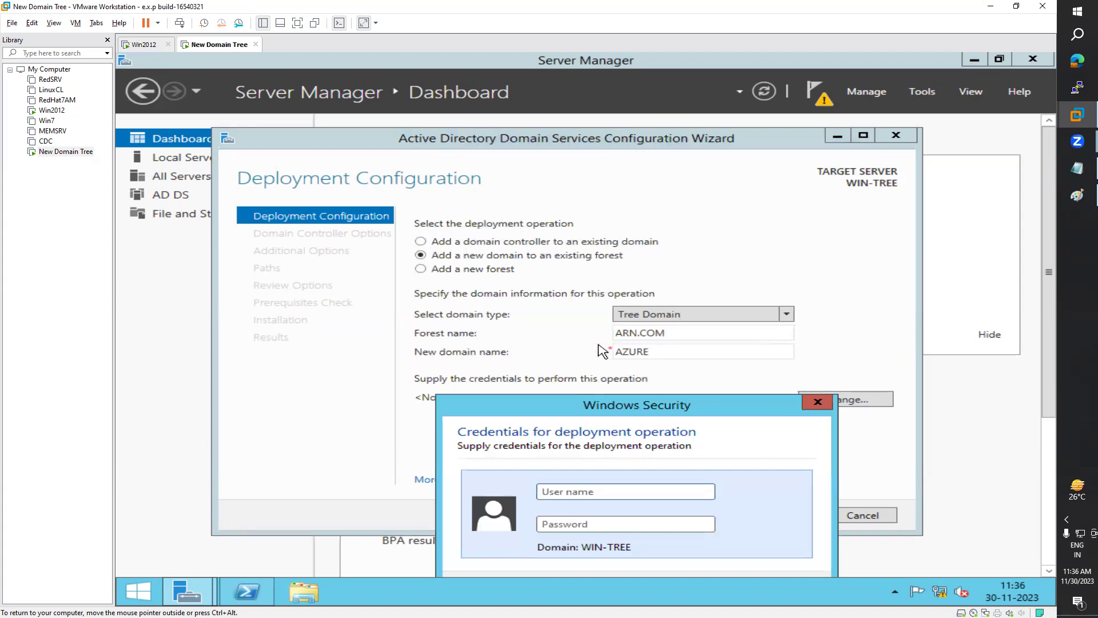
drag(672, 409, 699, 385)
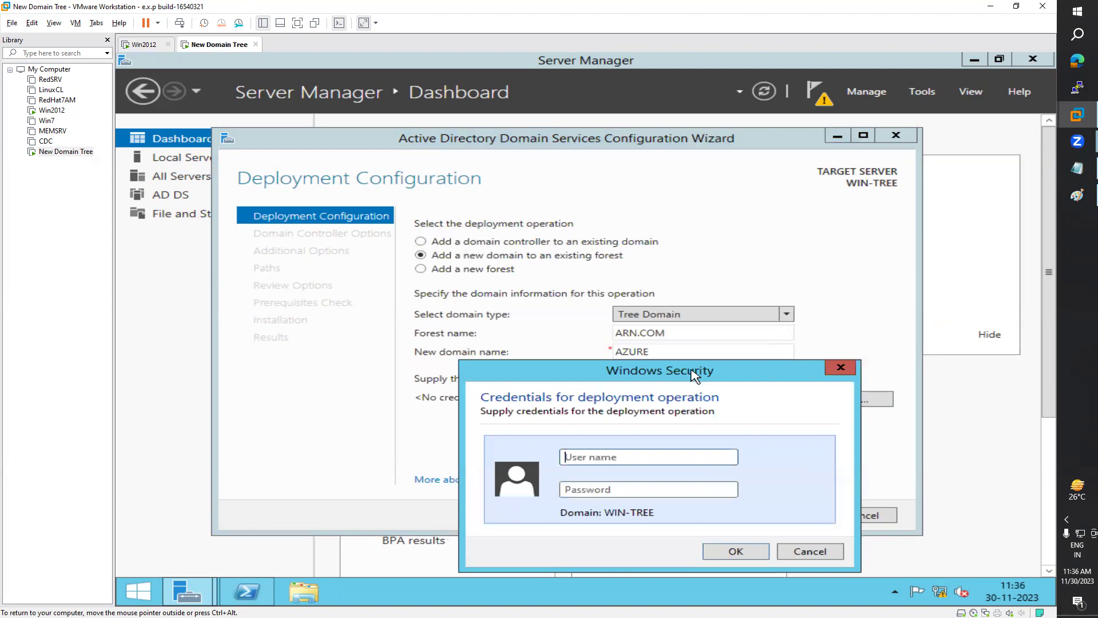
click(620, 458)
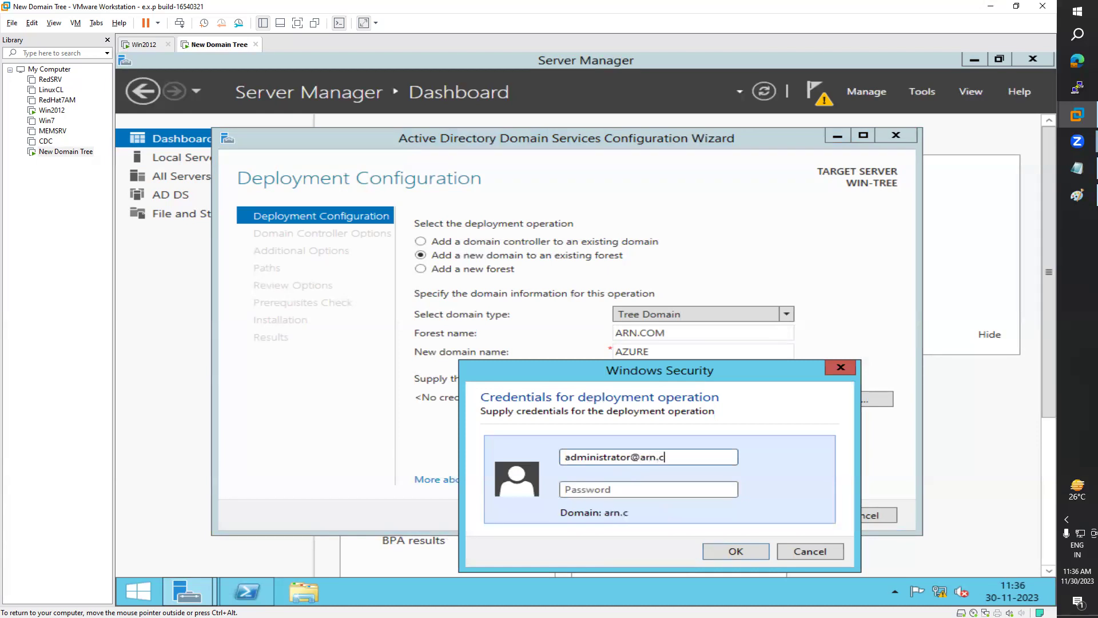
click(738, 553)
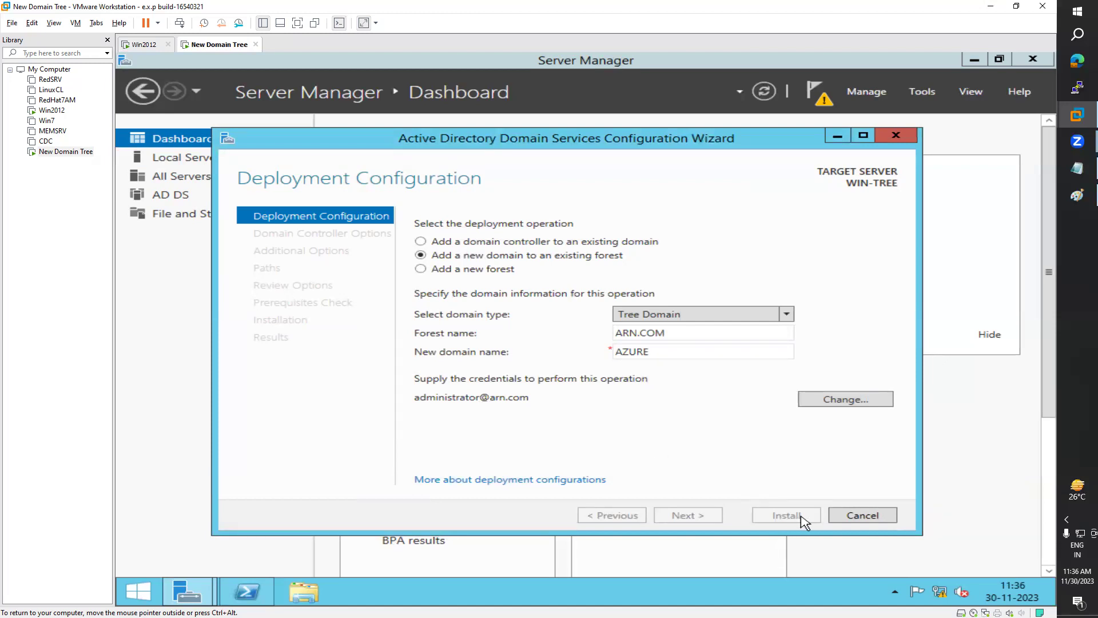
Step: Extend the new domain name to AZURE.COM, check it against forest ARN.COM, and continue
double_click(684, 358)
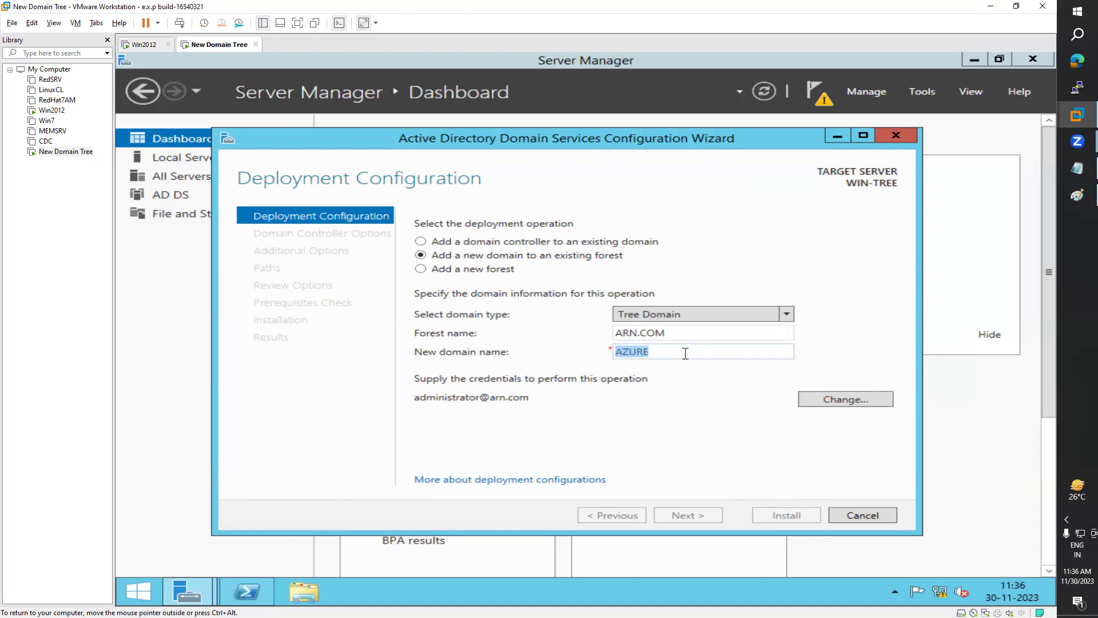
click(685, 353)
text(.COM)
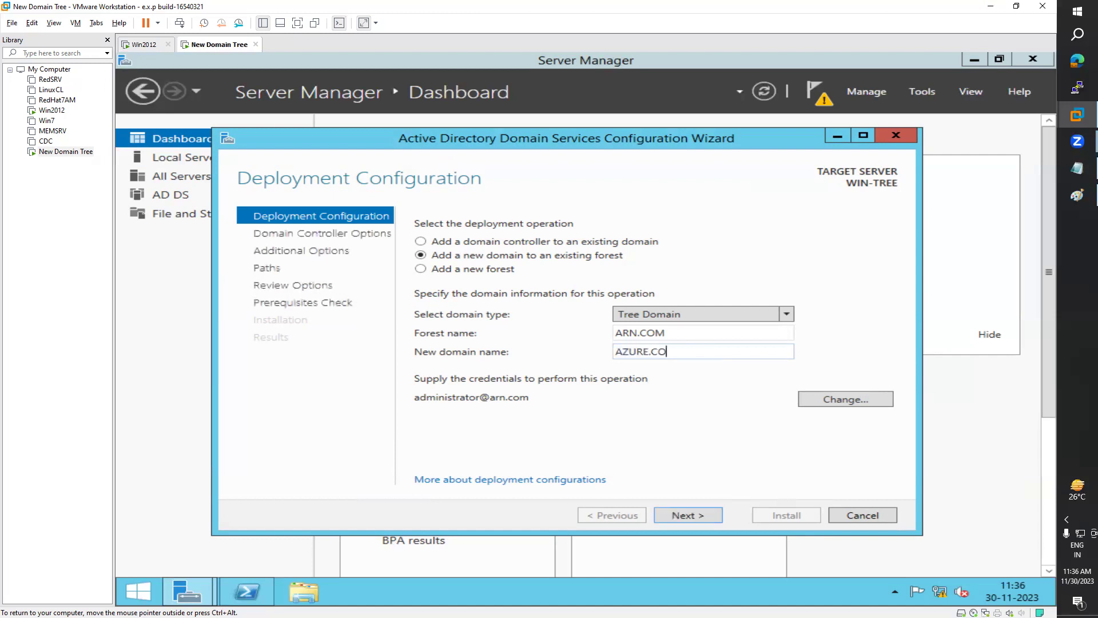
triple_click(678, 330)
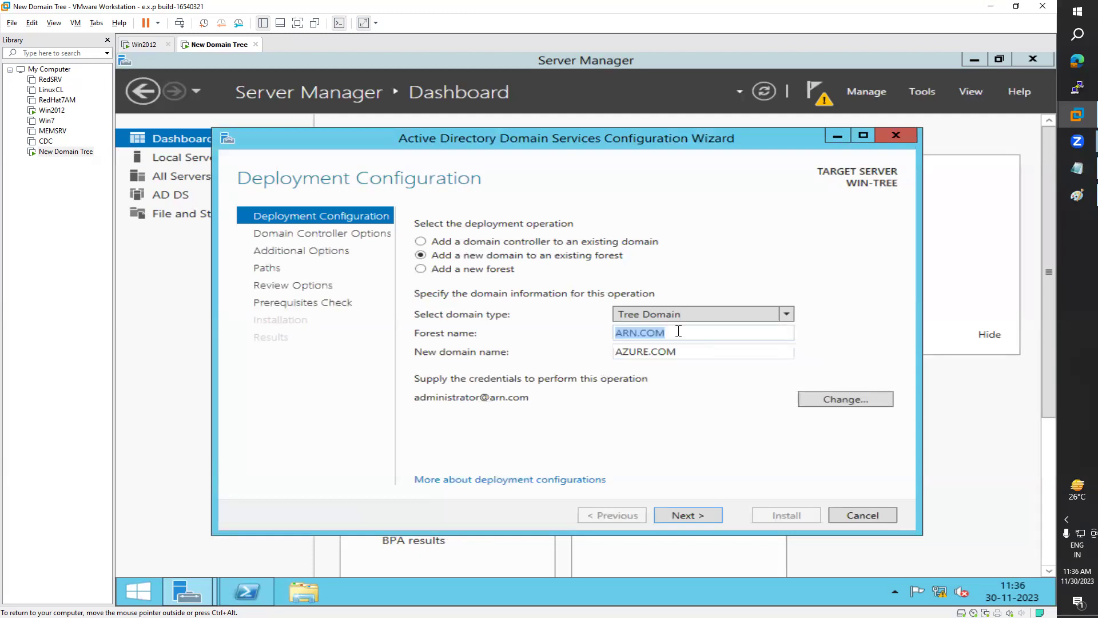
triple_click(697, 348)
triple_click(688, 332)
triple_click(695, 351)
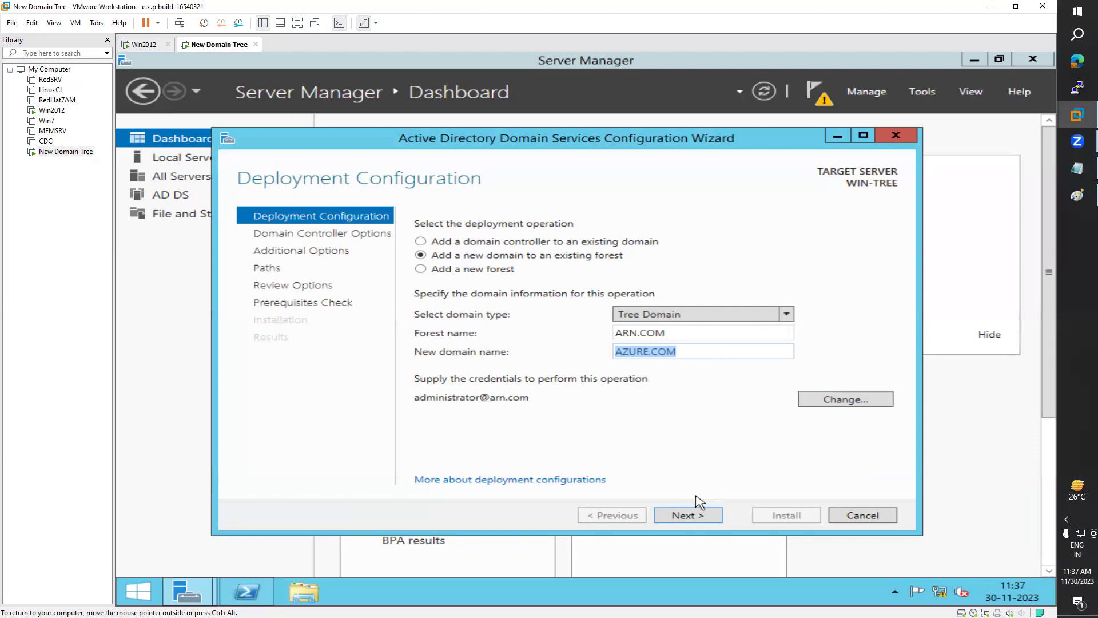
click(698, 517)
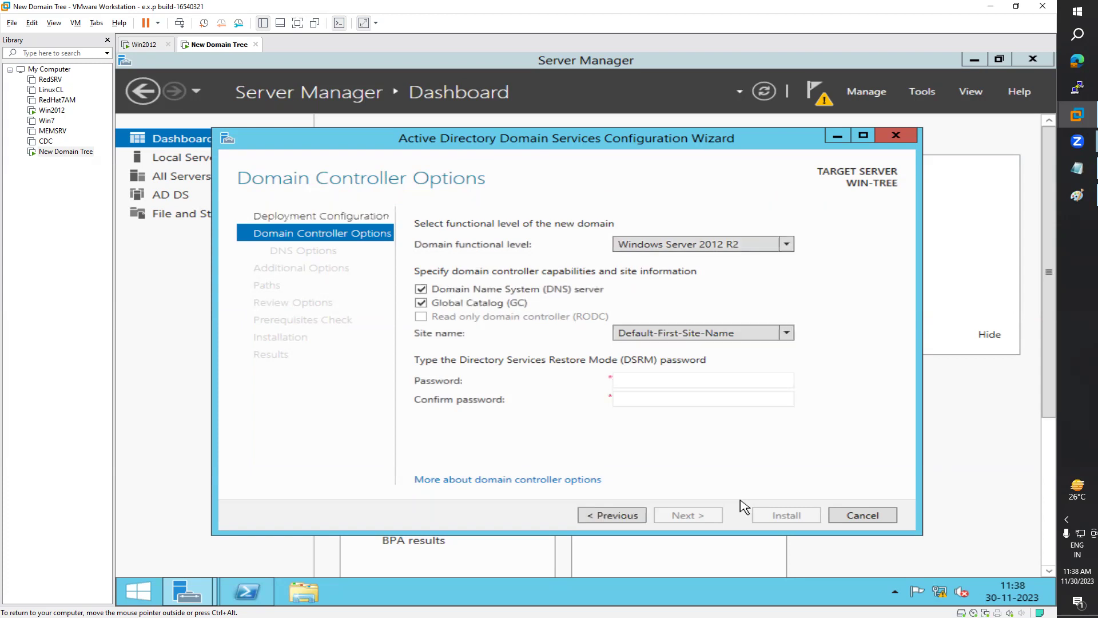
Step: Enter and confirm the Directory Services Restore Mode password
click(659, 385)
key(Tab)
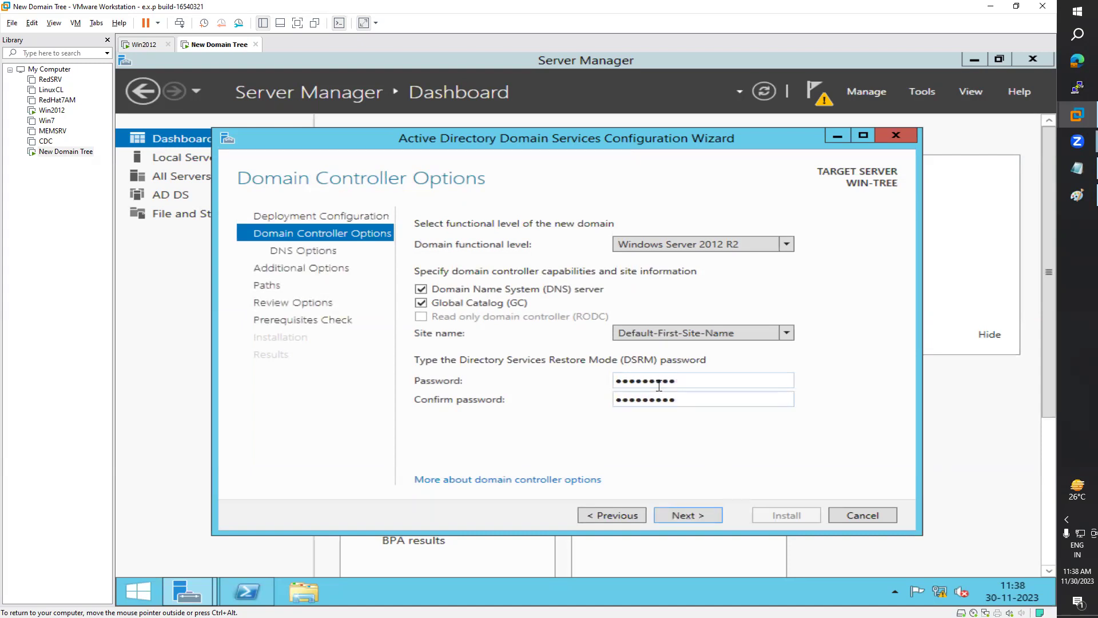
Step: Accept the default DNS options, NetBIOS name AZURE and folder paths through to Review Options
click(708, 520)
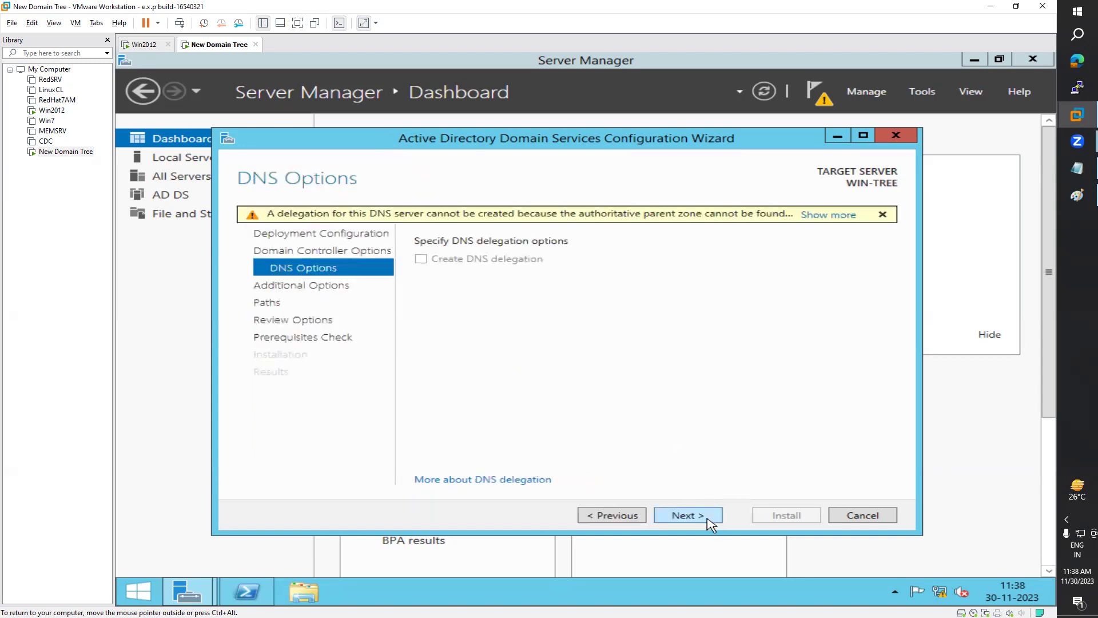
click(709, 521)
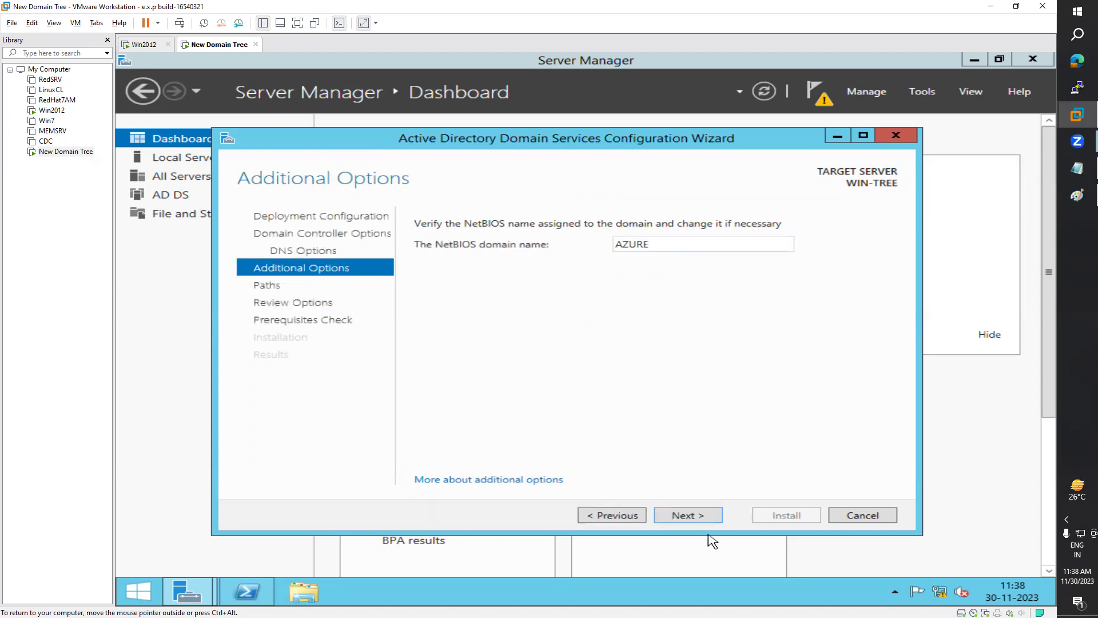
click(703, 516)
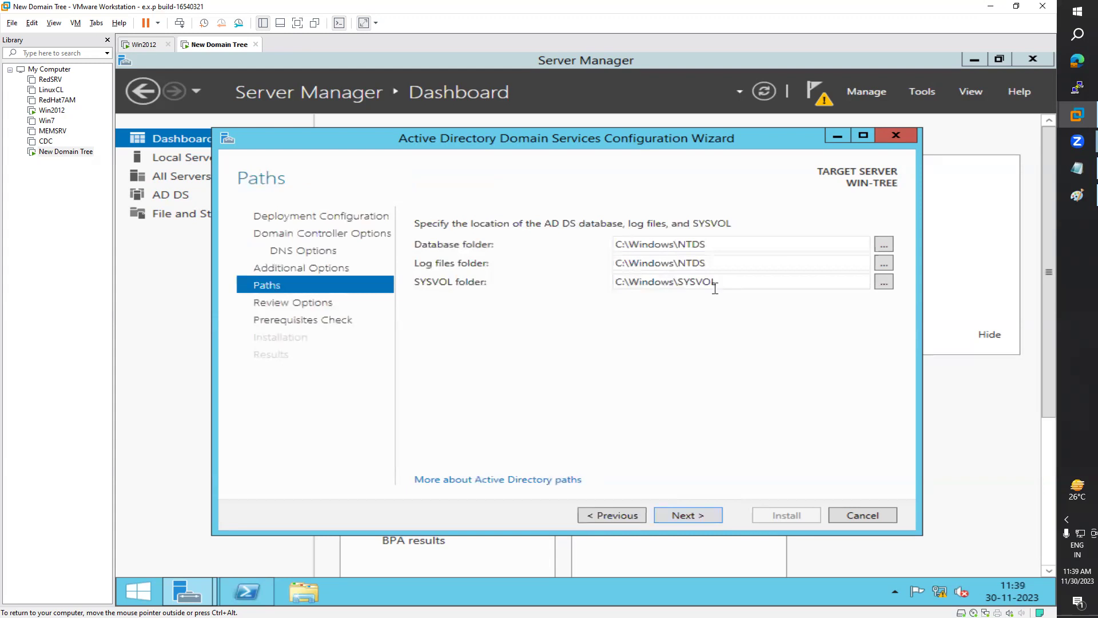
click(699, 520)
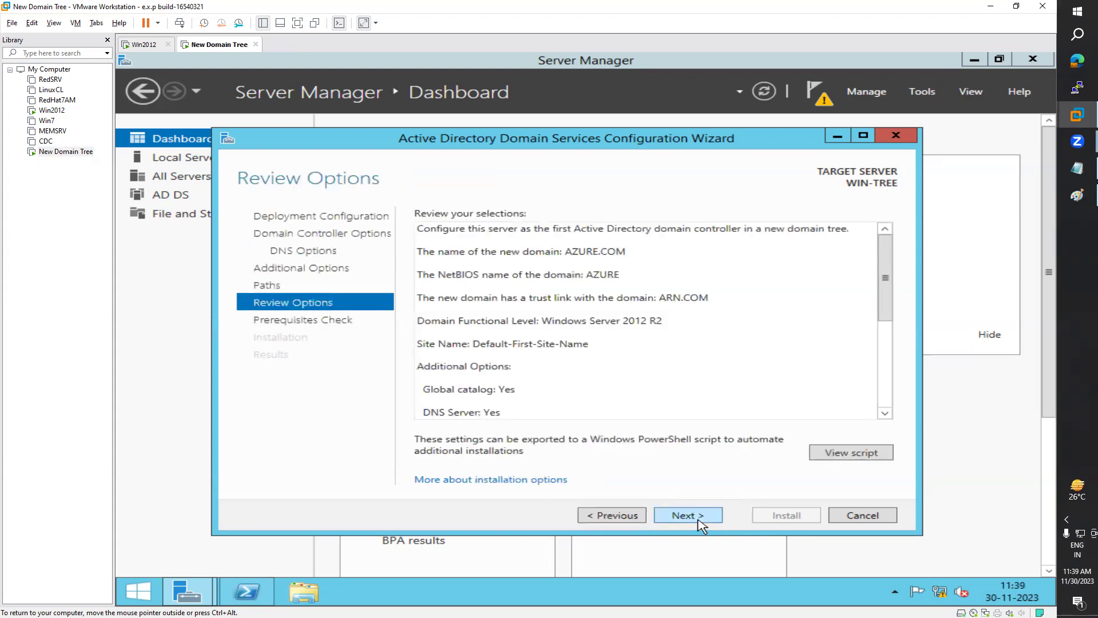
Step: Scroll through the Review Options summary and start the Prerequisites Check
click(884, 339)
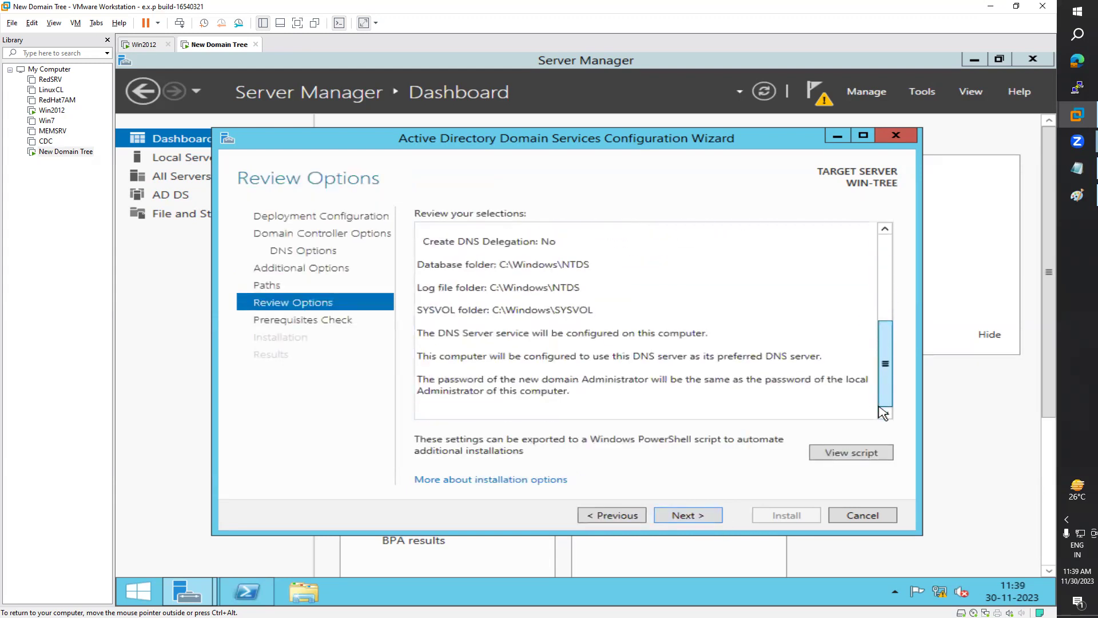
click(885, 306)
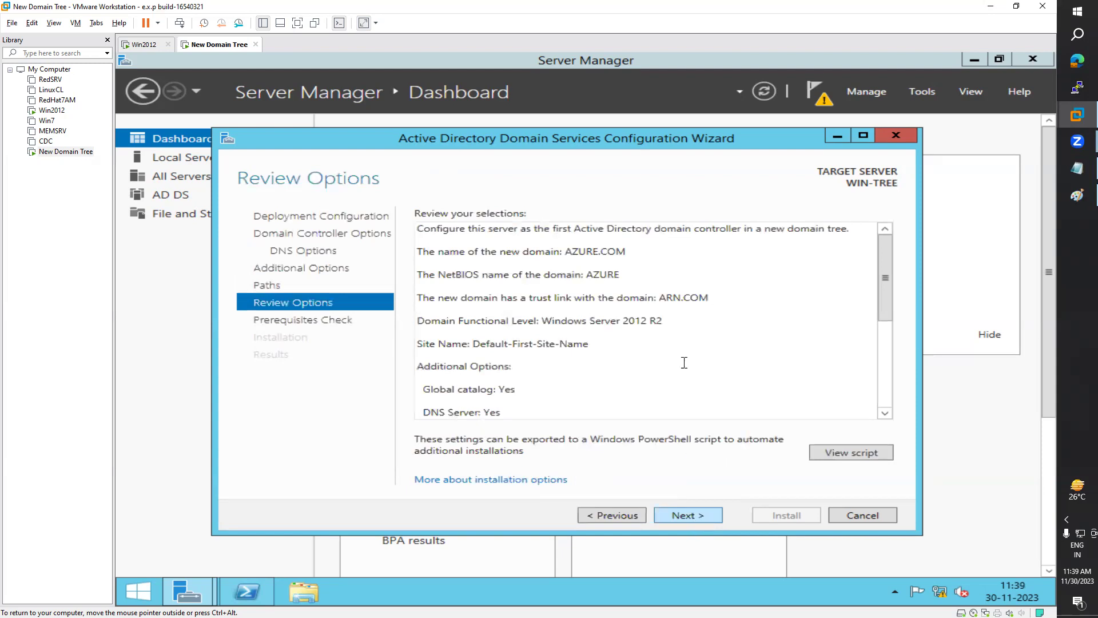
drag(888, 274, 897, 240)
click(686, 516)
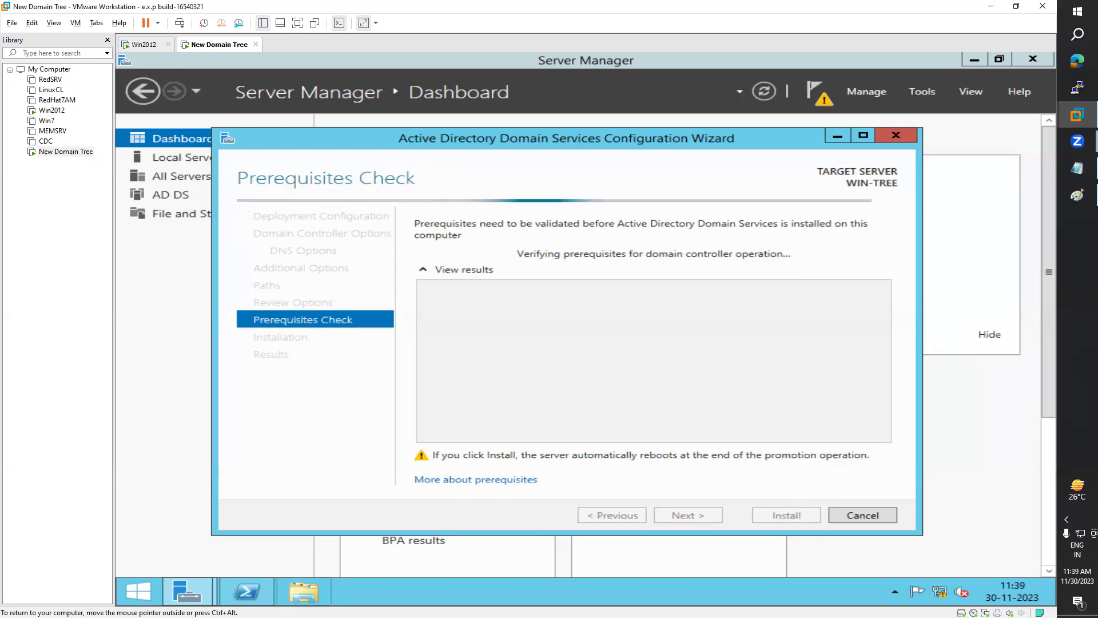
click(247, 593)
Step: Minimize PowerShell and start the AD DS installation from the Prerequisites Check page
drag(475, 184, 516, 197)
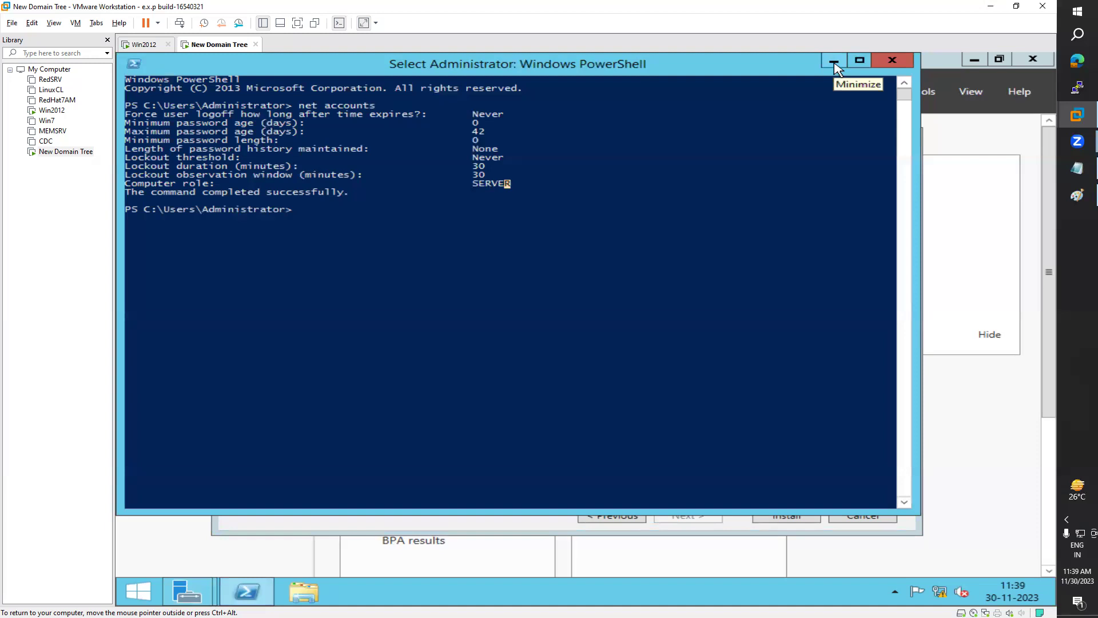
click(834, 63)
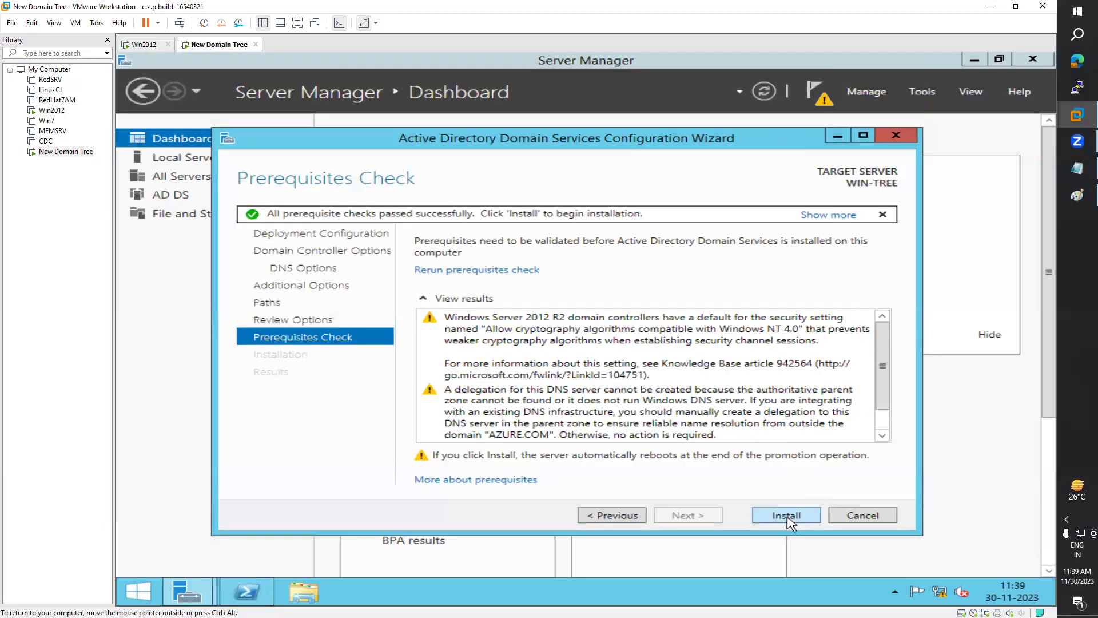
click(792, 517)
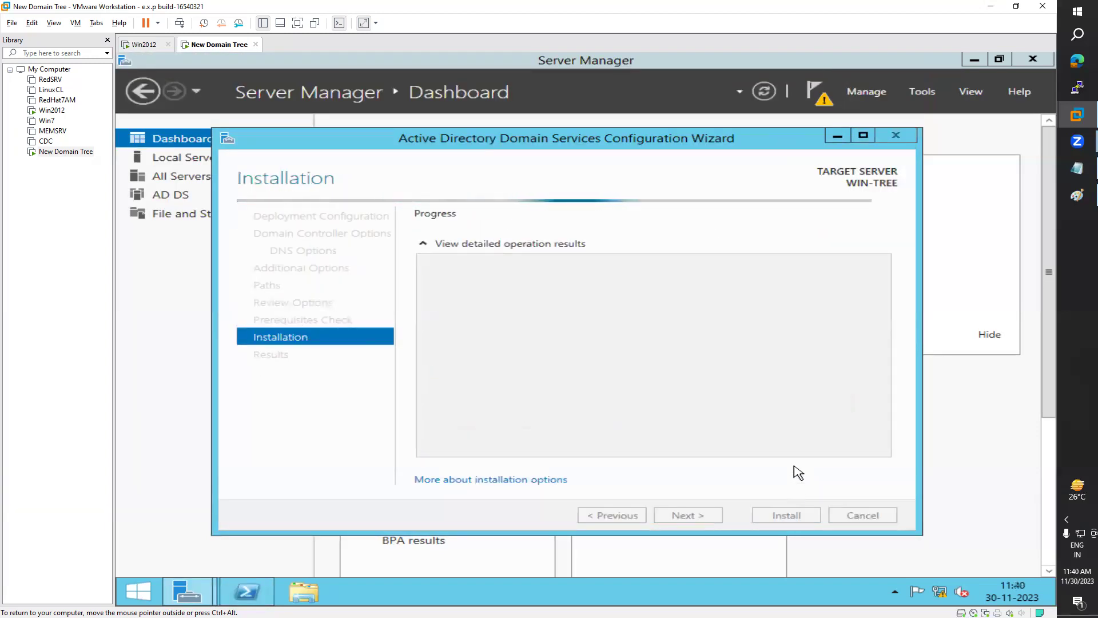
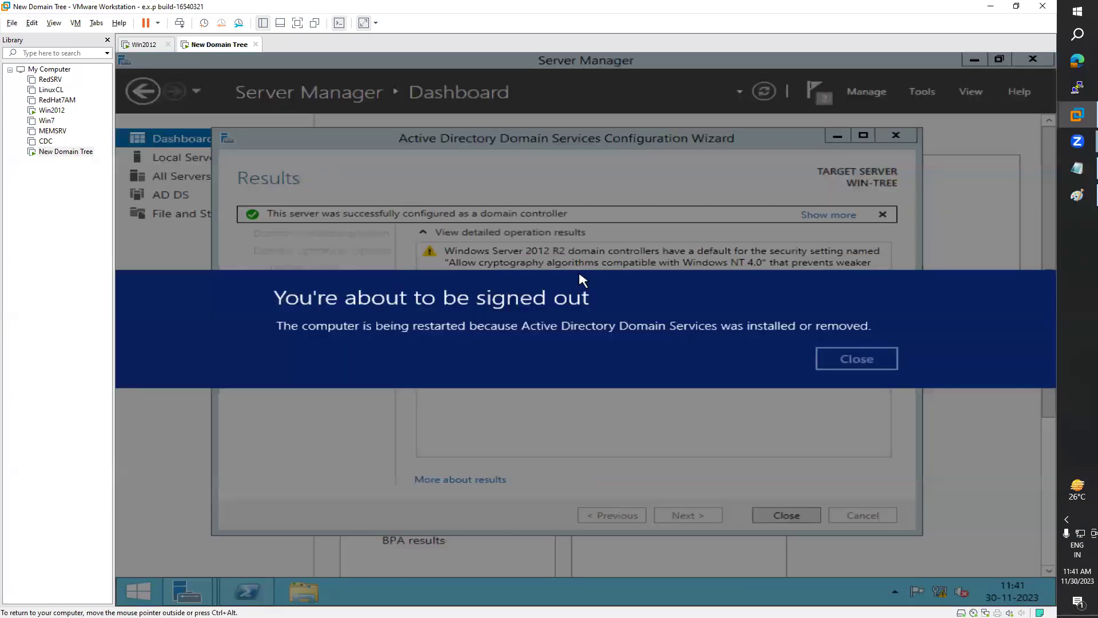
Step: Dismiss the sign-out notice and close the AD DS wizard's Results page so WIN-TREE restarts
click(878, 360)
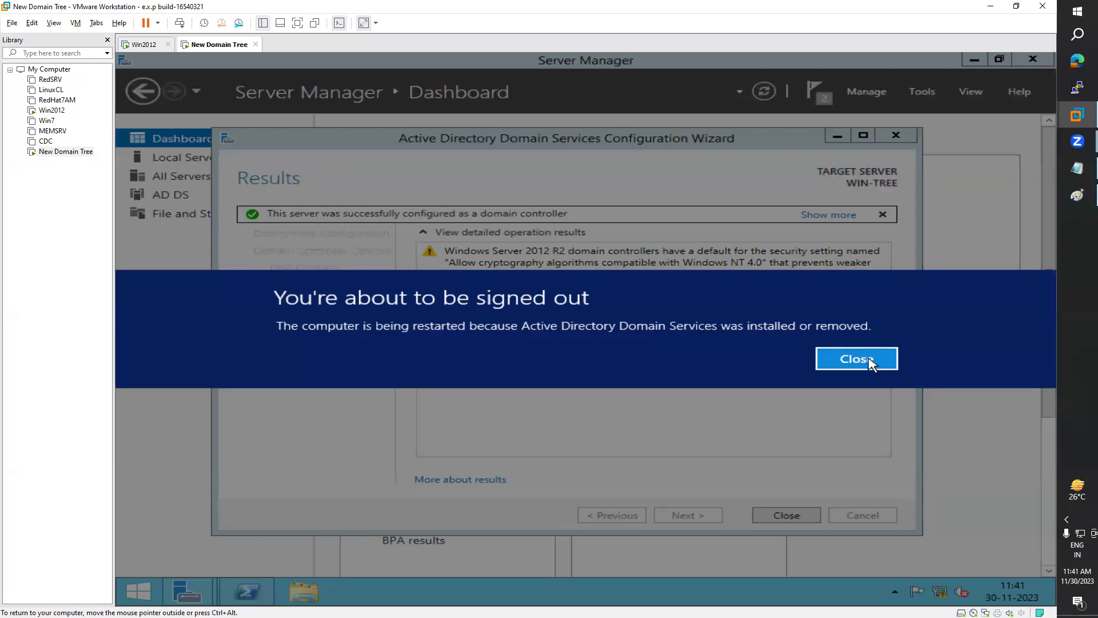
click(798, 517)
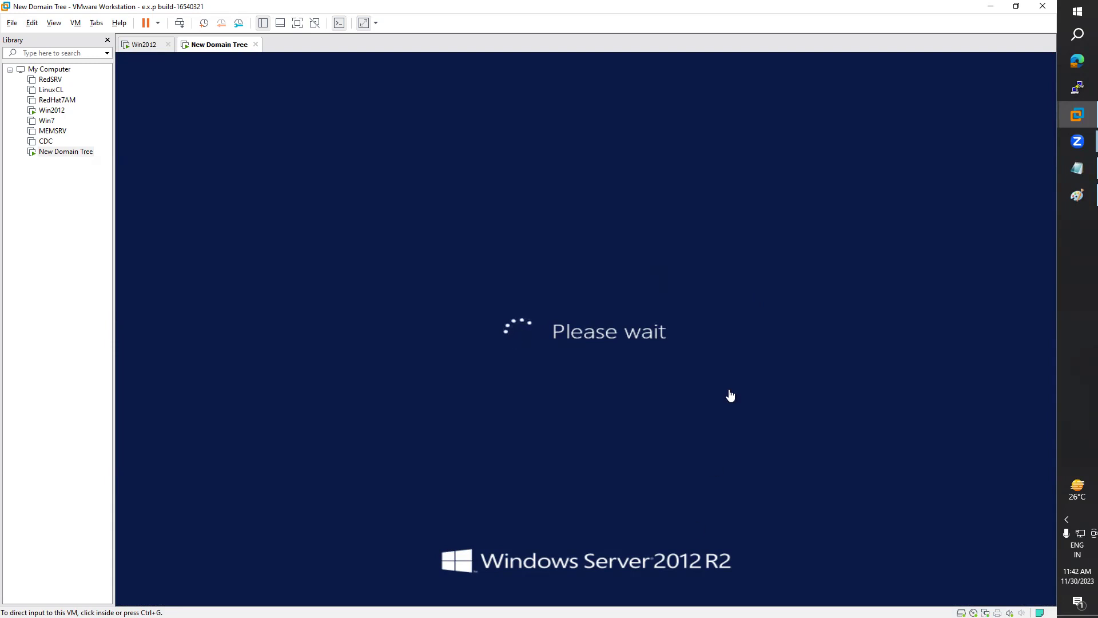
Step: Switch between the Win2012 and New Domain Tree machines, ending on Win2012's lock screen
click(144, 50)
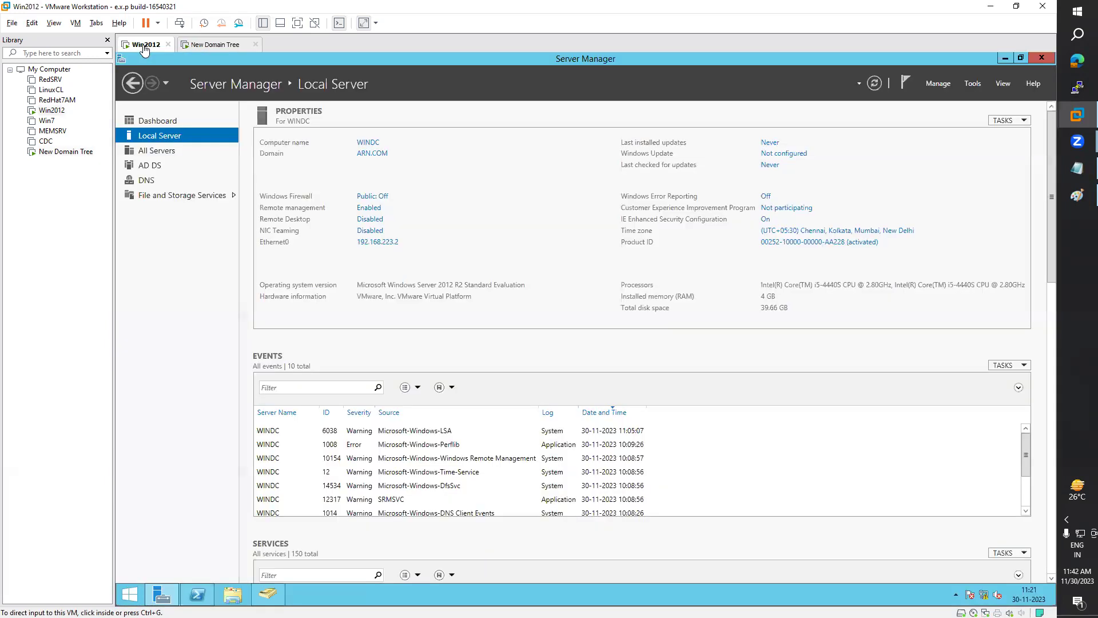
click(223, 48)
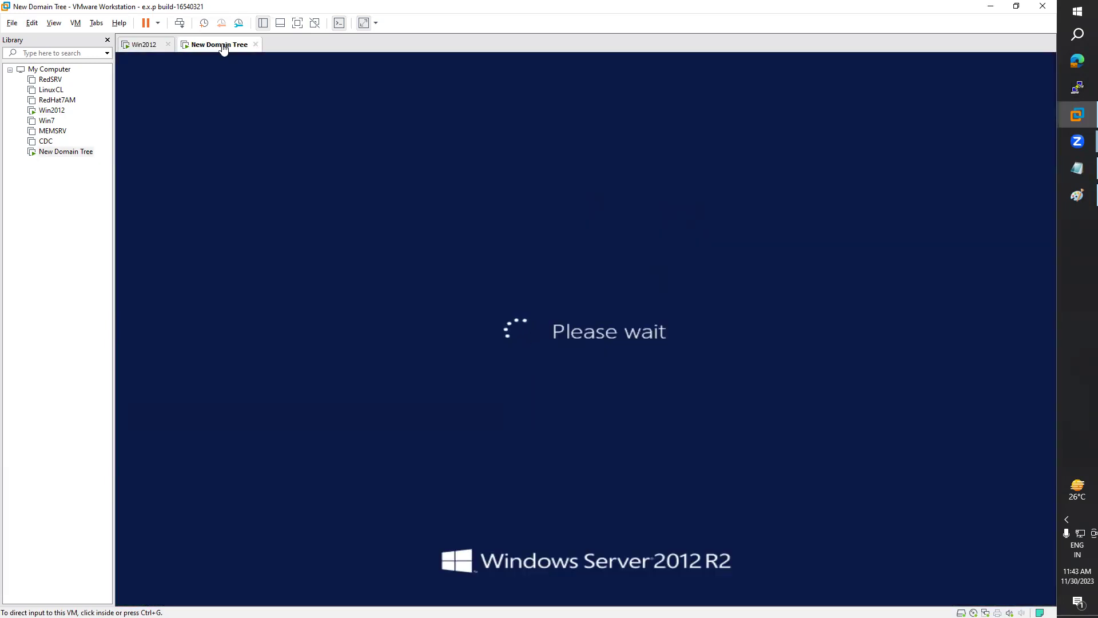
click(142, 50)
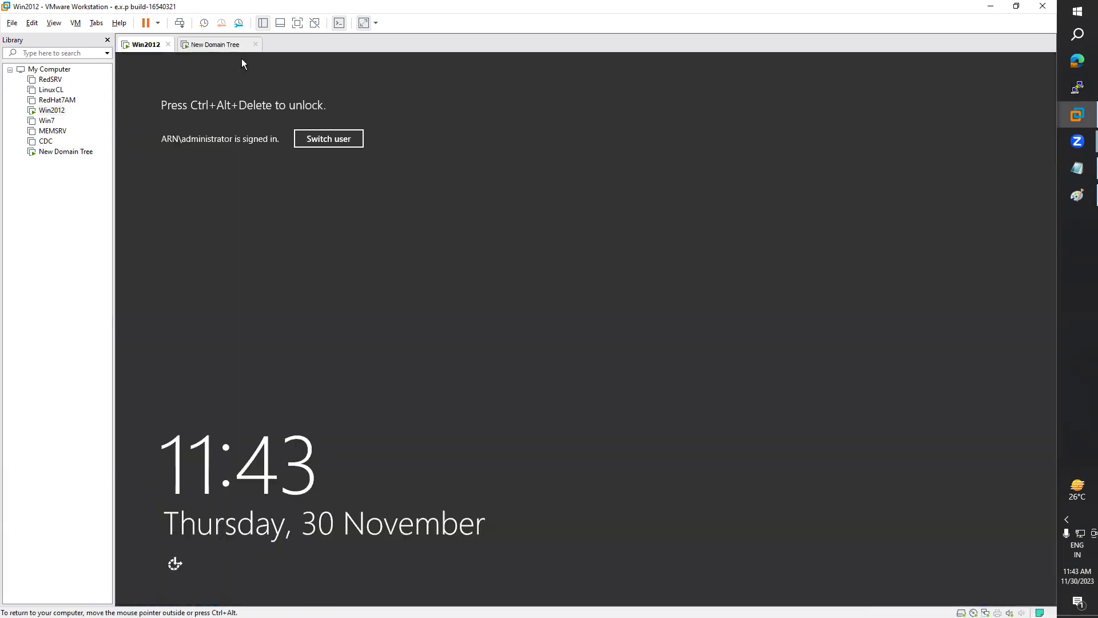
Step: Unlock Win2012 with Send Ctrl+Alt+Del and the administrator password
click(76, 23)
click(114, 79)
click(575, 266)
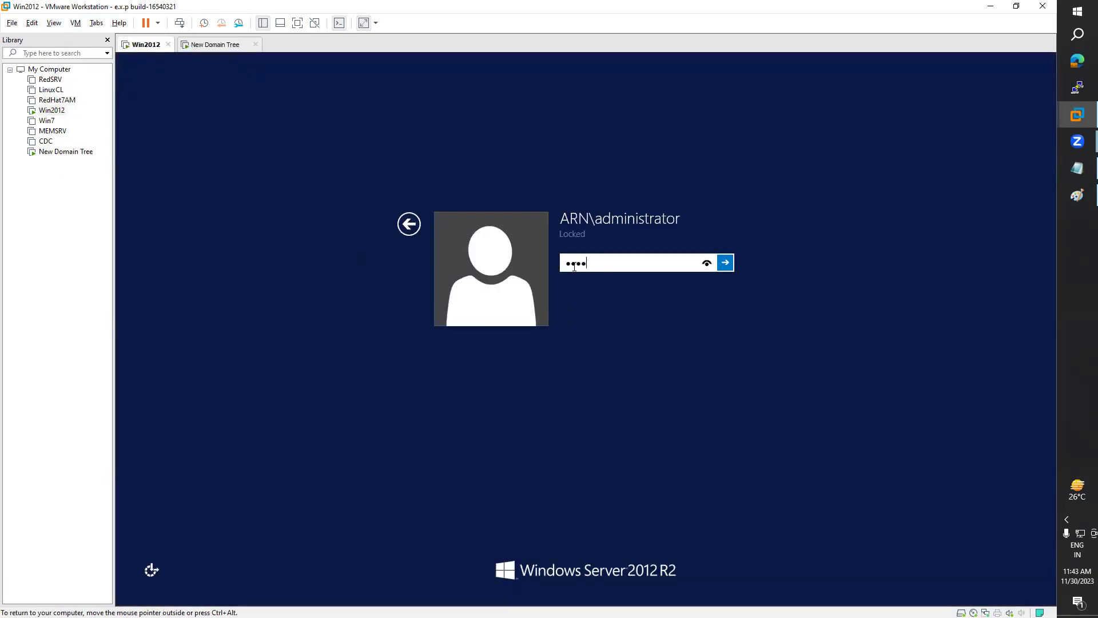
key(Return)
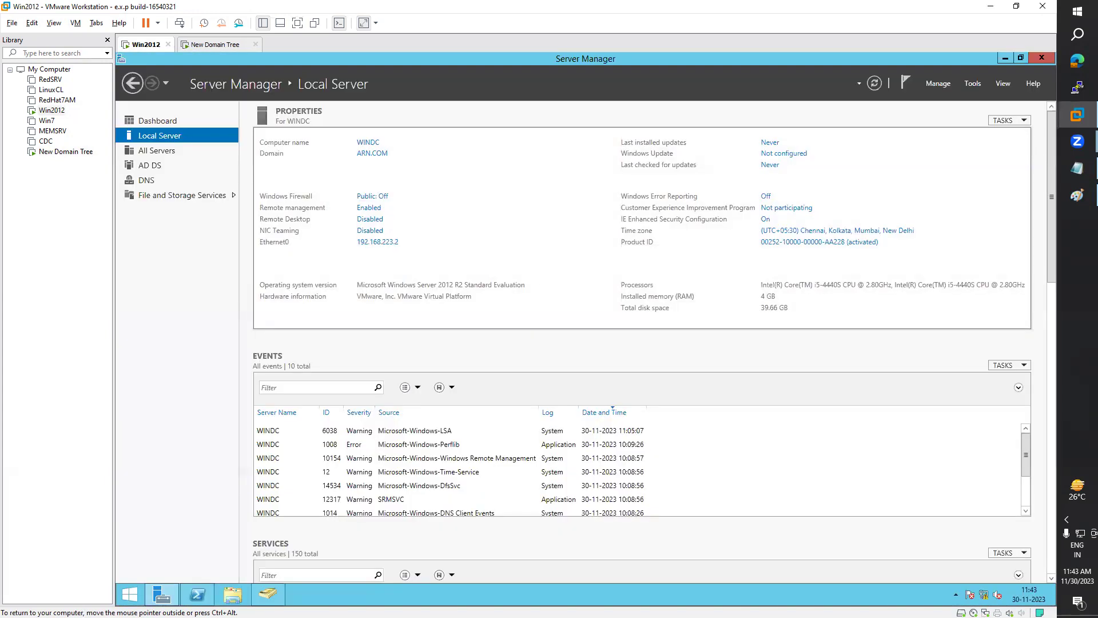
Step: Close Server Manager, AD Users and Computers and PowerShell on Win2012, checking New Domain Tree's restart
click(1040, 60)
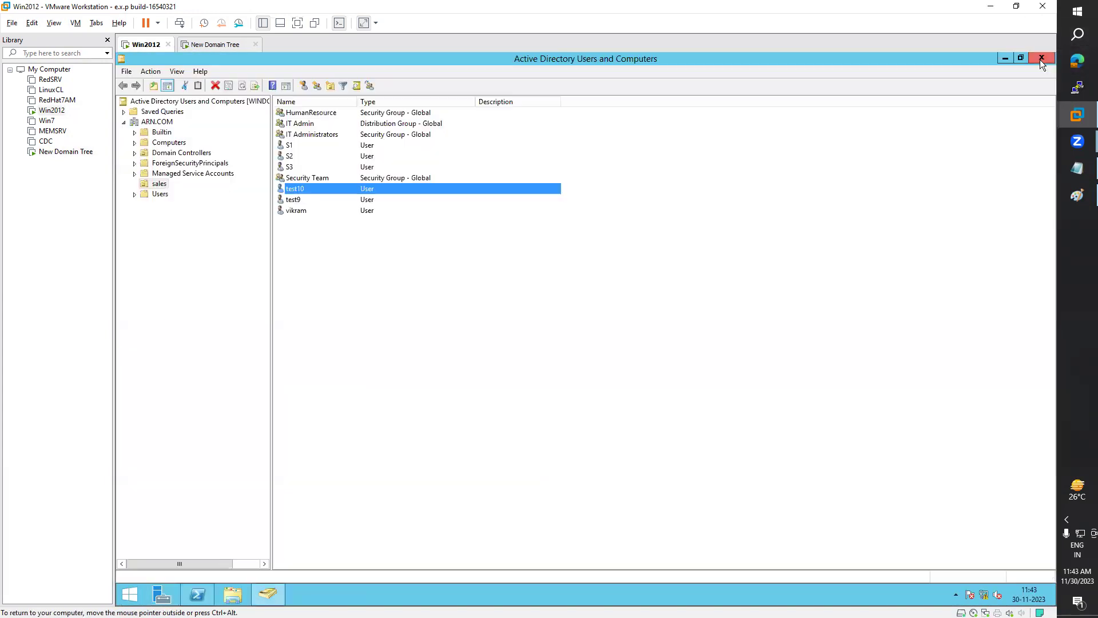
click(1040, 59)
click(599, 56)
click(202, 46)
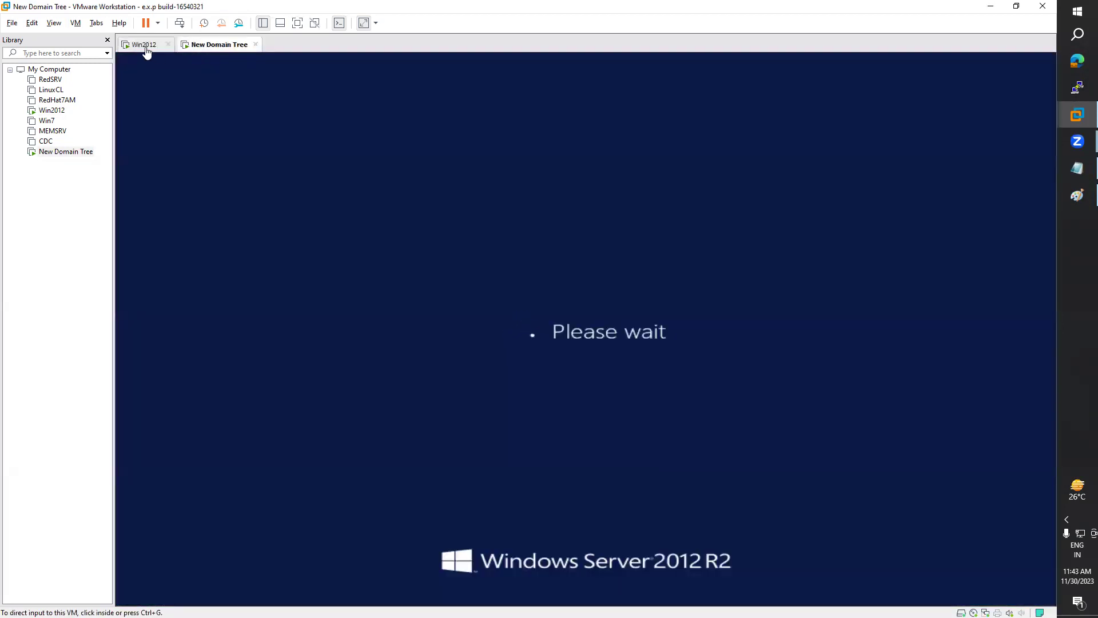
click(143, 46)
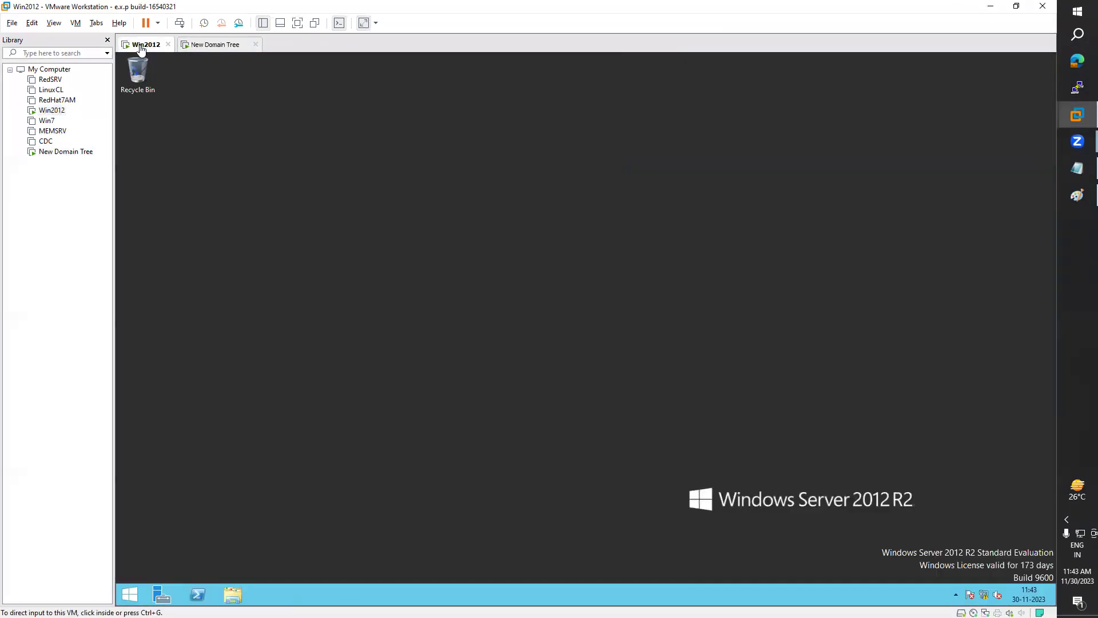
click(208, 48)
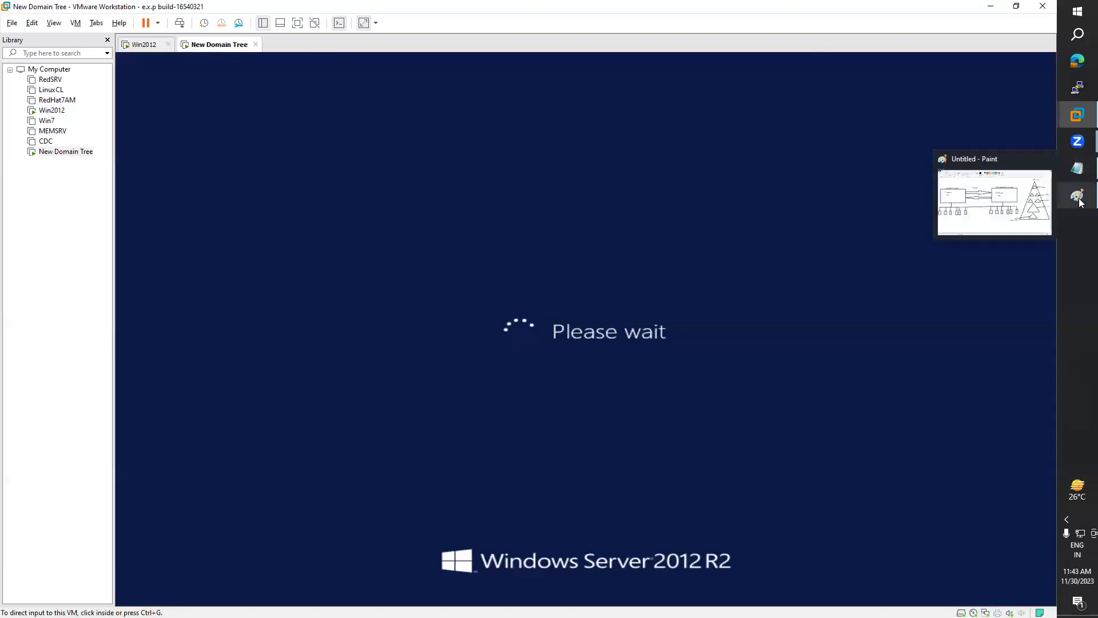
Step: Review the class notes, then return to the Win2012 machine
click(1082, 171)
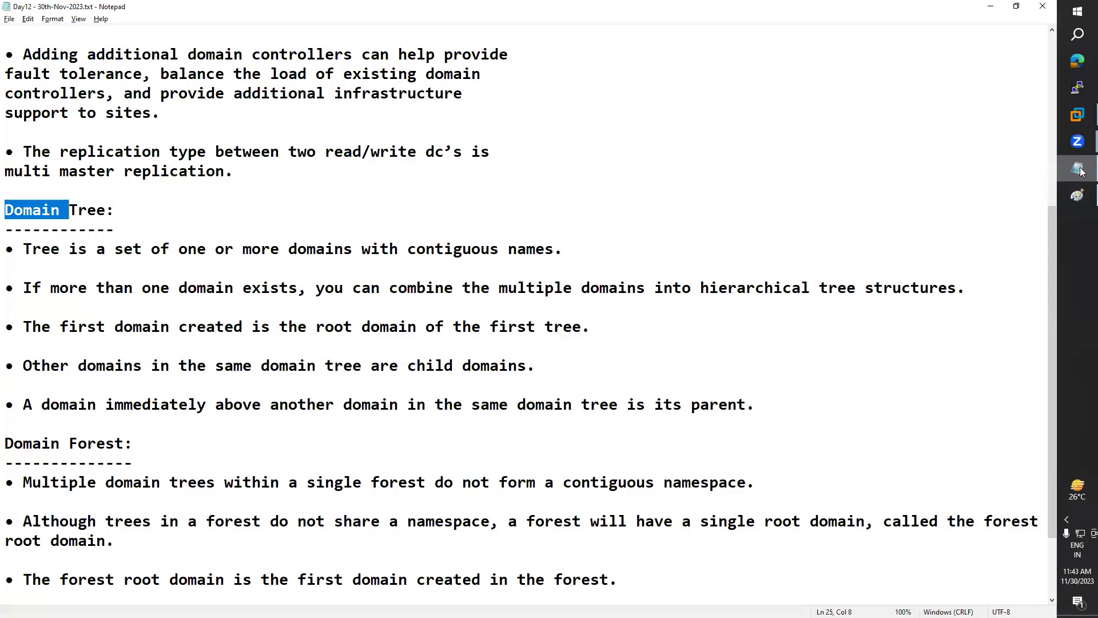
scroll(708, 288, down, 2)
scroll(708, 289, up, 6)
scroll(708, 288, up, 1)
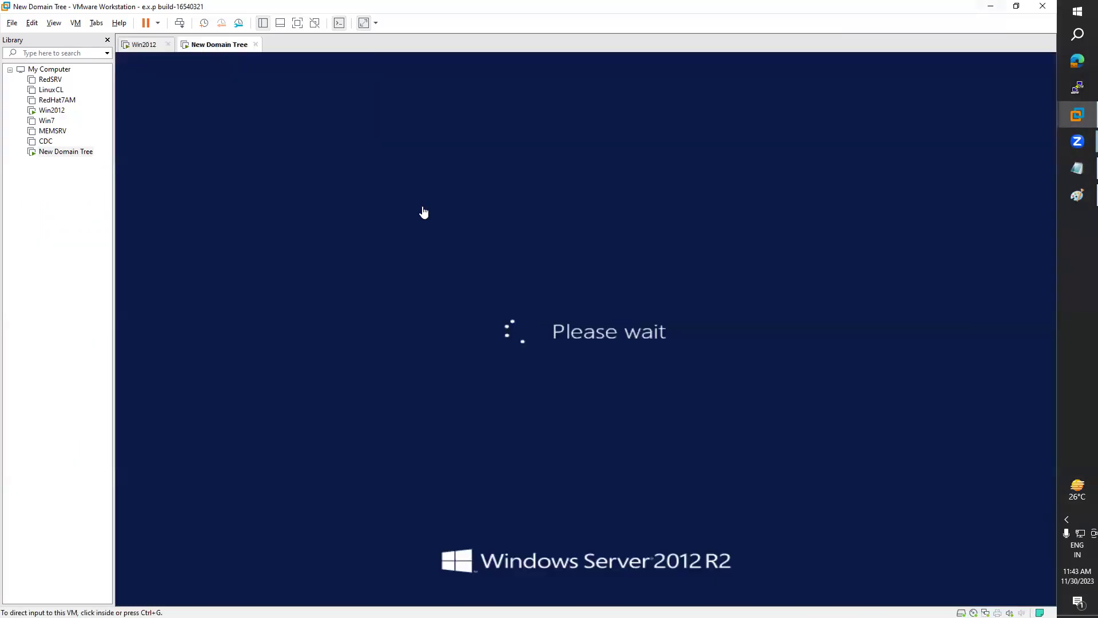
click(990, 6)
click(49, 110)
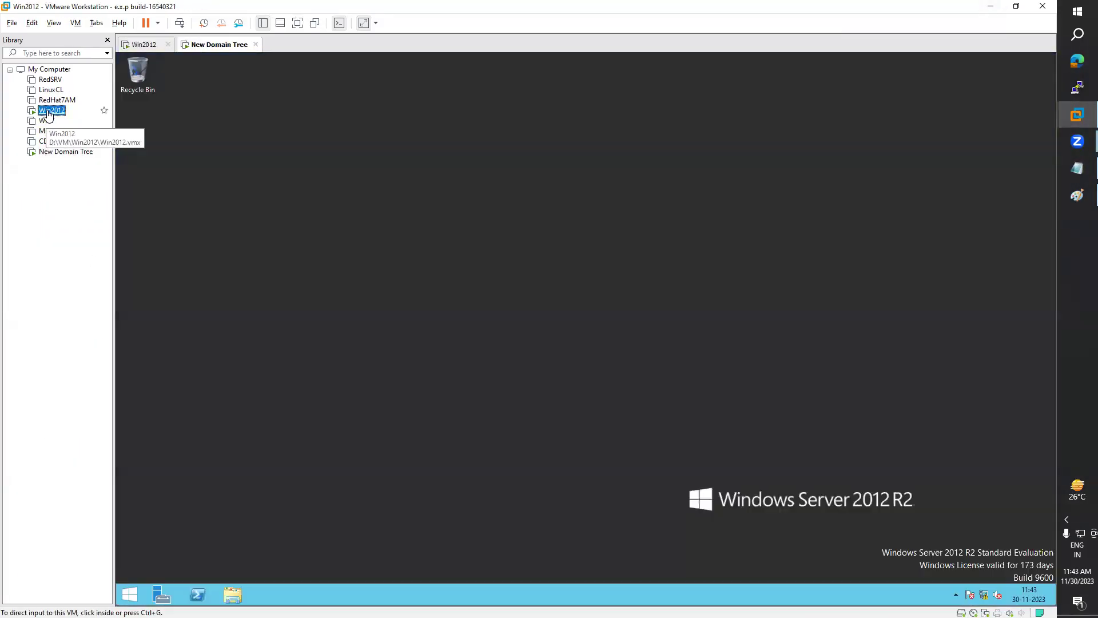
Step: Open Server Manager maximized on Win2012 and launch Active Directory Users and Computers
click(163, 595)
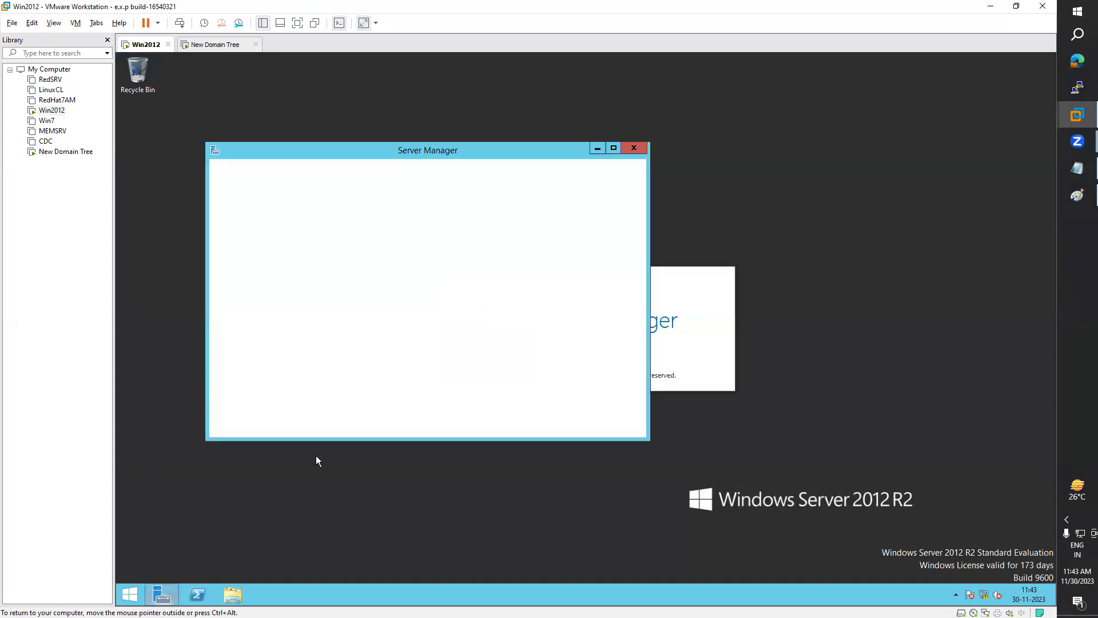
click(614, 147)
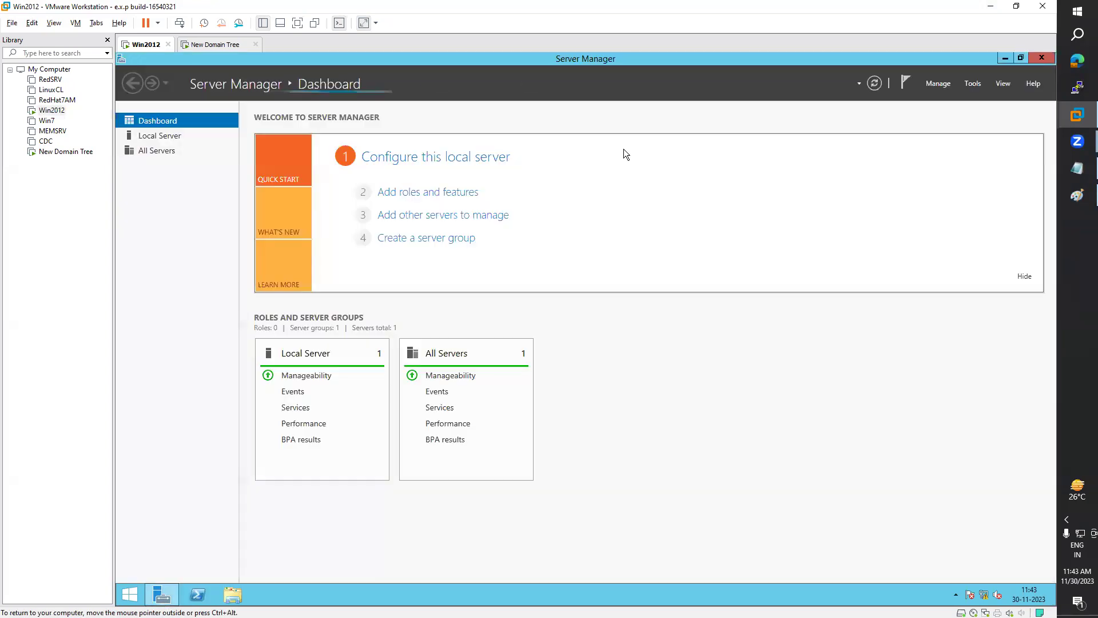
click(973, 83)
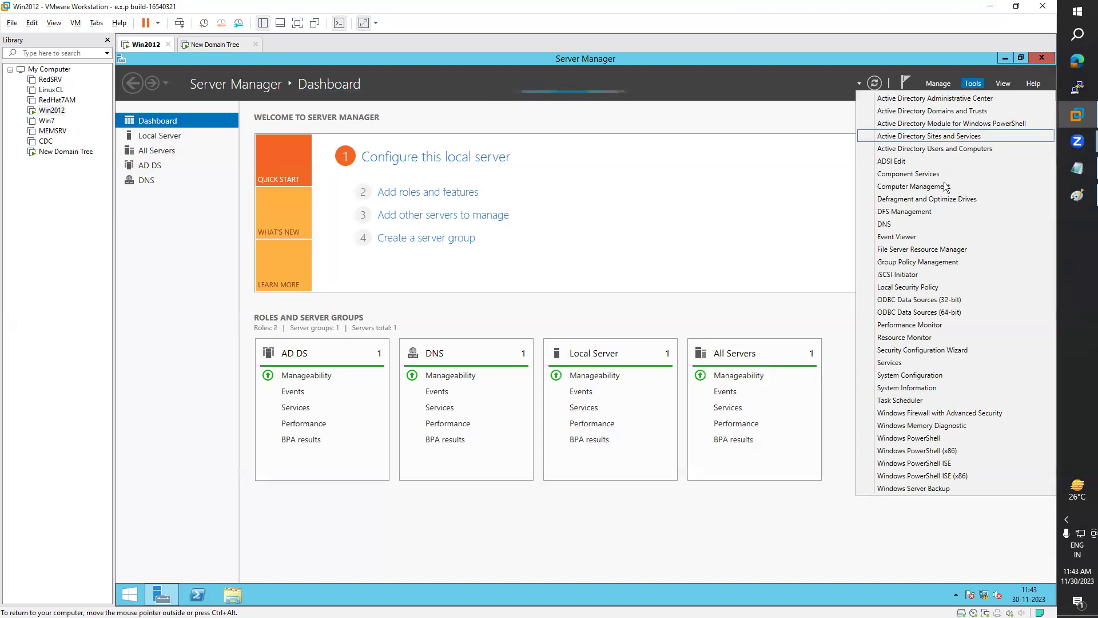
click(945, 150)
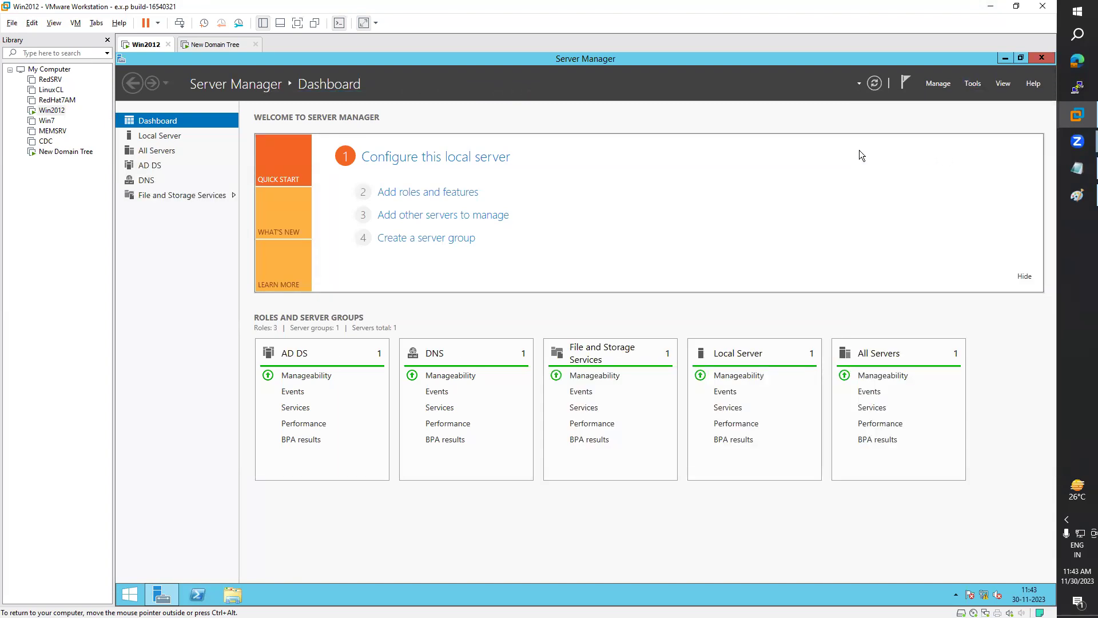
click(206, 49)
click(145, 45)
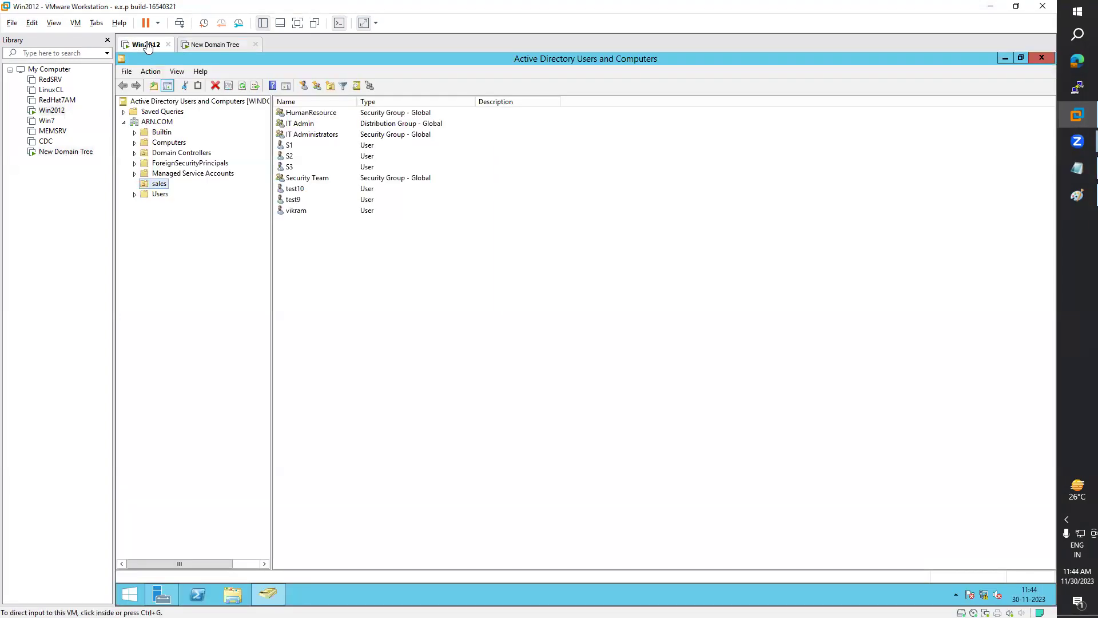
Step: Open ARN.COM's Users container, widen the Name column, and bring up the class notes
click(159, 123)
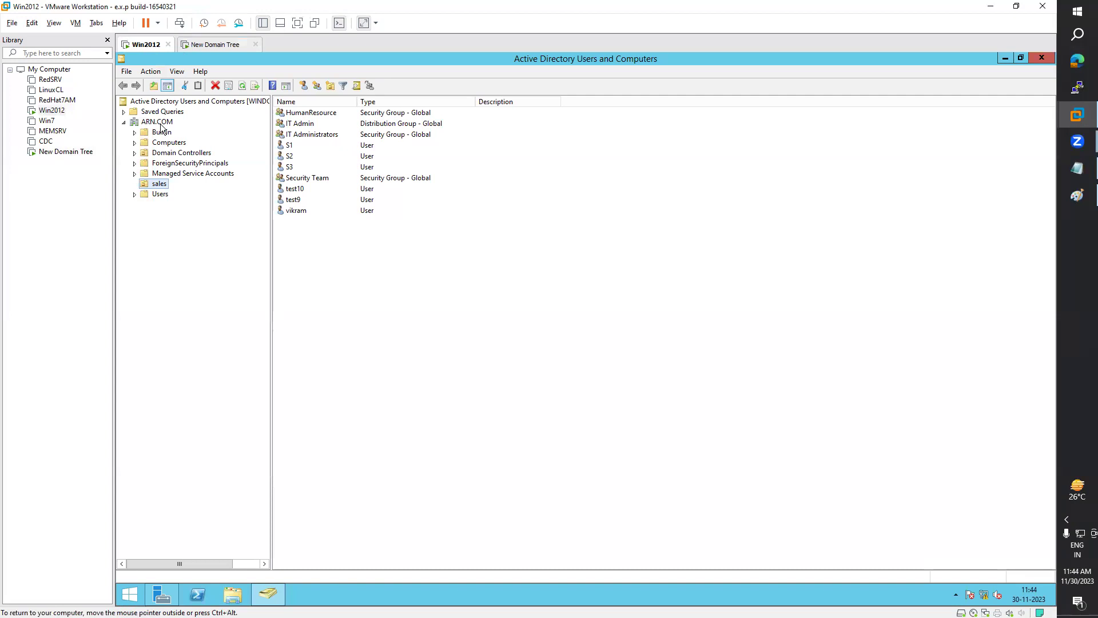
click(293, 182)
double_click(292, 181)
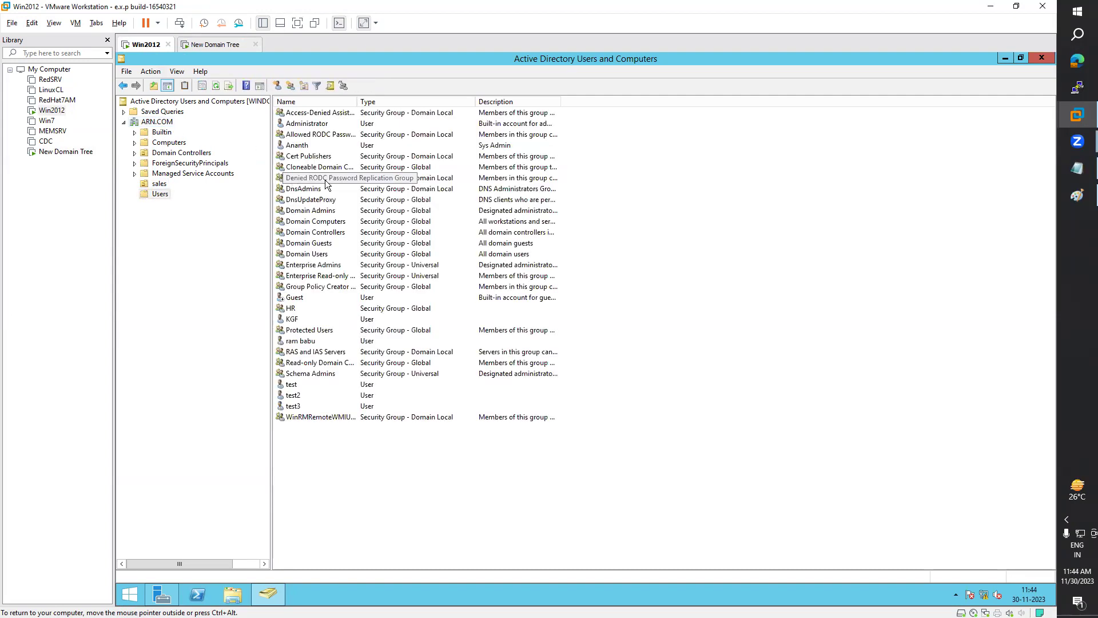
double_click(358, 104)
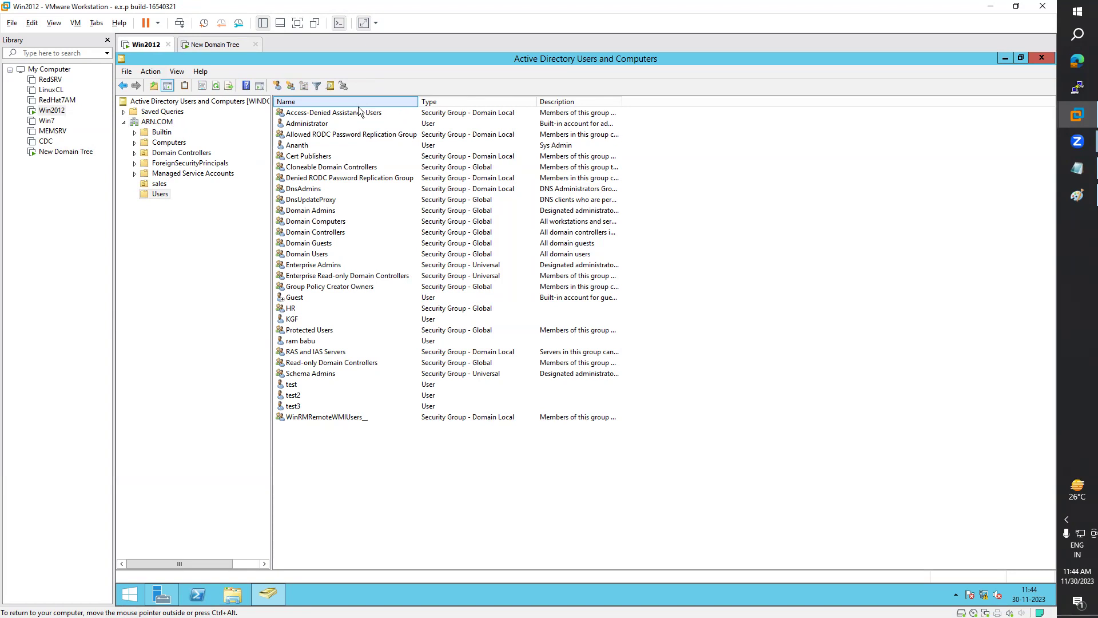
click(1077, 167)
scroll(407, 370, down, 7)
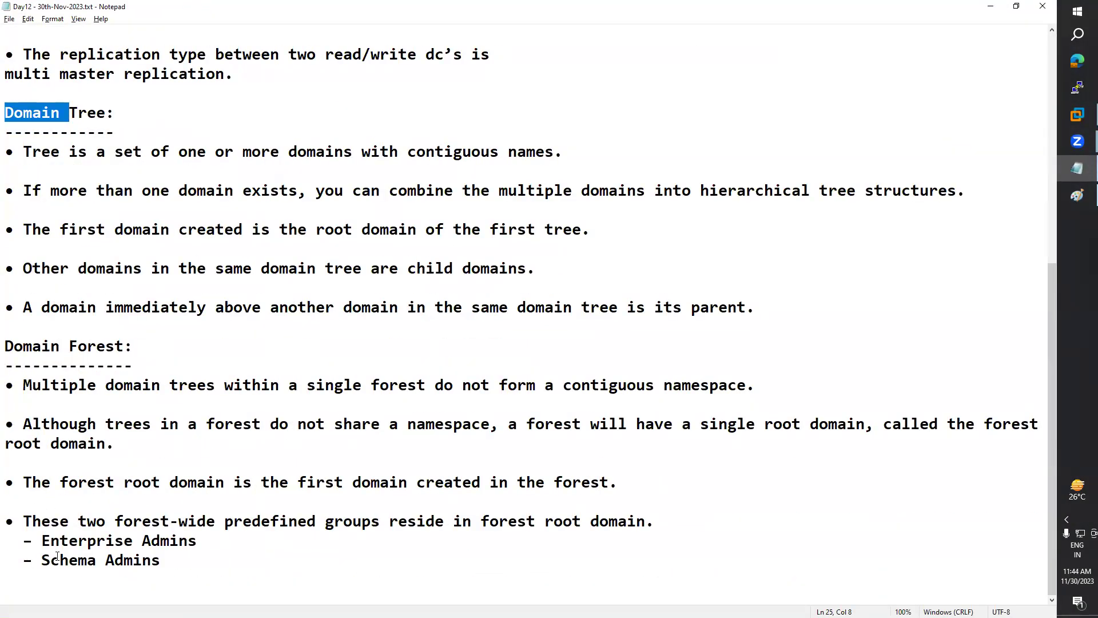
Step: Highlight the forest-wide groups sentence and the Enterprise Admins and Schema Admins lines in the notes
drag(23, 521, 649, 522)
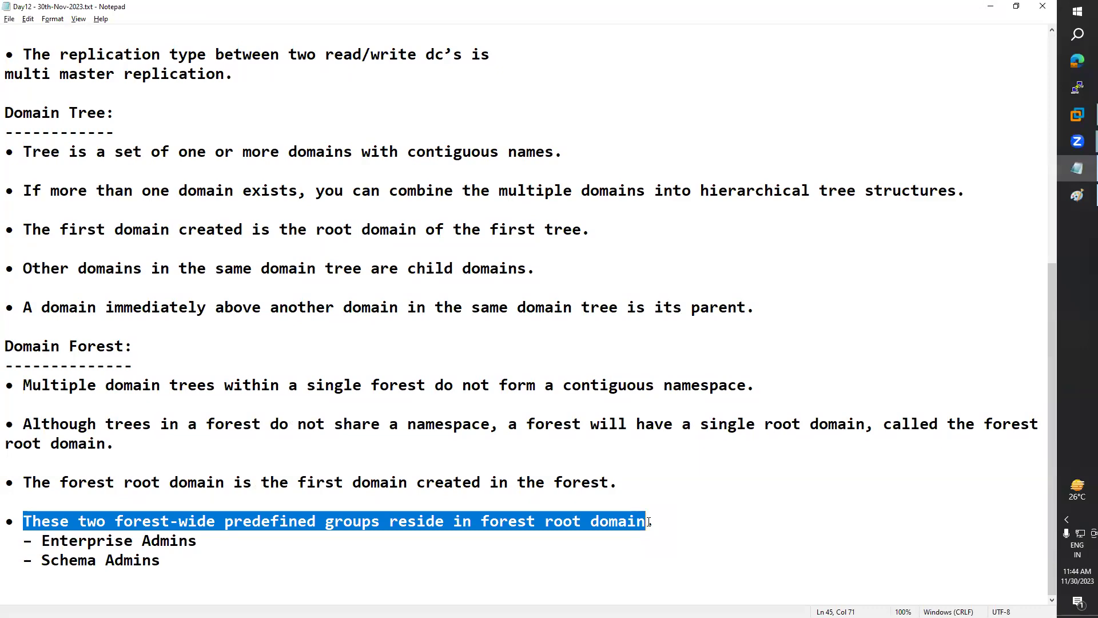
drag(162, 561, 15, 540)
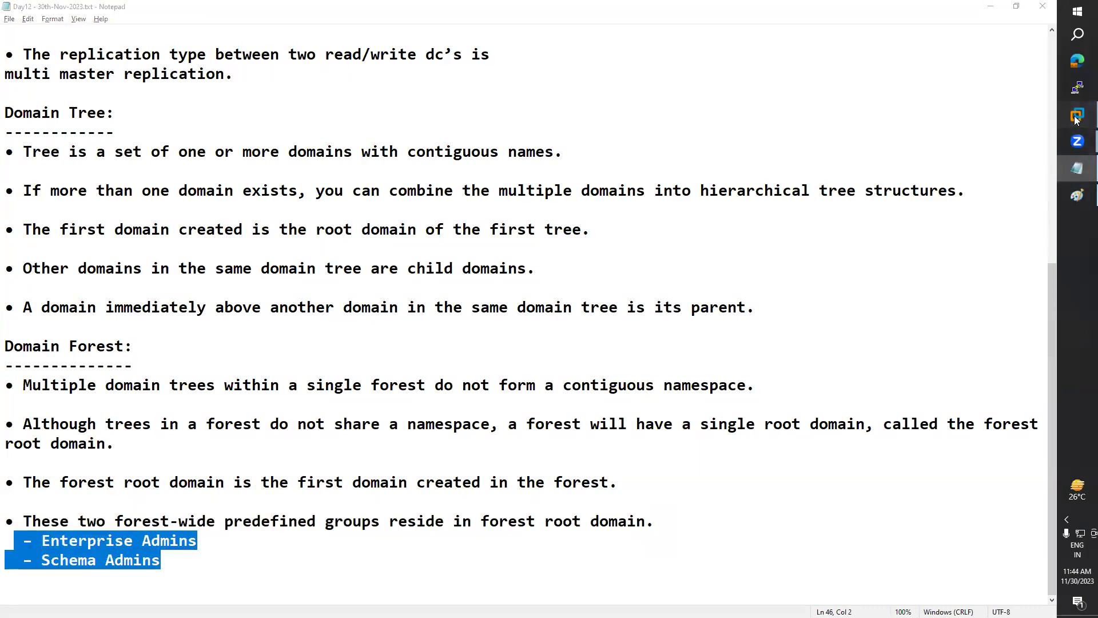
click(984, 62)
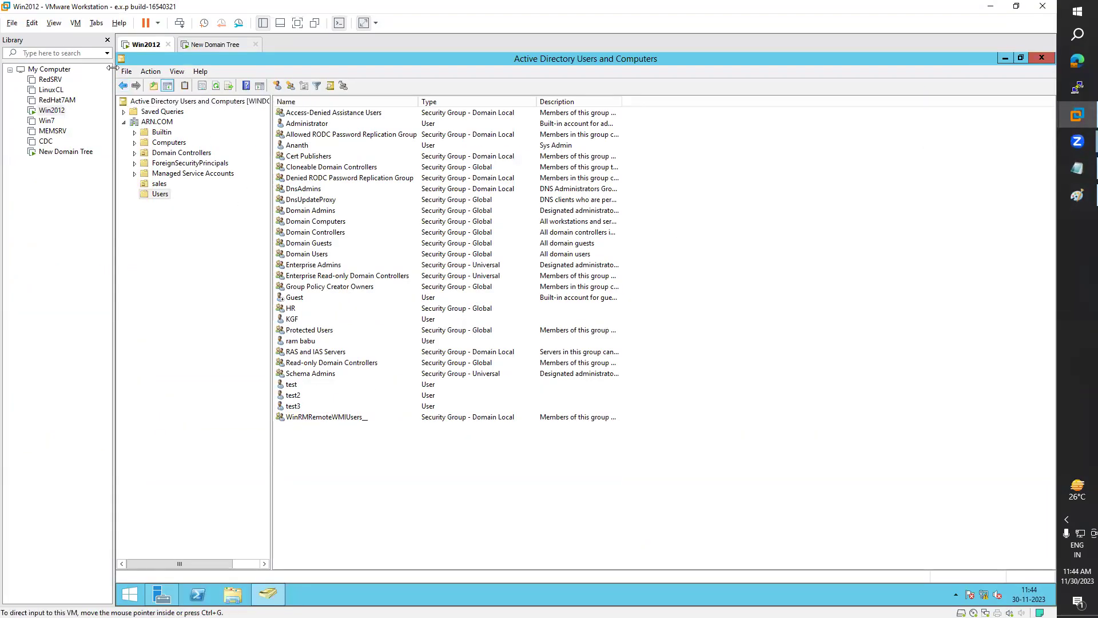
Step: View the Enterprise Admins group's properties, then select the Schema Admins group
double_click(311, 265)
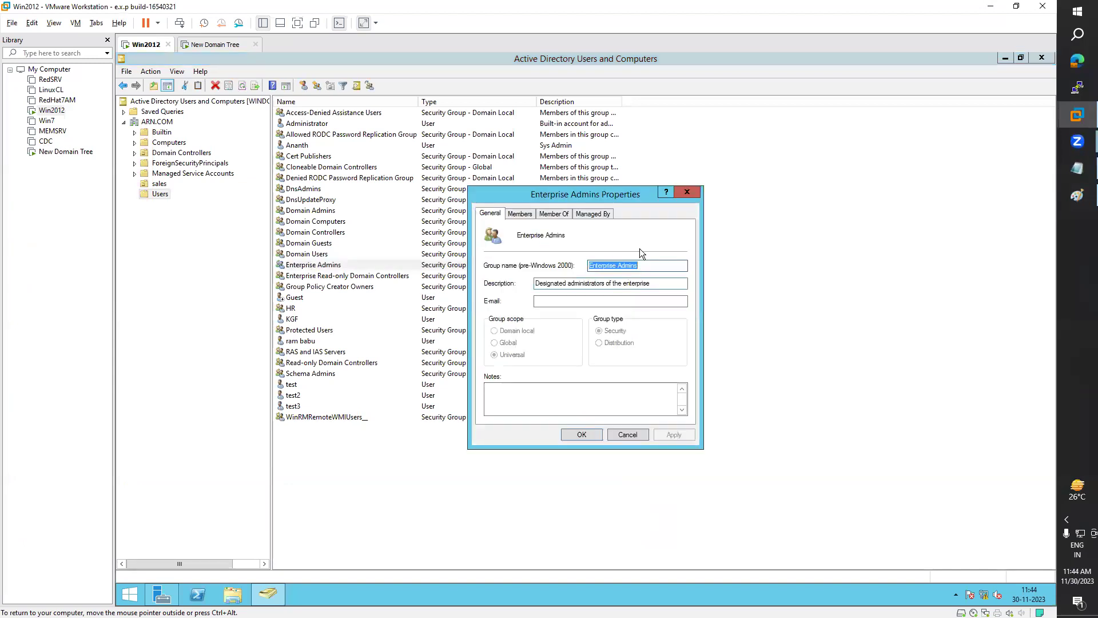
click(686, 192)
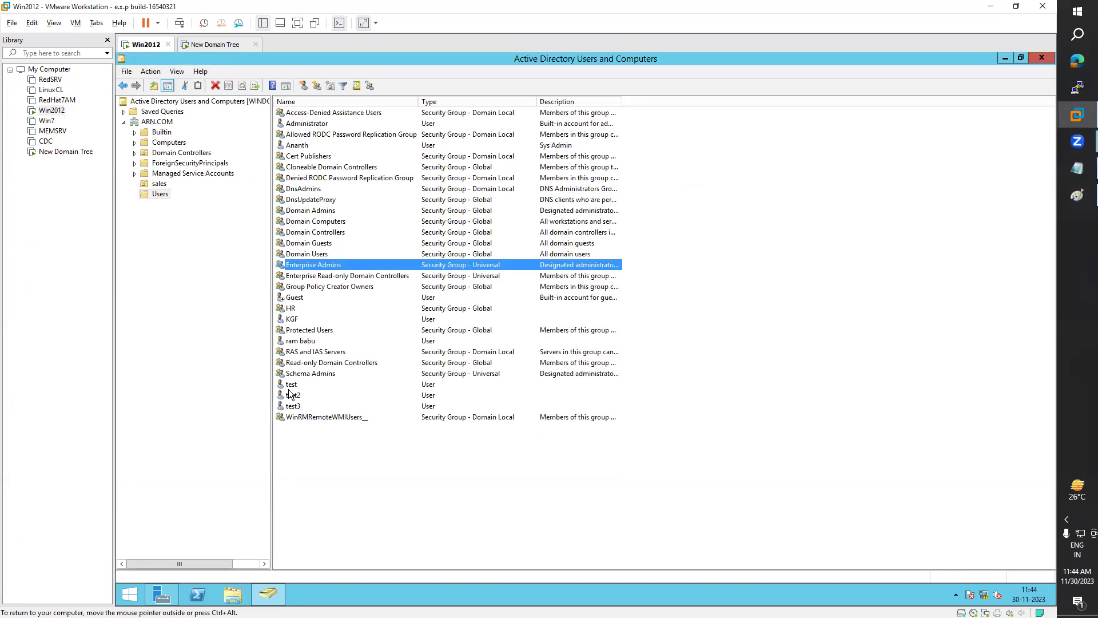
click(319, 374)
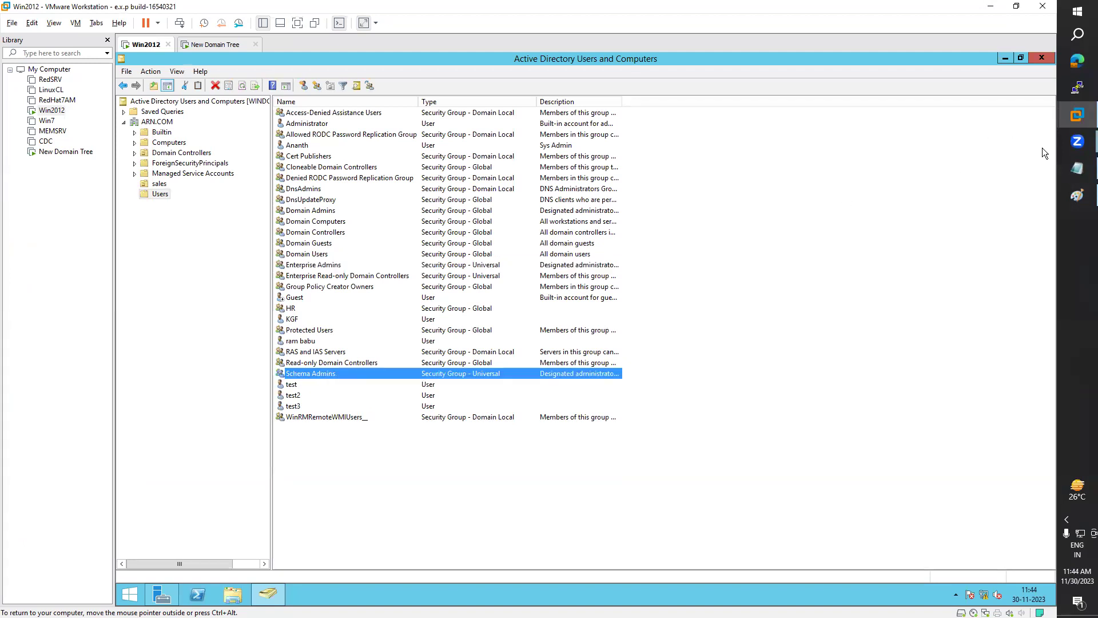
Step: Compare the group list with the notes, then switch to the New Domain Tree machine
click(1079, 170)
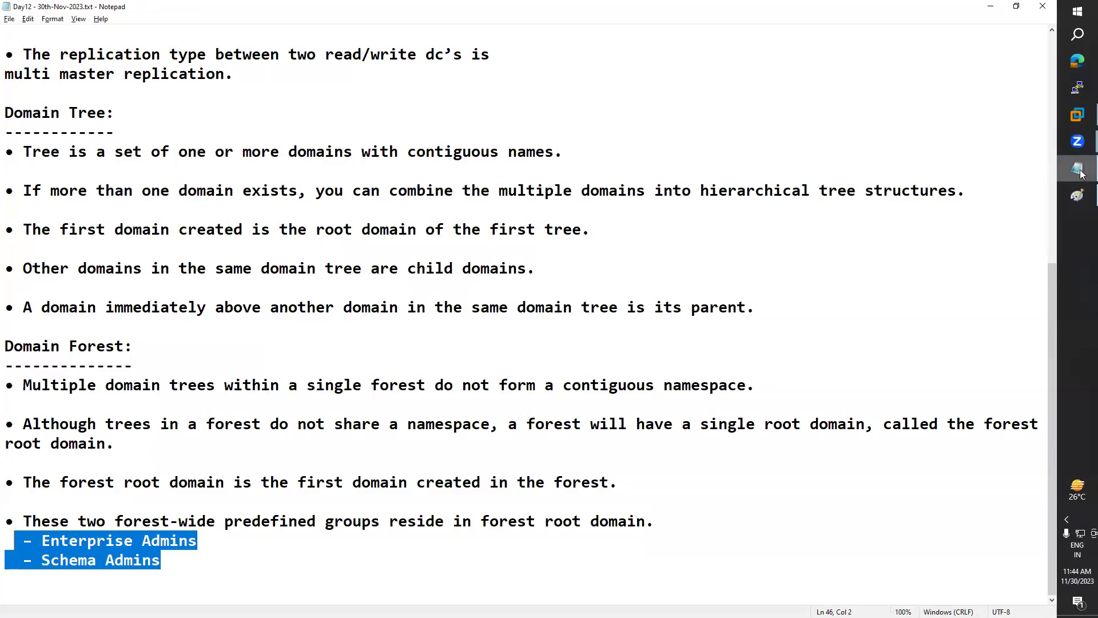
click(1080, 171)
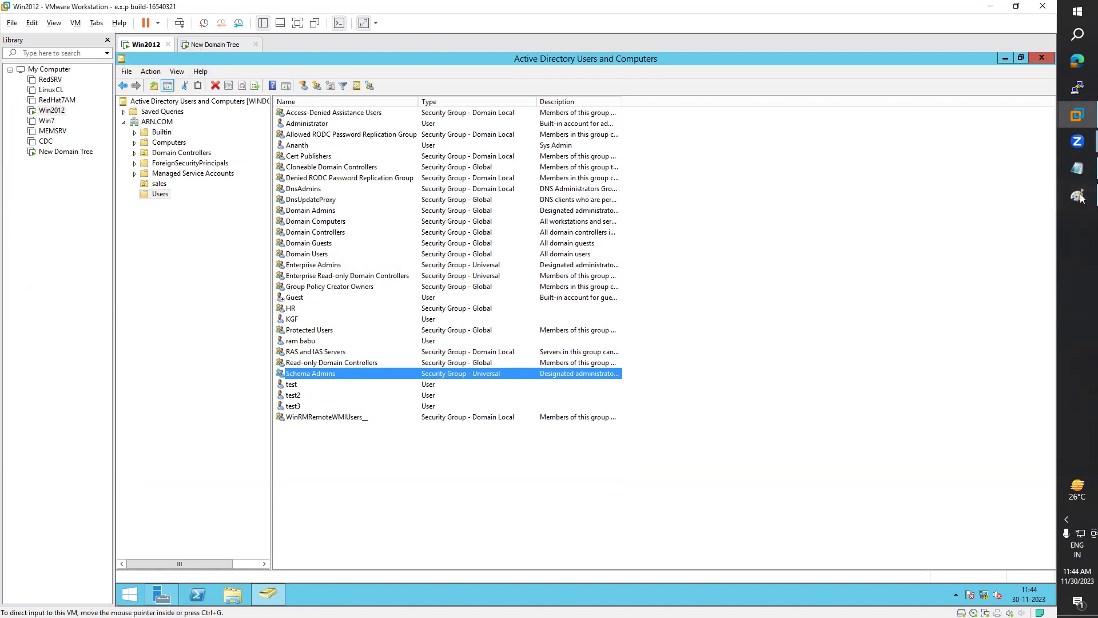
click(1080, 170)
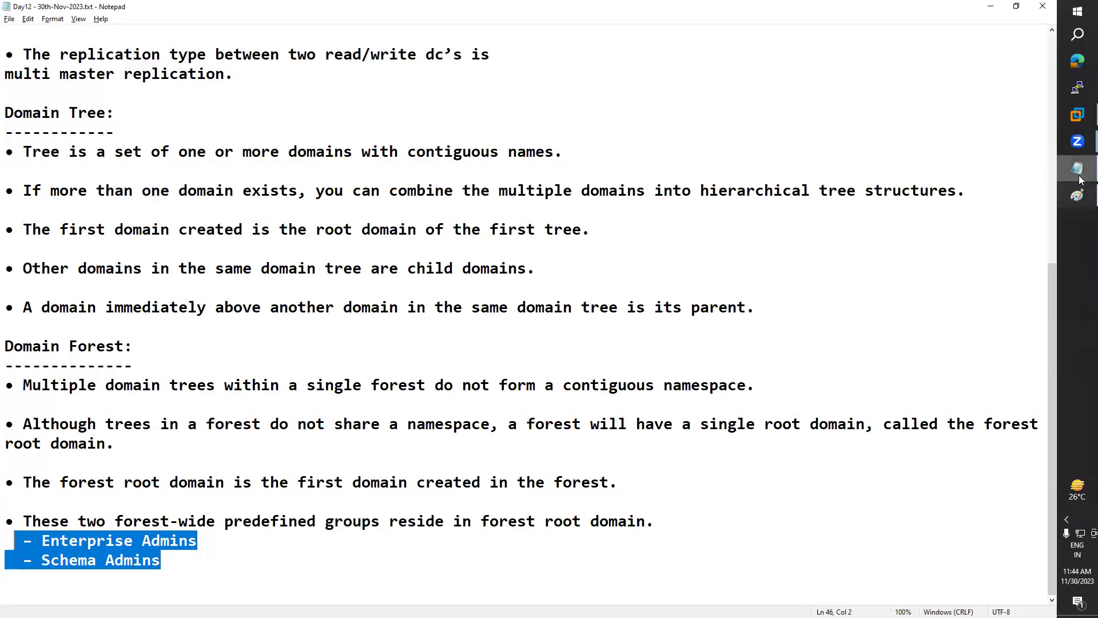
click(1079, 178)
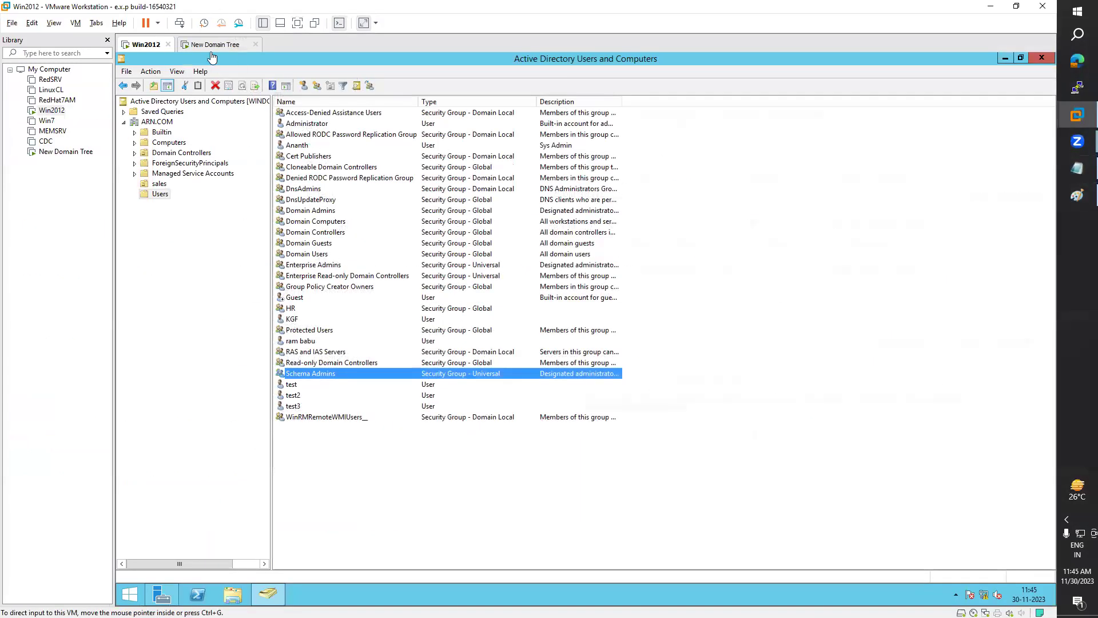
click(212, 48)
Step: Sign in to New Domain Tree as the AZURE domain administrator using Ctrl+Alt+Del and the password
click(76, 23)
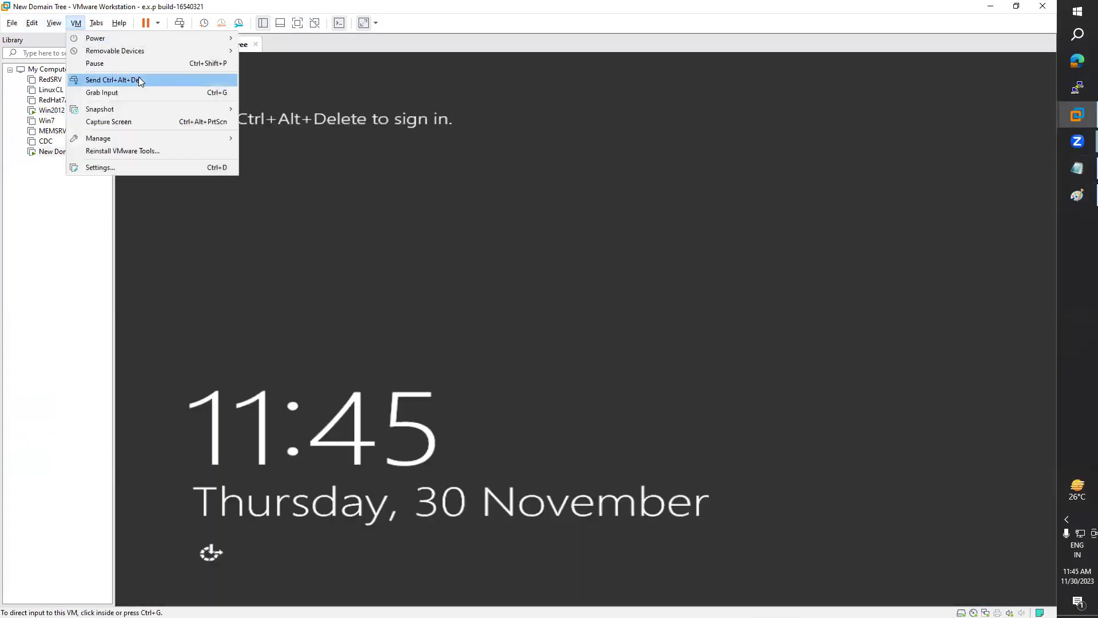
click(138, 79)
click(616, 233)
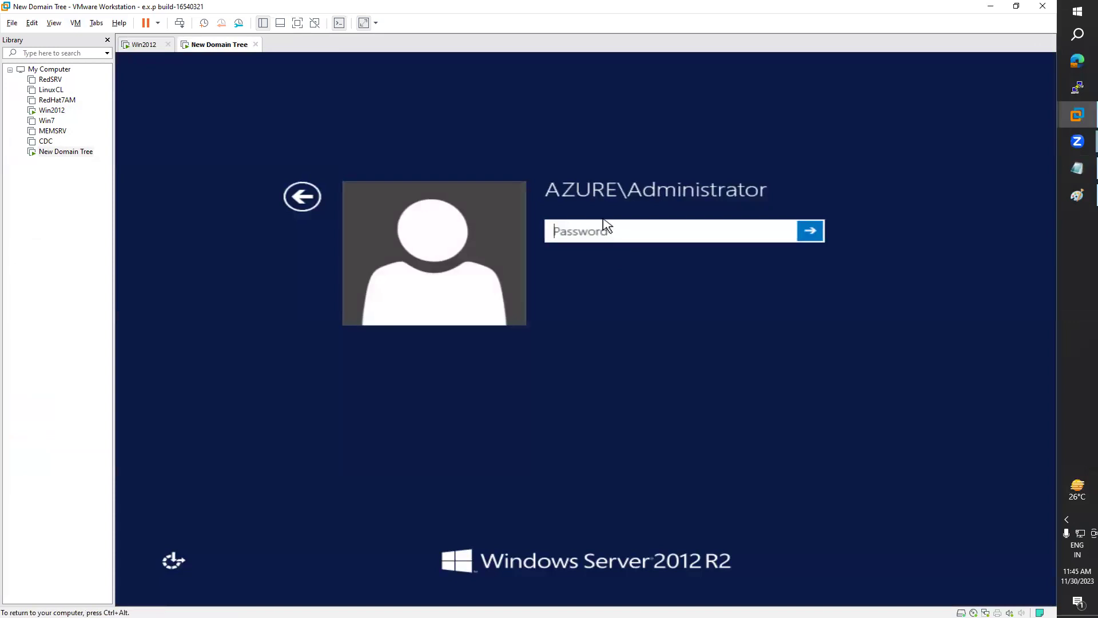
key(ctrl+alt)
click(143, 45)
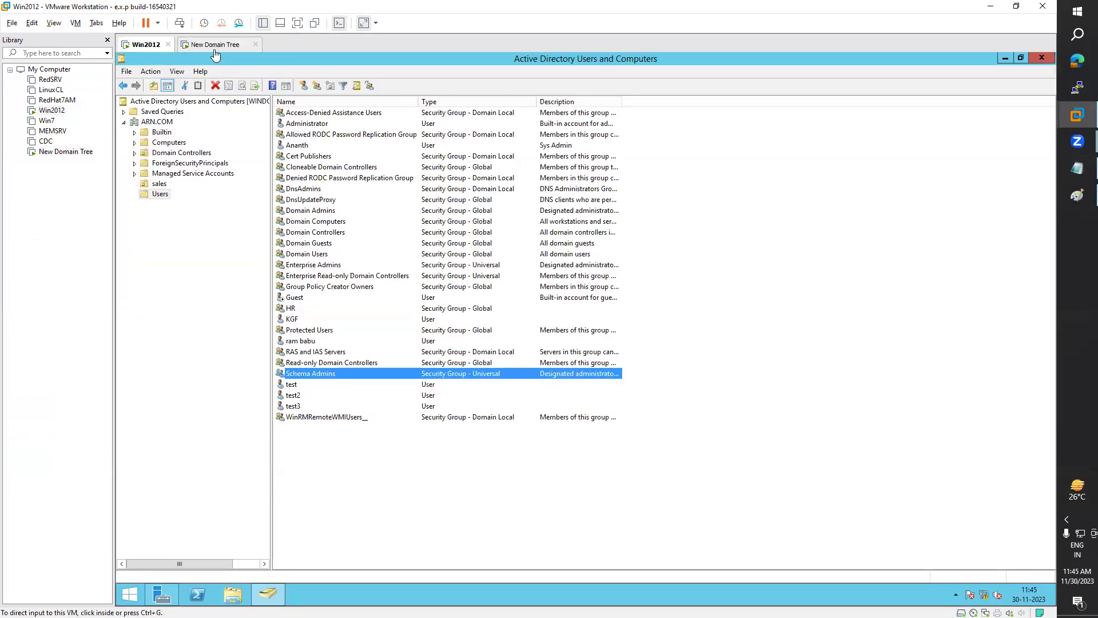
click(216, 45)
click(580, 236)
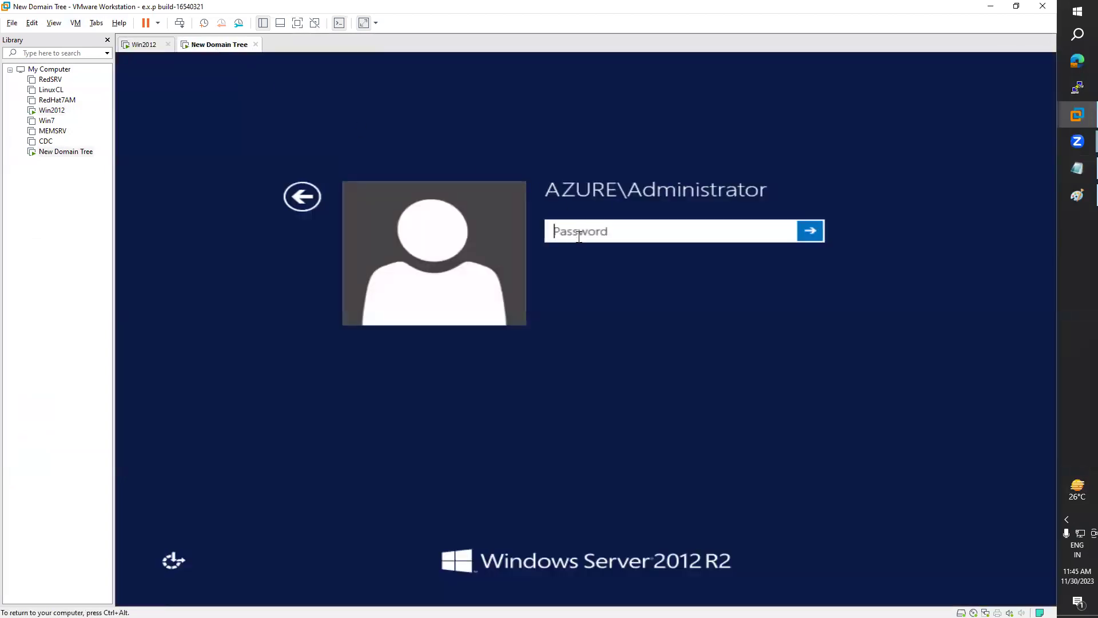
key(Return)
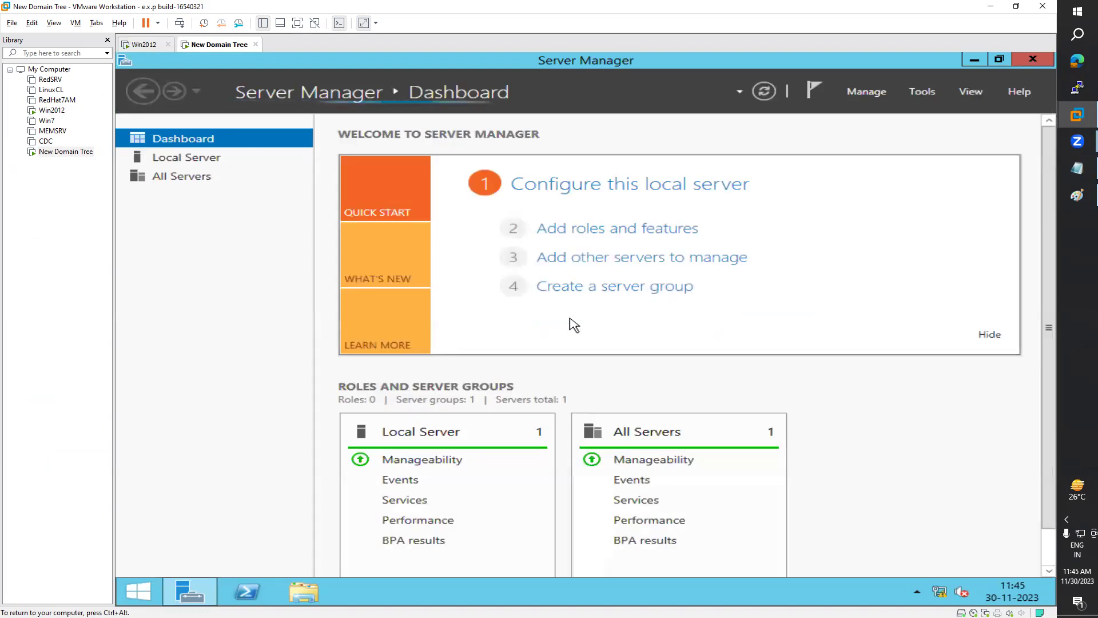
Step: Show WIN-TREE's Local Server page and run net accounts in PowerShell
click(201, 165)
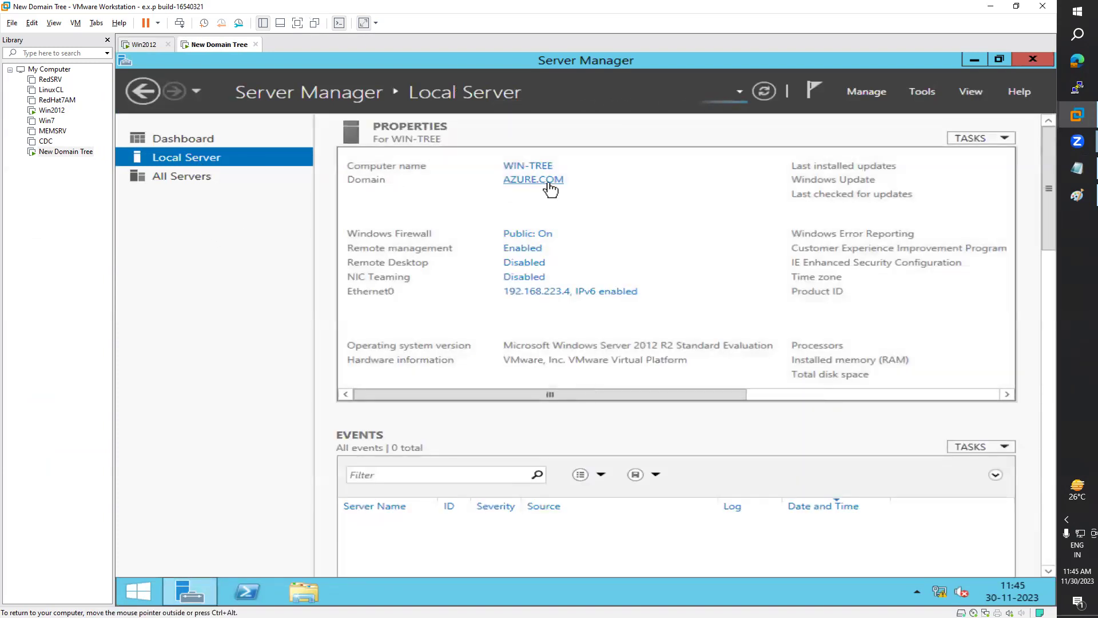
click(247, 592)
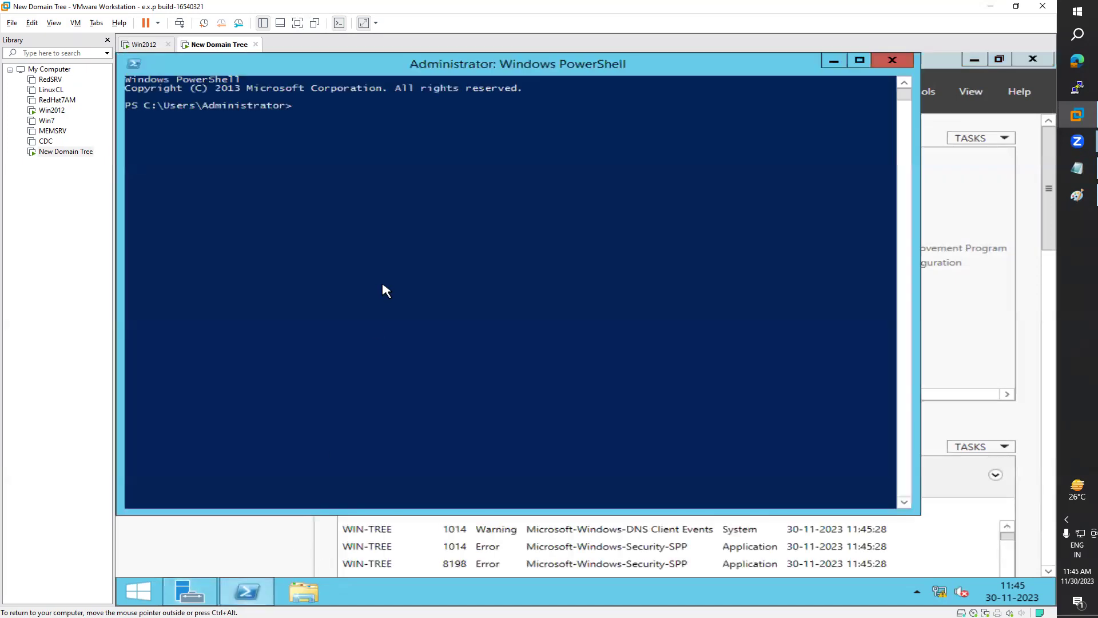
text(net accounts)
key(Return)
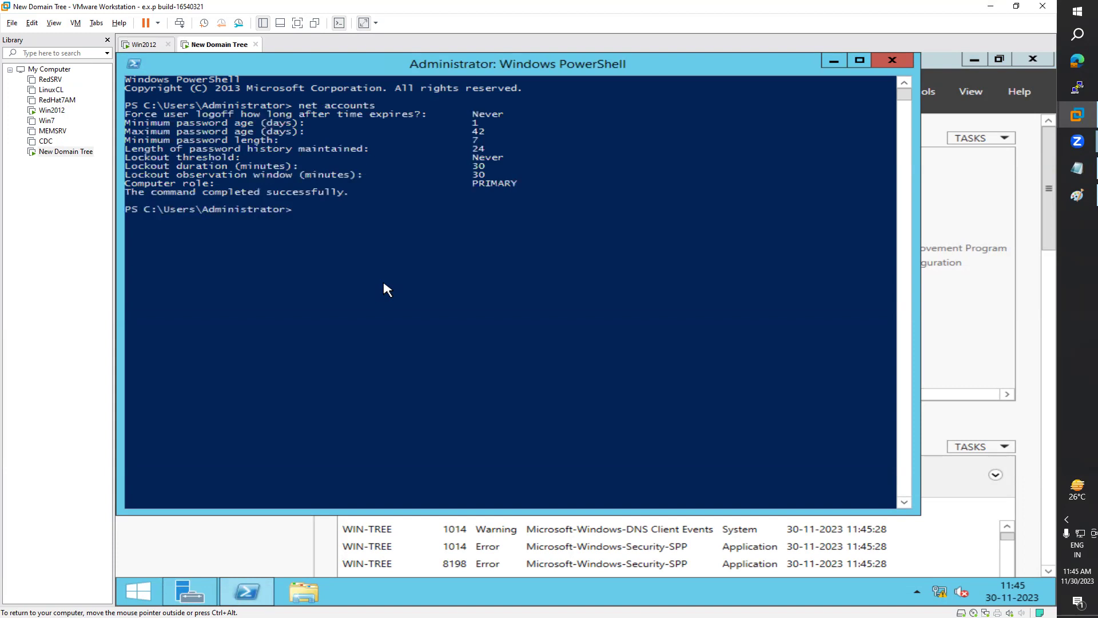
Step: Highlight the PRIMARY computer role in the output, then bring Server Manager forward
drag(527, 64, 721, 245)
drag(665, 367, 711, 372)
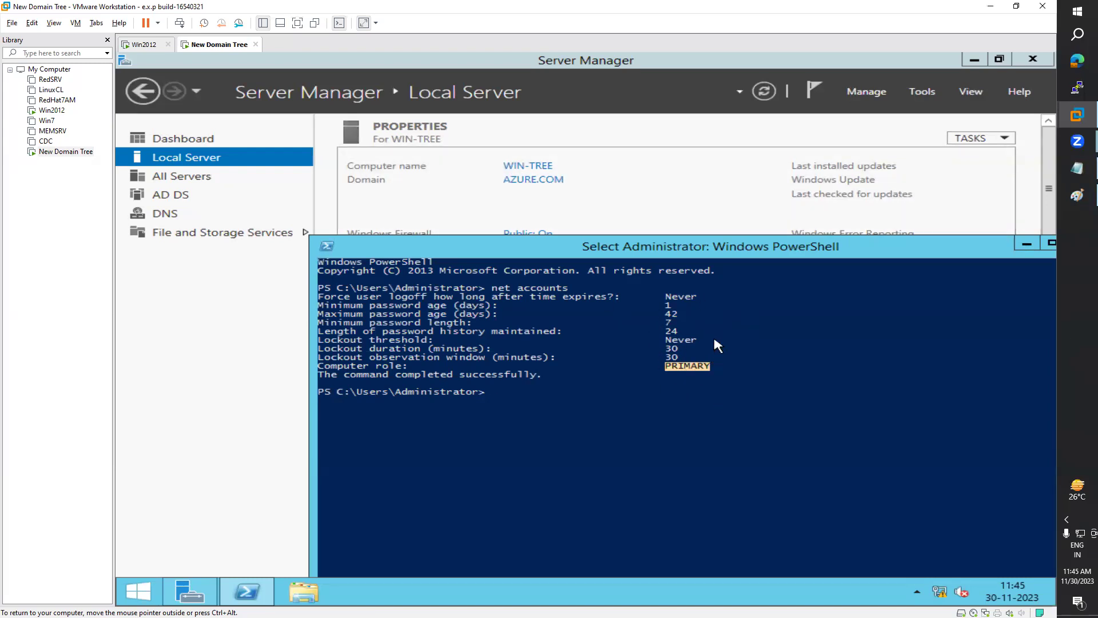
click(630, 132)
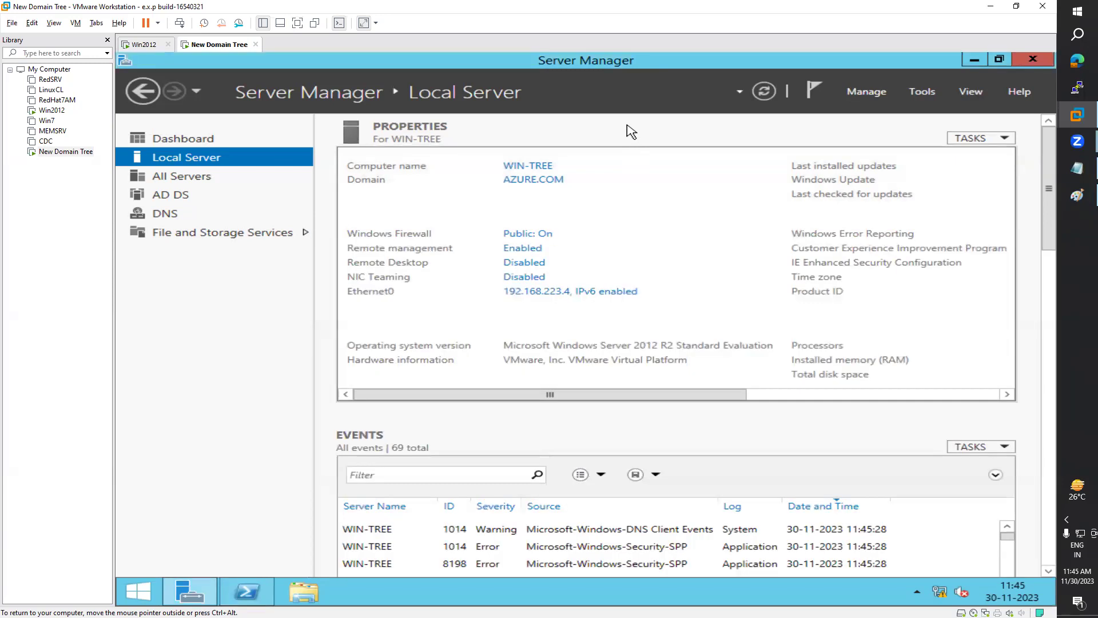
click(1078, 242)
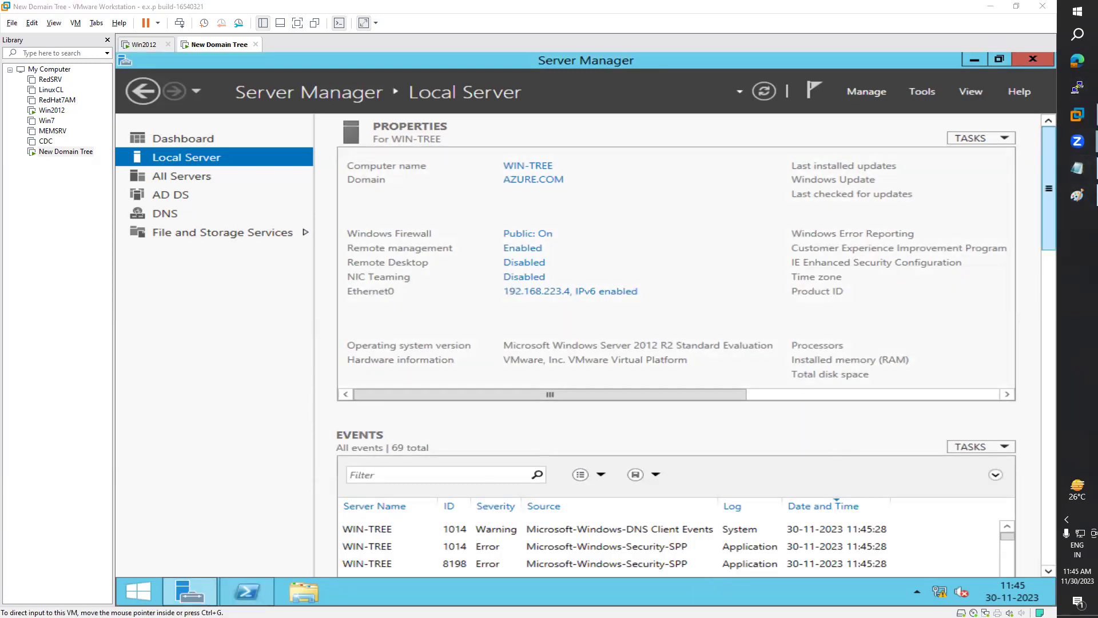